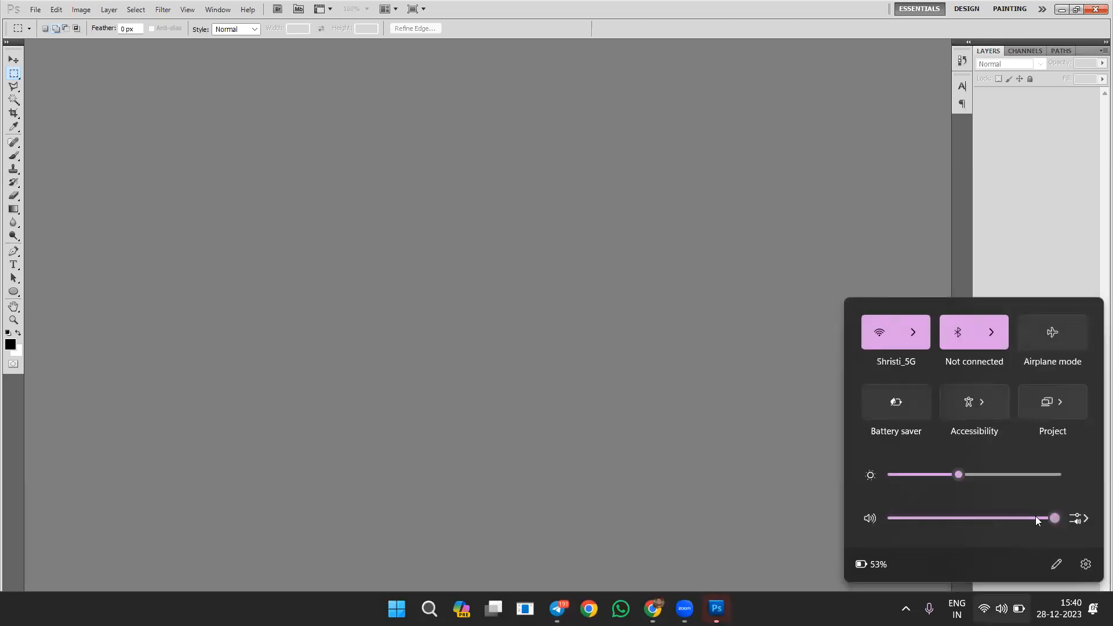
Step: Raise the system volume to its maximum and dismiss the quick settings
drag(946, 520, 1094, 502)
click(792, 130)
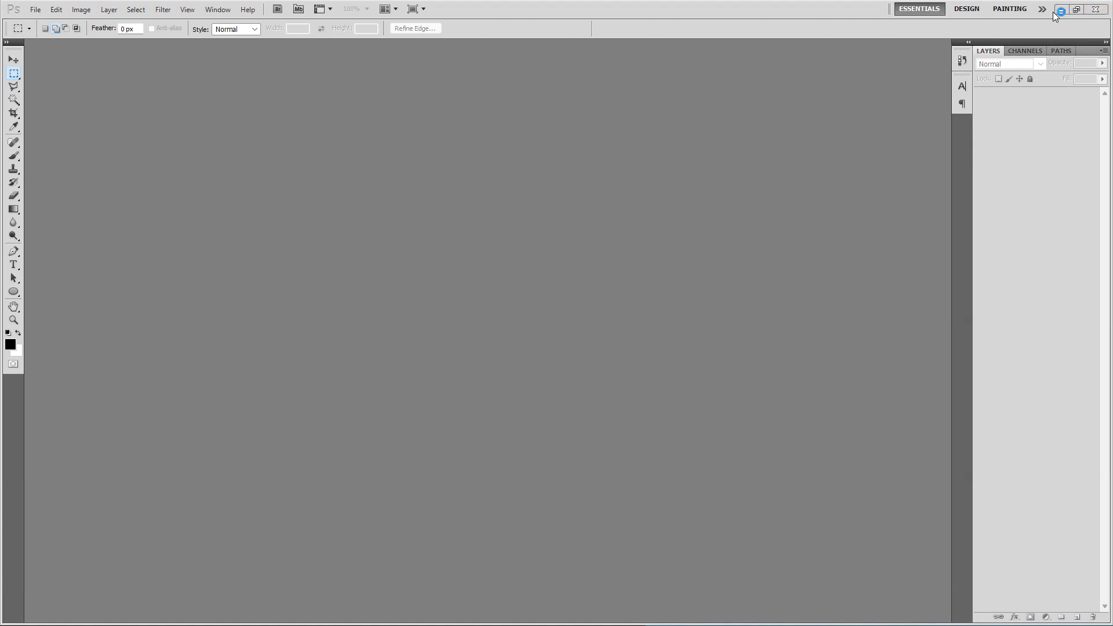
Step: Set the Windows display scale to 175% in the display settings and switch back to Photoshop
click(1077, 9)
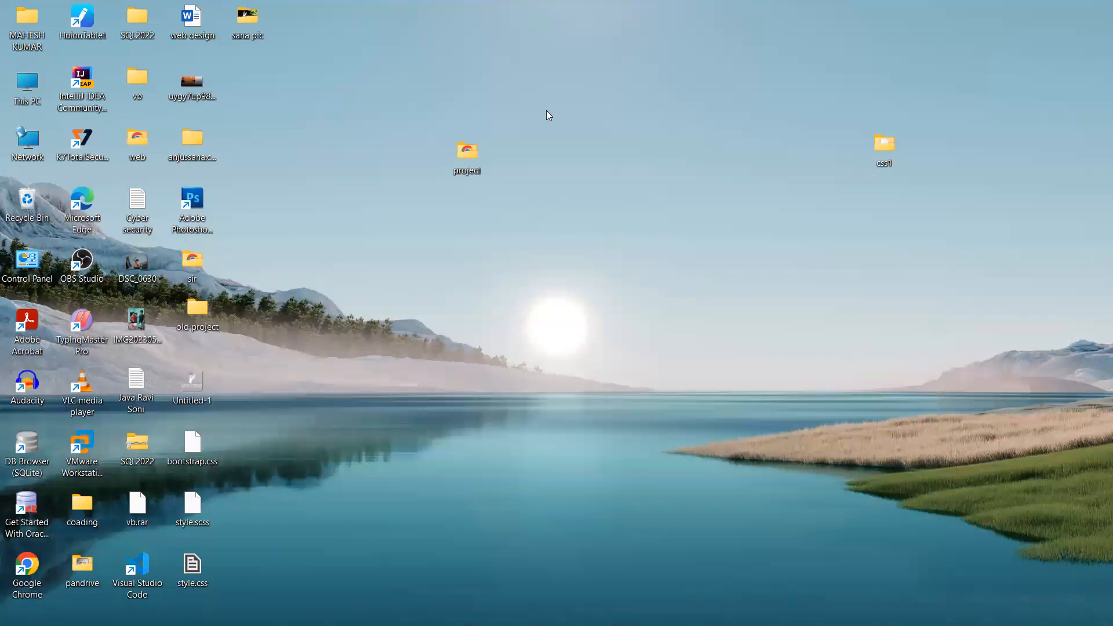
right_click(545, 108)
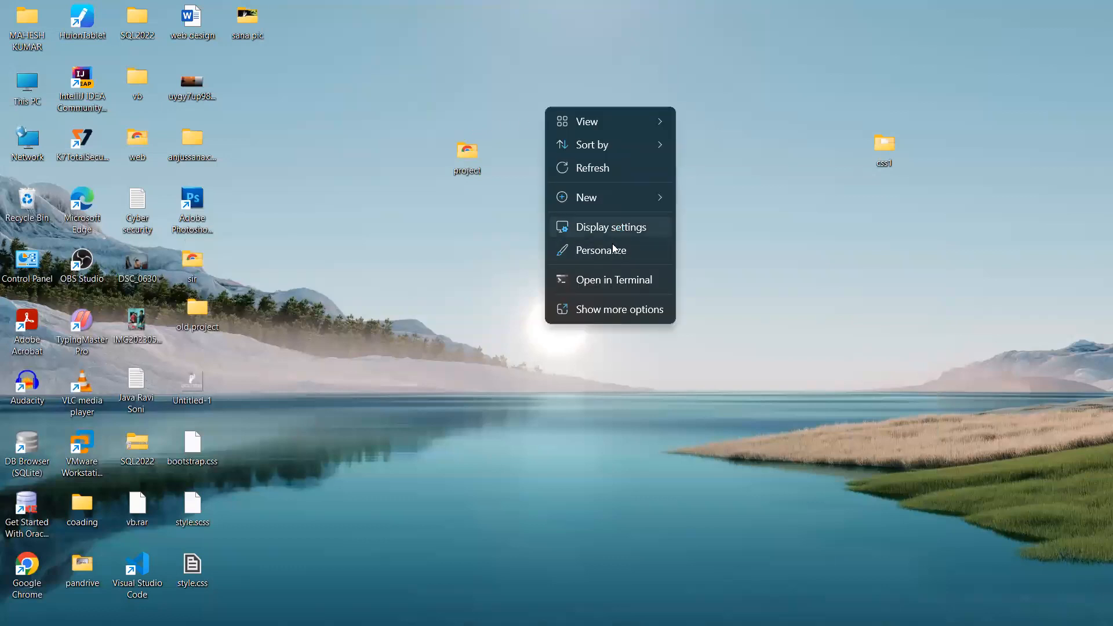
click(621, 230)
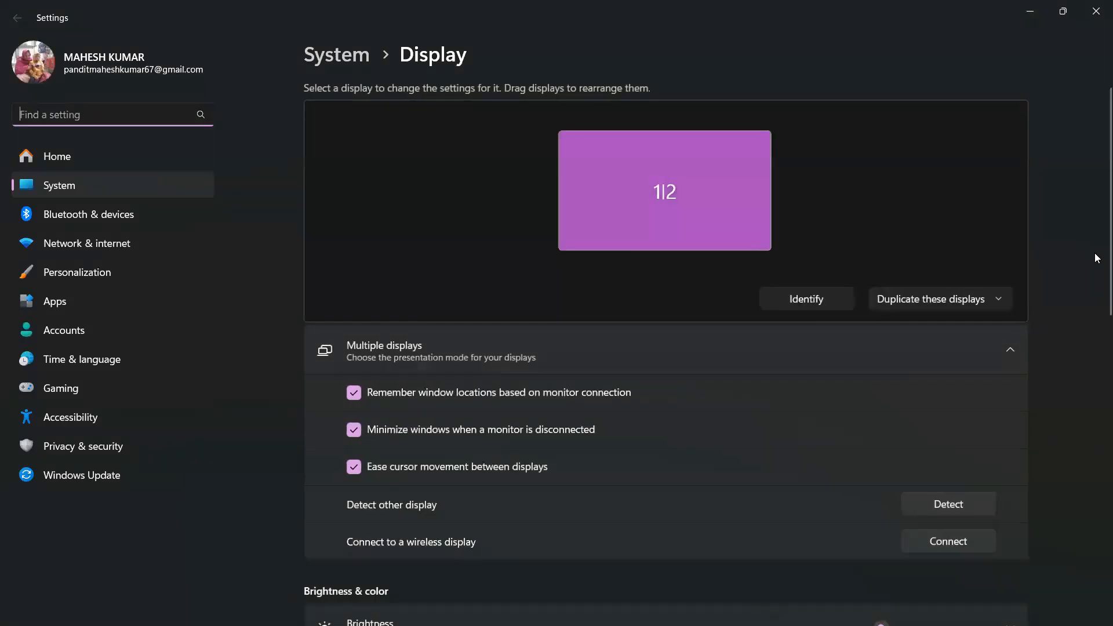
scroll(1095, 255, down, 8)
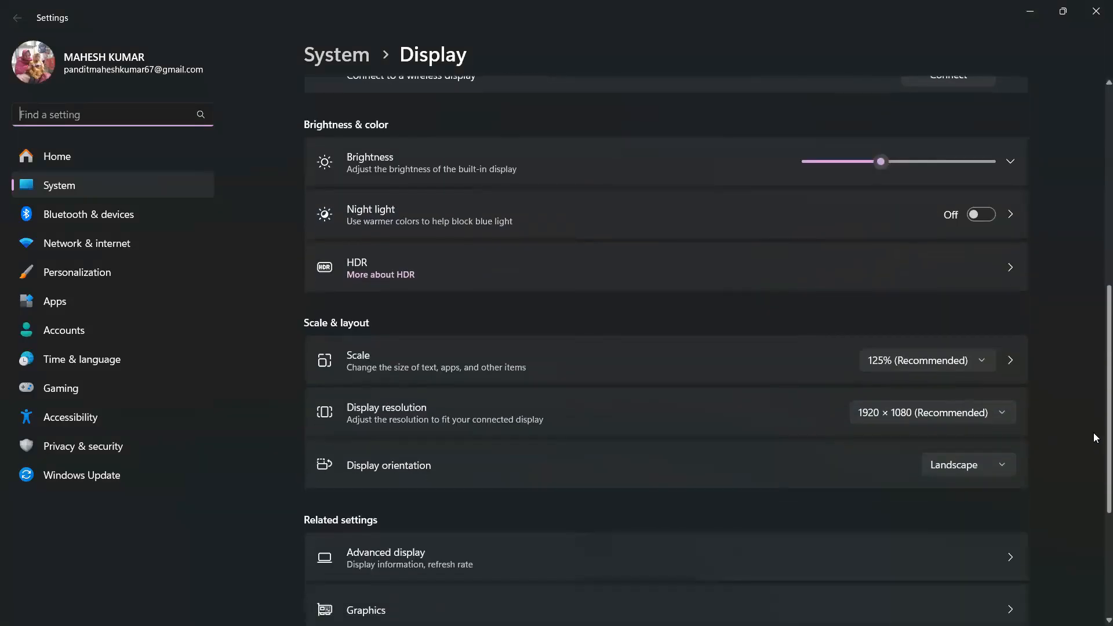
click(938, 363)
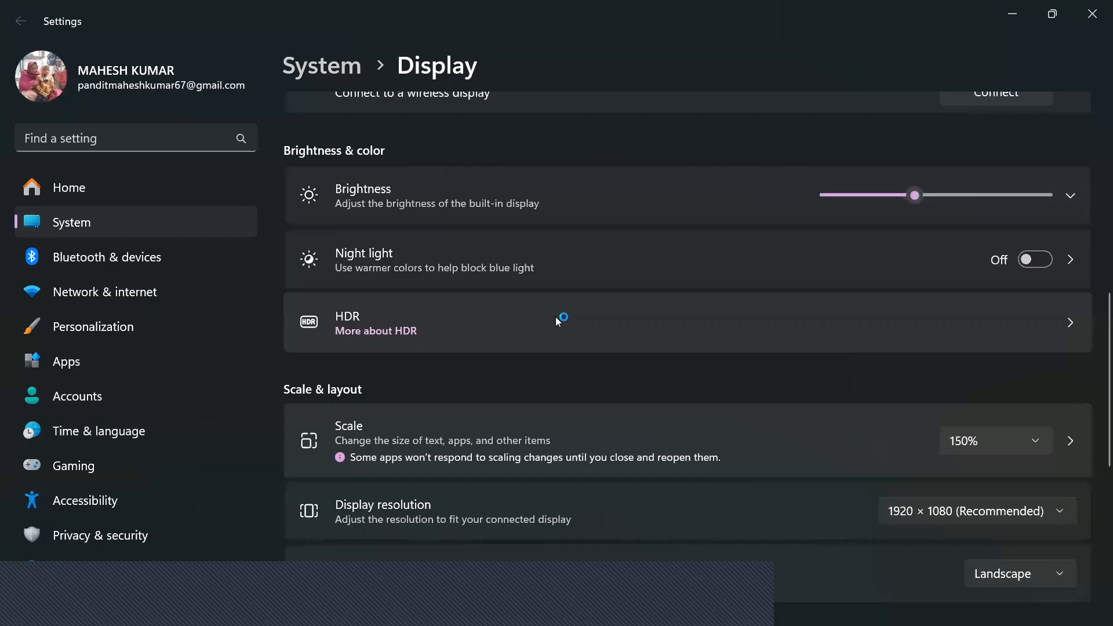
click(984, 445)
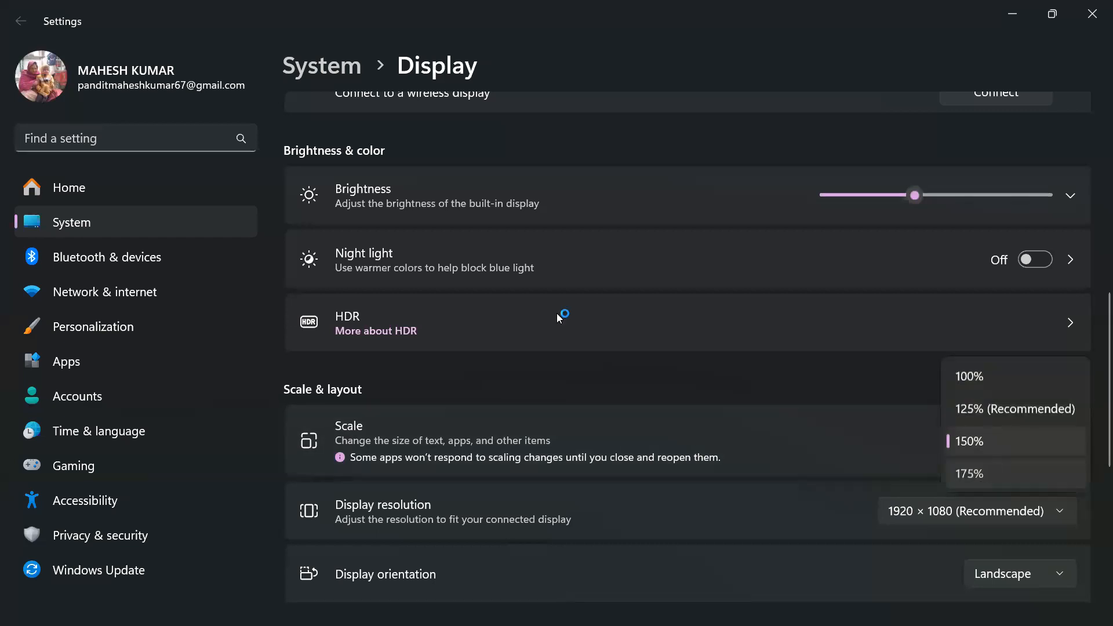
click(969, 473)
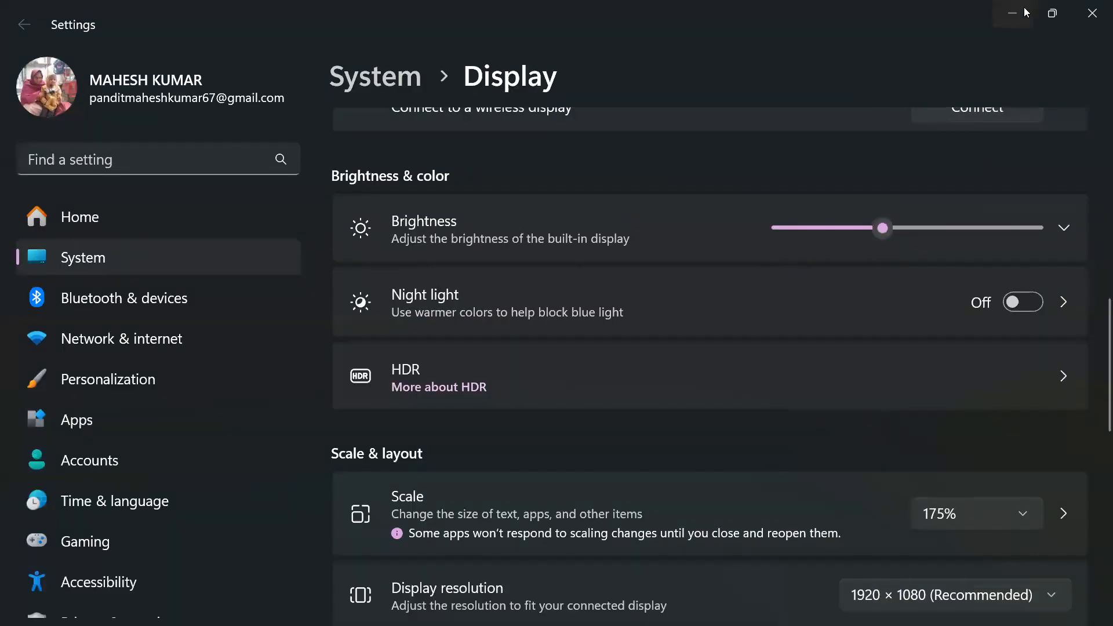
click(1012, 13)
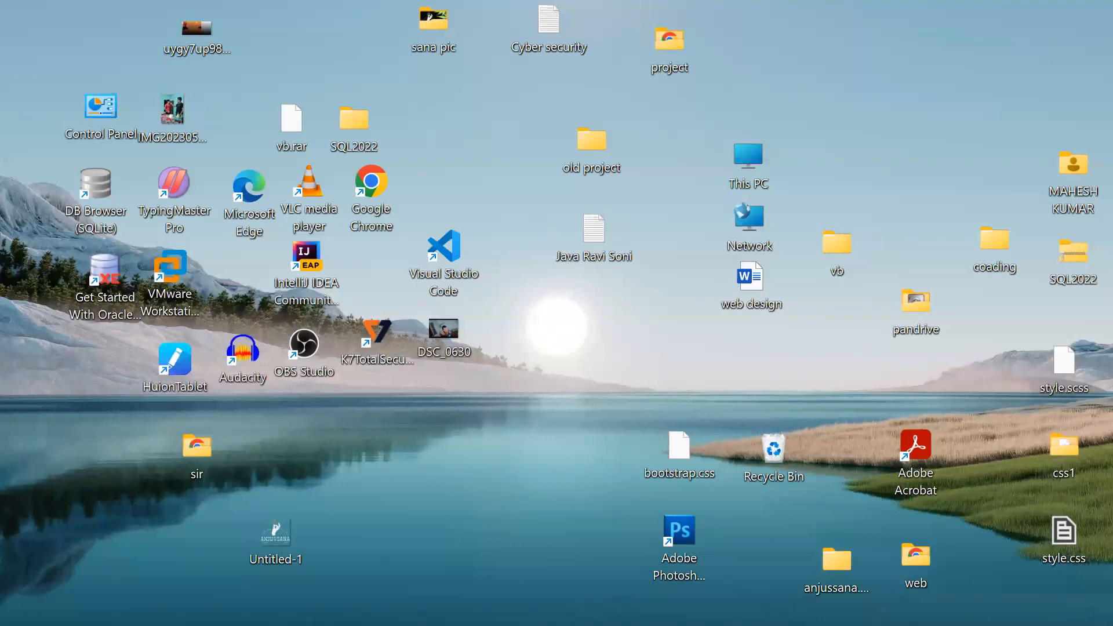
click(728, 604)
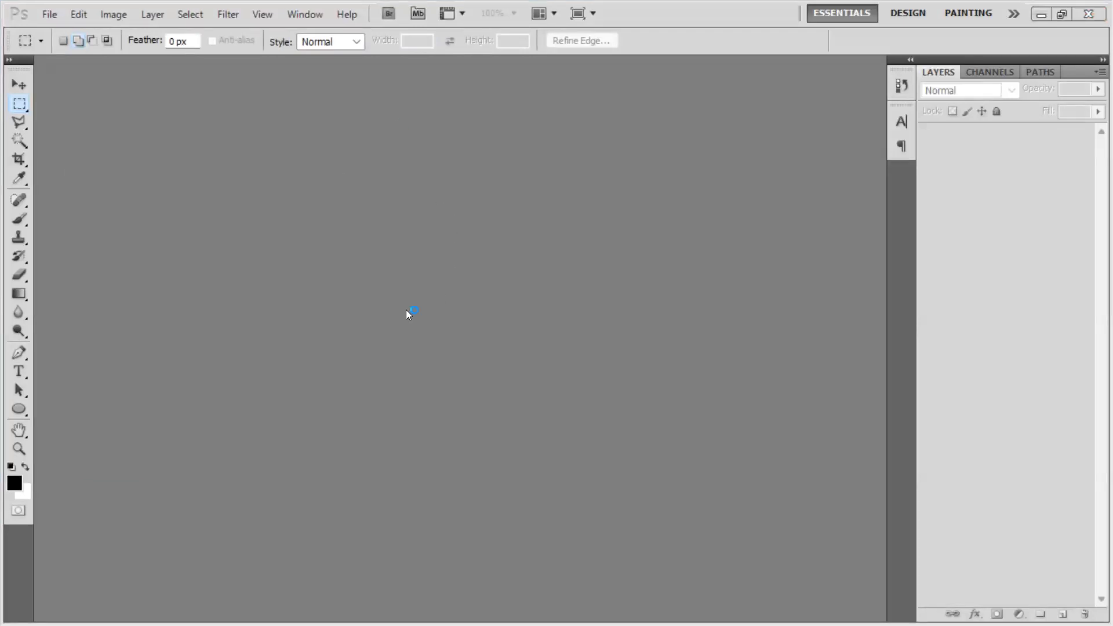
Step: Start a new document to bring up its setup options
click(48, 15)
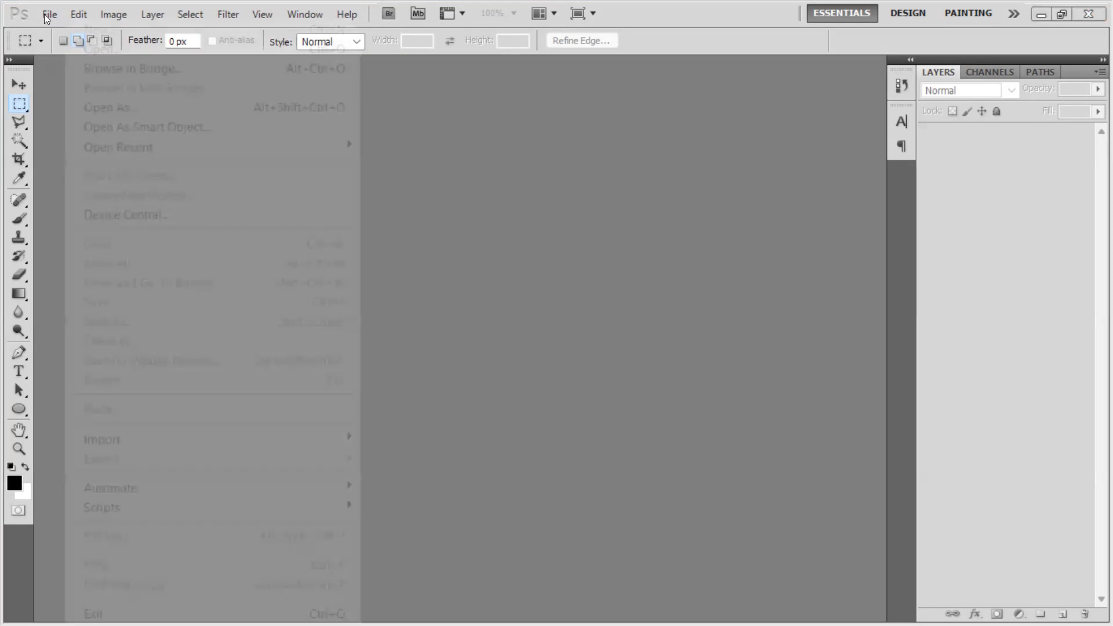
click(97, 26)
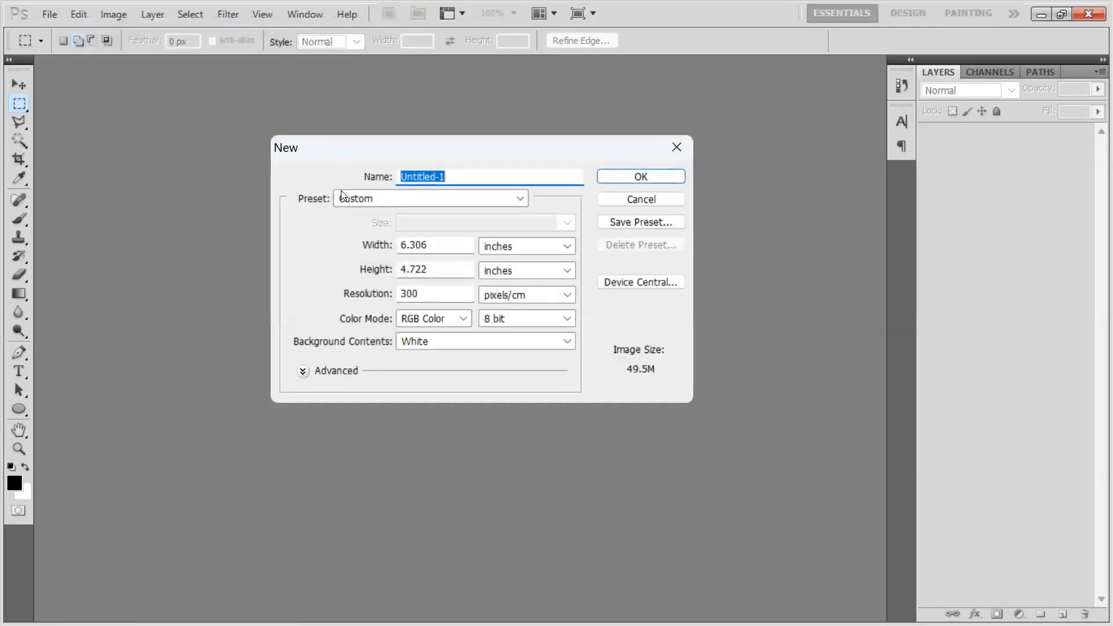
click(520, 198)
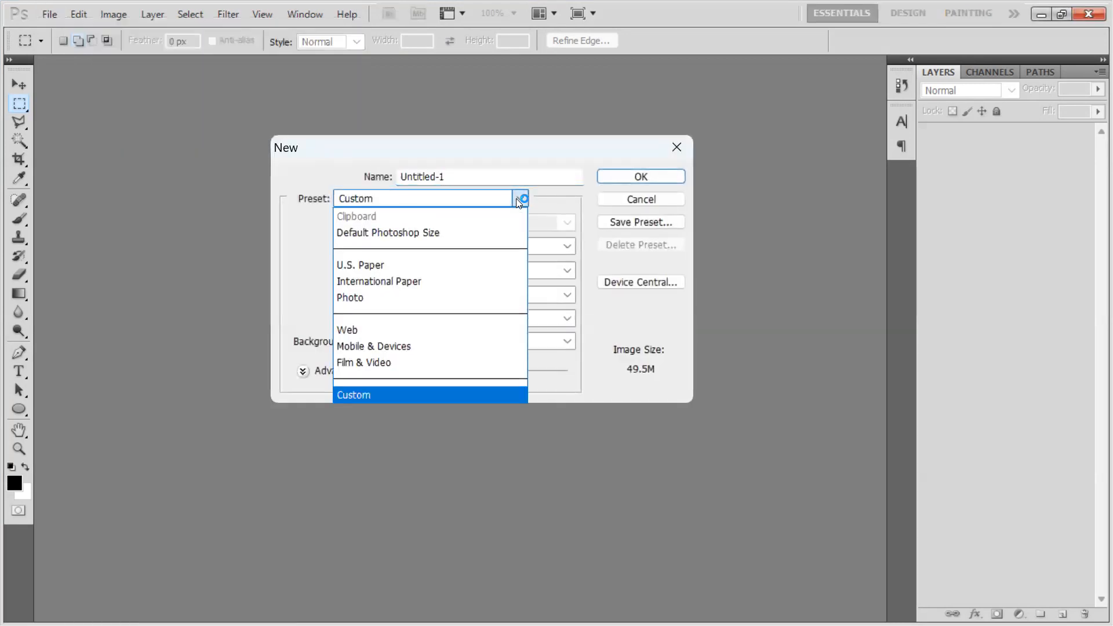
click(443, 232)
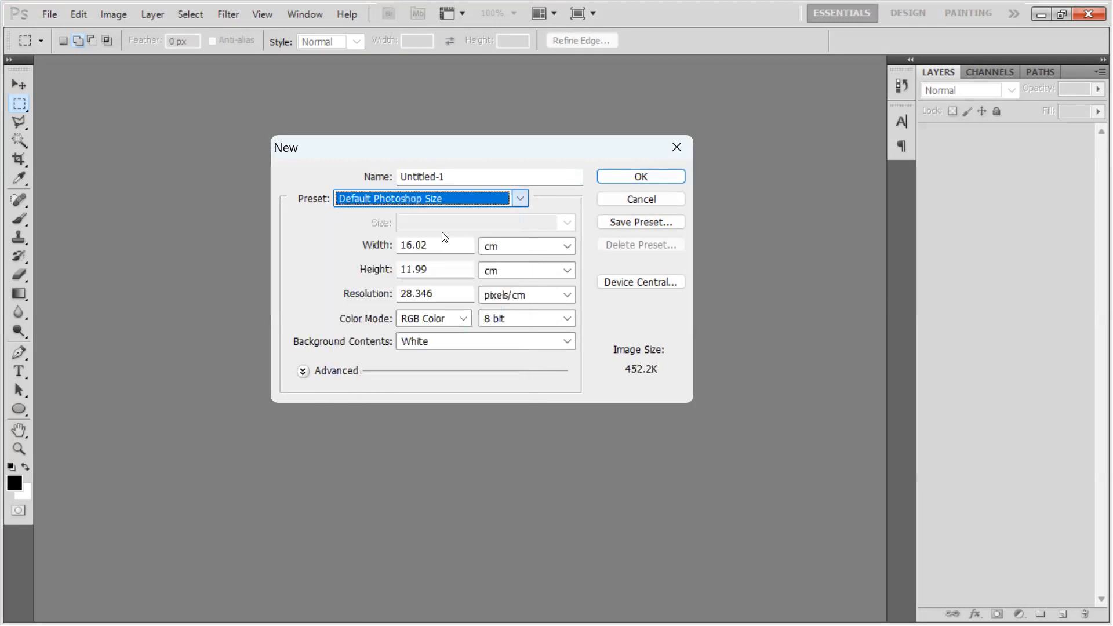
click(525, 247)
click(522, 280)
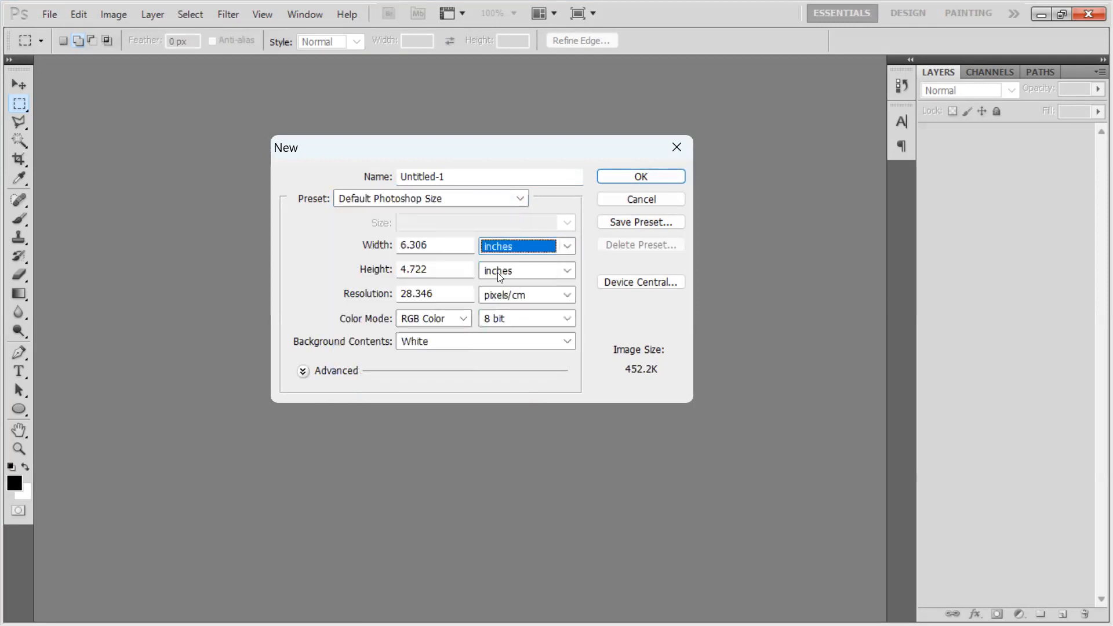
key(shift+Tab)
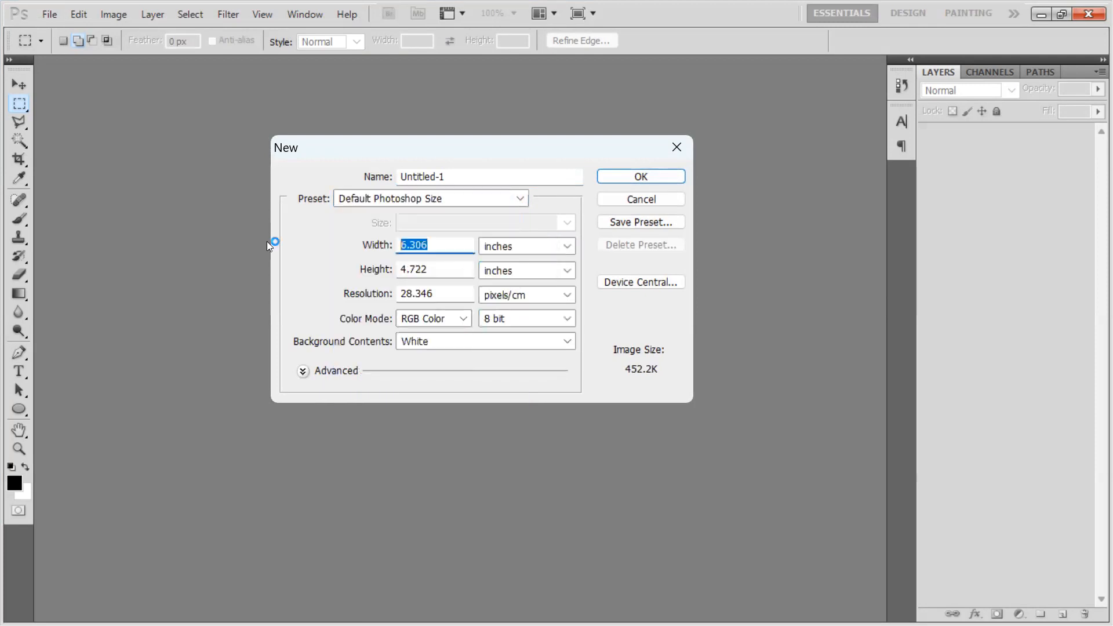
click(459, 298)
text(300)
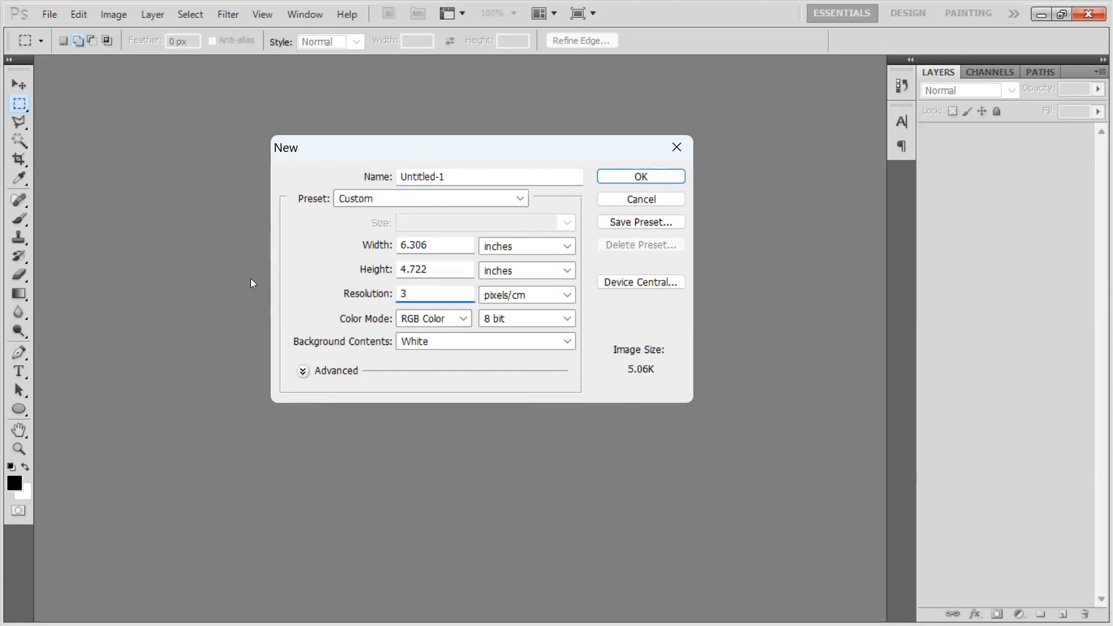
Step: Create the document from the Default Photoshop Size preset, with dimensions in inches and a resolution of 300 pixels/cm
click(413, 202)
click(401, 230)
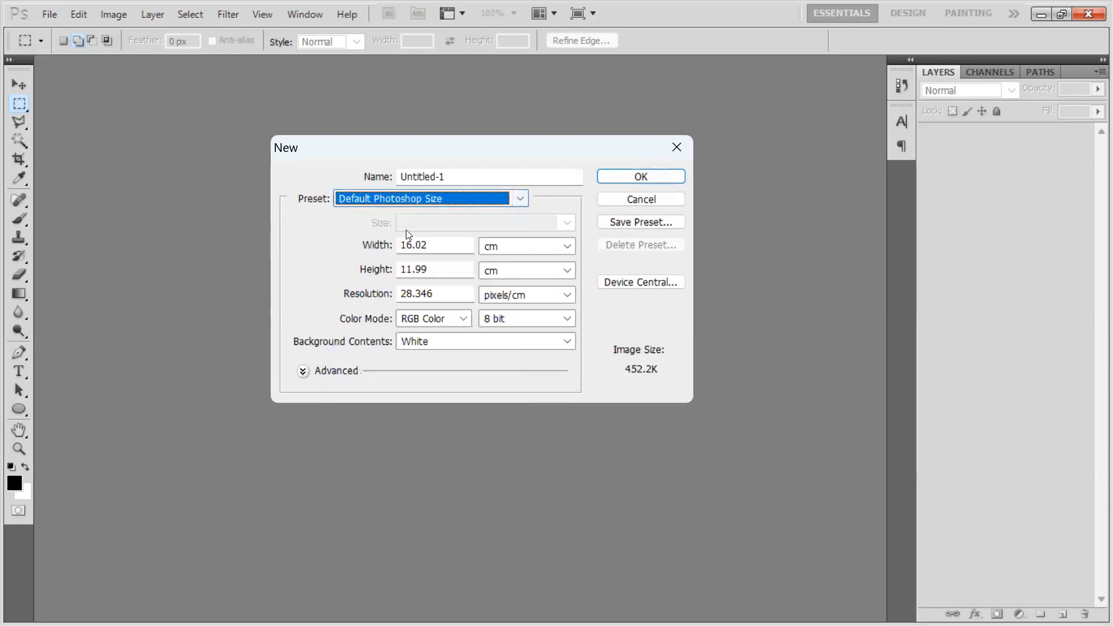
click(546, 240)
click(530, 278)
double_click(450, 293)
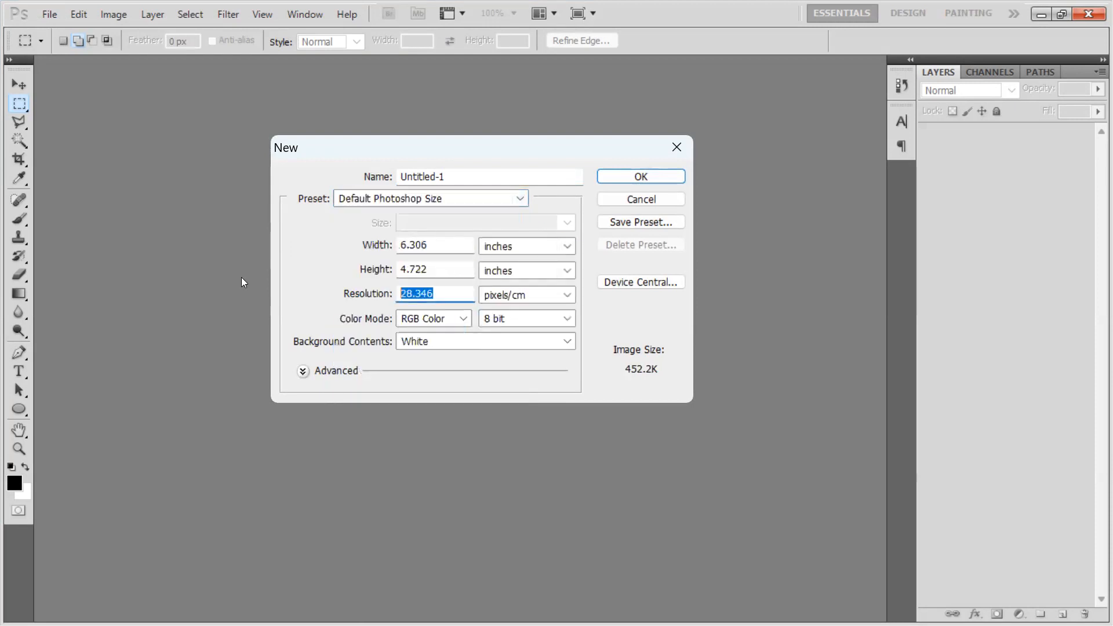
text(300)
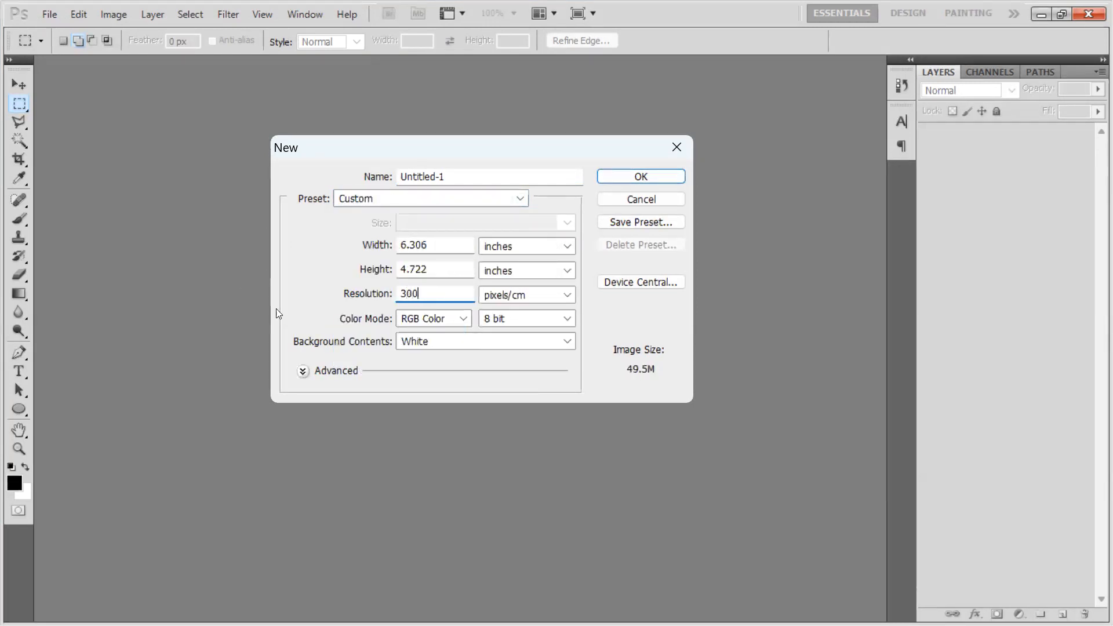
key(Return)
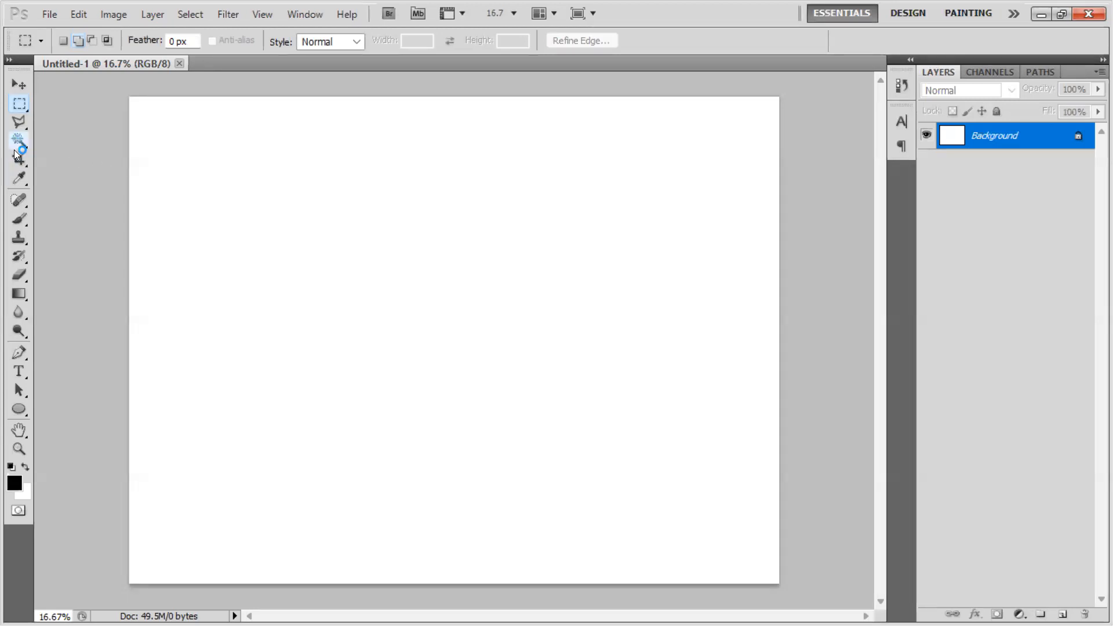
click(23, 202)
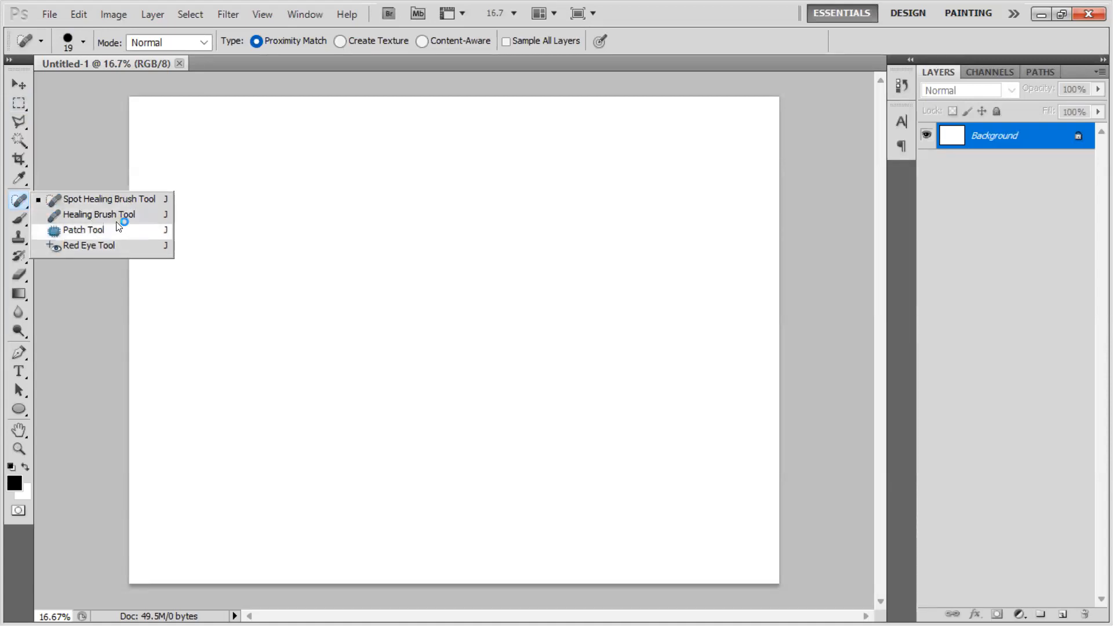
click(14, 217)
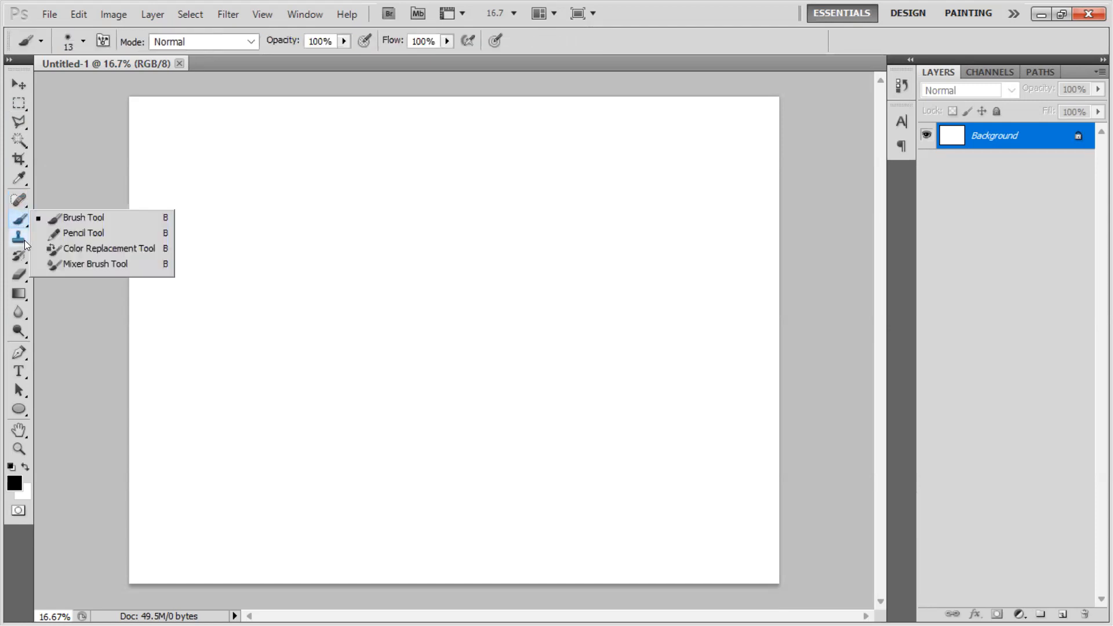
click(20, 237)
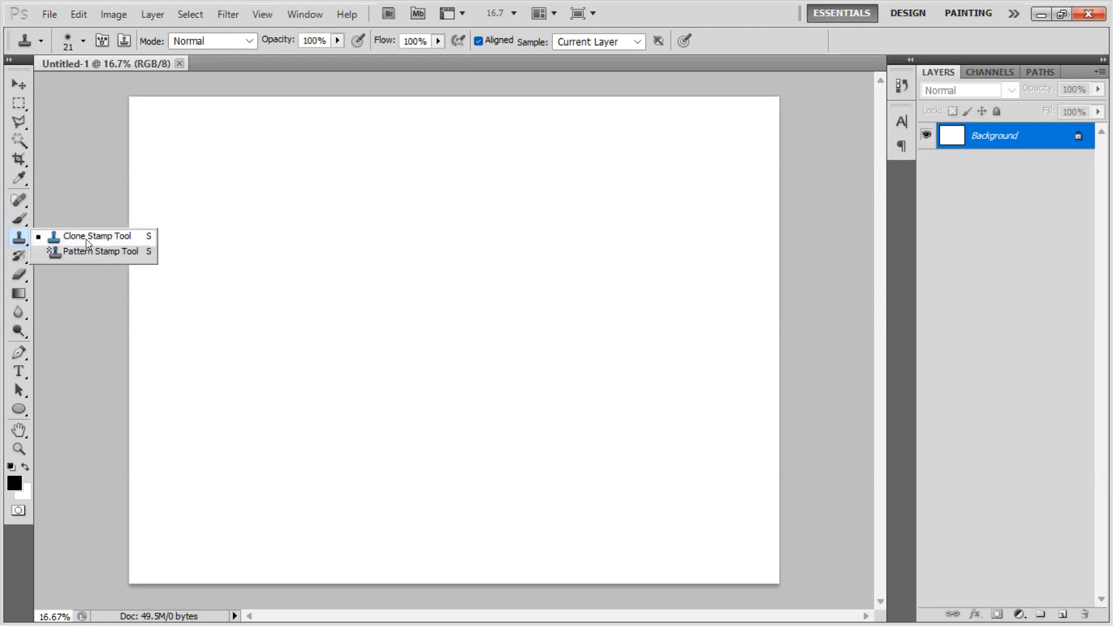
Step: Activate the Brush Tool and enlarge the brush preset picker so that all brush tips can be seen
click(18, 219)
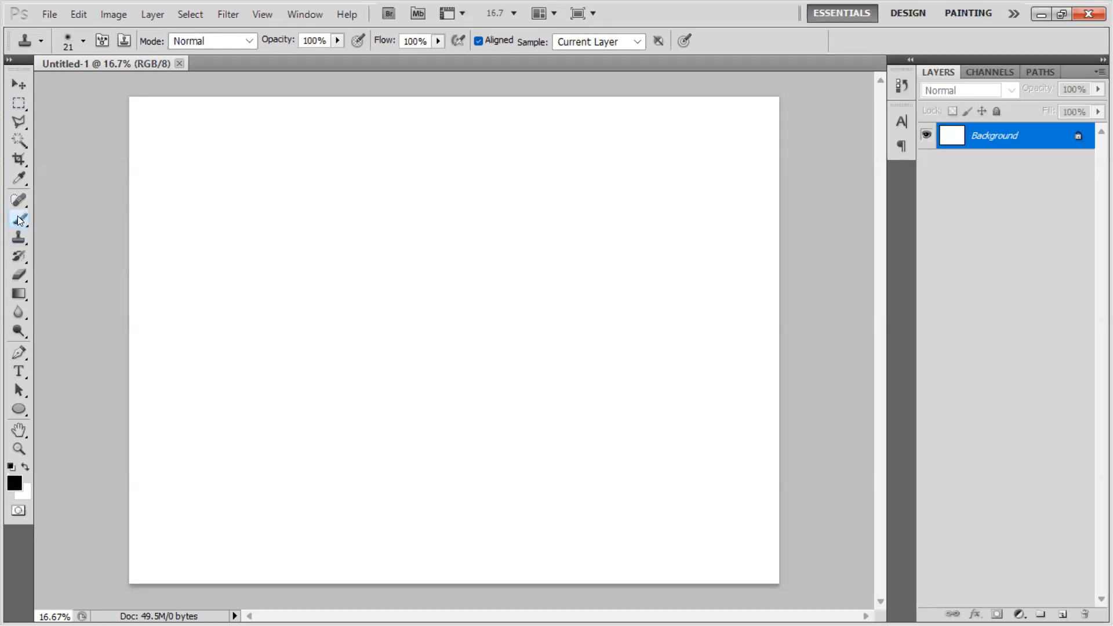
click(18, 220)
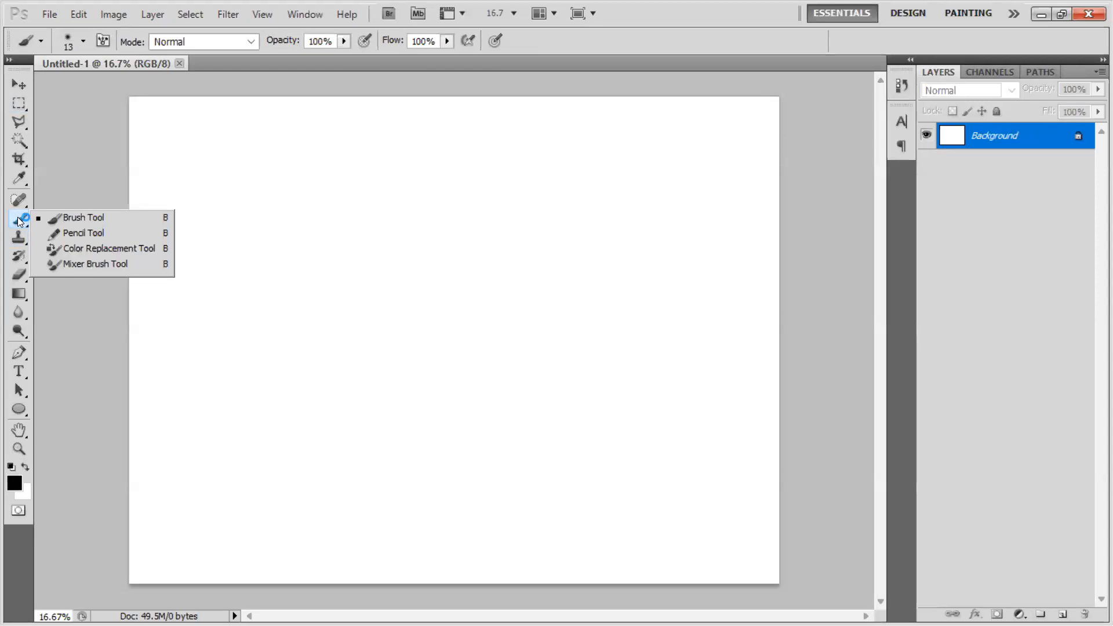
click(93, 224)
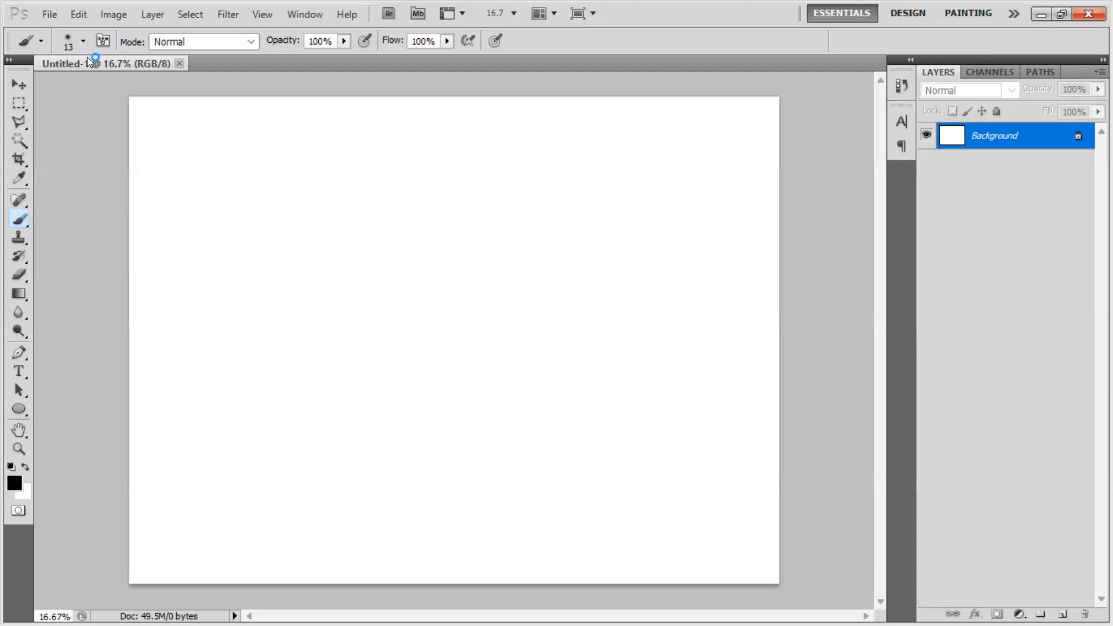
click(84, 40)
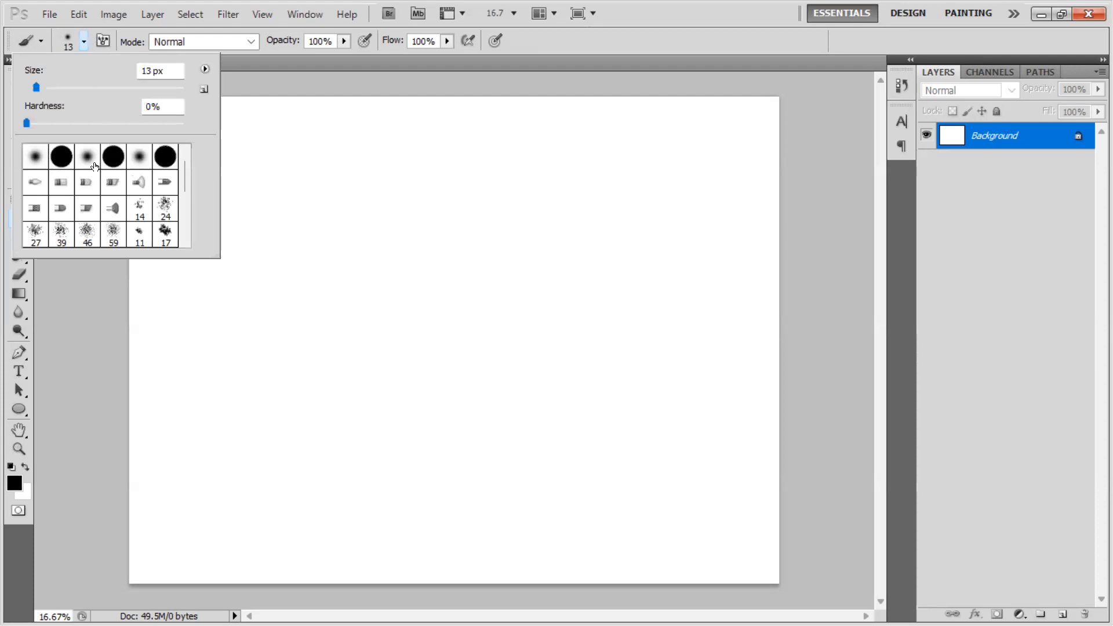
mouse_move(218, 257)
mouse_down()
mouse_move(308, 419)
mouse_move(347, 461)
mouse_up()
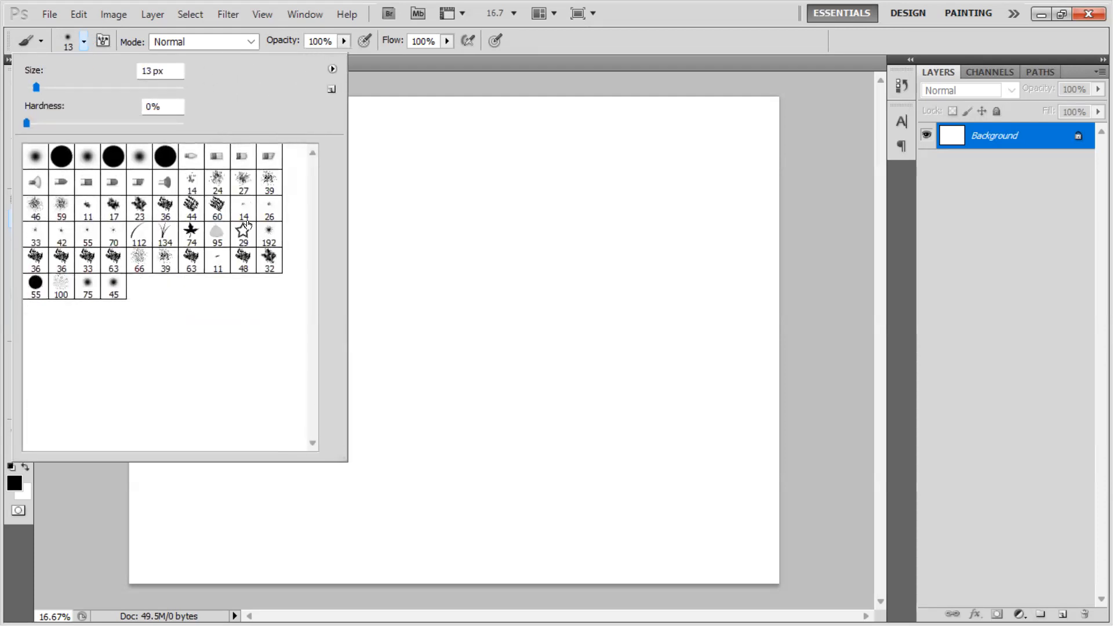
click(485, 103)
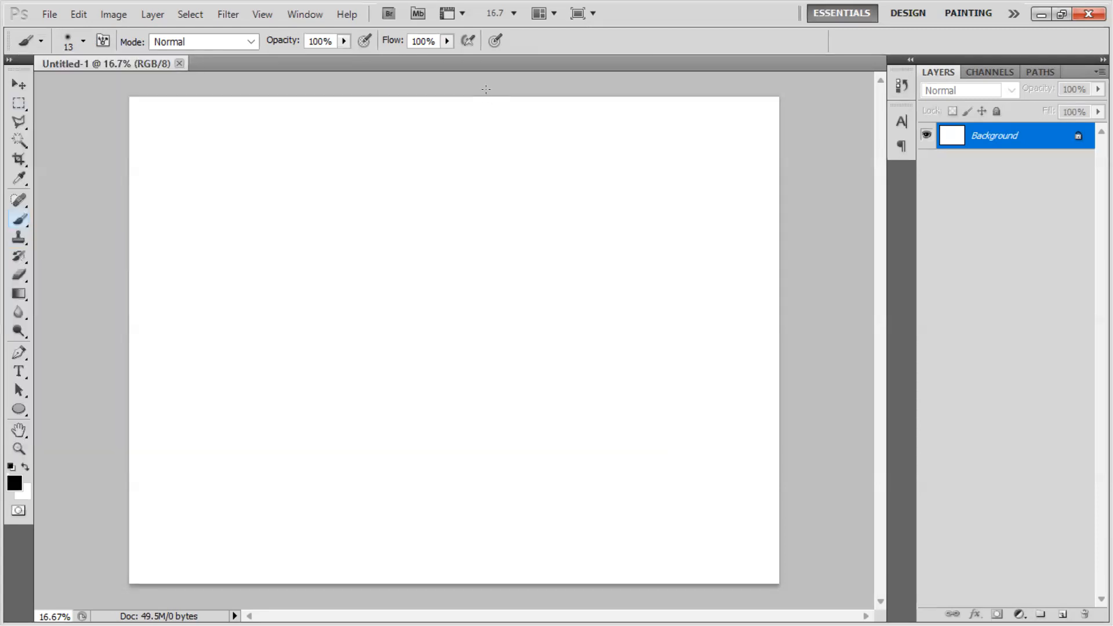
Step: Set the foreground color to green (#32cf08) and return to the Brush Tool
click(13, 483)
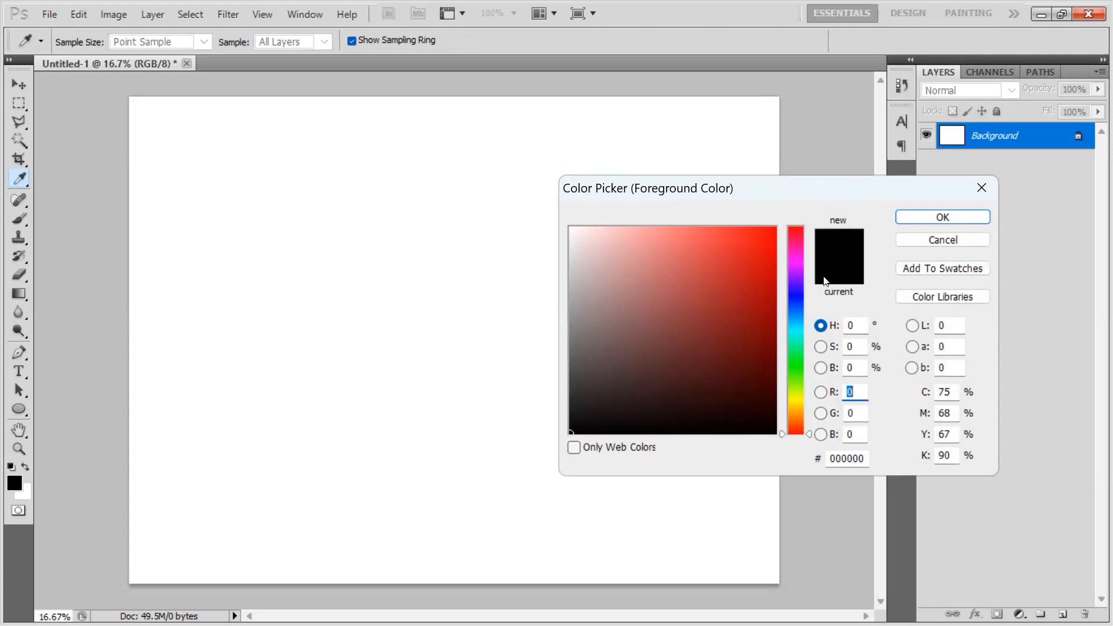
drag(793, 319, 797, 327)
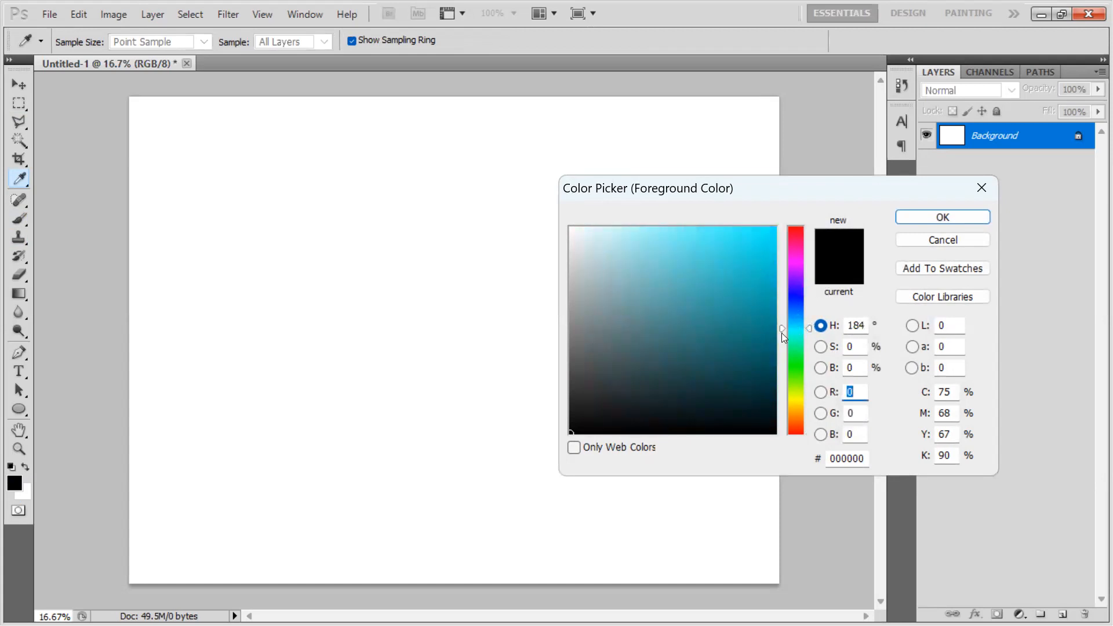
click(795, 373)
drag(758, 251, 770, 241)
click(768, 266)
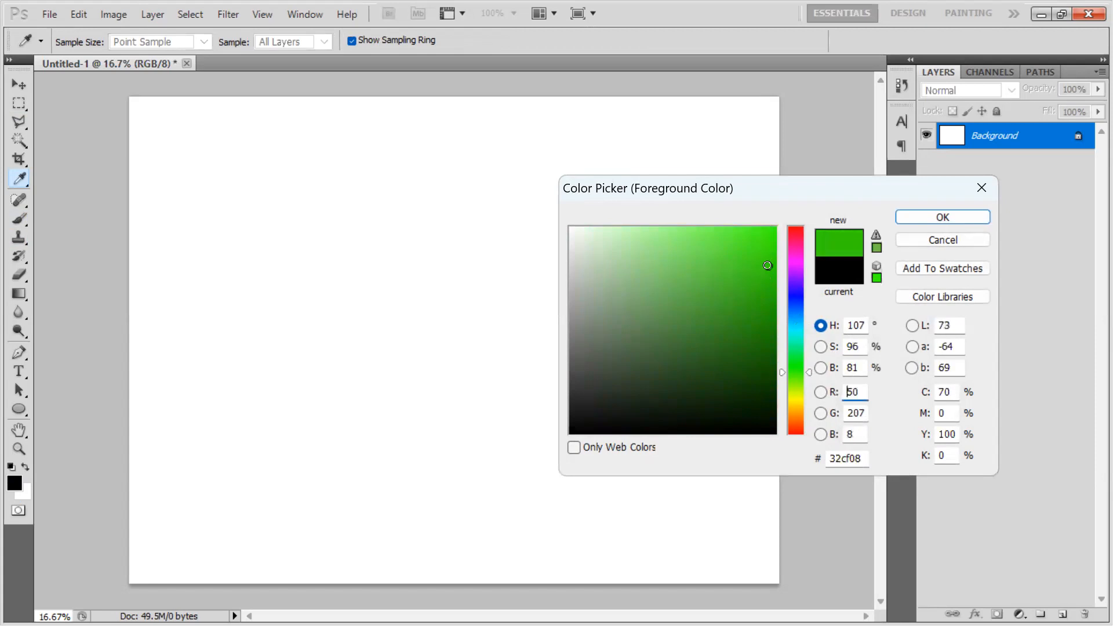
click(959, 215)
key(b)
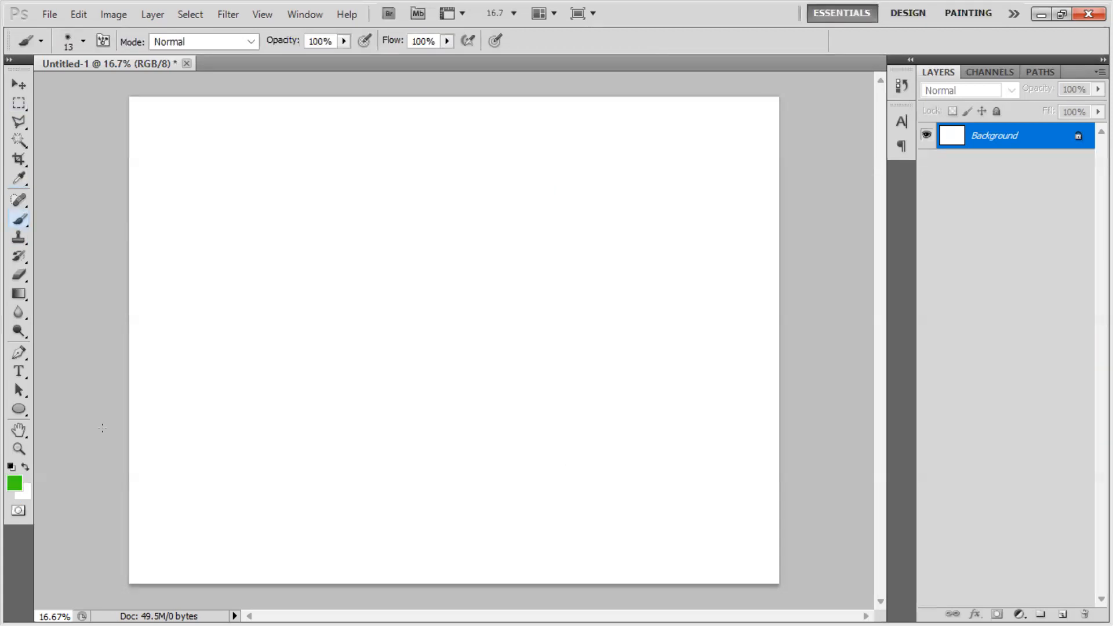
Step: Set the background color to red (#f82929)
click(25, 492)
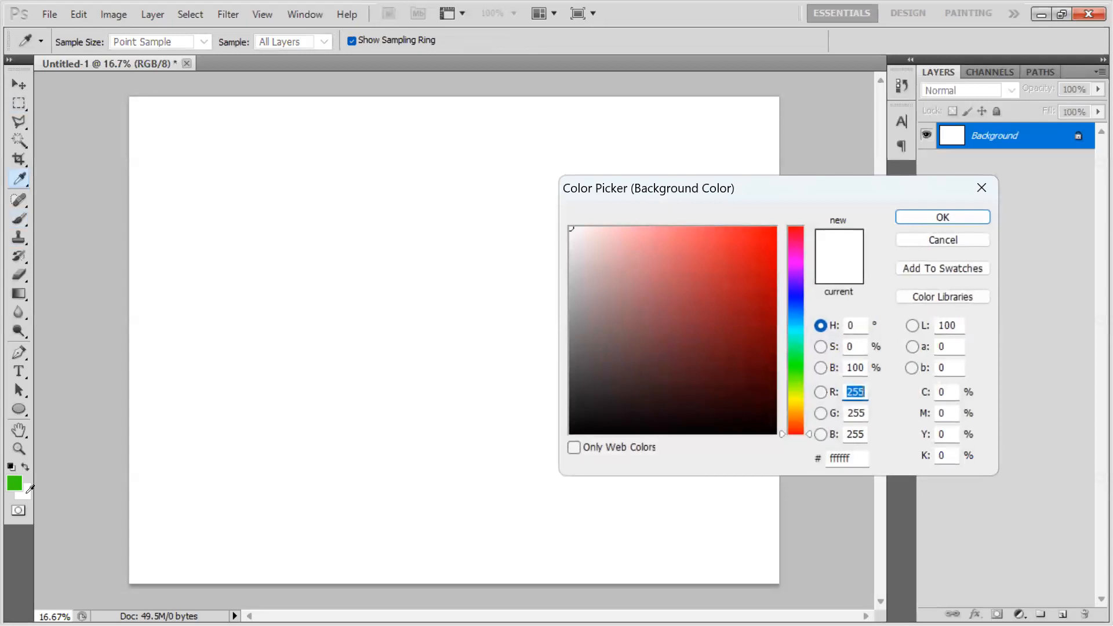
click(742, 233)
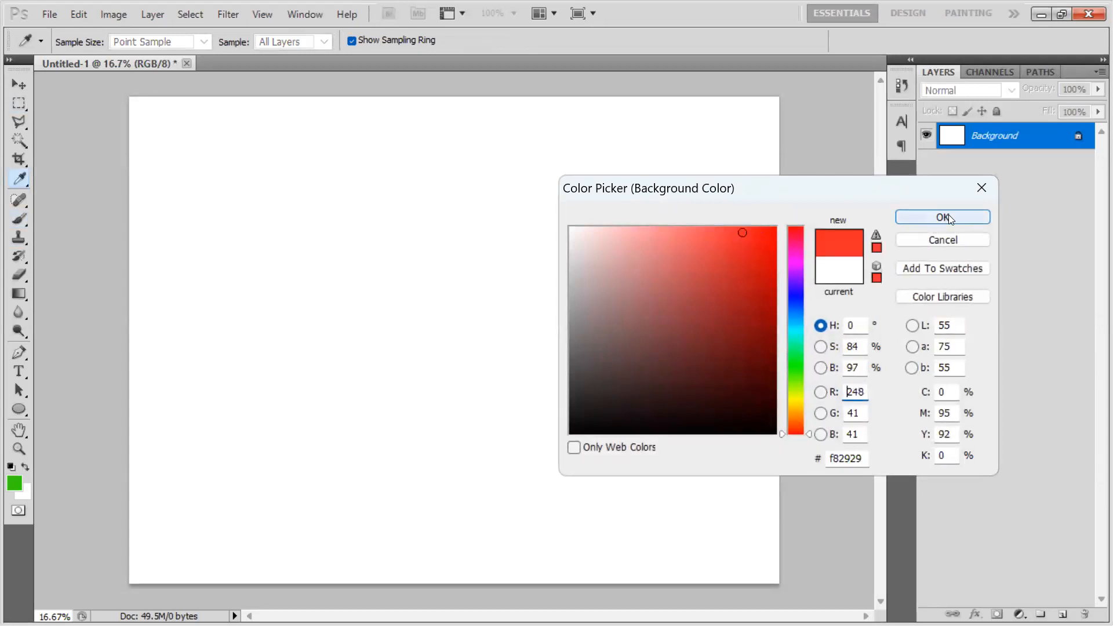
click(948, 217)
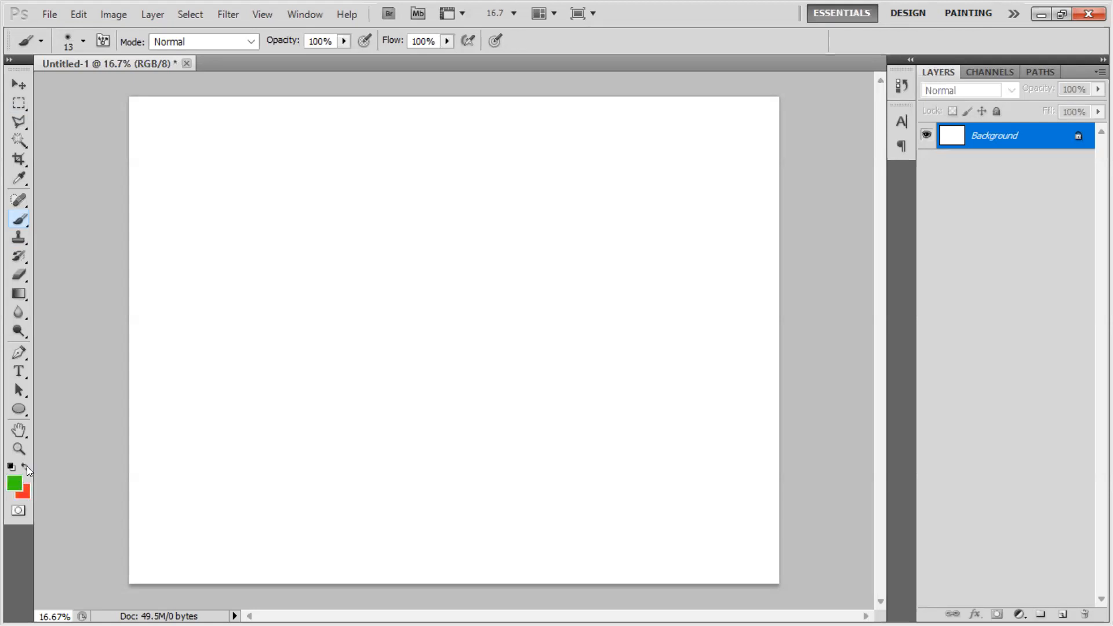
Step: With the Brush Tool's soft round tip at 13 px, paint a dot and a thin diagonal green line in the canvas's upper area
click(16, 219)
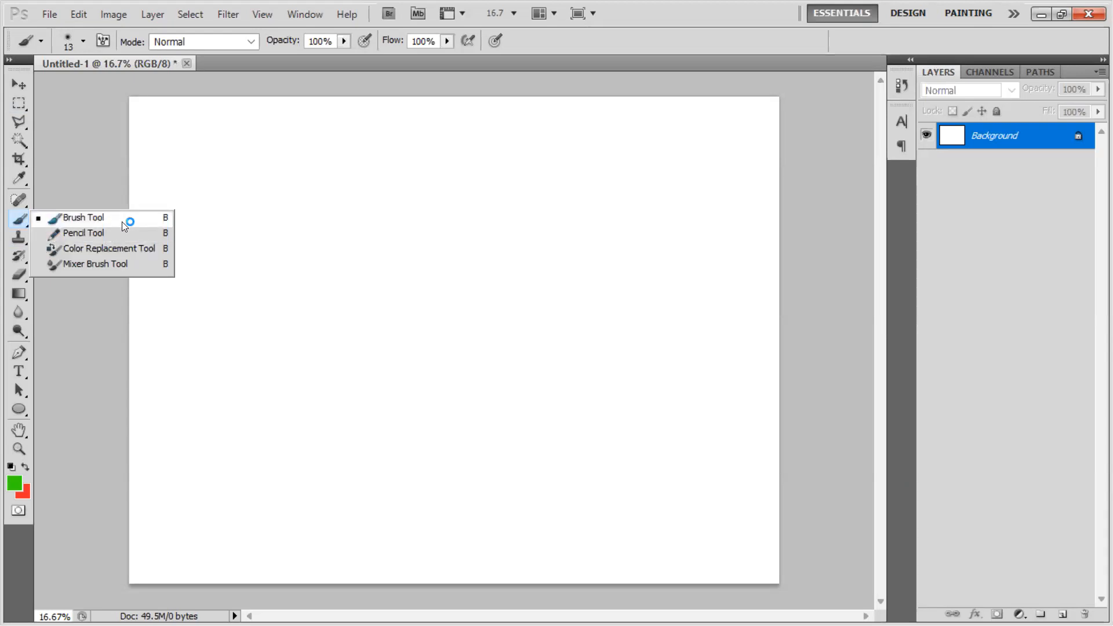
click(88, 219)
click(82, 42)
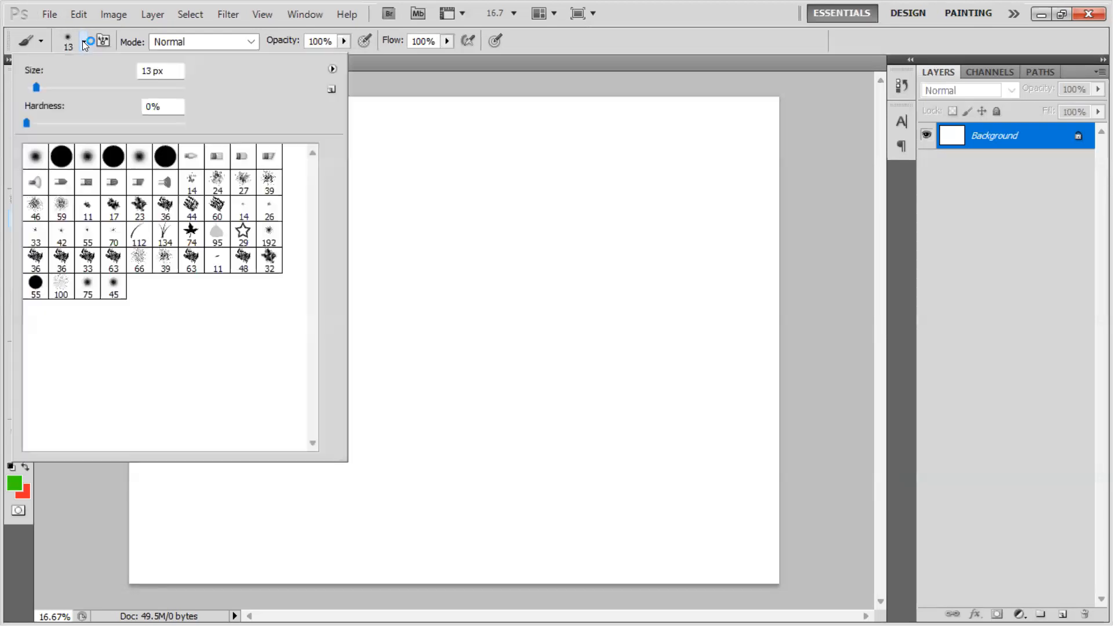
click(35, 161)
click(404, 160)
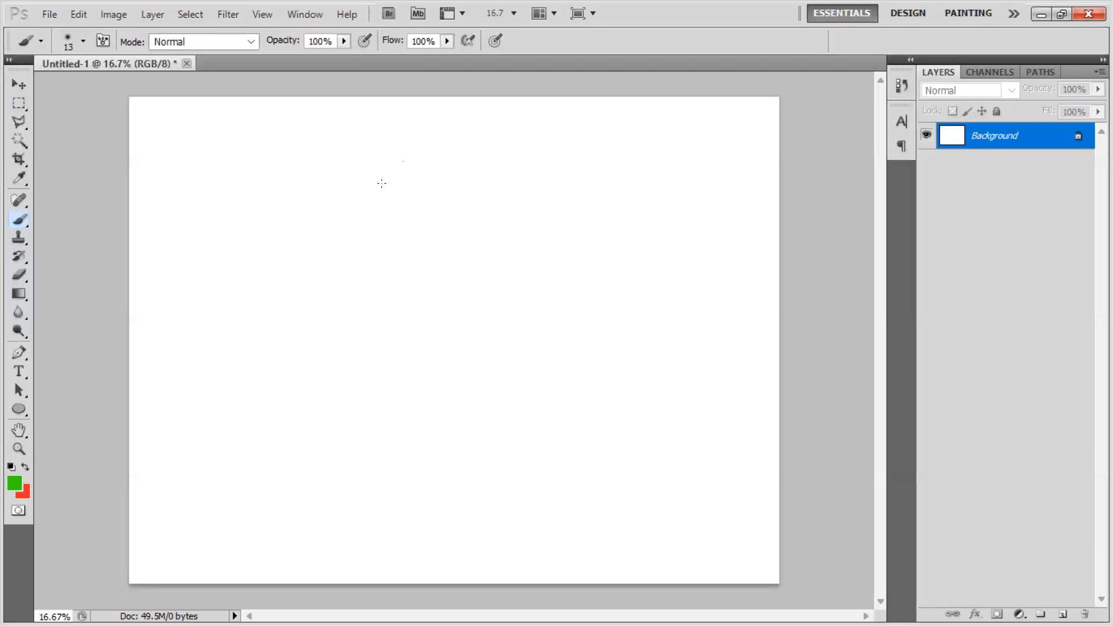
drag(368, 176, 262, 253)
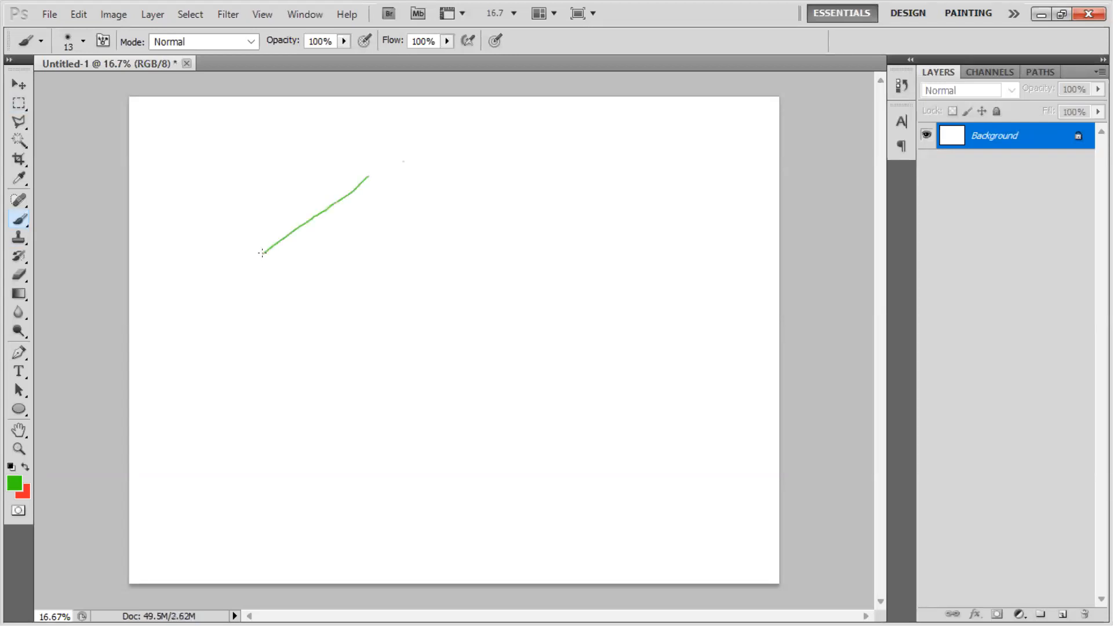
Step: Repeatedly increase and decrease the brush size, ending with a 700 px soft round brush
key(bracketright)
key(bracketright)
key(bracketright)
key(bracketright)
key(bracketright)
key(bracketright)
key(bracketright)
key(bracketright)
key(bracketright)
key(bracketright)
key(bracketright)
key(bracketright)
key(bracketright)
key(bracketright)
key(bracketright)
key(bracketright)
key(bracketright)
key(bracketright)
key(bracketright)
key(bracketright)
key(bracketleft)
key(bracketleft)
key(bracketleft)
key(bracketleft)
key(bracketleft)
key(bracketleft)
key(bracketleft)
key(bracketleft)
key(bracketleft)
key(bracketleft)
key(bracketright)
key(bracketright)
key(bracketright)
key(bracketright)
key(bracketright)
key(bracketright)
key(bracketright)
key(bracketright)
key(bracketright)
key(bracketright)
key(bracketright)
key(bracketright)
key(bracketleft)
key(bracketleft)
key(bracketleft)
key(bracketleft)
key(bracketleft)
key(bracketleft)
key(bracketleft)
key(bracketleft)
key(bracketleft)
key(bracketright)
key(bracketright)
key(bracketright)
key(bracketright)
key(bracketright)
key(bracketright)
key(bracketright)
key(bracketright)
key(bracketright)
key(bracketright)
key(bracketright)
key(bracketleft)
key(bracketleft)
key(bracketleft)
key(bracketleft)
key(bracketleft)
key(bracketleft)
key(bracketleft)
key(bracketleft)
key(bracketleft)
key(bracketleft)
key(bracketleft)
key(bracketright)
key(bracketright)
key(bracketright)
key(bracketright)
key(bracketright)
key(bracketright)
key(bracketright)
key(bracketright)
key(bracketright)
key(bracketleft)
key(bracketleft)
key(bracketleft)
key(bracketleft)
key(bracketleft)
key(bracketleft)
key(bracketleft)
key(bracketleft)
key(bracketleft)
key(bracketleft)
key(bracketleft)
key(bracketleft)
key(bracketleft)
key(bracketleft)
key(bracketleft)
key(bracketleft)
key(bracketleft)
key(bracketright)
key(bracketright)
key(bracketright)
key(bracketright)
key(bracketright)
key(bracketright)
key(bracketright)
key(bracketright)
key(bracketright)
Step: Paint two broad crossing green strokes on the Background layer, and undo the painted green strokes
mouse_move(220, 279)
mouse_down()
mouse_move(312, 232)
mouse_move(394, 161)
mouse_up()
mouse_move(231, 159)
mouse_down()
mouse_move(347, 213)
mouse_move(590, 284)
mouse_up()
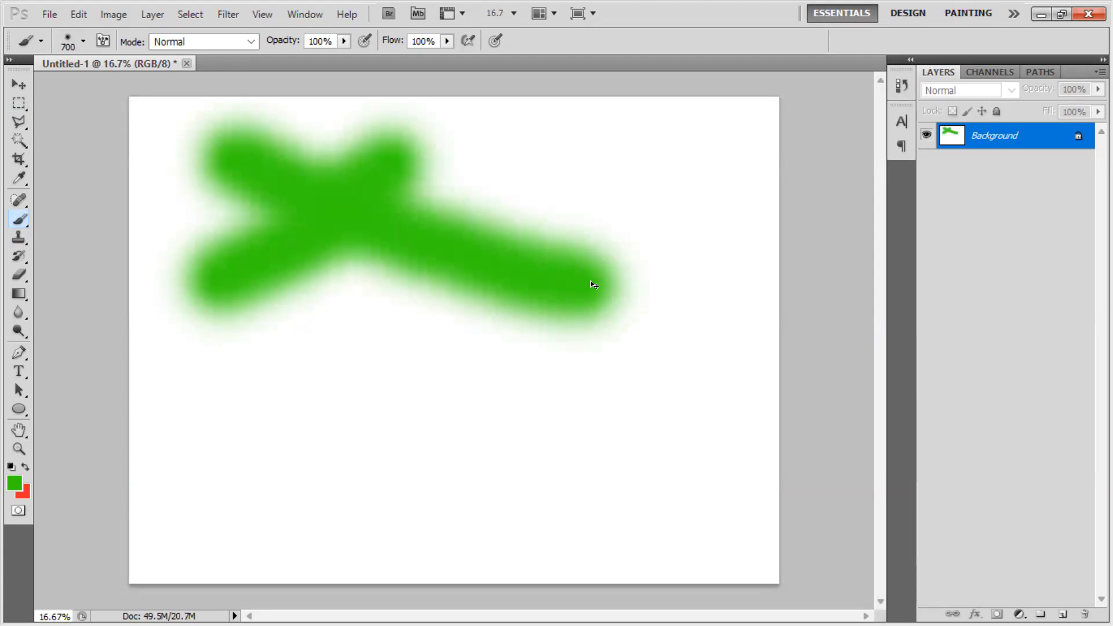
key(ctrl+alt+z)
key(ctrl+alt+z)
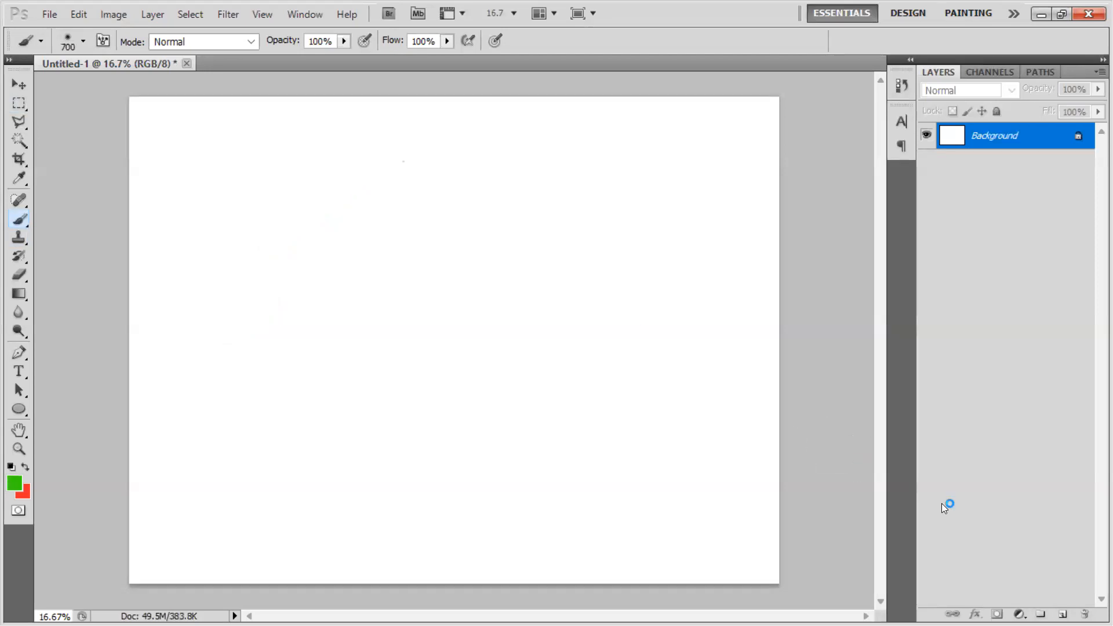
Step: Paint two crossing diagonal green strokes on a new layer, and shift them slightly to the right with the Move Tool
click(1062, 614)
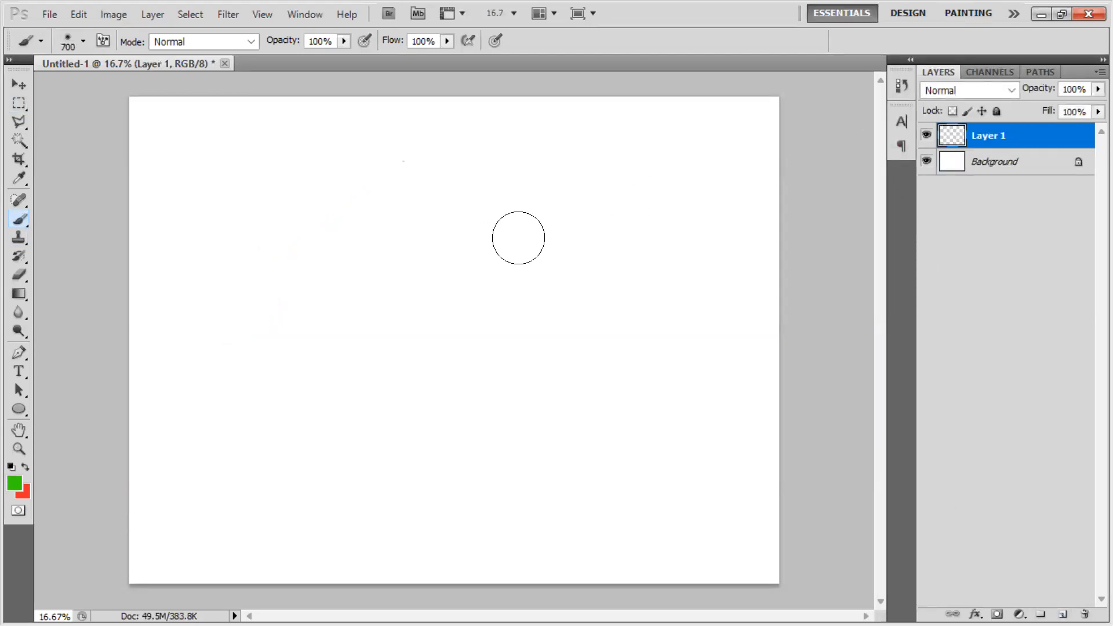
mouse_move(229, 192)
mouse_down()
mouse_move(541, 353)
mouse_move(655, 429)
mouse_up()
mouse_move(554, 114)
mouse_down()
mouse_move(457, 251)
mouse_move(232, 479)
mouse_up()
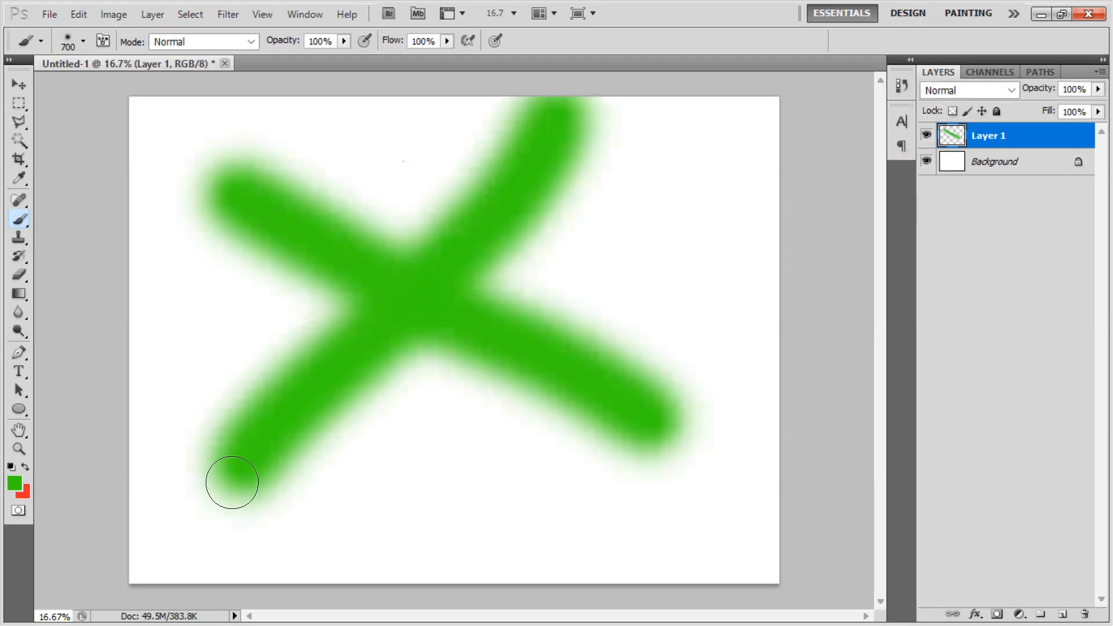
click(19, 84)
drag(464, 322, 487, 287)
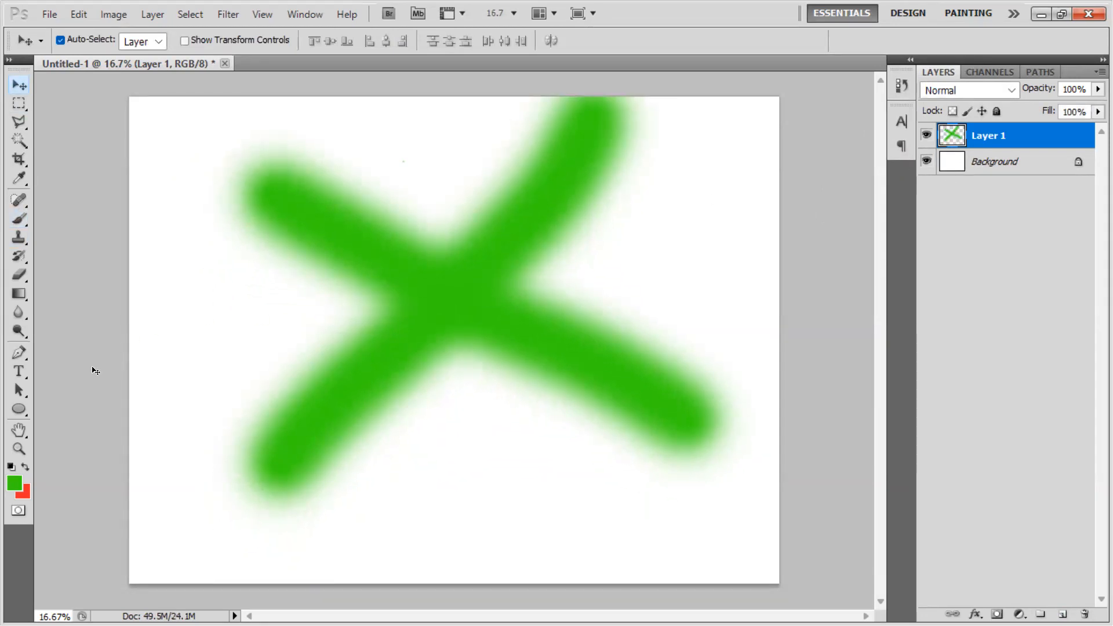
Step: Swap the foreground and background colors, and brush a vertical and a horizontal red stroke across the green cross
click(26, 468)
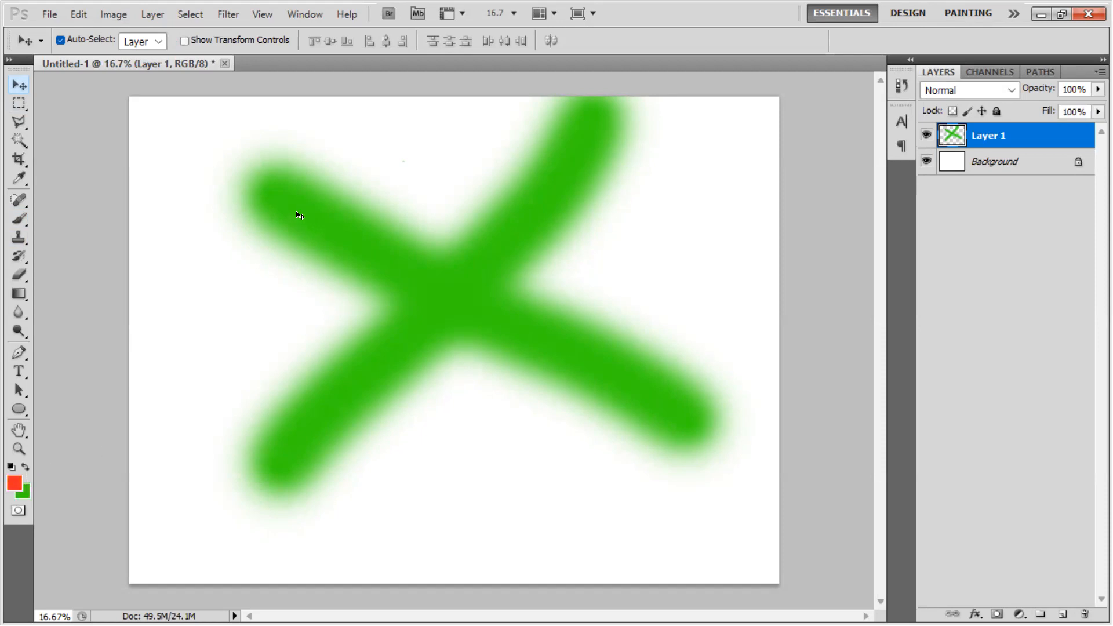
click(19, 219)
drag(422, 124, 473, 492)
mouse_move(236, 323)
mouse_down()
mouse_move(510, 311)
mouse_move(716, 239)
mouse_up()
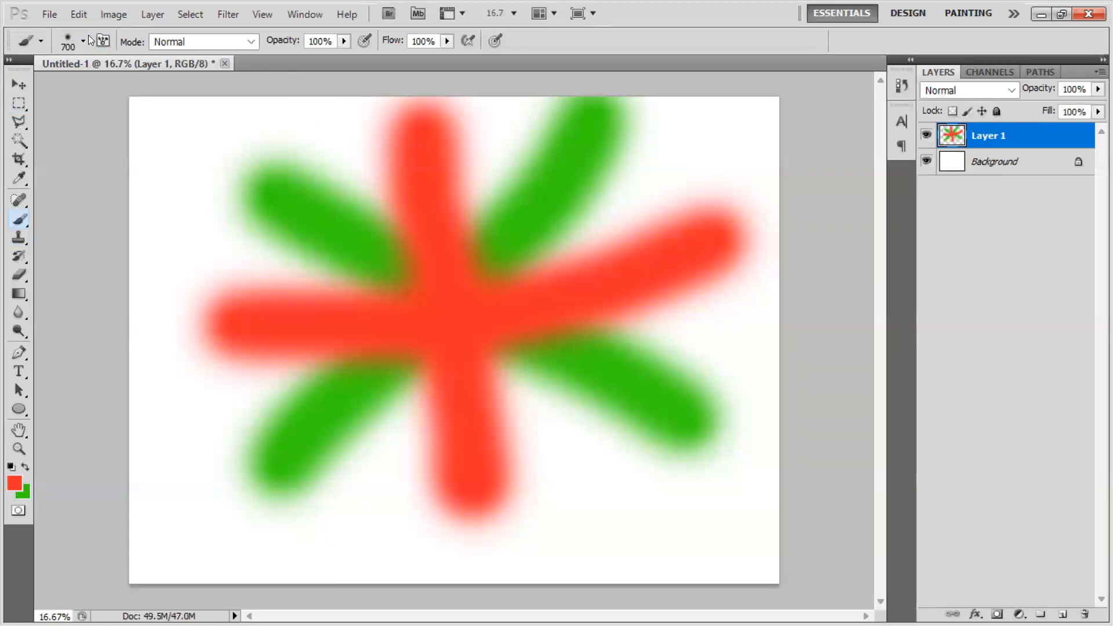
Step: Choose the hard round brush with 100% hardness and paint thick looping strokes across the canvas, first in red, with green over them
click(83, 41)
click(58, 156)
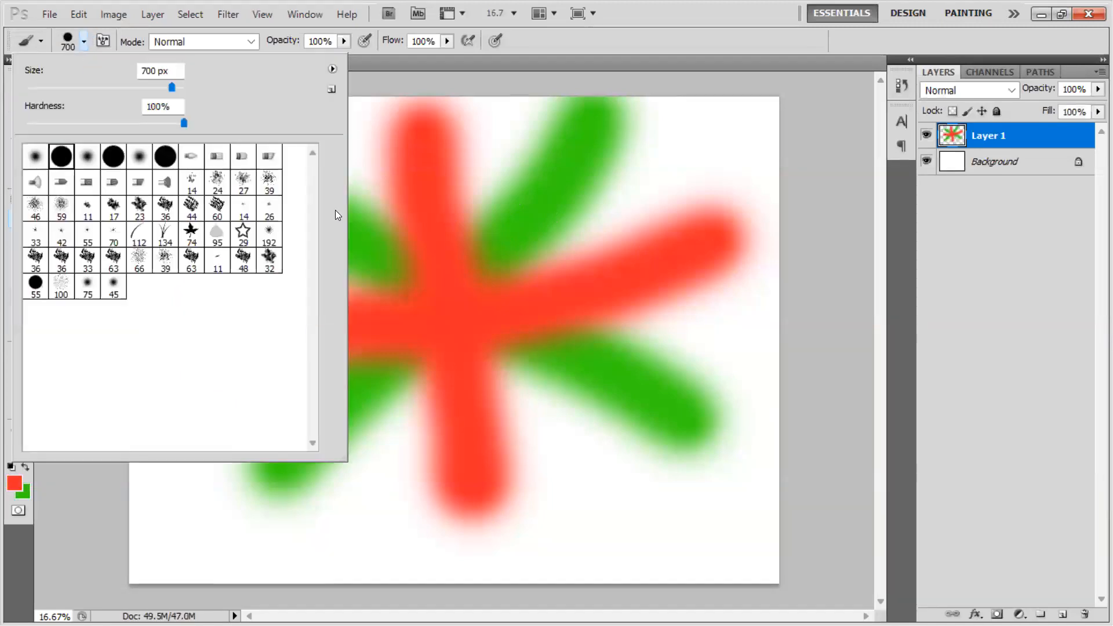
click(384, 199)
mouse_move(387, 194)
mouse_down()
mouse_move(423, 279)
mouse_move(487, 364)
mouse_move(625, 457)
mouse_move(705, 427)
mouse_move(702, 261)
mouse_move(583, 194)
mouse_move(331, 406)
mouse_move(244, 455)
mouse_move(156, 325)
mouse_move(256, 299)
mouse_move(443, 490)
mouse_move(457, 513)
mouse_up()
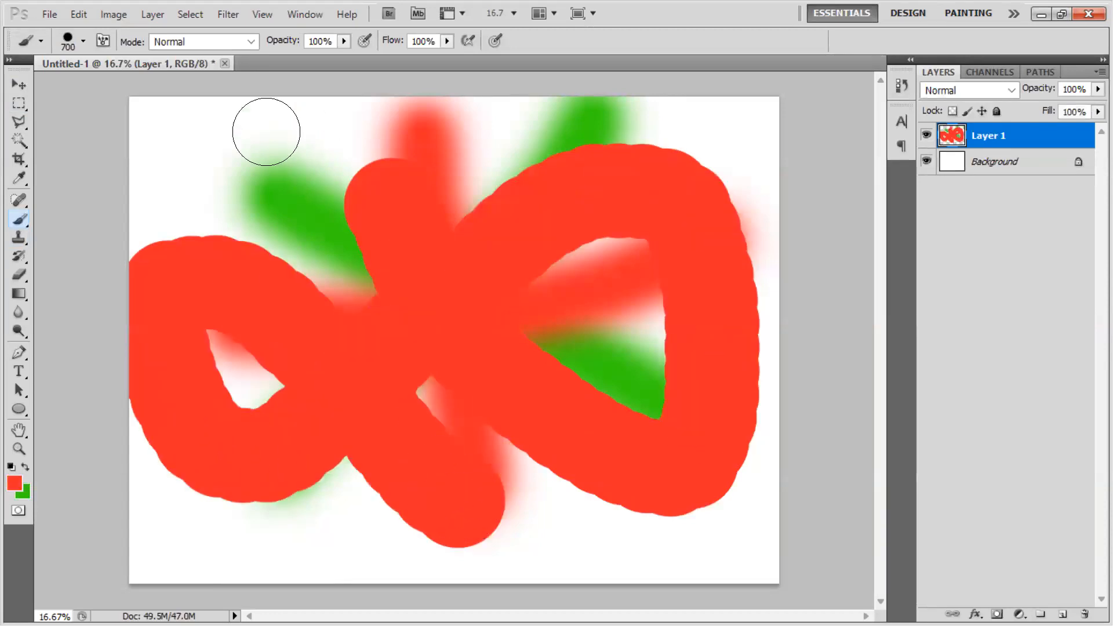
mouse_move(303, 311)
mouse_down()
mouse_move(272, 424)
mouse_move(227, 399)
mouse_move(348, 414)
mouse_move(657, 376)
mouse_move(711, 202)
mouse_move(543, 292)
mouse_move(427, 490)
mouse_move(295, 535)
mouse_move(217, 315)
mouse_move(399, 195)
mouse_move(510, 156)
mouse_up()
mouse_move(411, 364)
mouse_down()
mouse_move(398, 377)
mouse_move(423, 243)
mouse_up()
Step: Enlarge the hard round brush to 1400 px, reduce it to 250 px, and paint a green stroke near the canvas's upper-left edge
key(bracketright)
key(bracketright)
key(bracketright)
key(bracketright)
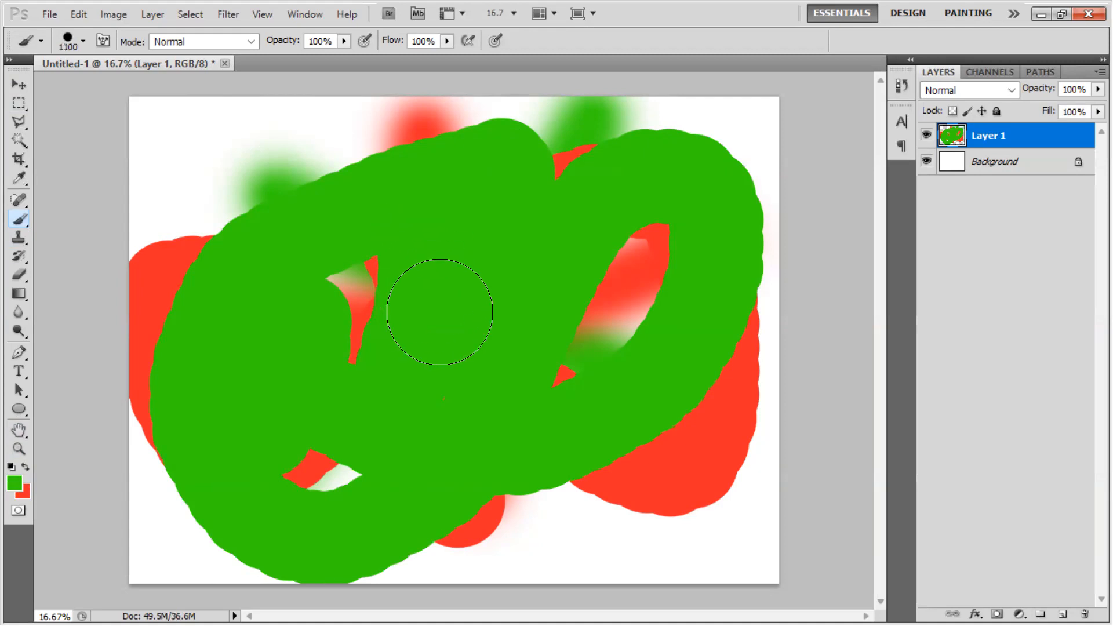
key(bracketleft)
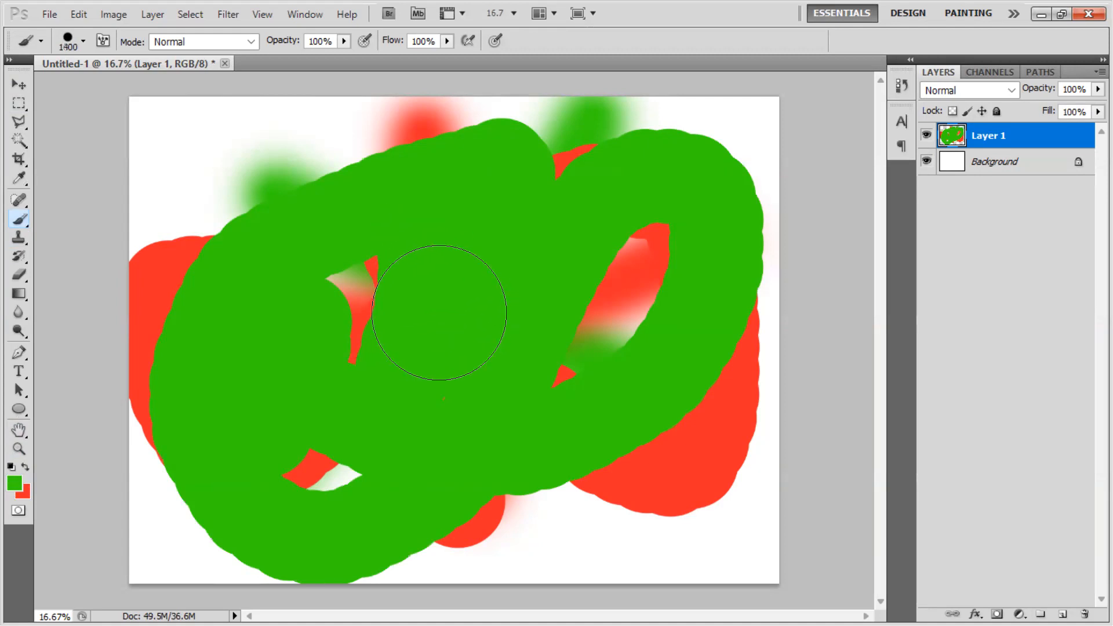
key(bracketleft)
key(bracketleft)
key(bracketleft)
key(bracketleft)
key(bracketleft)
key(bracketleft)
key(bracketleft)
key(bracketleft)
drag(190, 169, 333, 142)
drag(409, 141, 420, 139)
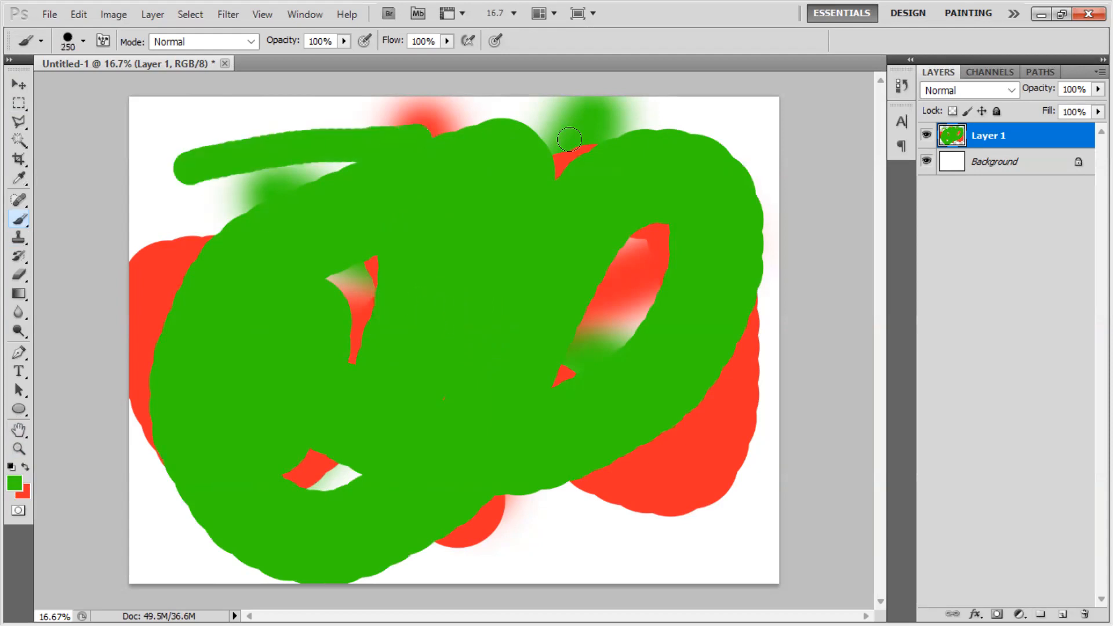
Step: Hide and show the painted layer once, and replace it with a new empty layer
click(926, 137)
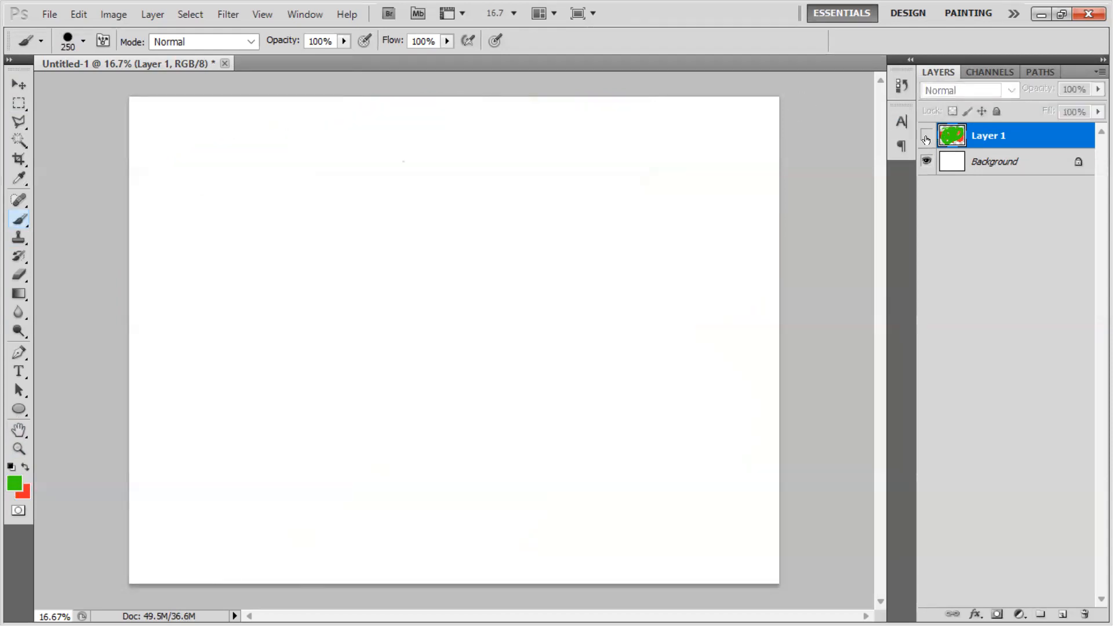
click(927, 140)
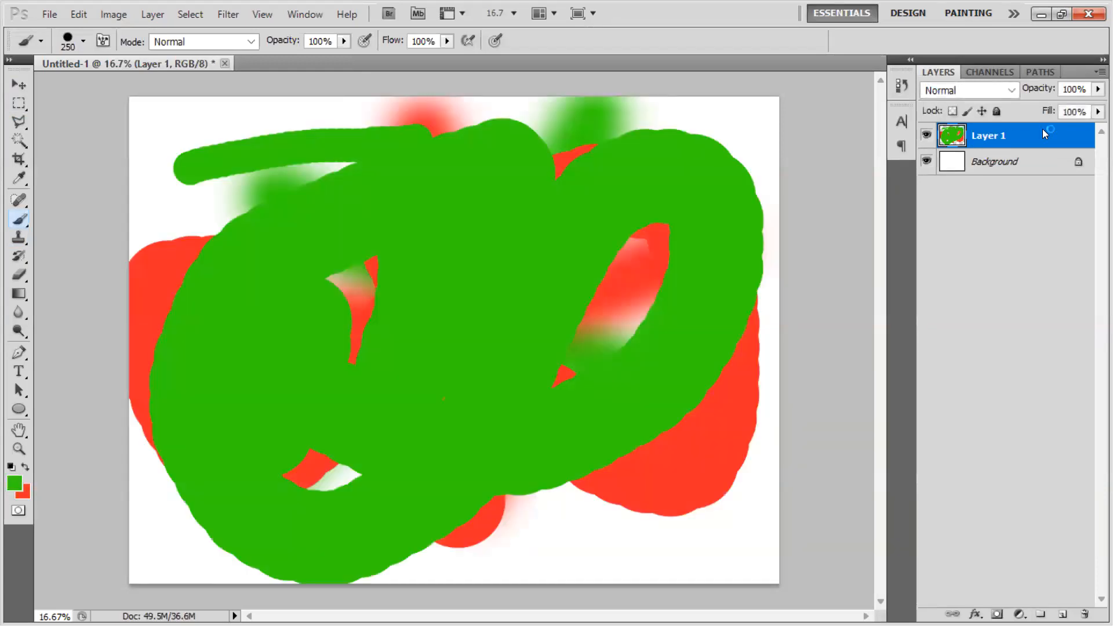
right_click(1042, 129)
click(973, 238)
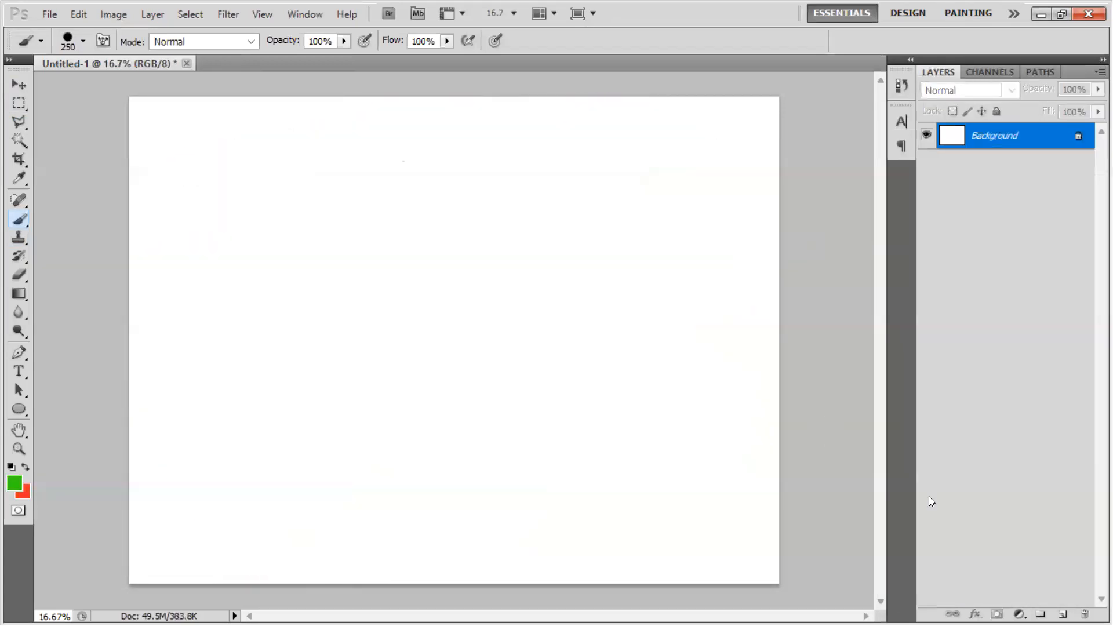
click(1062, 614)
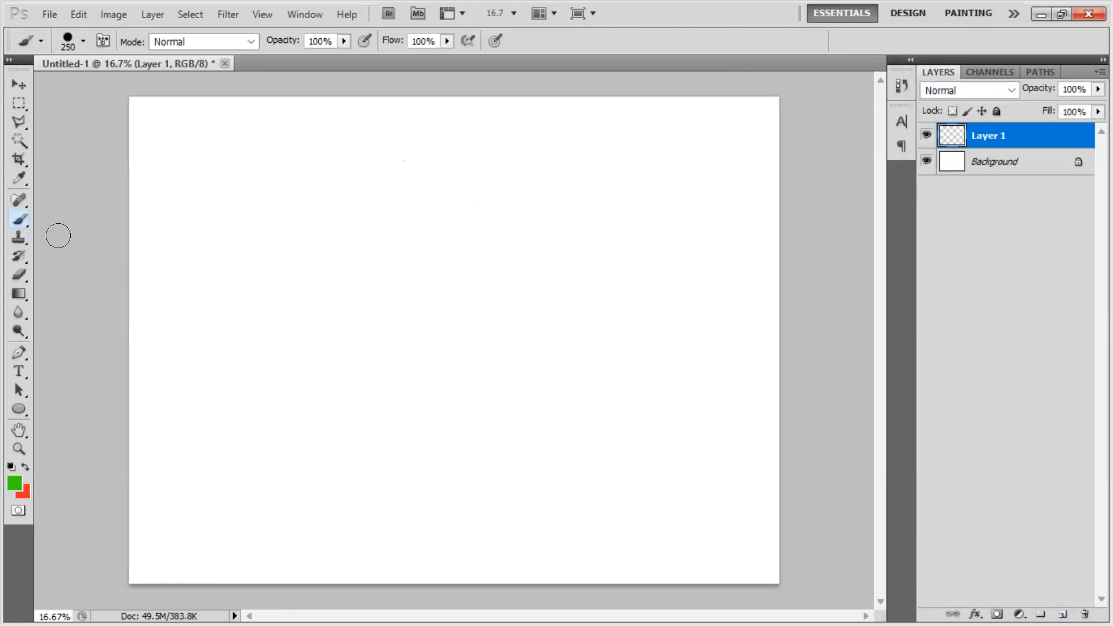
Step: Select the Brush Tool and display the brush presets as large thumbnails
right_click(22, 218)
click(75, 219)
click(83, 41)
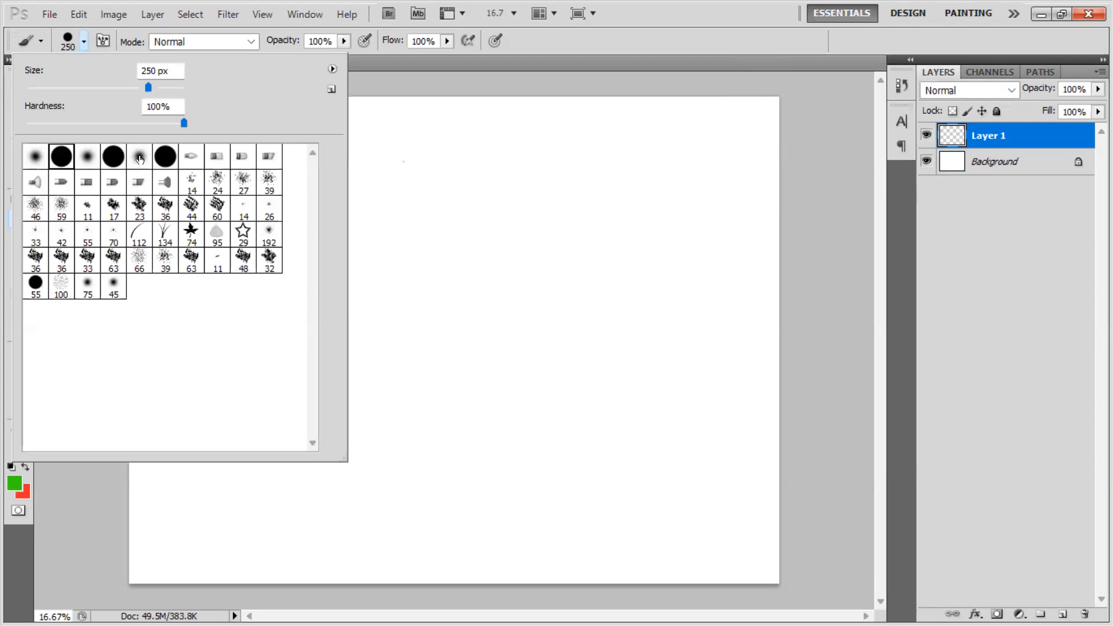
click(332, 68)
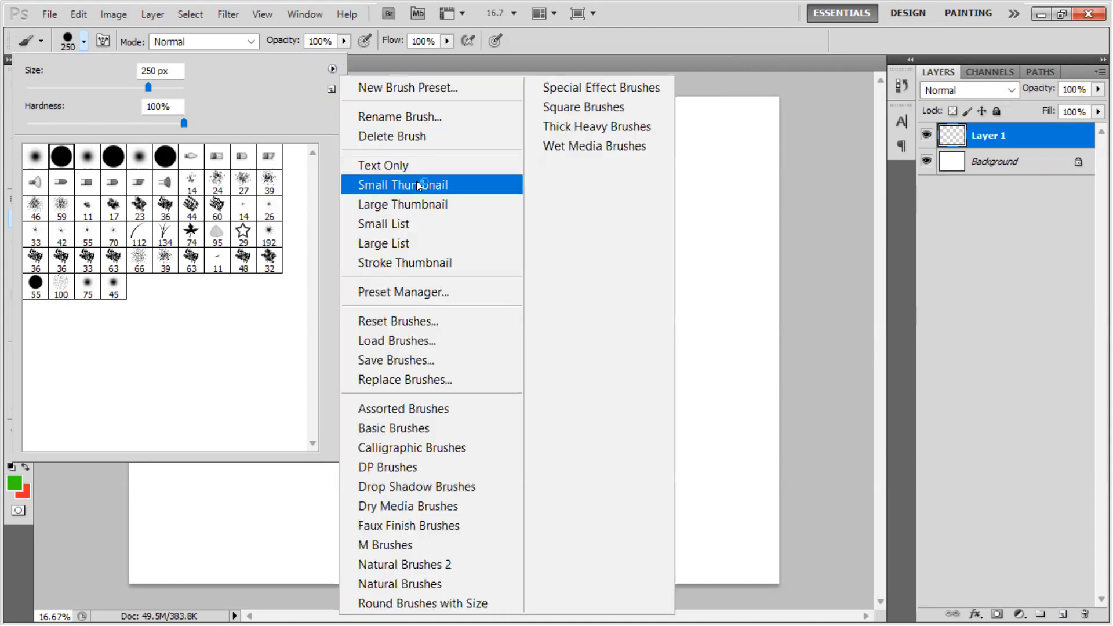
click(408, 205)
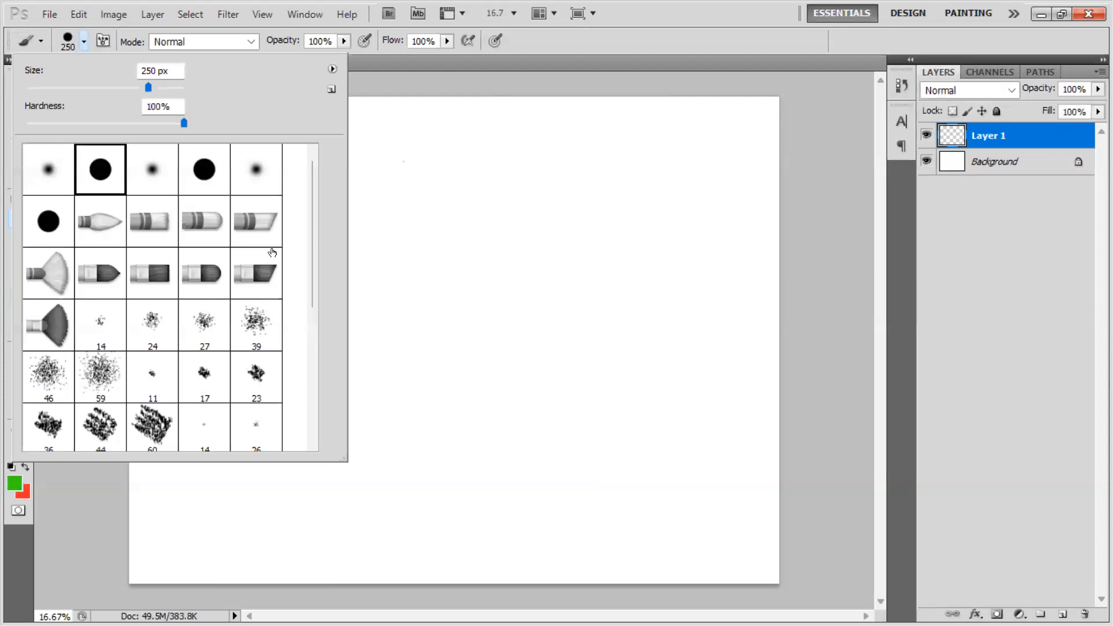
Step: Choose the light fan bristle brush and dab green prints around the middle of the canvas
click(53, 271)
click(447, 250)
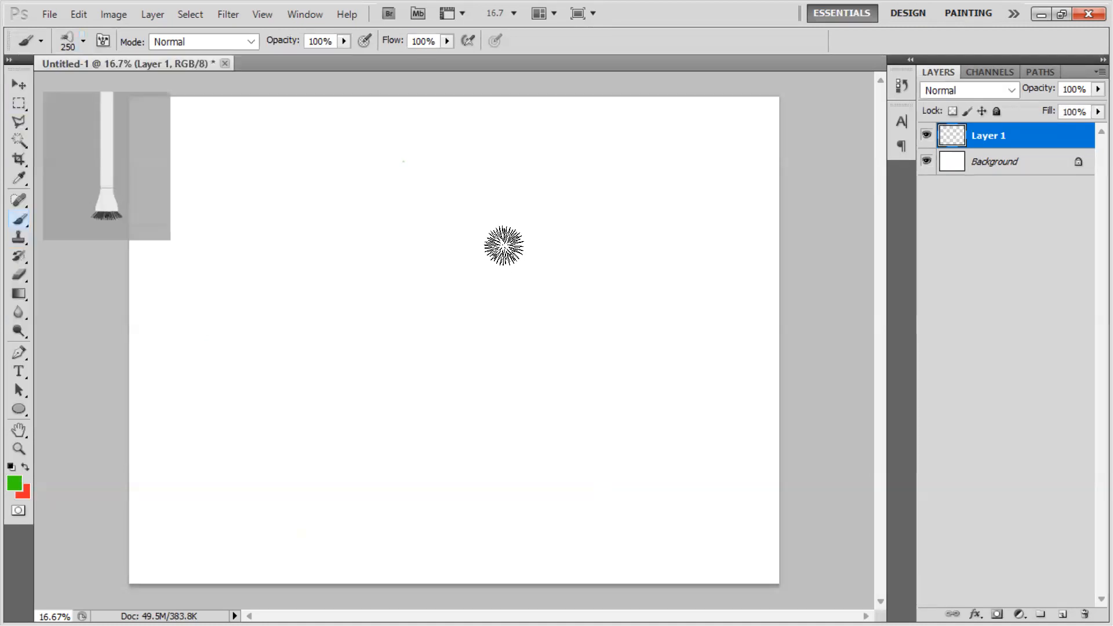
click(530, 321)
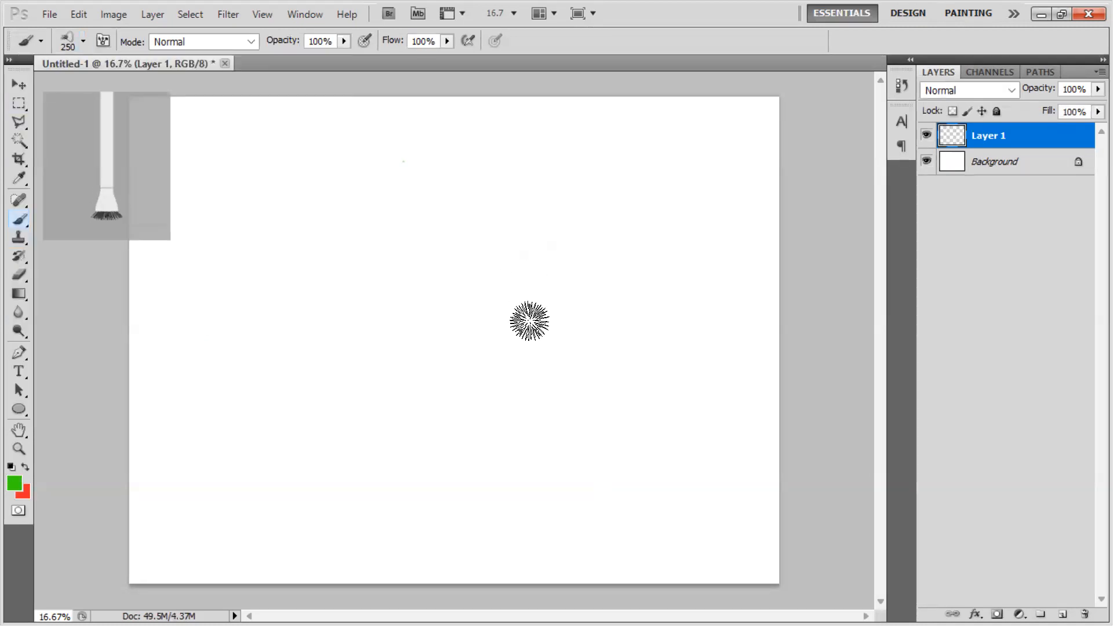
click(398, 342)
click(336, 369)
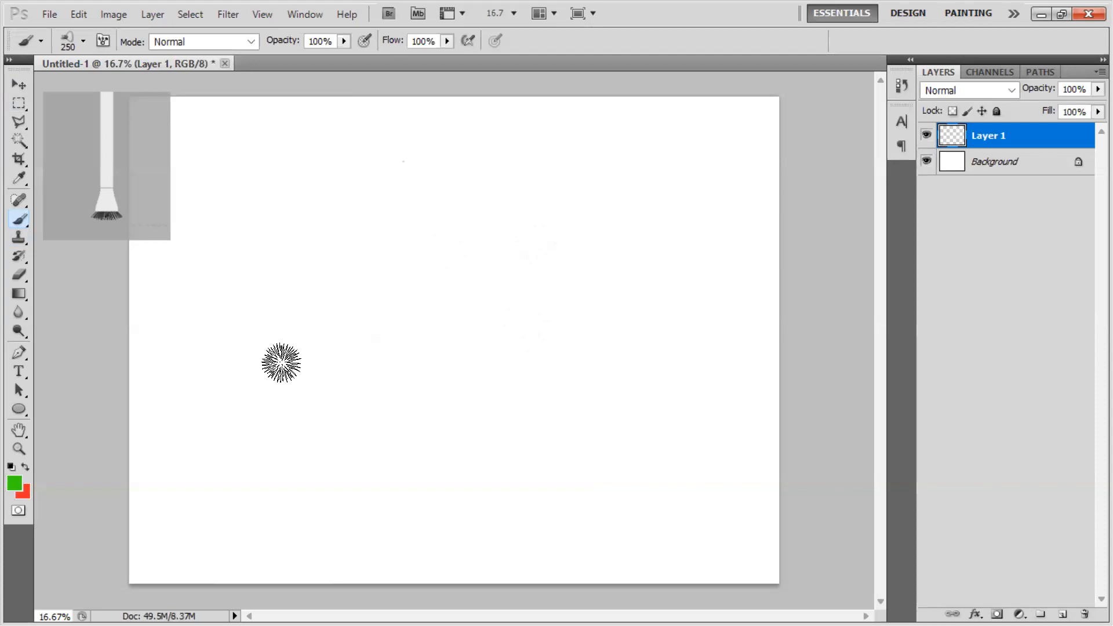
Step: Swap the foreground color to red, dab prints near the upper left of the canvas, and add a short stroke at 300 px
click(26, 467)
click(265, 238)
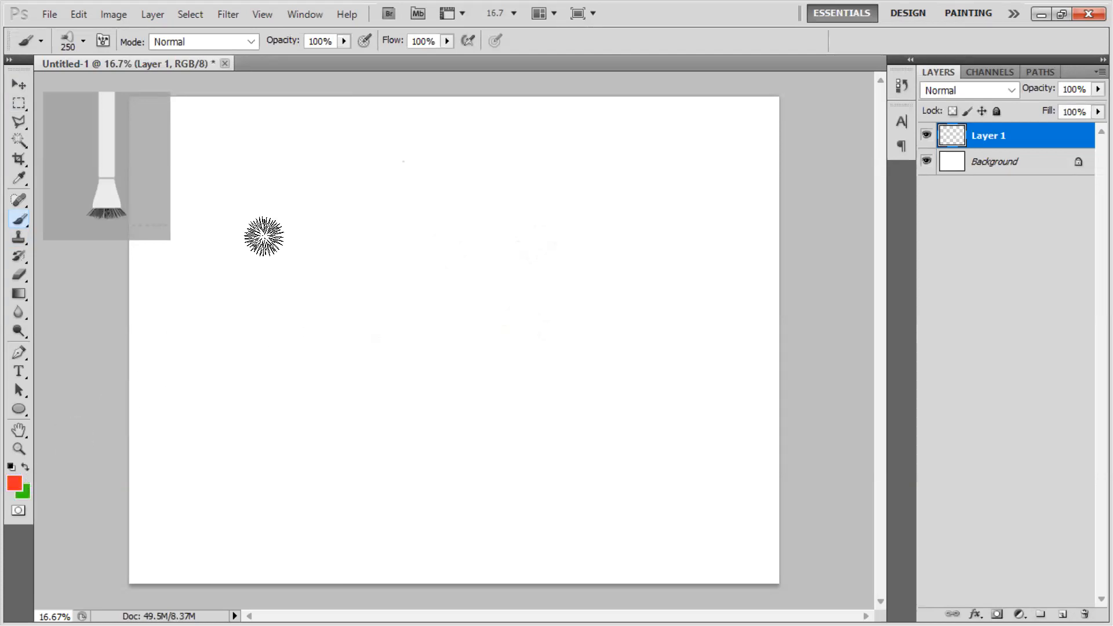
click(352, 226)
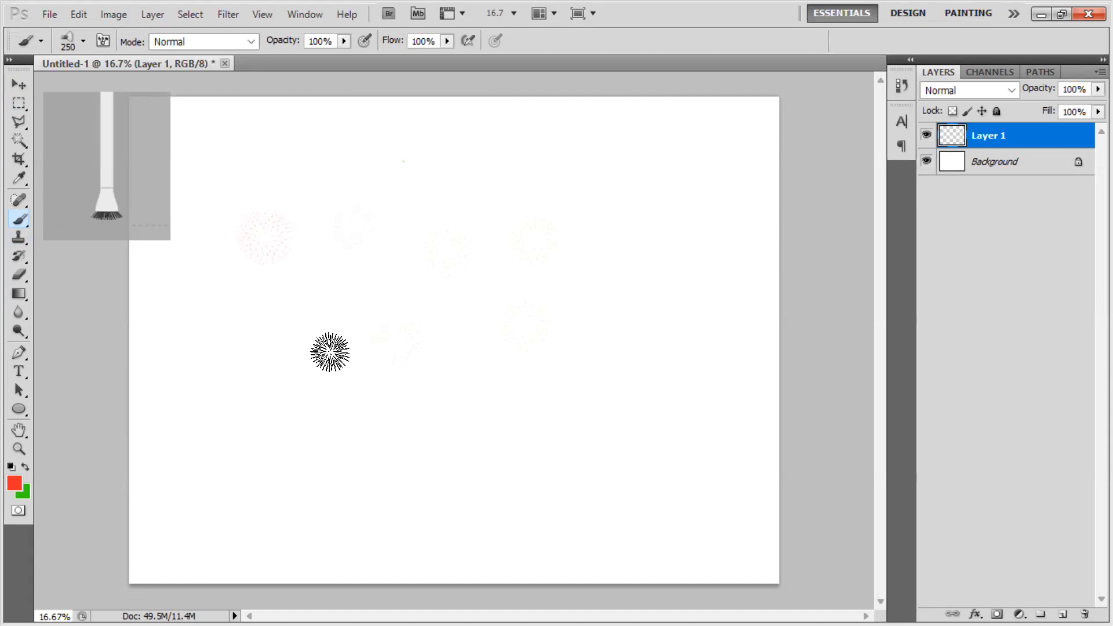
key(bracketright)
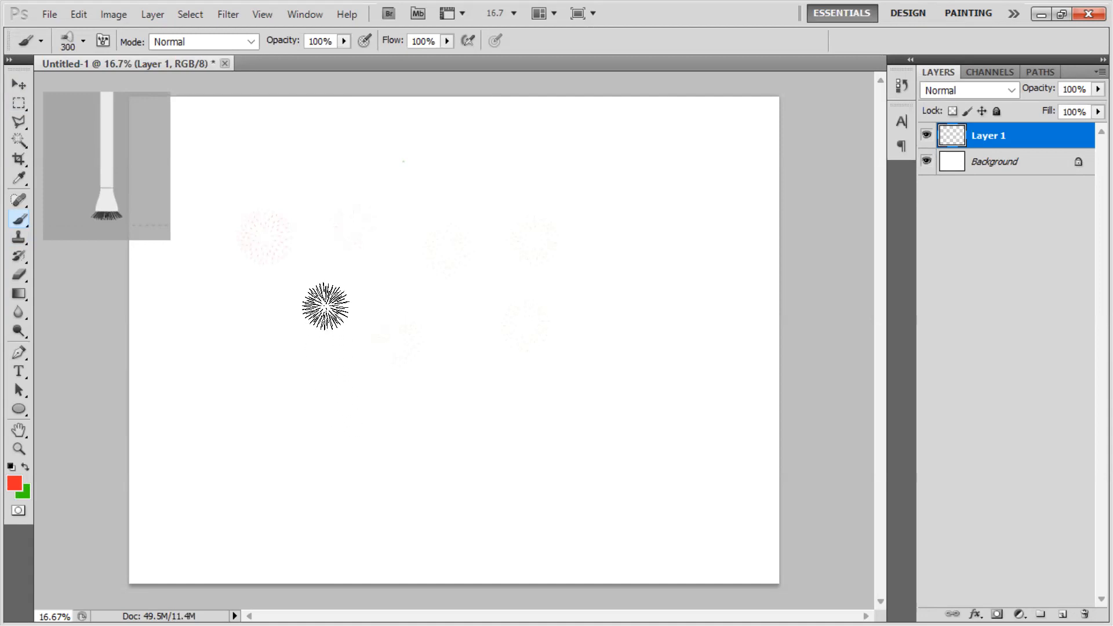
mouse_move(285, 218)
mouse_down()
mouse_move(273, 248)
mouse_move(270, 239)
mouse_up()
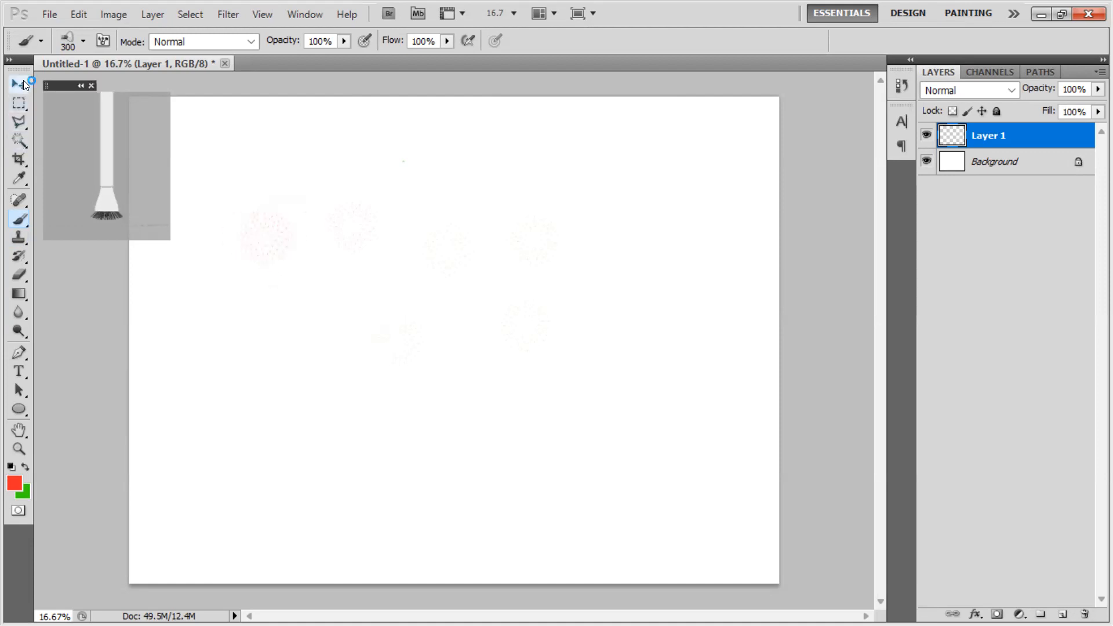
Step: Close the bristle brush preview, and dab red prints across the upper canvas with the fan brush at 300 px
click(93, 84)
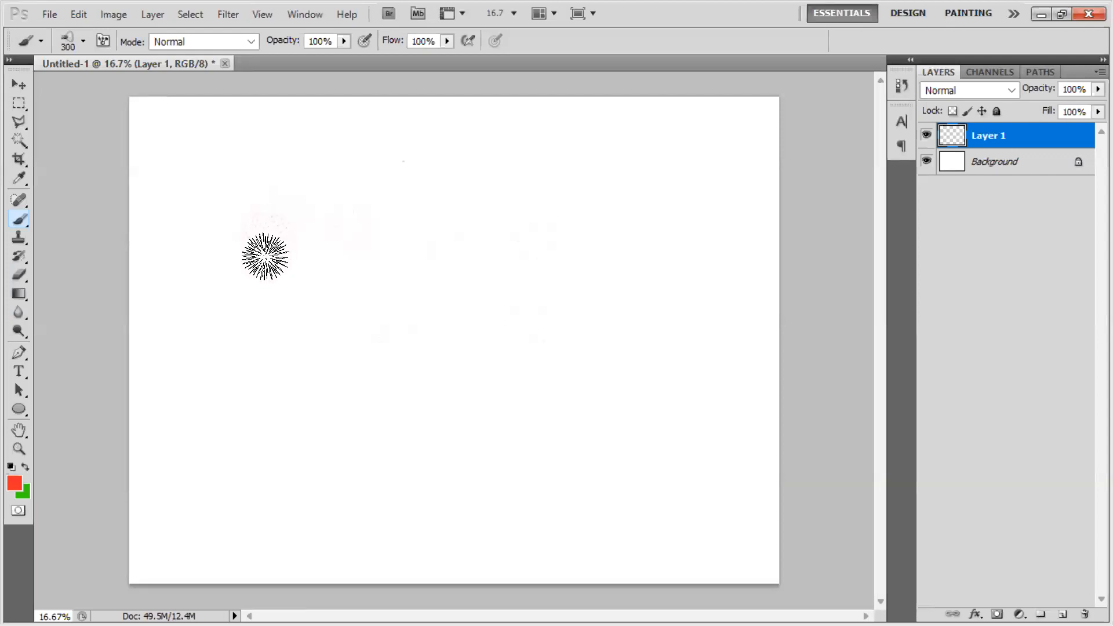
key(bracketleft)
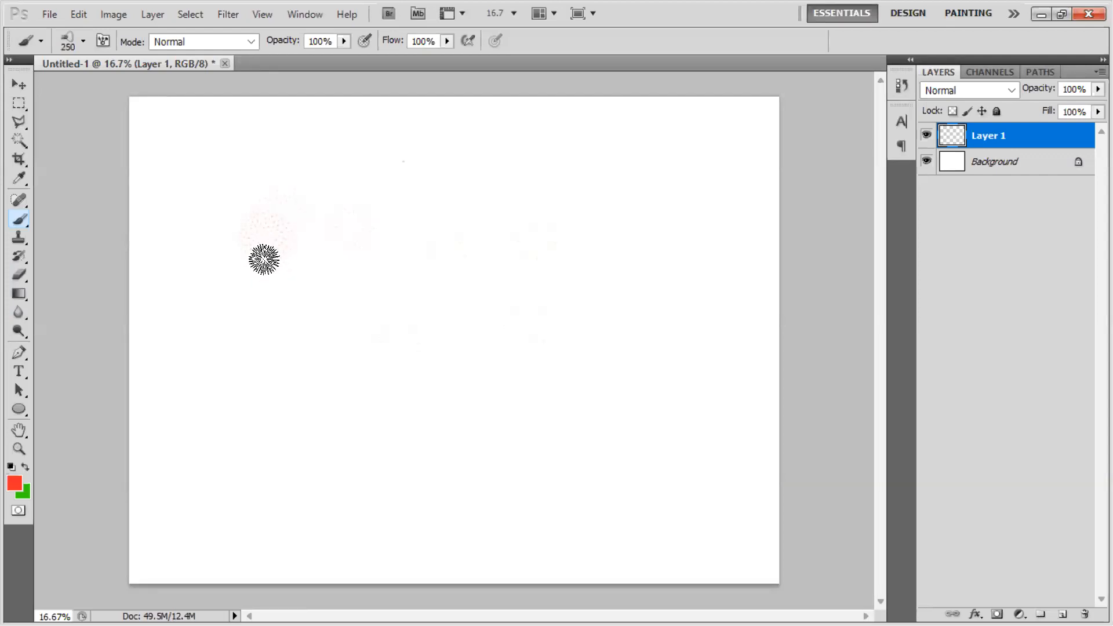
key(bracketright)
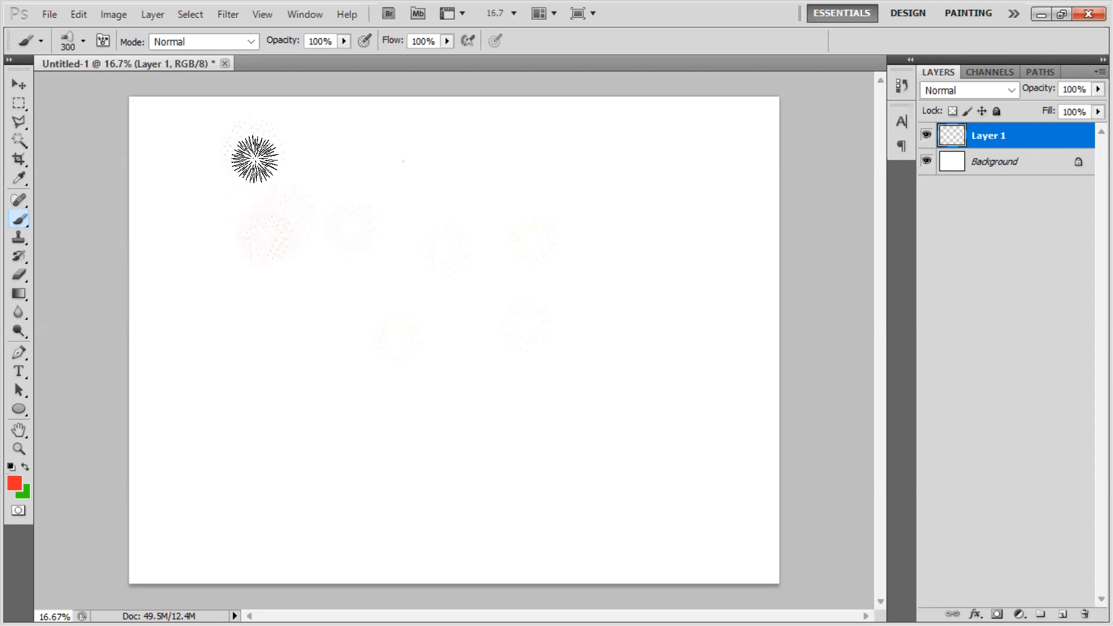
click(361, 151)
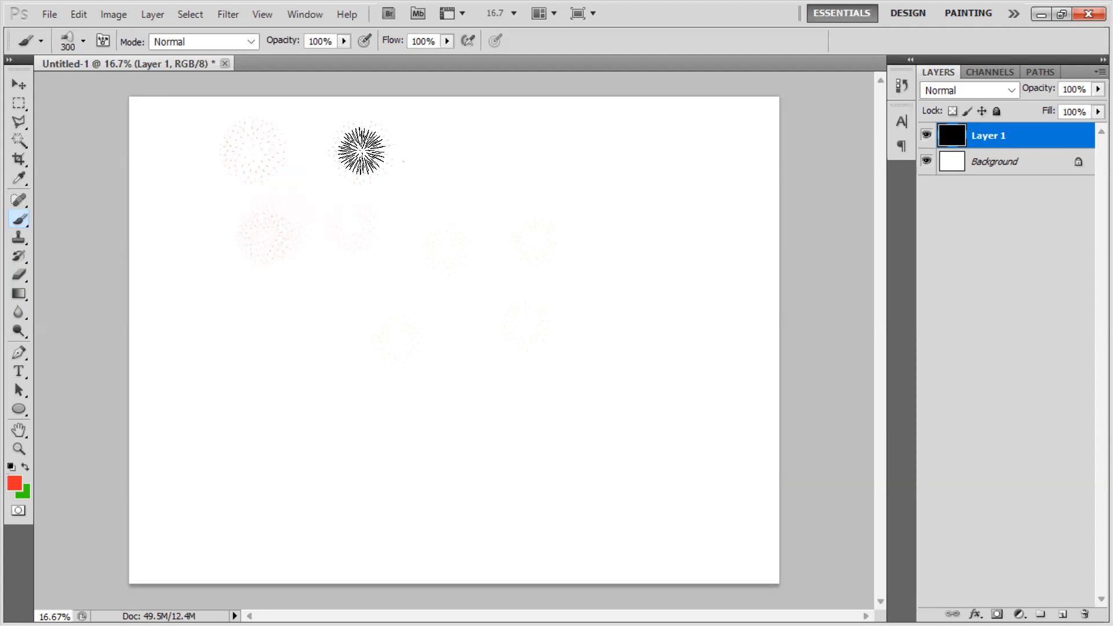
click(551, 159)
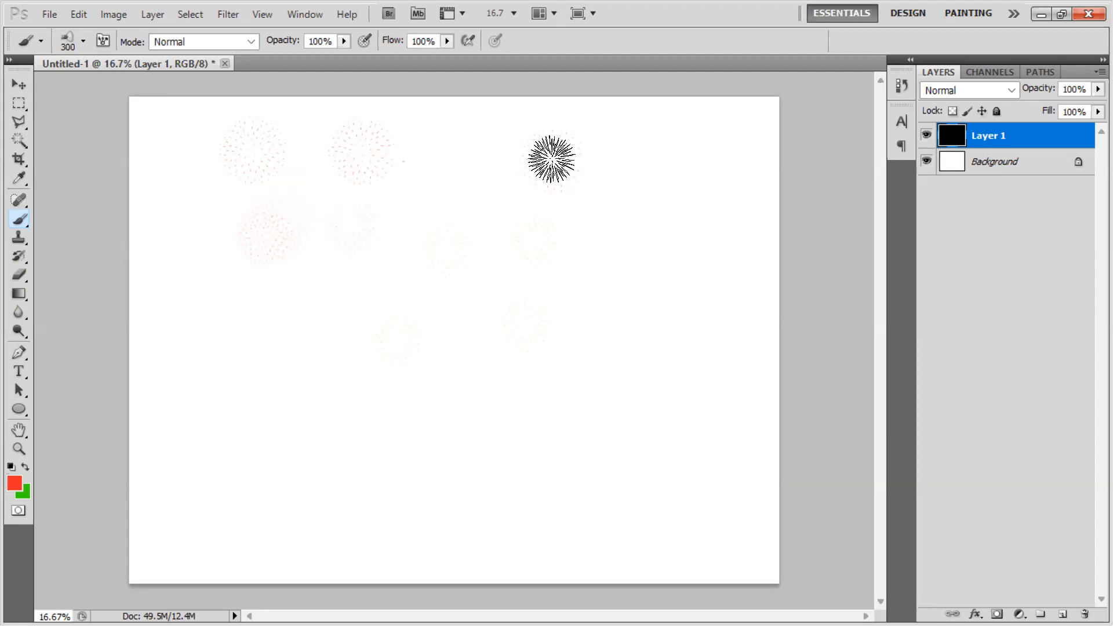
click(457, 222)
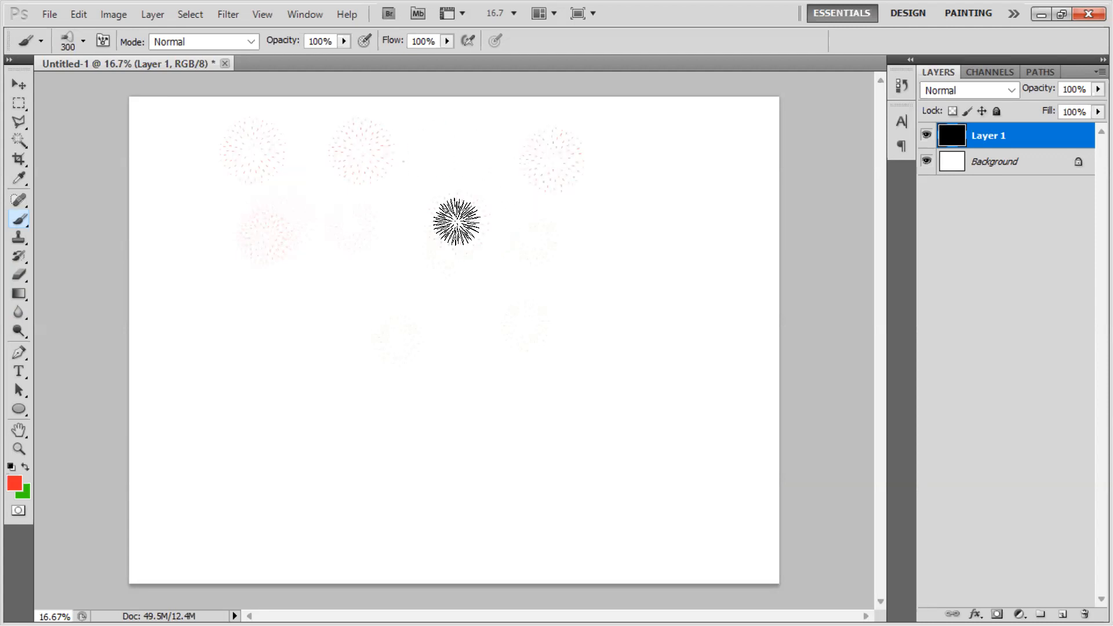
Step: Swap the foreground color to green, and paint a short diagonal stroke mid-canvas with fan prints below it and up the left side
click(24, 467)
click(291, 320)
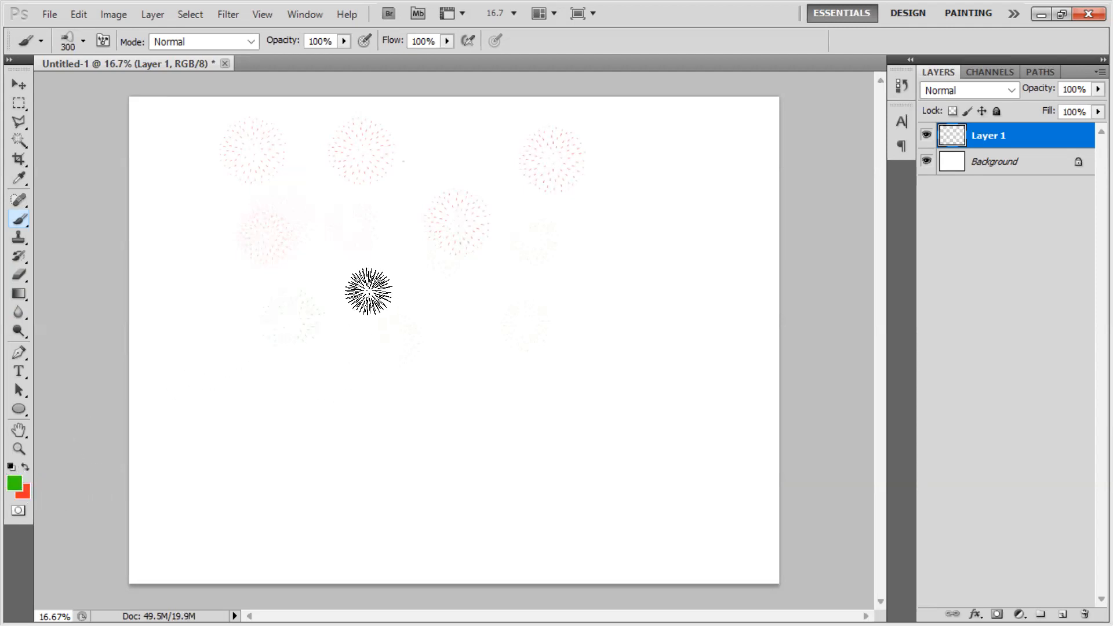
drag(368, 291, 420, 354)
click(550, 318)
click(594, 407)
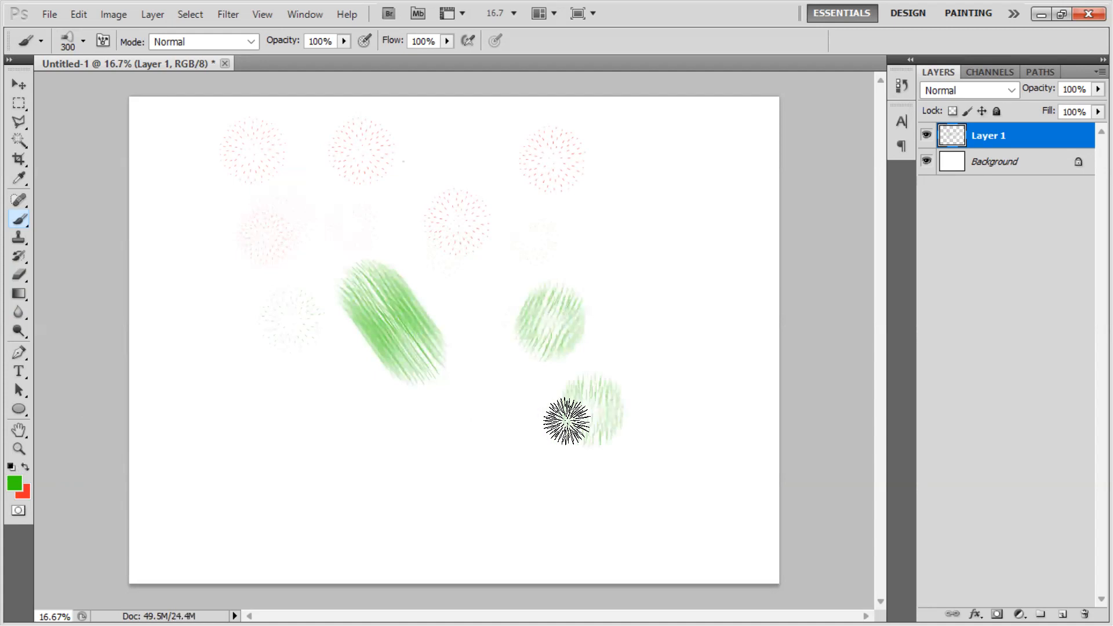
click(514, 445)
click(421, 449)
click(327, 471)
drag(179, 355, 202, 163)
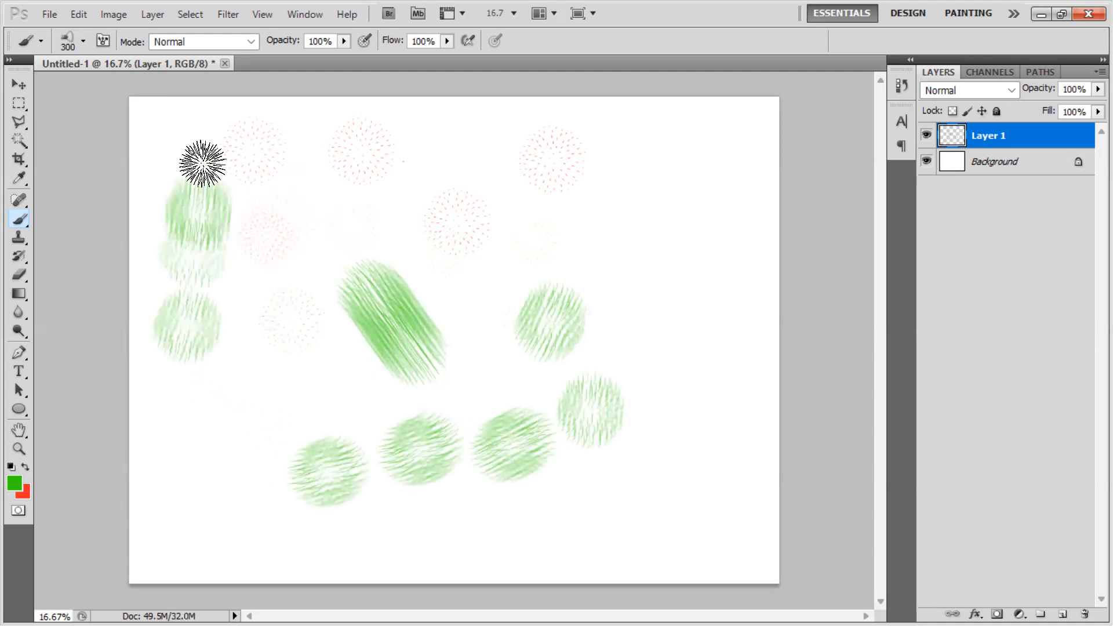
Step: Scatter more green fan brush prints around the canvas edges and in the gaps between the existing ones
click(633, 203)
click(687, 303)
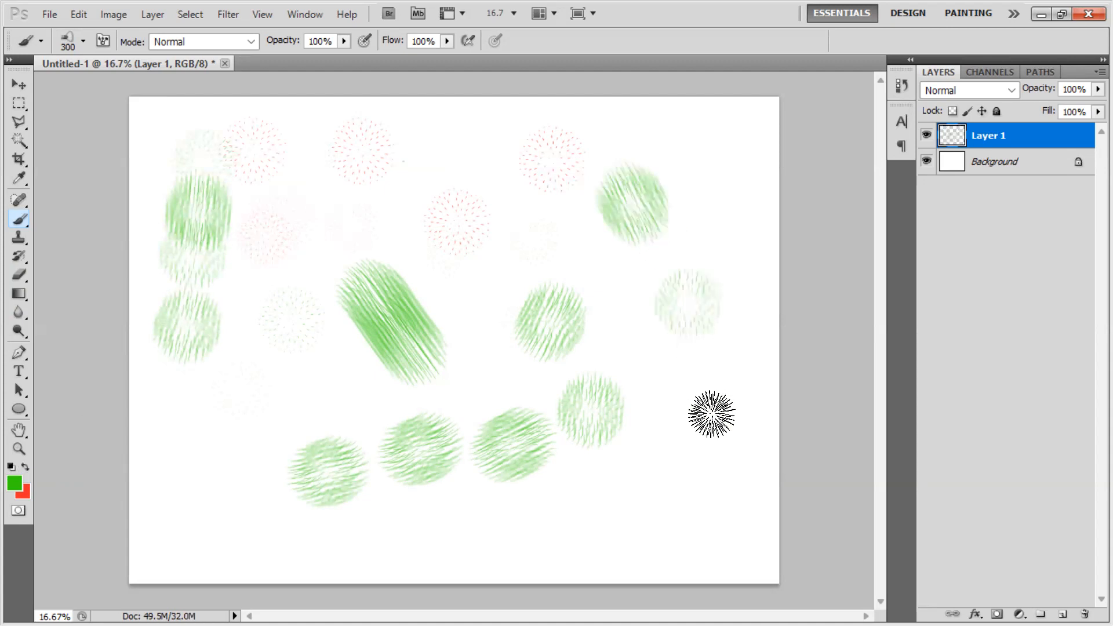
click(711, 401)
click(667, 502)
click(561, 519)
click(413, 516)
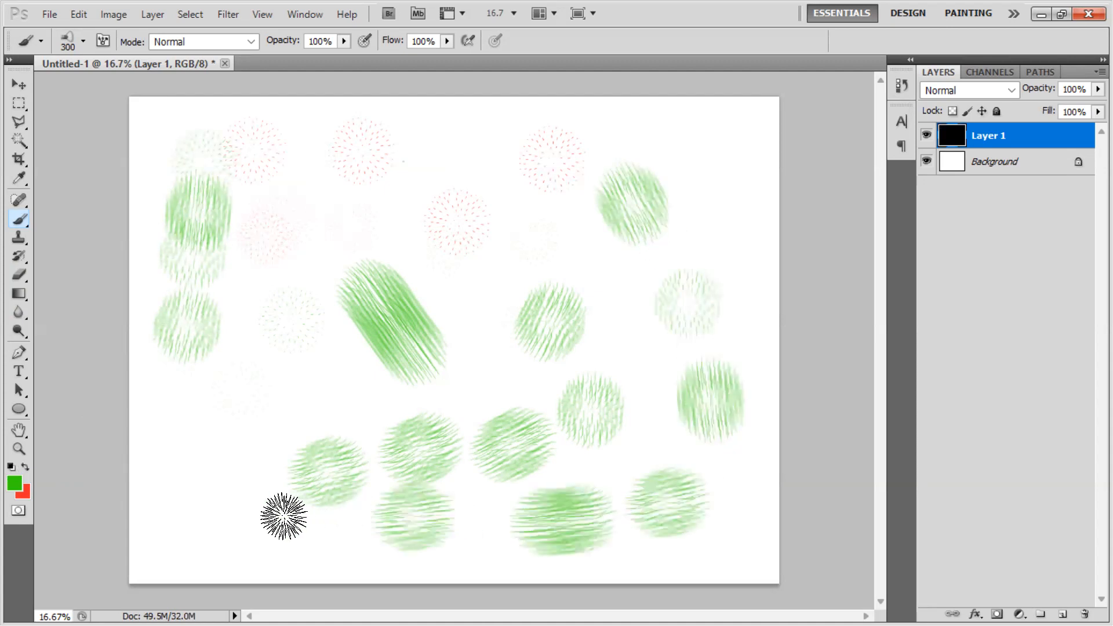
click(249, 518)
click(225, 432)
click(293, 355)
click(300, 233)
click(430, 176)
click(527, 189)
click(500, 275)
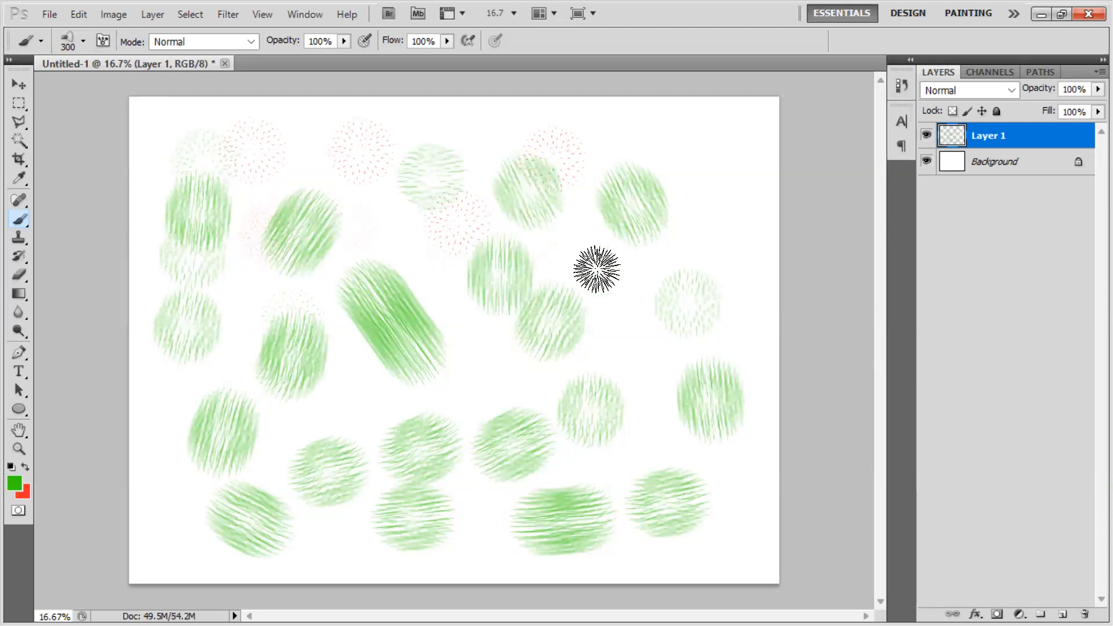
click(597, 269)
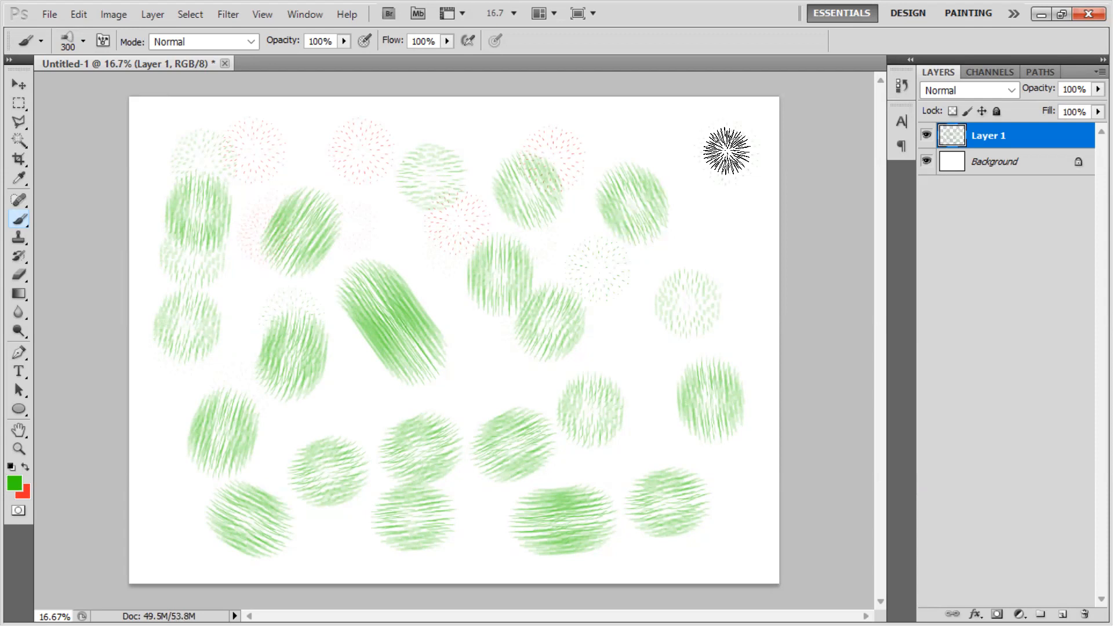
click(727, 150)
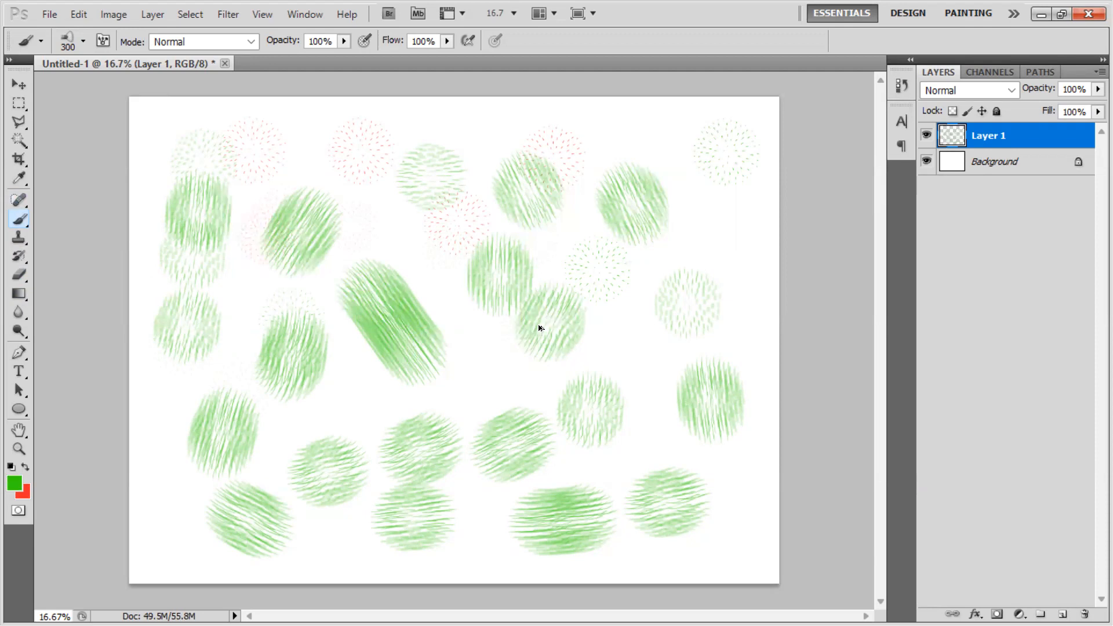
Step: Delete the painted layer and add a new empty layer above the Background
right_click(1027, 136)
click(971, 242)
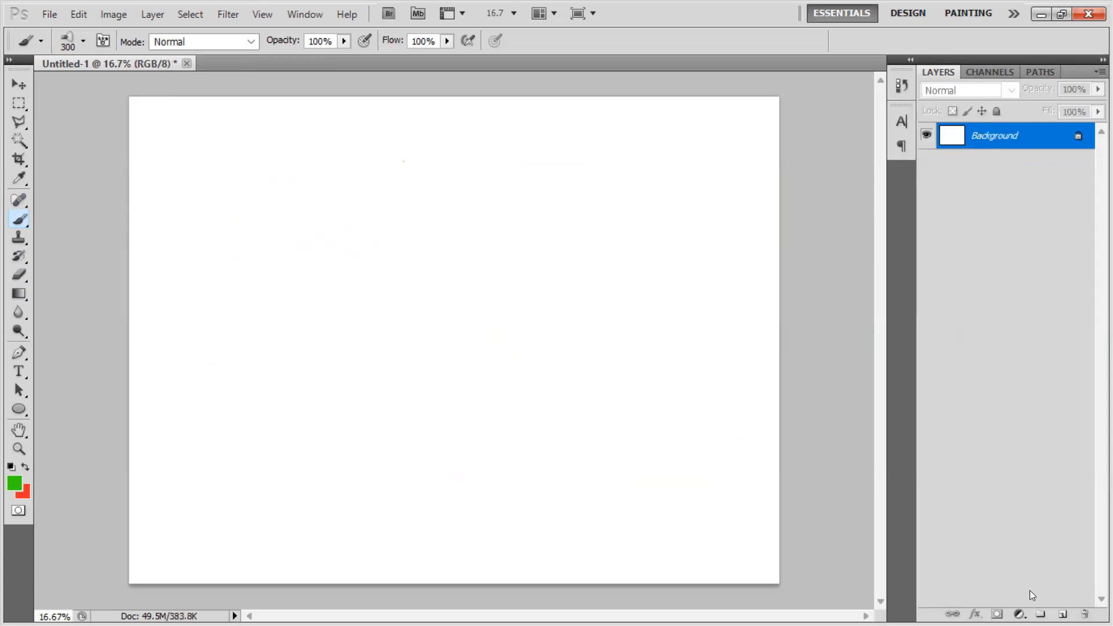
key(ctrl+z)
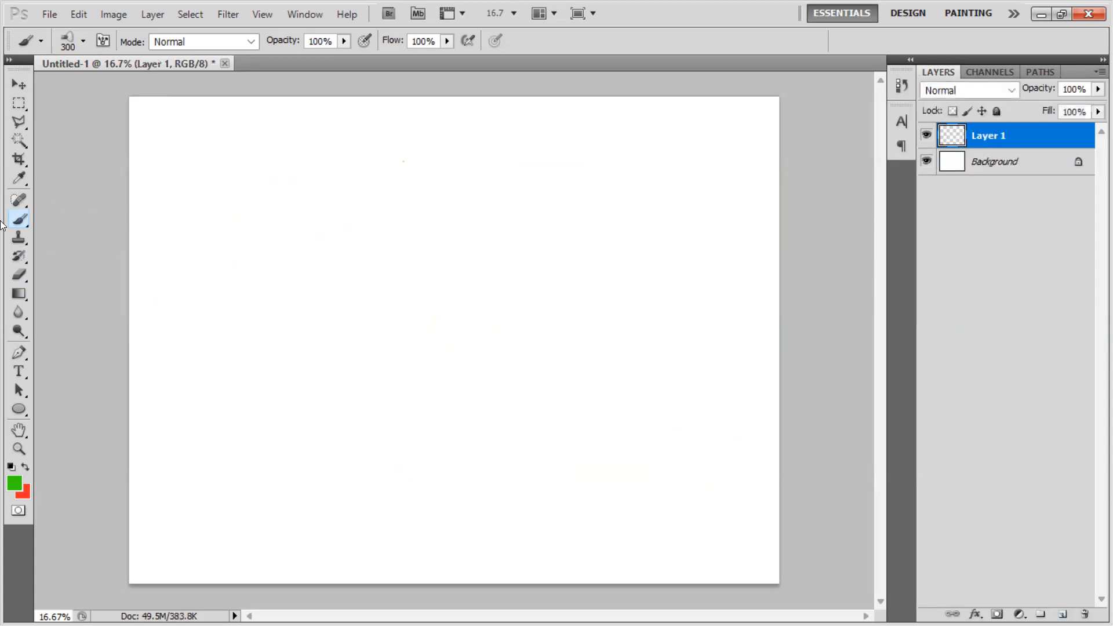
Step: Select the Brush Tool again and choose the 112 px curved grass-blade tip from the brush presets
click(25, 217)
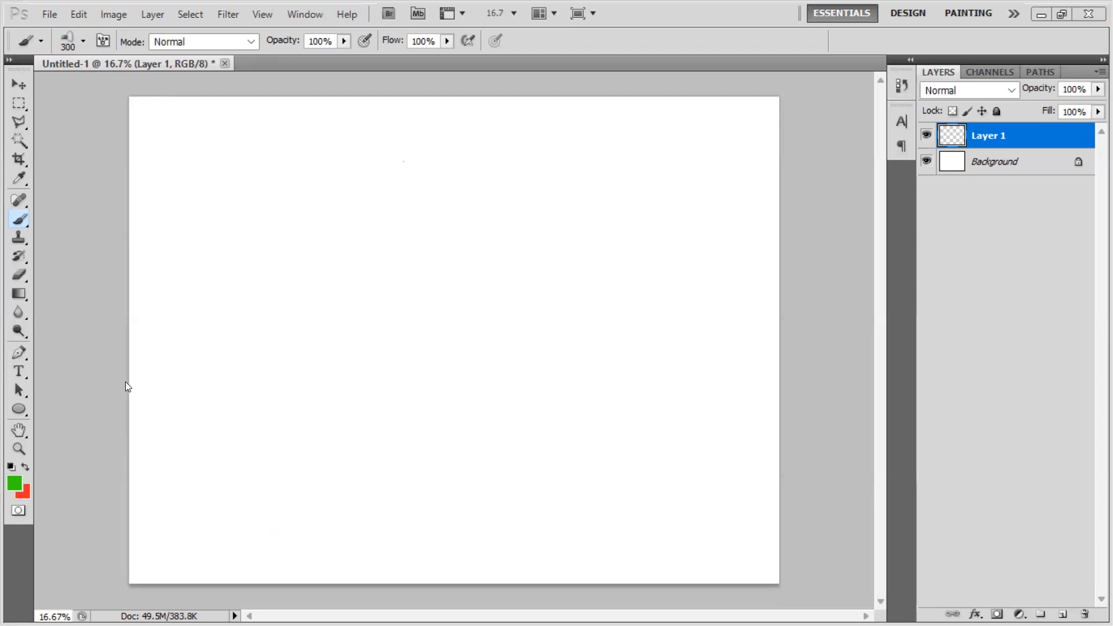
drag(17, 217, 87, 216)
click(84, 40)
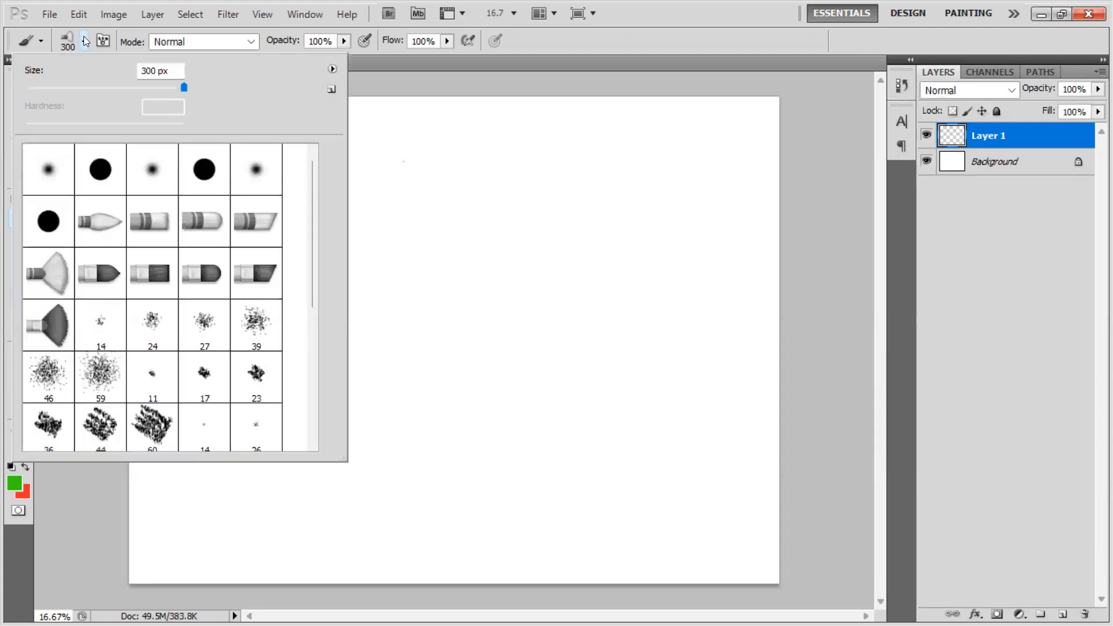
drag(312, 265, 311, 403)
click(248, 221)
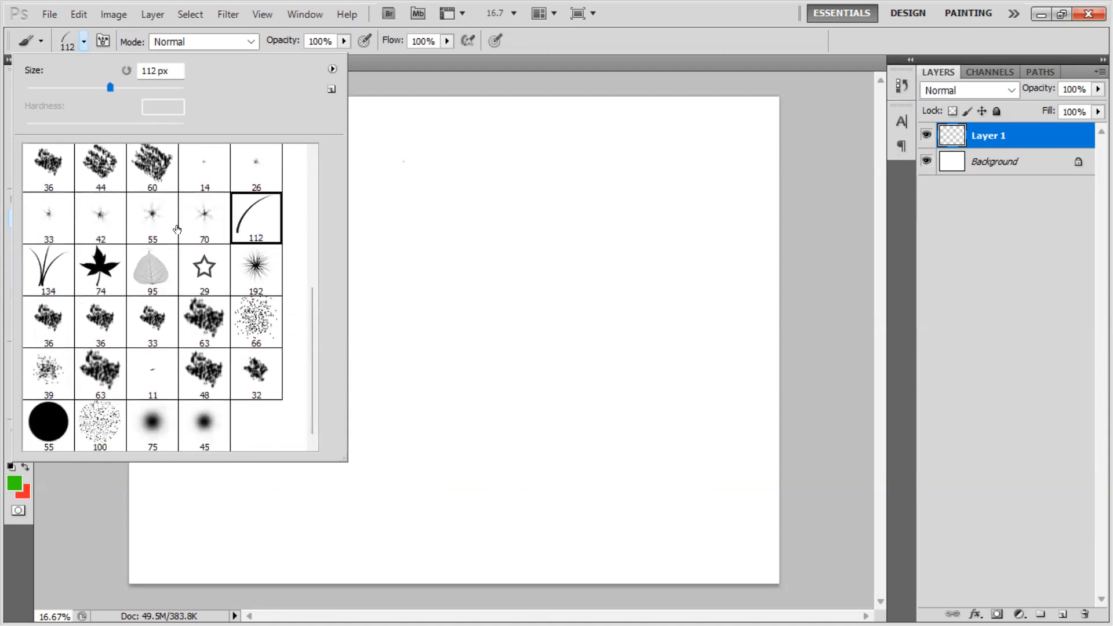
Step: Try the grass, maple leaf, round leaf, star and starburst tips, and return to the 112 px grass-blade tip
click(49, 273)
click(95, 273)
click(166, 273)
click(214, 271)
click(261, 270)
click(257, 215)
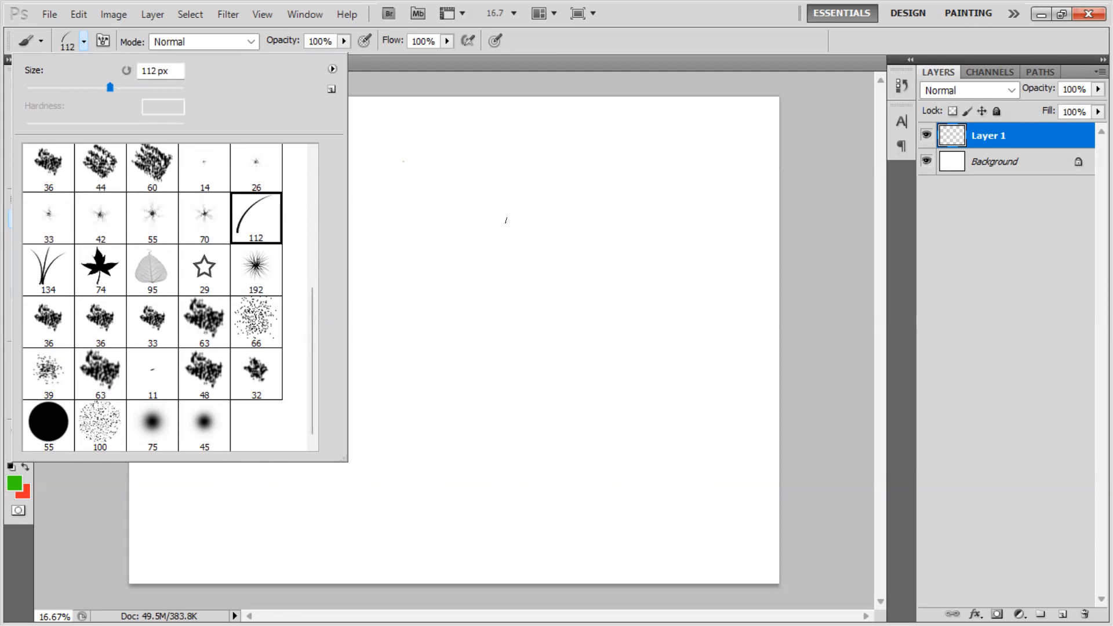
Step: Place one small grass blade, enlarge the brush to 800 px, and paint dense green and red grass across the canvas's lower half
click(680, 348)
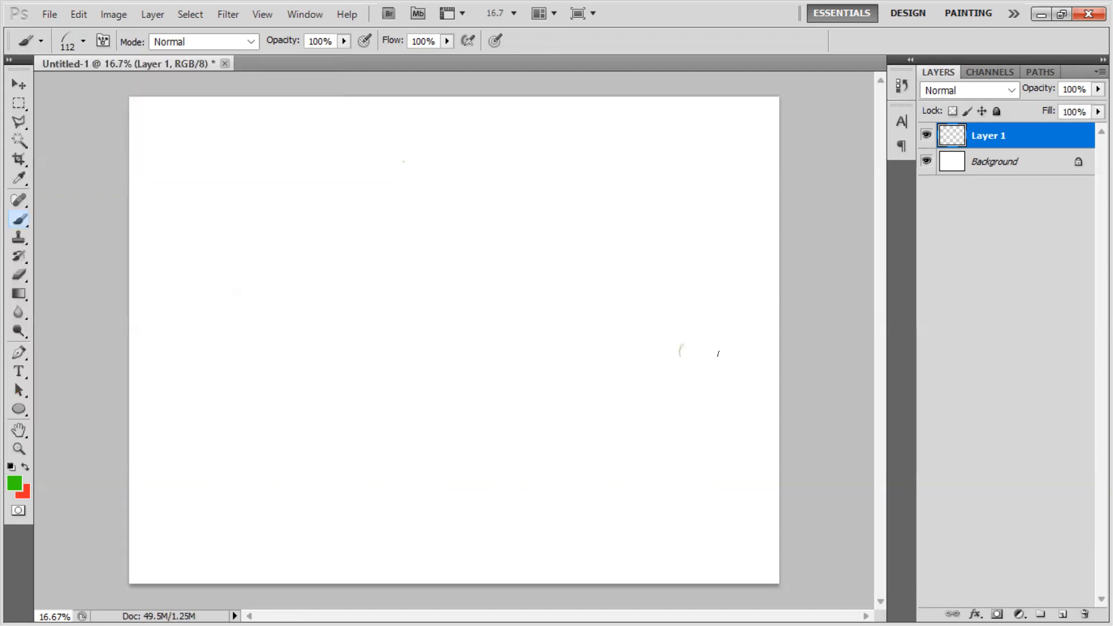
key(bracketright)
key(bracketright)
key(bracketright)
key(bracketright)
key(bracketright)
key(bracketright)
key(bracketright)
key(bracketright)
key(bracketright)
key(bracketright)
mouse_move(783, 372)
mouse_down()
mouse_move(333, 371)
mouse_move(142, 388)
mouse_move(151, 415)
mouse_move(782, 441)
mouse_move(176, 488)
mouse_move(776, 539)
mouse_move(99, 547)
mouse_up()
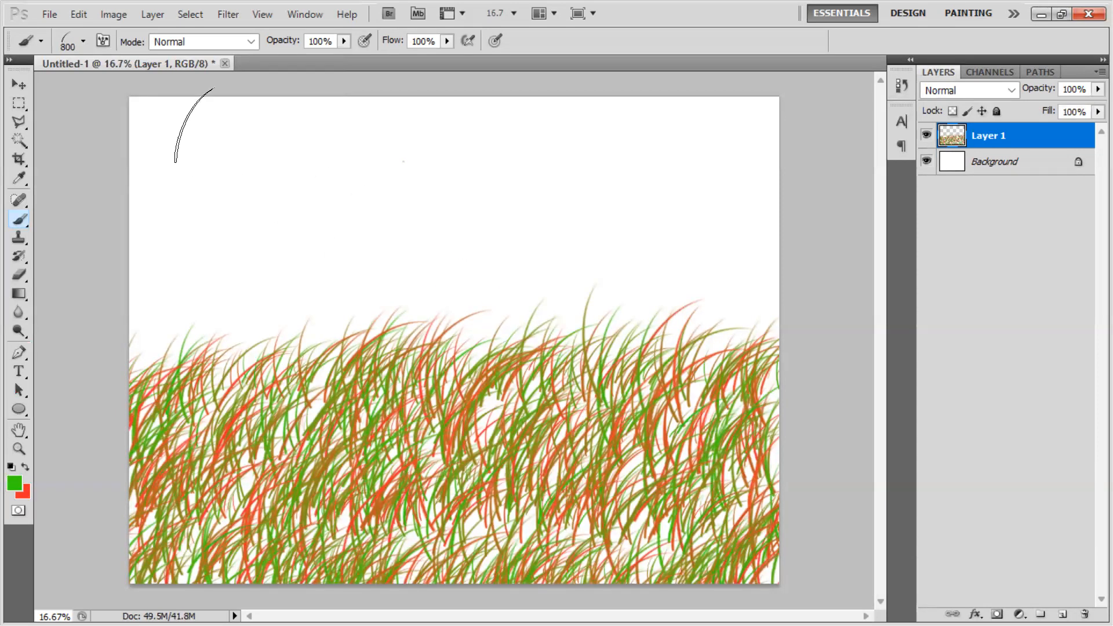
Step: Choose the 134 px grass-tuft tip, enlarge it to 600 px, and paint multicolored grass tufts across the canvas's upper part
click(84, 42)
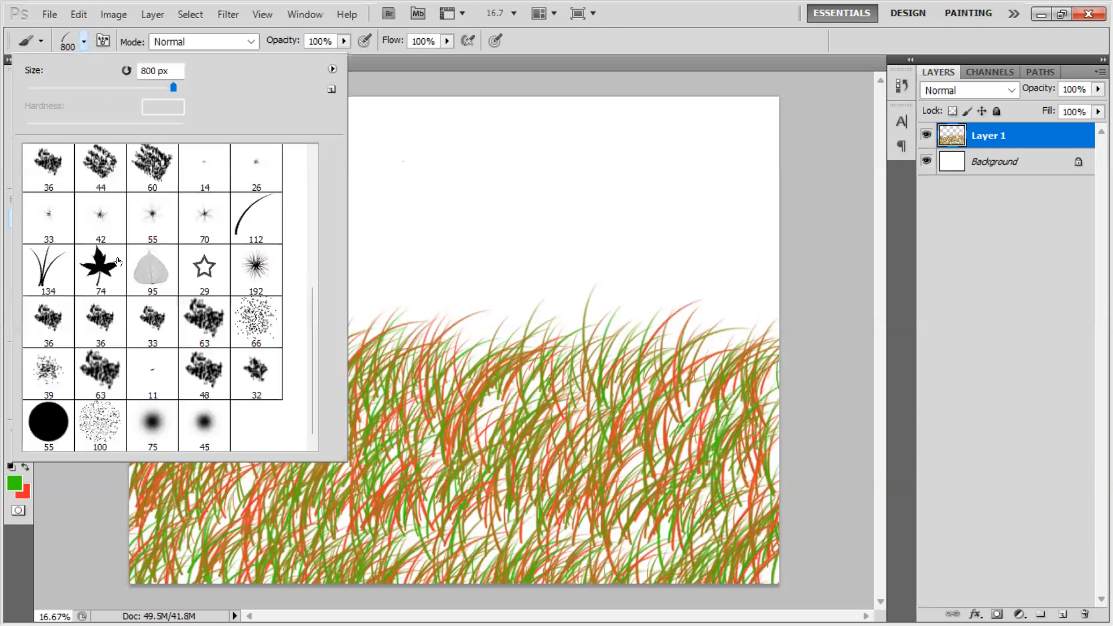
click(48, 266)
click(597, 231)
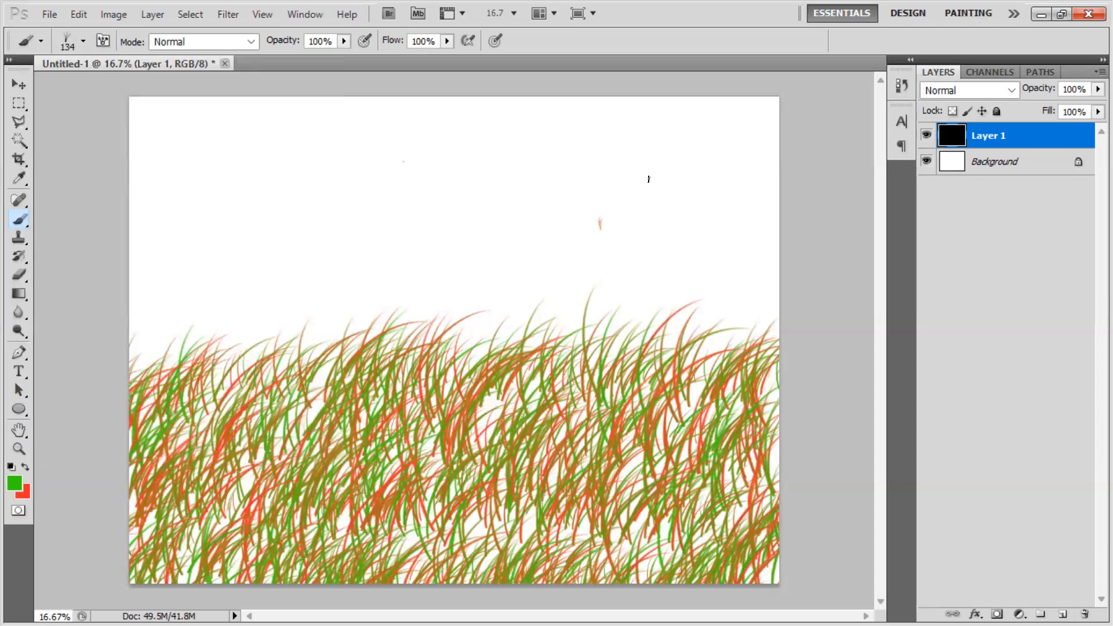
key(bracketright)
key(bracketright)
key(bracketright)
key(bracketright)
key(bracketright)
key(bracketright)
key(bracketright)
key(bracketright)
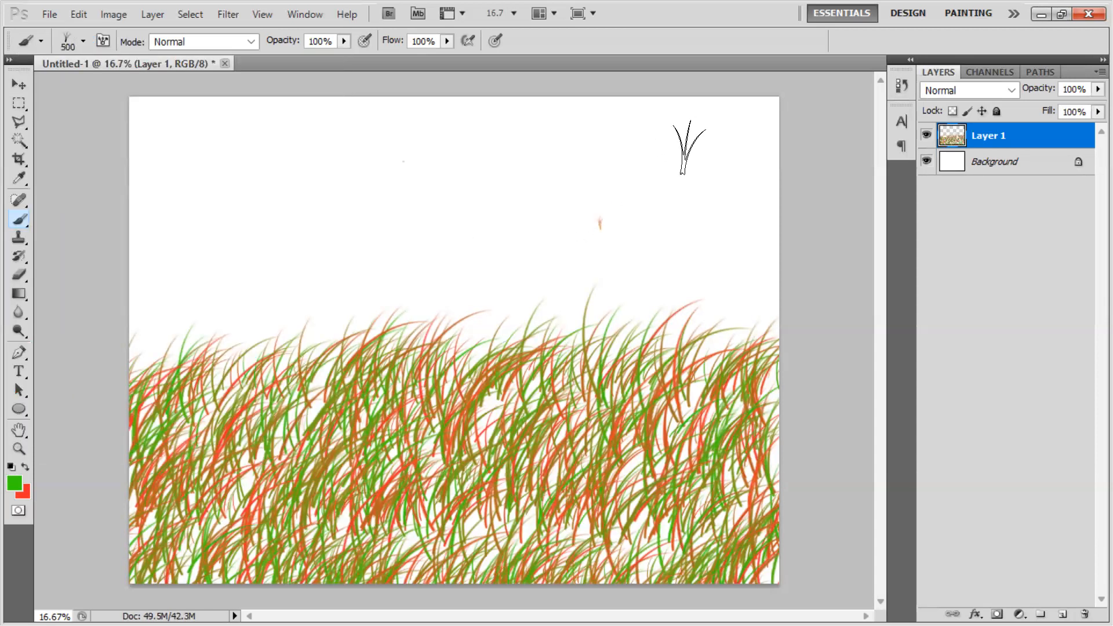
mouse_move(768, 134)
mouse_down()
mouse_move(255, 147)
mouse_move(132, 163)
mouse_move(265, 187)
mouse_move(738, 187)
mouse_move(802, 198)
mouse_move(727, 221)
mouse_move(179, 215)
mouse_move(156, 206)
mouse_move(239, 173)
mouse_move(337, 164)
mouse_move(778, 156)
mouse_move(315, 154)
mouse_move(146, 177)
mouse_move(108, 201)
mouse_move(472, 214)
mouse_up()
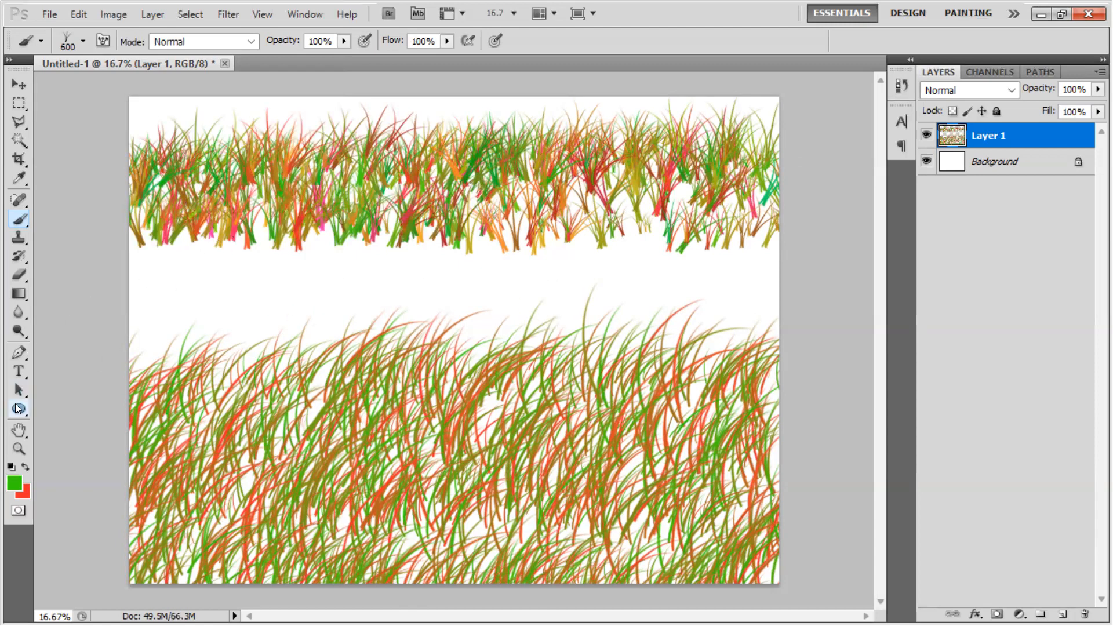
Step: Switch to the Custom Shape Tool and choose the rabbit shape
click(19, 409)
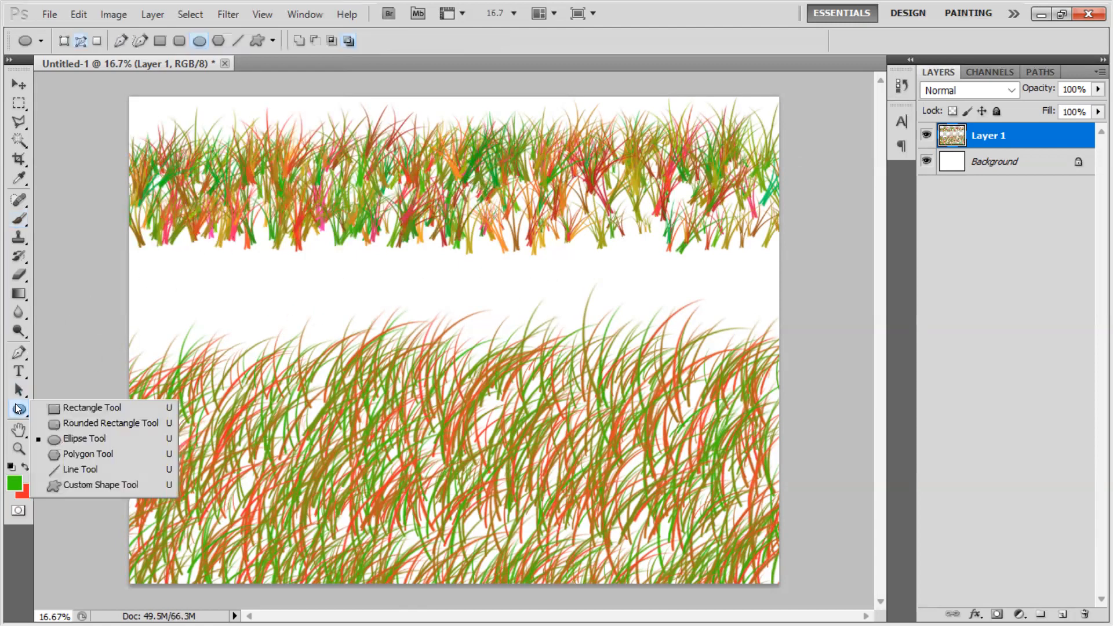
click(84, 485)
click(341, 41)
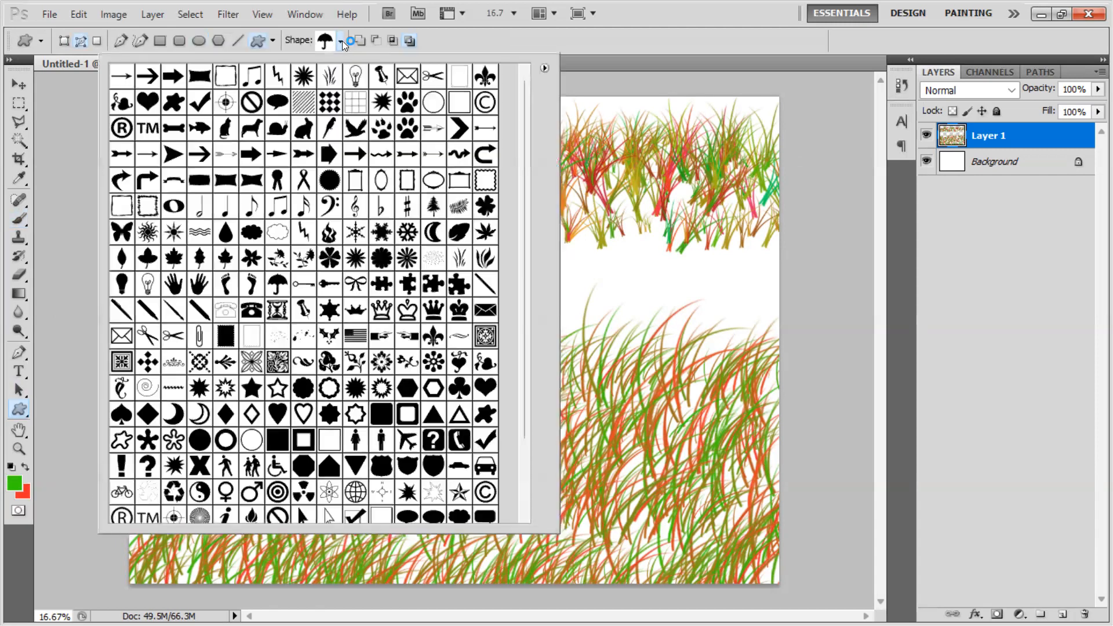
click(303, 128)
click(601, 282)
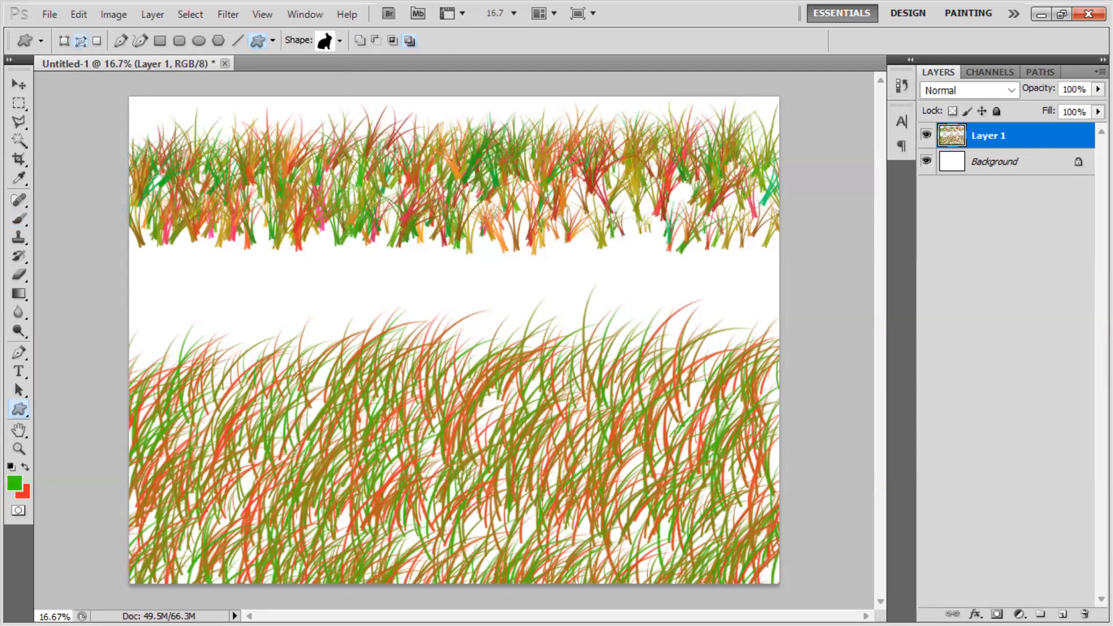
Step: Add a new layer, draw a rabbit path at the grass's left end, and convert the path to a selection
click(1062, 613)
drag(149, 287, 234, 386)
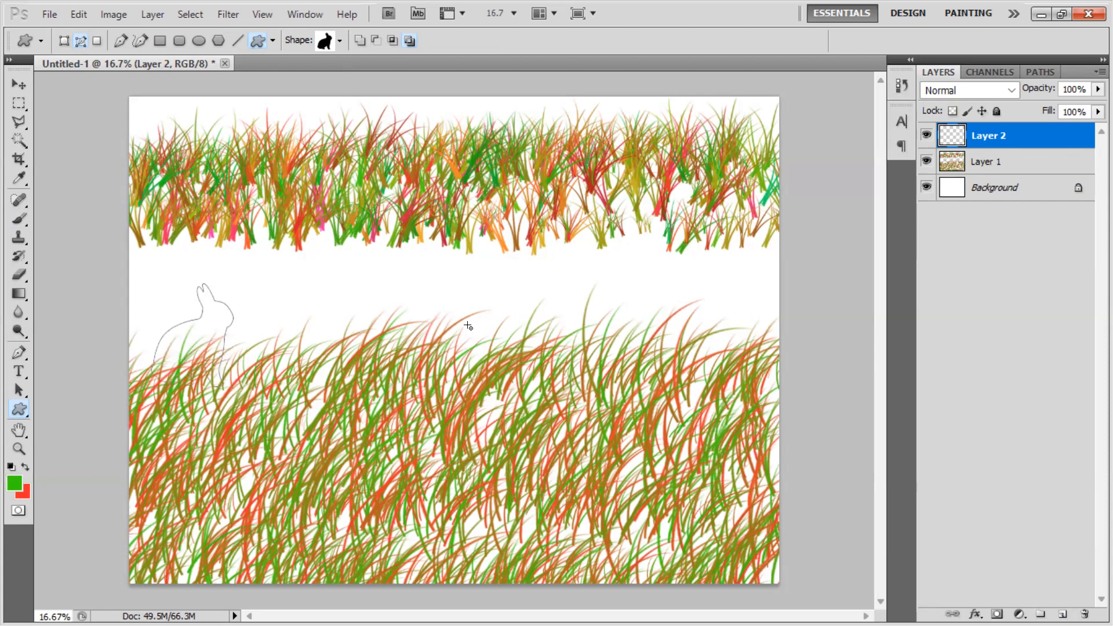
key(ctrl+Return)
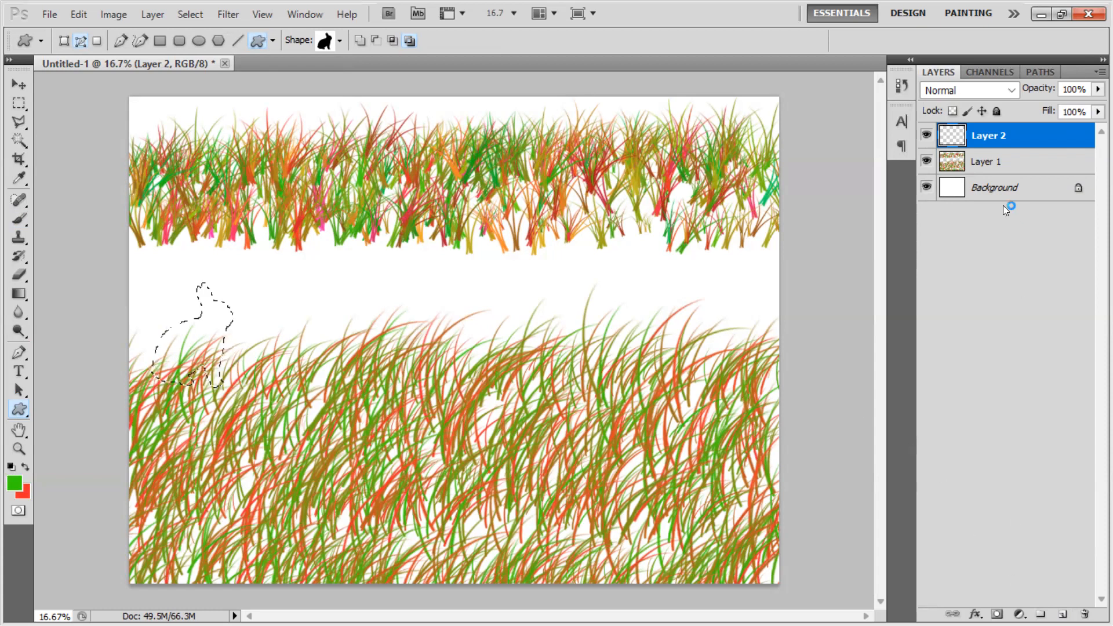
Step: Fill the rabbit selection with an orange-red to teal gradient at 100% opacity
click(25, 294)
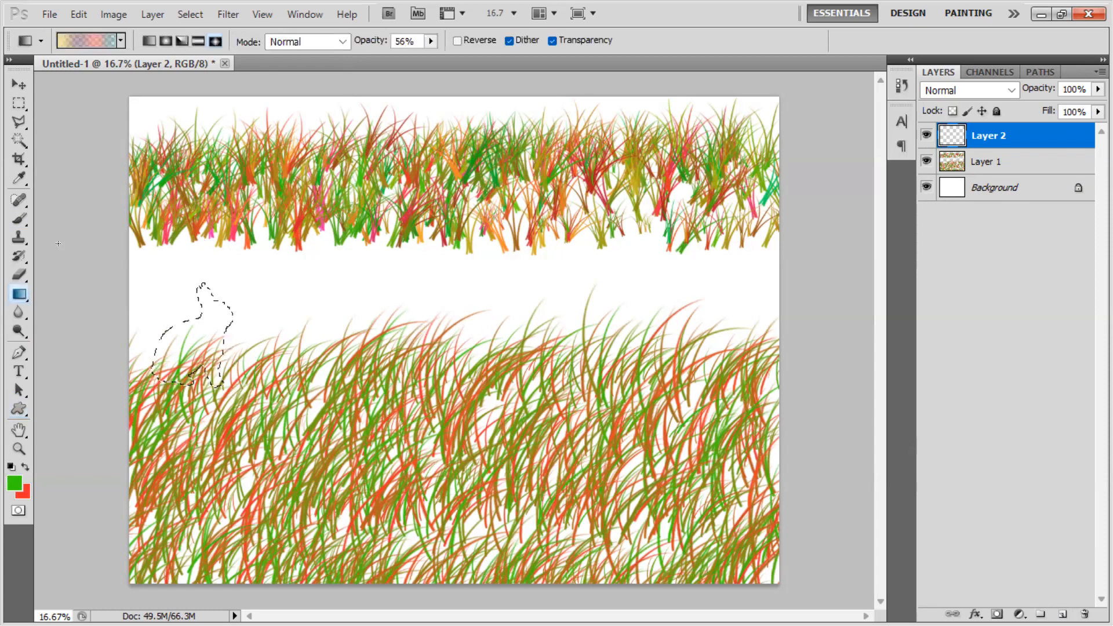
click(120, 41)
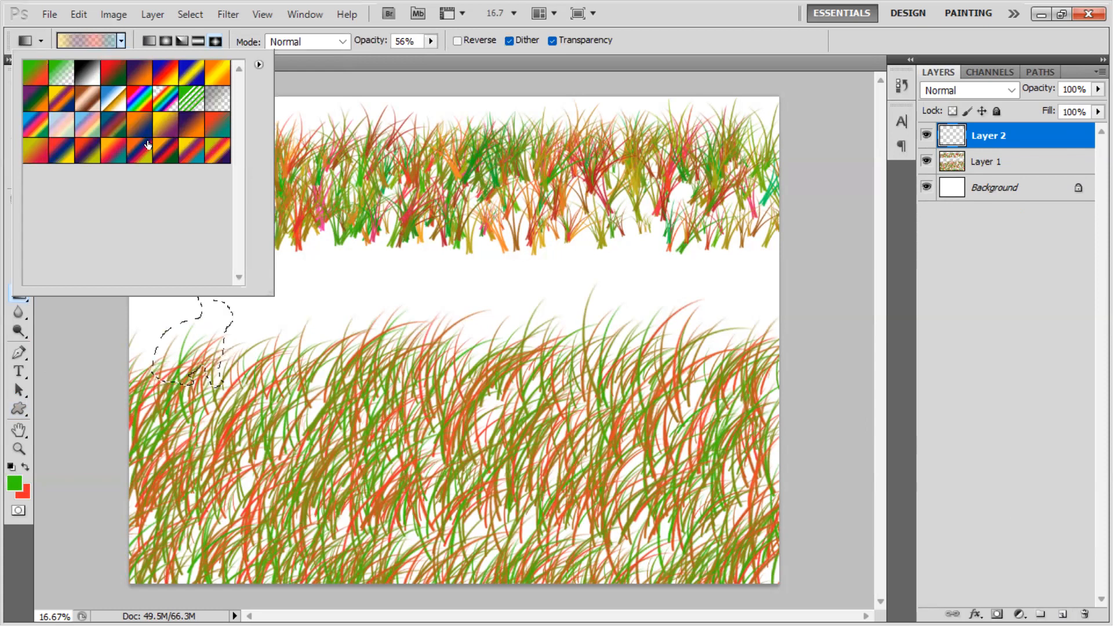
click(221, 131)
click(430, 44)
drag(434, 56, 468, 57)
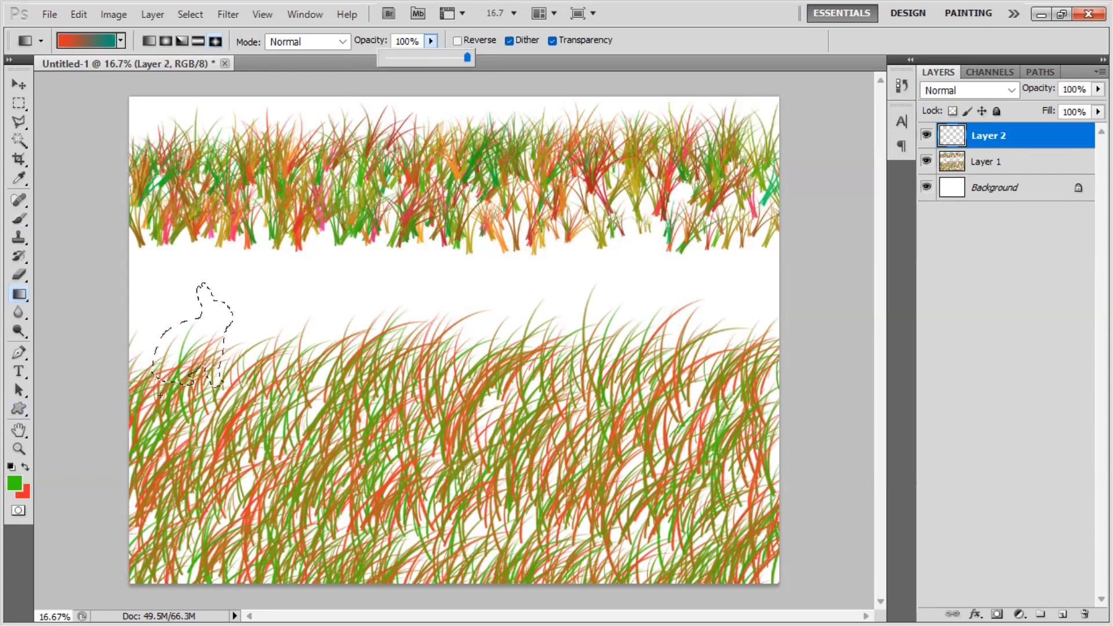
click(191, 361)
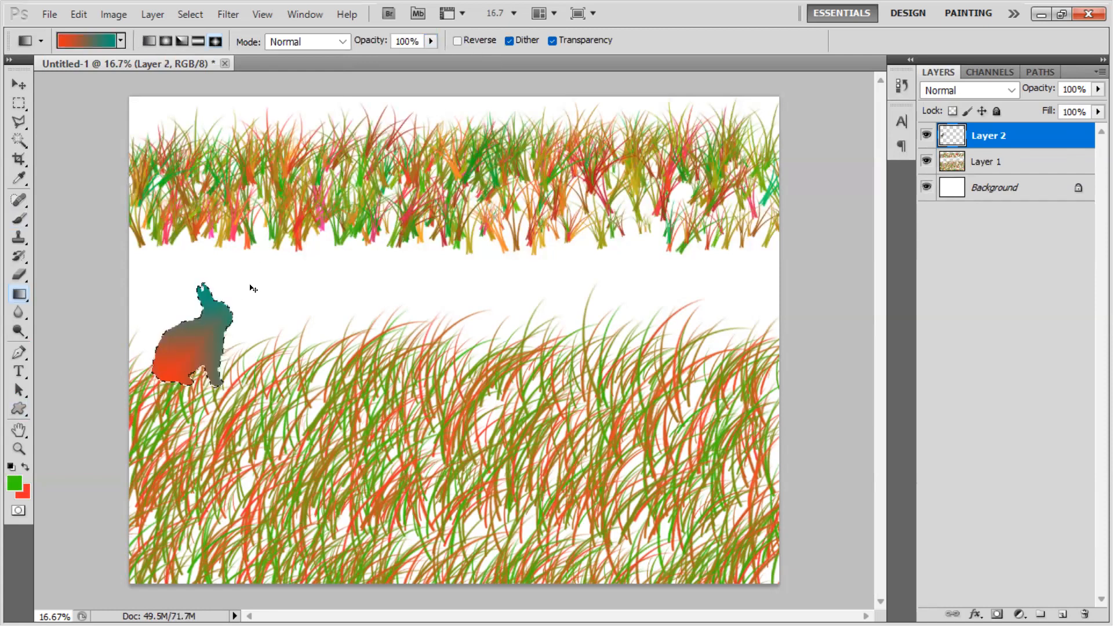
Step: Place the rabbit's layer below the grass layer and duplicate the rabbit to its right
drag(1060, 138, 1052, 174)
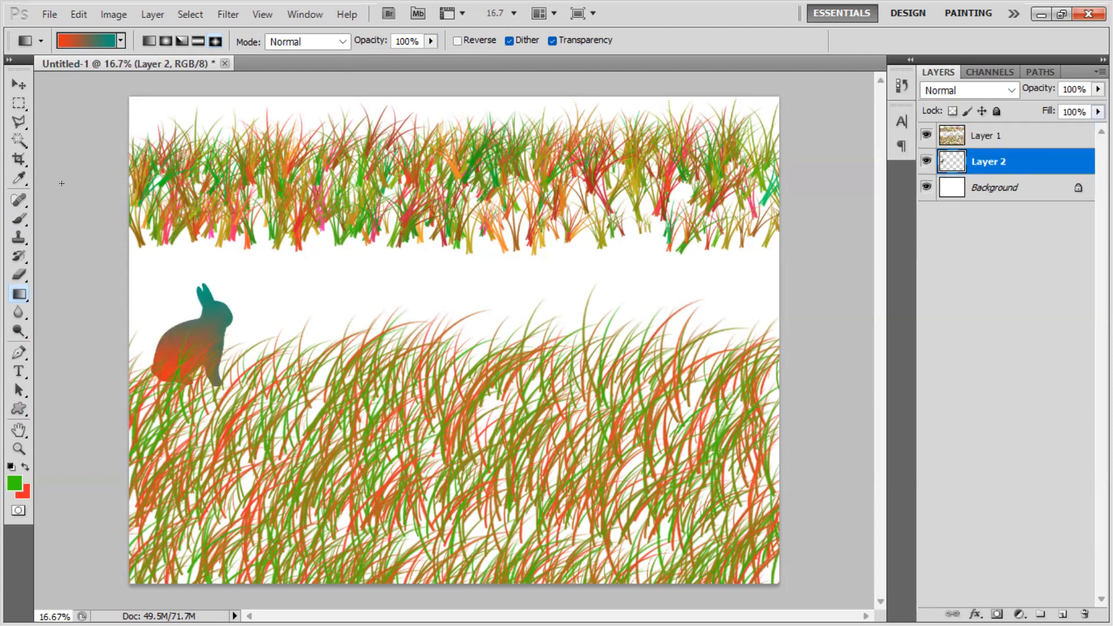
click(21, 85)
drag(187, 315, 276, 329)
Step: Scale the rabbit copy down to a small rabbit and shift it slightly up beside the large one
key(ctrl+t)
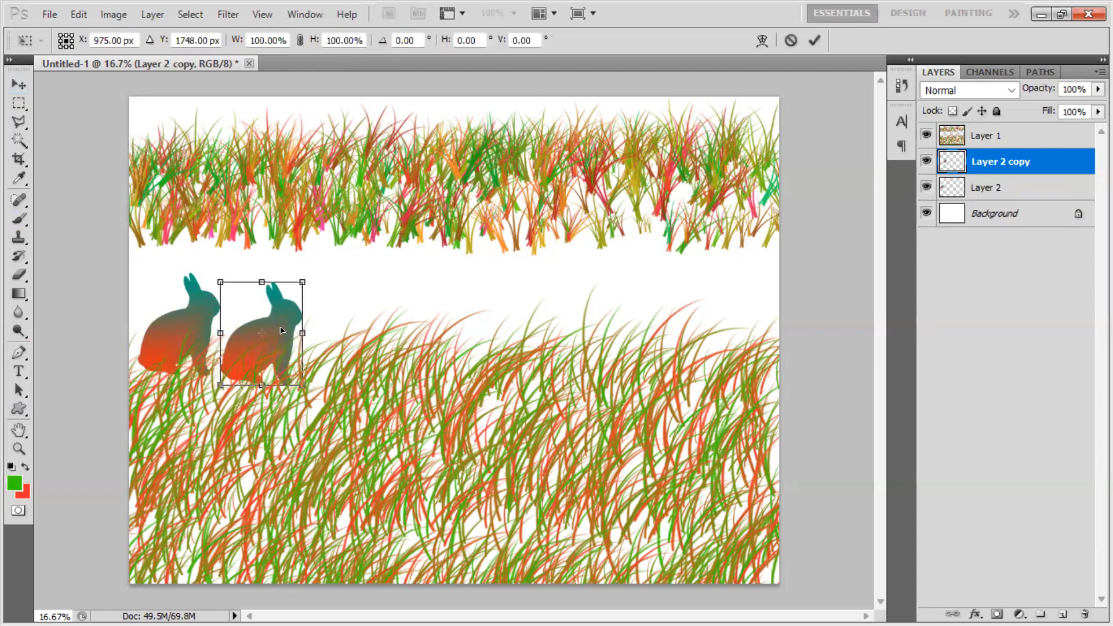
drag(306, 279, 266, 337)
key(Return)
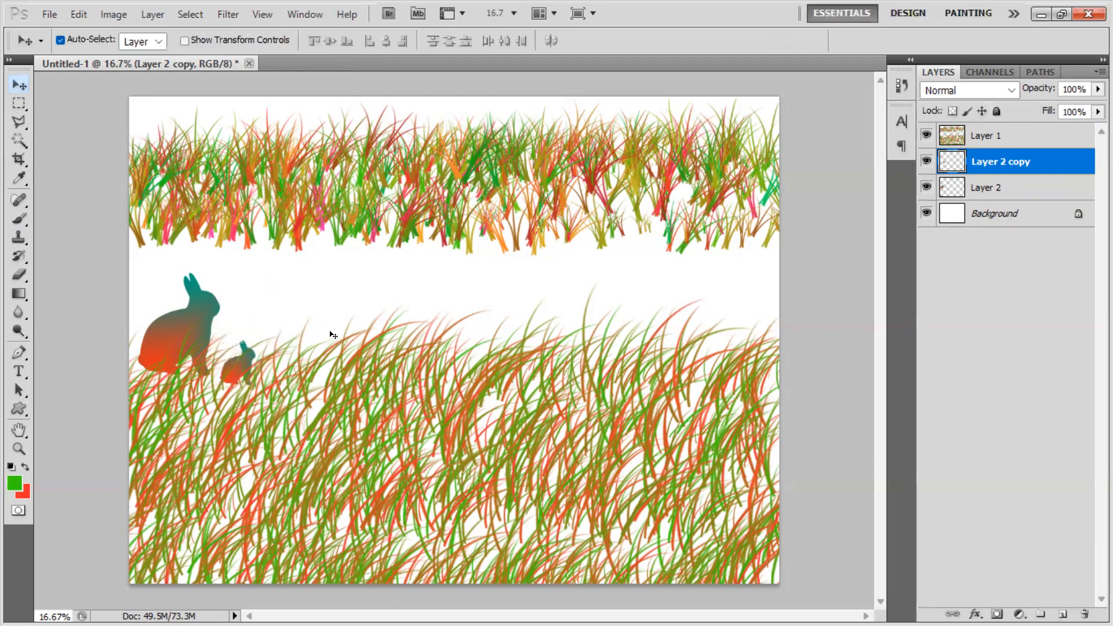
click(246, 358)
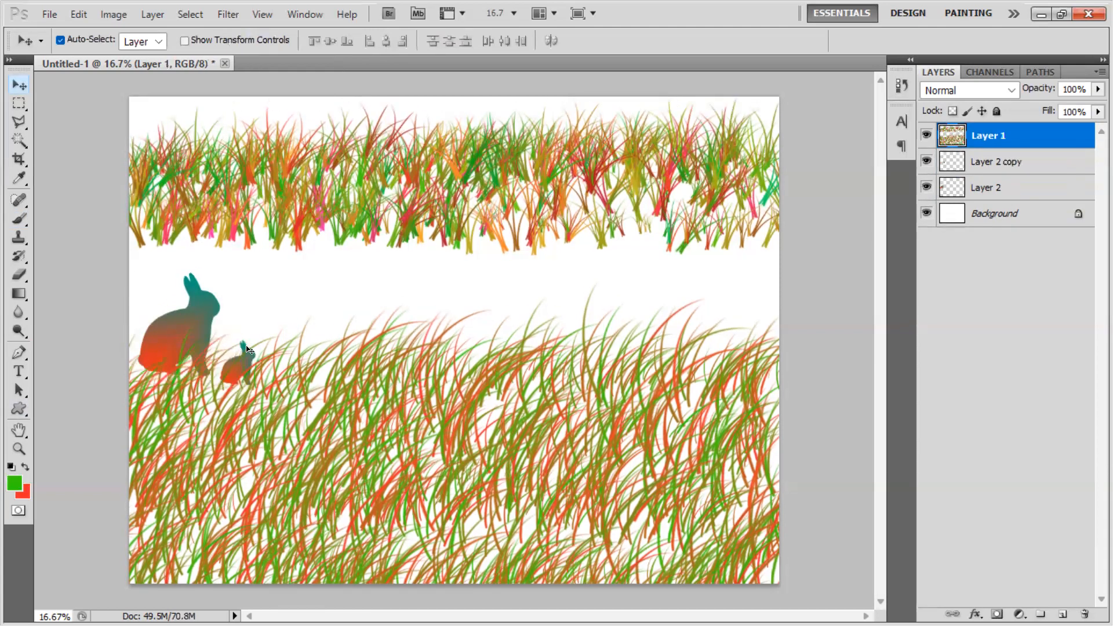
drag(246, 349, 244, 344)
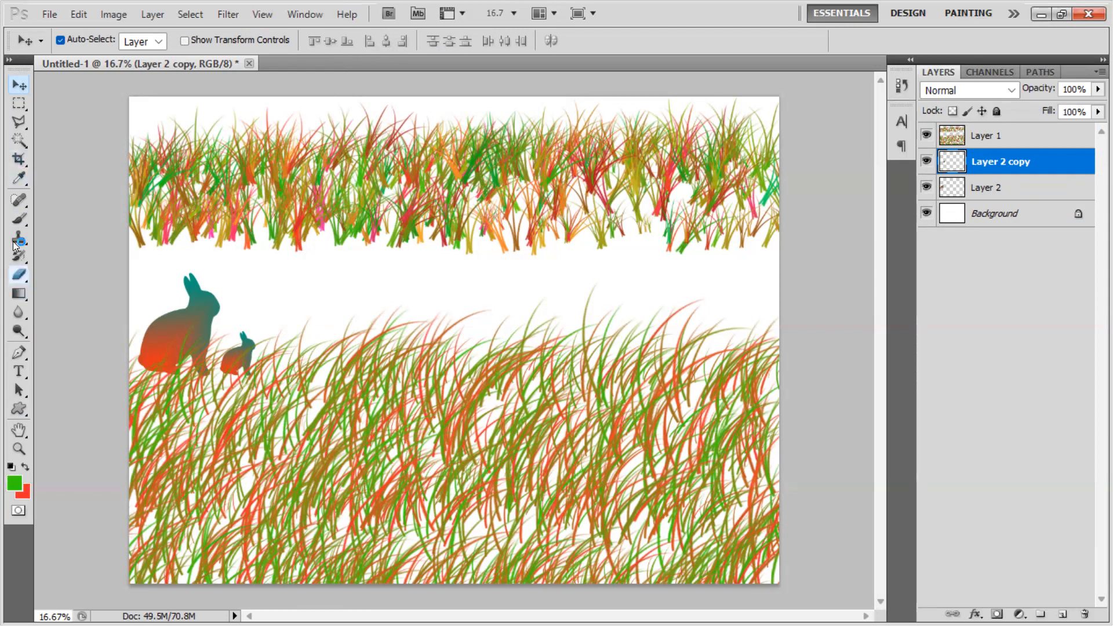
Step: Select the Brush Tool again and choose the 74 px maple leaf tip
click(19, 199)
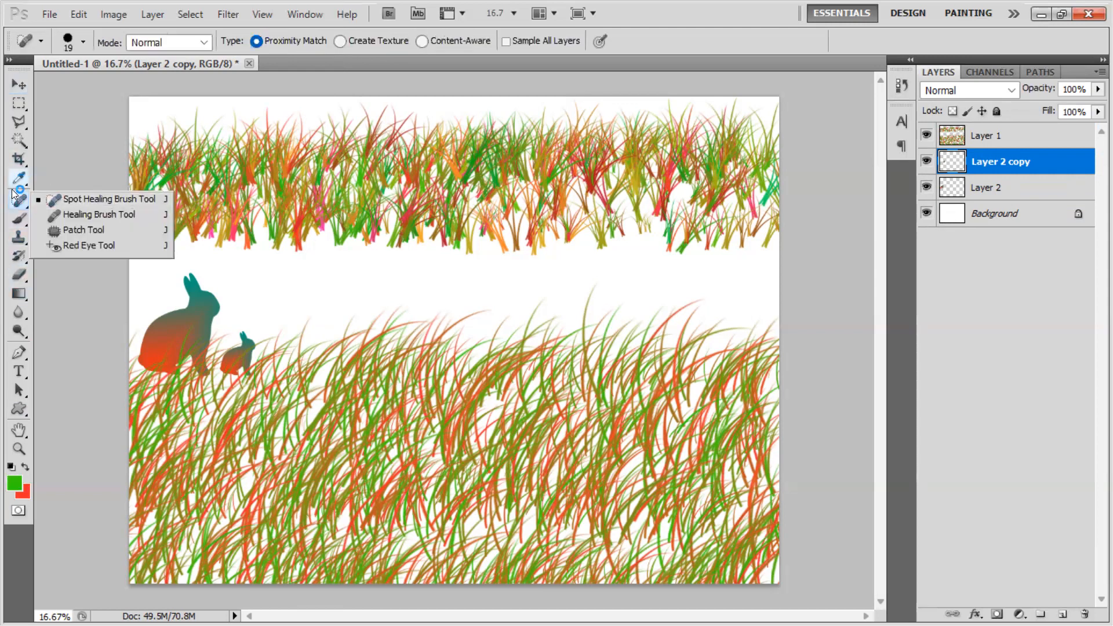
click(20, 218)
right_click(20, 218)
click(79, 219)
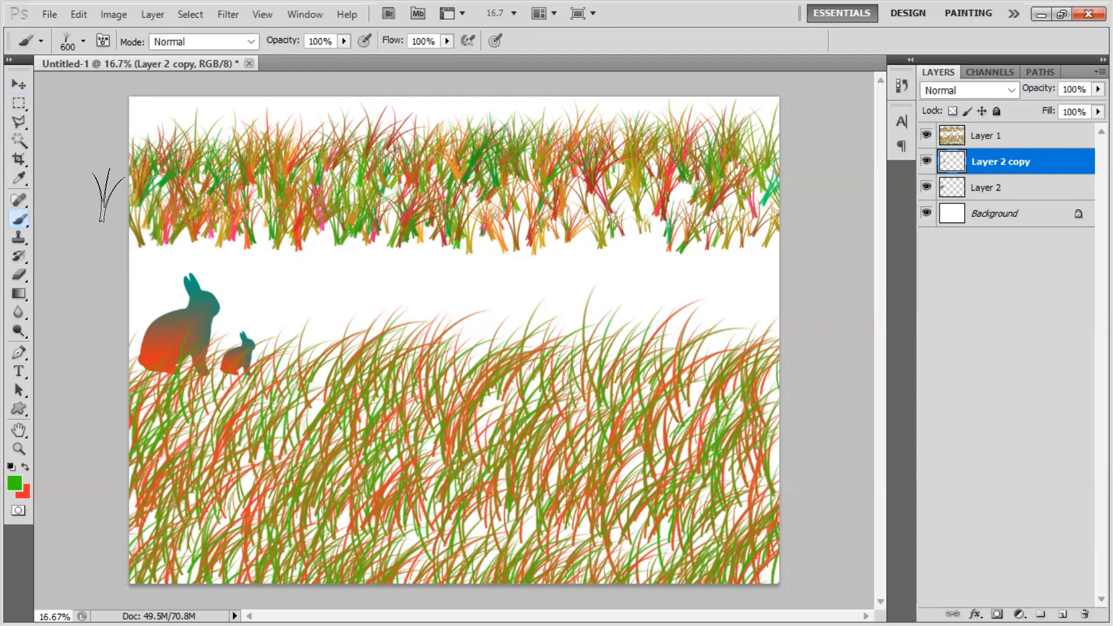
click(84, 42)
click(103, 268)
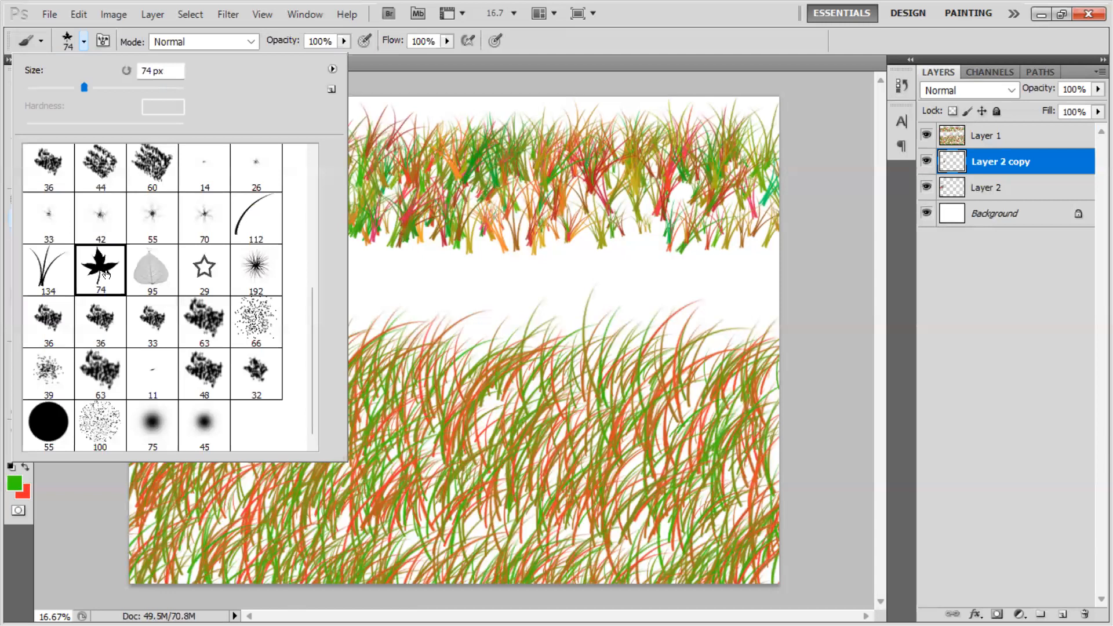
click(395, 304)
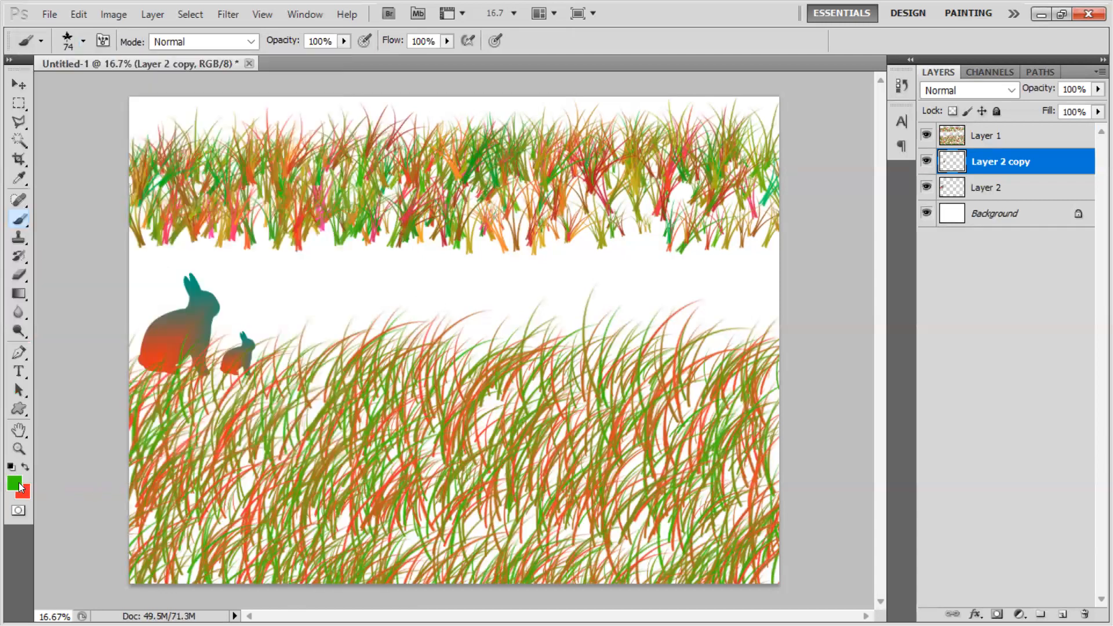
Step: Set the foreground color to blue 0b2aac and paint a small blue leaf cluster and a red one beside it
click(14, 481)
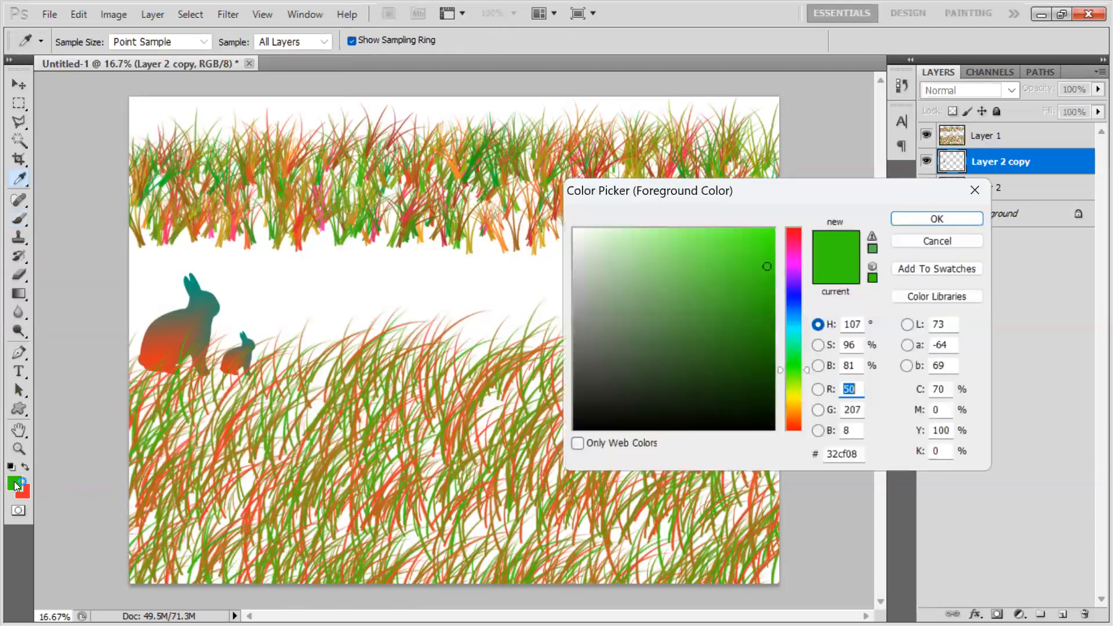
click(789, 302)
click(762, 294)
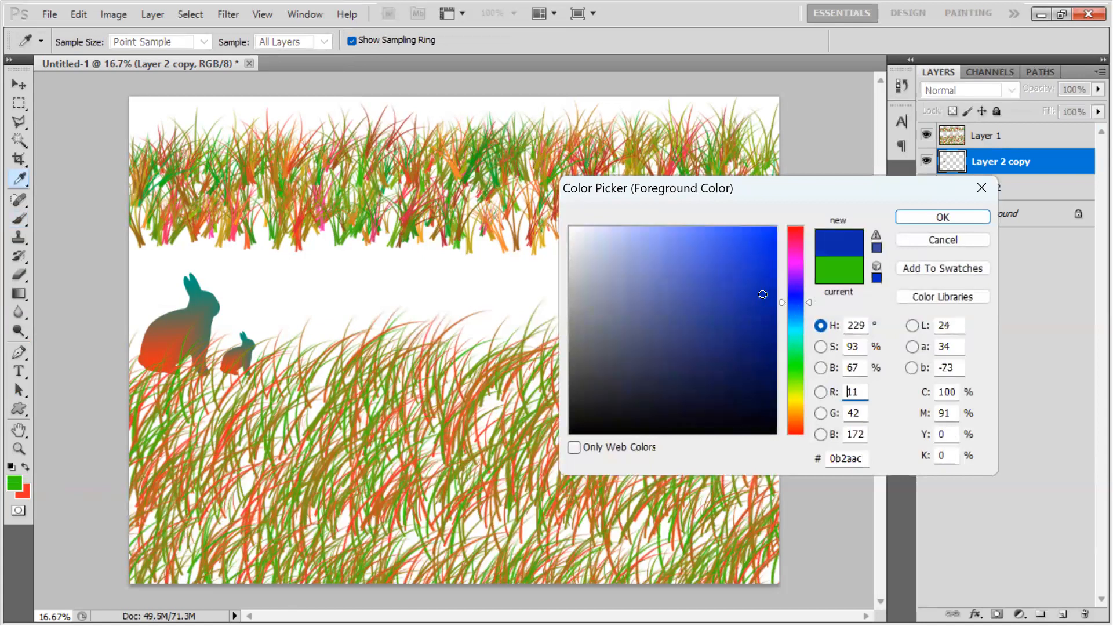
click(925, 218)
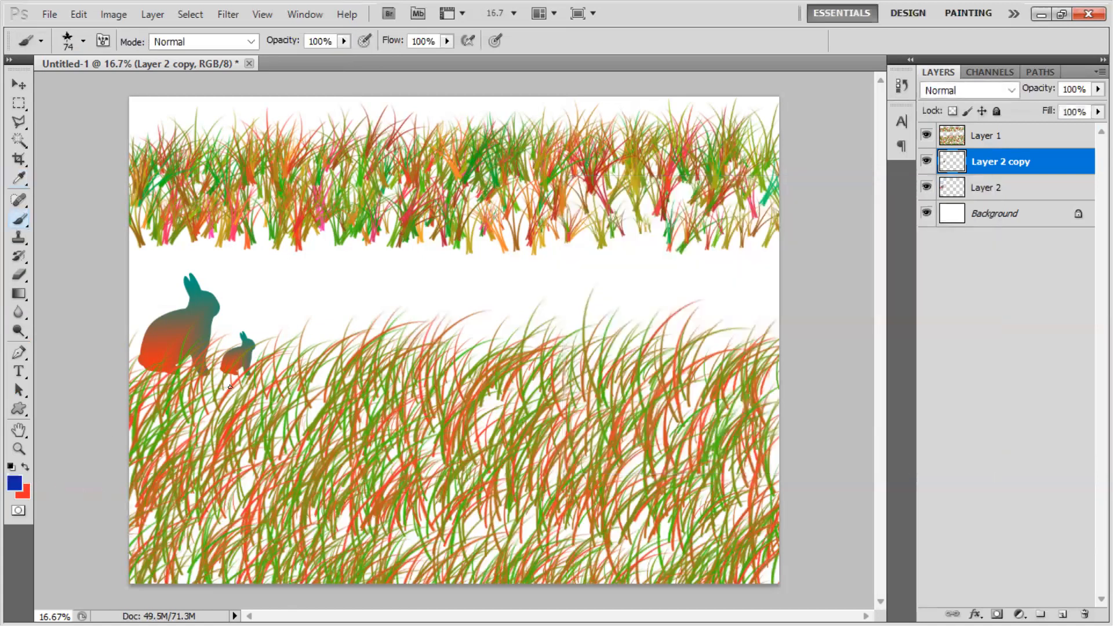
drag(331, 288, 357, 293)
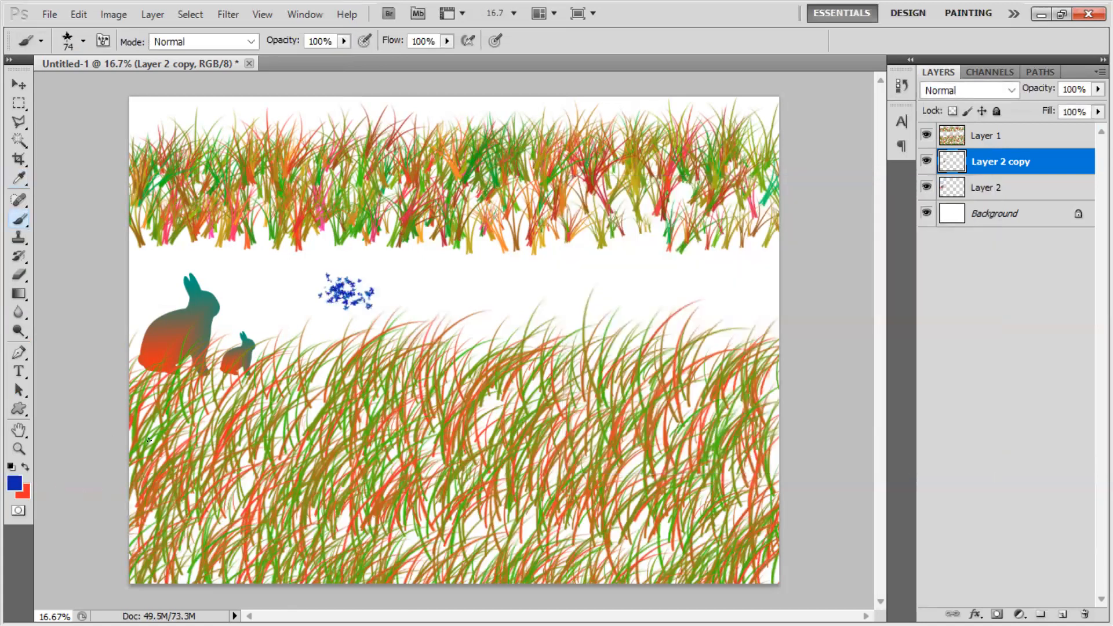
drag(387, 265, 436, 297)
Step: Enlarge the leaf brush to 800 px and scatter large red leaves over the right half and blue leaves across the canvas
key(bracketright)
key(bracketright)
key(bracketright)
key(bracketright)
key(bracketright)
key(bracketright)
key(bracketright)
key(bracketright)
key(bracketright)
key(bracketright)
key(bracketright)
key(bracketright)
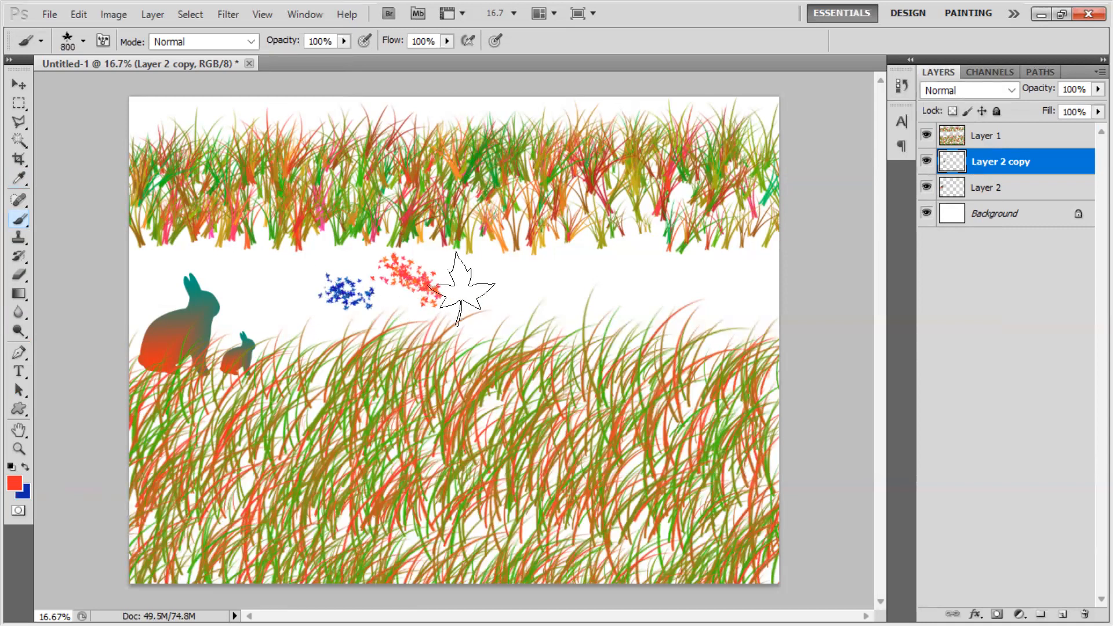
mouse_move(489, 294)
mouse_down()
mouse_move(641, 310)
mouse_move(596, 414)
mouse_up()
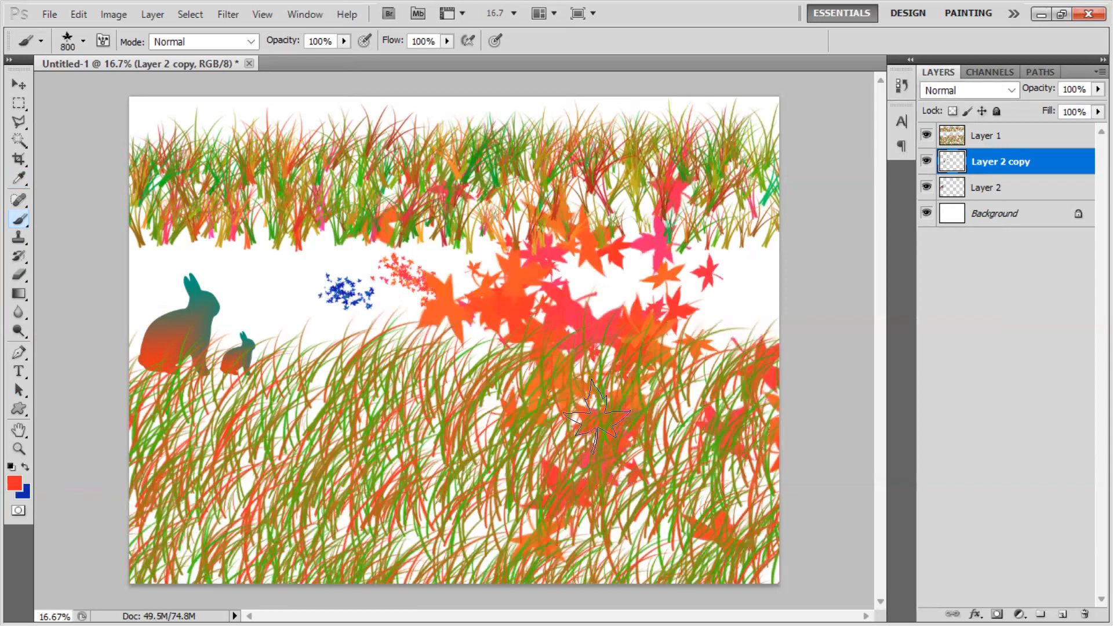
click(25, 467)
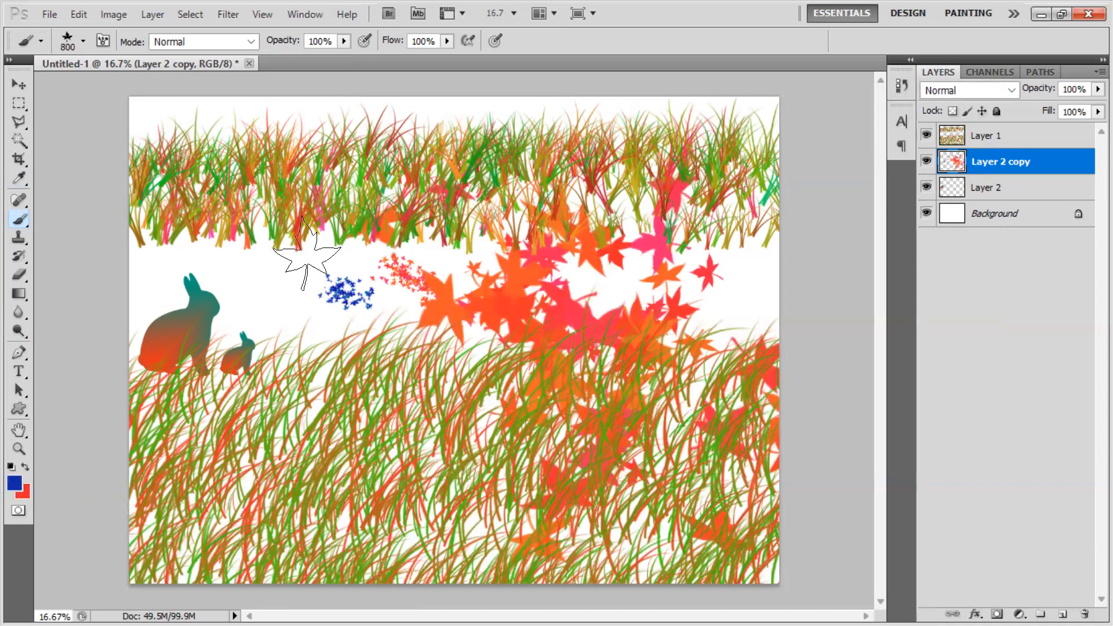
mouse_move(283, 353)
mouse_down()
mouse_move(376, 486)
mouse_move(735, 480)
mouse_move(722, 472)
mouse_move(730, 315)
mouse_move(718, 287)
mouse_up()
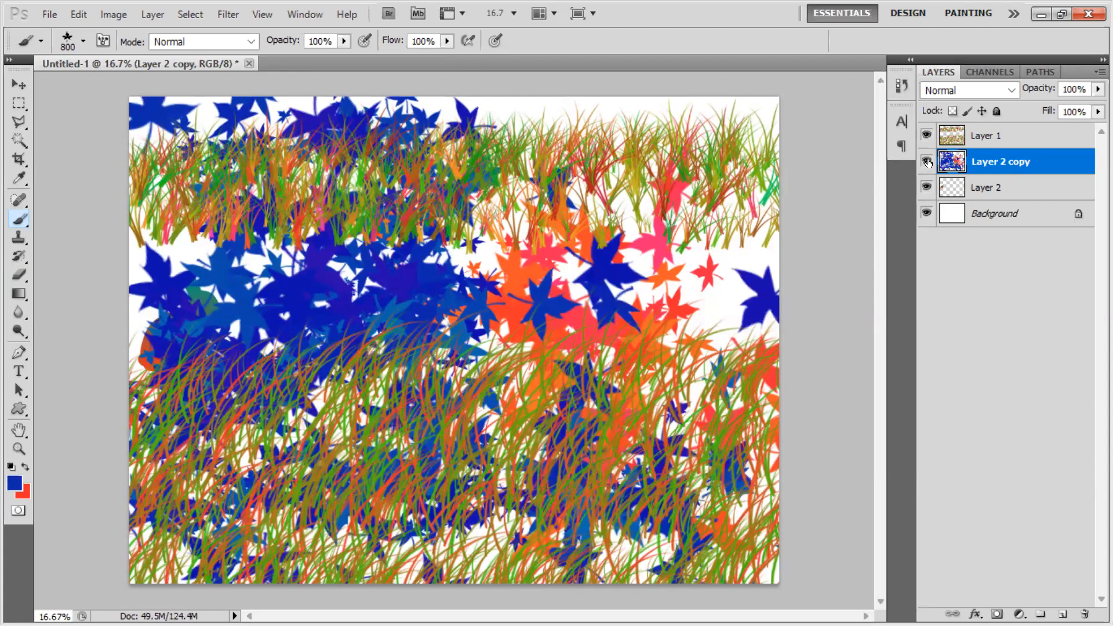
Step: Hide Layer 1, Layer 2 copy and Layer 2, and add a new empty layer on top of the stack
drag(926, 135, 926, 160)
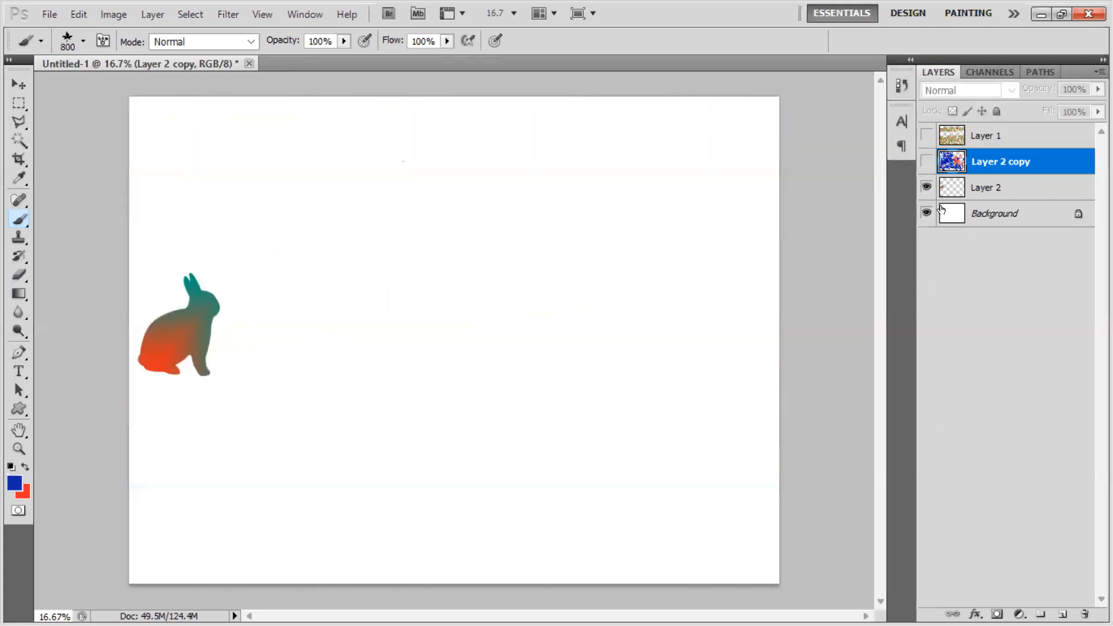
click(927, 187)
click(1033, 572)
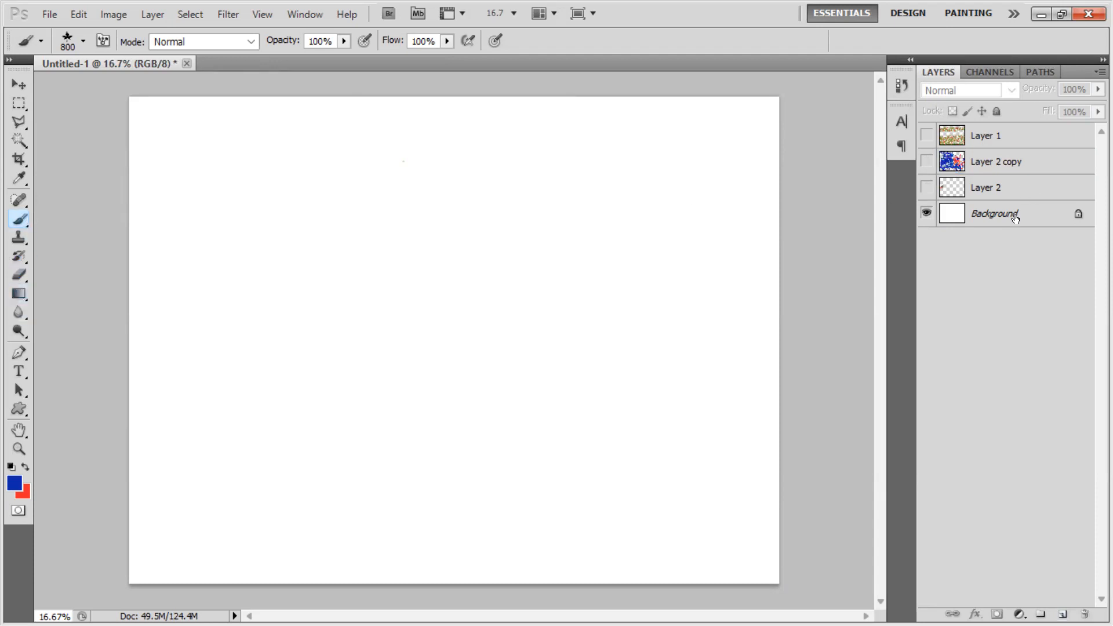
key(ctrl+shift+alt+n)
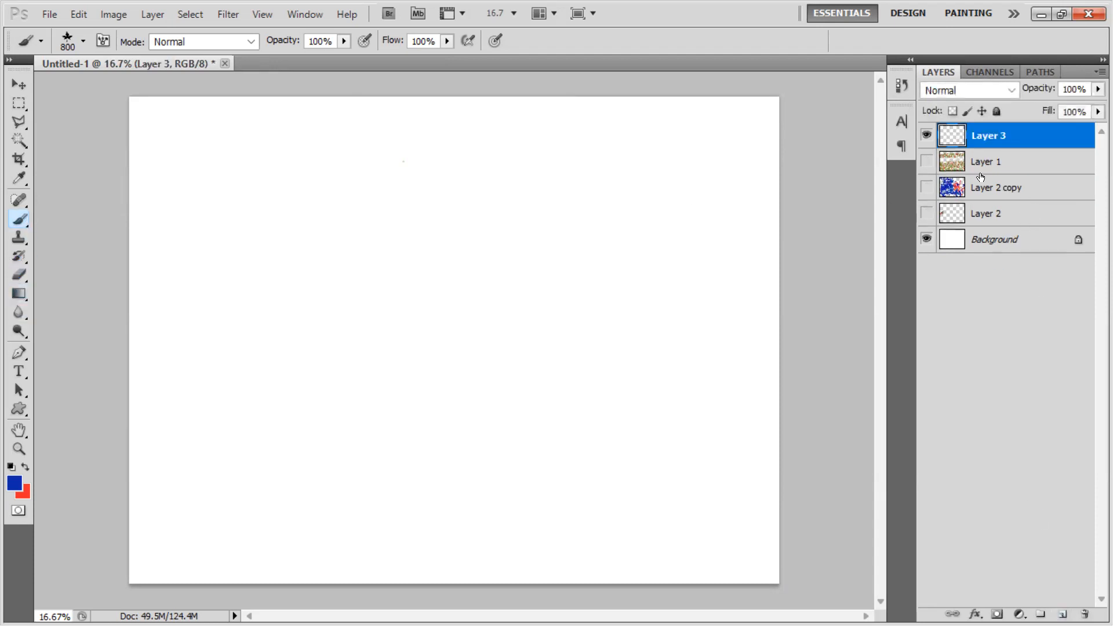
Step: Reduce the leaf brush to 300 px and paint bands of blue leaves along the canvas's top and bottom edges
right_click(19, 218)
click(58, 219)
key(bracketleft)
key(bracketleft)
key(bracketleft)
key(bracketleft)
key(bracketleft)
mouse_move(139, 107)
mouse_down()
mouse_move(371, 116)
mouse_move(538, 97)
mouse_move(792, 99)
mouse_up()
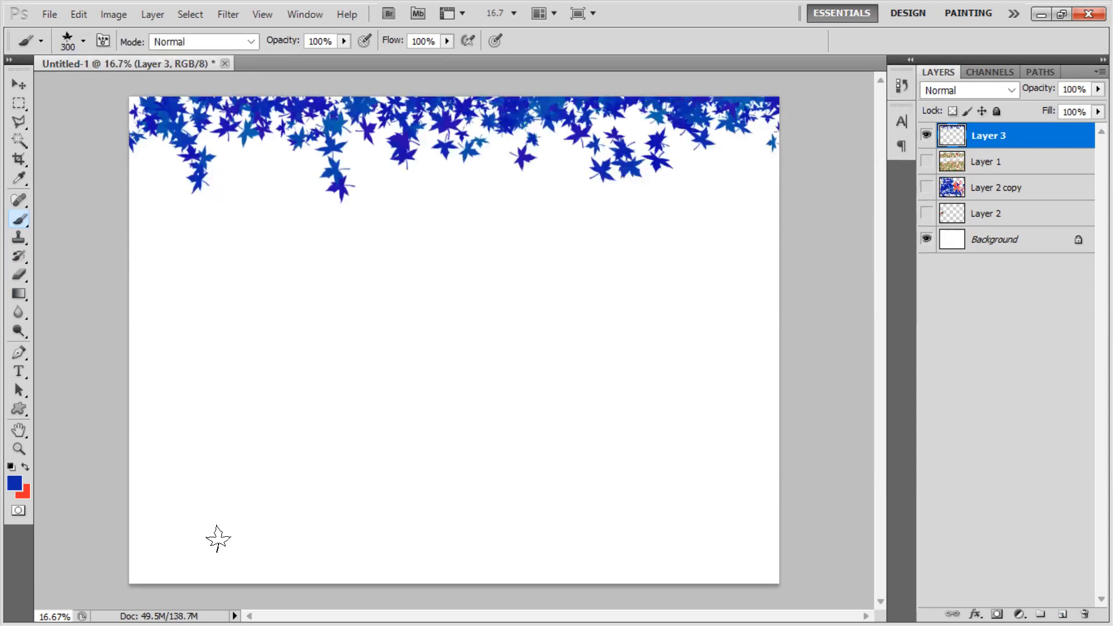
drag(149, 549, 819, 542)
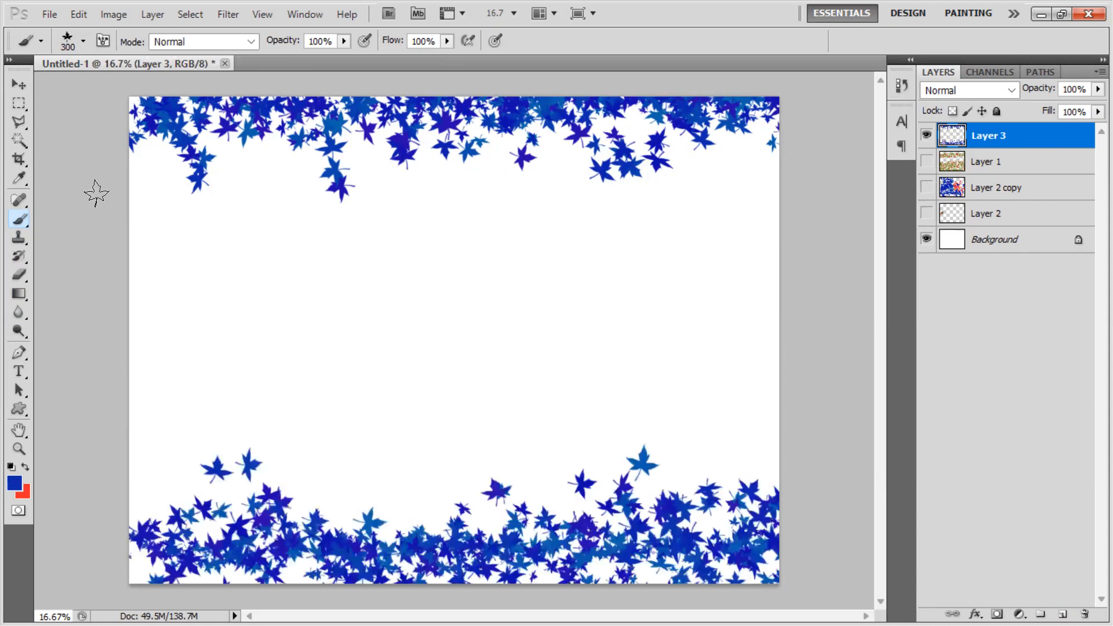
Step: Paint dense bands of blue leaves down both side edges to complete the leaf frame around the canvas
drag(149, 207, 133, 562)
drag(746, 145, 746, 539)
drag(163, 139, 63, 136)
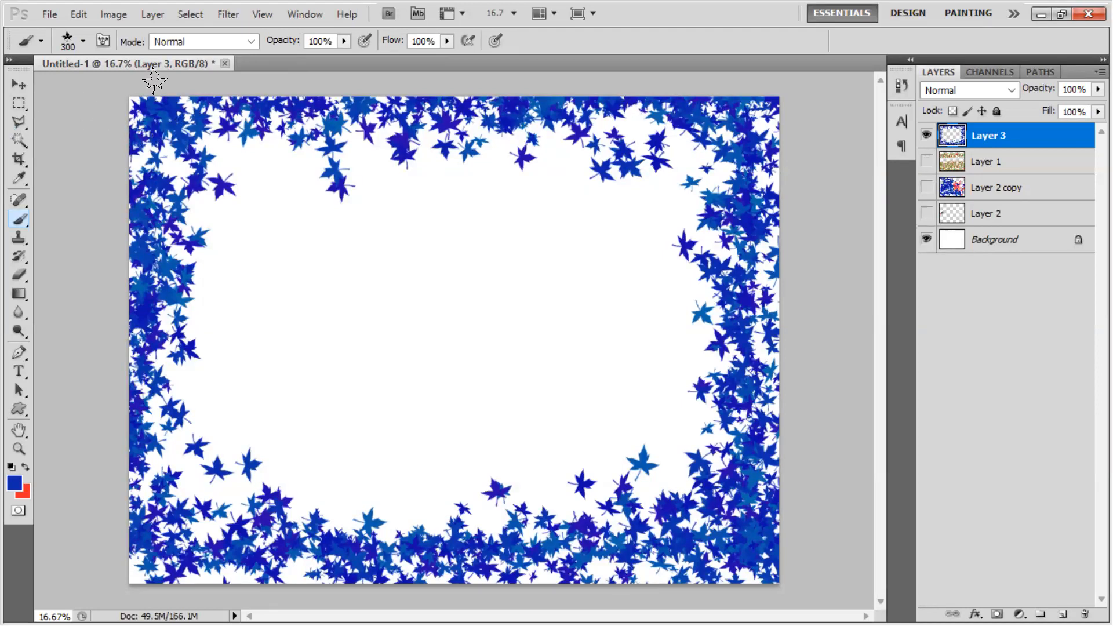
Step: Recolor the leaf frame on Layer 3 with Hue/Saturation, using Hue -138, Saturation +37 and Lightness +8
click(114, 15)
mouse_move(311, 64)
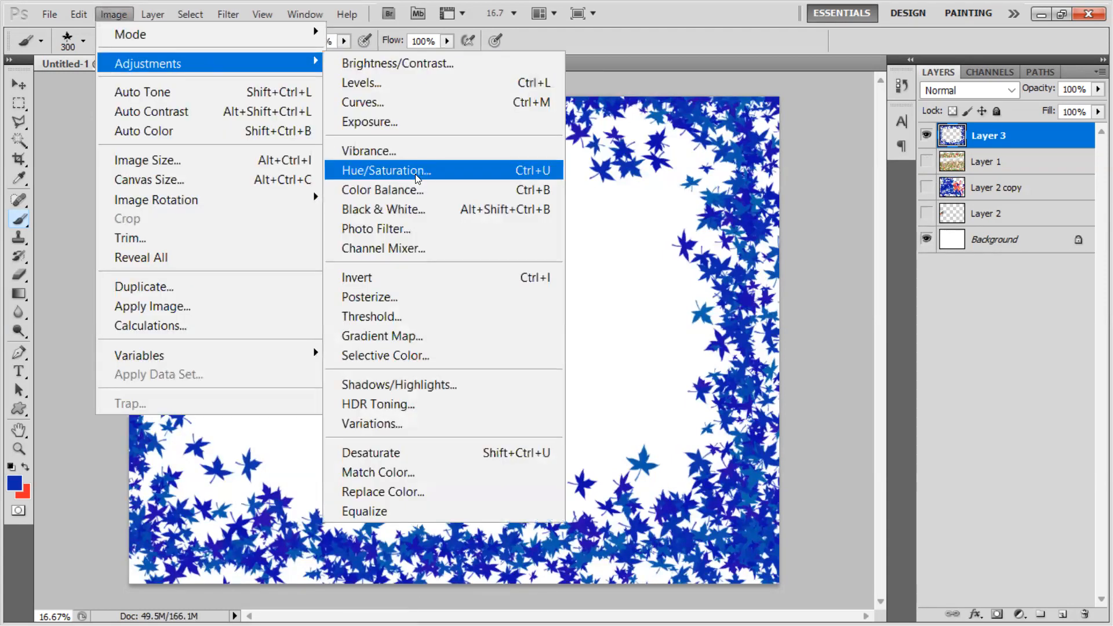
click(415, 174)
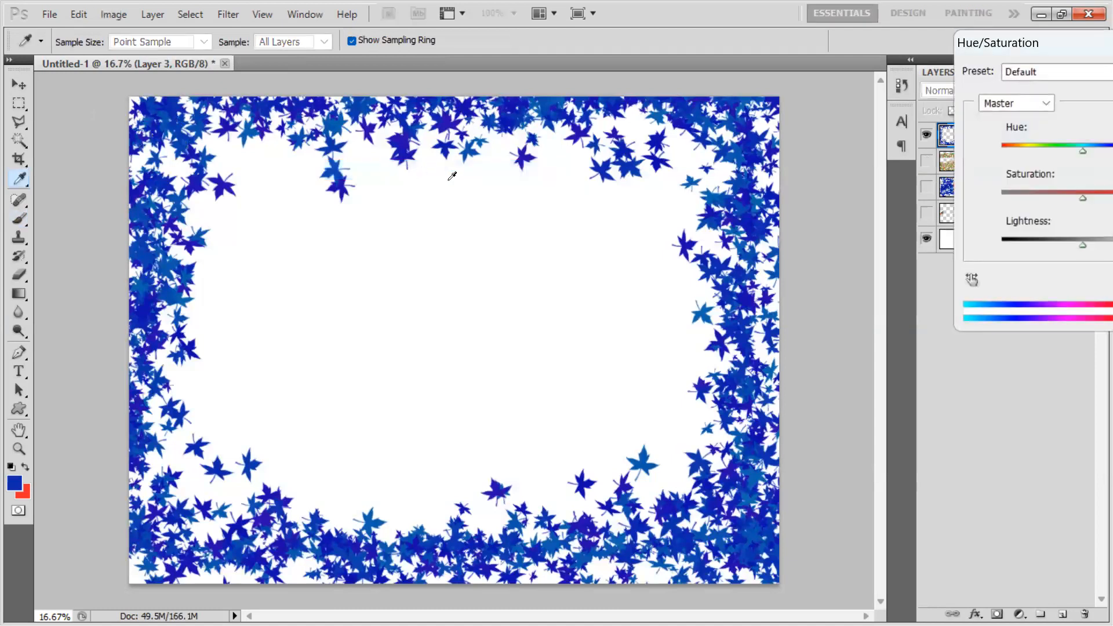
drag(994, 51, 704, 91)
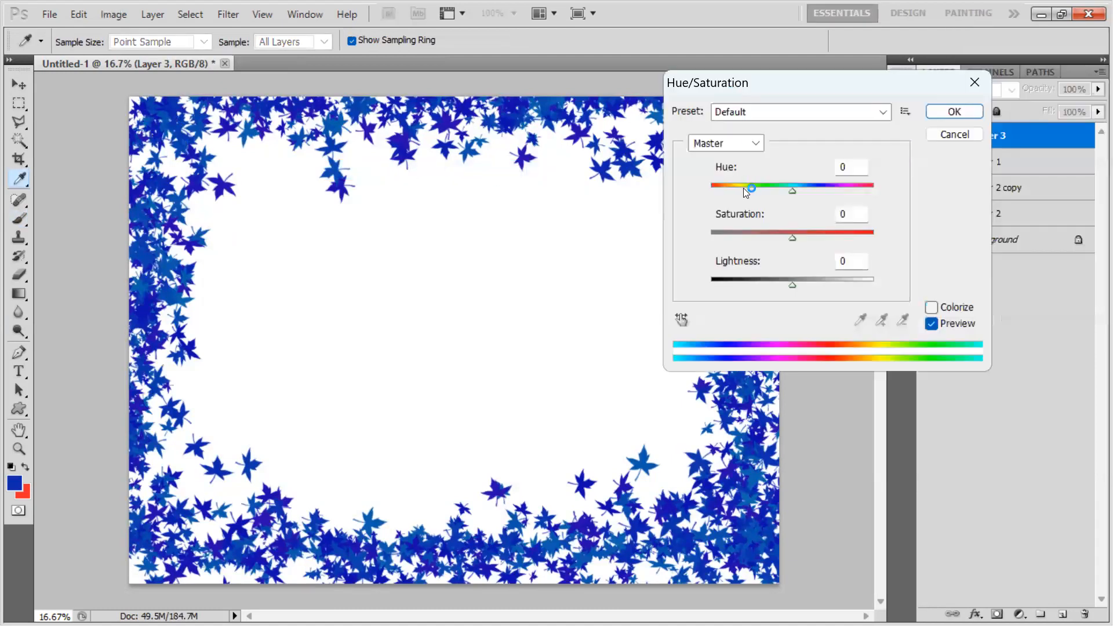
drag(793, 190, 744, 193)
mouse_move(732, 193)
mouse_down()
mouse_move(705, 191)
mouse_move(880, 186)
mouse_move(723, 194)
mouse_up()
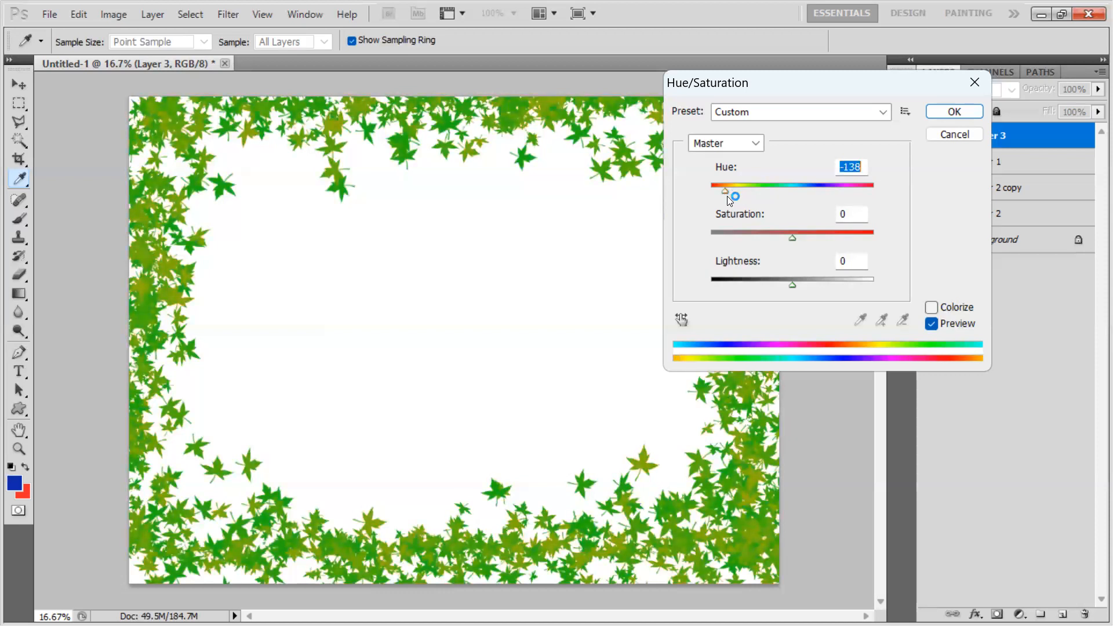
drag(791, 238, 821, 227)
mouse_move(789, 285)
mouse_down()
mouse_move(753, 278)
mouse_move(798, 278)
mouse_up()
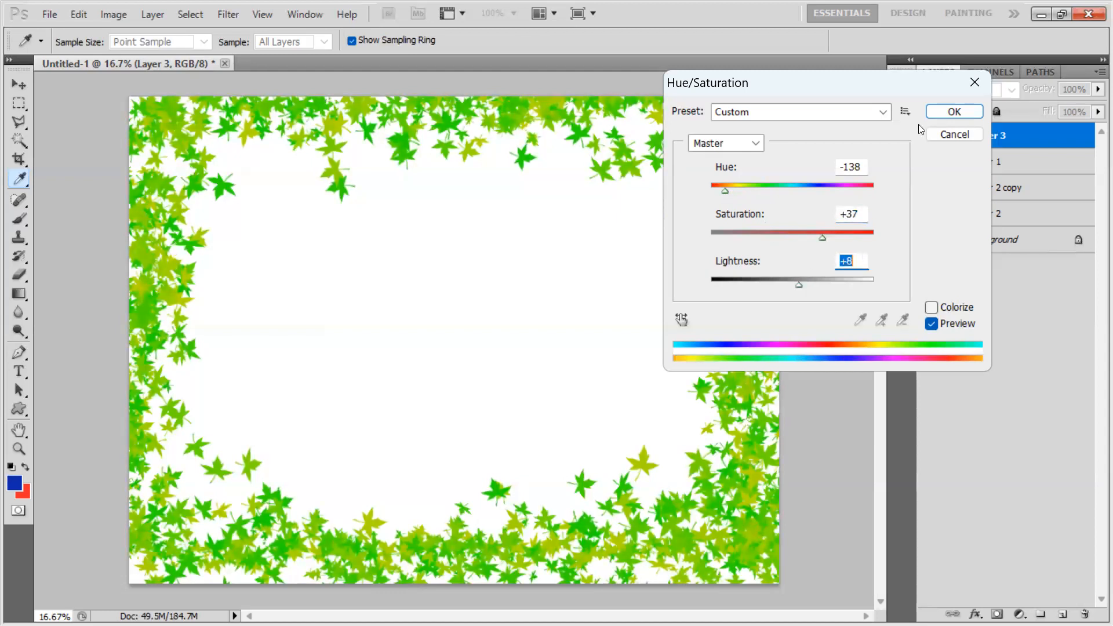
click(945, 114)
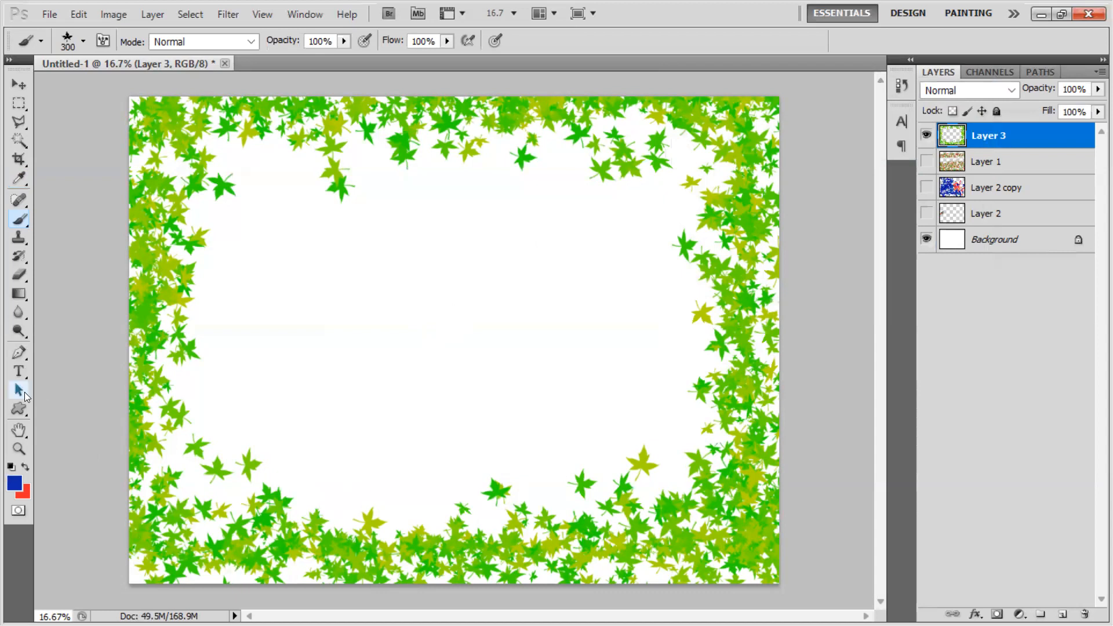
Step: Append the Assorted Brushes set to the current brush presets
right_click(22, 213)
click(65, 218)
click(83, 40)
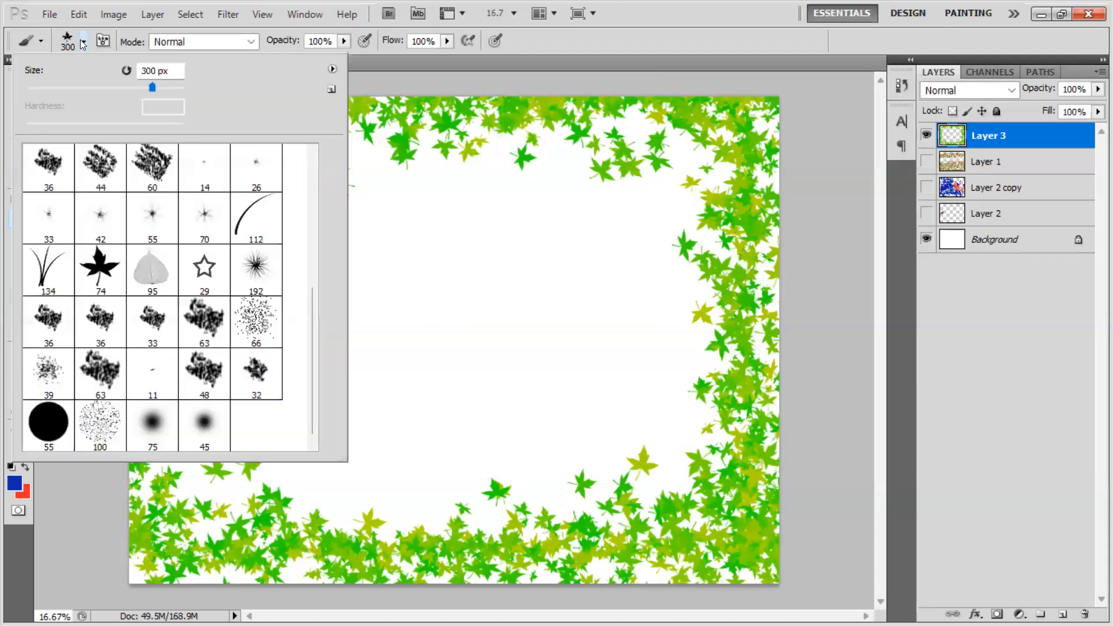
click(332, 68)
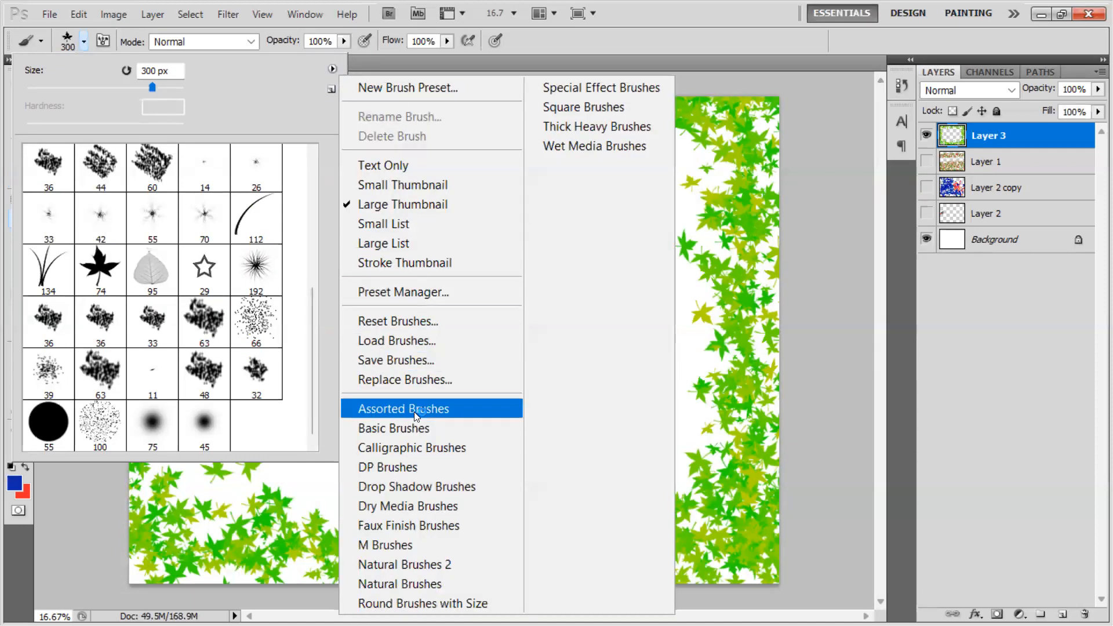
click(445, 409)
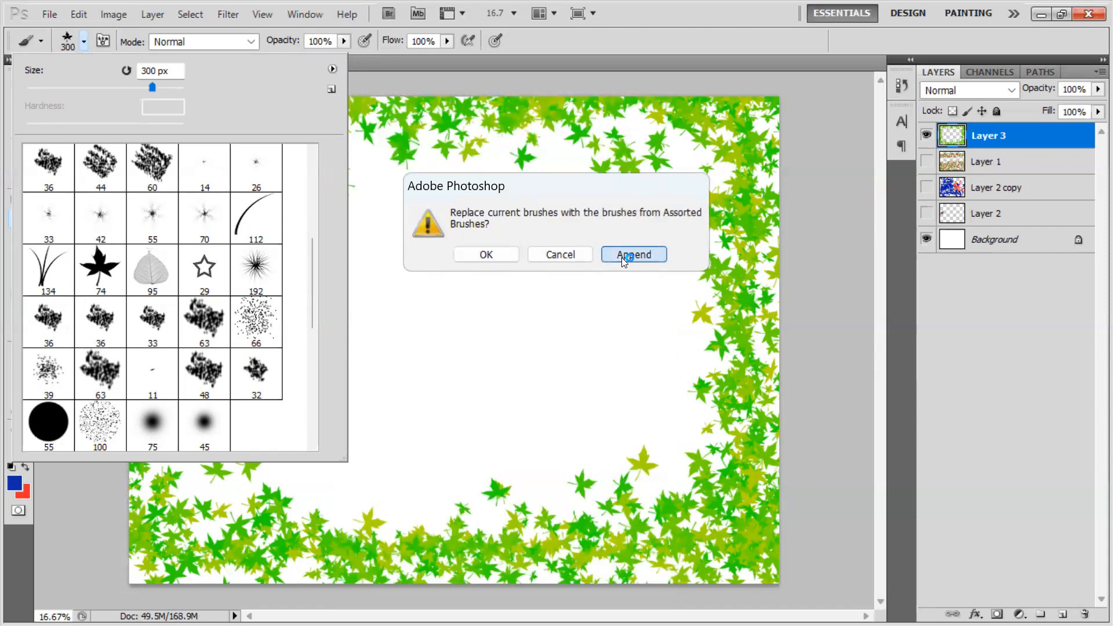
click(633, 254)
drag(312, 271, 314, 397)
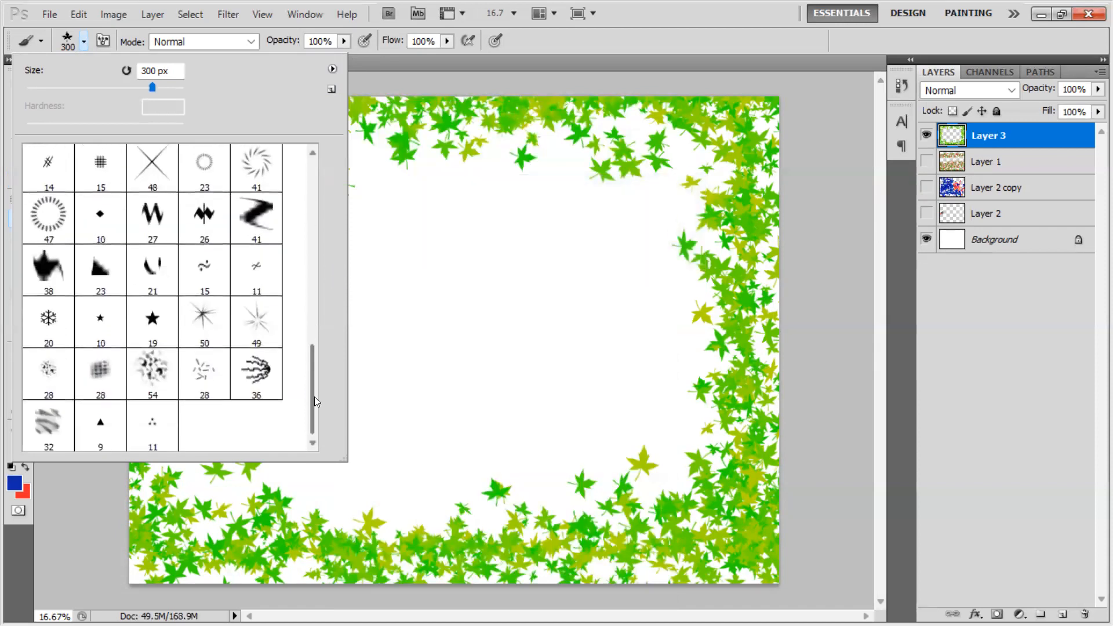
Step: Choose the 50 px starburst brush tip, enlarge it to 1400 px and stamp eight blue starbursts across the area inside the leaf frame
click(203, 314)
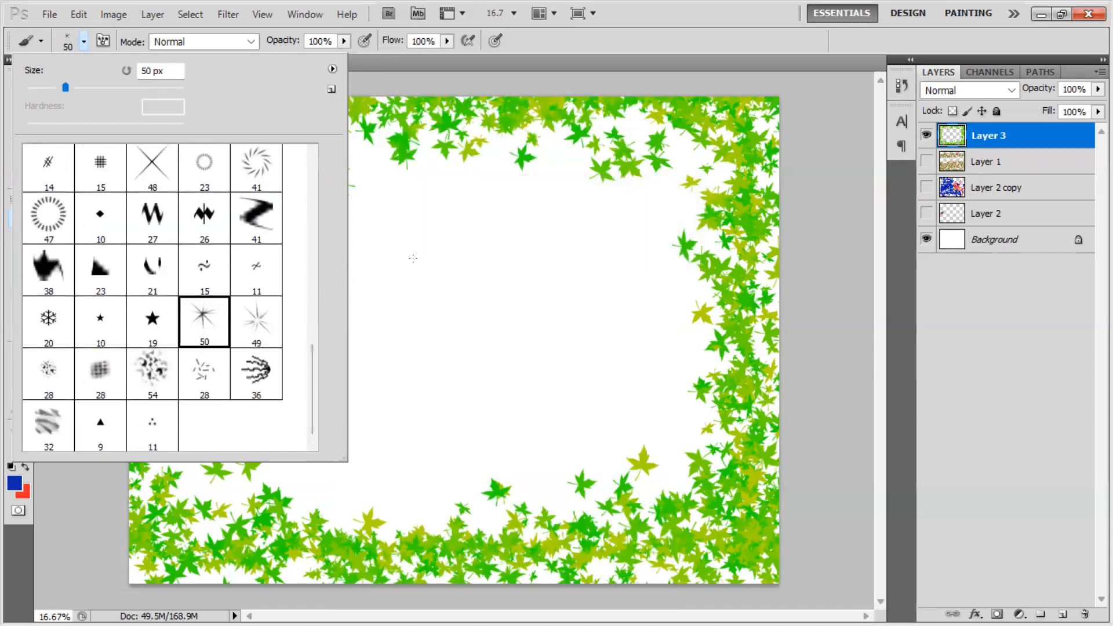
key(Return)
key(bracketright)
key(bracketright)
key(bracketright)
key(bracketright)
key(bracketright)
key(bracketright)
key(bracketright)
key(bracketright)
key(bracketright)
key(bracketright)
key(bracketright)
key(bracketright)
key(bracketright)
key(bracketright)
key(bracketright)
key(bracketright)
key(bracketright)
key(bracketright)
key(bracketright)
key(bracketright)
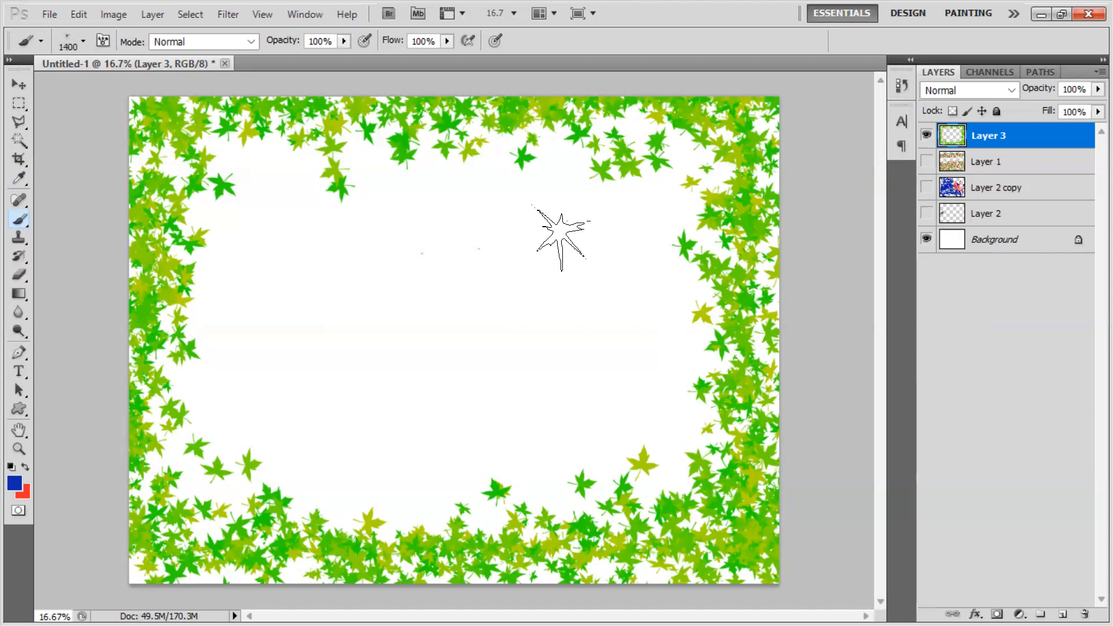
click(557, 218)
click(432, 253)
click(265, 235)
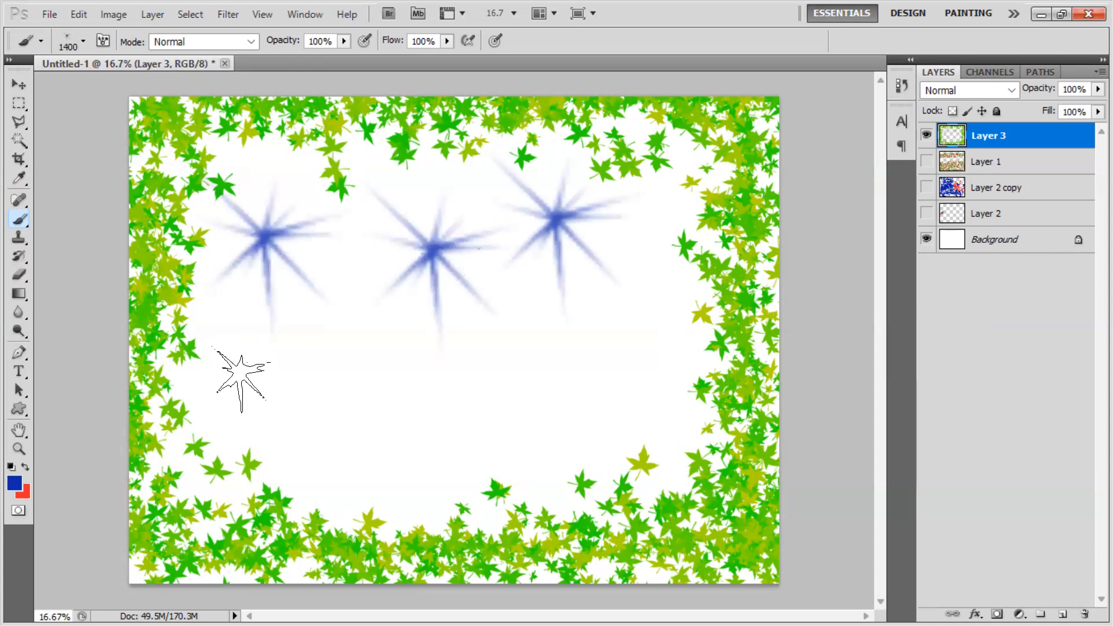
click(236, 365)
click(364, 460)
click(586, 449)
click(574, 334)
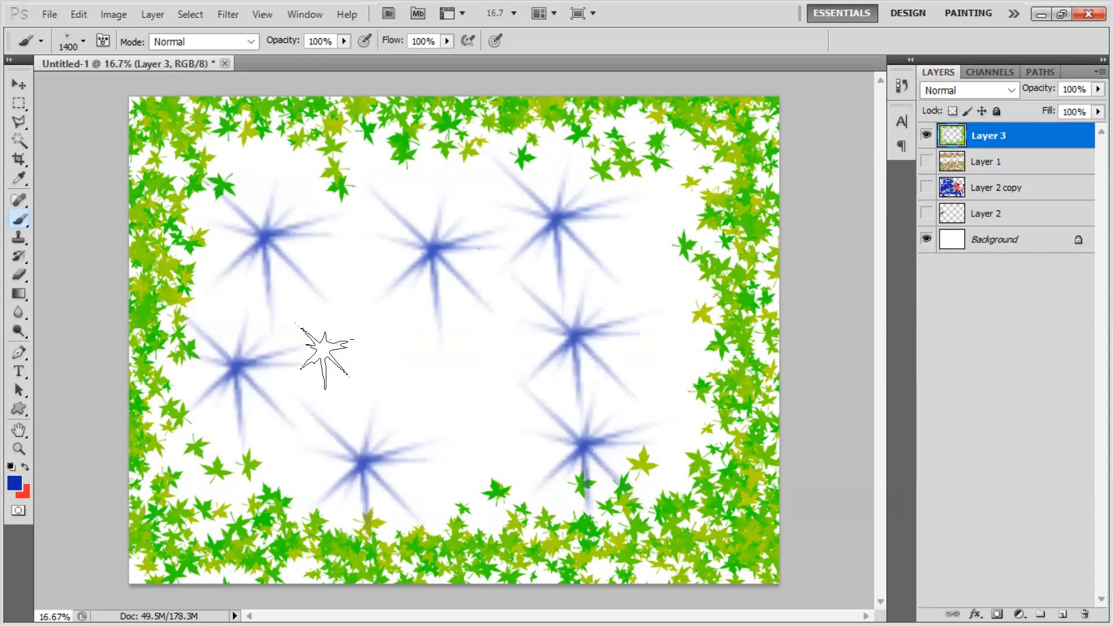
click(404, 354)
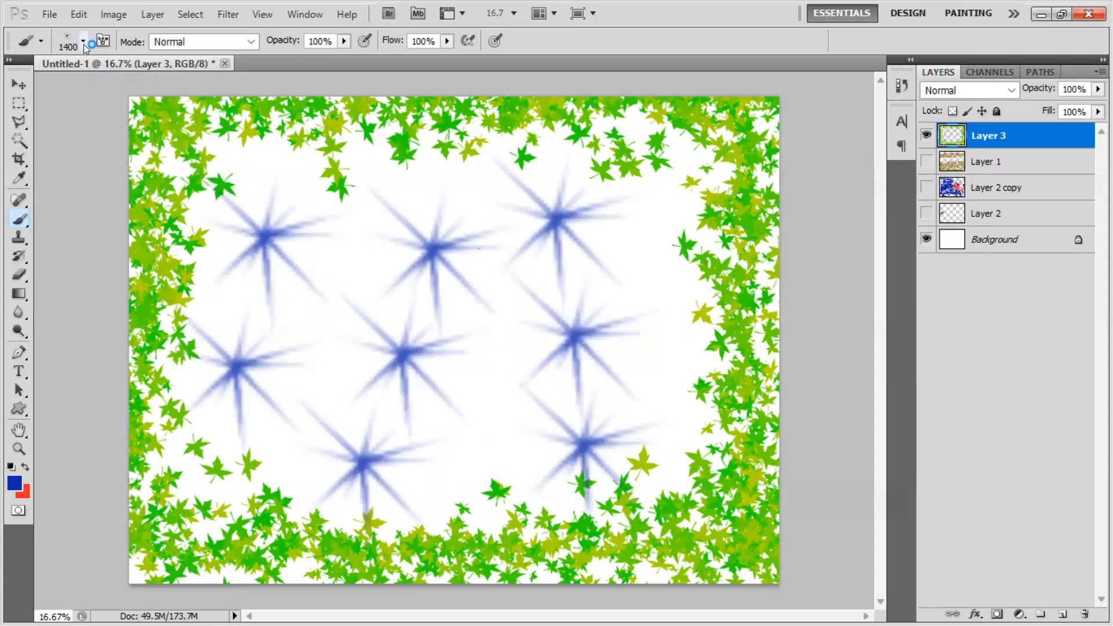
Step: Choose the 47 px dashed ring brush tip, enlarge it to 400 px and stamp six blue rings between the starbursts
click(83, 42)
click(57, 219)
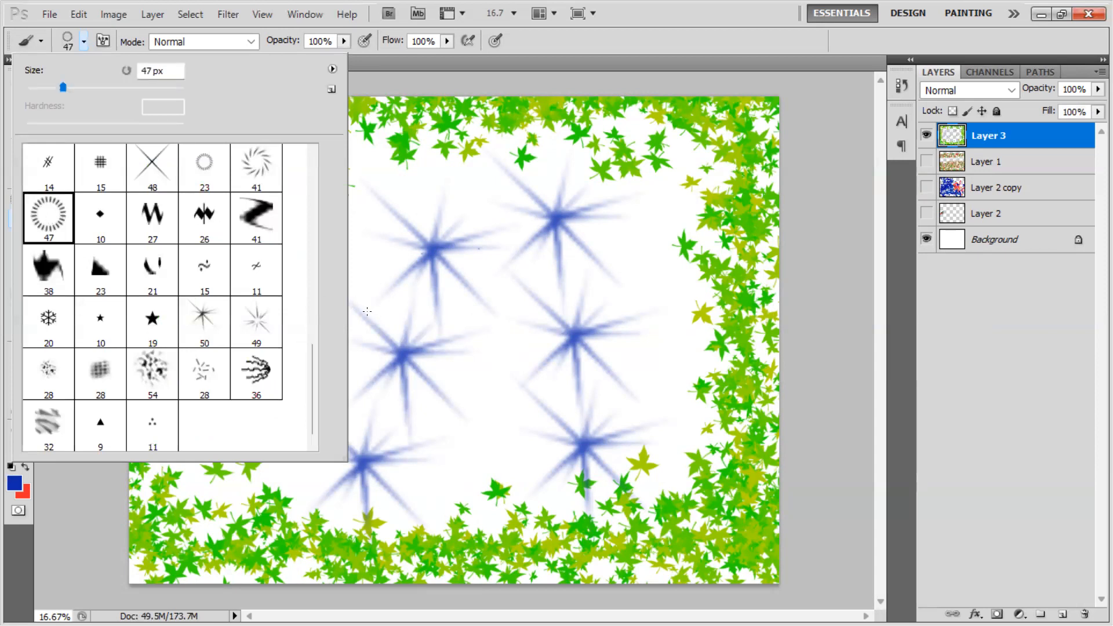
click(511, 341)
key(bracketright)
key(bracketright)
key(bracketright)
key(bracketright)
key(bracketright)
key(bracketright)
key(bracketright)
key(bracketright)
key(bracketright)
key(bracketright)
click(500, 354)
click(344, 271)
click(308, 355)
click(500, 426)
click(494, 204)
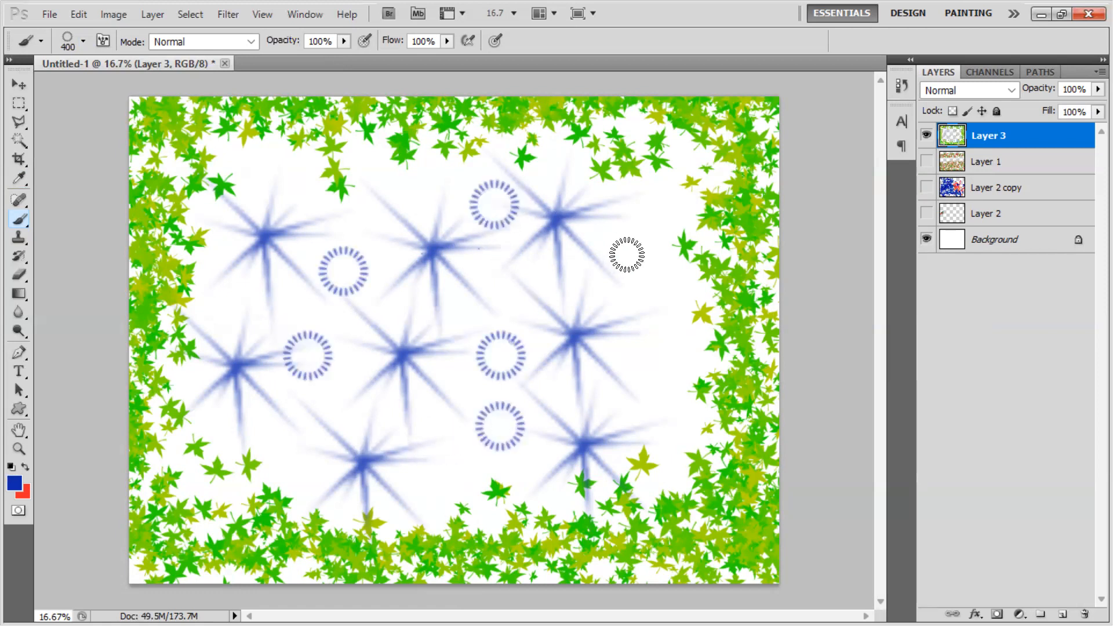
click(635, 244)
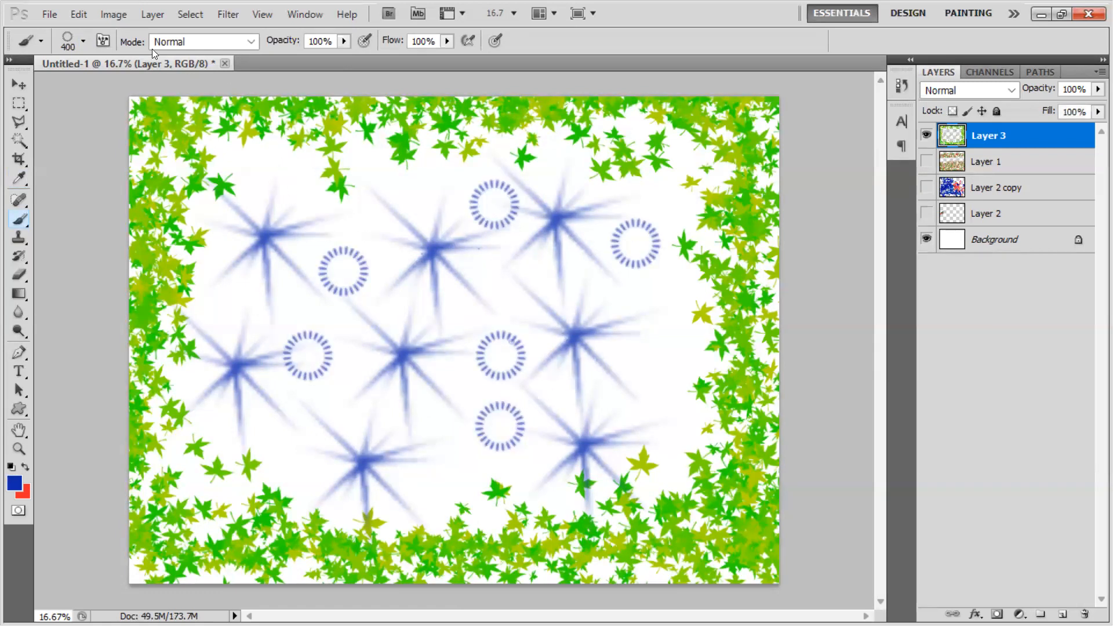
Step: Append the Basic Brushes set to the current brush presets
click(17, 219)
click(110, 219)
click(83, 41)
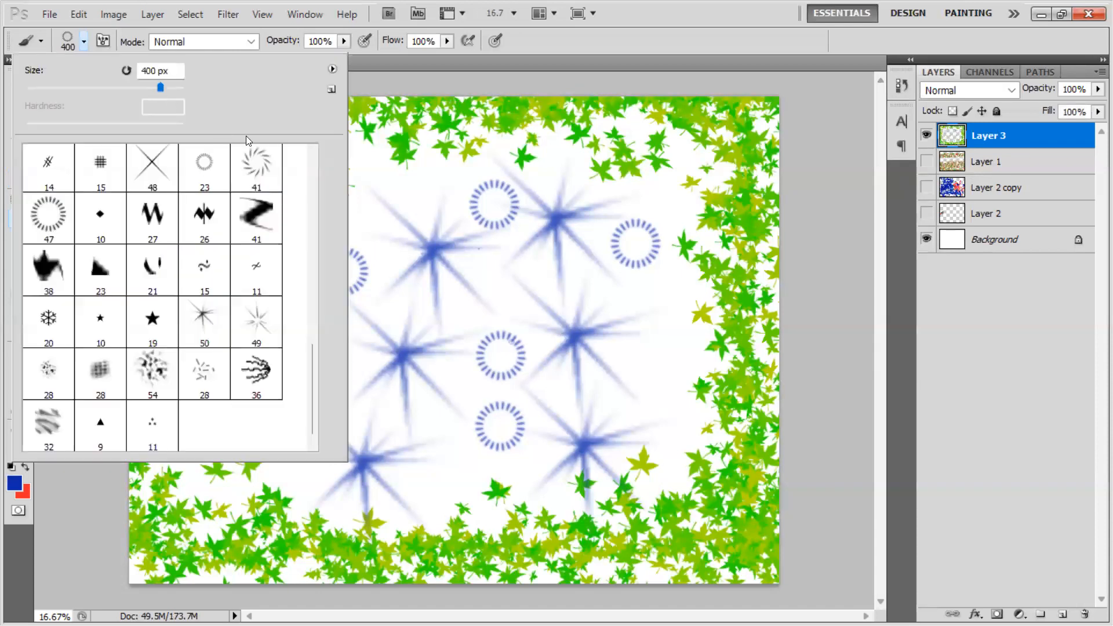
click(331, 69)
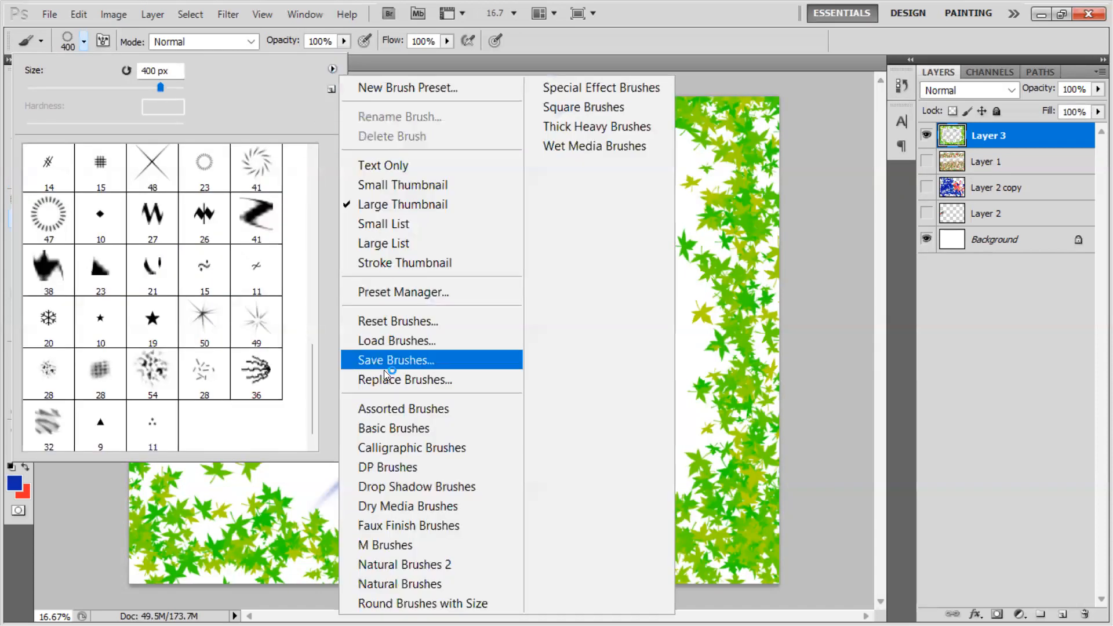
click(400, 429)
click(634, 254)
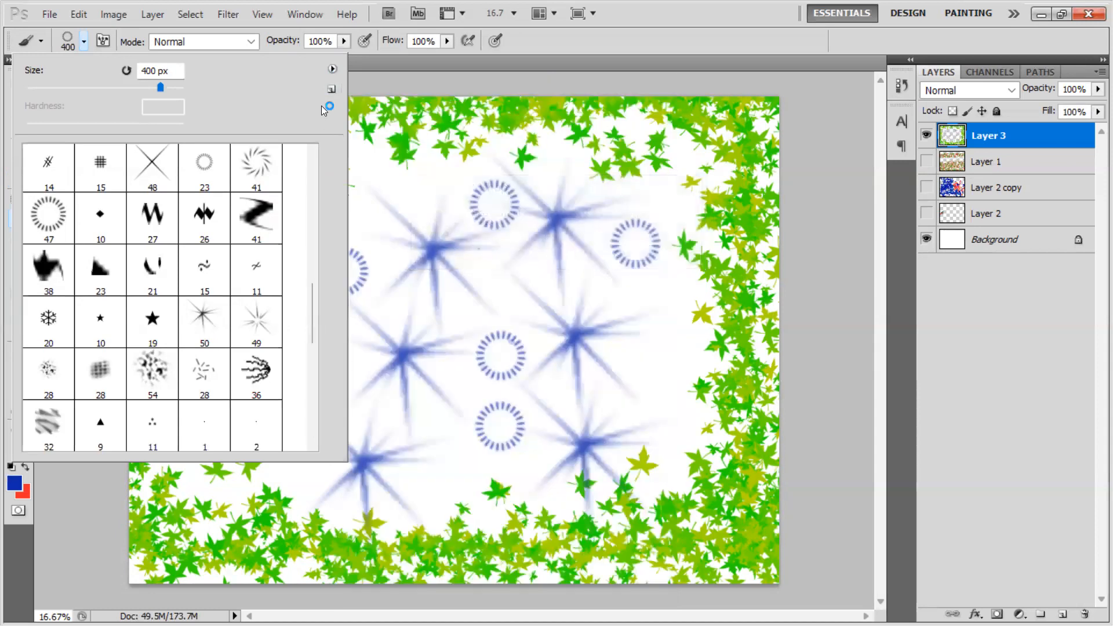
Step: Append the Calligraphic Brushes set to the current brush presets
click(328, 65)
click(369, 449)
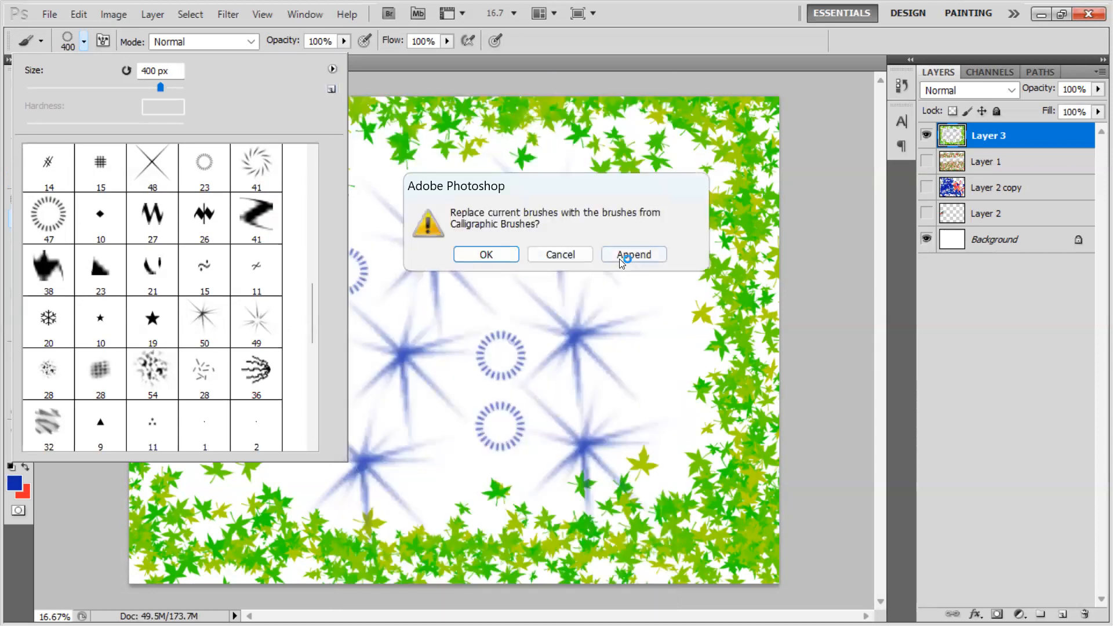
click(619, 258)
drag(312, 285, 313, 428)
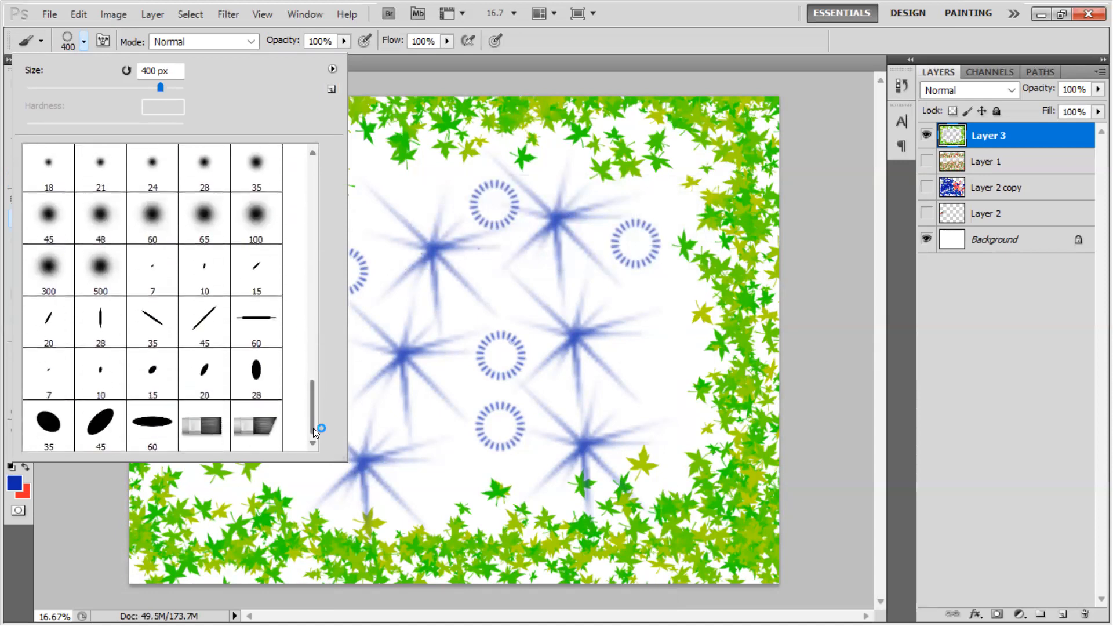
Step: Display the brush presets as small thumbnails
click(332, 67)
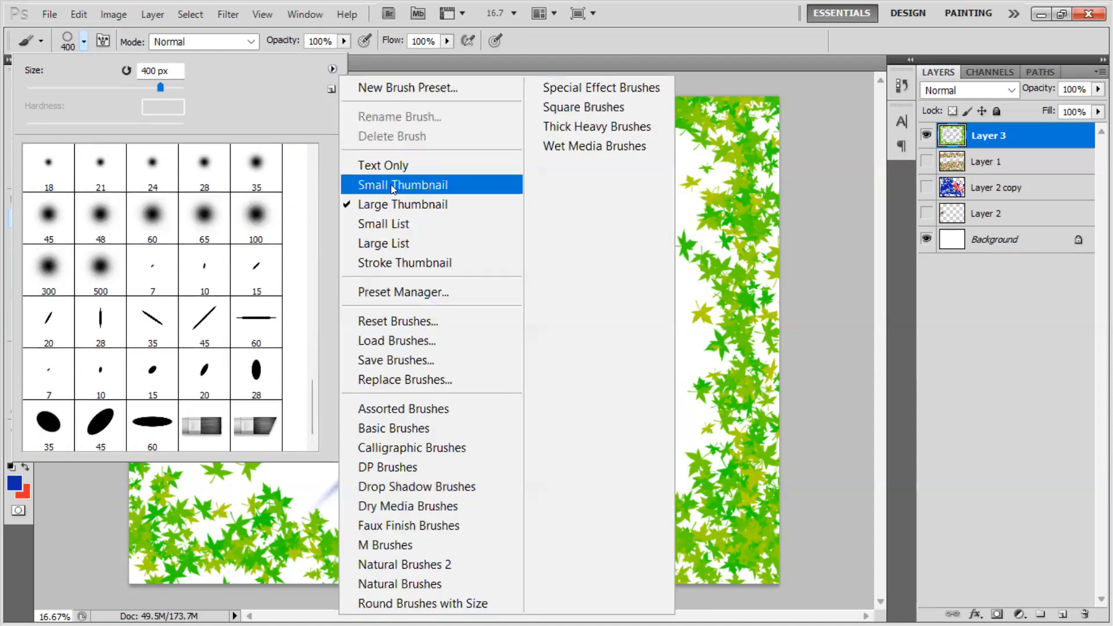
click(391, 184)
mouse_move(313, 259)
mouse_down()
mouse_move(317, 186)
mouse_move(308, 344)
mouse_up()
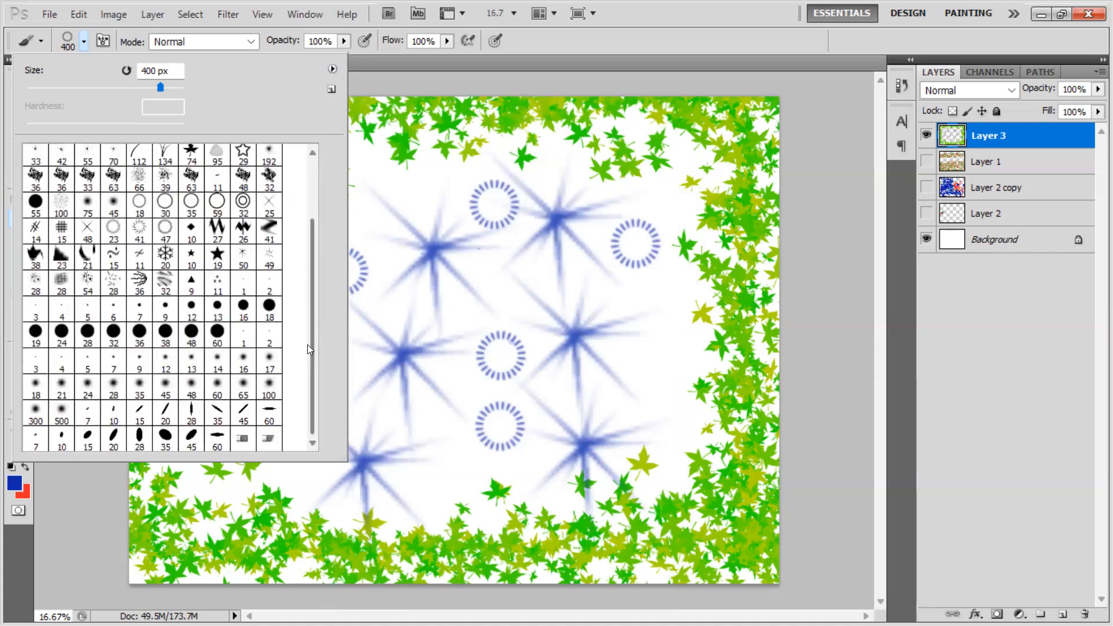
Step: Append the DP Brushes and Drop Shadow Brushes sets to the current brush presets
click(332, 68)
click(425, 472)
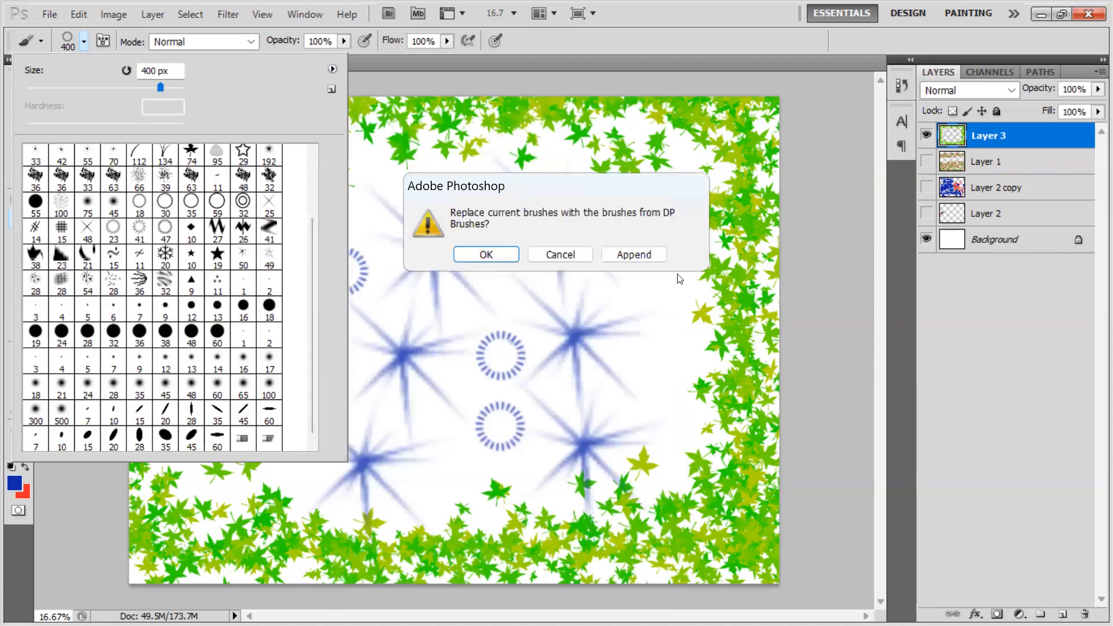
click(633, 254)
click(334, 67)
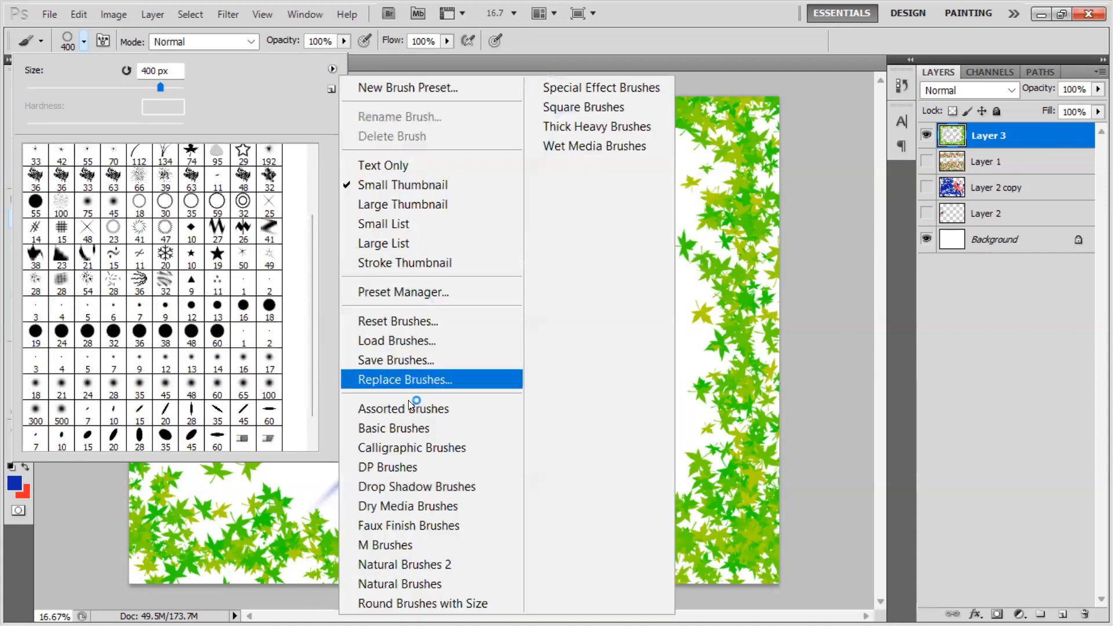
click(409, 487)
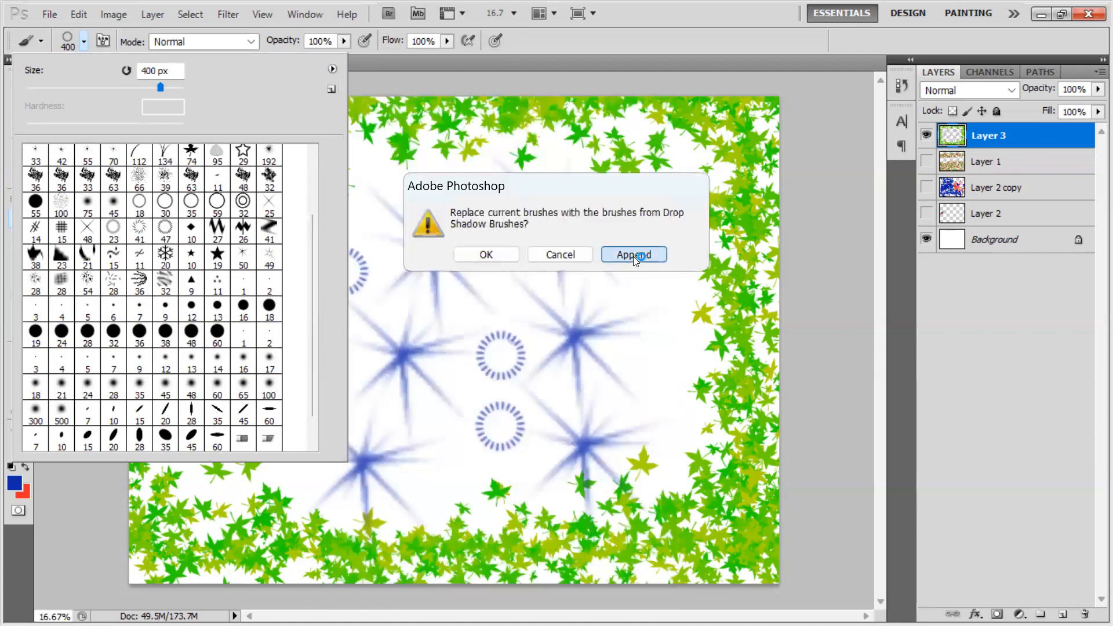
click(633, 255)
Step: Append the Dry Media Brushes set to the current brush presets and dismiss the preset list
click(332, 69)
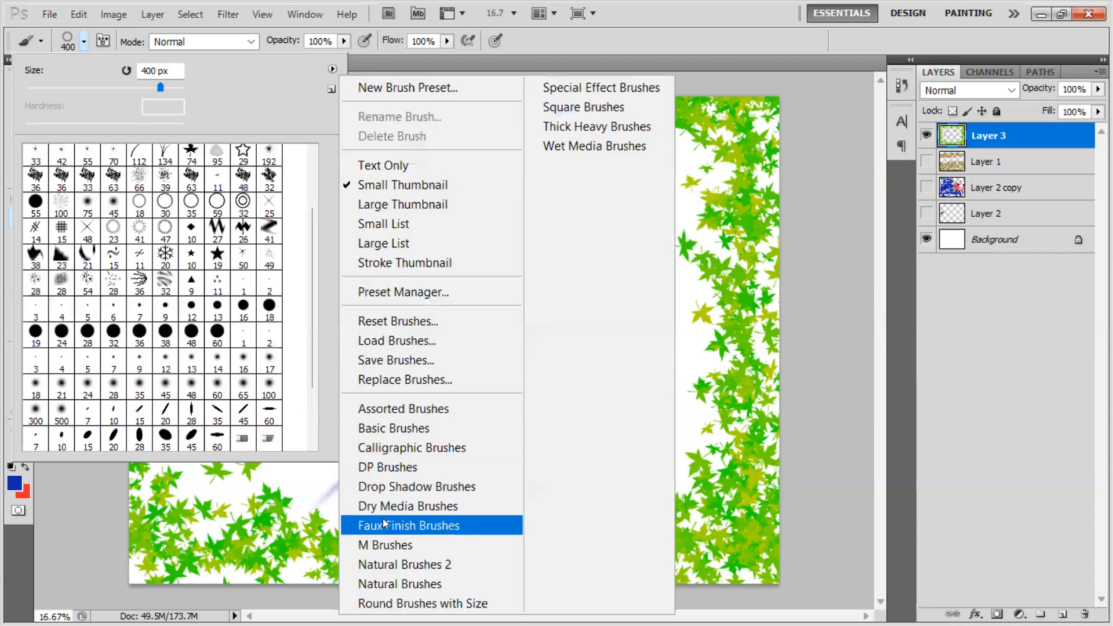
click(386, 502)
click(633, 255)
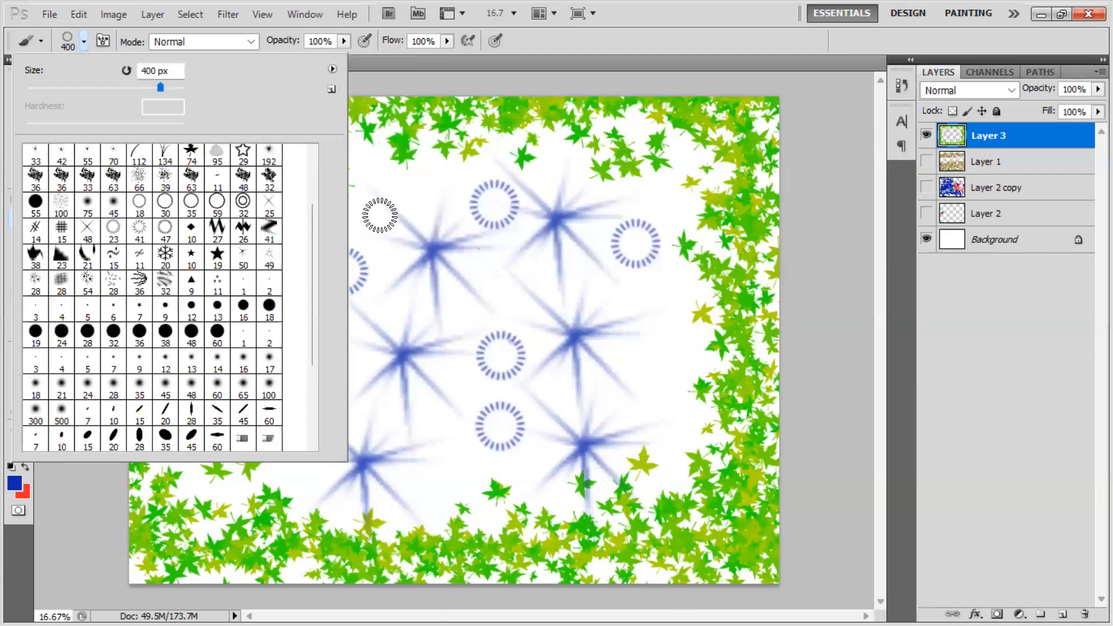
mouse_move(310, 236)
mouse_down()
mouse_move(313, 174)
mouse_move(308, 403)
mouse_up()
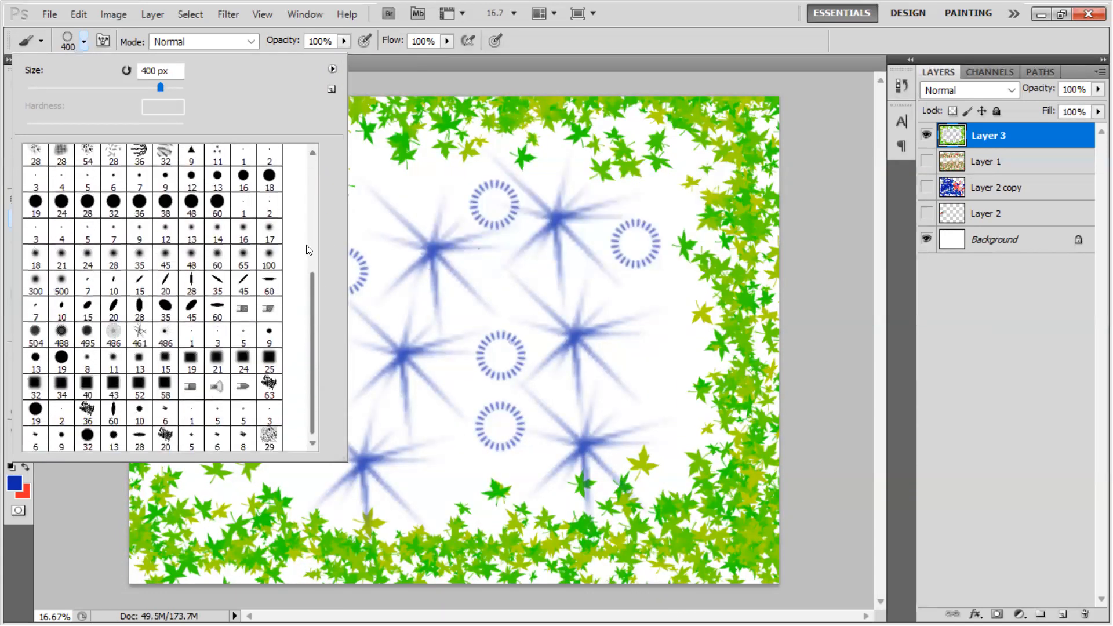
drag(306, 249, 301, 165)
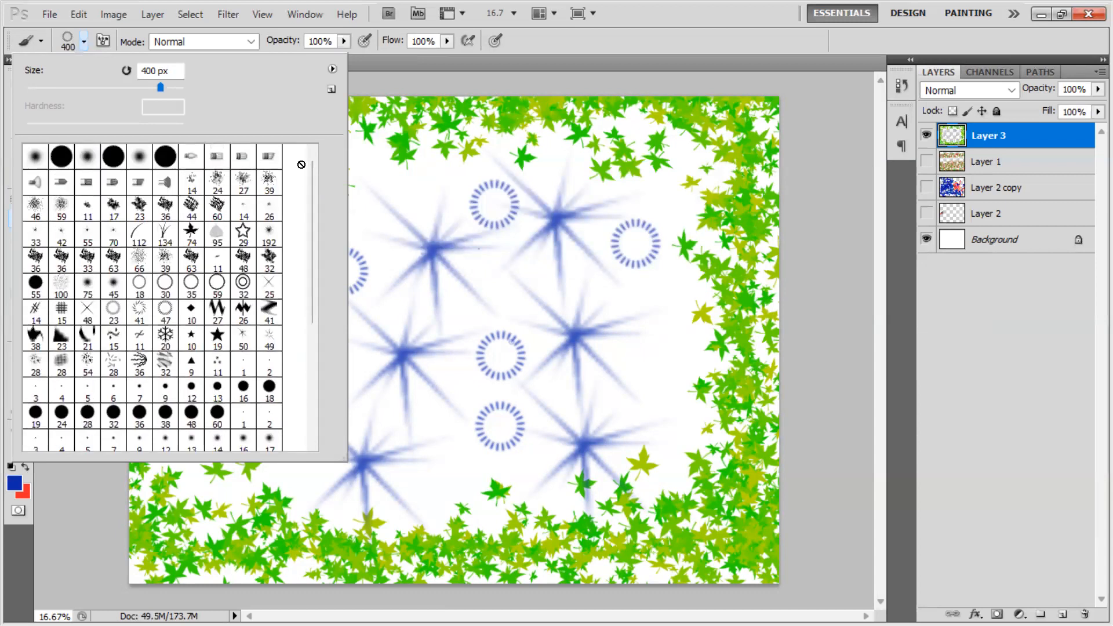
click(571, 541)
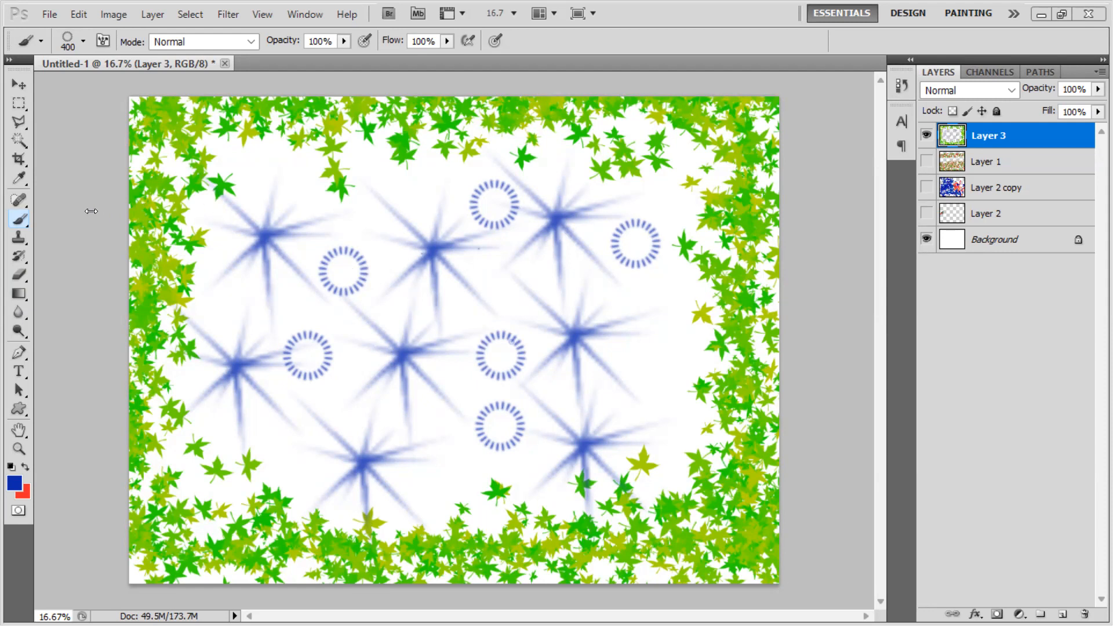
Step: Append the Round Brushes with Size set to the current brush presets
click(20, 218)
click(57, 216)
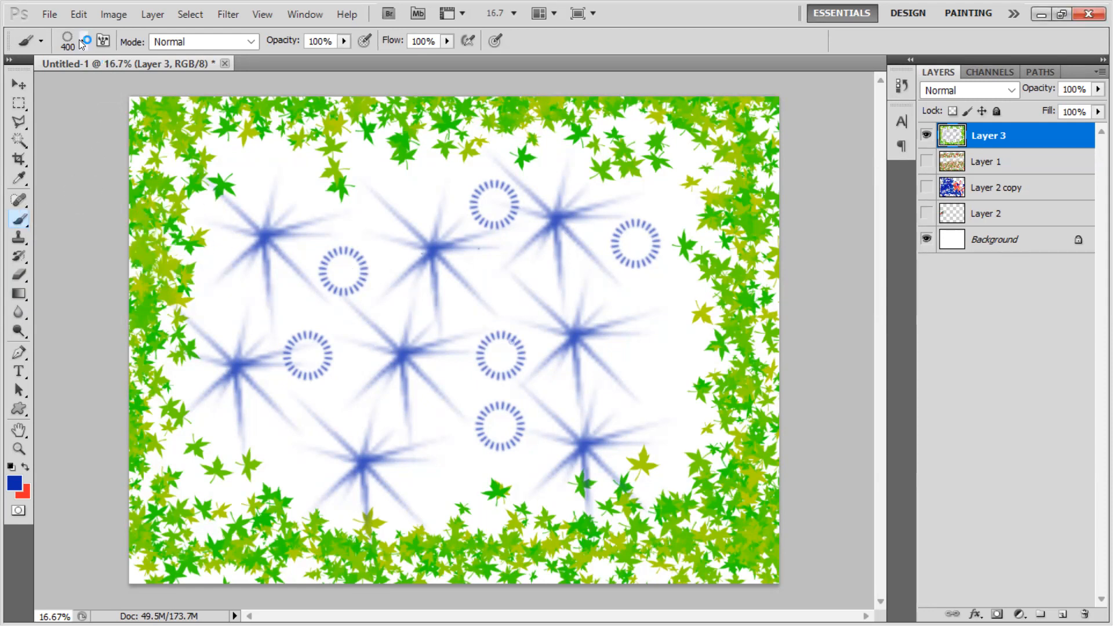
click(83, 41)
scroll(310, 204, down, 2)
scroll(328, 105, down, 3)
click(331, 68)
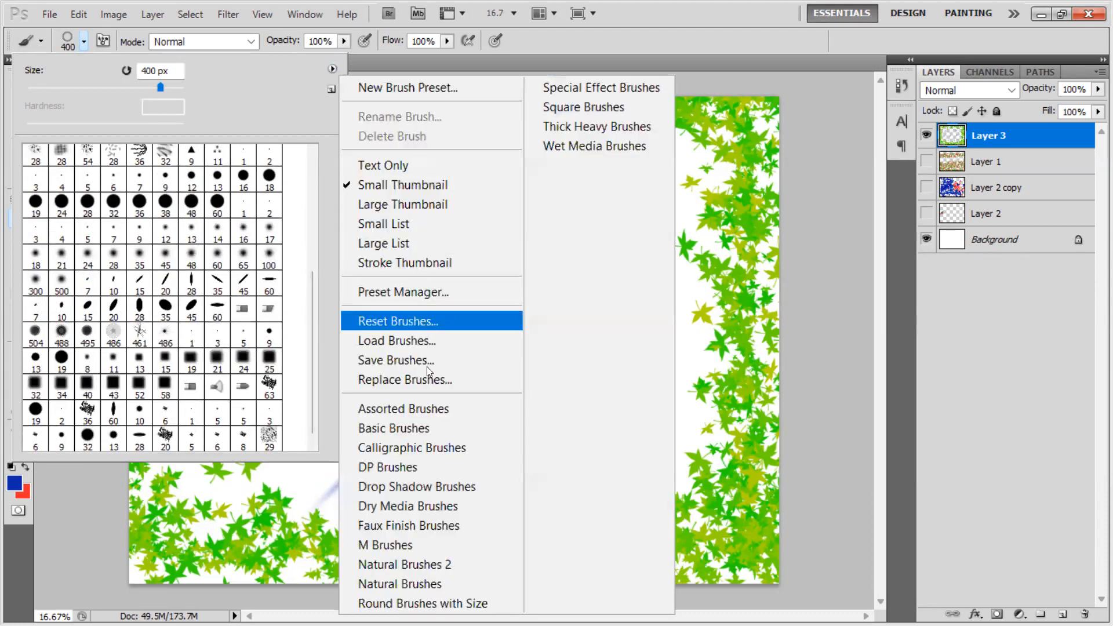
click(444, 606)
click(642, 253)
drag(312, 348, 311, 398)
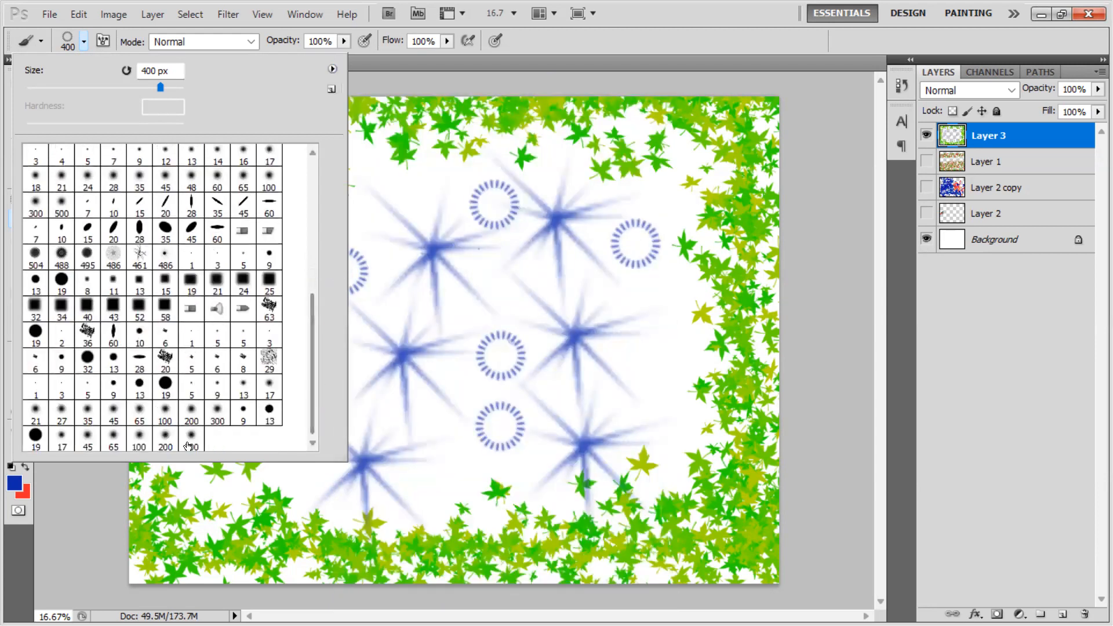
Step: Append the Natural Brushes set to the current brush presets and dismiss the preset list
click(332, 69)
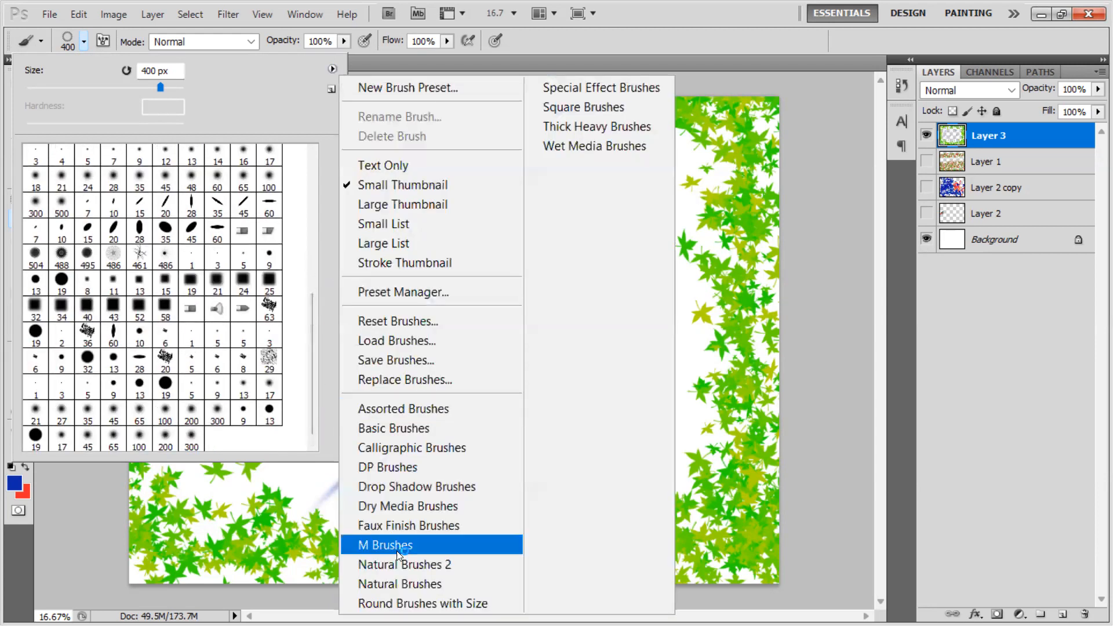
click(389, 586)
click(635, 253)
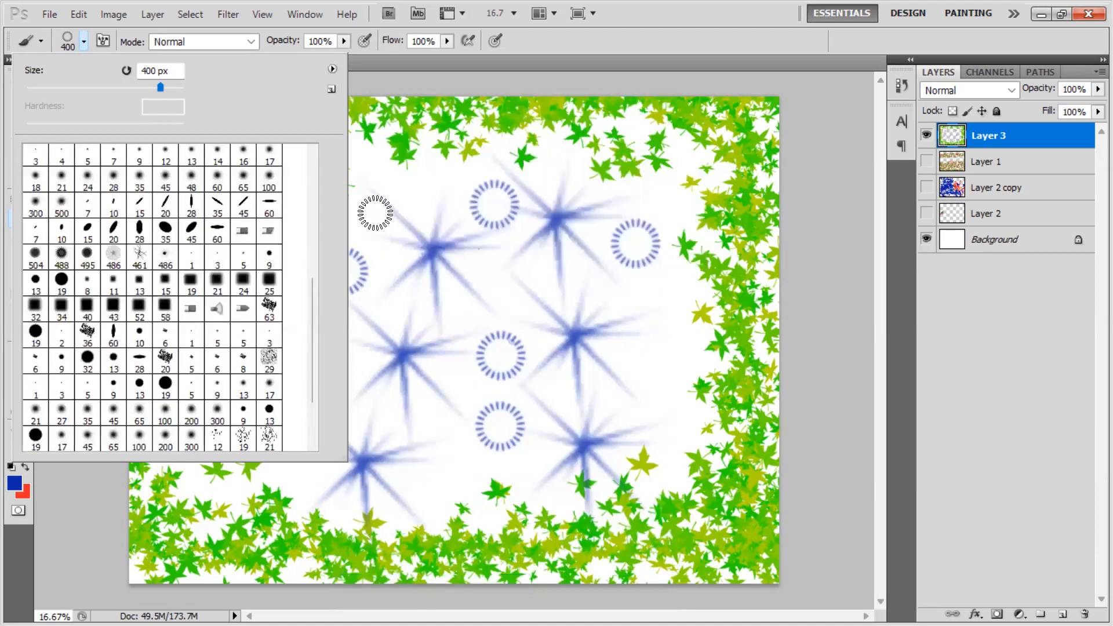
mouse_move(312, 303)
mouse_down()
mouse_move(302, 219)
mouse_move(305, 349)
mouse_move(316, 168)
mouse_up()
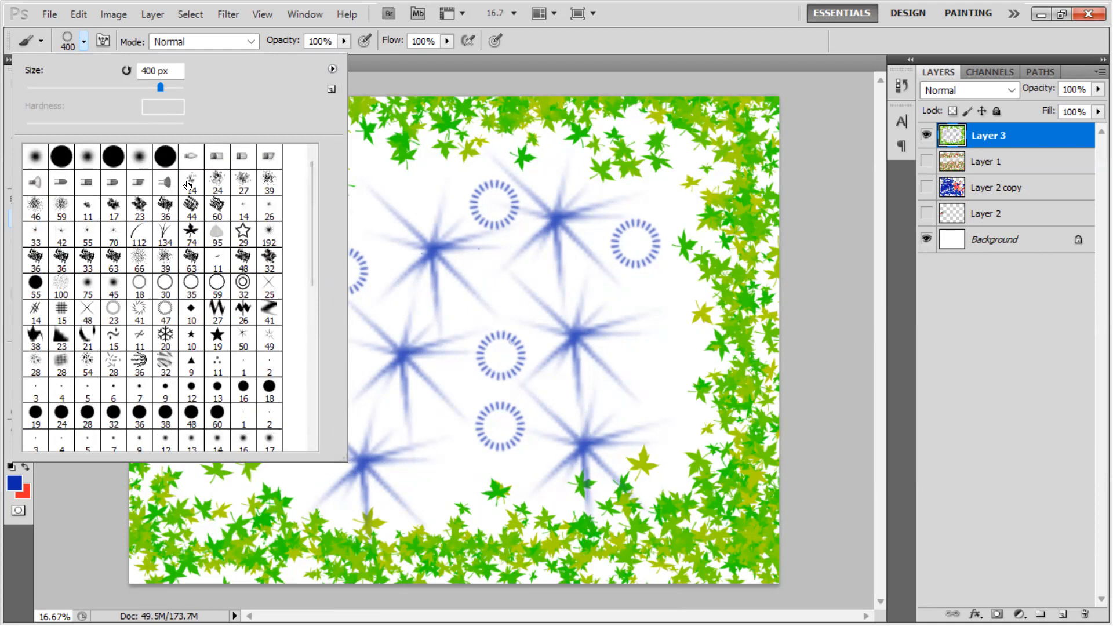
click(406, 221)
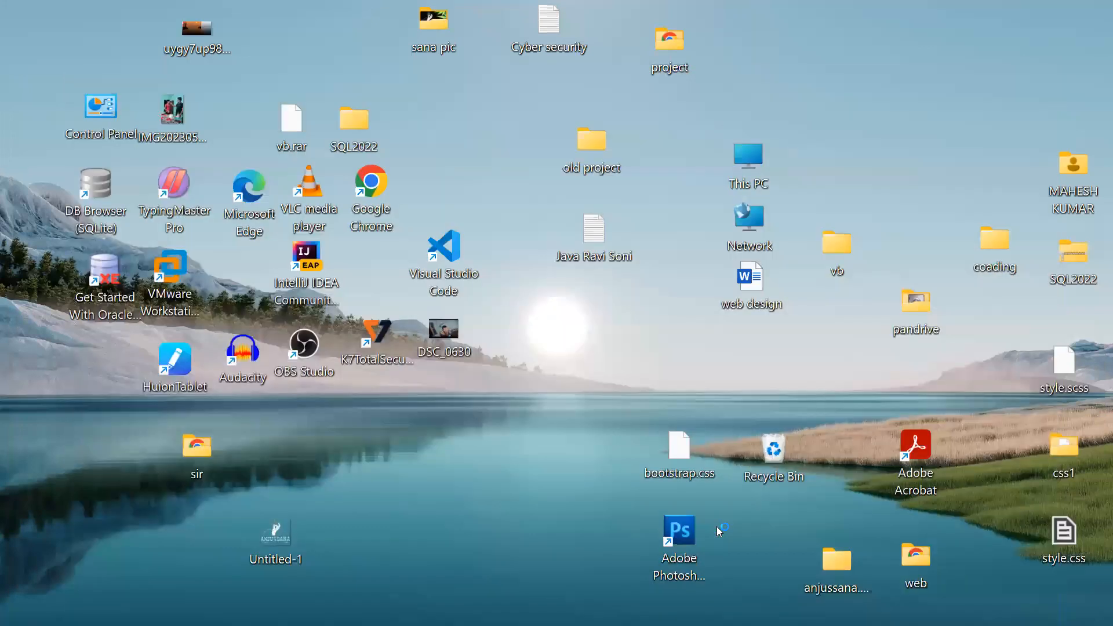
Step: Switch to Google Chrome and enter "smoke brush" as the start of a web search
click(551, 601)
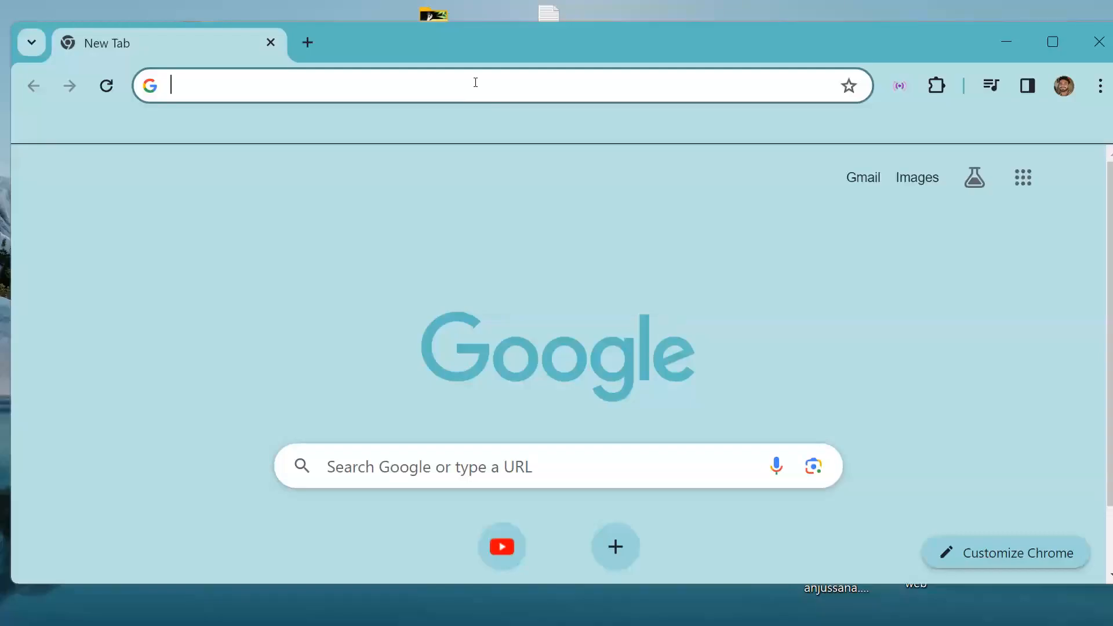
click(301, 88)
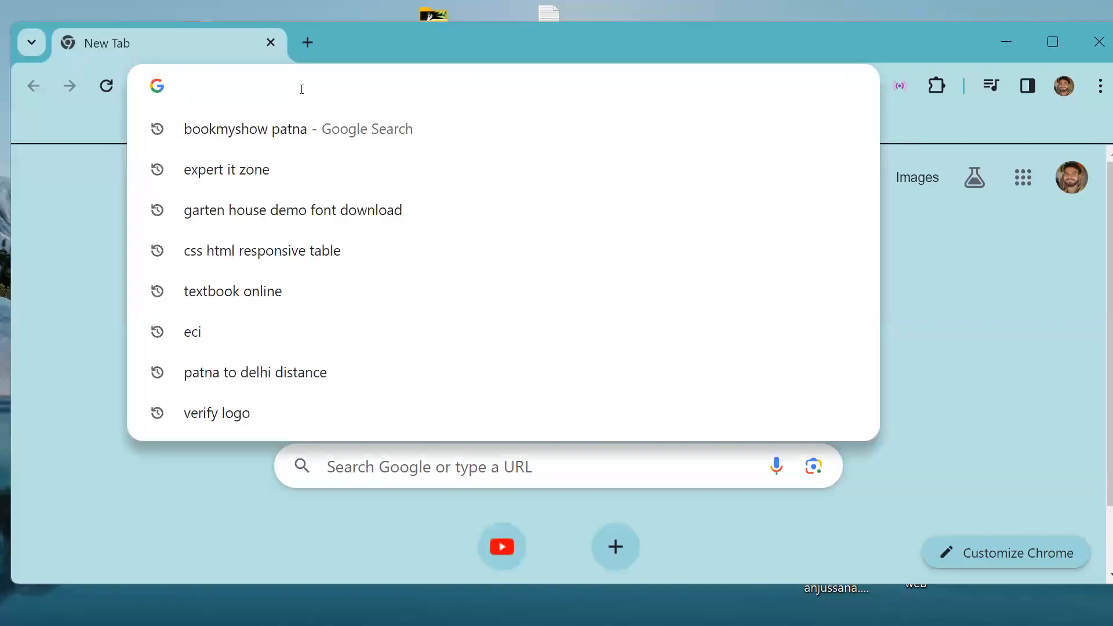
text(smoke brush )
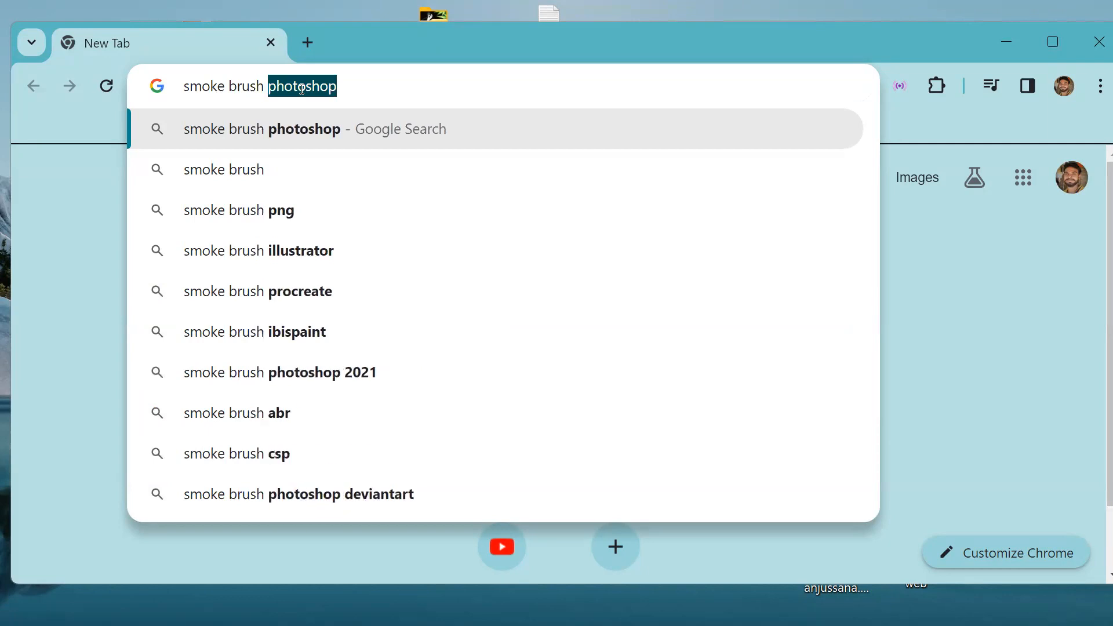
text(too)
key(BackSpace)
key(BackSpace)
key(BackSpace)
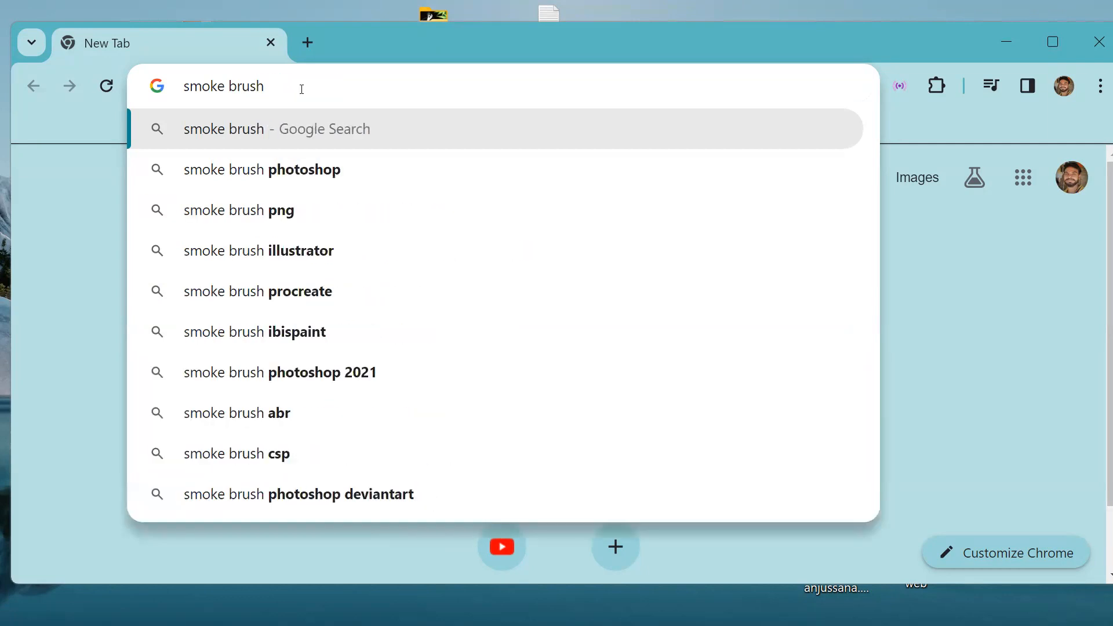
text(tool)
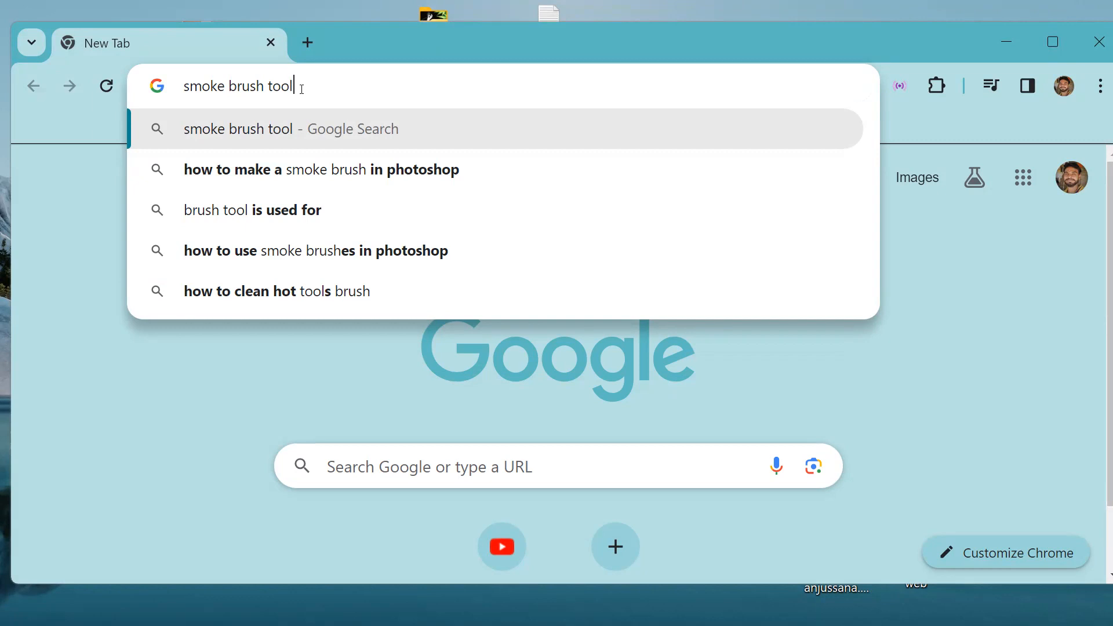
key(BackSpace)
key(BackSpace)
key(BackSpace)
key(BackSpace)
Step: Search for "adobe photoshop smoke brush download" and open Brusheezy's Smoke Free Brushes result
text(d)
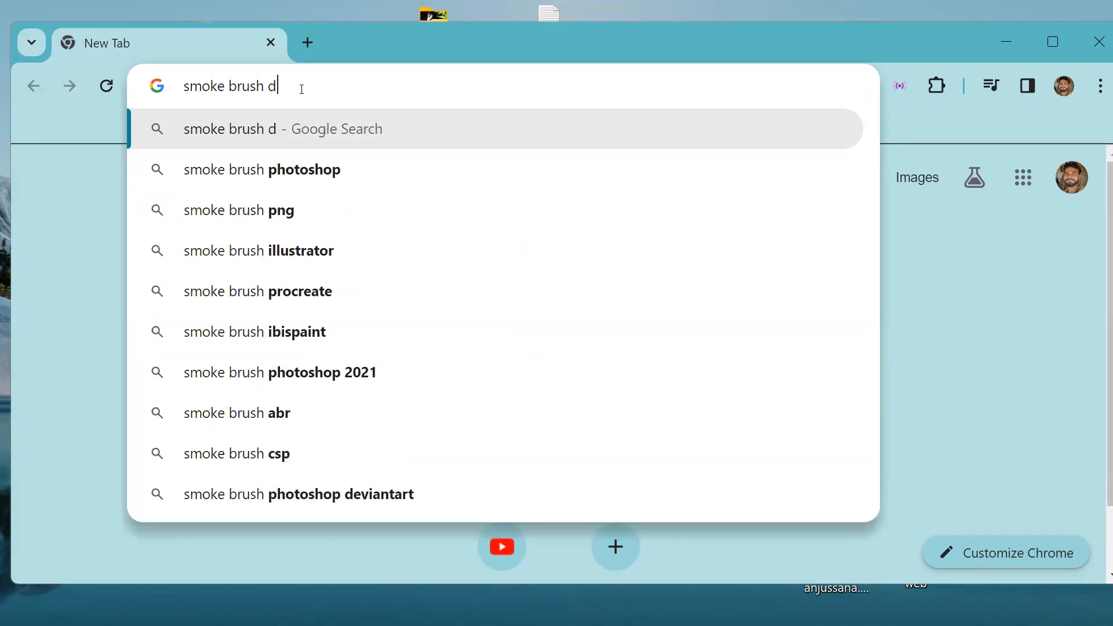
text(o)
text(wn)
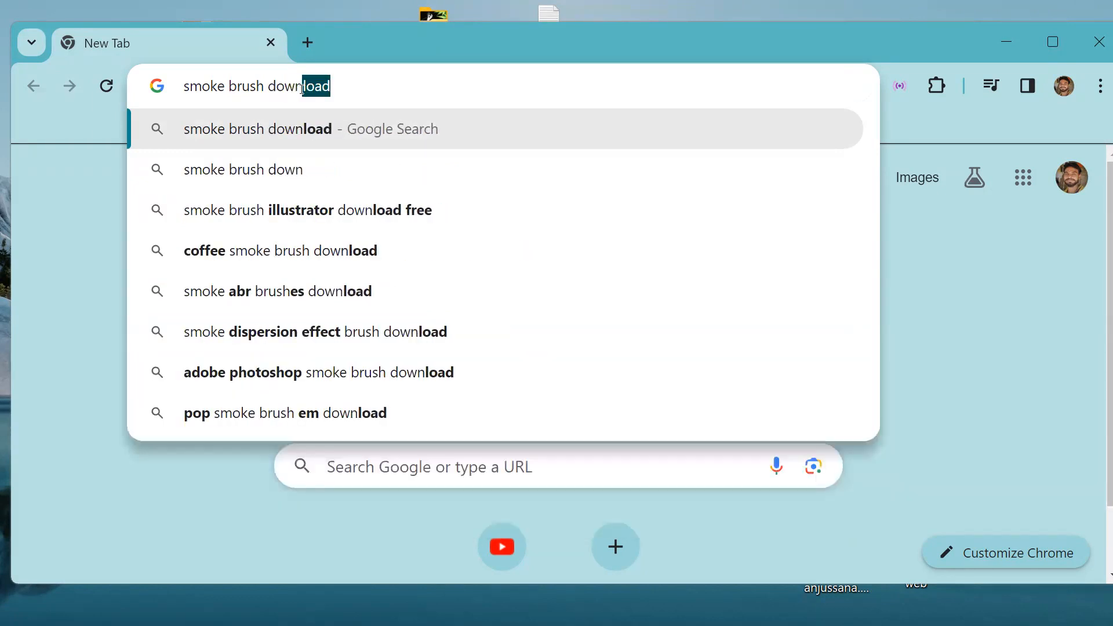
text(lpad)
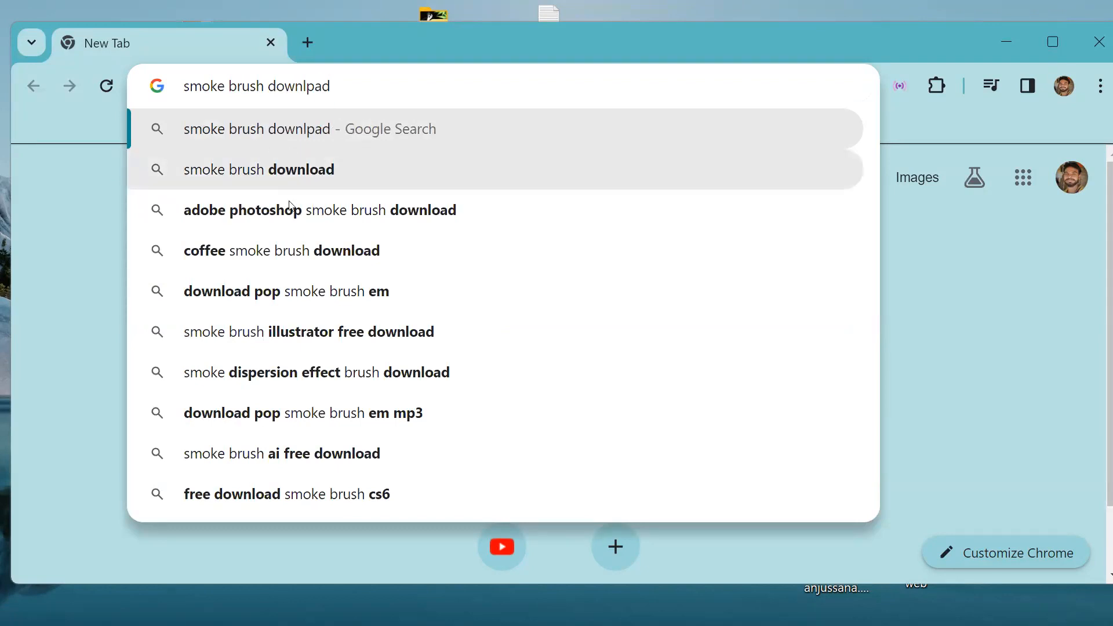
click(221, 210)
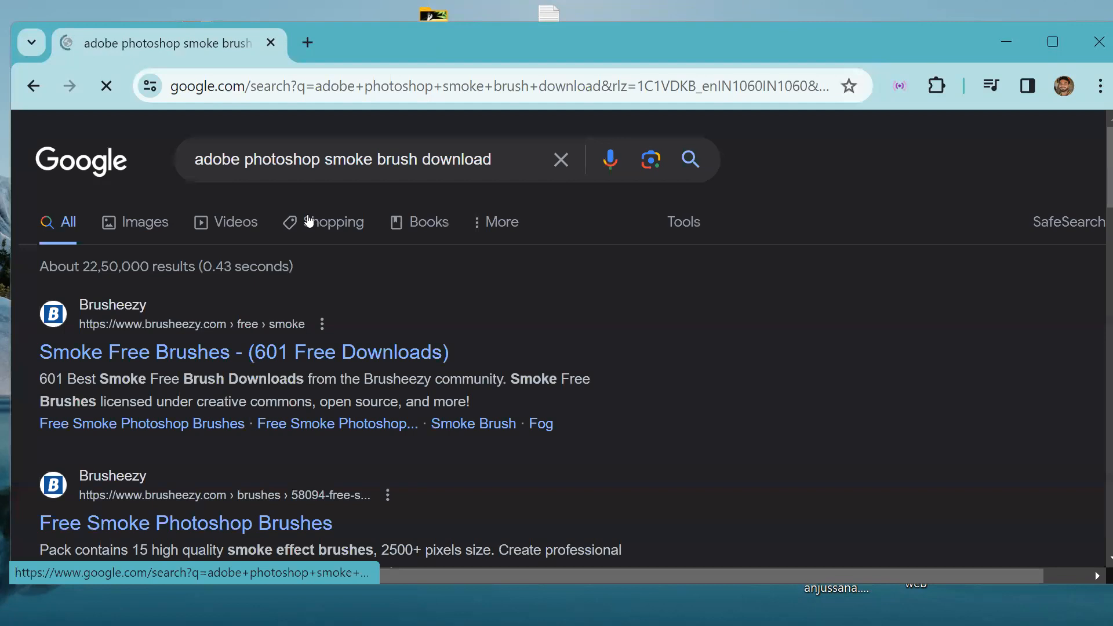
click(296, 356)
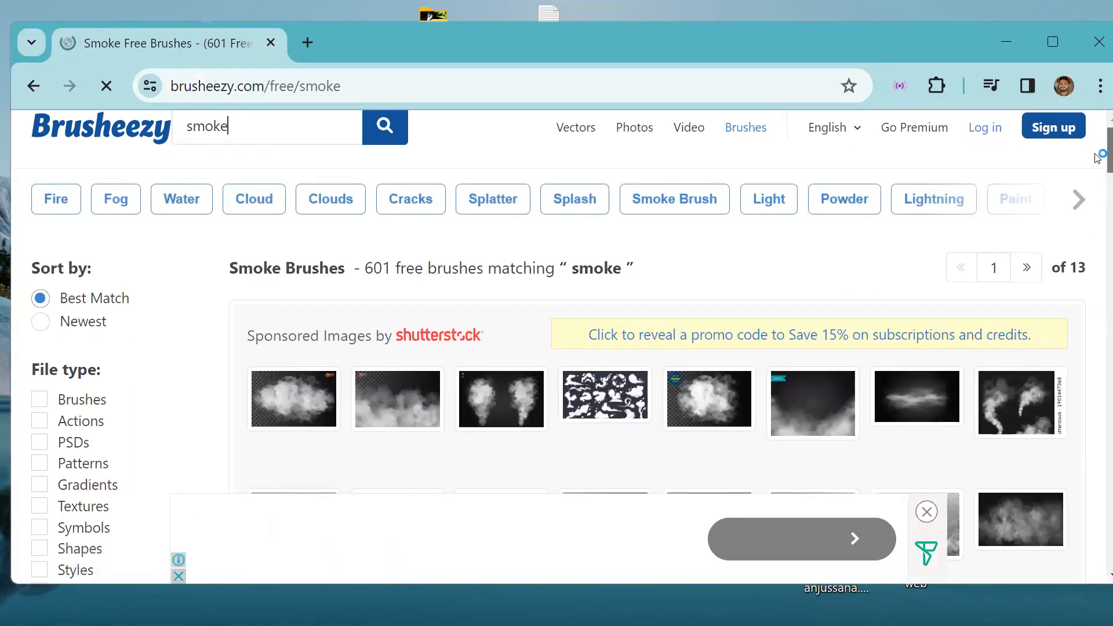
Step: Examine the smoke brush packs offered on the Brusheezy results page
scroll(1097, 157, down, 5)
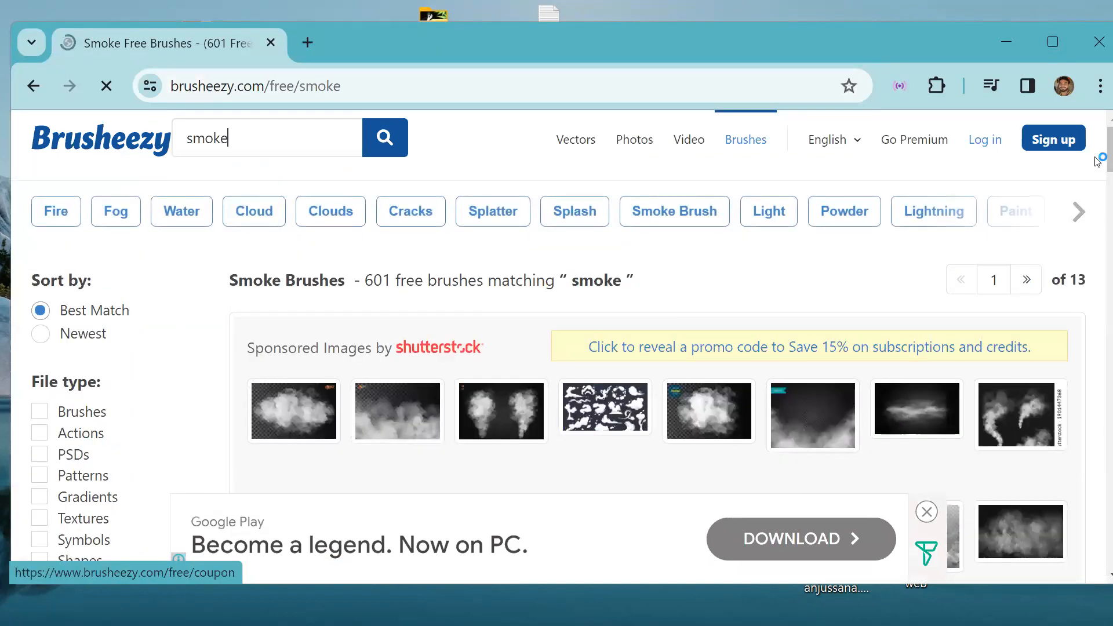
scroll(1095, 194, down, 8)
scroll(1096, 203, down, 3)
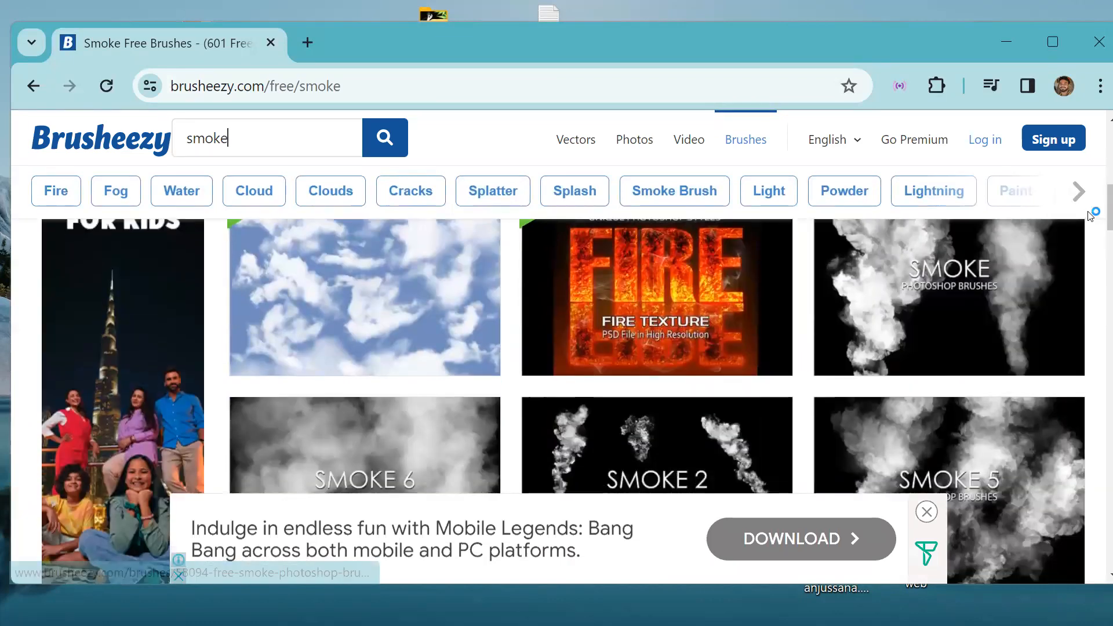
scroll(1097, 232, down, 5)
scroll(1097, 252, down, 2)
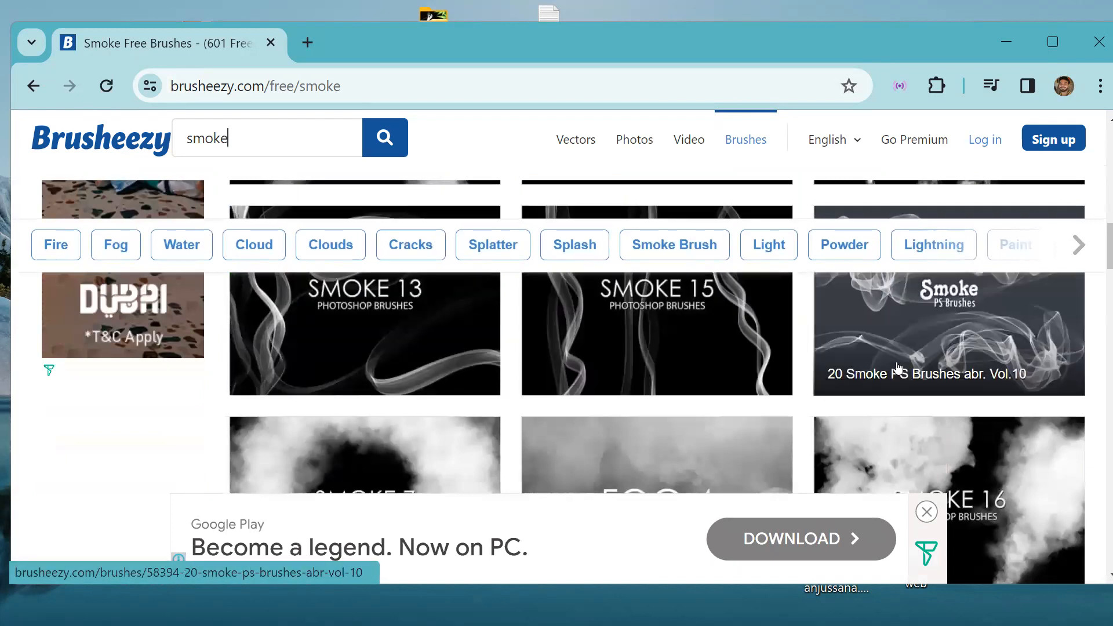
scroll(1097, 267, down, 2)
scroll(1097, 268, down, 5)
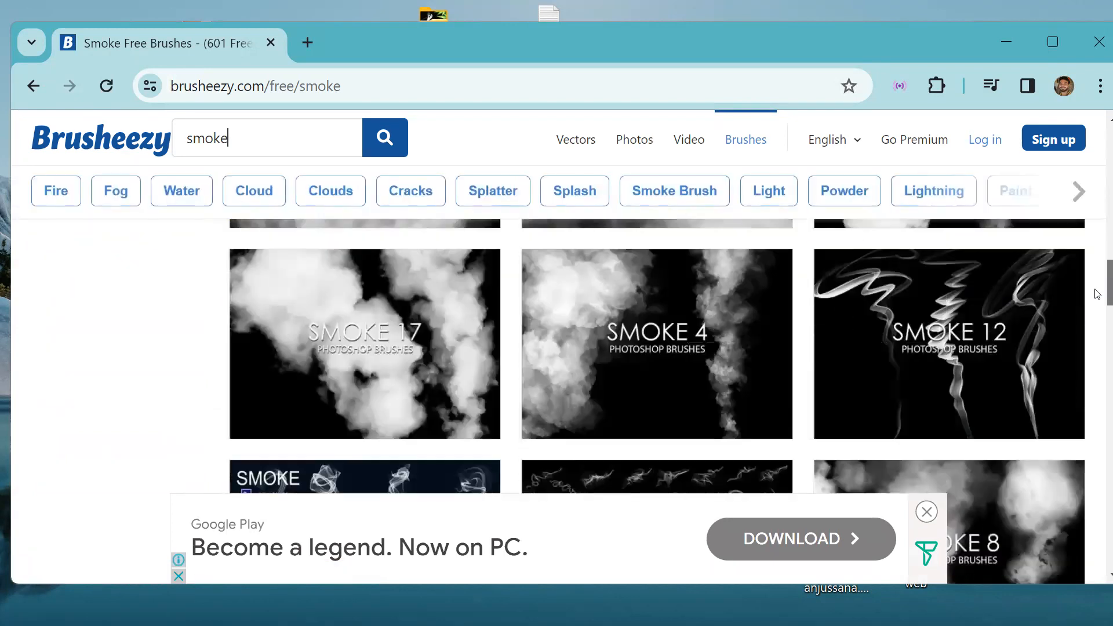
scroll(1029, 349, up, 1)
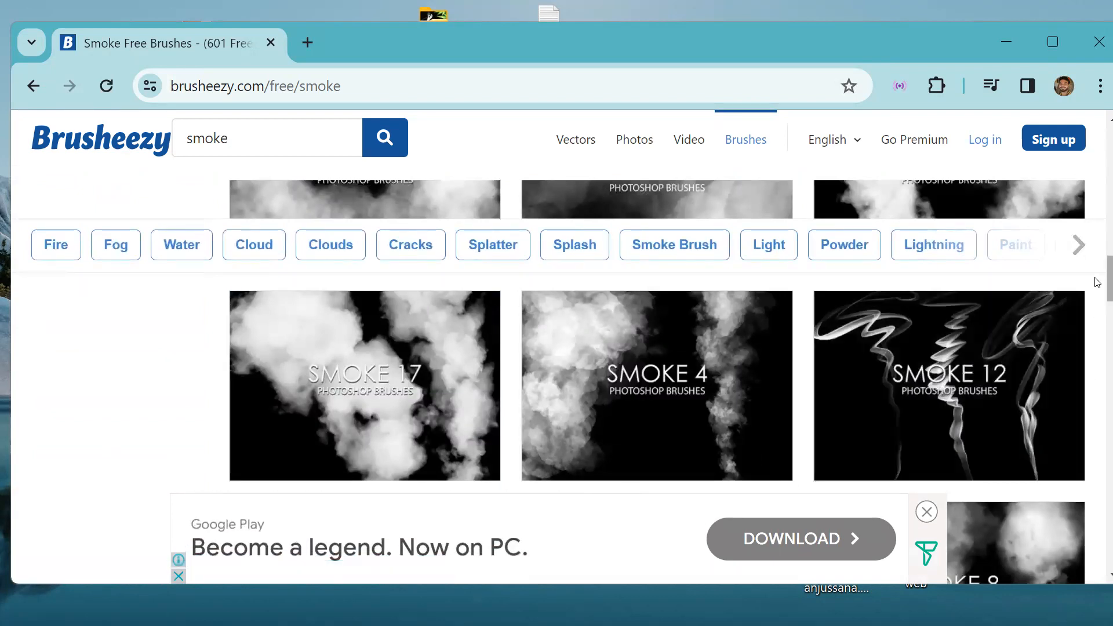
scroll(1098, 320, down, 5)
scroll(1097, 330, down, 8)
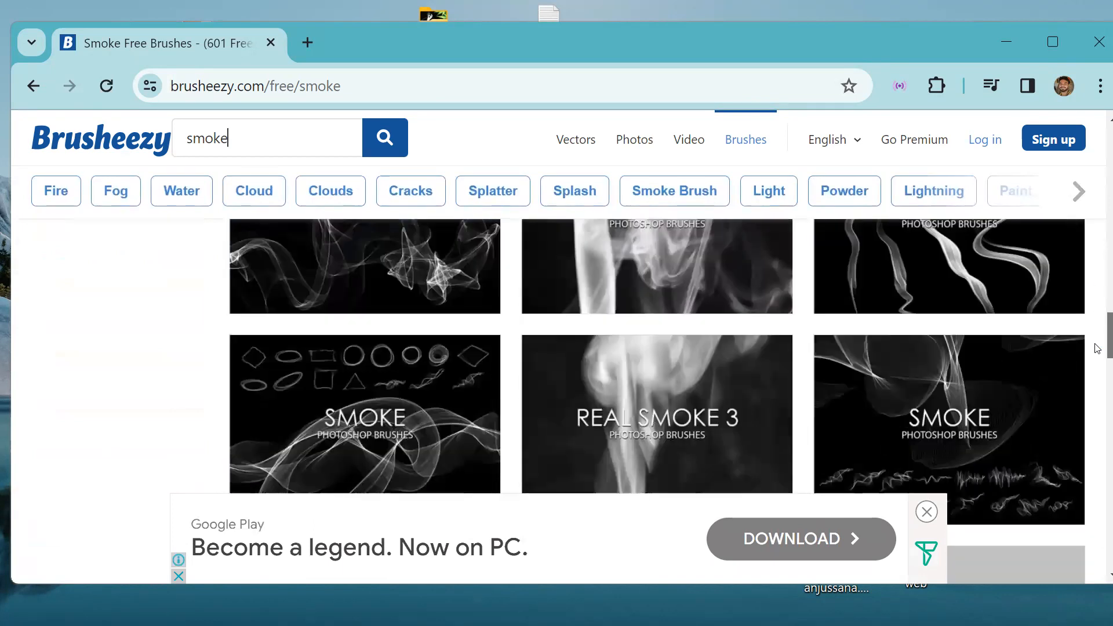
scroll(1097, 316, up, 4)
scroll(1097, 308, up, 6)
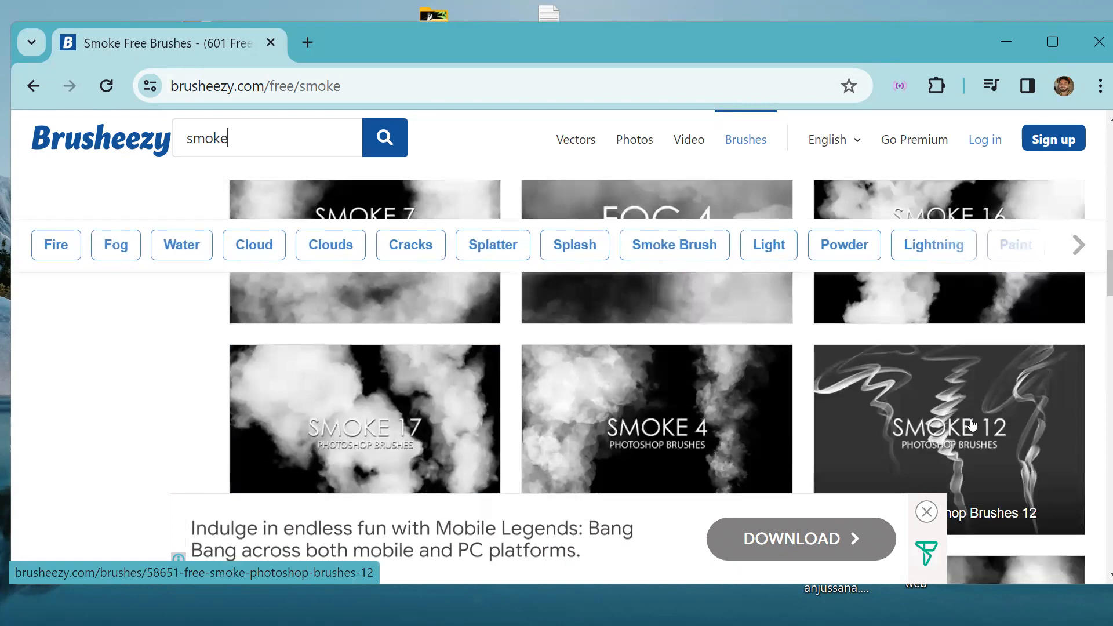
Step: Download the Free Smoke Photoshop Brushes 12 pack from Brusheezy and close the download overlay
click(931, 418)
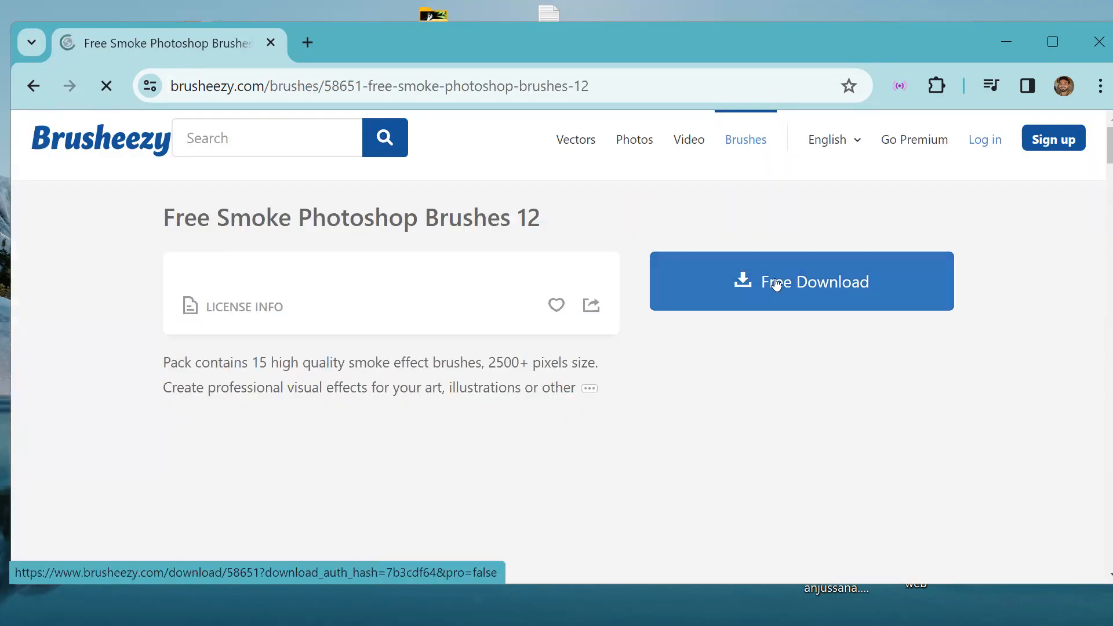
click(777, 284)
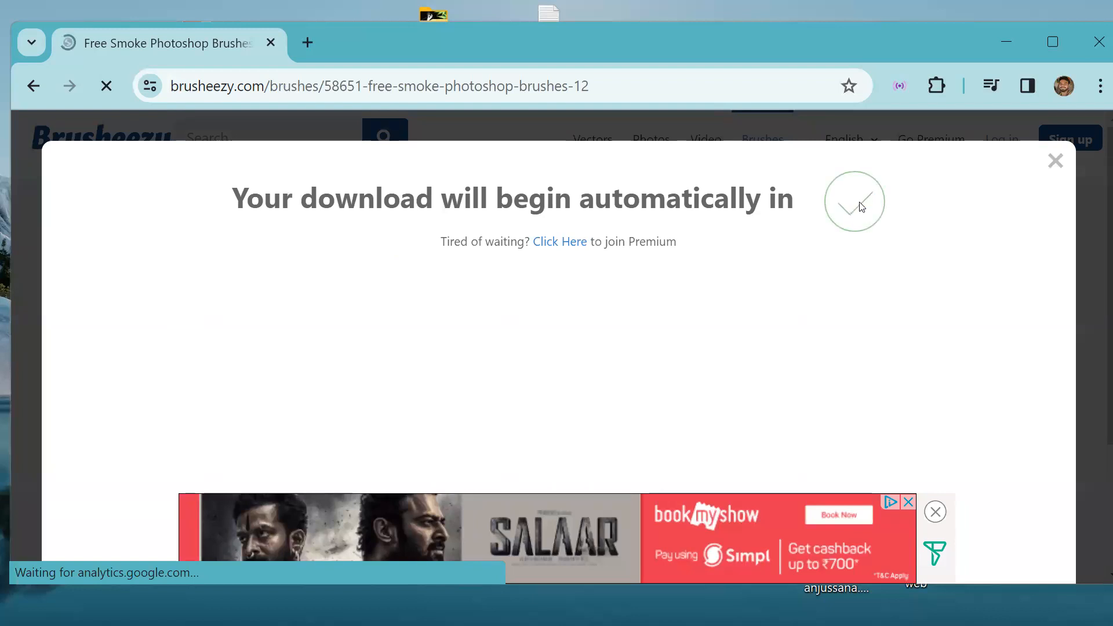
click(1055, 162)
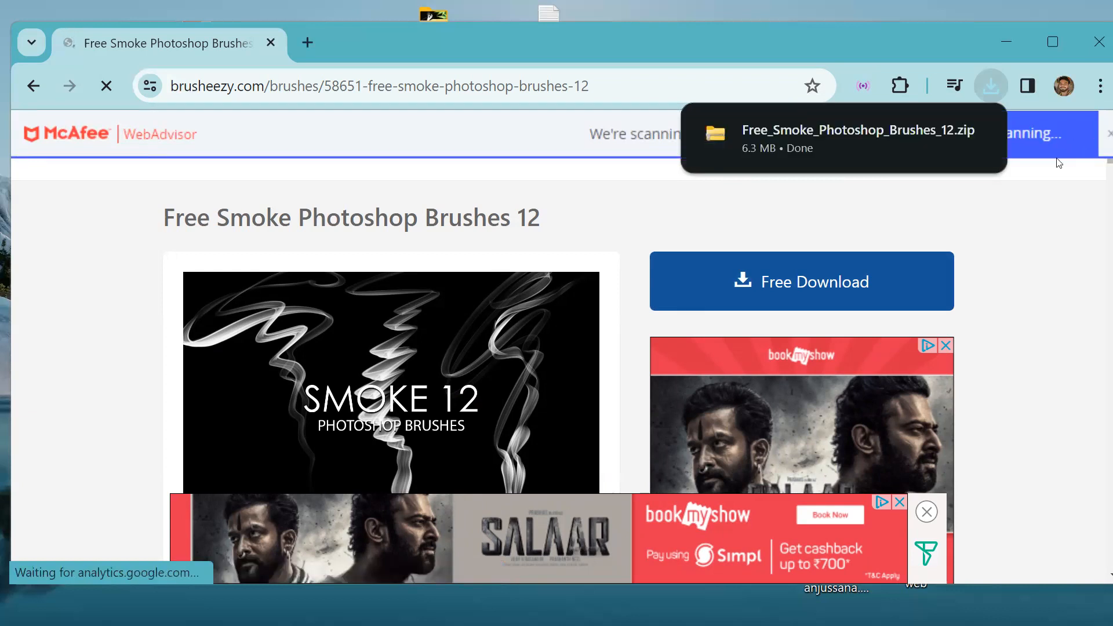
Step: Extract the downloaded Free_Smoke_Photoshop_Brushes_12 archive to its default folder in Downloads and close the File Explorer window
click(935, 133)
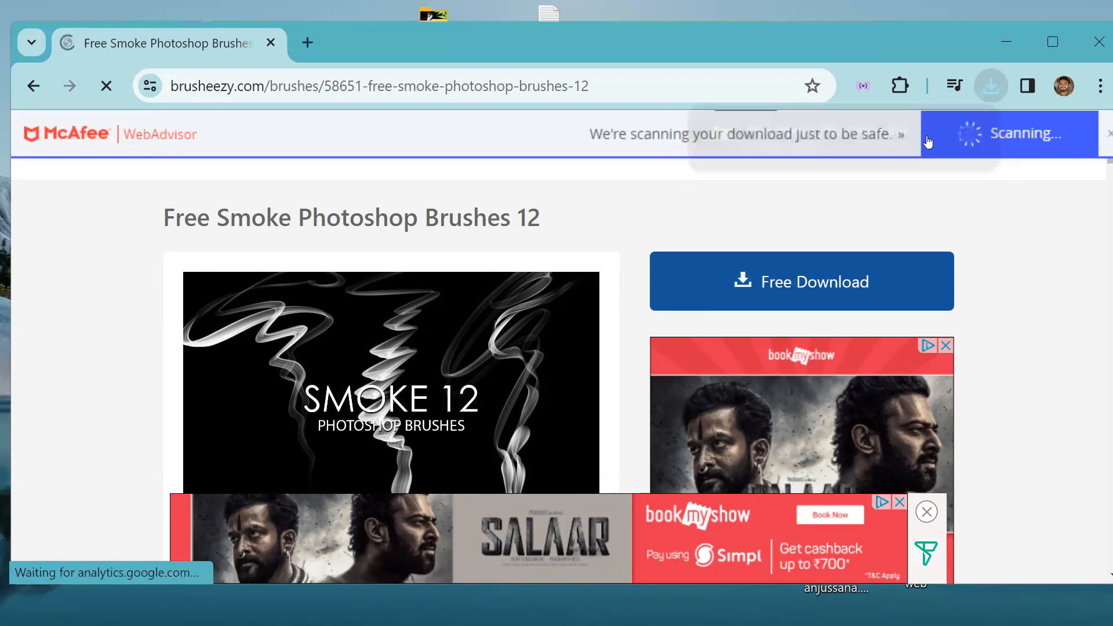
click(1020, 17)
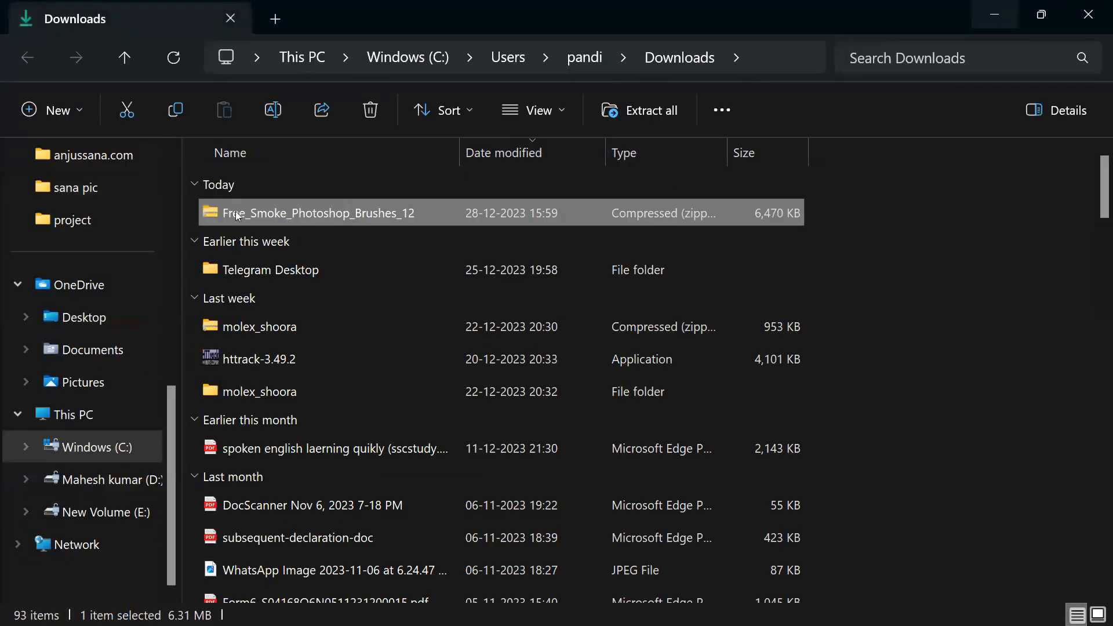
right_click(239, 215)
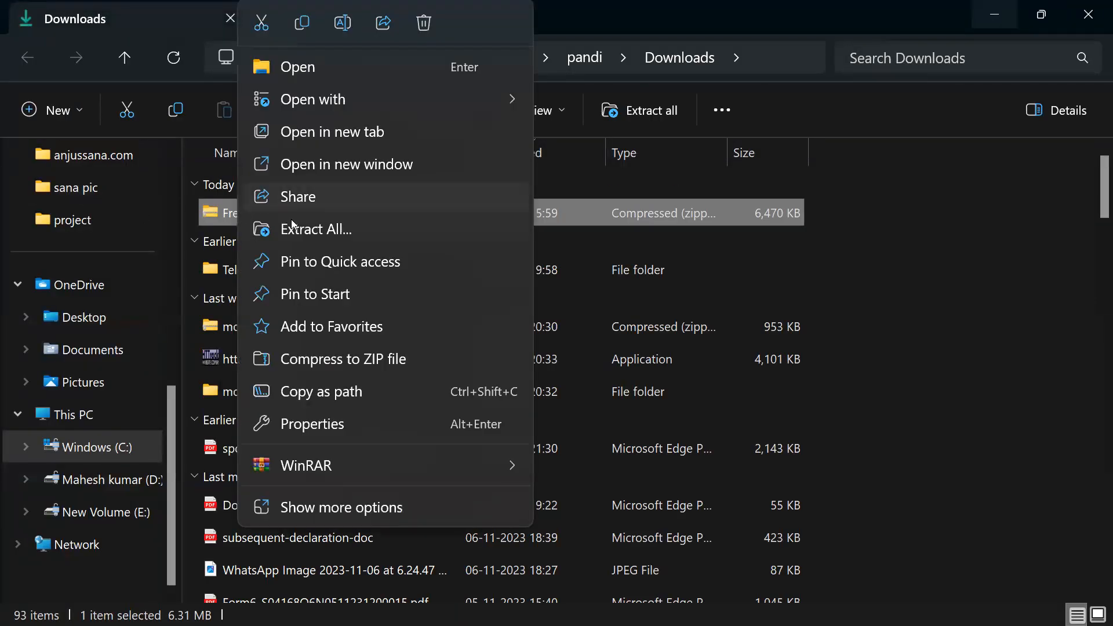
click(359, 226)
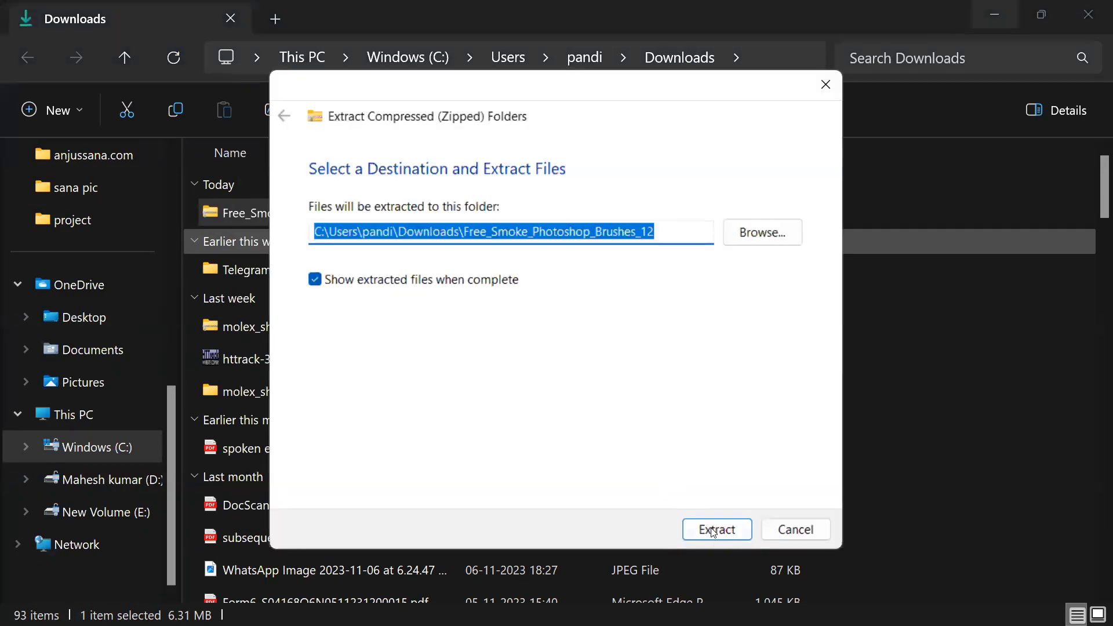
click(712, 528)
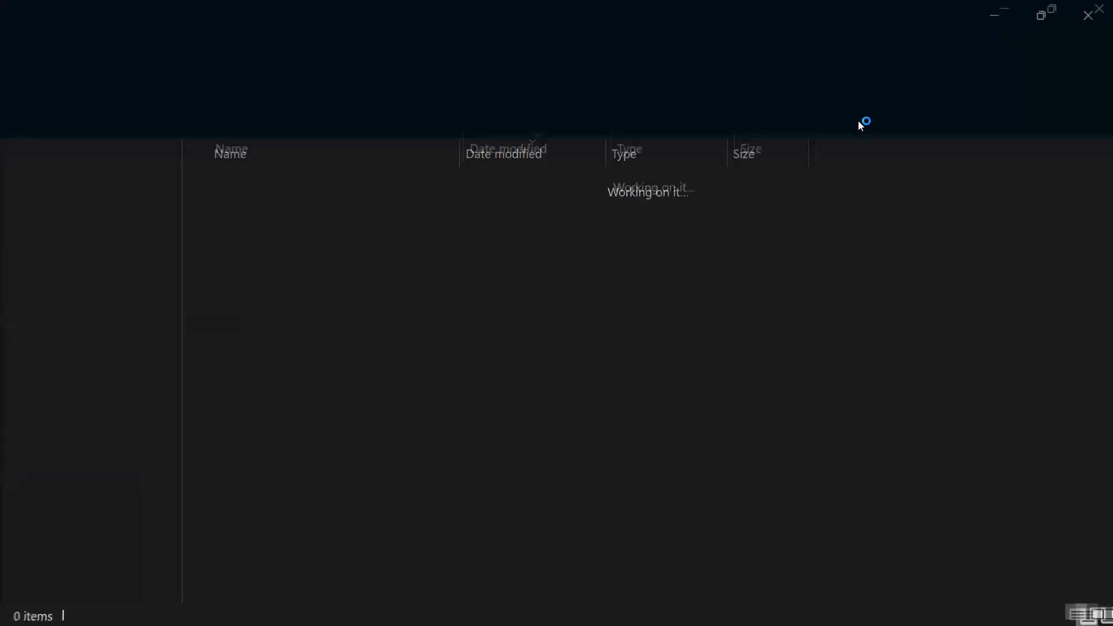
click(1088, 14)
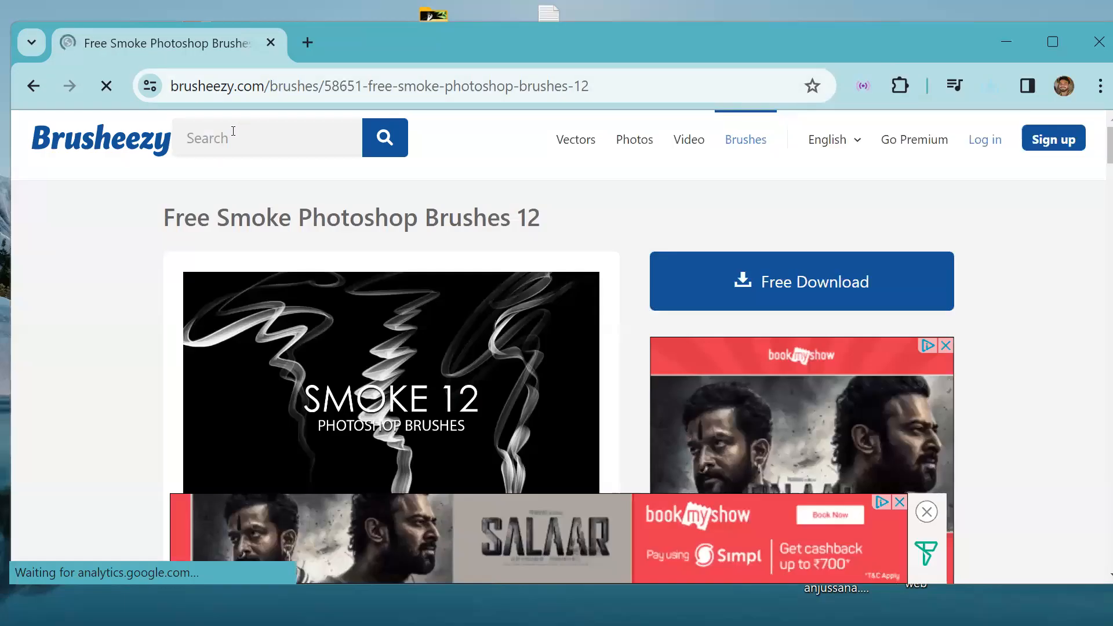
Step: Search Brusheezy for "fire" brushes
click(233, 131)
text(fire)
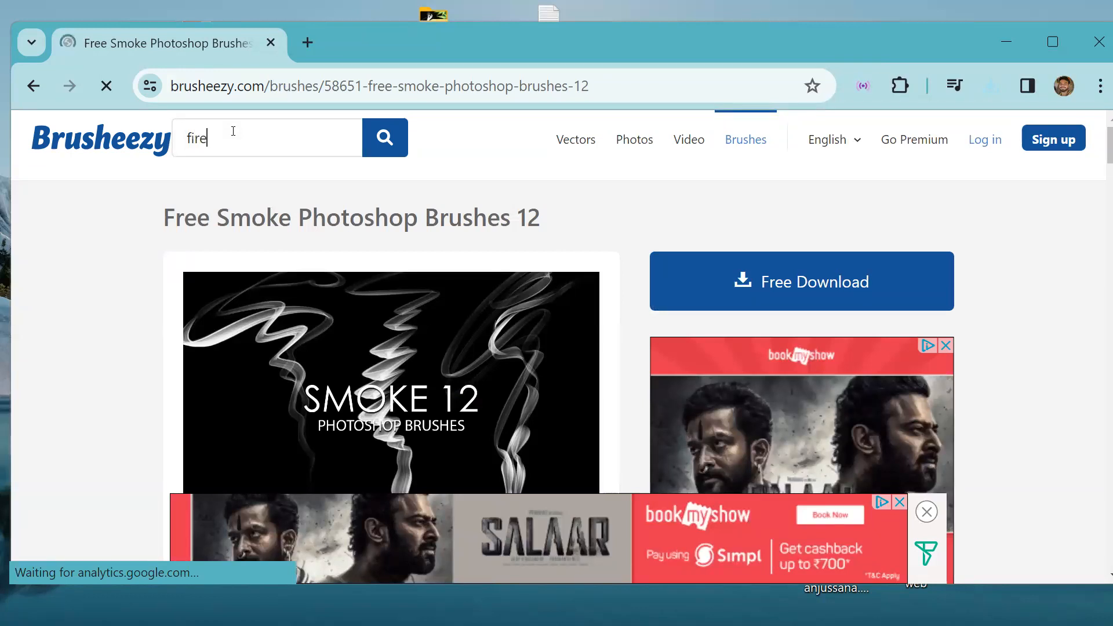
key(Return)
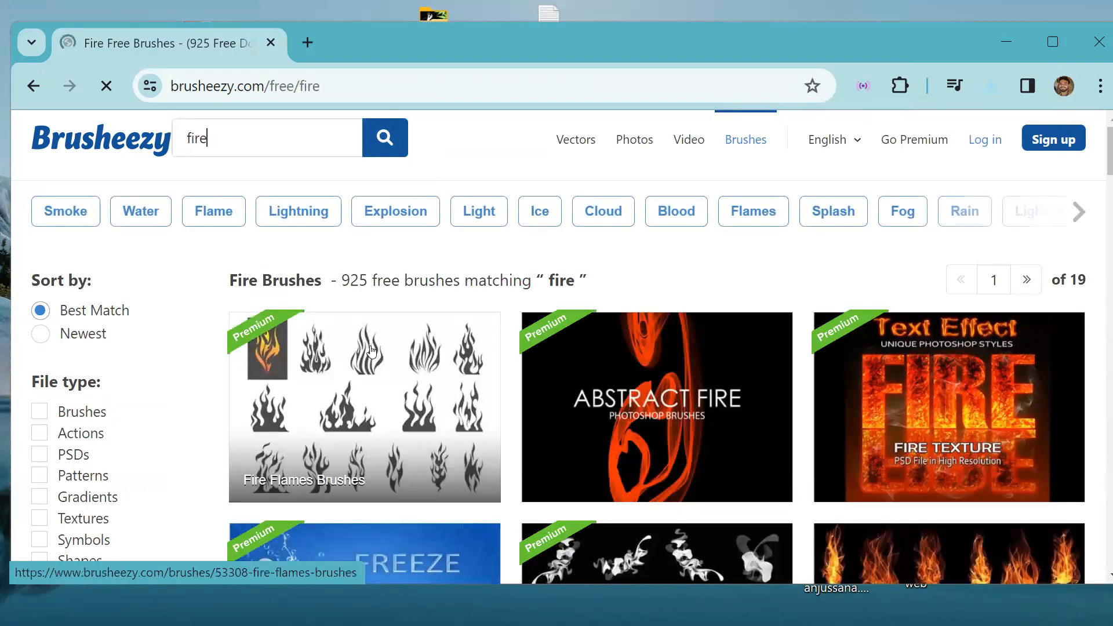
Step: Look through the fire brush packs on the Brusheezy results page
scroll(1098, 181, down, 10)
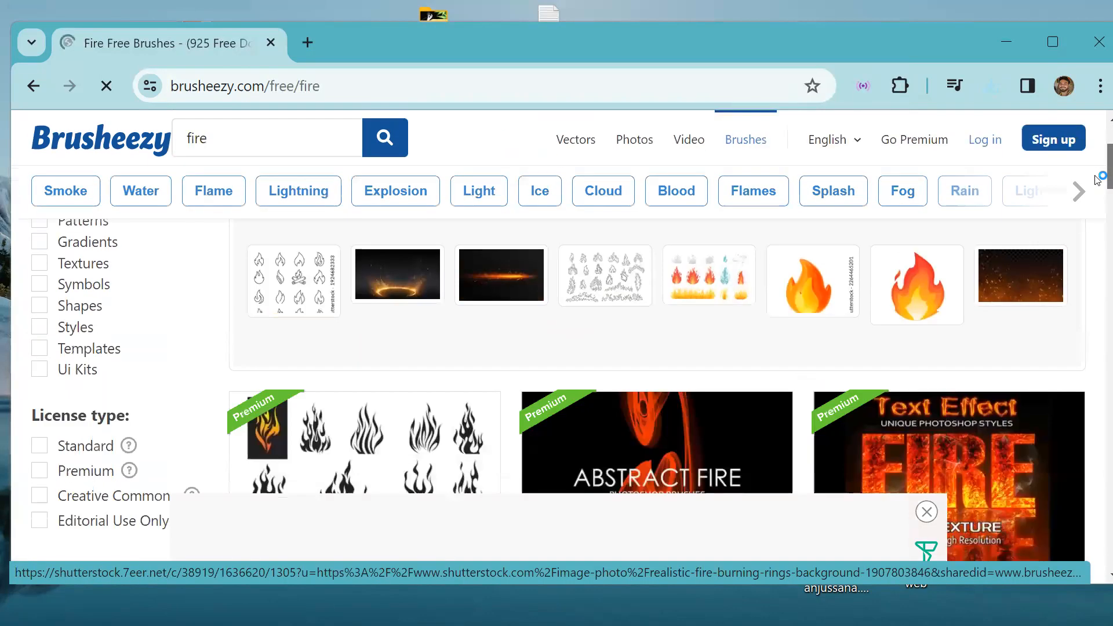
scroll(1097, 232, down, 6)
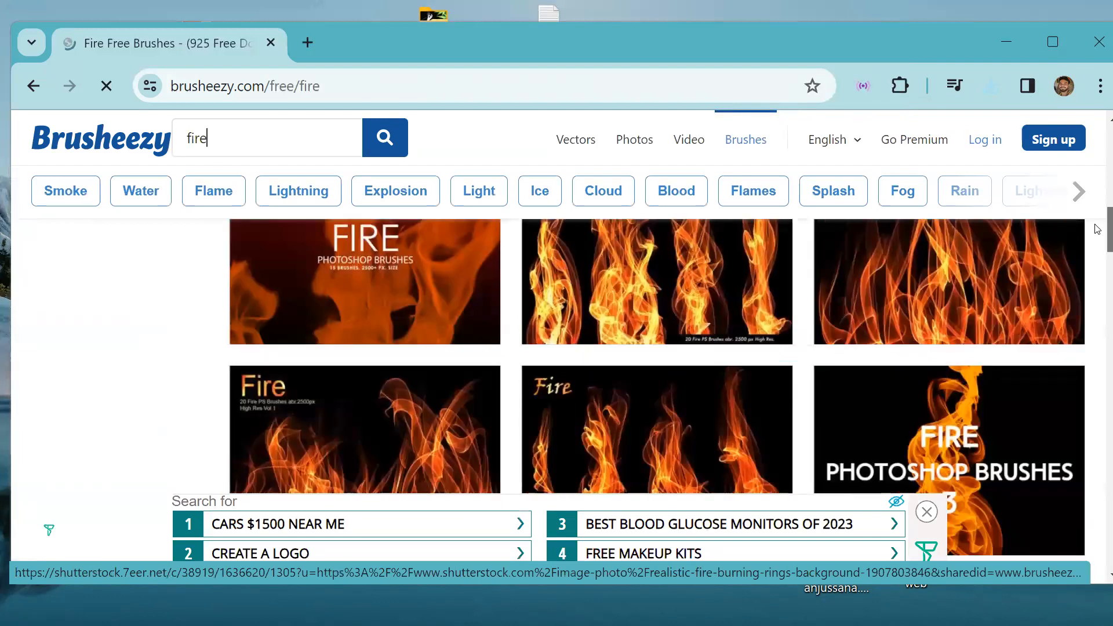
scroll(1097, 270, down, 2)
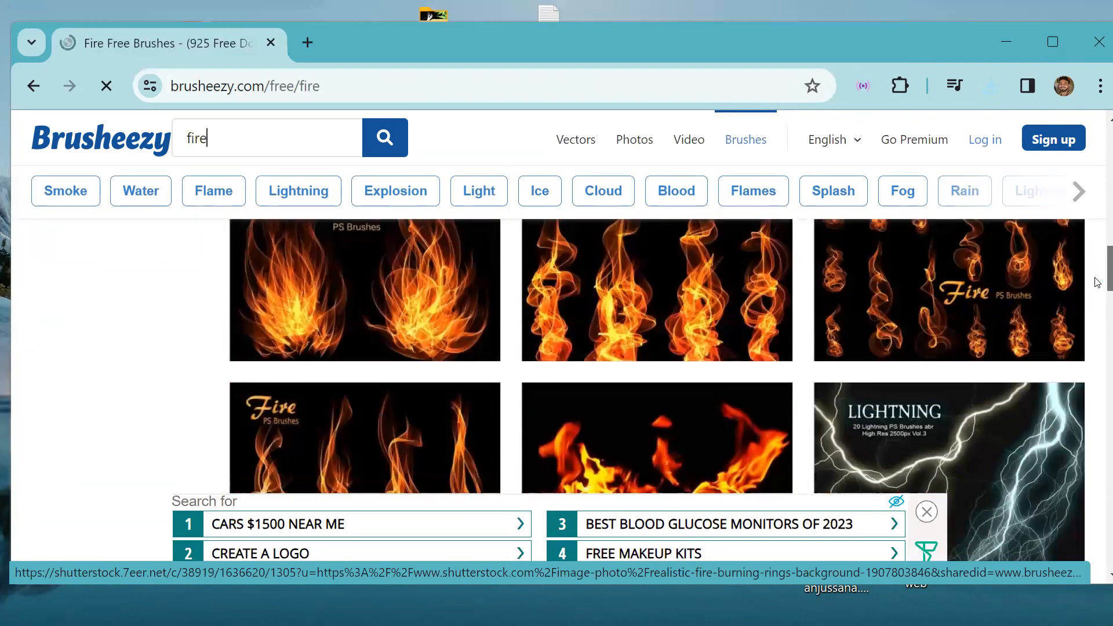
scroll(1097, 282, down, 6)
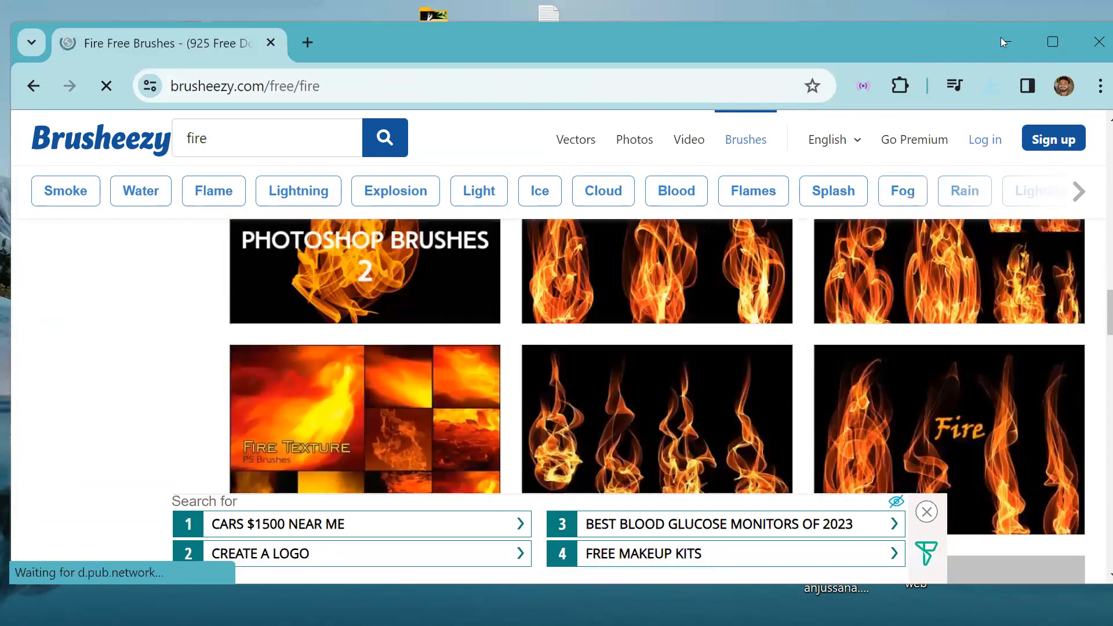
Step: Minimize the browser, switch to Photoshop and open the Brush tool's preset picker
click(1003, 40)
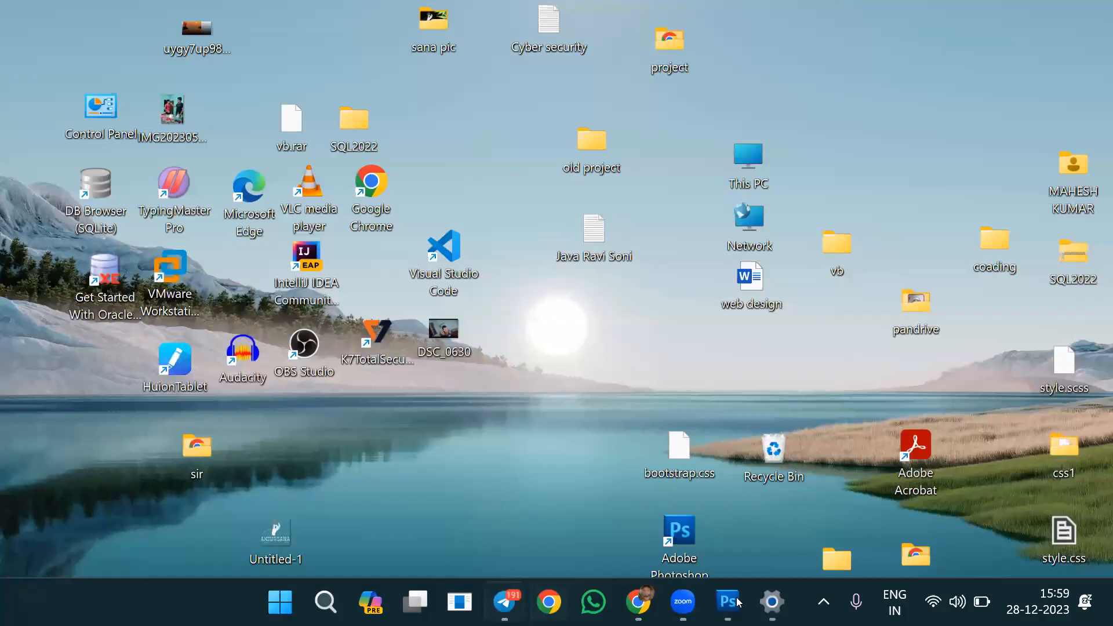
click(734, 597)
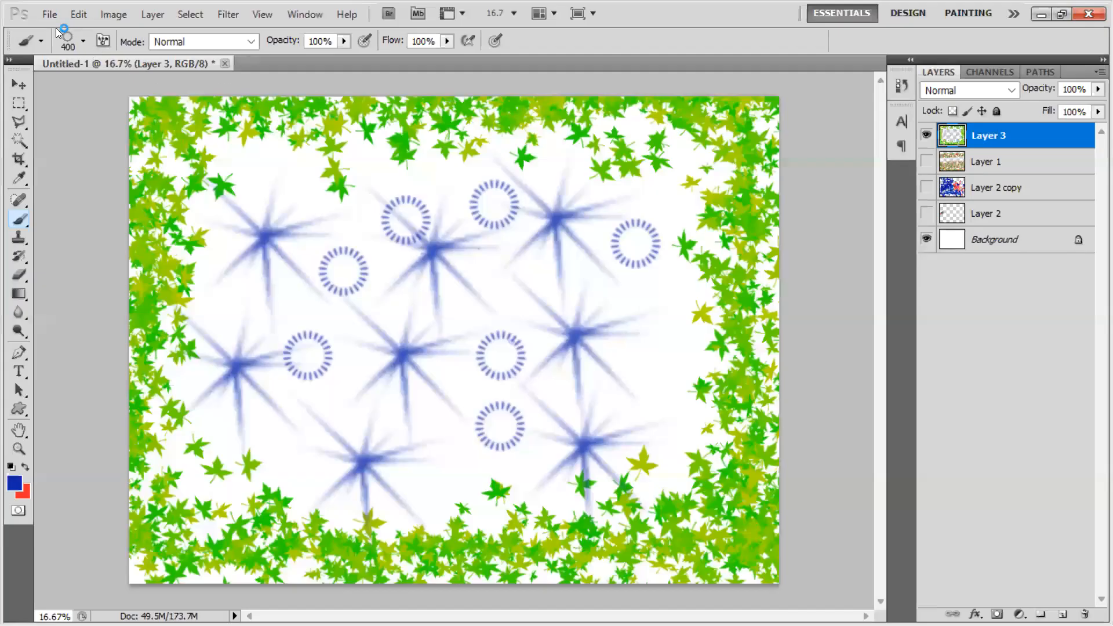
click(49, 15)
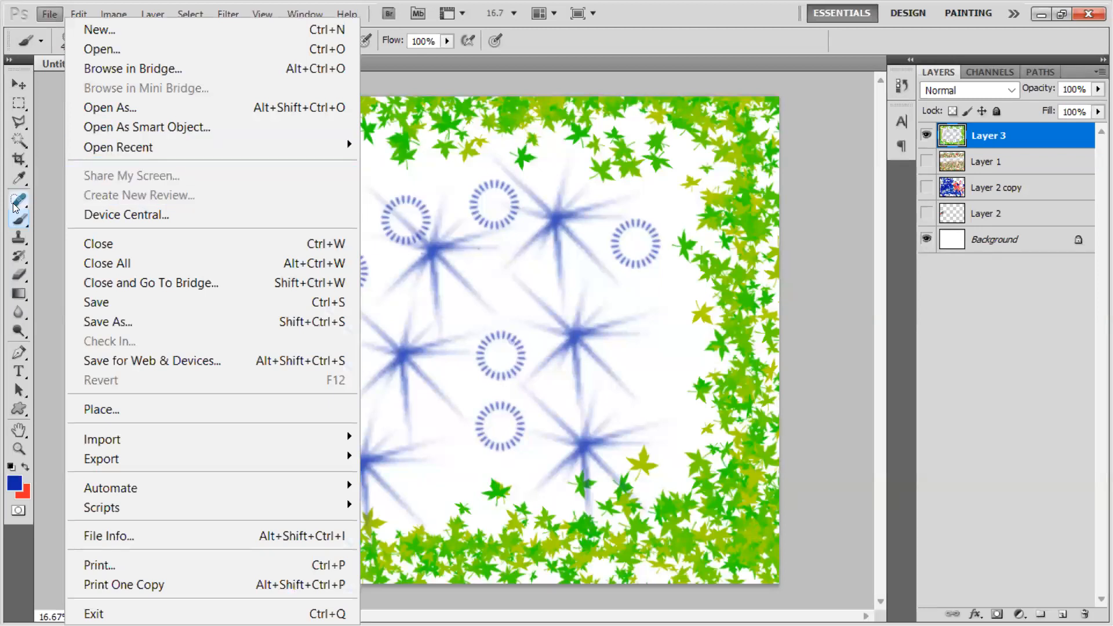
right_click(14, 220)
click(65, 221)
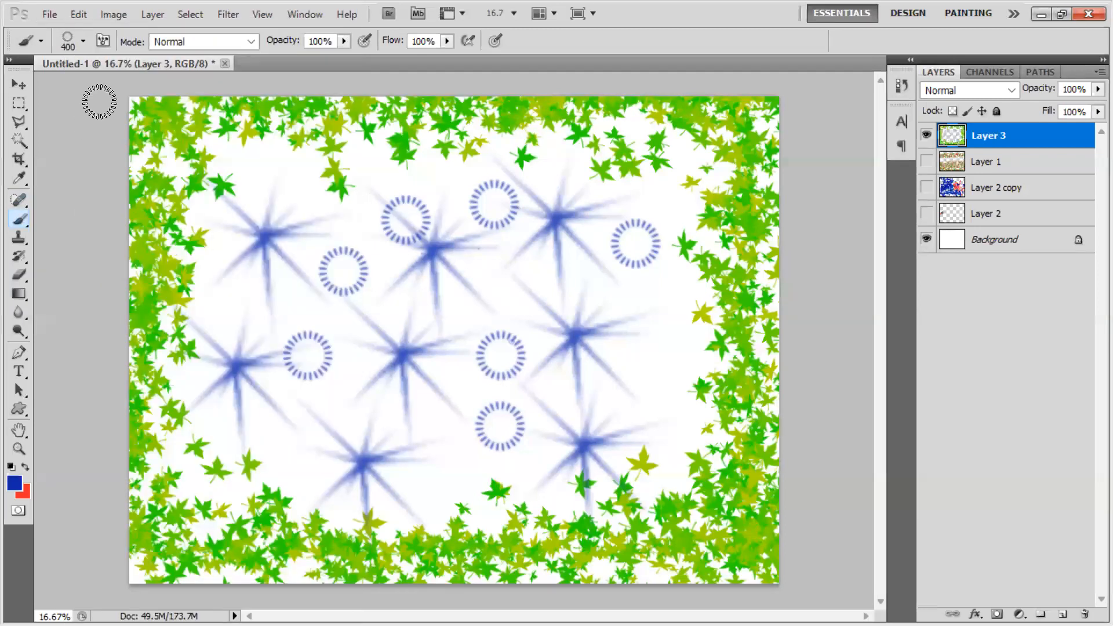
click(83, 41)
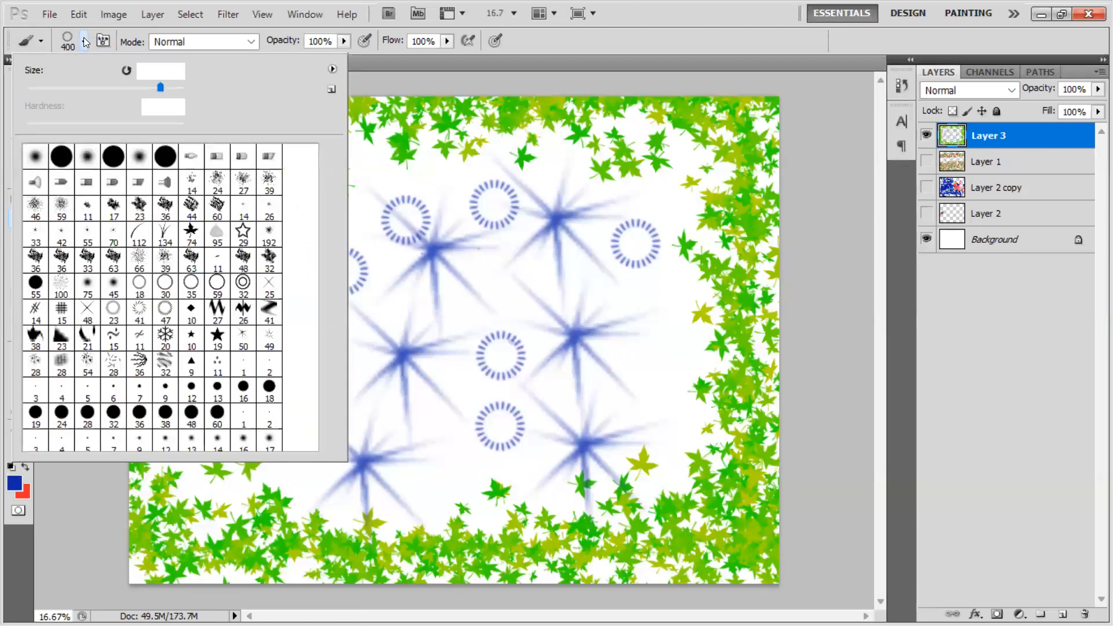
Step: Load the Free Smoke Photoshop Brushes 12 file from its folder in Downloads and view the added tips at the end of the presets
click(333, 69)
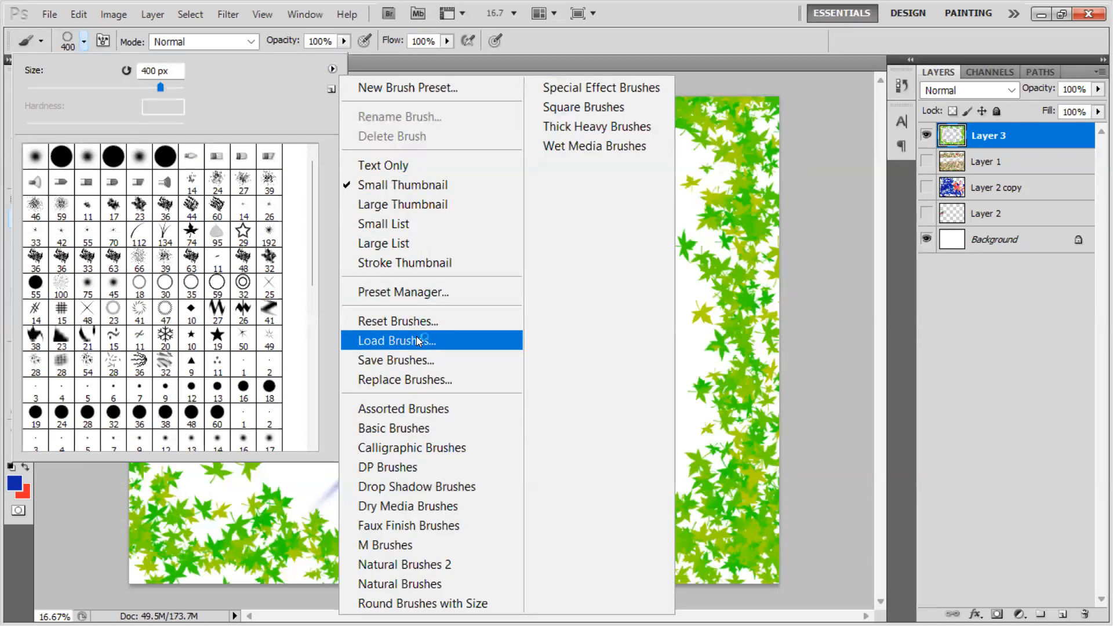
click(404, 341)
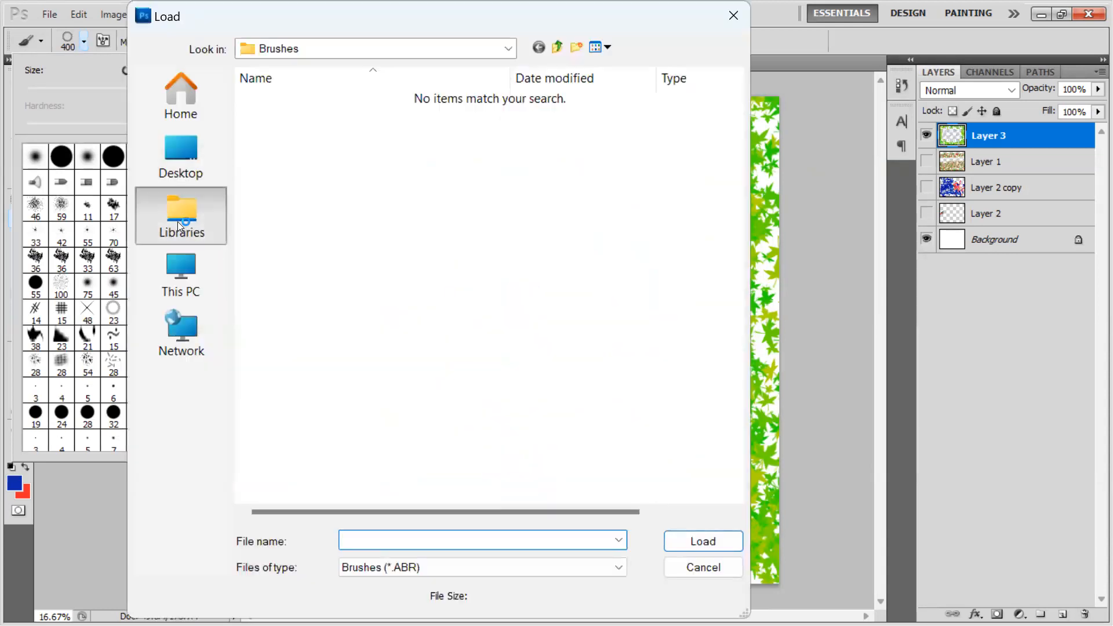
click(177, 221)
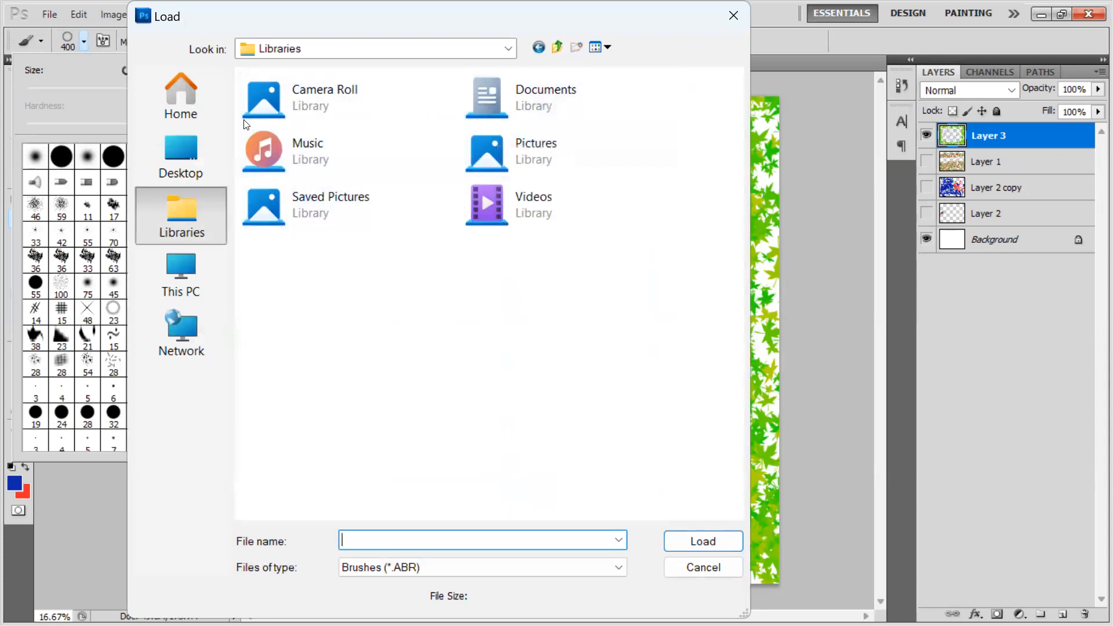
click(189, 96)
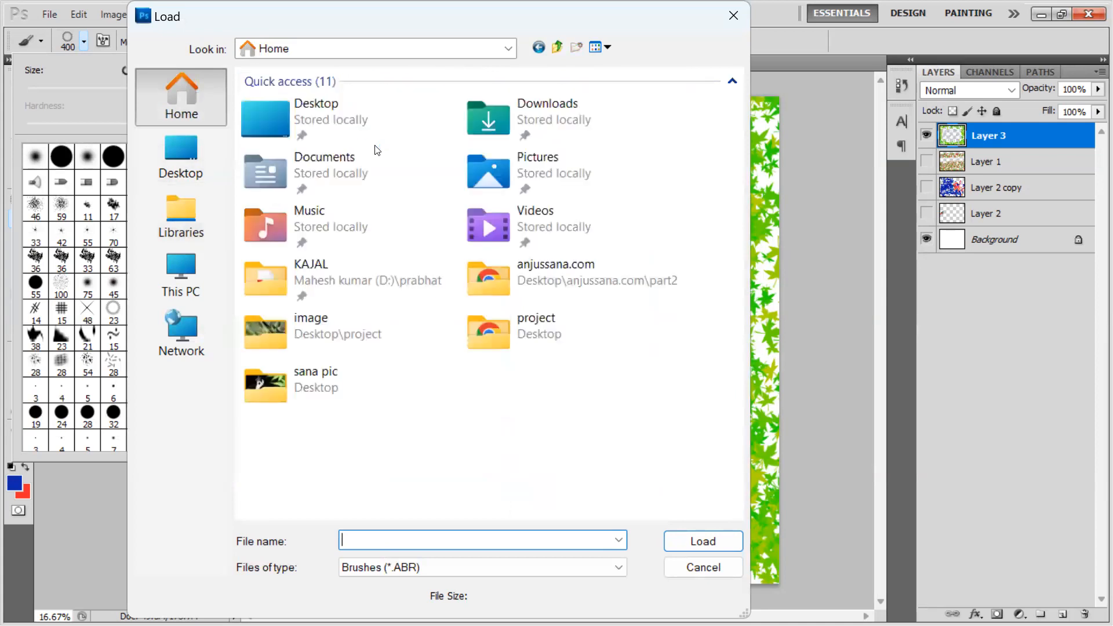
double_click(554, 110)
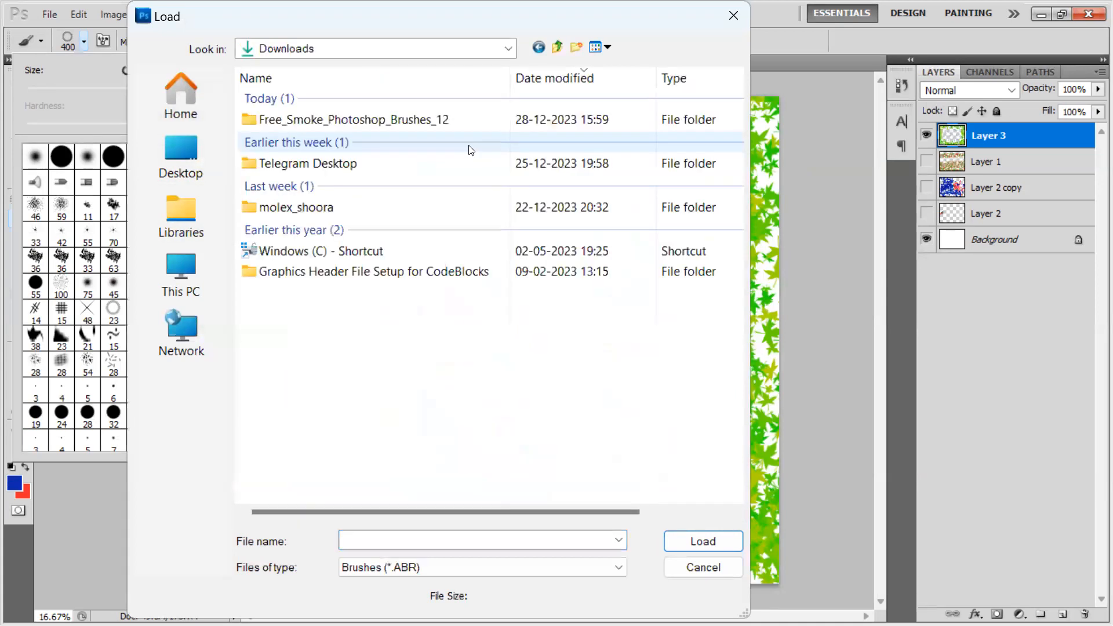
double_click(435, 120)
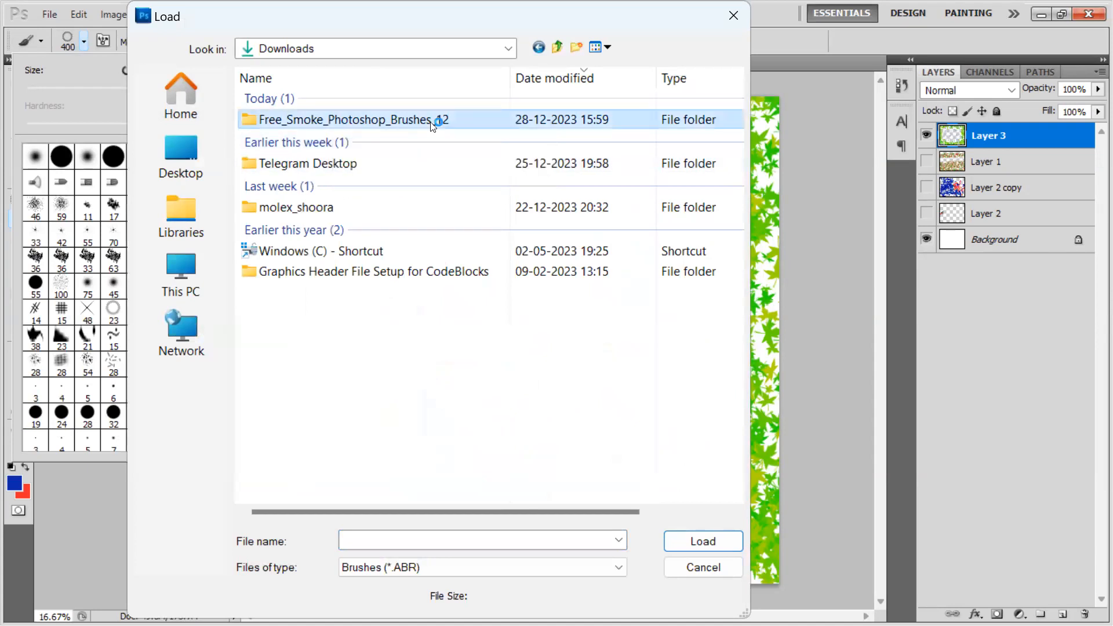
click(320, 124)
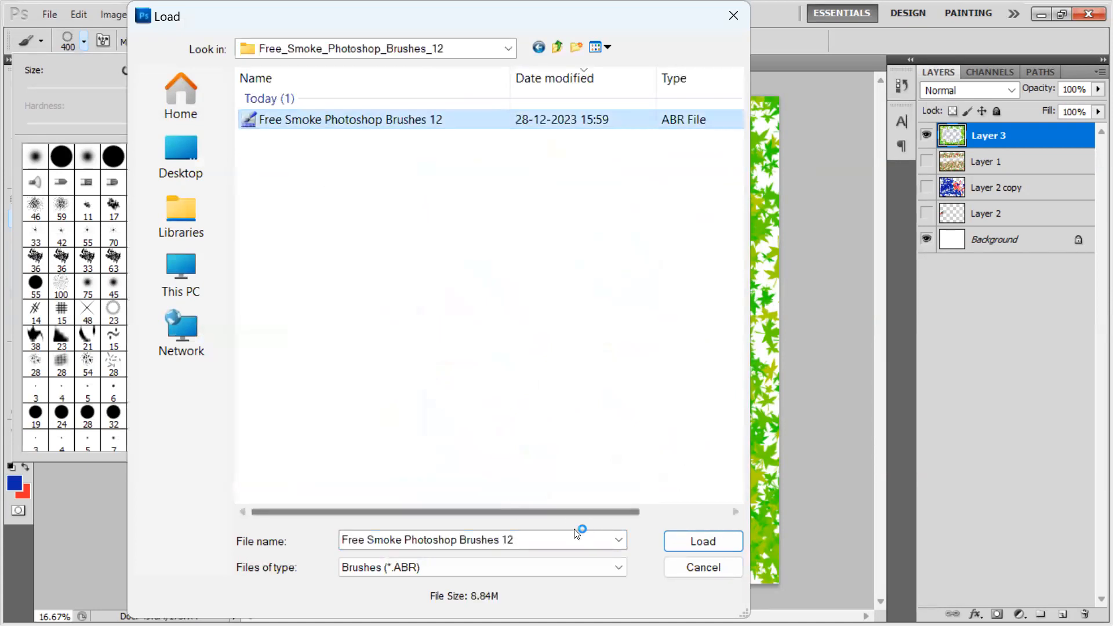
click(701, 541)
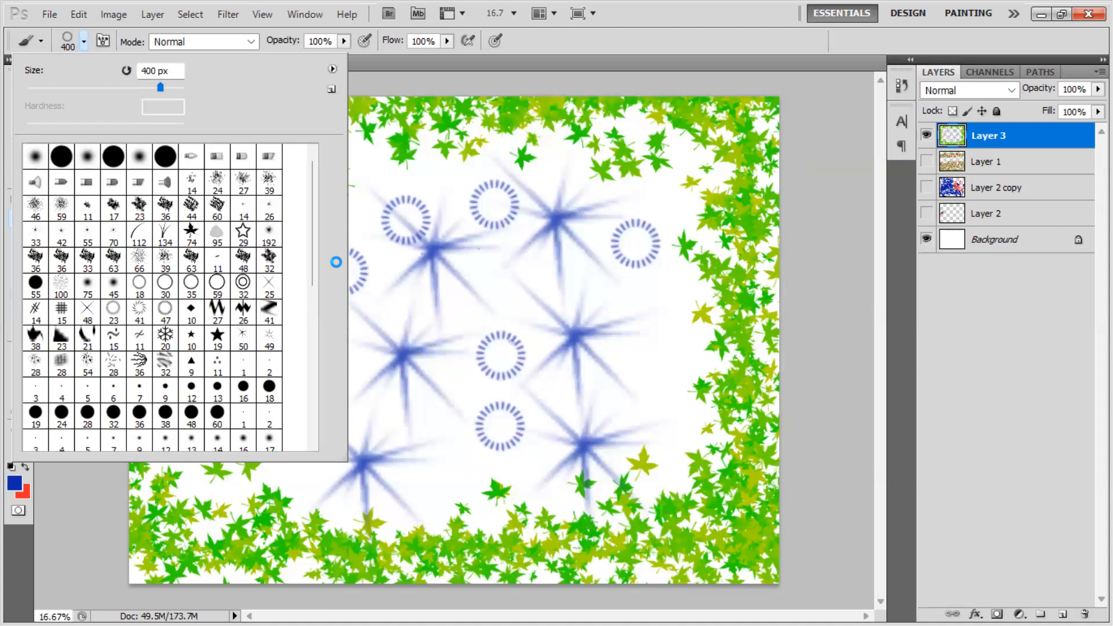
drag(314, 219, 308, 397)
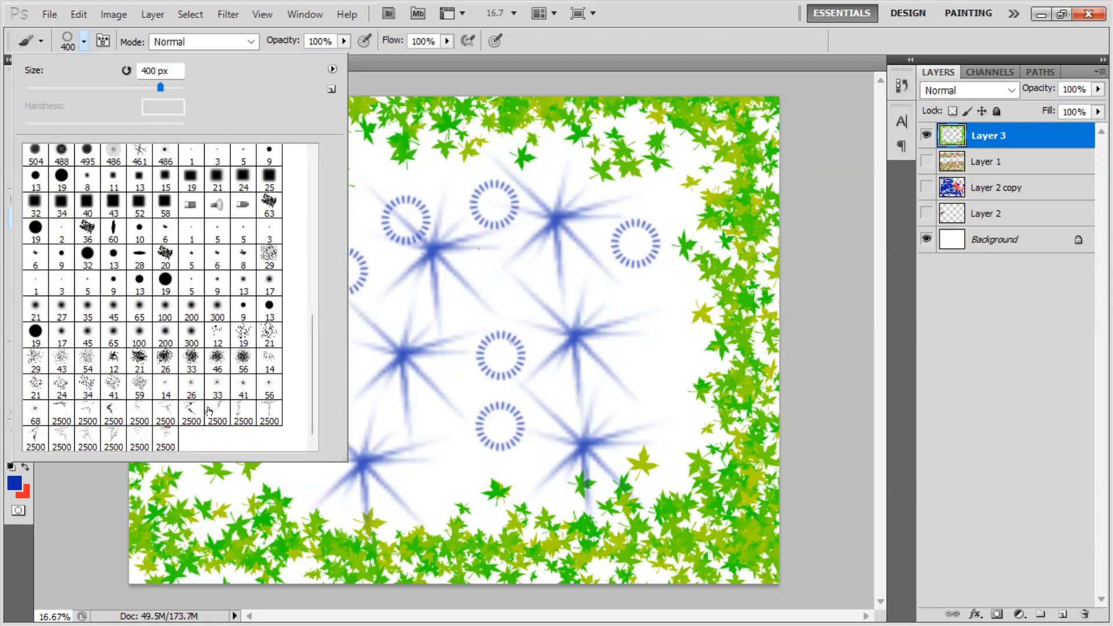
click(525, 371)
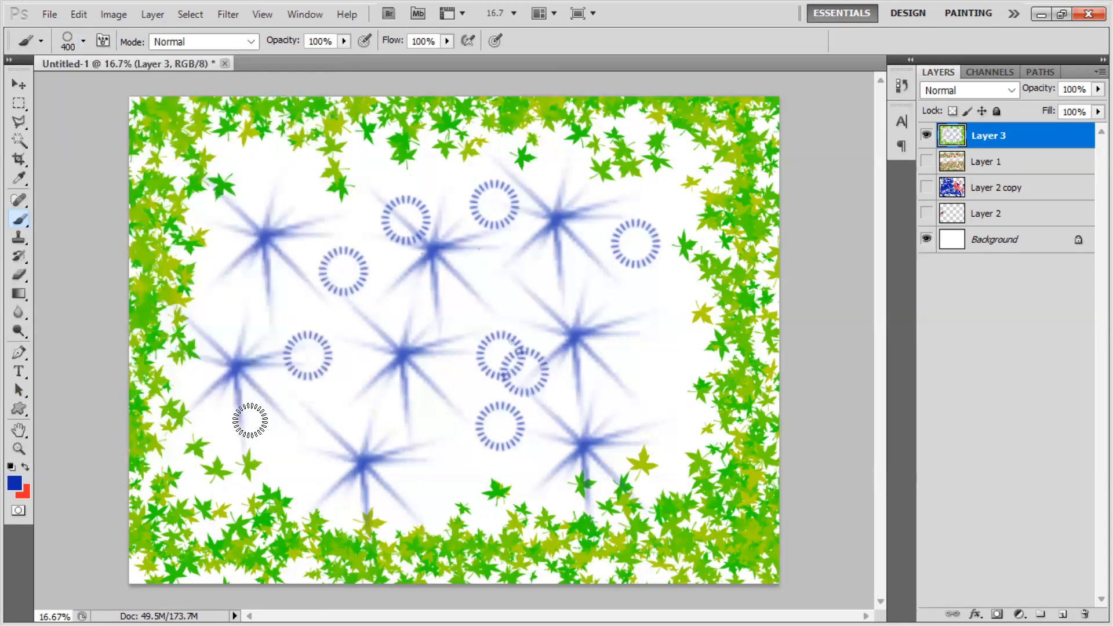
Step: Set the foreground color to a golden orange with a hue of 38°
click(15, 483)
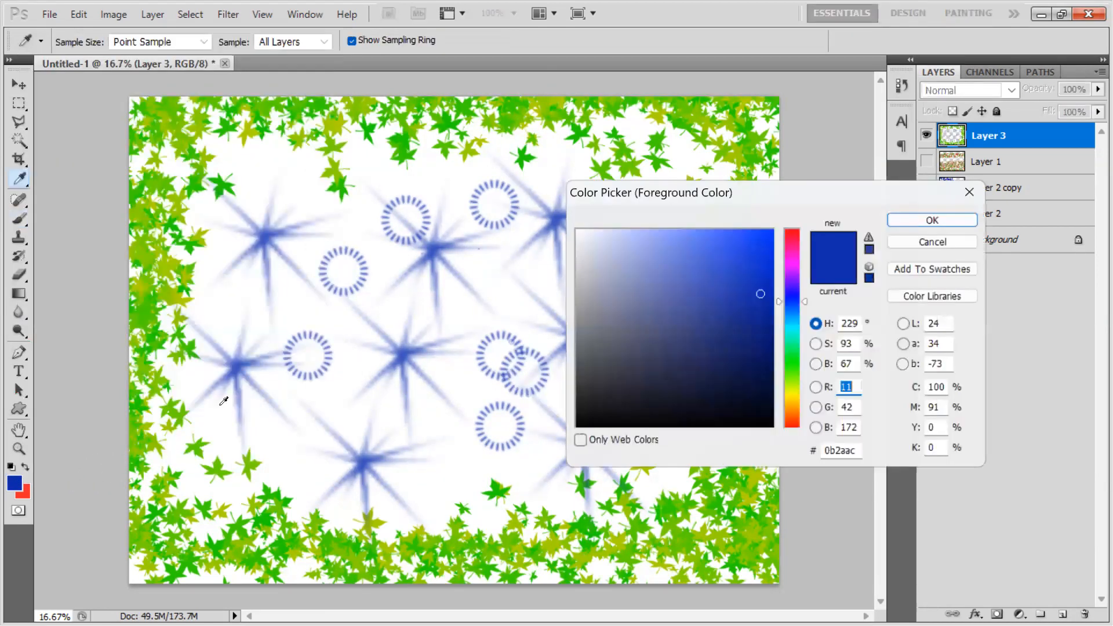
drag(797, 349, 802, 412)
click(763, 308)
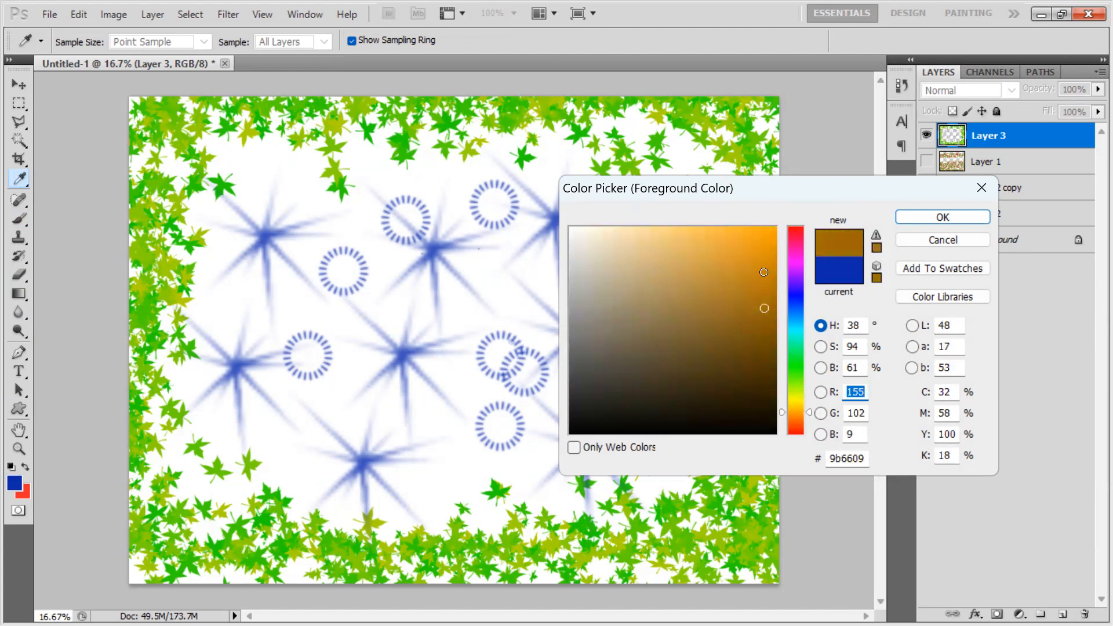
click(764, 272)
click(917, 214)
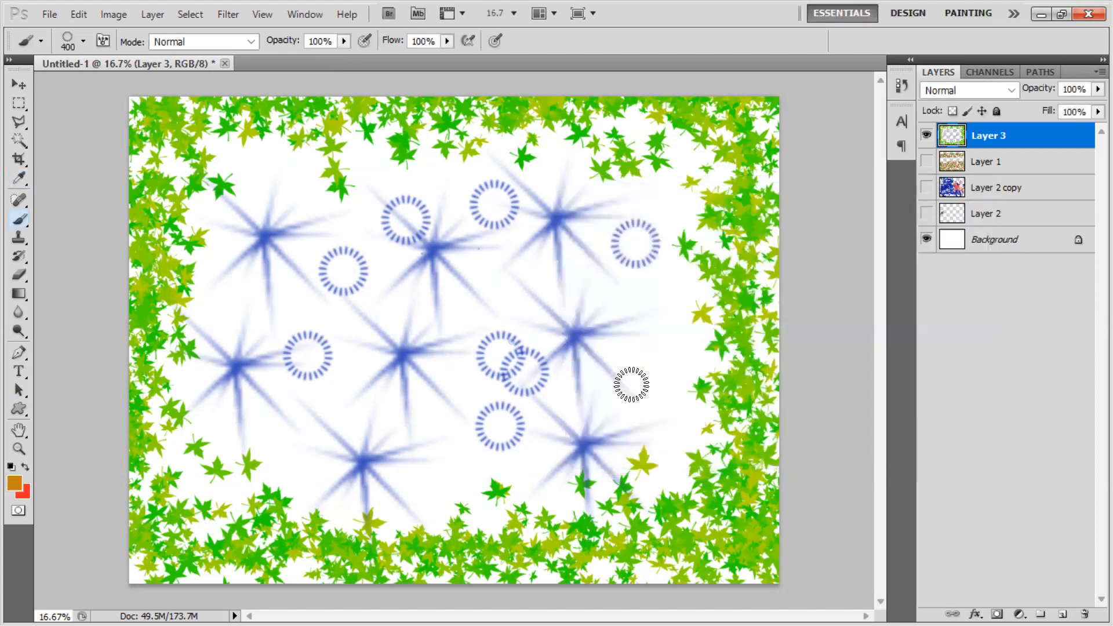
Step: Hide Layer 3 and add a new blank layer for painting with the Brush tool
click(926, 133)
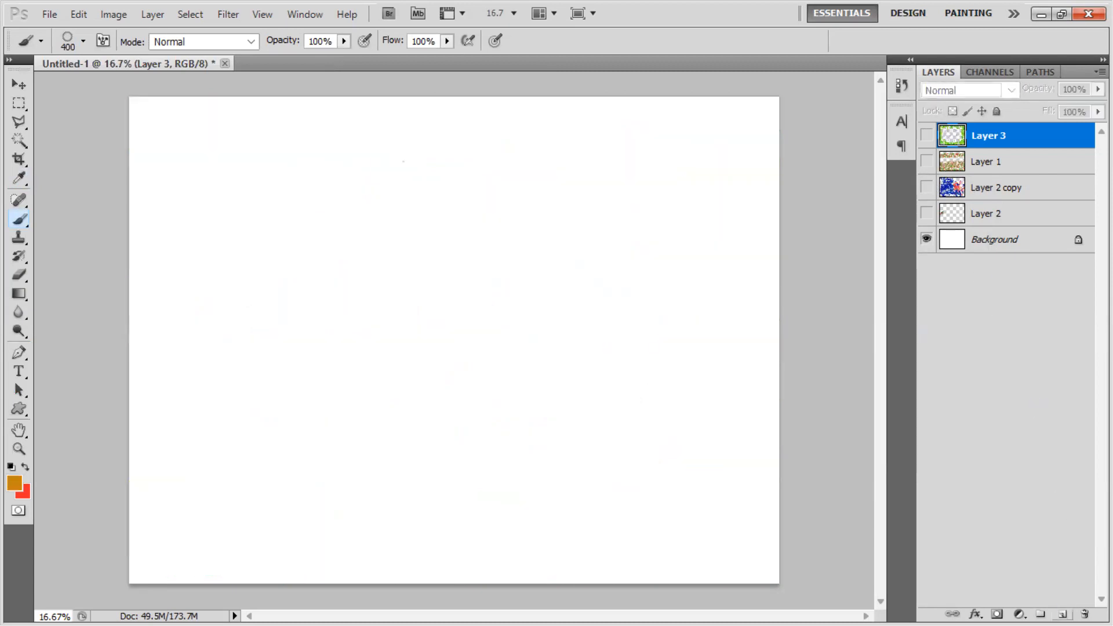
click(1062, 614)
click(19, 219)
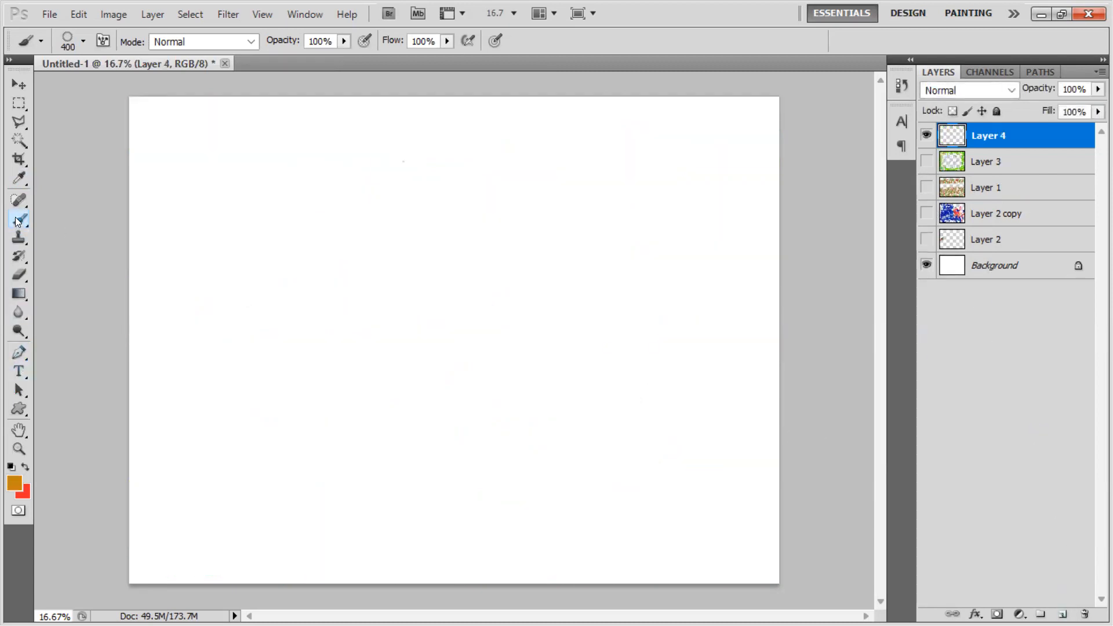
click(87, 220)
Step: Pick the 2500 px smoke tip that starts the last row of presets and stamp four orange smoke wisps across the canvas
click(83, 41)
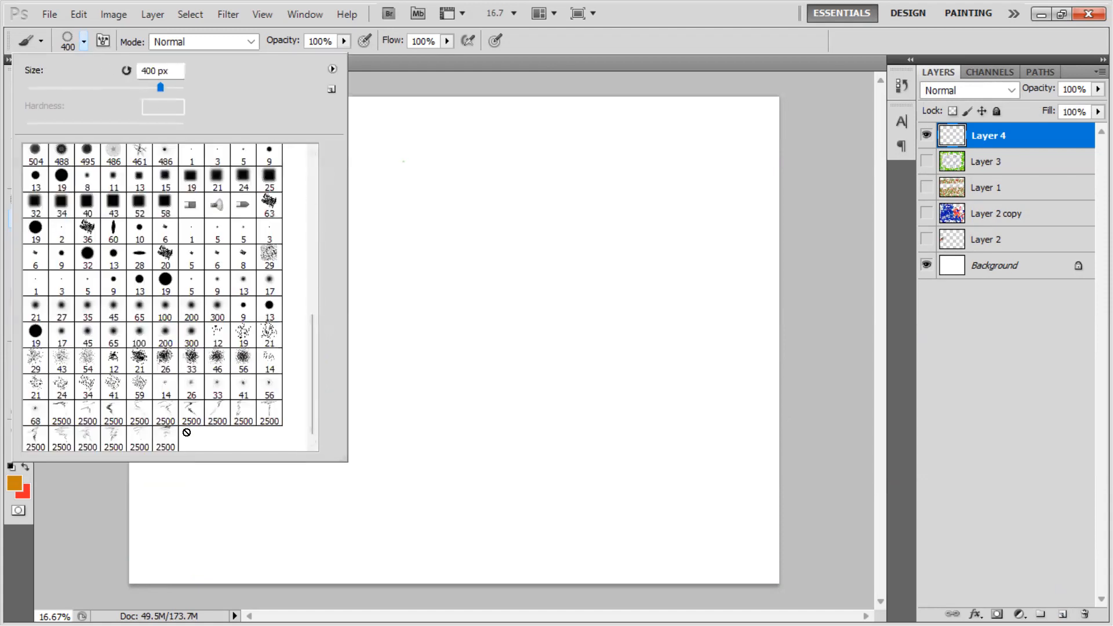
click(34, 439)
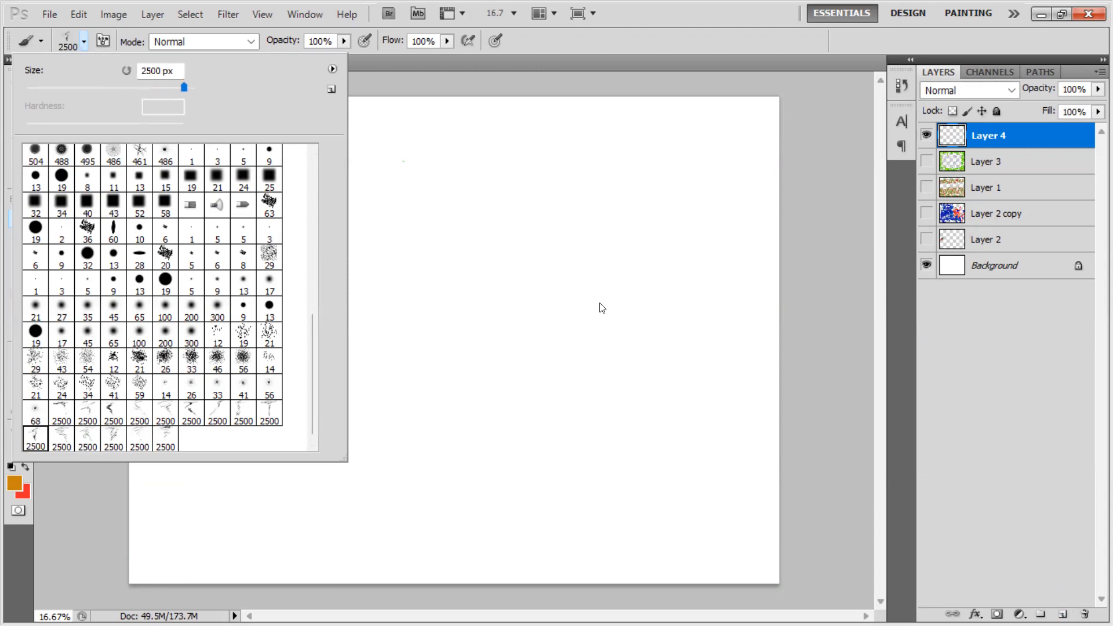
click(602, 308)
click(372, 308)
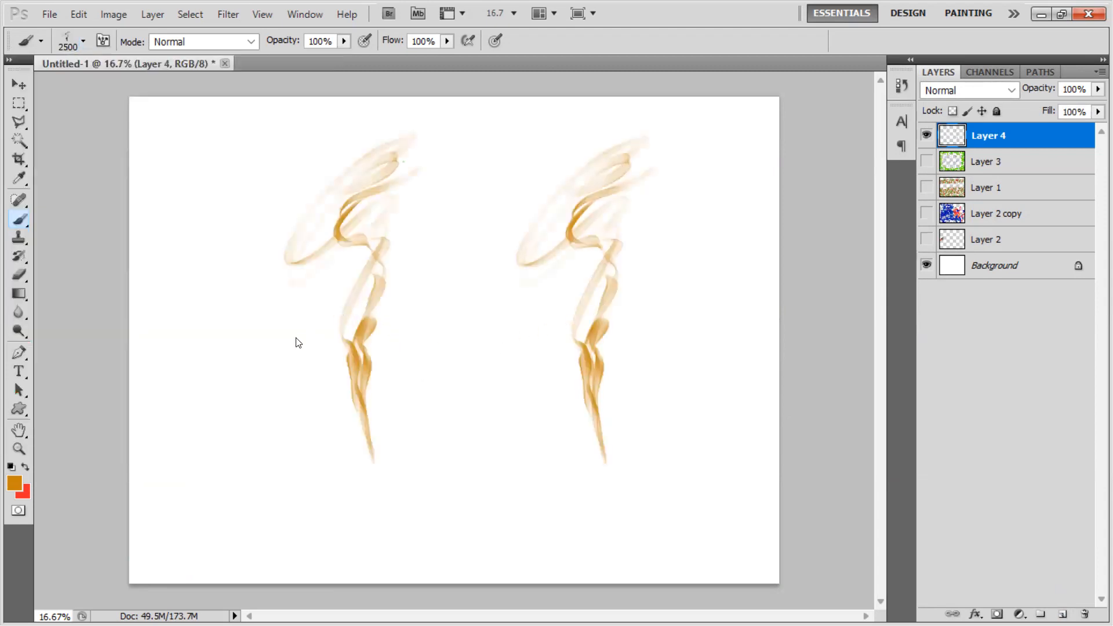
click(218, 336)
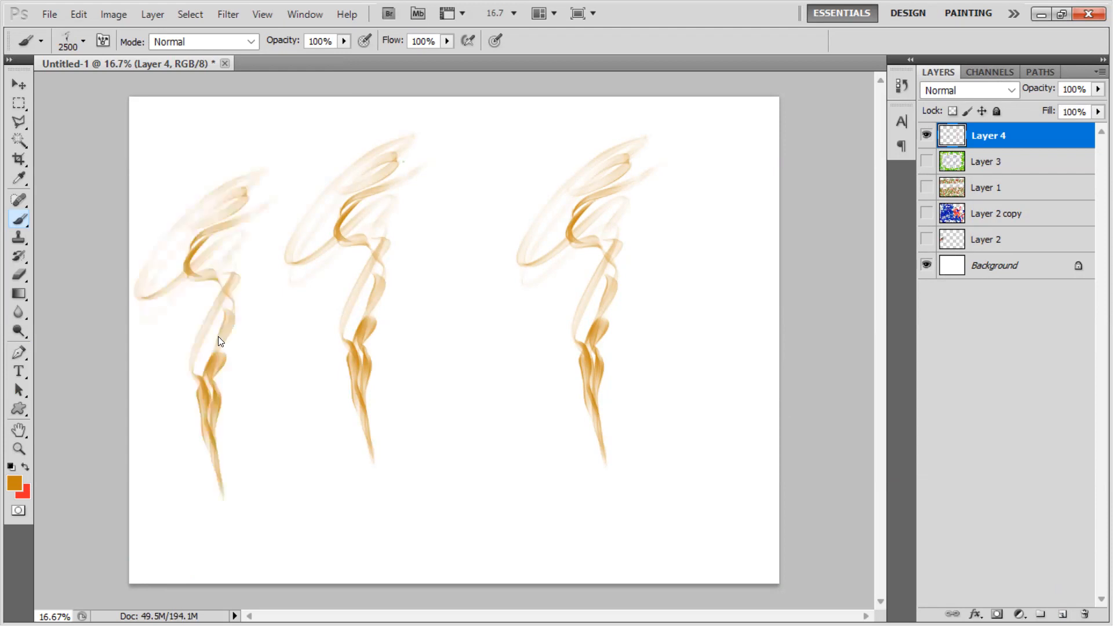
click(467, 356)
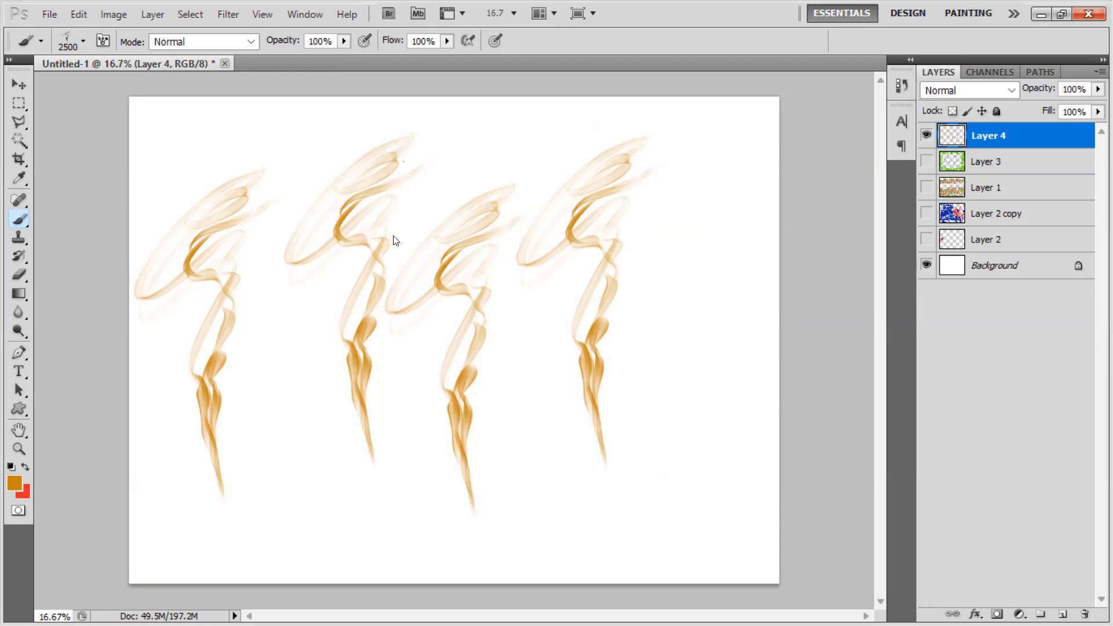
Step: Switch to the Pencil tool and look through its brush presets from the last row back to the first
right_click(21, 219)
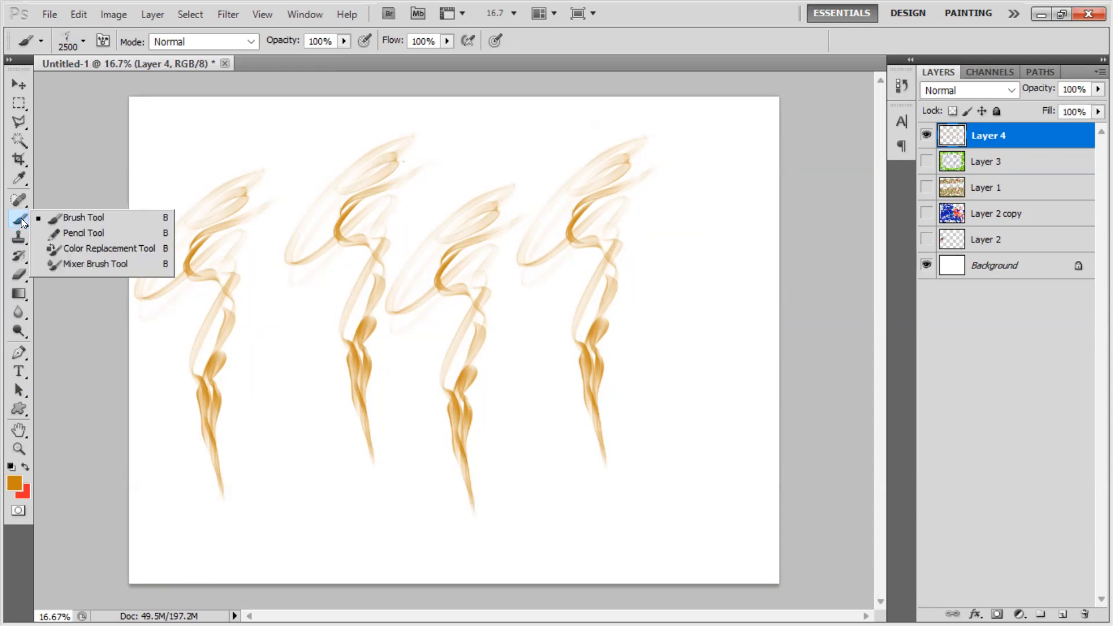
click(85, 233)
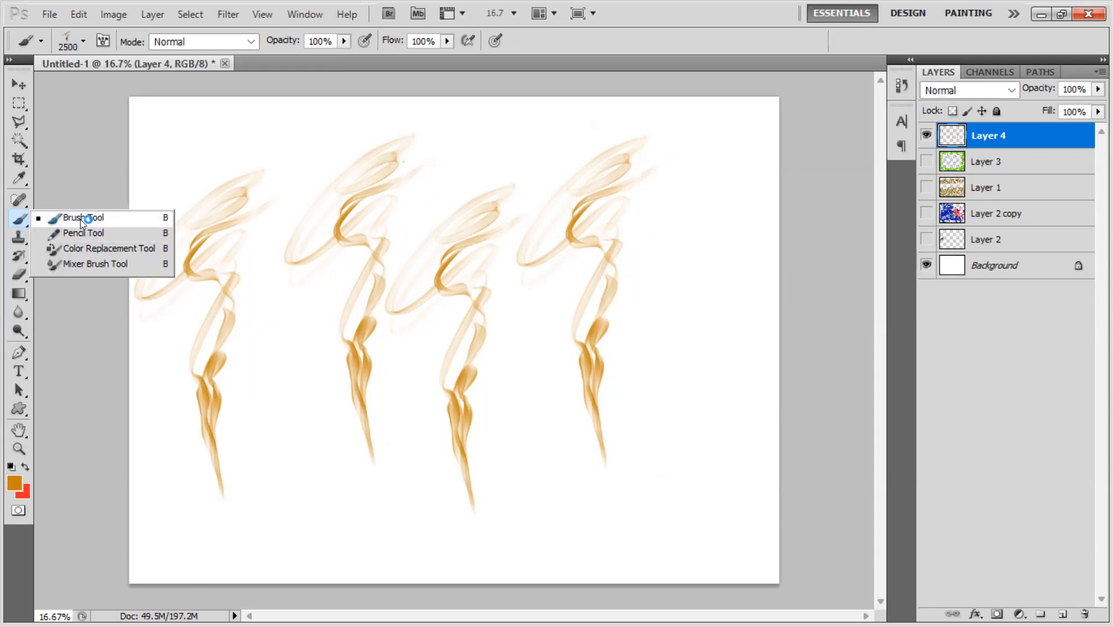
click(78, 238)
click(85, 42)
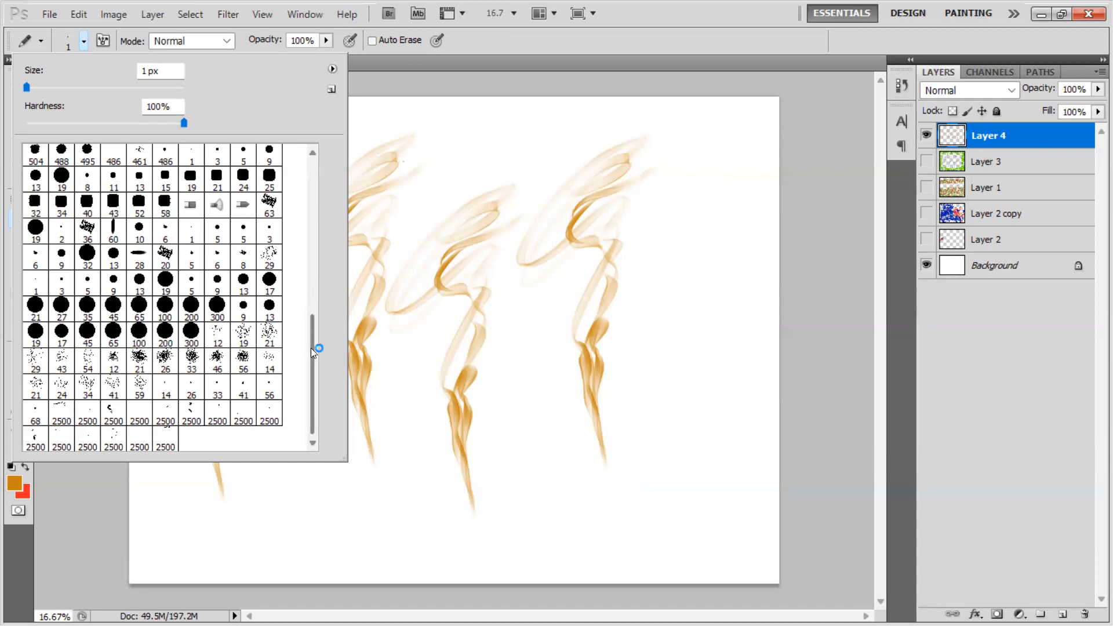
mouse_move(312, 345)
mouse_down()
mouse_move(330, 245)
mouse_move(325, 159)
mouse_up()
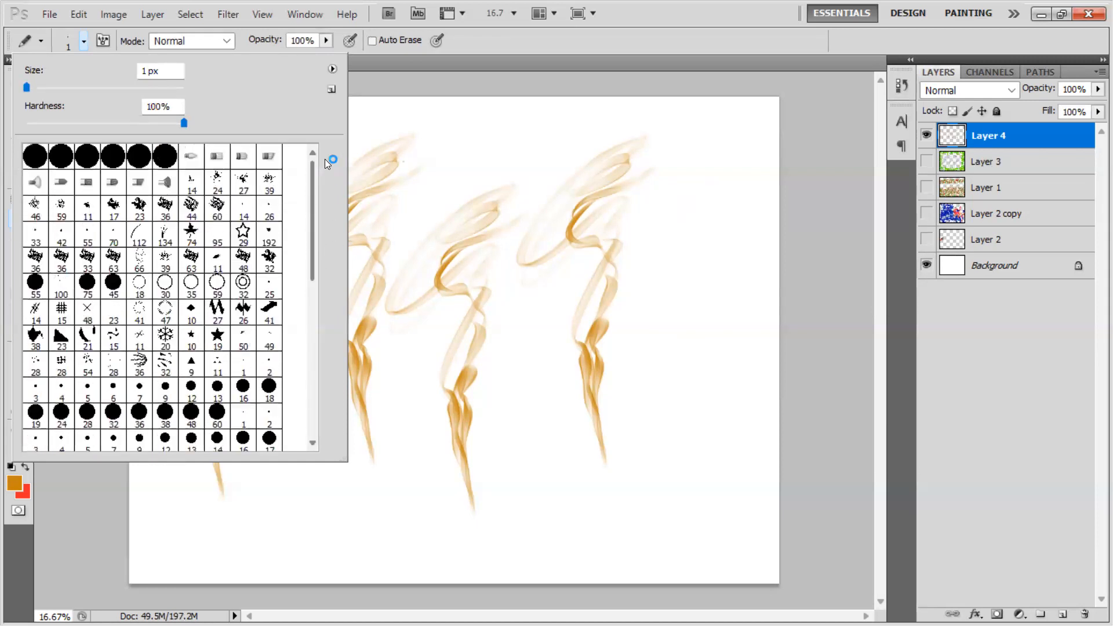
click(503, 285)
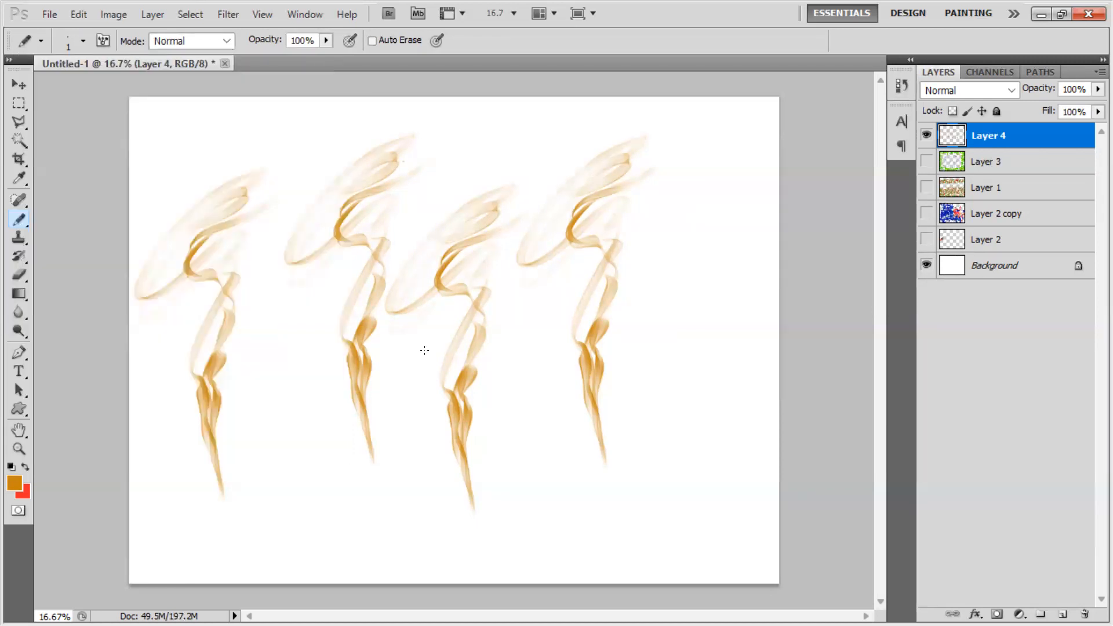
Step: Hide Layer 4 with the smoke wisps and add a new blank layer above it
click(927, 135)
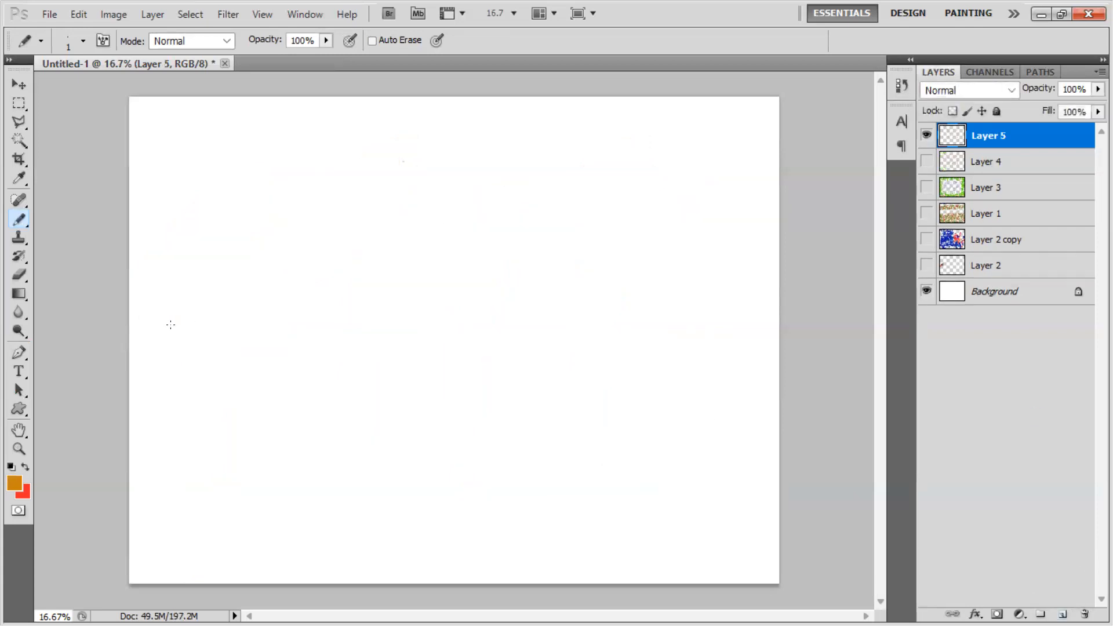
Step: Switch back to the Brush tool and pick the 134 px grass tip from the presets
right_click(21, 217)
click(75, 217)
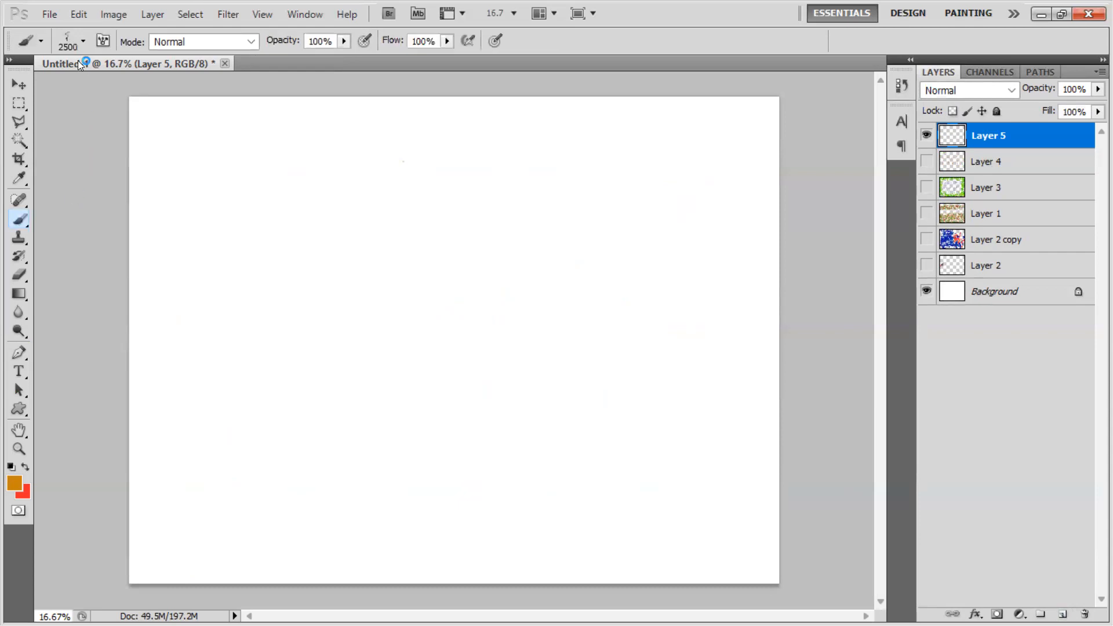
click(83, 40)
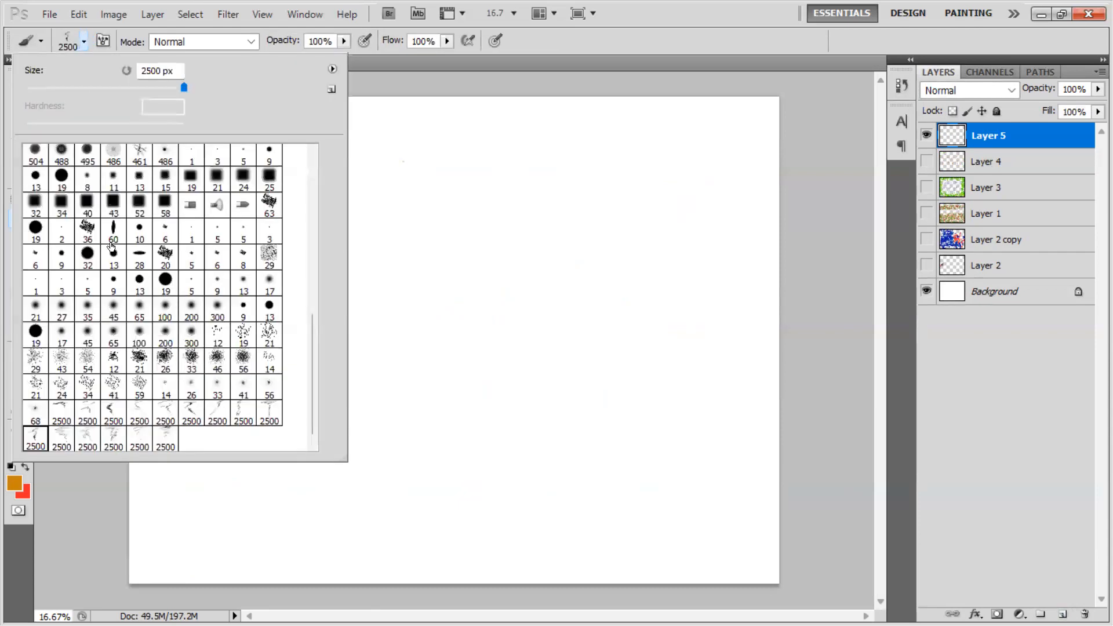
click(311, 215)
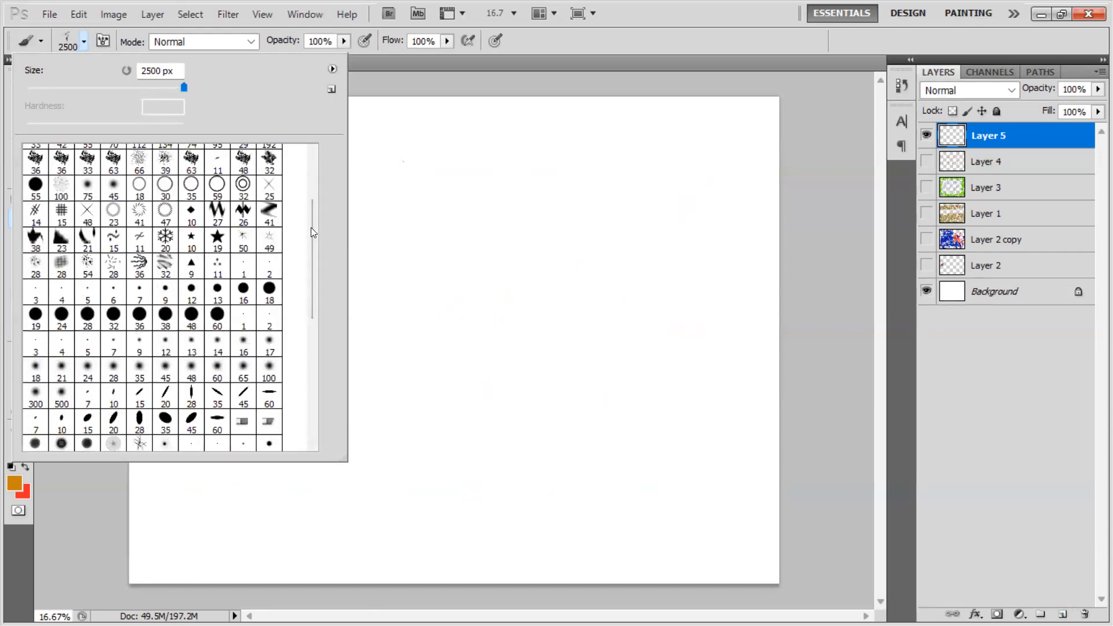
drag(311, 227, 320, 170)
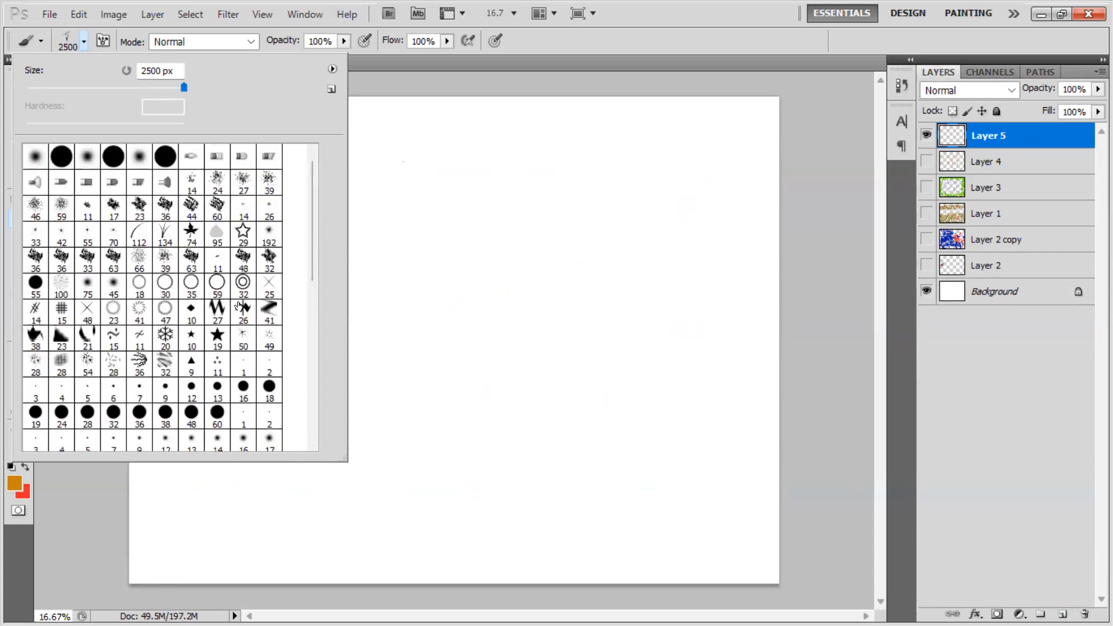
click(166, 235)
click(453, 207)
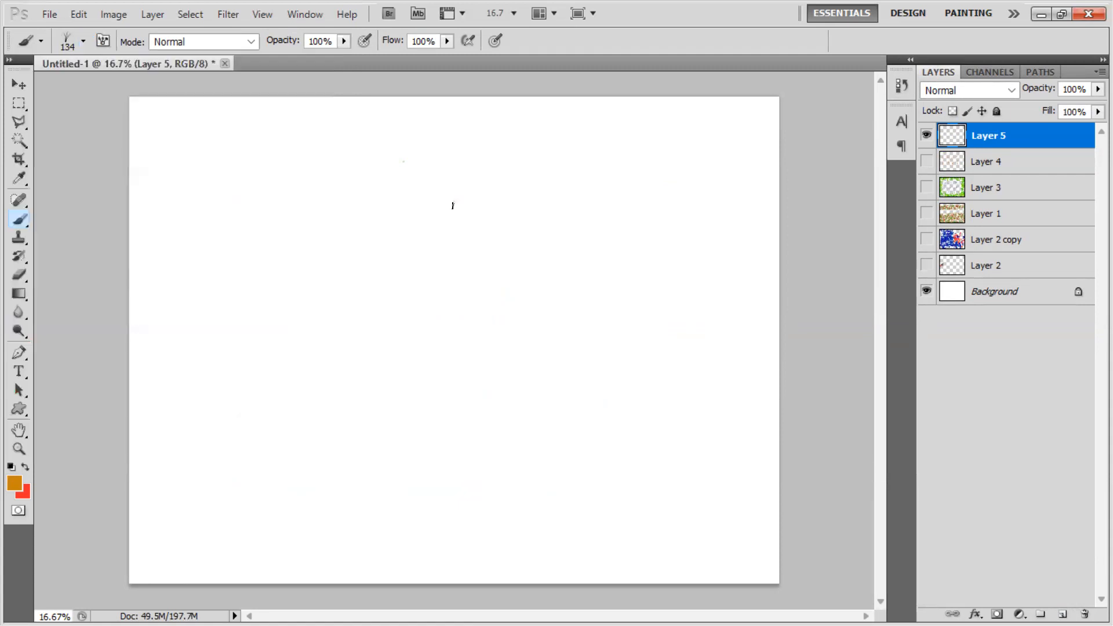
Step: Enlarge the grass brush to 1300 px and paint overlapping rows of multicoloured grass across the upper half of the canvas
key(])
key(])
key(])
key(])
key(])
key(])
key(])
key(])
key(])
key(])
key(])
key(])
key(])
key(])
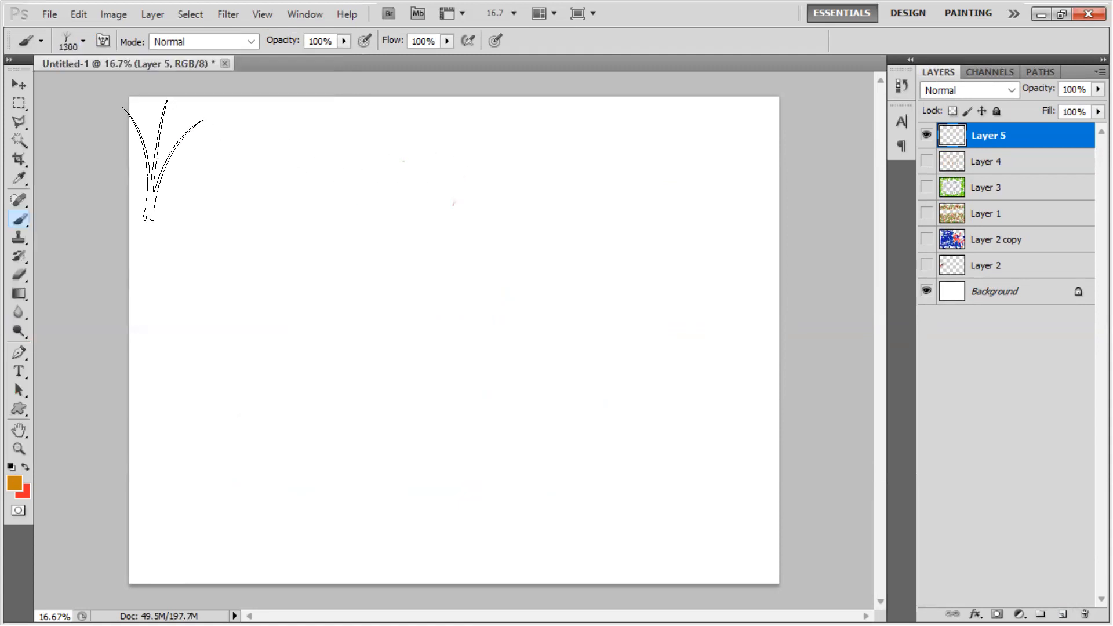
mouse_move(155, 151)
mouse_down()
mouse_move(633, 159)
mouse_move(752, 177)
mouse_move(760, 207)
mouse_move(613, 235)
mouse_move(261, 235)
mouse_move(155, 255)
mouse_move(247, 282)
mouse_move(602, 215)
mouse_move(713, 238)
mouse_move(762, 280)
mouse_move(420, 295)
mouse_move(110, 249)
mouse_up()
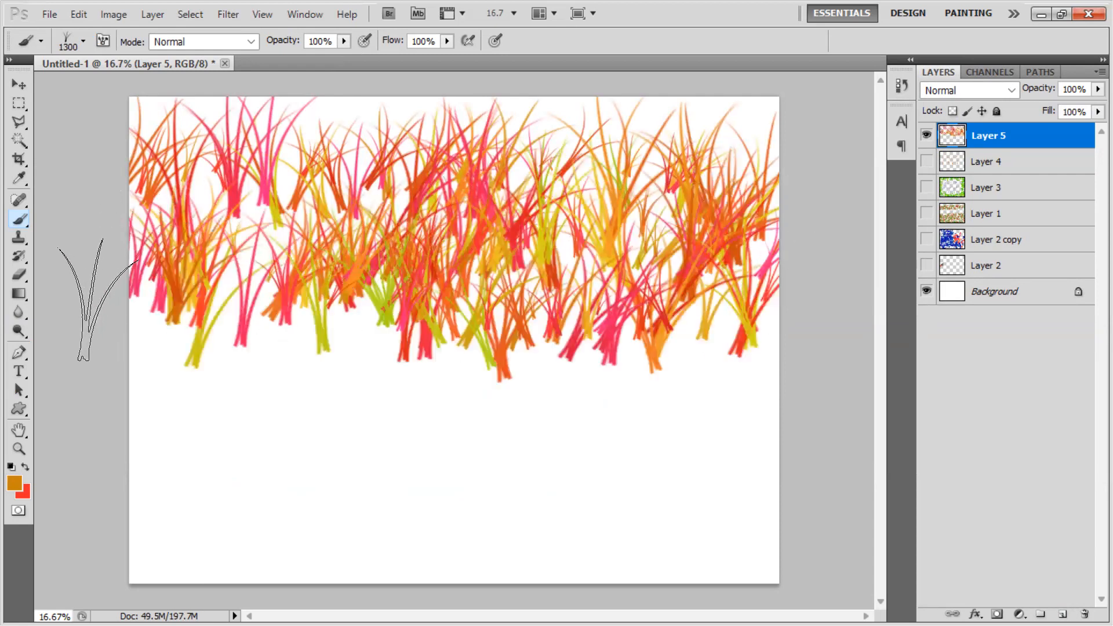
Step: Switch to the Pencil tool, pick the same 134 px grass tip and enlarge it to 1100 px
right_click(21, 219)
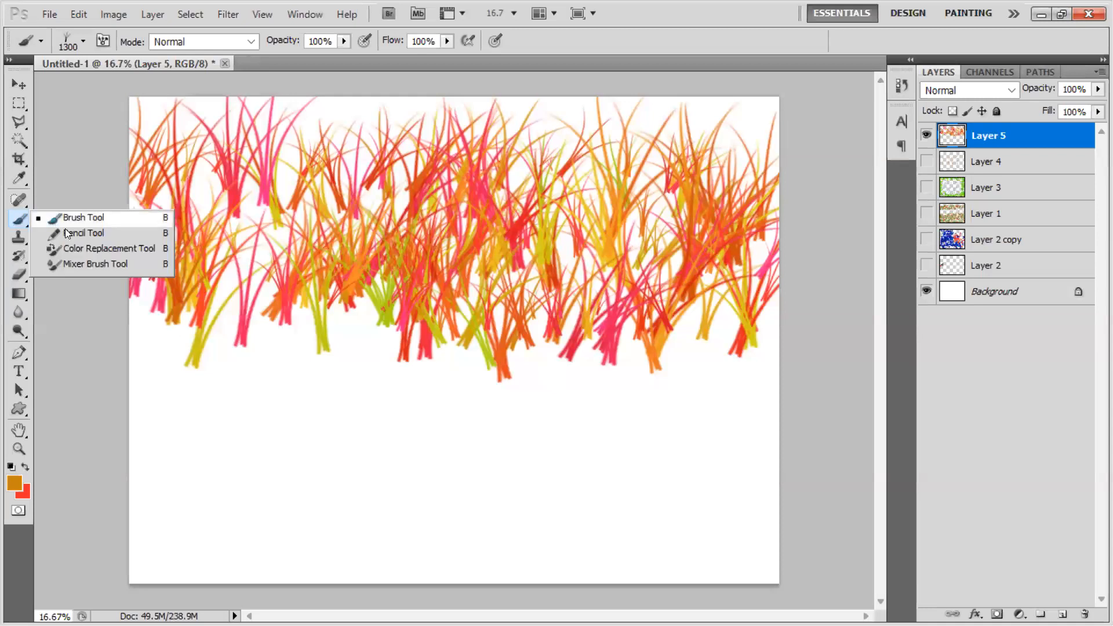
click(65, 227)
click(83, 41)
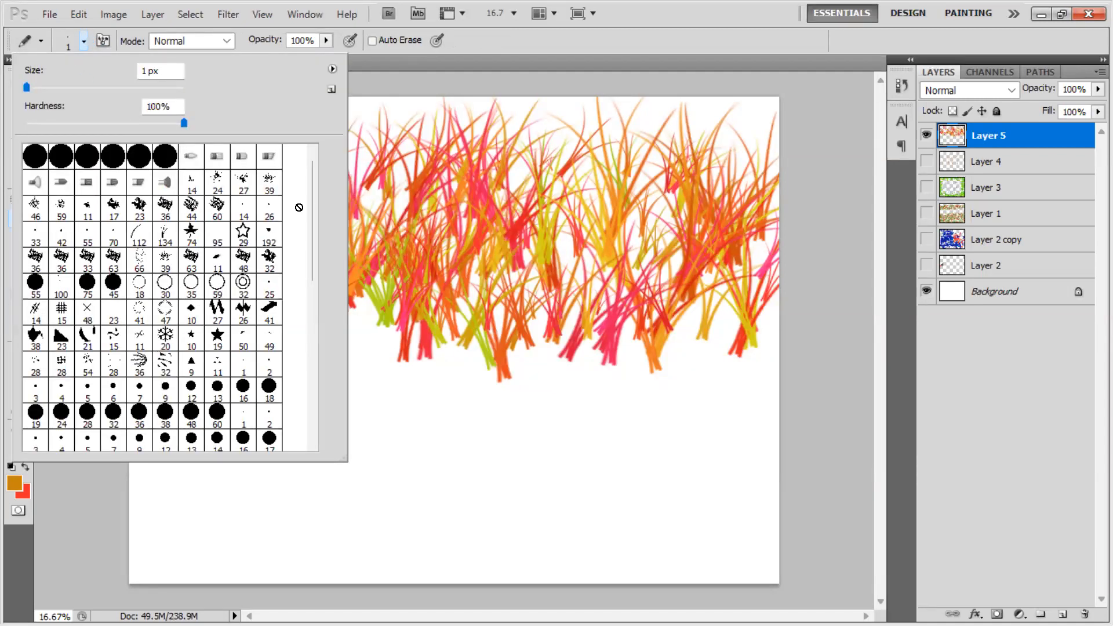
mouse_move(310, 198)
mouse_down()
mouse_move(308, 365)
mouse_move(311, 160)
mouse_up()
click(163, 237)
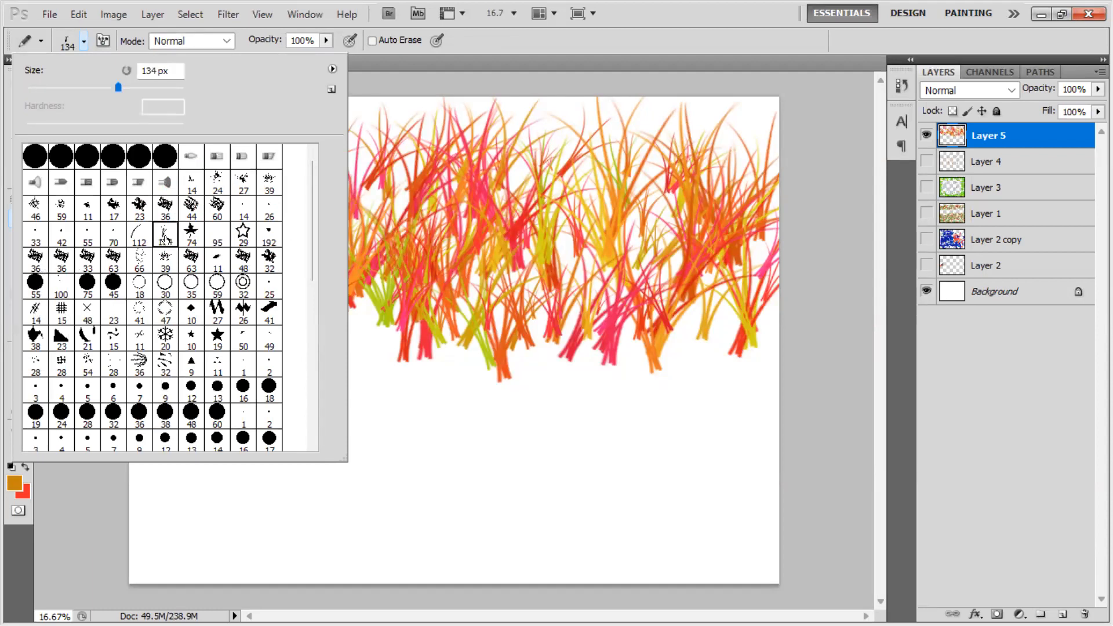
click(838, 319)
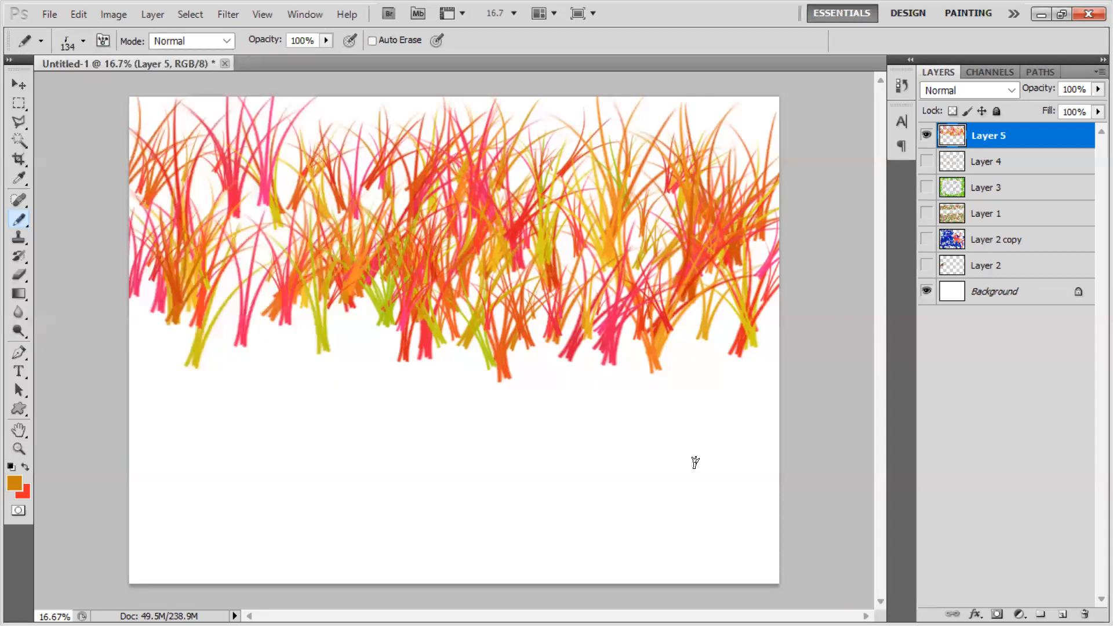
key(bracketright)
key(bracketright)
key(bracketright)
key(bracketright)
key(bracketright)
key(bracketright)
key(bracketright)
key(bracketright)
key(bracketright)
key(bracketright)
key(bracketright)
key(bracketright)
key(bracketright)
Step: Try filling the lower half with pencil grass, undo it, and paint a single row across the canvas below the brush grass
mouse_move(781, 505)
mouse_down()
mouse_move(658, 505)
mouse_move(369, 451)
mouse_move(155, 437)
mouse_move(126, 474)
mouse_move(184, 517)
mouse_move(598, 518)
mouse_move(730, 541)
mouse_move(292, 538)
mouse_move(192, 523)
mouse_move(136, 500)
mouse_move(166, 437)
mouse_move(779, 415)
mouse_move(629, 478)
mouse_move(489, 461)
mouse_up()
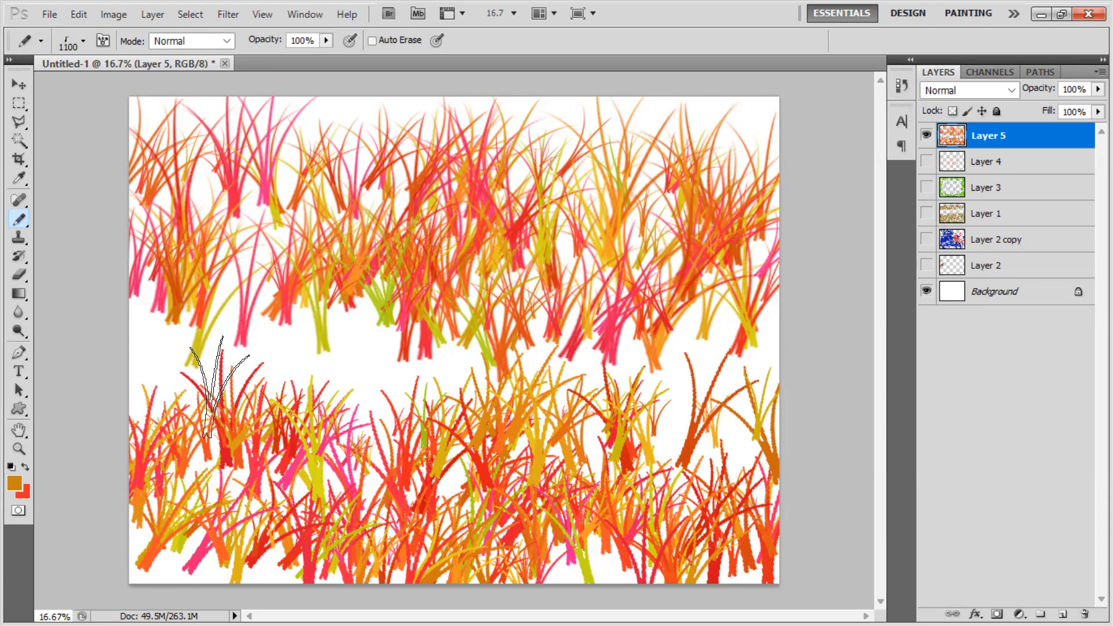
key(ctrl+z)
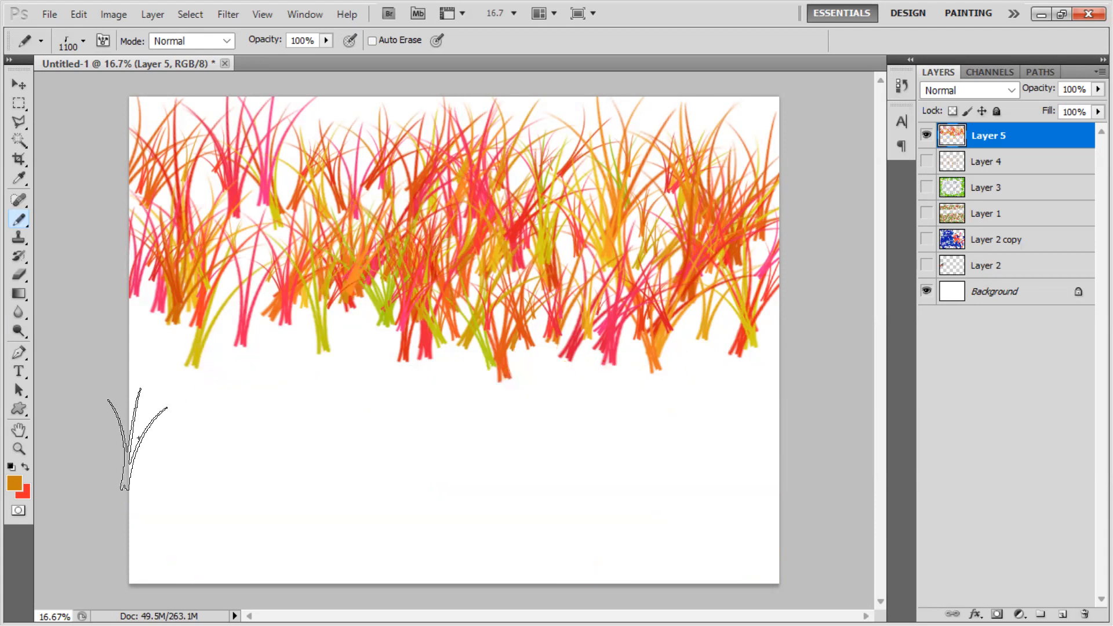
drag(139, 436, 815, 432)
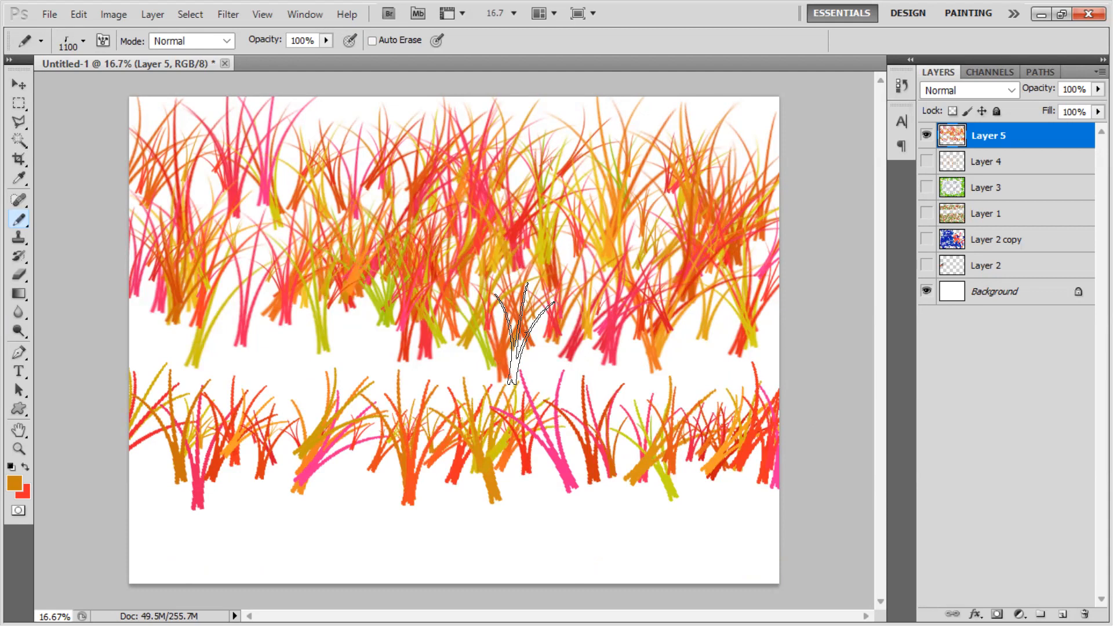
Step: Pick the fourth tip in the second-to-last preset row, a 2500 px smoke tip, and stamp and stroke it over the grass
click(84, 41)
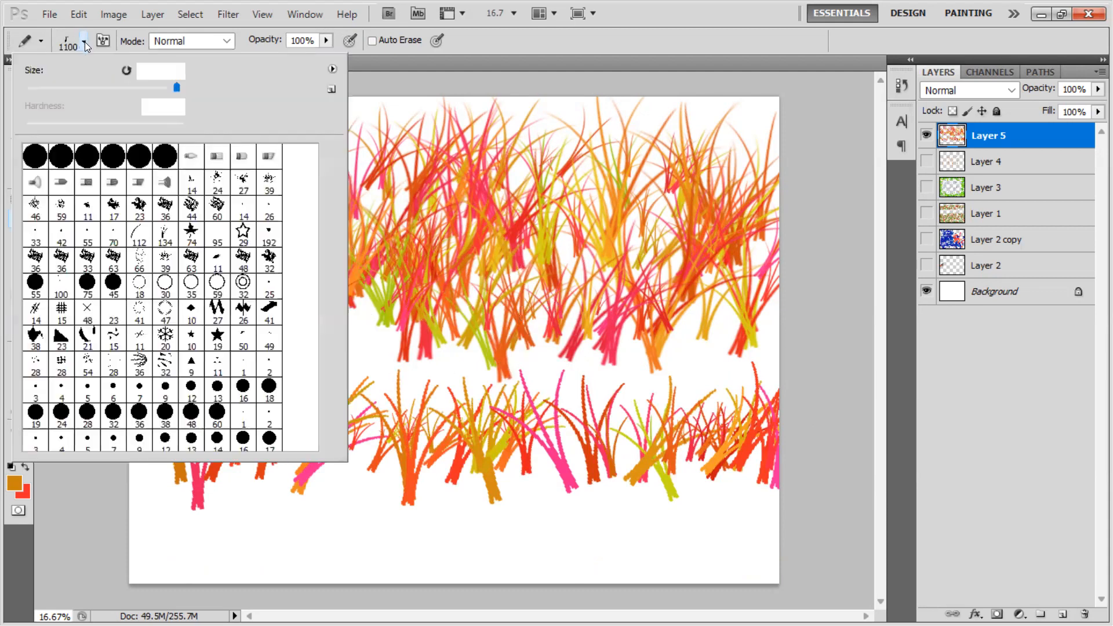
drag(312, 242, 313, 429)
click(115, 412)
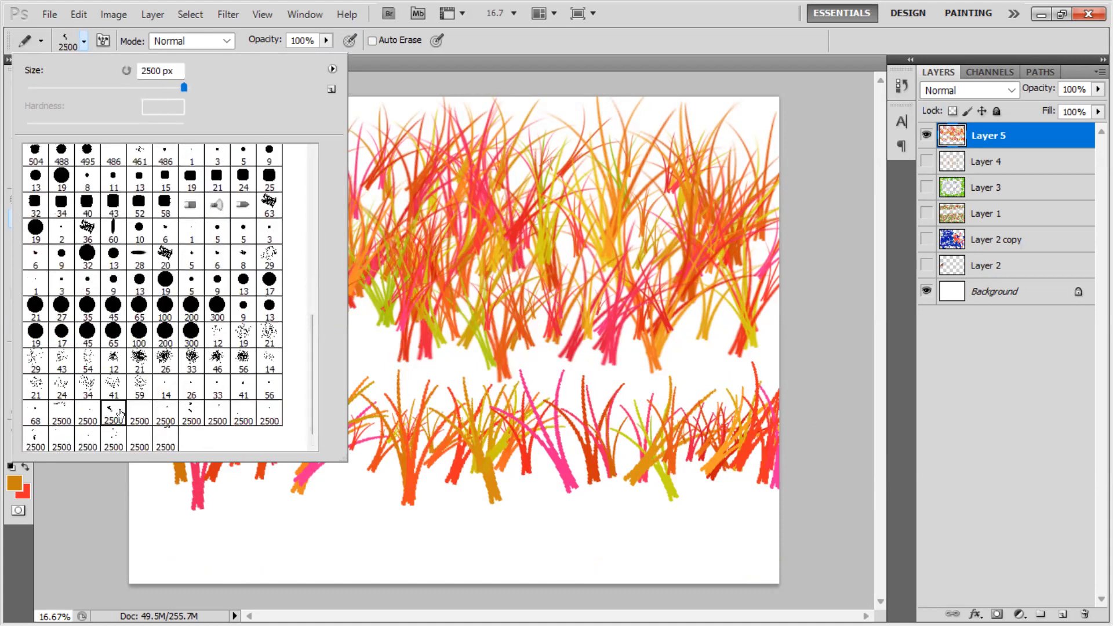
click(390, 377)
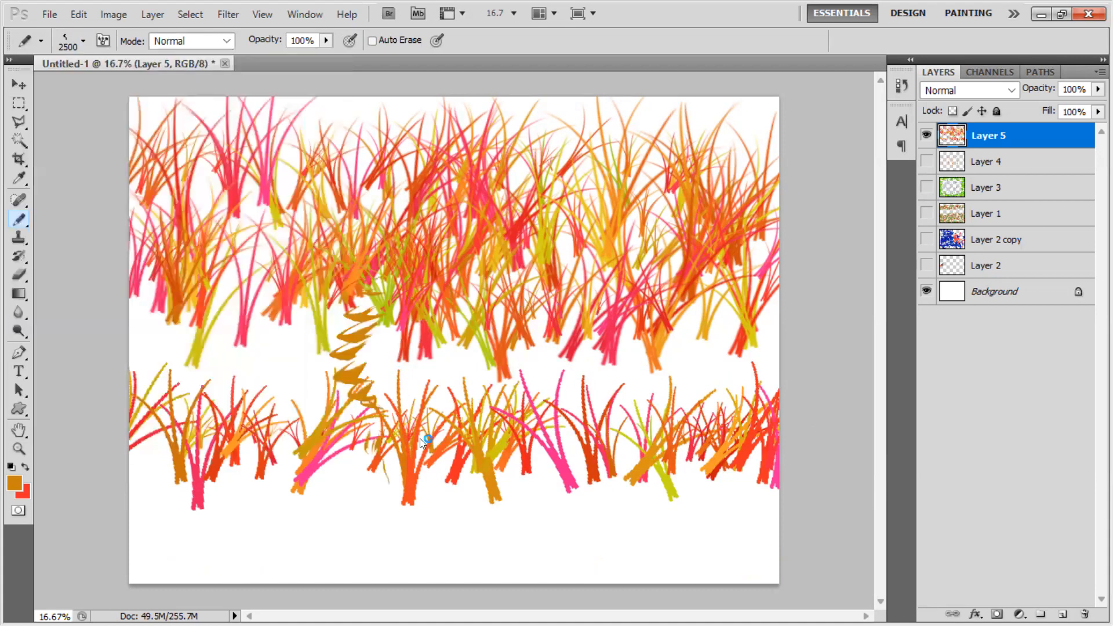
click(293, 399)
click(724, 429)
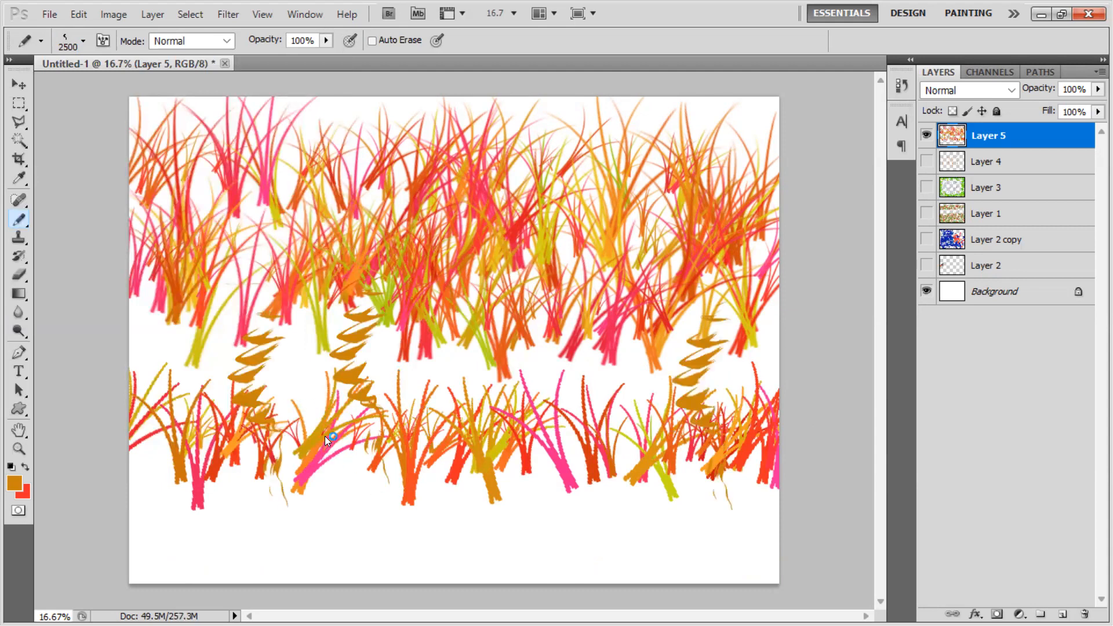
drag(396, 190, 505, 185)
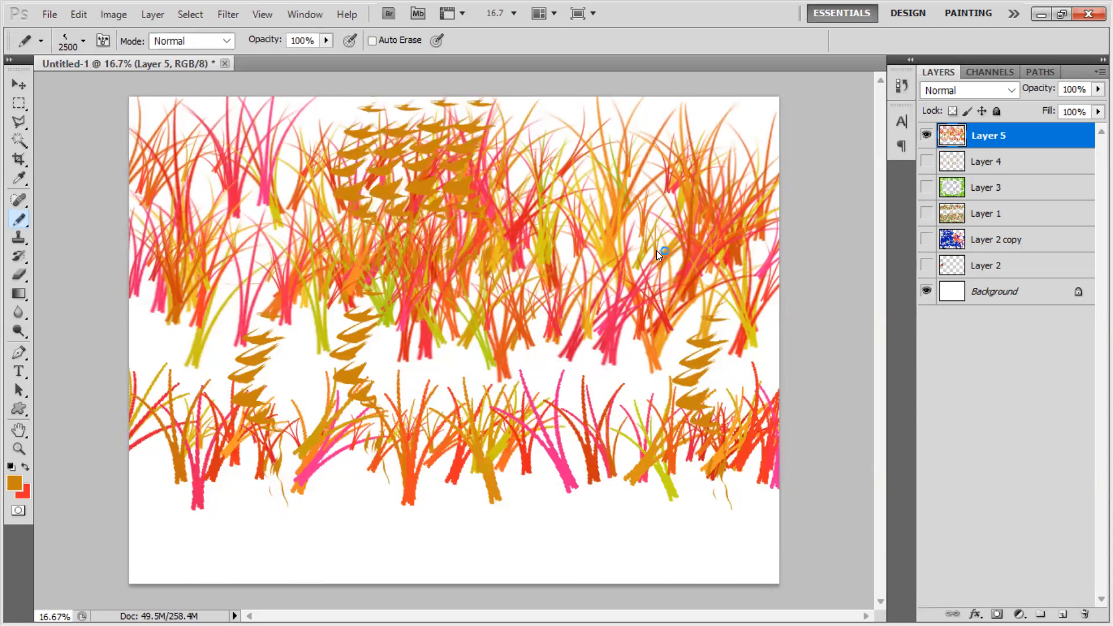
drag(622, 211, 771, 212)
drag(703, 313, 253, 350)
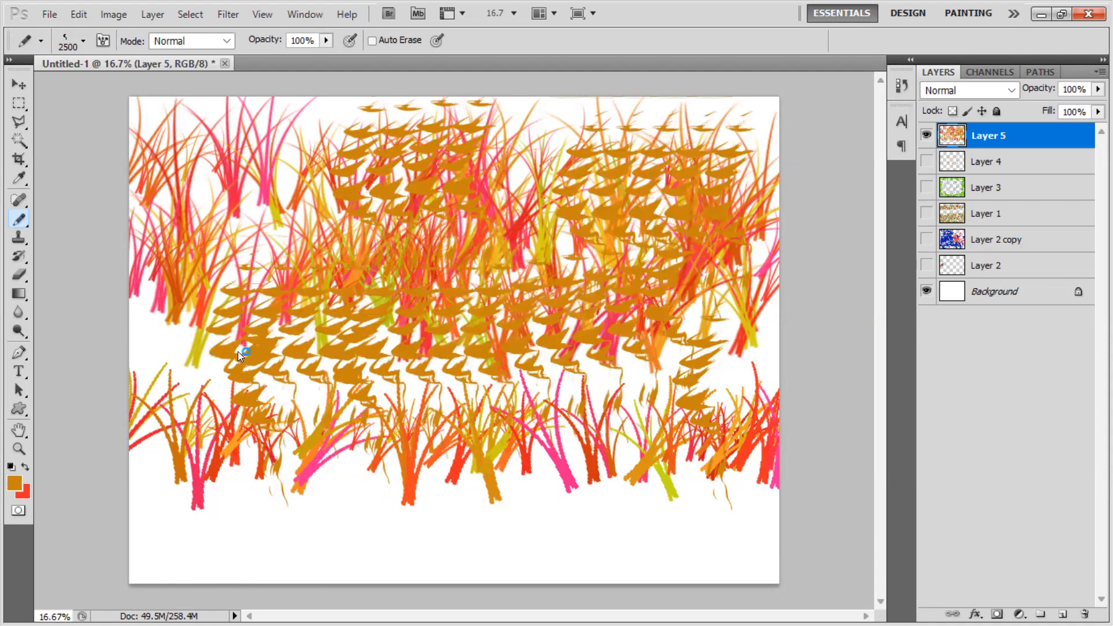
click(187, 508)
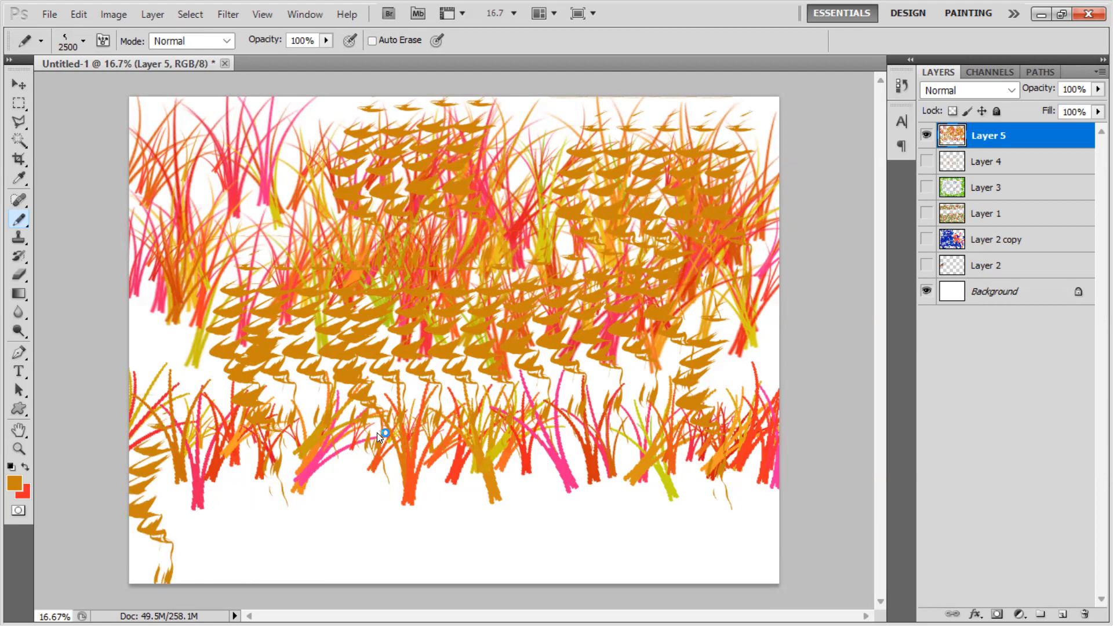
Step: Hide Layer 5 with the grass and add a new blank layer above it
click(926, 135)
click(1062, 614)
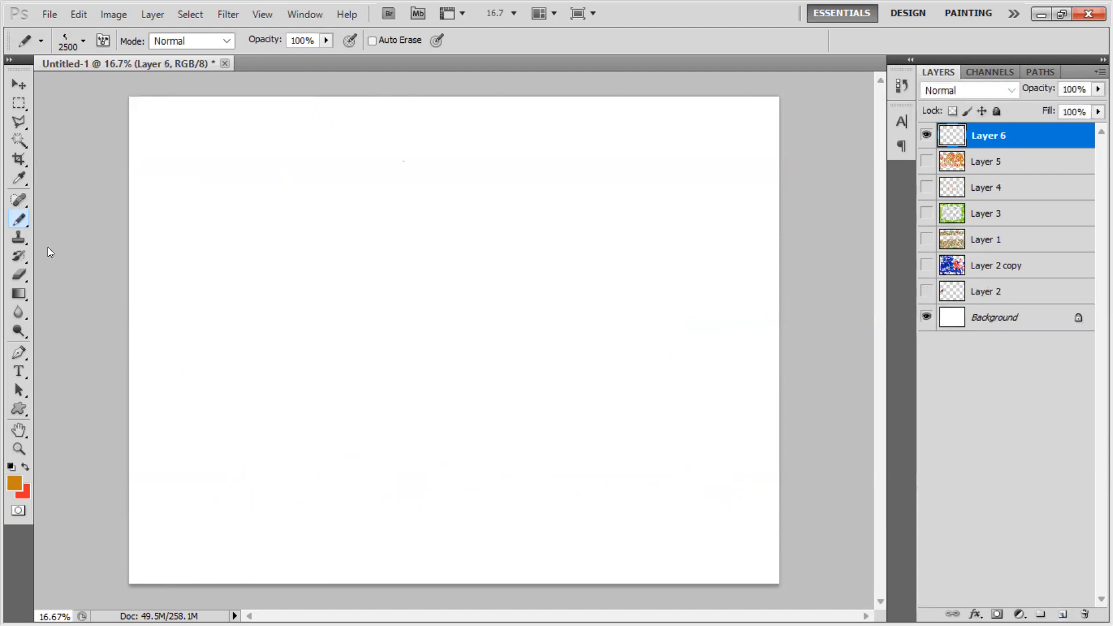
Step: Switch to the Pattern Stamp tool and enlarge its brush to 800 px
right_click(19, 220)
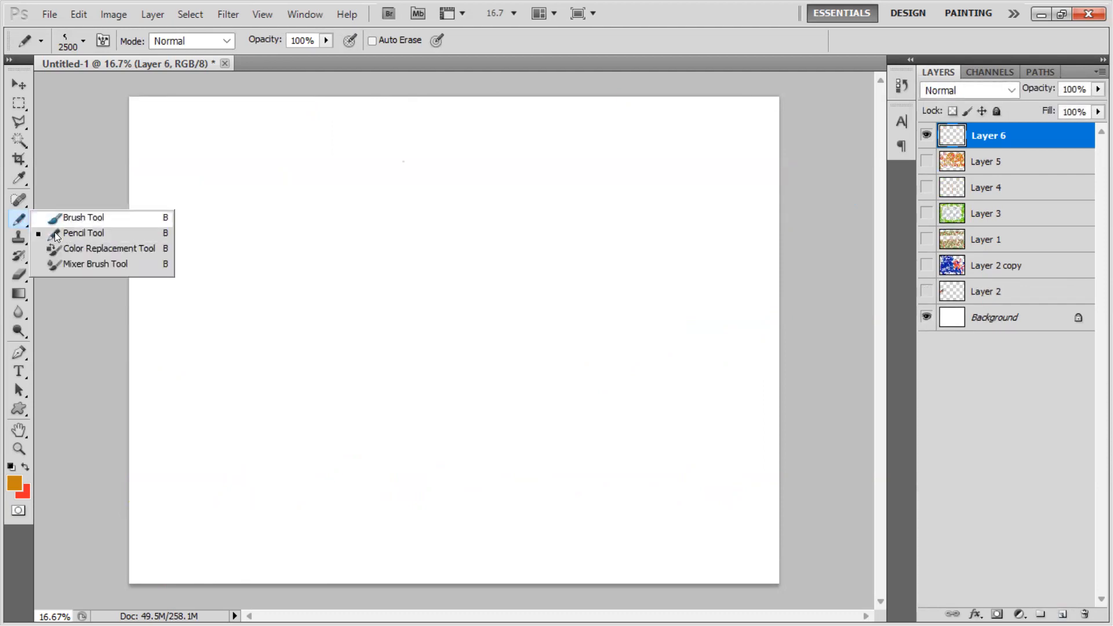
click(18, 238)
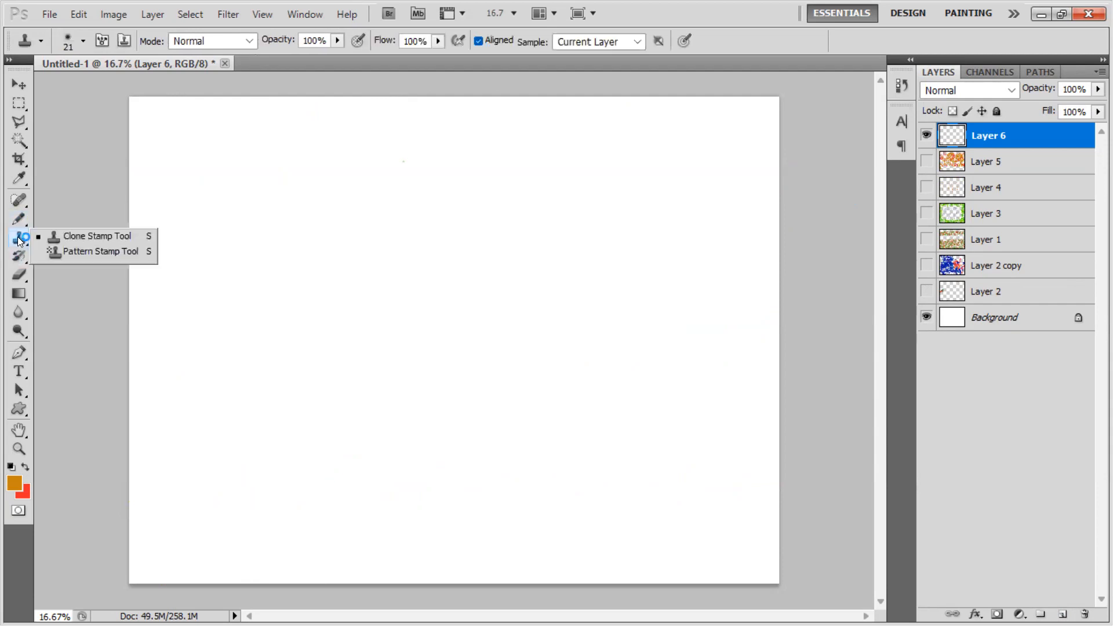
click(89, 253)
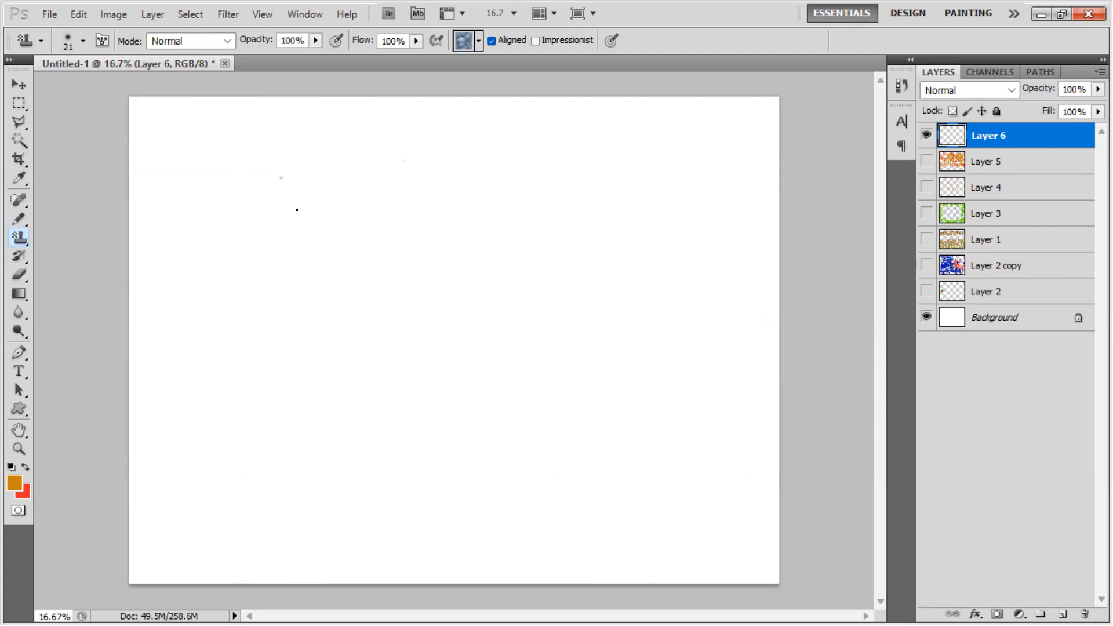
key(bracketright)
key(bracketright)
key(bracketright)
key(bracketright)
key(bracketright)
key(bracketright)
key(bracketright)
key(bracketright)
key(bracketright)
key(bracketright)
key(bracketright)
key(bracketright)
key(bracketright)
key(bracketright)
key(bracketright)
key(bracketright)
click(20, 237)
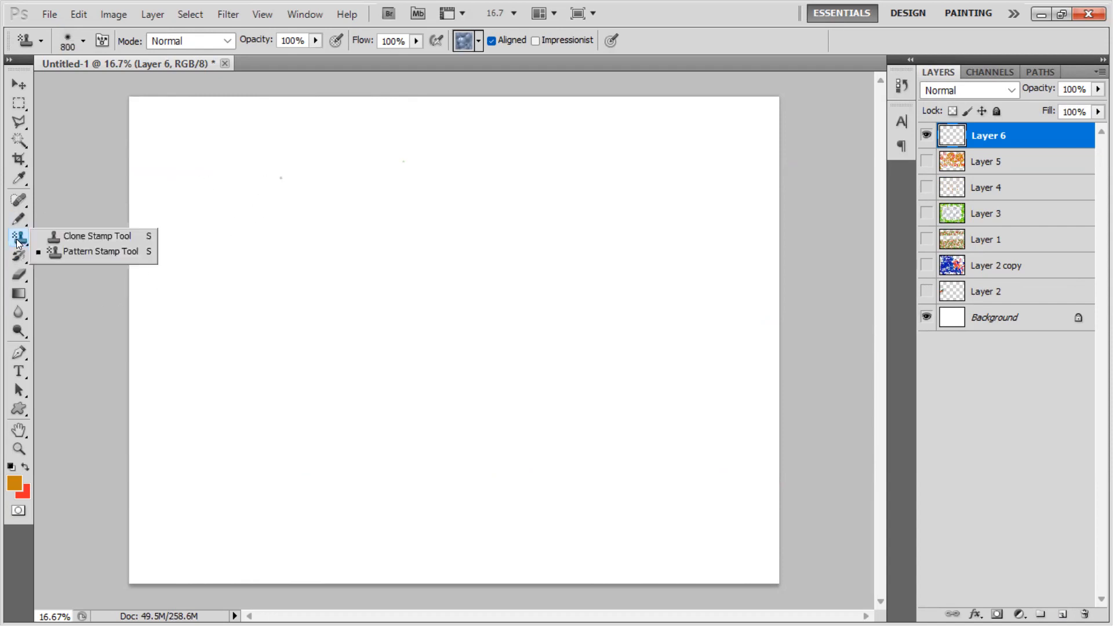
click(83, 253)
Step: Choose the blue bubble pattern and paint a patch of it in the canvas's upper-left corner
click(481, 41)
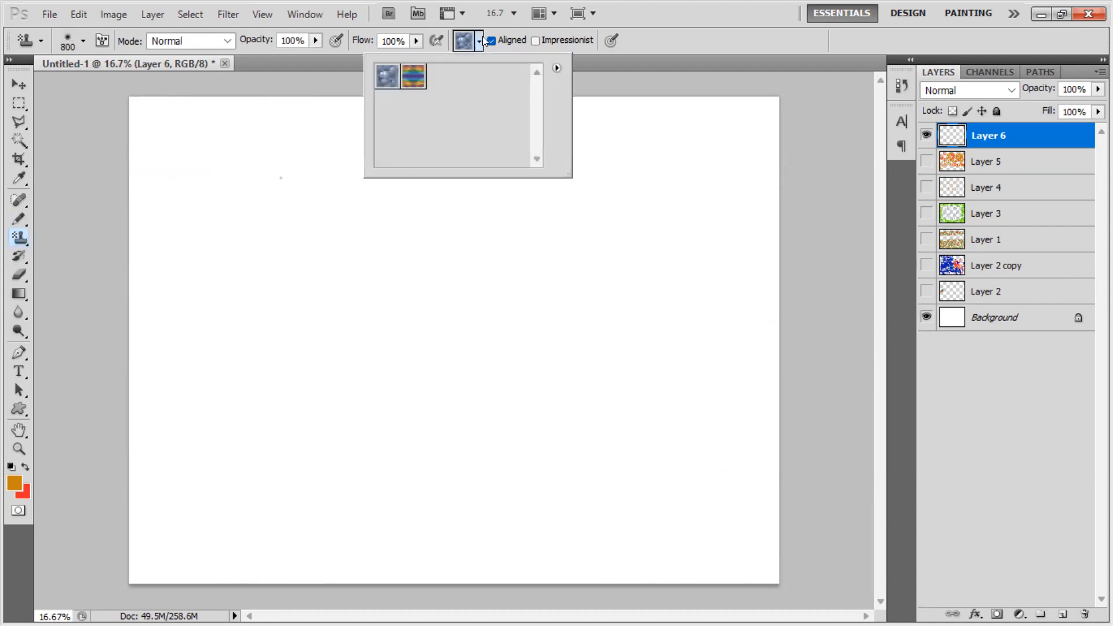
click(393, 80)
mouse_move(219, 139)
mouse_down()
mouse_move(165, 128)
mouse_move(197, 119)
mouse_move(217, 130)
mouse_up()
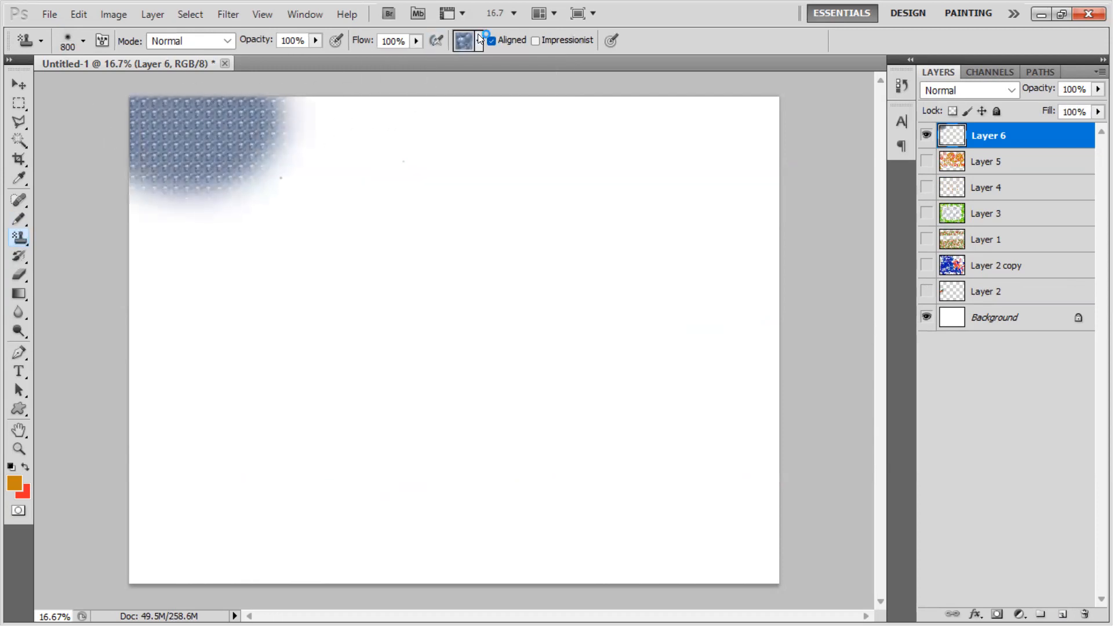
Step: Choose the multicoloured striped pattern and paint a patch of it beside the blue bubble area
click(478, 40)
click(415, 77)
drag(315, 187, 316, 214)
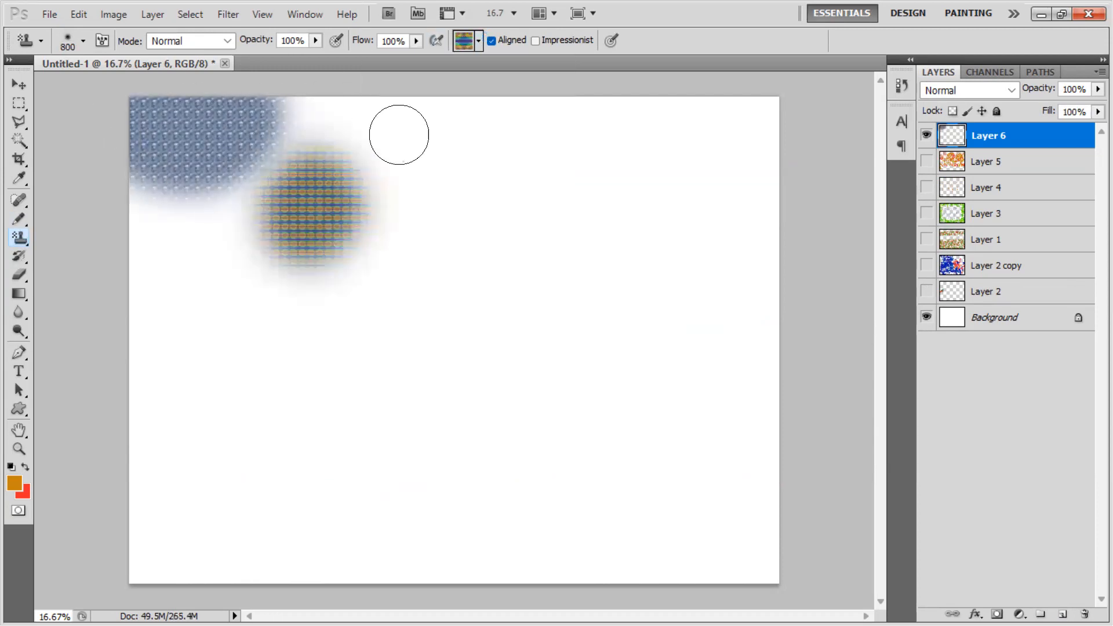
mouse_move(399, 134)
mouse_down()
mouse_move(352, 140)
mouse_move(323, 112)
mouse_up()
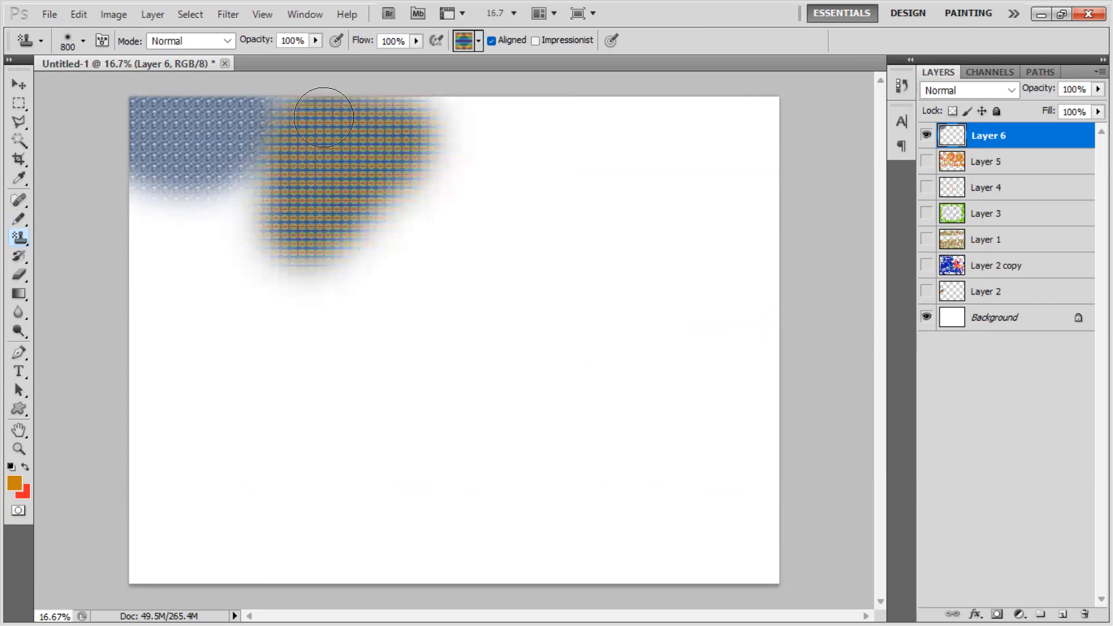
Step: Append the Artist Surfaces and Color Paper sets to the Pattern Stamp tool's available patterns
click(479, 39)
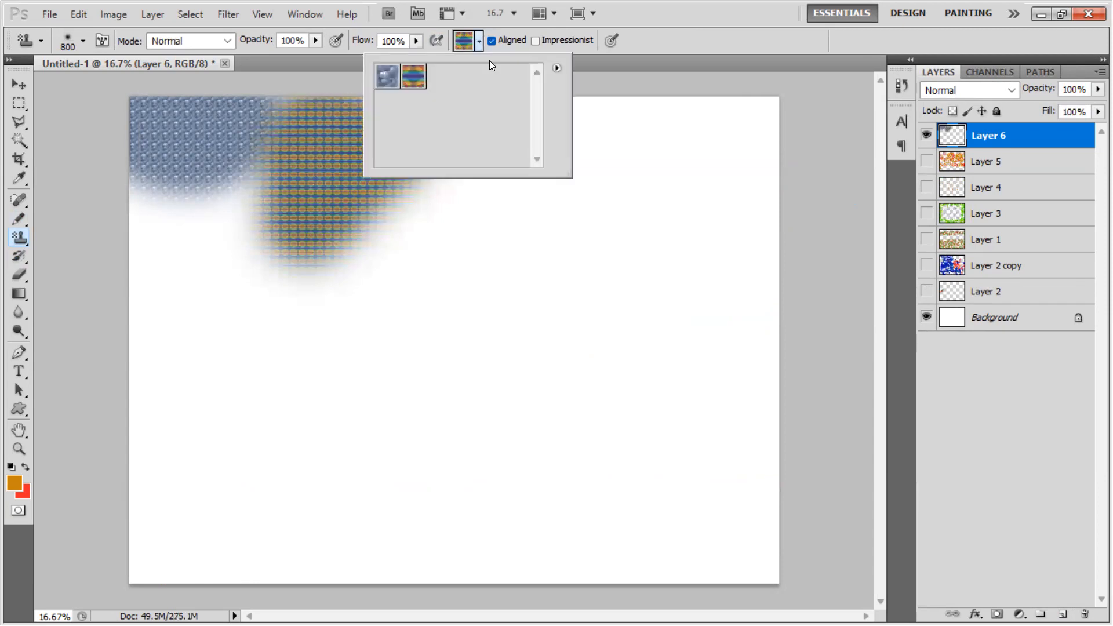
click(556, 68)
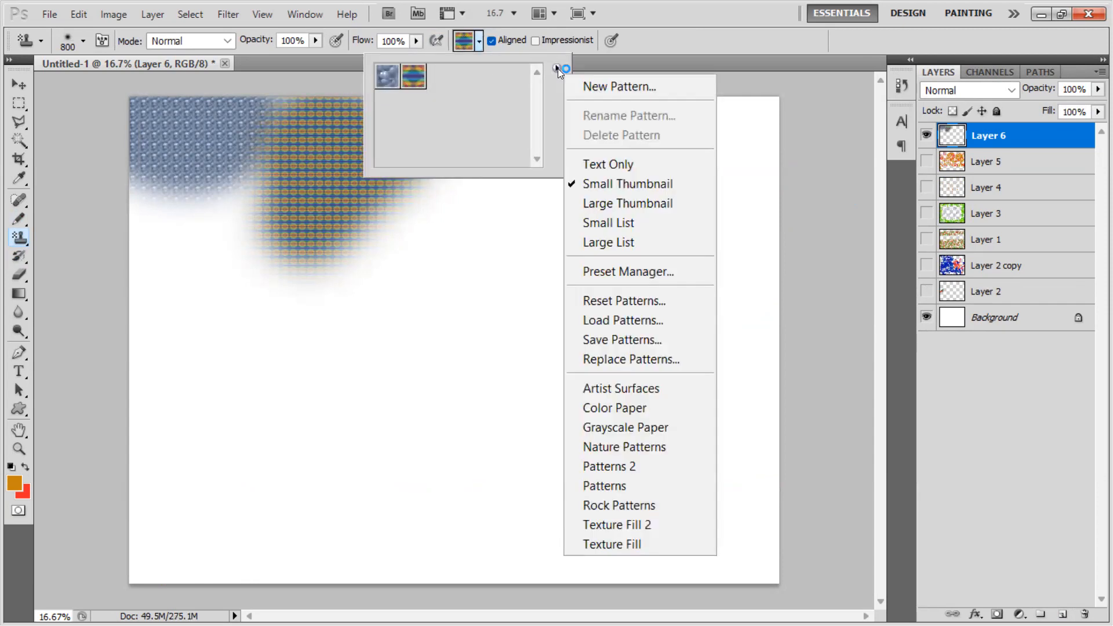
click(637, 388)
click(636, 254)
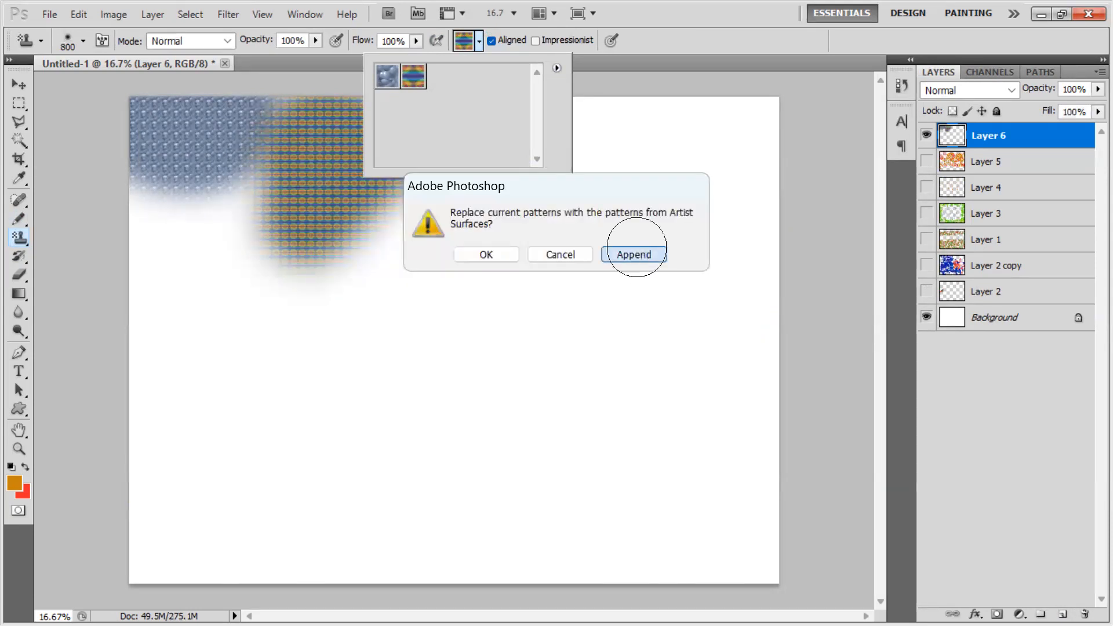
click(556, 67)
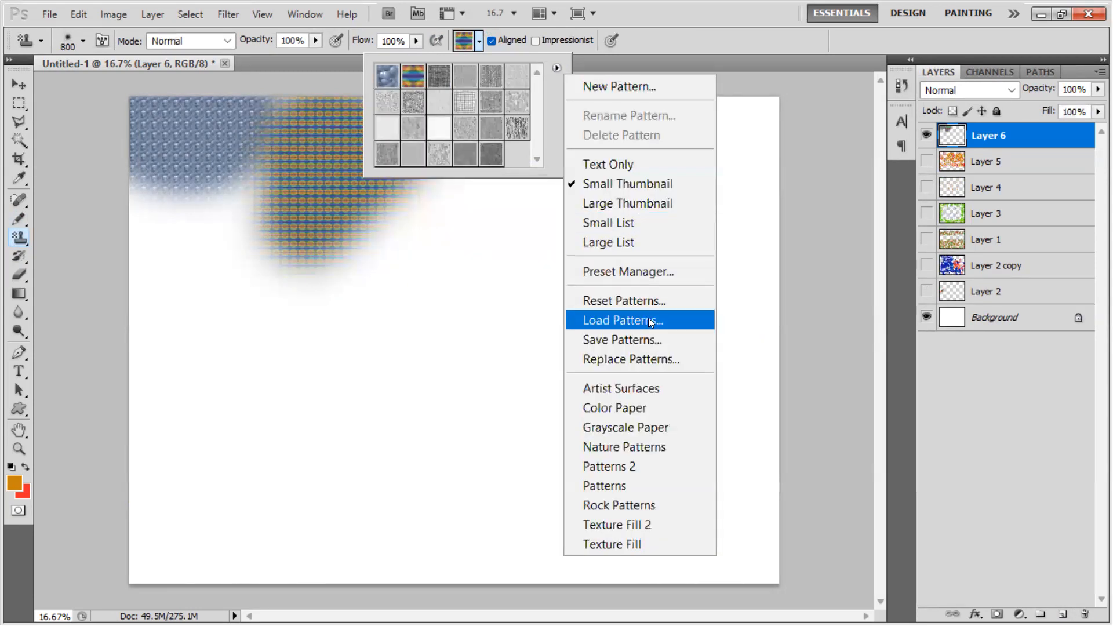
click(634, 409)
click(632, 255)
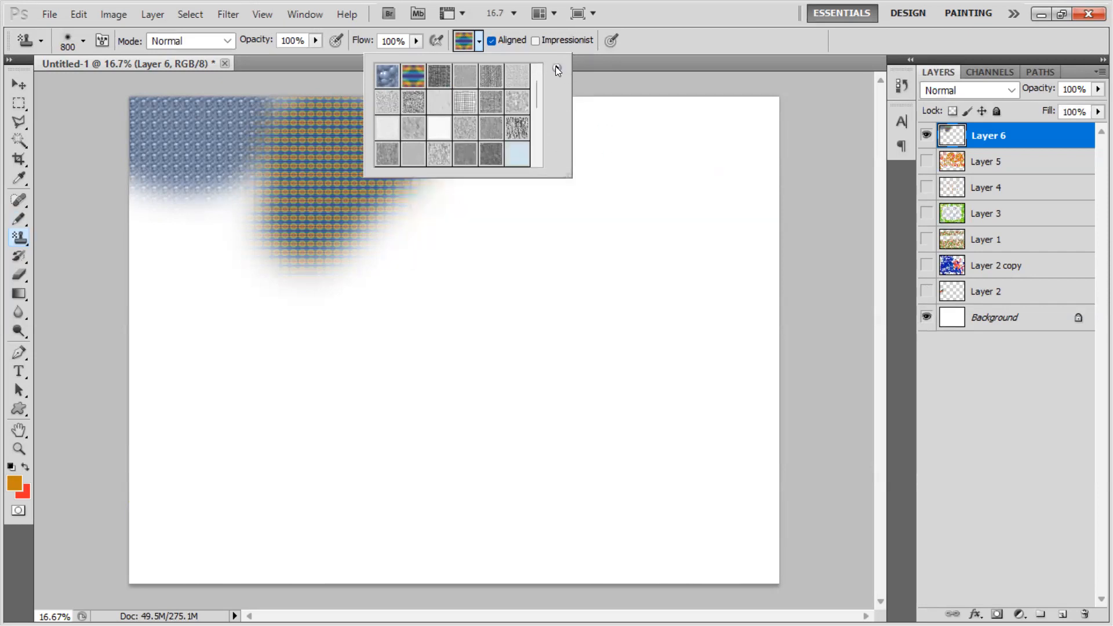
Step: Append the Grayscale Paper and Nature Patterns sets to the Pattern Stamp tool's available patterns
click(556, 67)
click(626, 426)
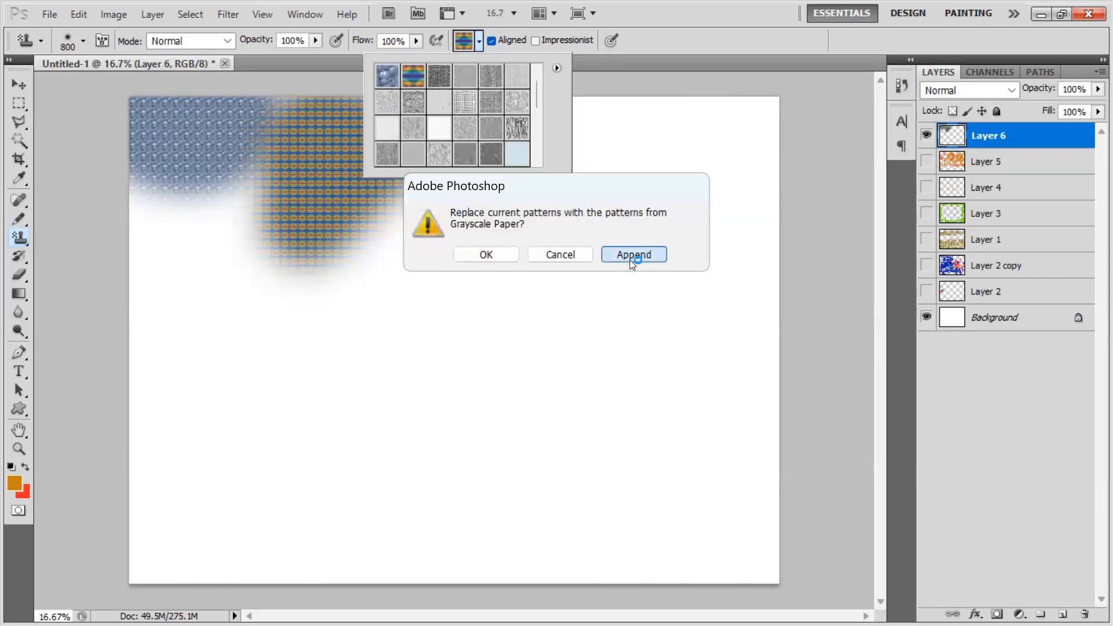
click(631, 256)
click(556, 67)
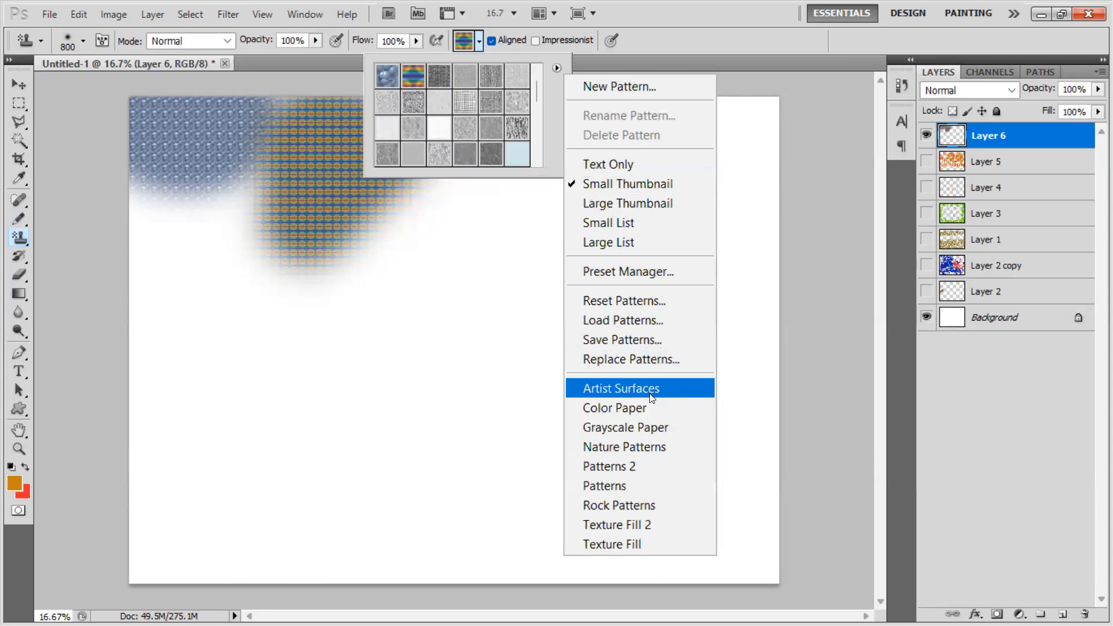
click(646, 447)
click(630, 255)
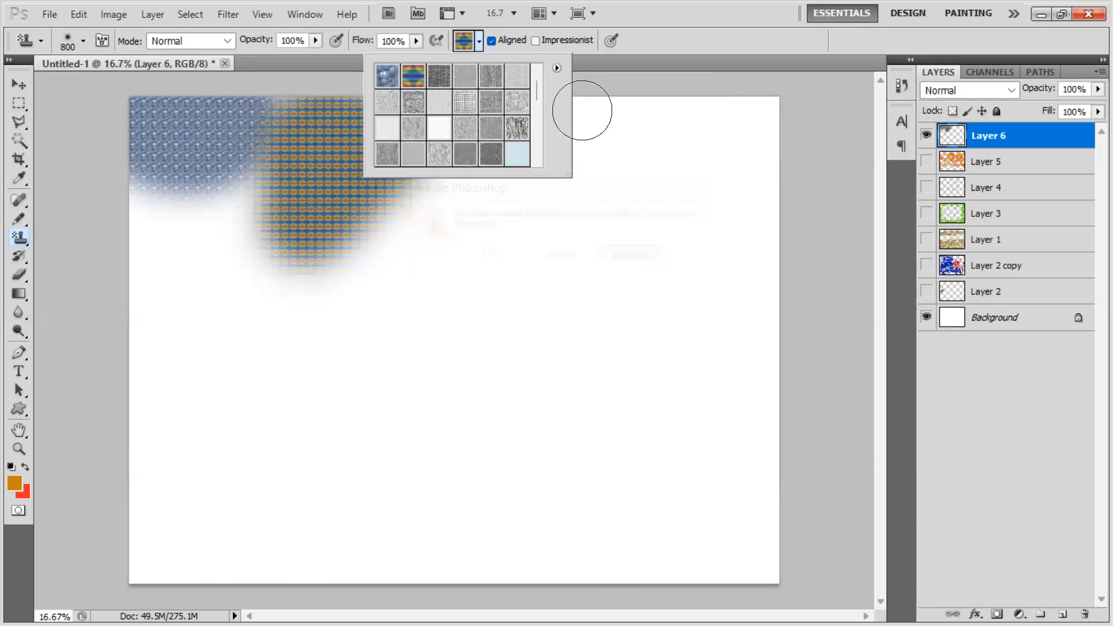
Step: Append the Patterns 2 and Patterns sets to the Pattern Stamp tool's available patterns
click(555, 70)
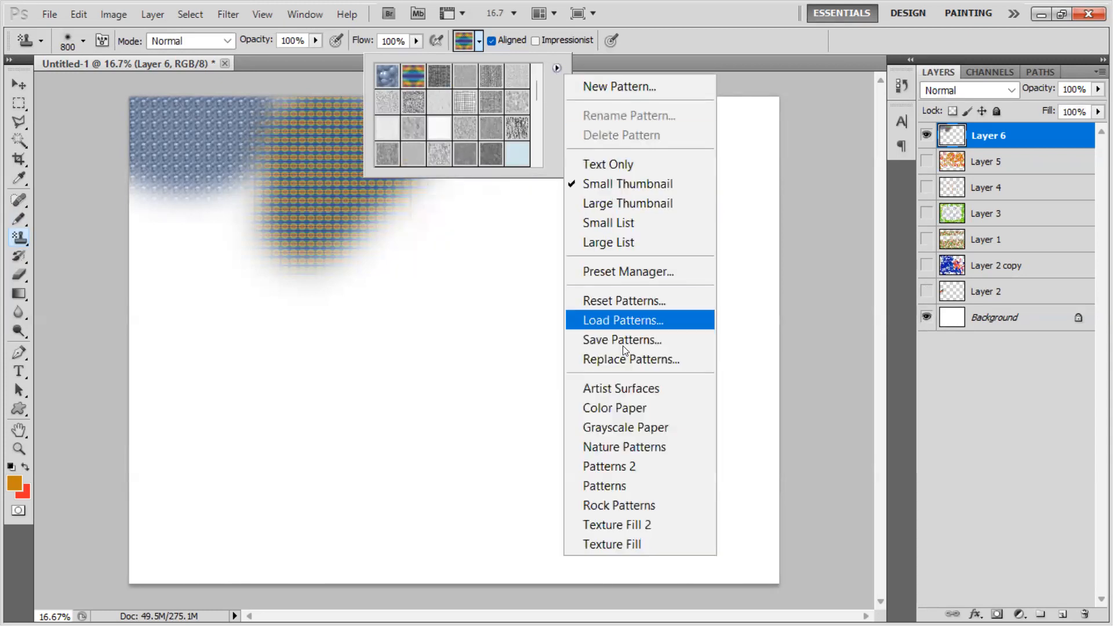
click(625, 466)
click(635, 253)
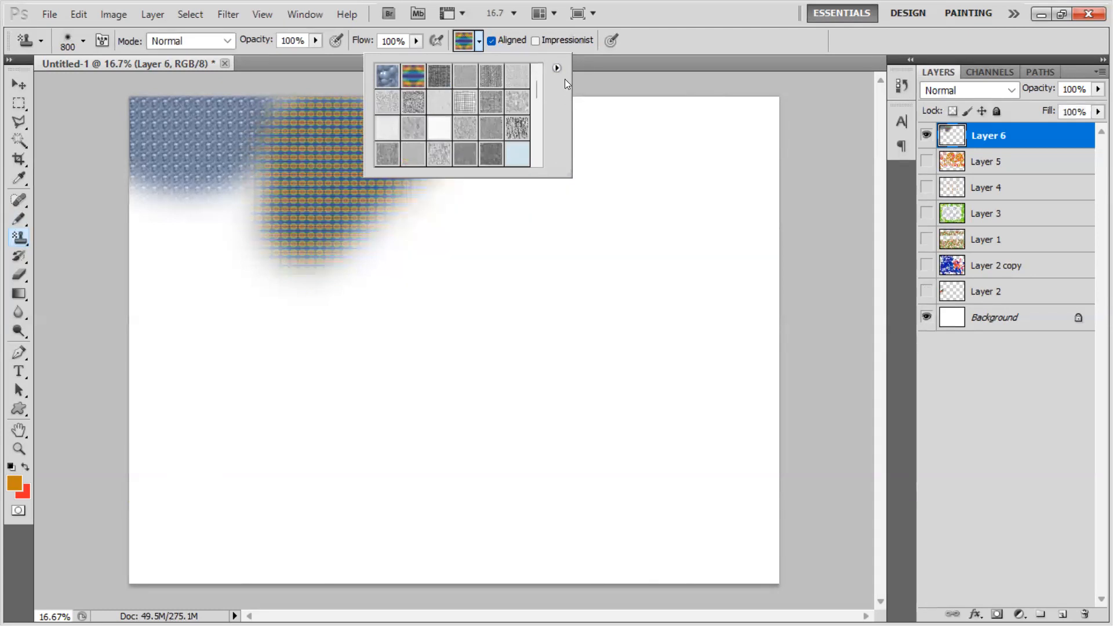
click(557, 67)
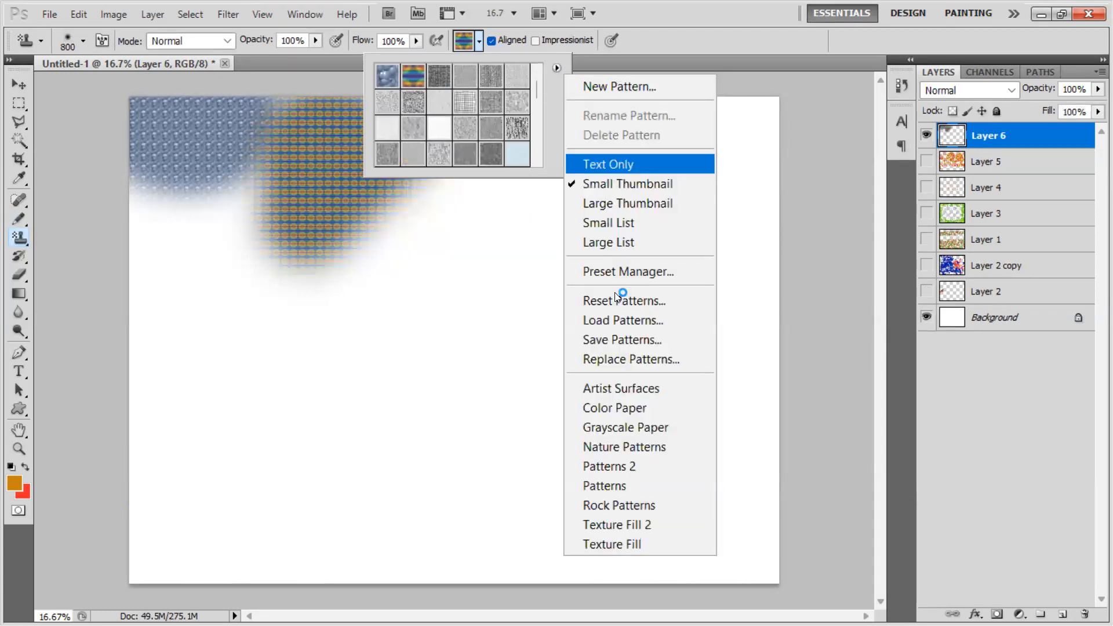
click(630, 486)
click(614, 254)
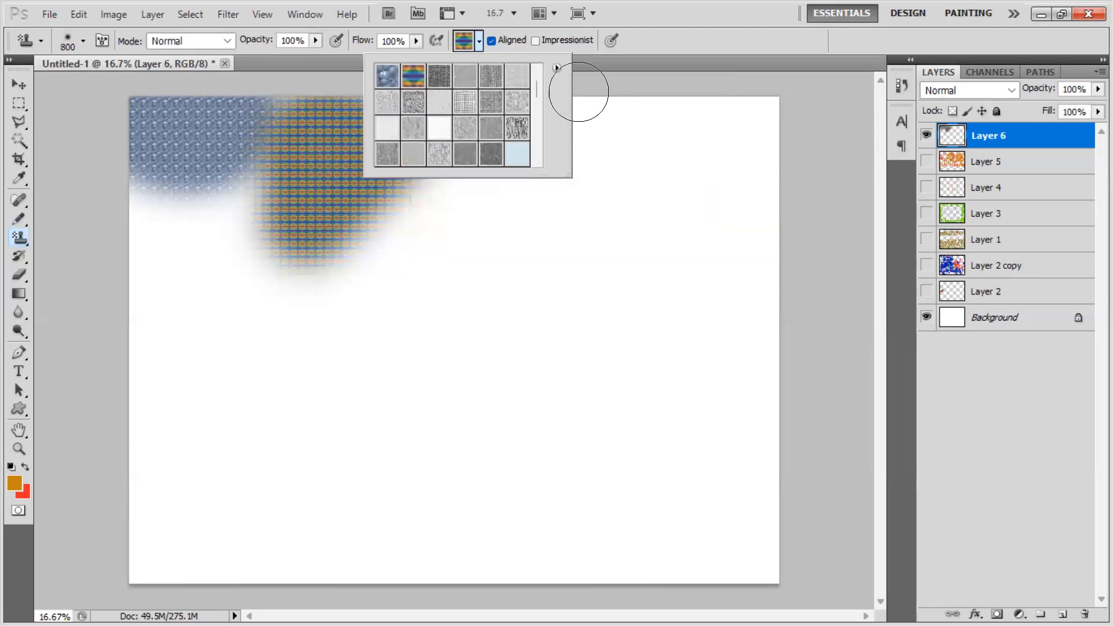
Step: Append the Rock Patterns set and enlarge the pattern picker until the whole thumbnail collection fits
click(555, 67)
click(631, 504)
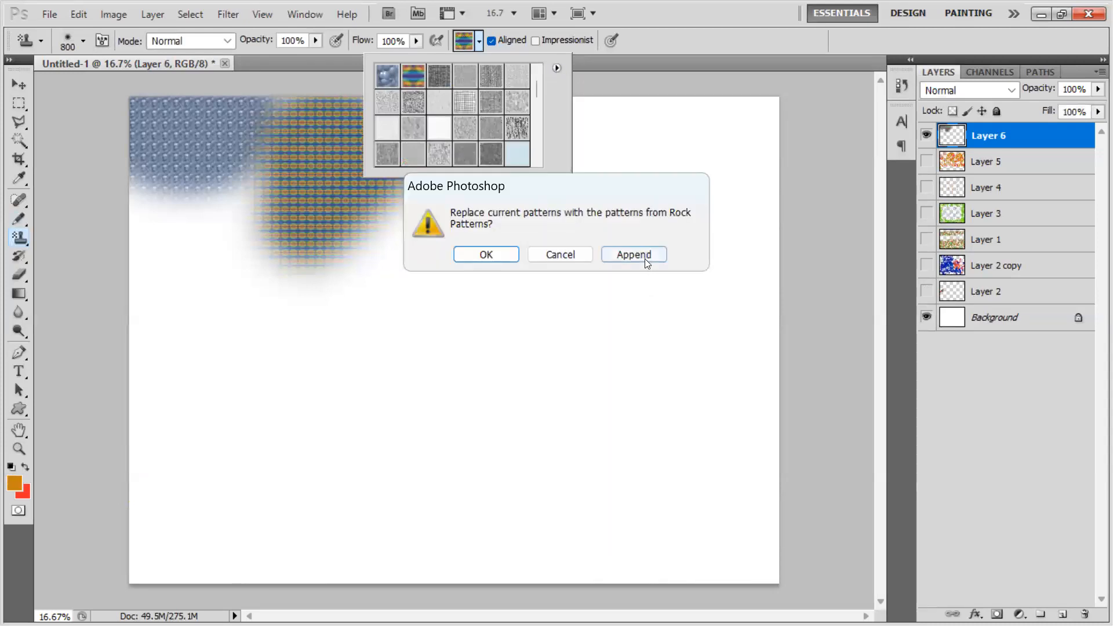
click(644, 255)
drag(571, 176, 791, 334)
Step: Paint the black-and-white woven pattern across the canvas's upper part and the fine checkerboard pattern in a band below it
click(647, 232)
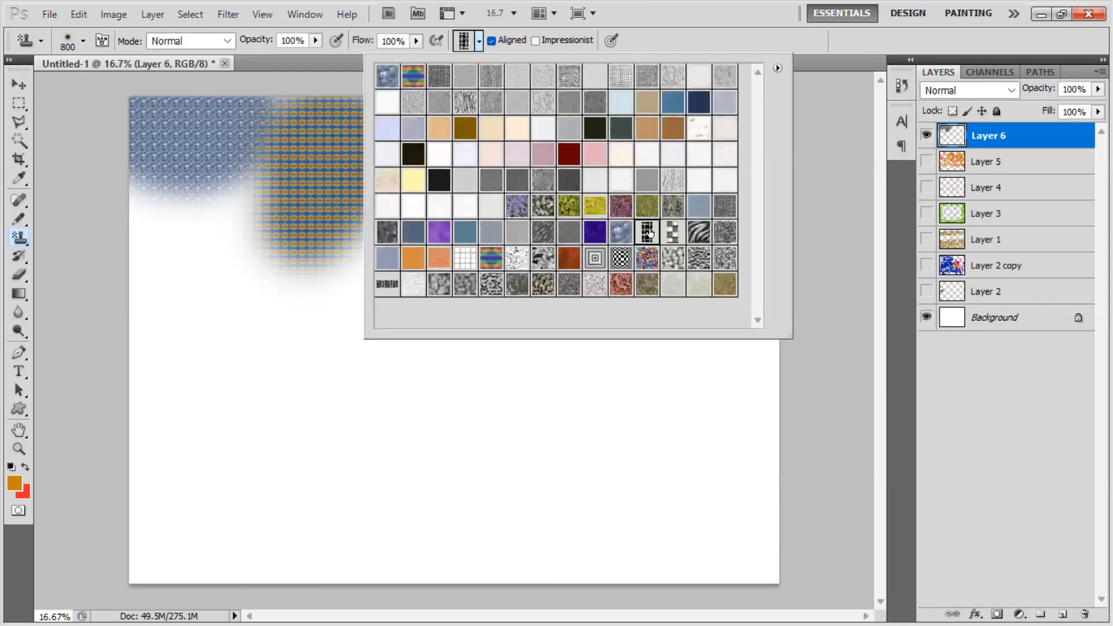
mouse_move(258, 225)
mouse_down()
mouse_move(151, 245)
mouse_move(98, 164)
mouse_move(96, 101)
mouse_move(451, 117)
mouse_move(238, 161)
mouse_move(137, 236)
mouse_move(531, 250)
mouse_move(652, 240)
mouse_move(753, 186)
mouse_up()
click(477, 40)
click(510, 261)
mouse_move(149, 323)
mouse_down()
mouse_move(719, 278)
mouse_move(45, 358)
mouse_move(308, 355)
mouse_move(596, 256)
mouse_up()
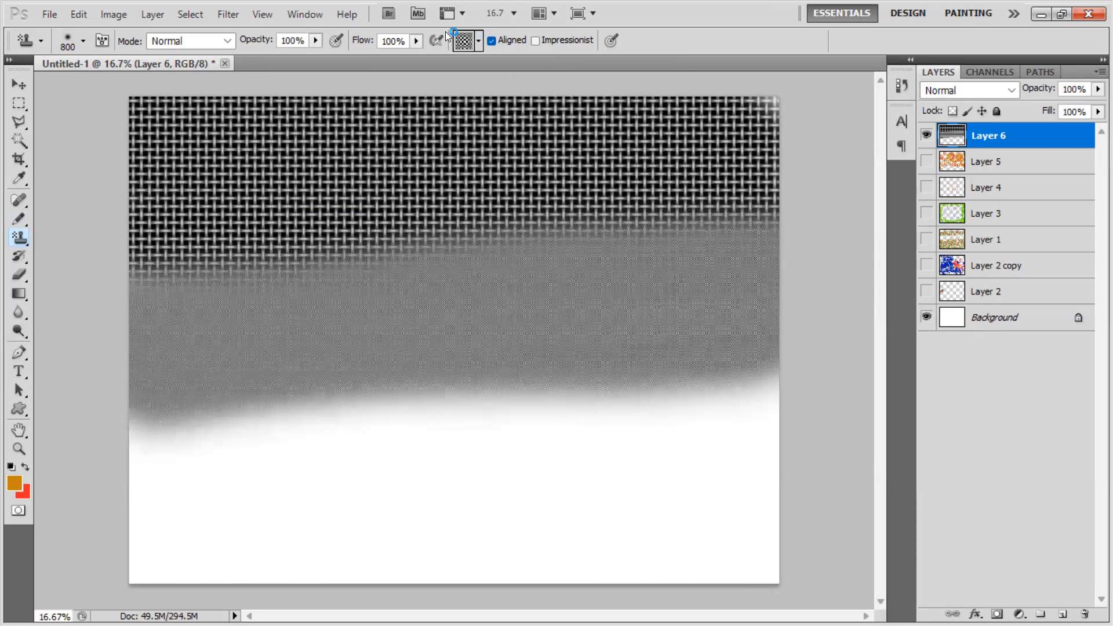
Step: Choose the concentric squares pattern and paint a full-width band along the lower edge of the grey checkerboard area
click(479, 41)
click(485, 258)
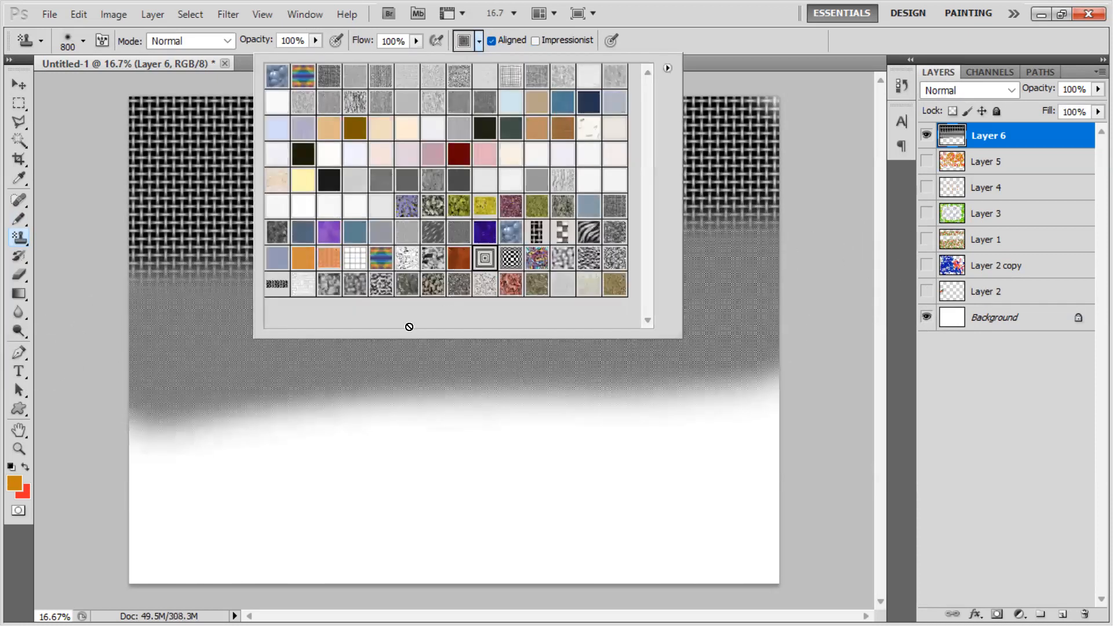
mouse_move(131, 432)
mouse_down()
mouse_move(399, 425)
mouse_move(653, 386)
mouse_move(814, 378)
mouse_move(117, 436)
mouse_up()
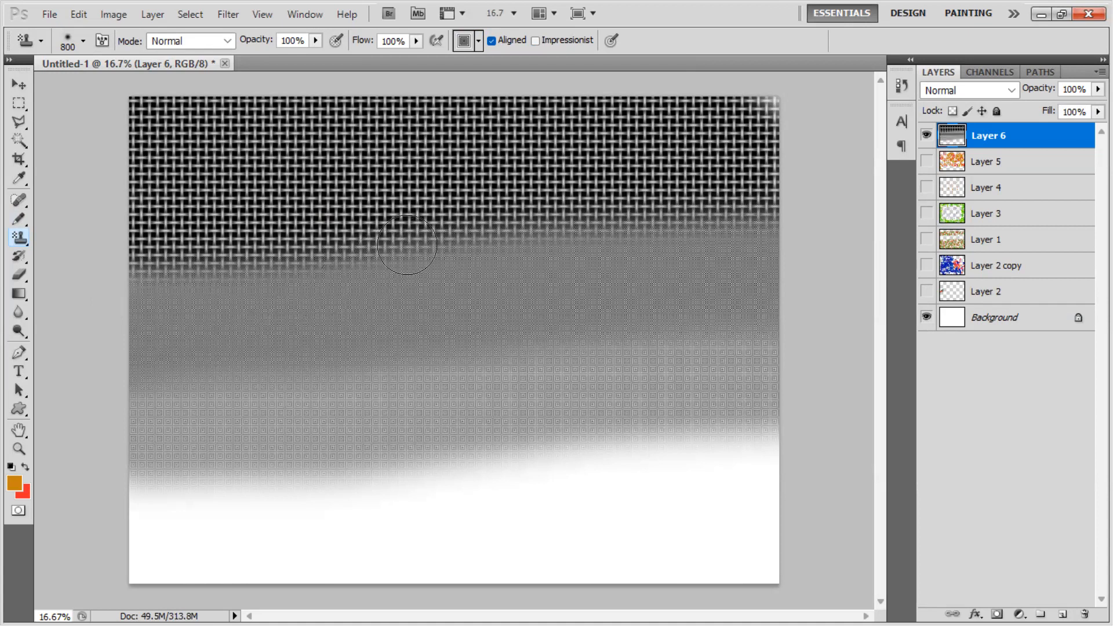
Step: Choose the purple flower pattern and paint a full-width band across the lower part of the canvas
click(480, 40)
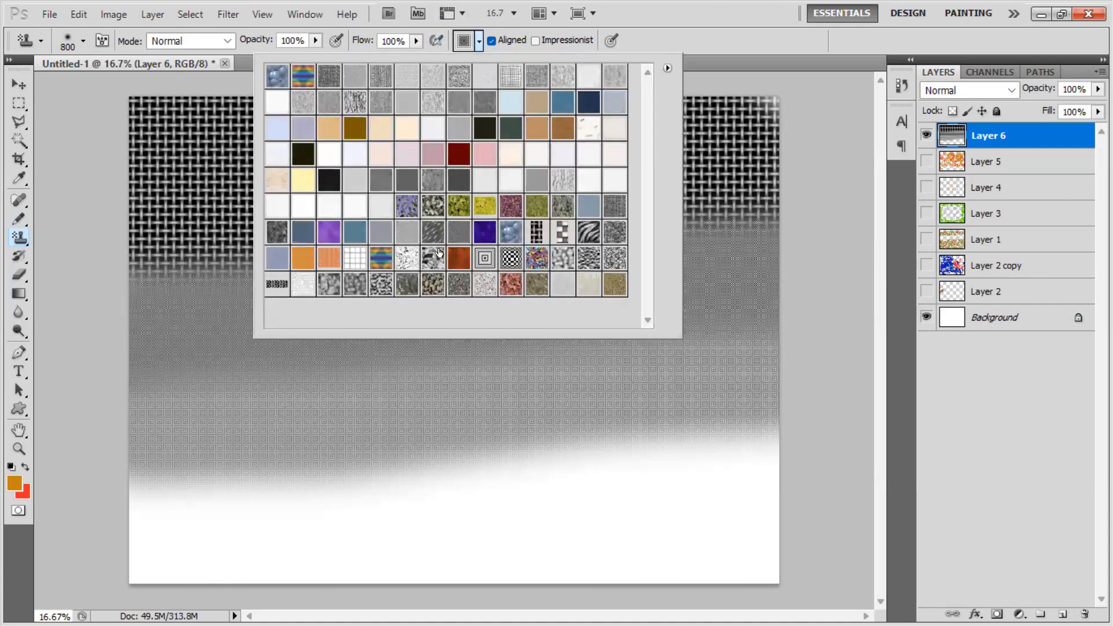
click(414, 209)
mouse_move(137, 464)
mouse_down()
mouse_move(725, 392)
mouse_move(777, 371)
mouse_up()
Step: Choose the grey-and-white block pattern beside the woven one and paint it over the woven area along the canvas's upper part
click(478, 40)
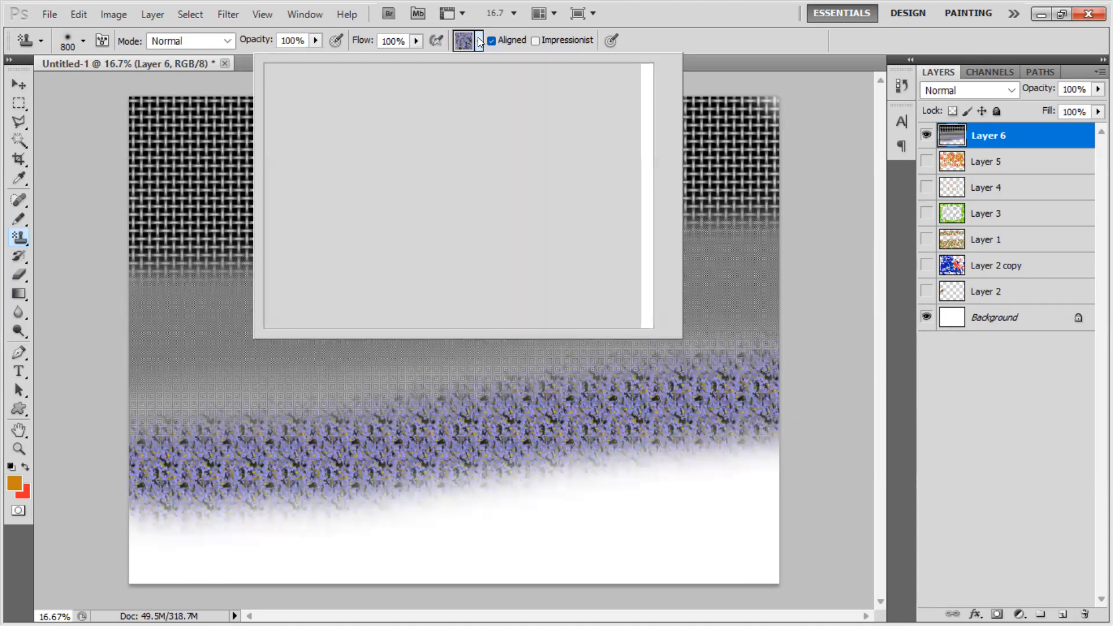
click(561, 233)
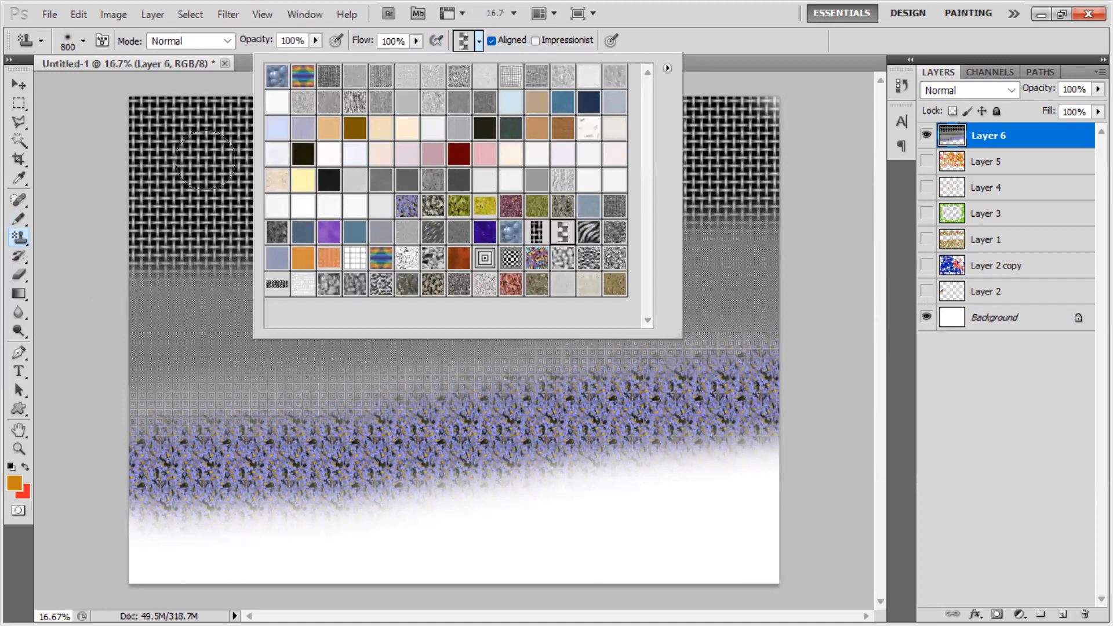
drag(389, 117, 823, 116)
mouse_move(145, 174)
mouse_down()
mouse_move(868, 146)
mouse_move(30, 240)
mouse_up()
mouse_move(821, 239)
mouse_down()
mouse_move(218, 263)
mouse_move(246, 282)
mouse_up()
Step: Choose the brown pebble rock pattern and paint a full-width band across the middle of the canvas
click(479, 41)
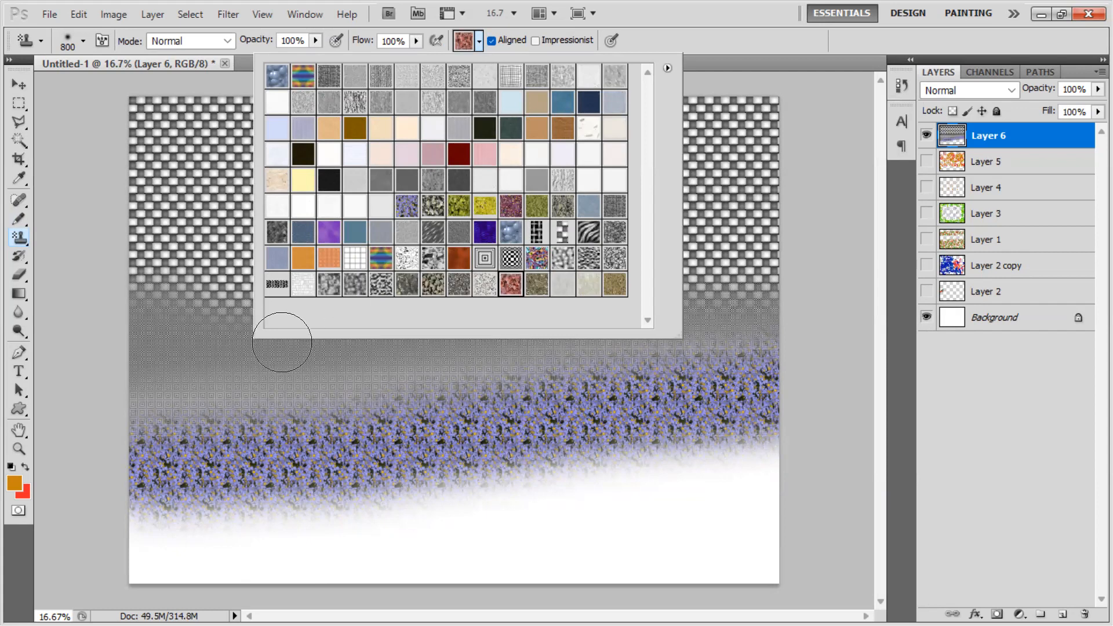
click(433, 285)
mouse_move(137, 321)
mouse_down()
mouse_move(333, 315)
mouse_move(818, 255)
mouse_move(143, 268)
mouse_move(829, 213)
mouse_up()
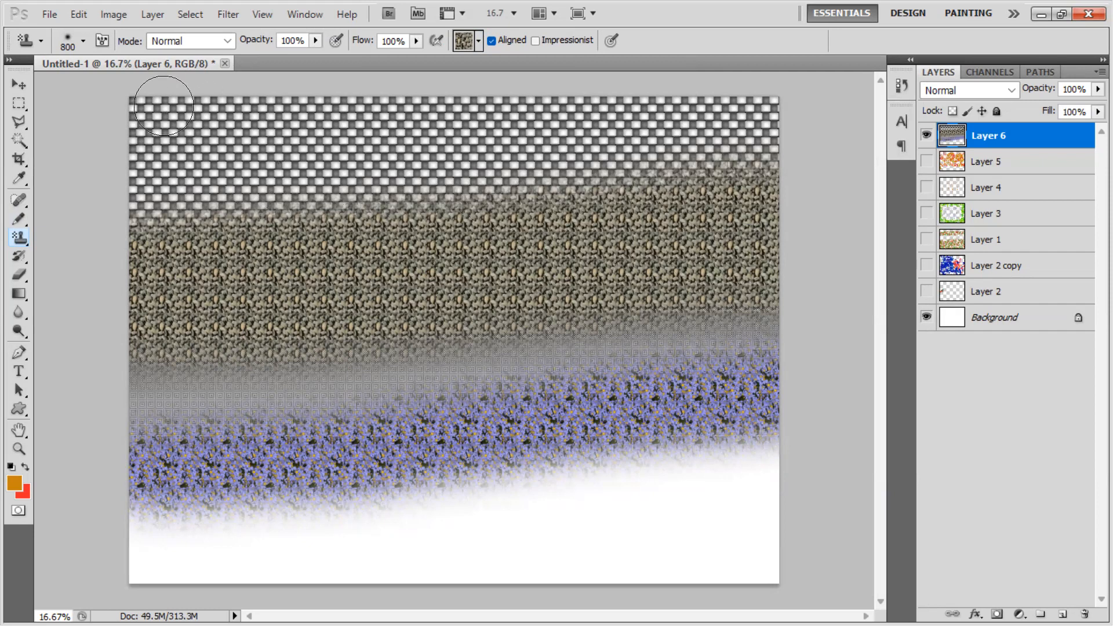
Step: Make a rectangular marquee selection in the canvas's upper-left area and fill it with the pebble pattern using the Pattern Stamp tool
click(19, 103)
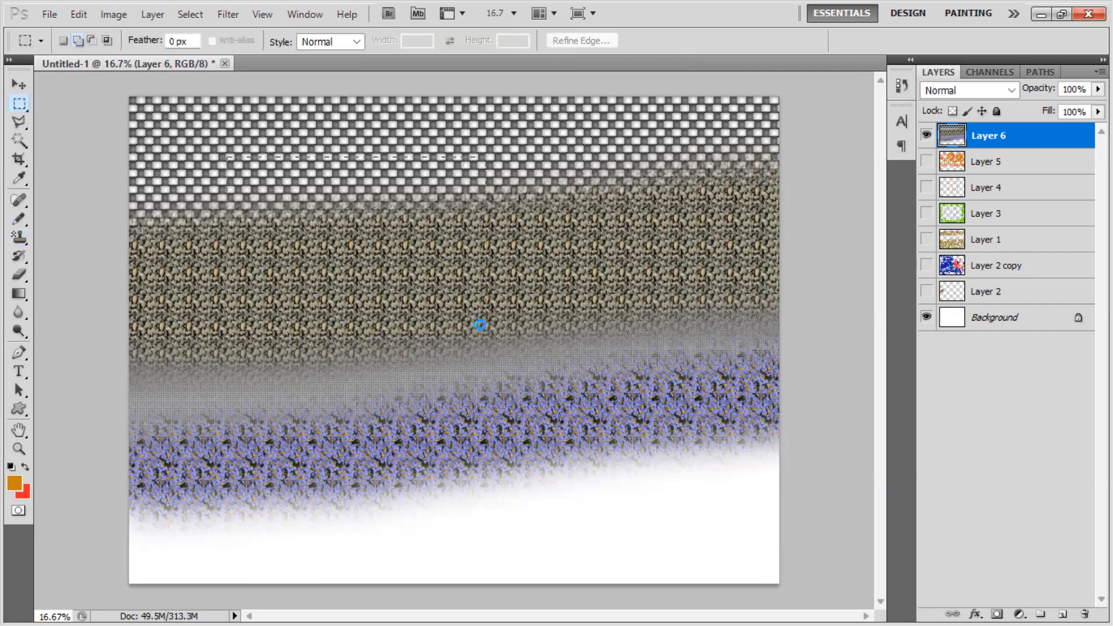
right_click(17, 238)
click(87, 251)
mouse_move(441, 174)
mouse_down()
mouse_move(249, 155)
mouse_move(458, 177)
mouse_up()
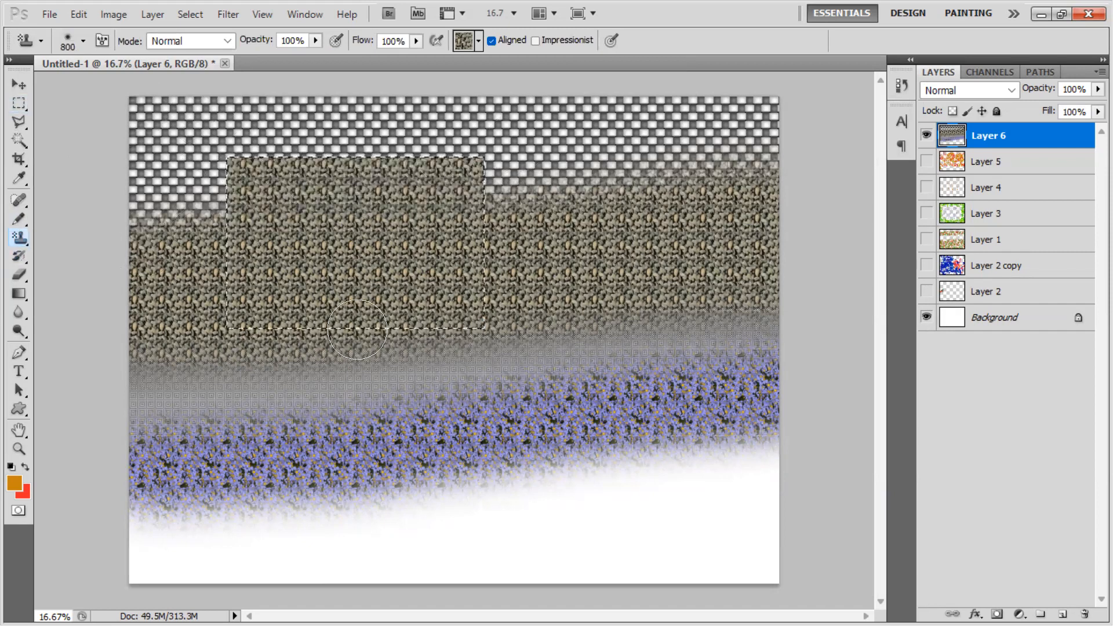
Step: Choose the white grid pattern and paint it over the whole rectangular selection
click(477, 41)
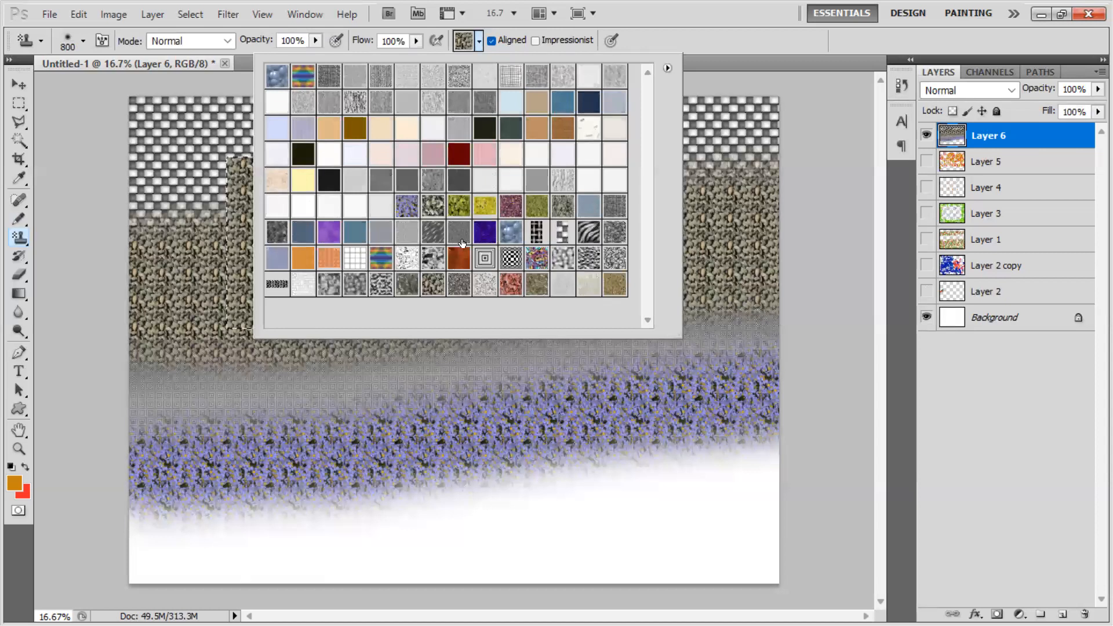
click(355, 258)
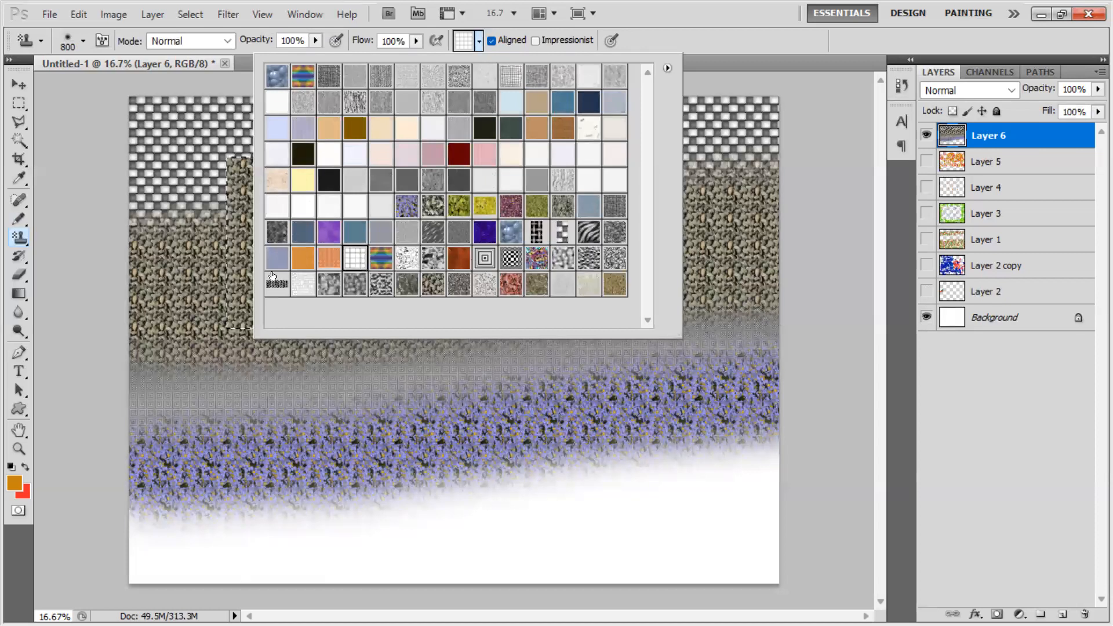
click(237, 166)
mouse_move(236, 167)
mouse_down()
mouse_move(305, 147)
mouse_move(408, 146)
mouse_move(359, 204)
mouse_move(267, 233)
mouse_move(385, 308)
mouse_move(371, 327)
mouse_move(210, 312)
mouse_move(369, 298)
mouse_move(526, 212)
mouse_move(505, 185)
mouse_move(400, 201)
mouse_move(346, 239)
mouse_up()
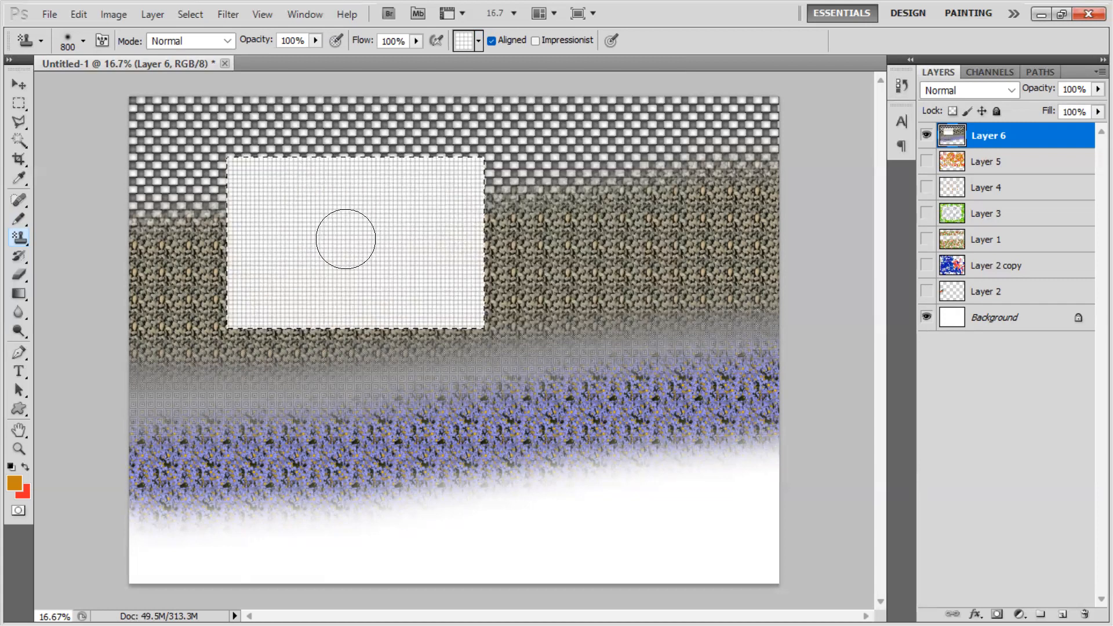
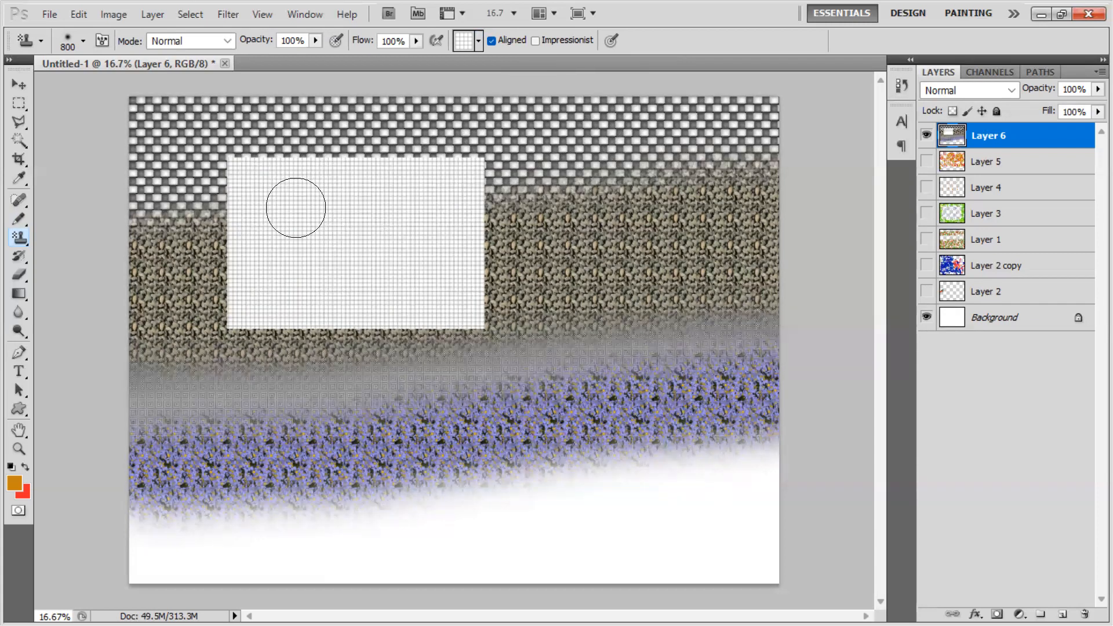
Step: Examine the tools grouped with the Spot Healing Brush and those grouped with the Pencil
click(20, 200)
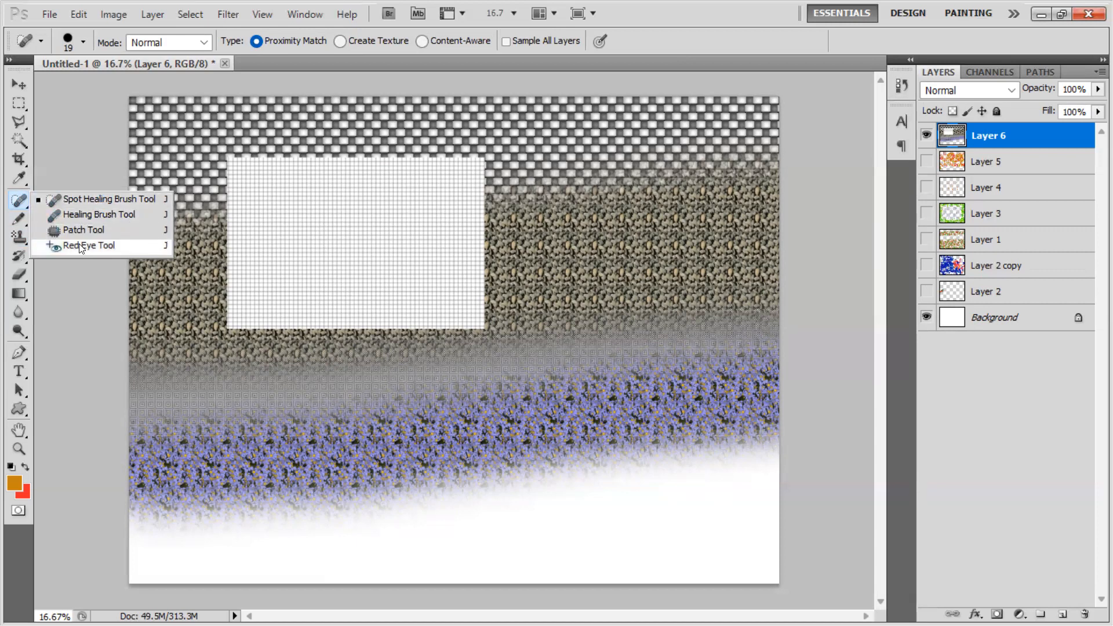
click(17, 218)
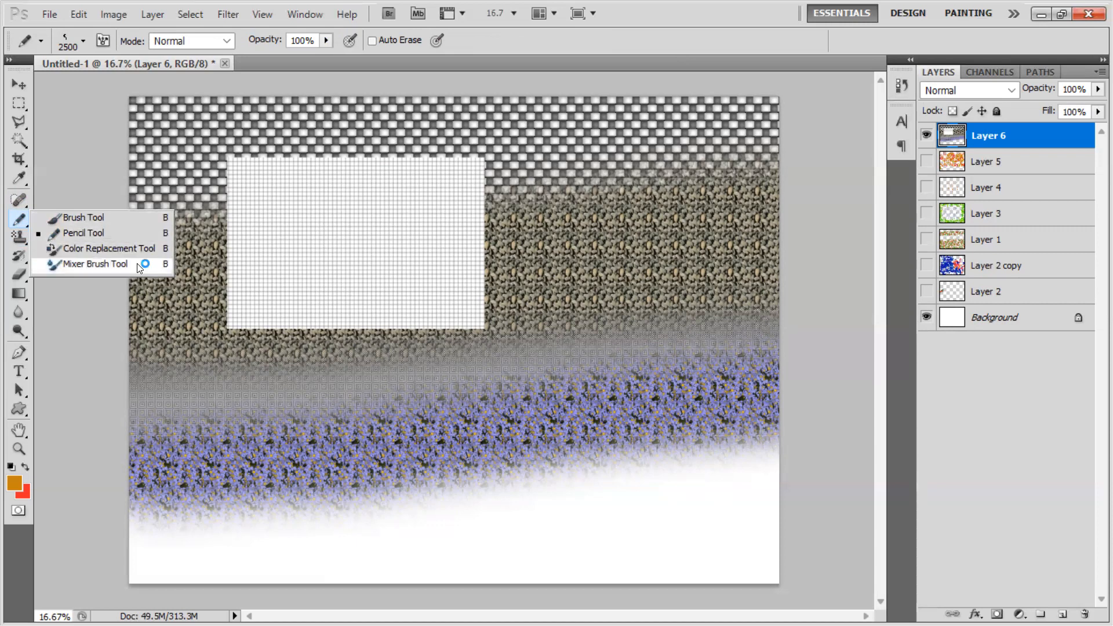
Step: Paint over the patterned artwork on Layer 6 with the History Brush at size 1300 to restore it to white
click(19, 236)
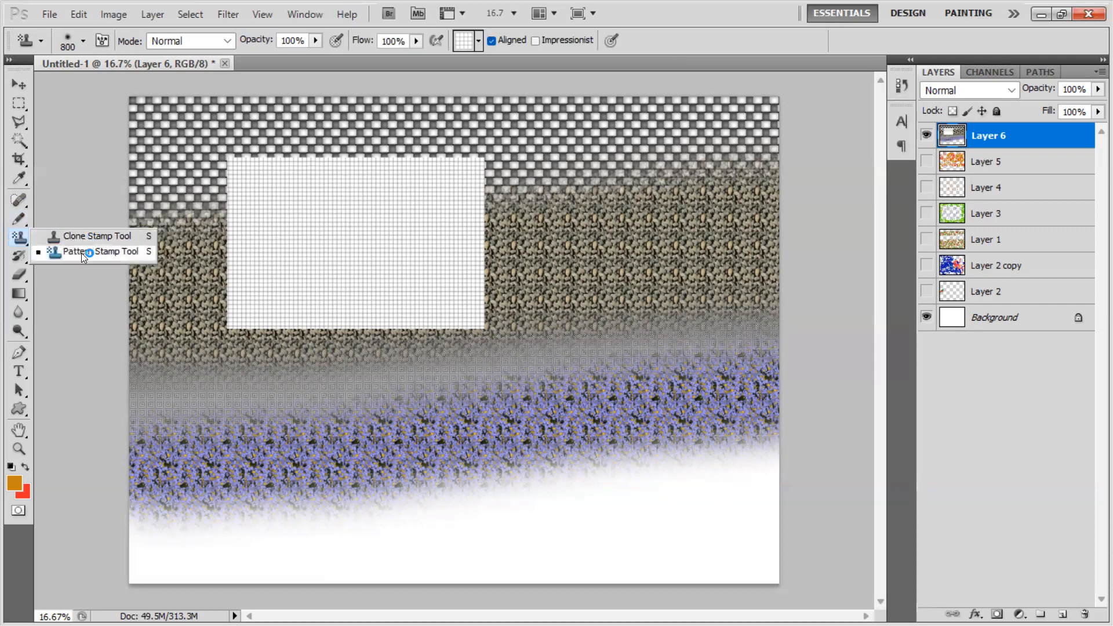
click(19, 256)
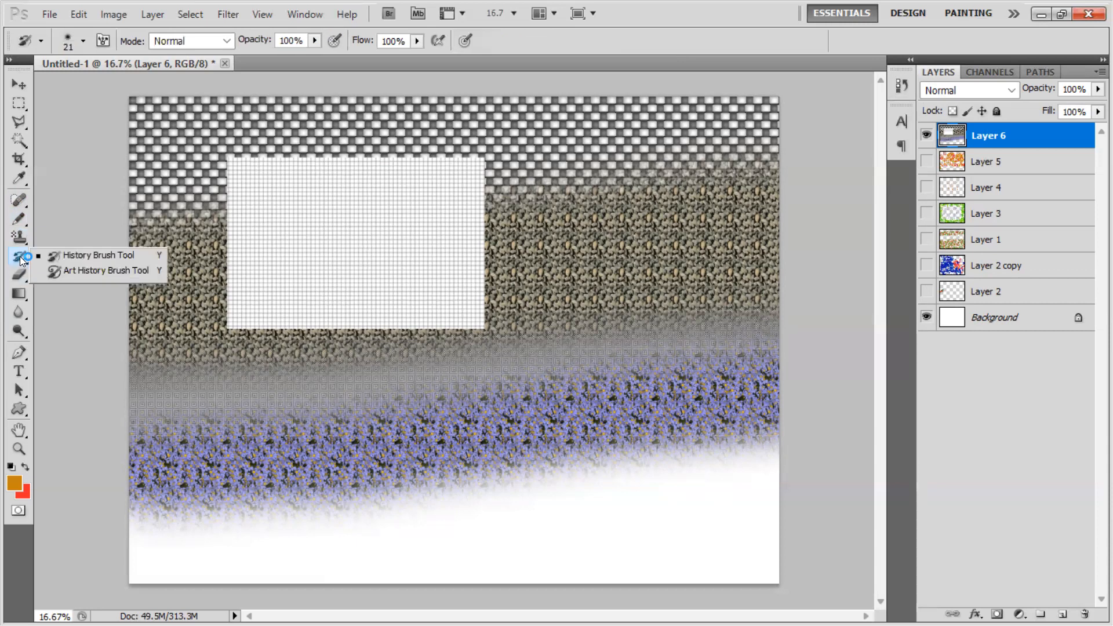
click(68, 256)
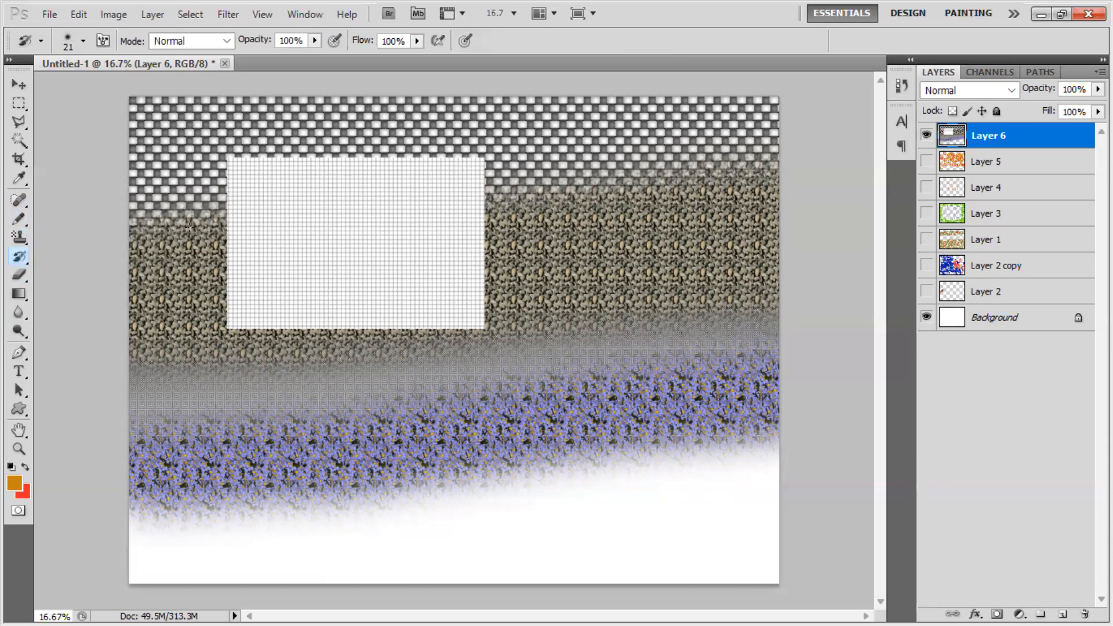
key(bracketright)
key(bracketright)
key(bracketright)
mouse_move(304, 180)
mouse_down()
mouse_move(58, 252)
mouse_move(122, 137)
mouse_move(541, 110)
mouse_move(320, 194)
mouse_move(154, 290)
mouse_move(822, 216)
mouse_move(685, 350)
mouse_move(127, 457)
mouse_move(270, 457)
mouse_up()
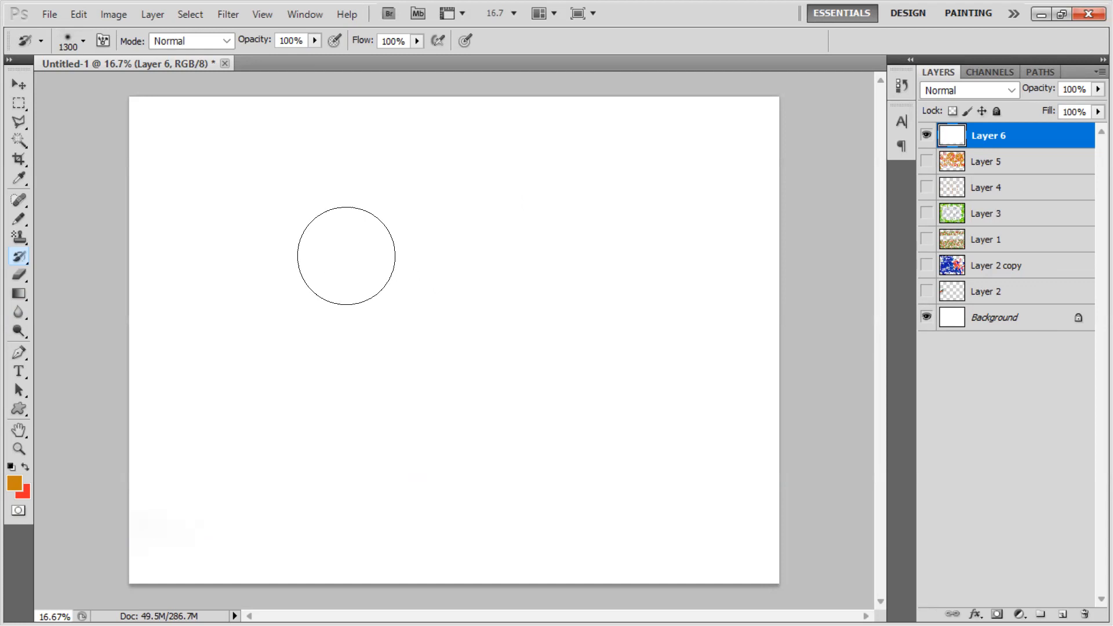
Step: Close the Untitled-1 document without saving its changes
right_click(20, 259)
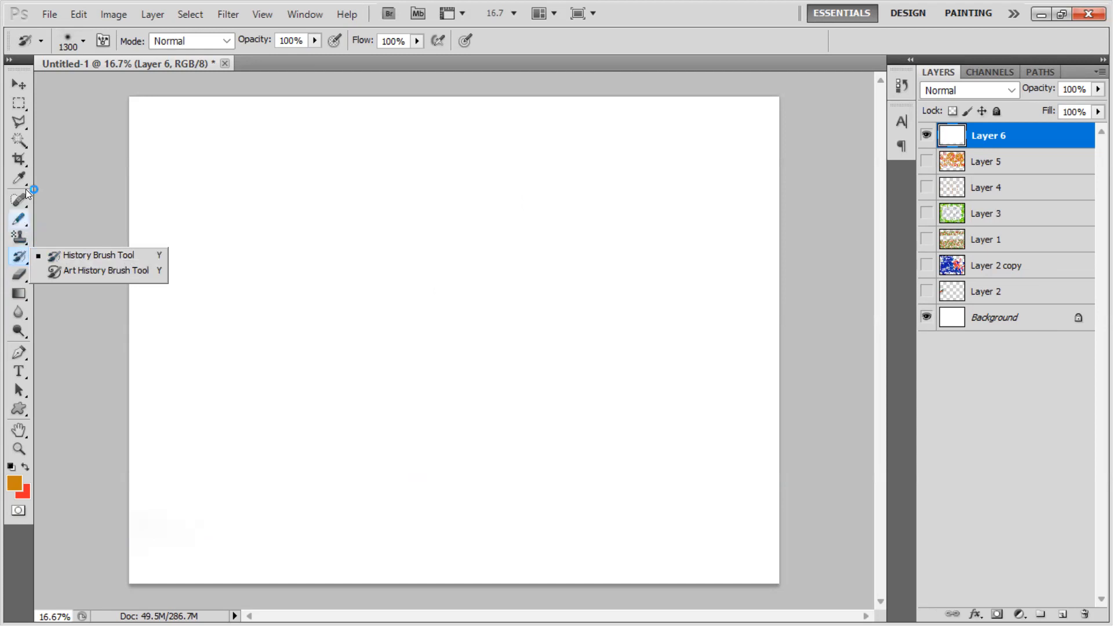
click(224, 63)
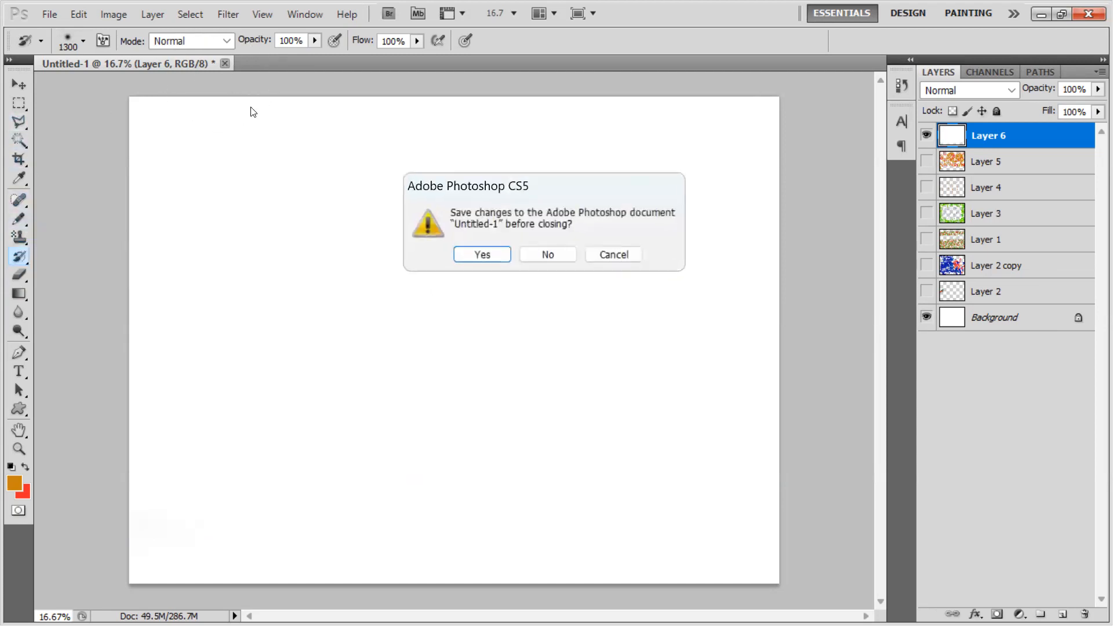
click(545, 253)
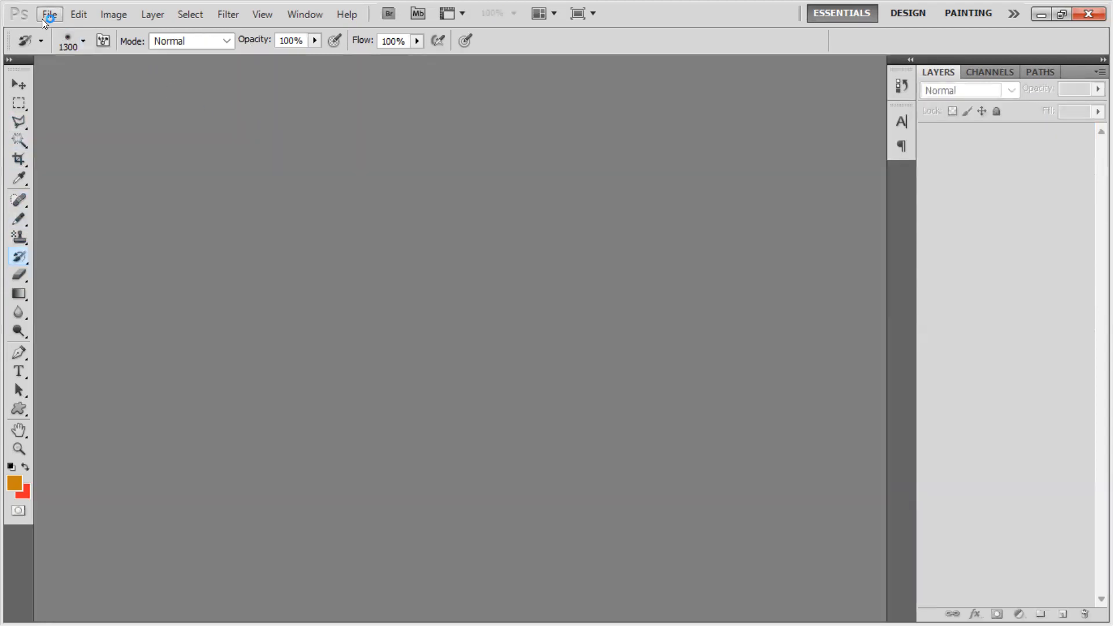
click(45, 16)
click(91, 48)
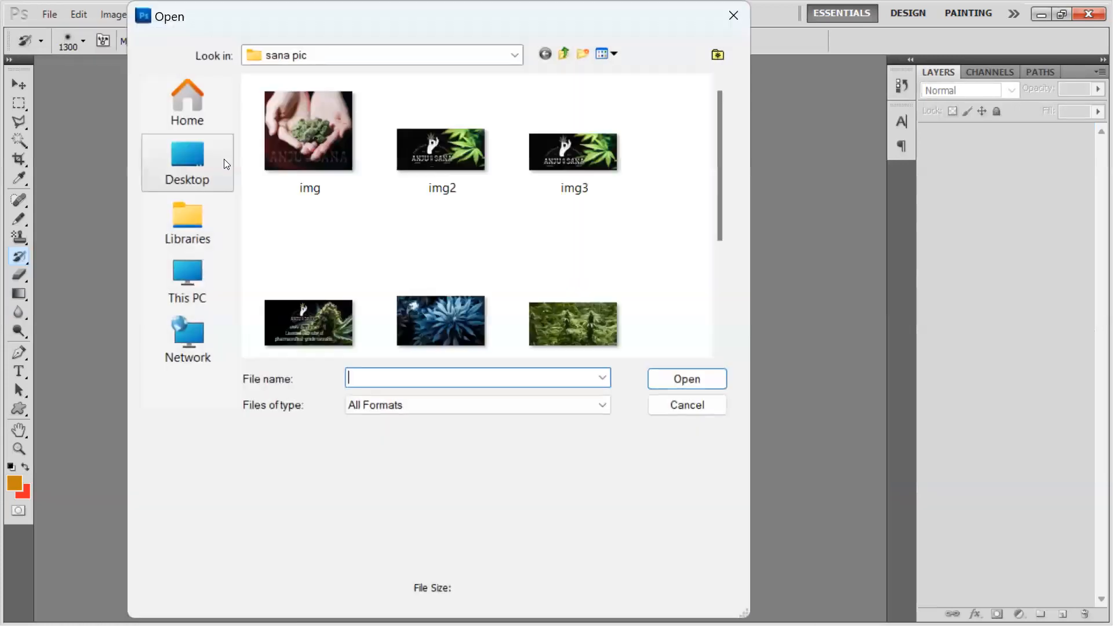
click(207, 222)
click(182, 282)
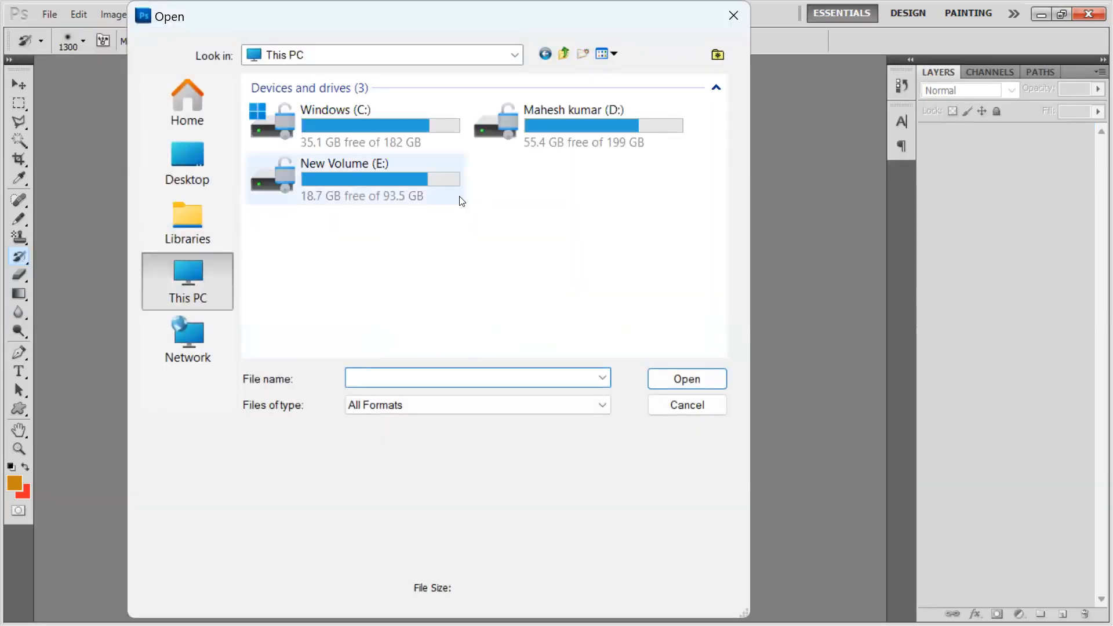
click(686, 407)
double_click(347, 545)
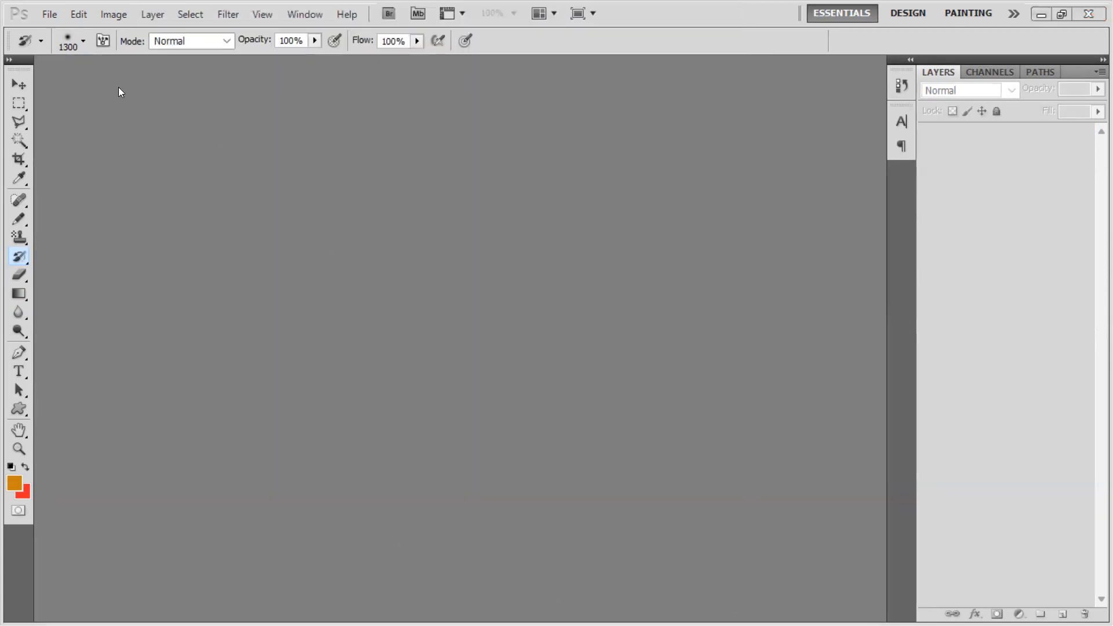
click(51, 15)
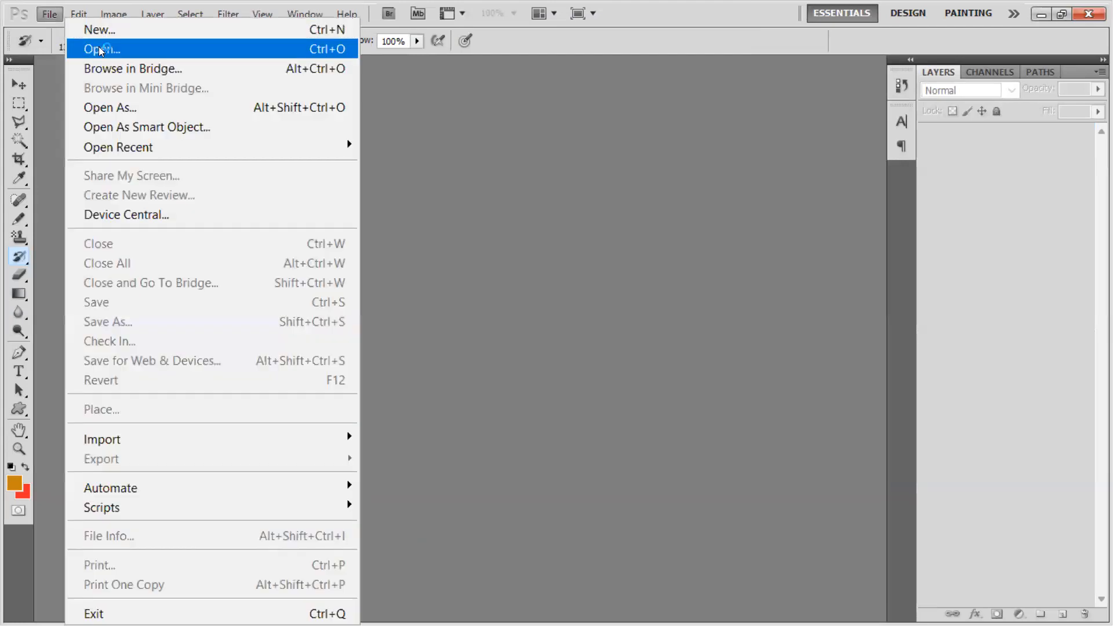
click(100, 49)
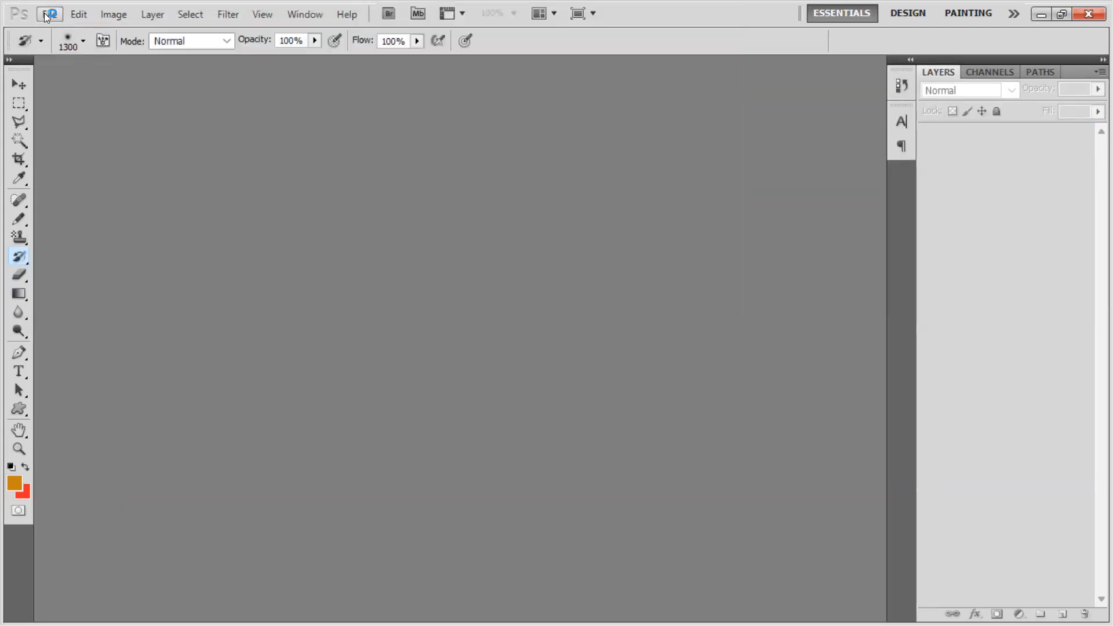
Step: Create a new document from the Default Photoshop Size preset, with dimensions in inches and a resolution of 300 pixels/cm
click(51, 15)
click(47, 29)
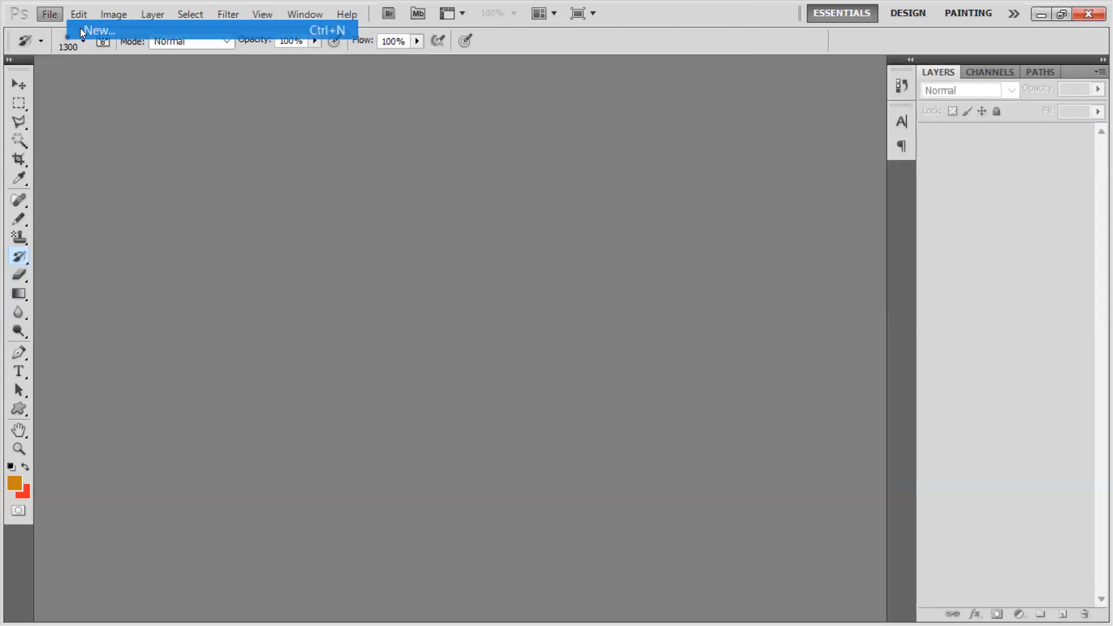
click(462, 201)
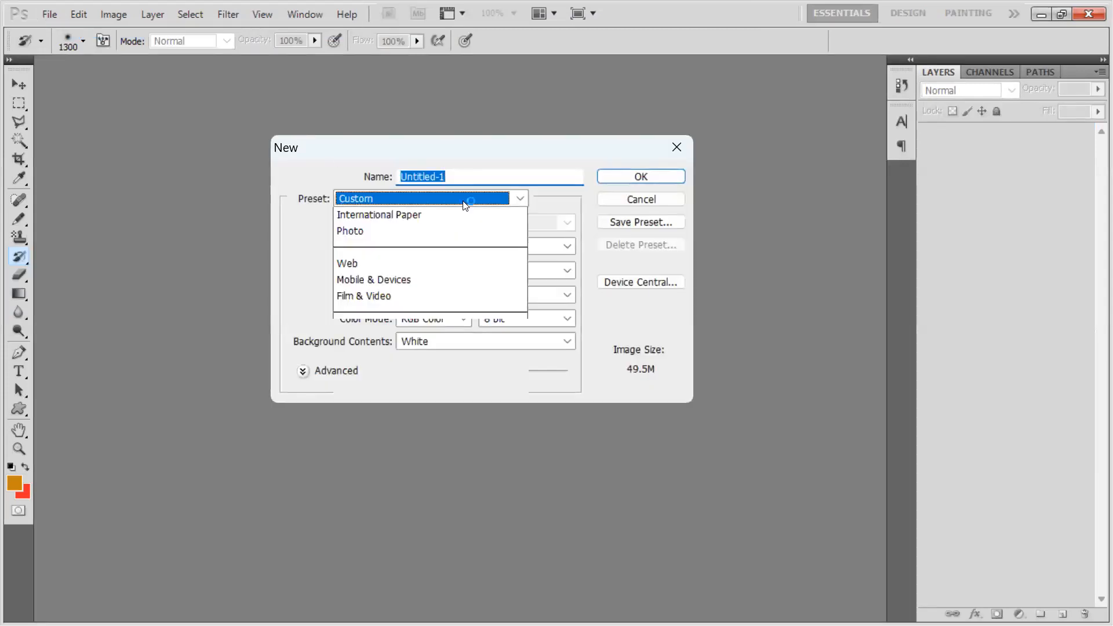
click(455, 231)
click(527, 246)
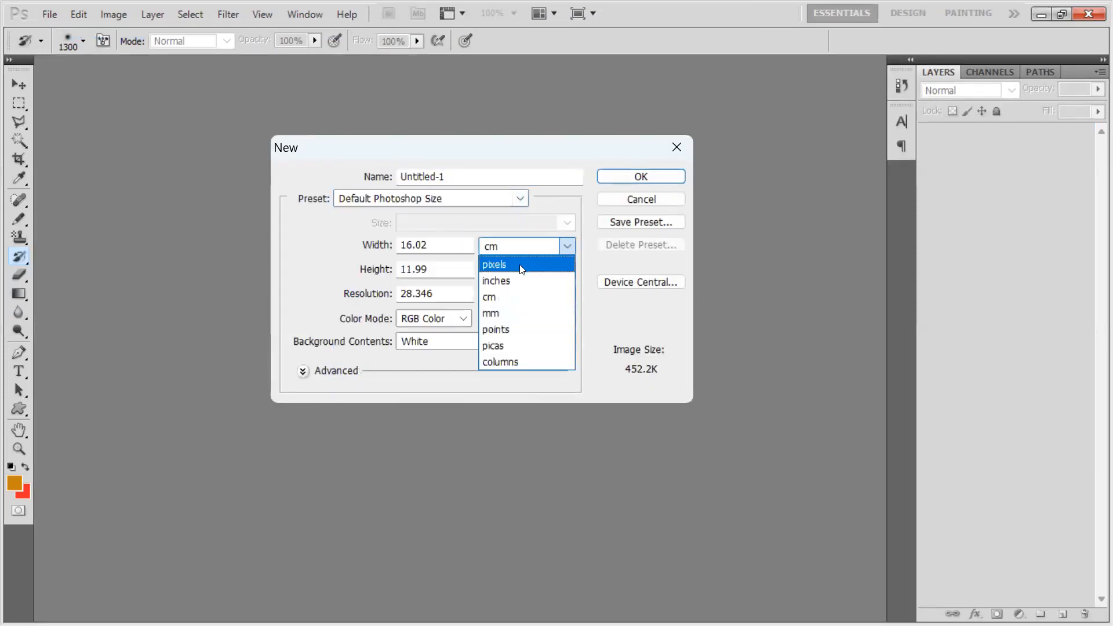
click(497, 282)
double_click(452, 294)
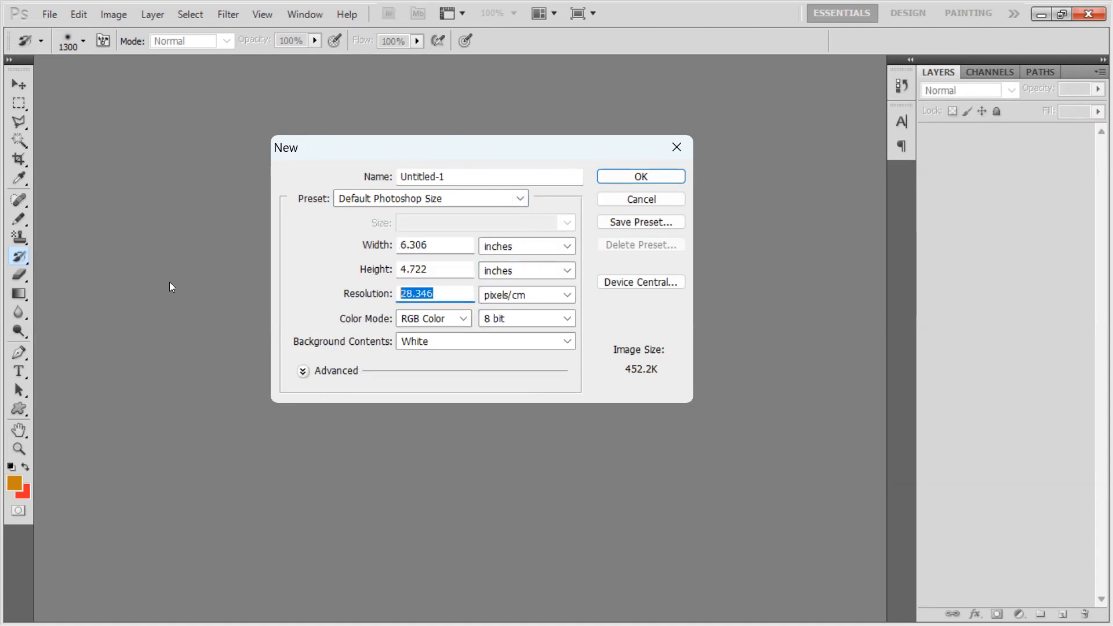
text(300)
key(Return)
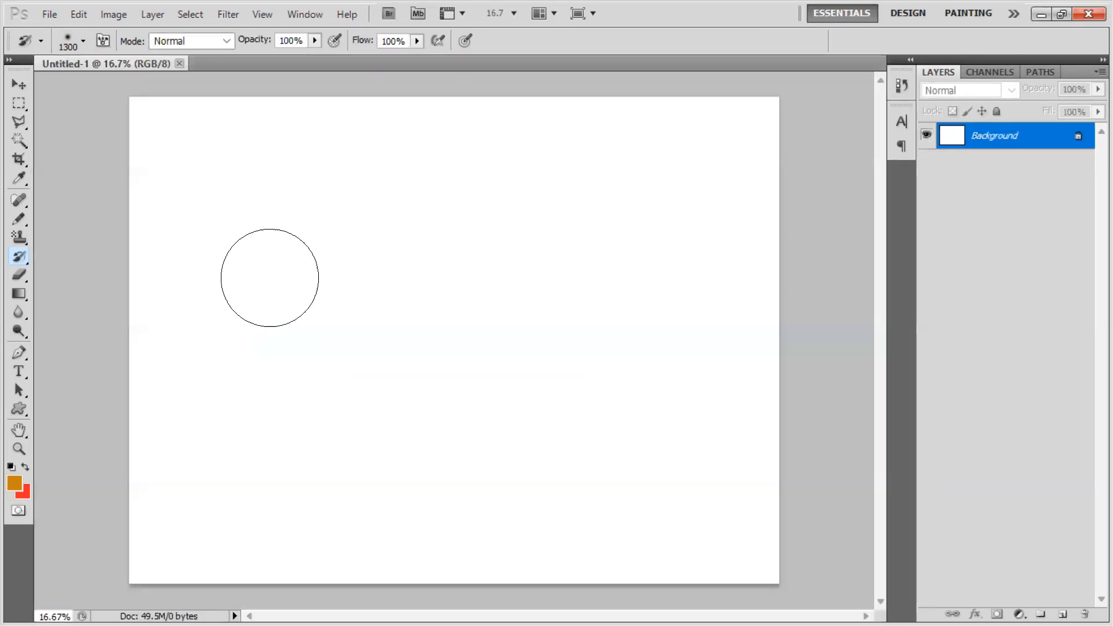
Step: Minimize Photoshop, switch to Chrome and search Google for "pillo pic"
click(1037, 16)
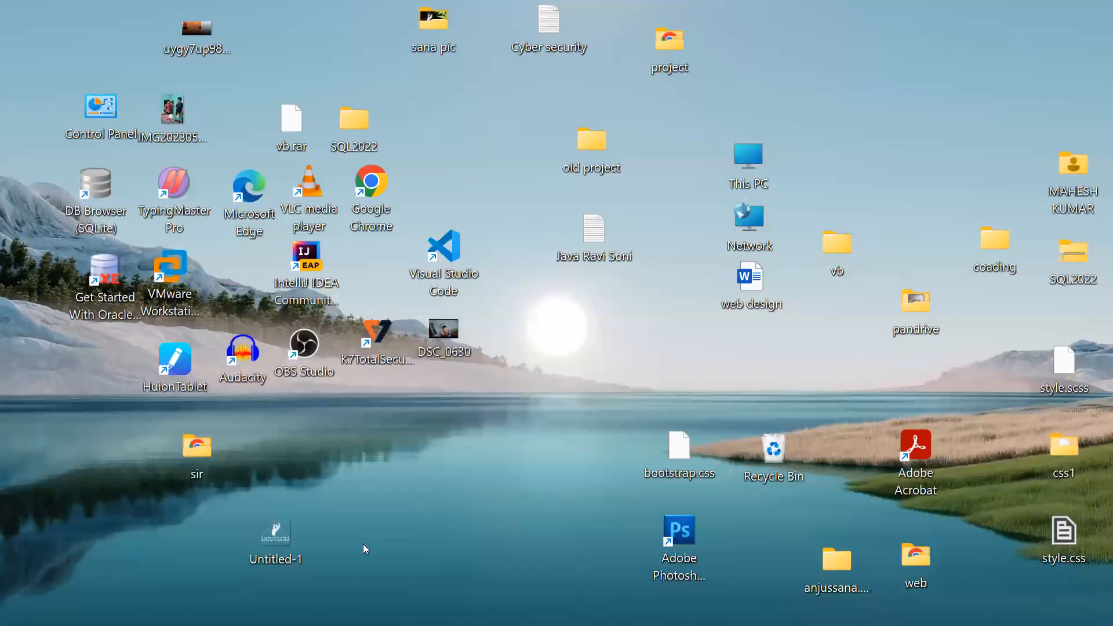
click(549, 603)
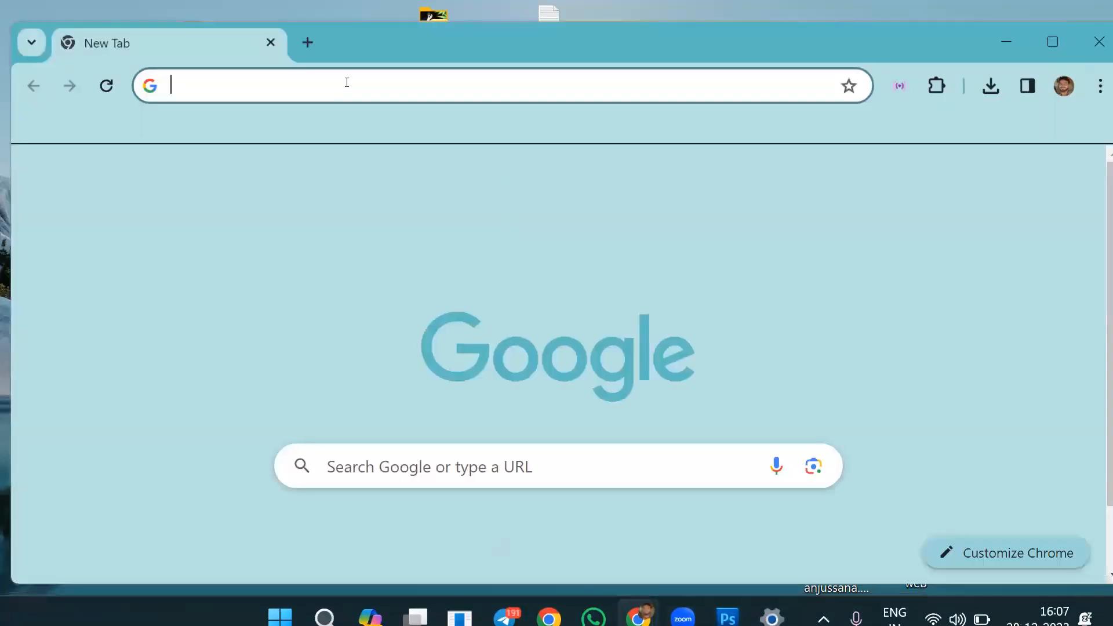
click(303, 84)
text(pill)
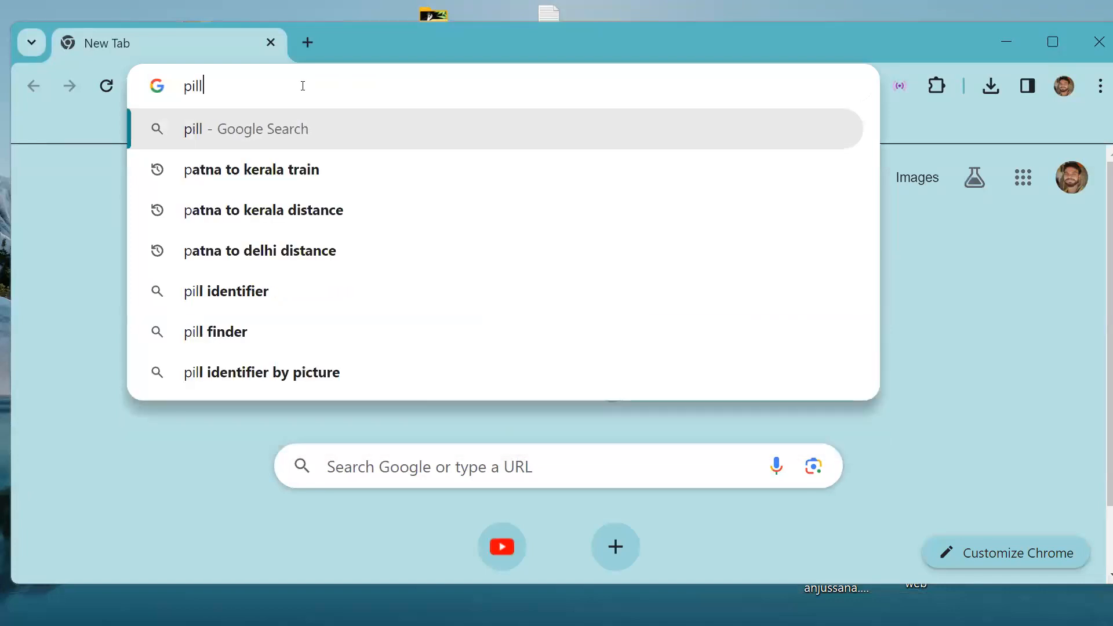
text(o pic)
key(Return)
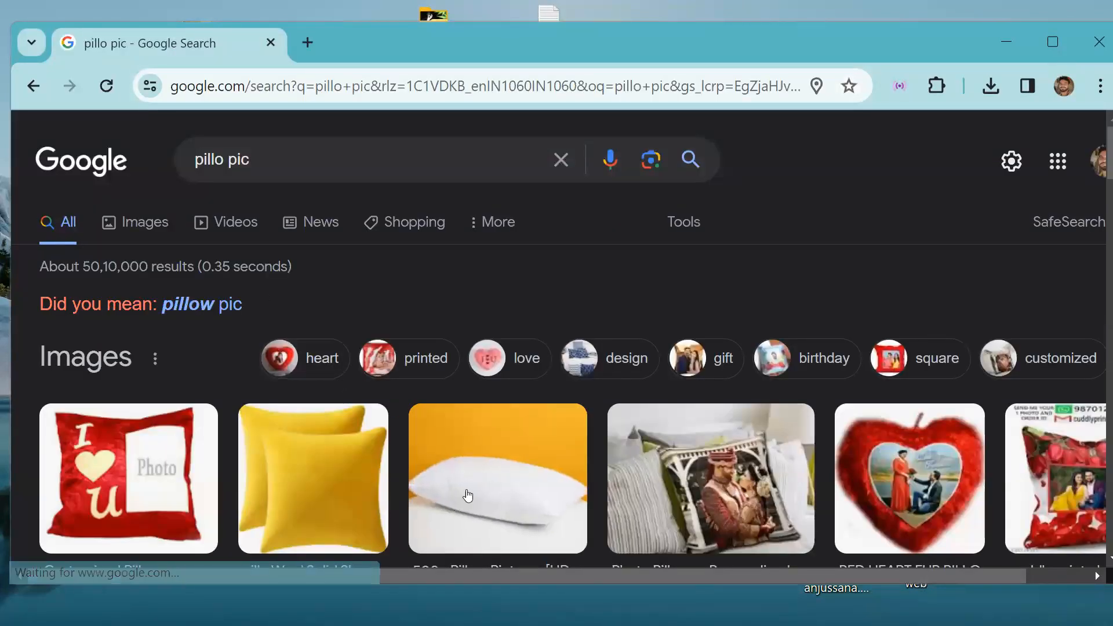
Step: Open the white pillow on the orange background and Adobe Stock's two stacked white pillows in separate new tabs
right_click(491, 482)
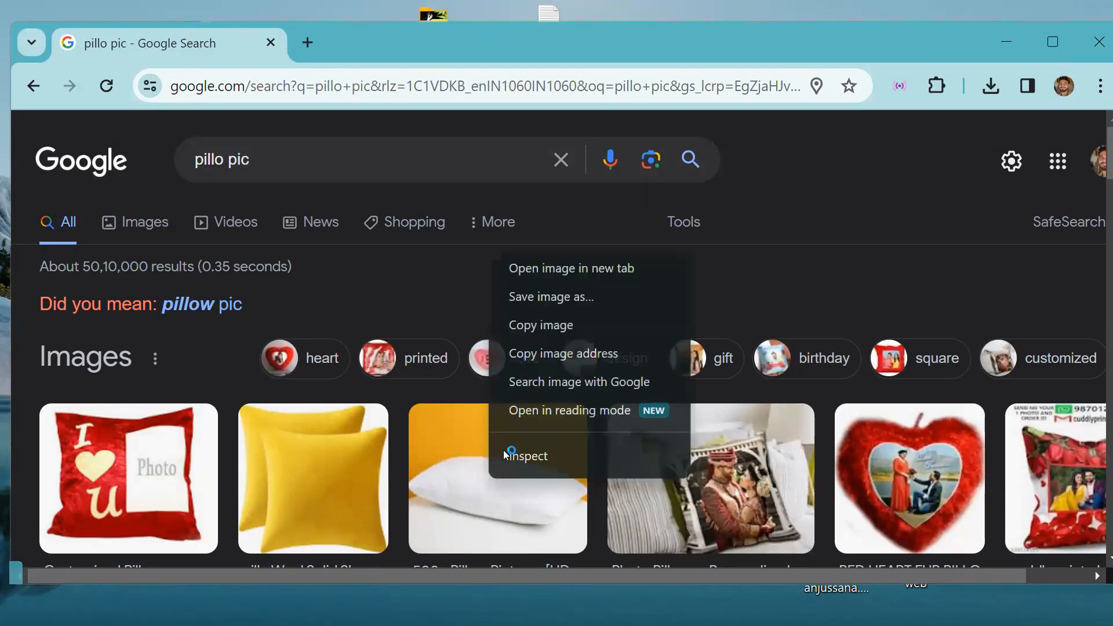
click(551, 271)
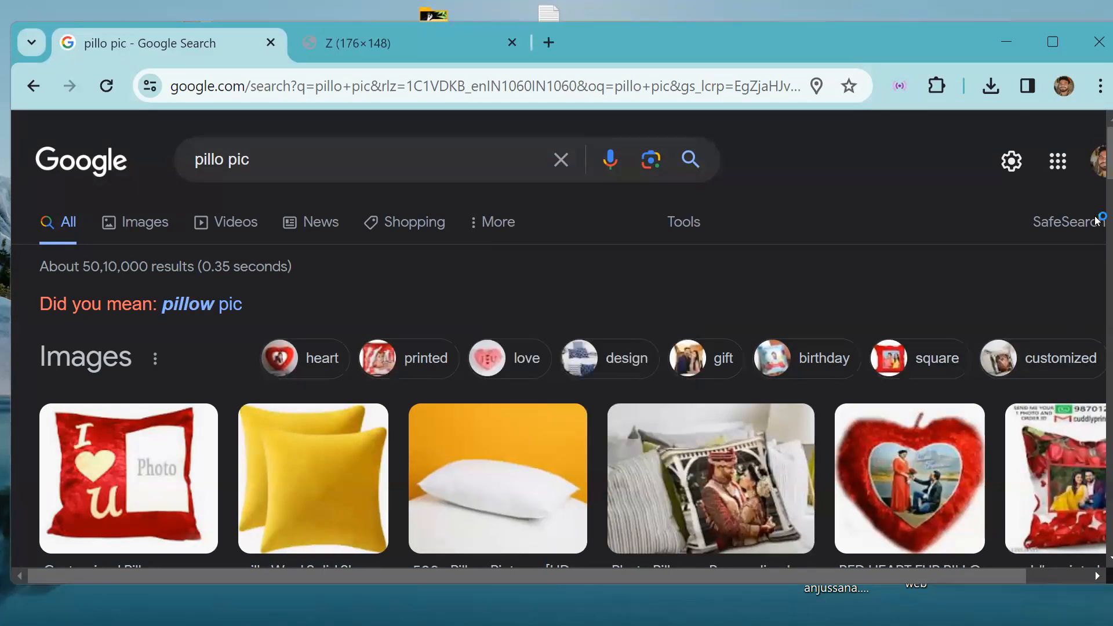
scroll(1097, 174, down, 5)
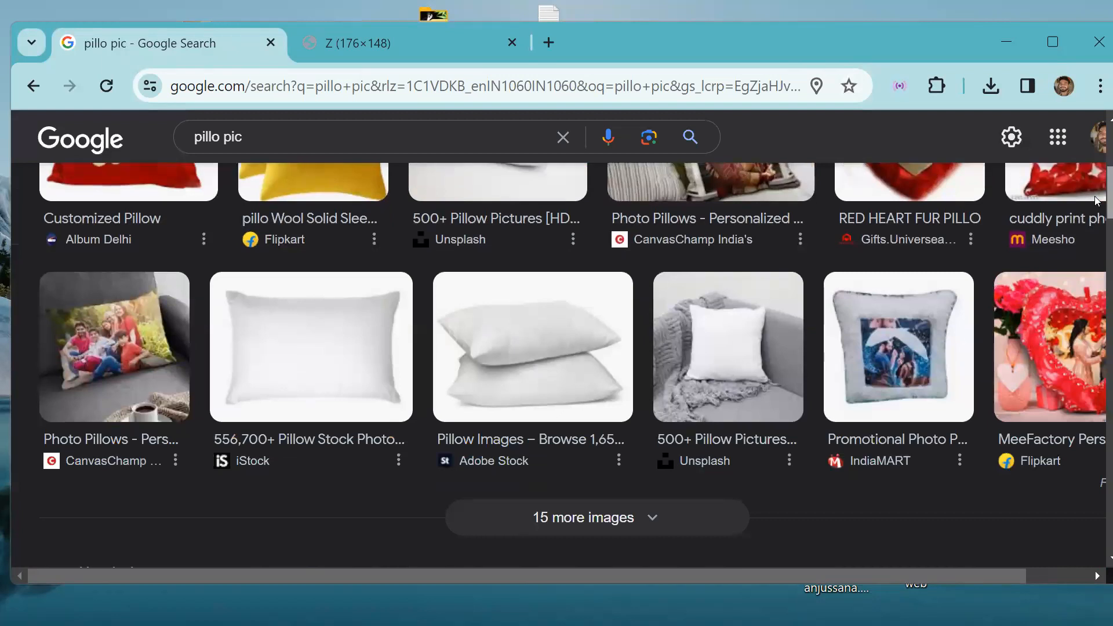
right_click(536, 341)
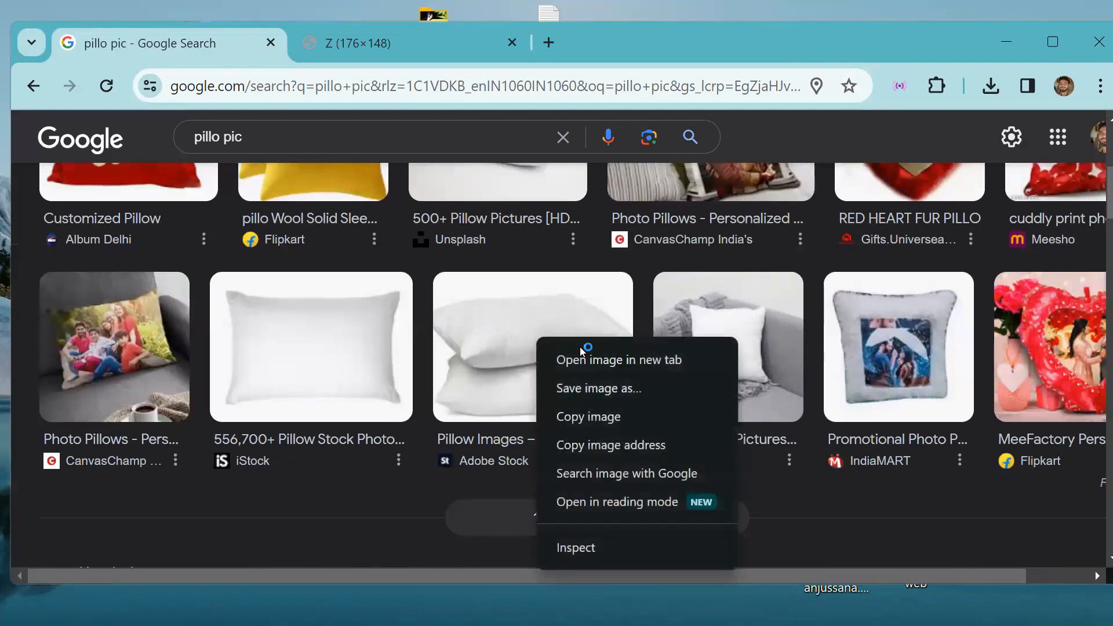
click(599, 359)
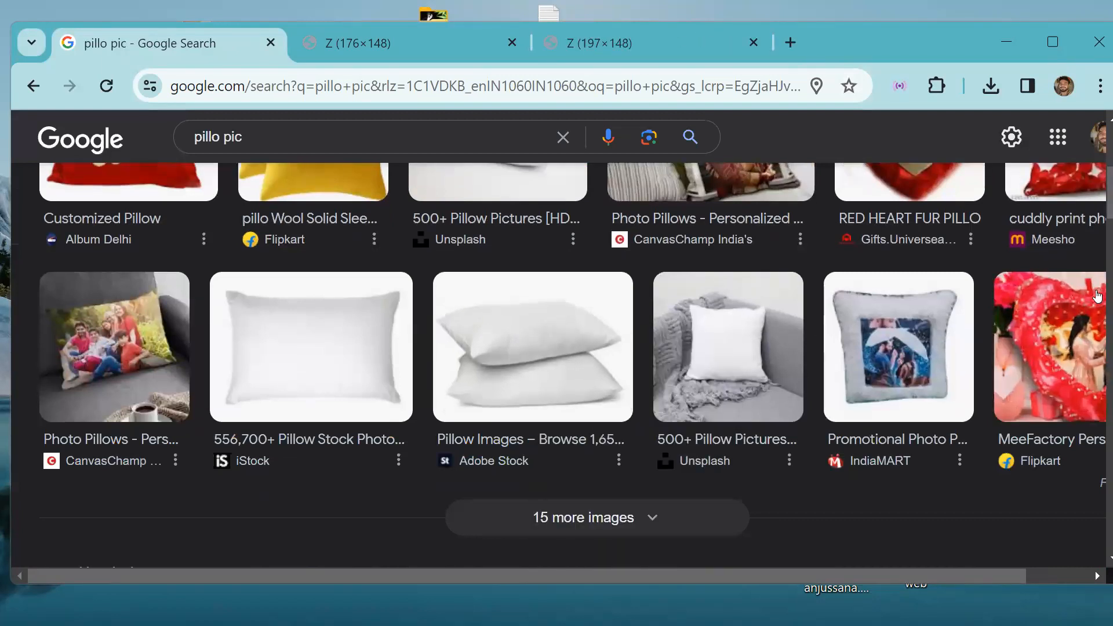
Step: Show only image results and refine the search to "pillo pic in hd"
scroll(1096, 247, down, 5)
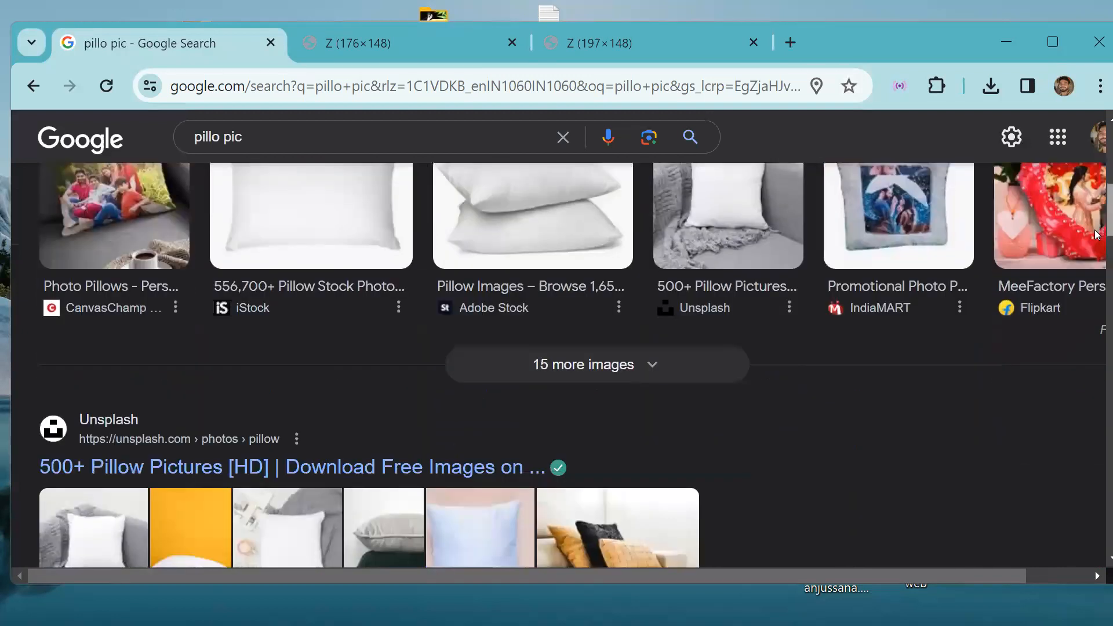
scroll(1096, 241, up, 5)
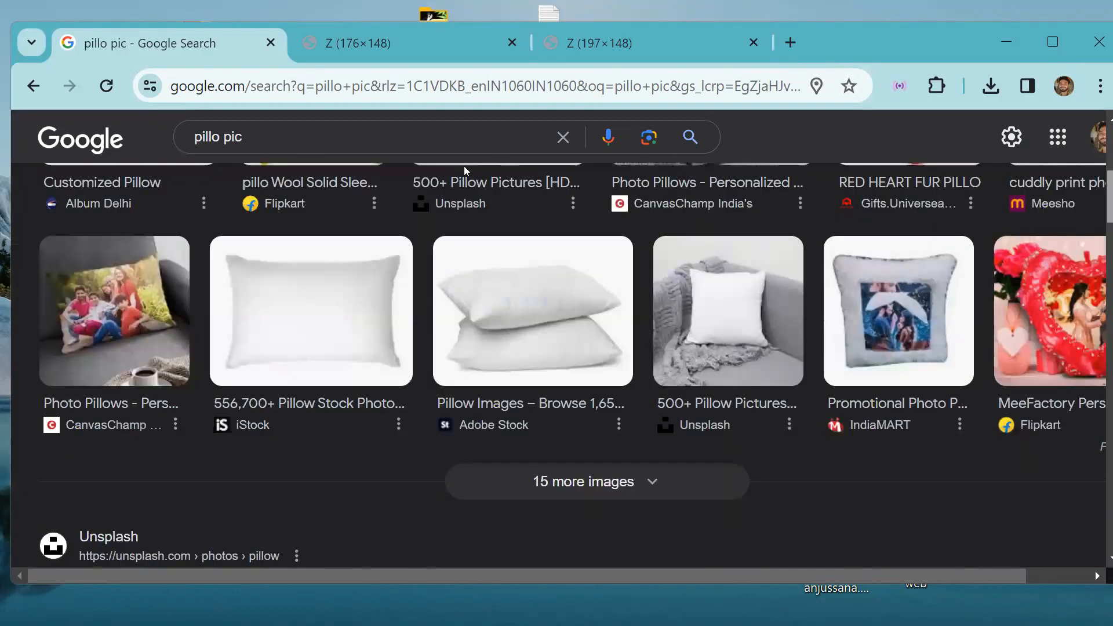
scroll(464, 170, up, 5)
click(139, 142)
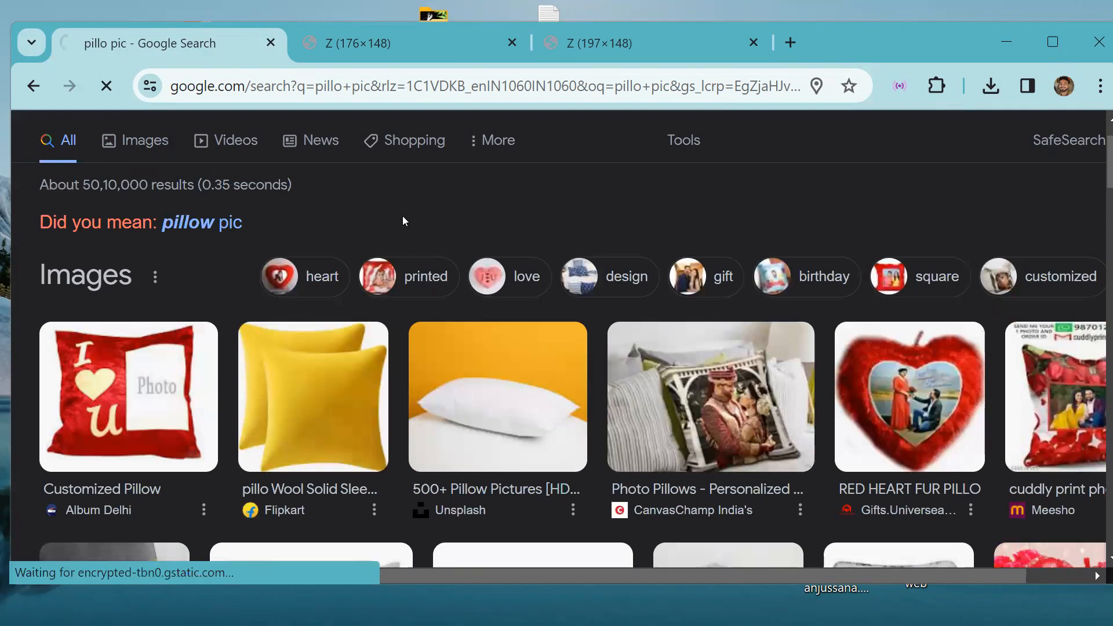
click(317, 157)
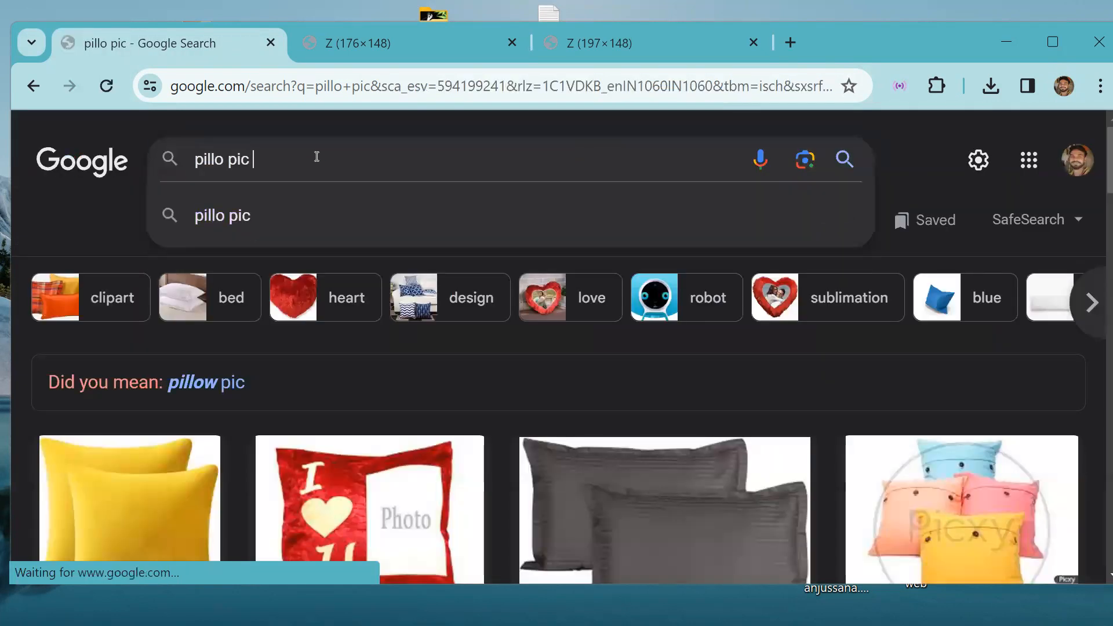
text(in)
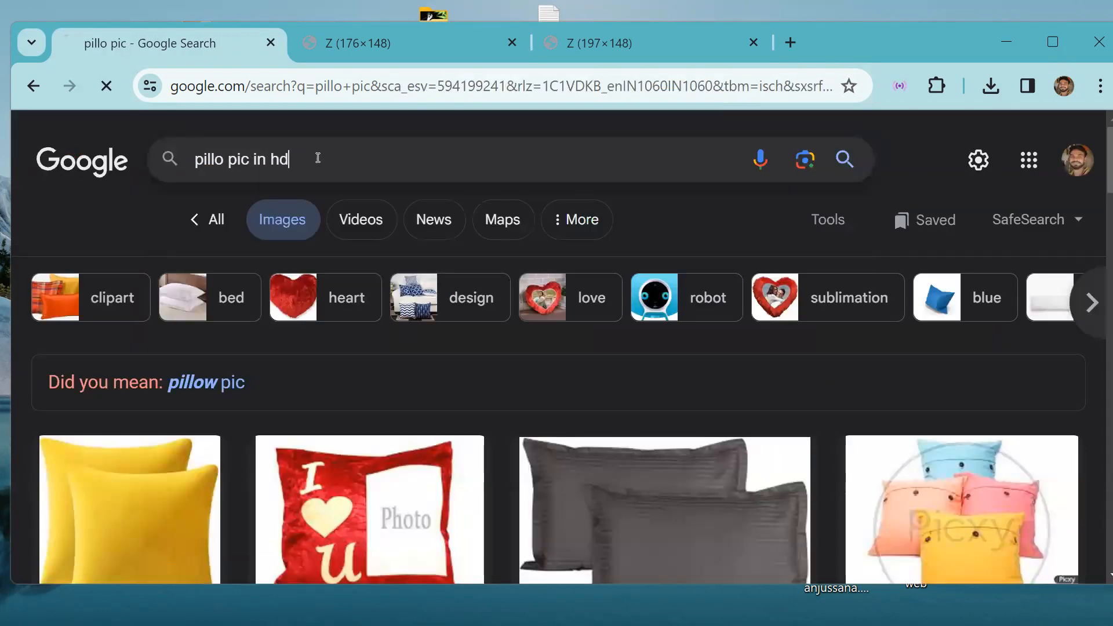
text( hd)
key(Return)
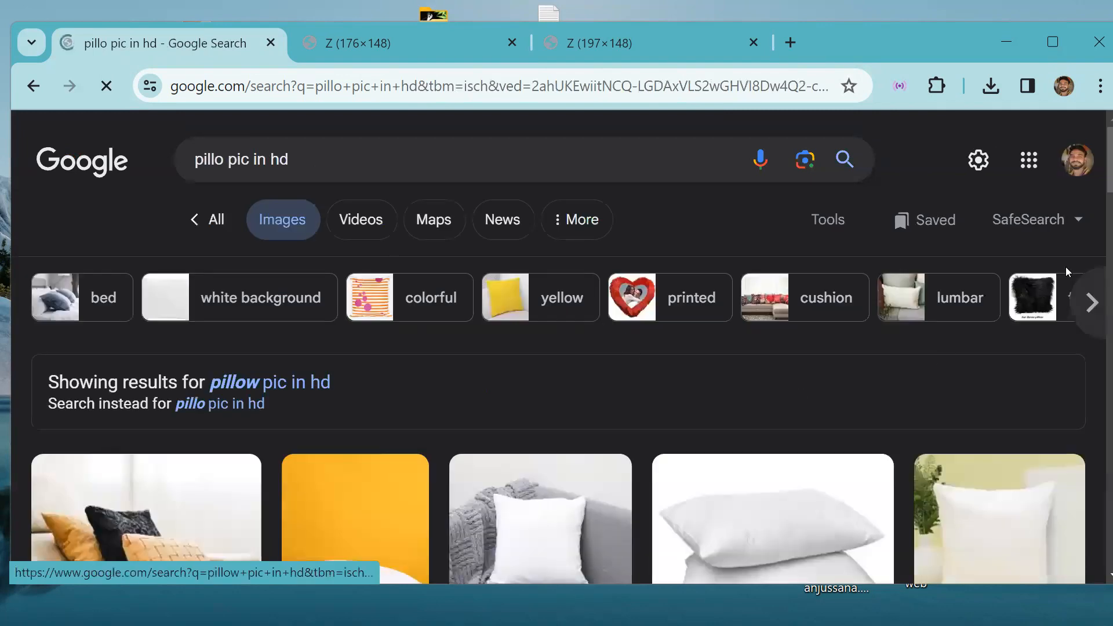
Step: Open Dreamstime's picture of three stacked white pillows from the image results in a new tab
scroll(1092, 220, down, 4)
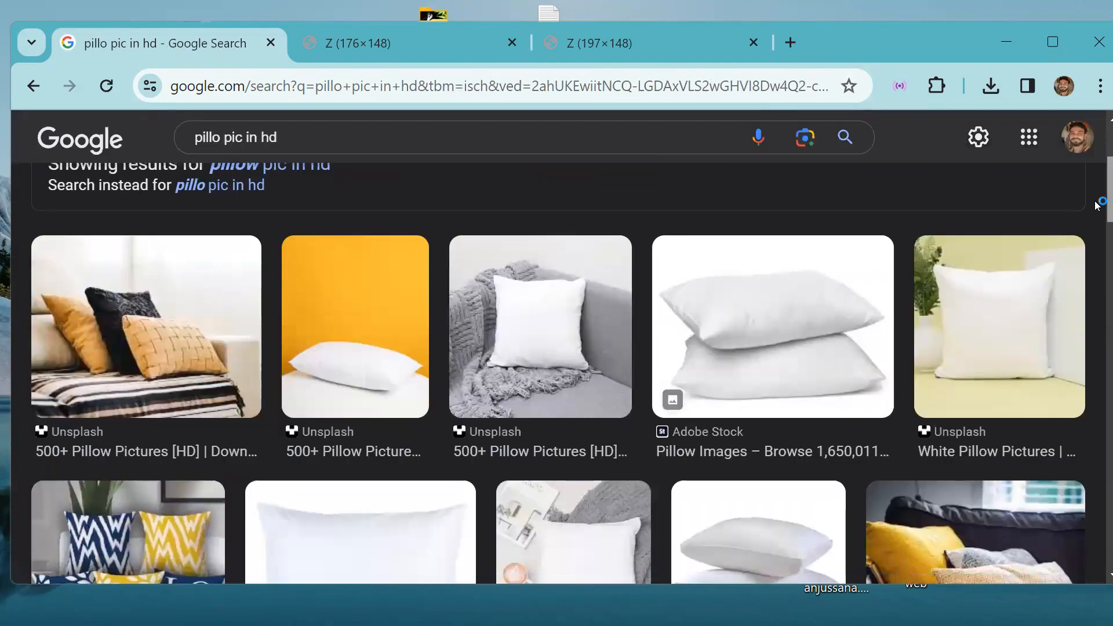
scroll(1096, 209, down, 5)
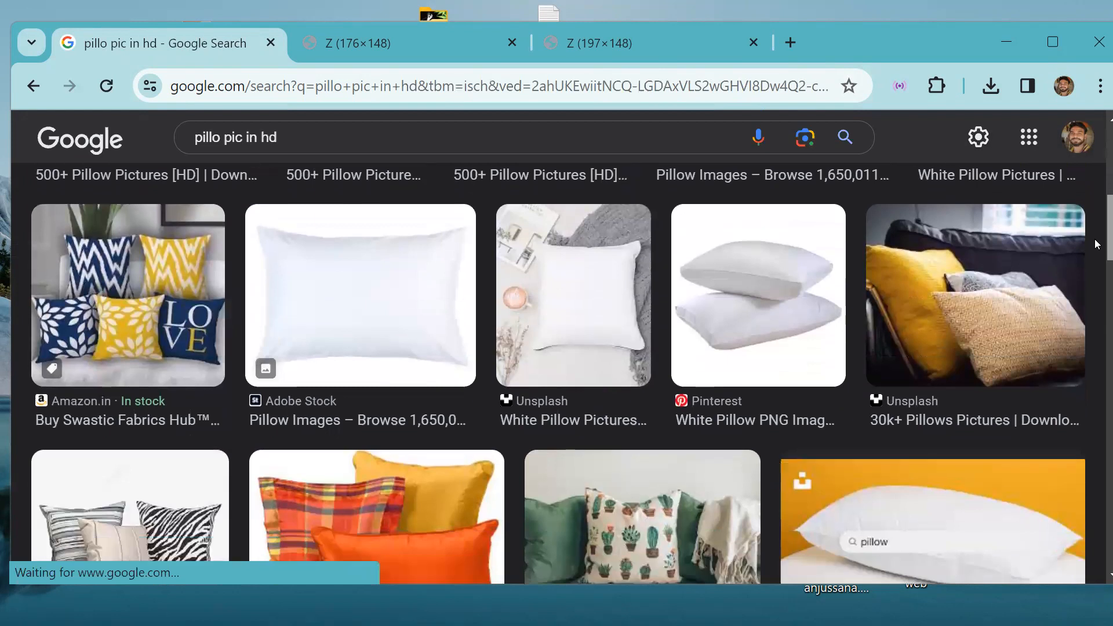
scroll(1095, 243, down, 7)
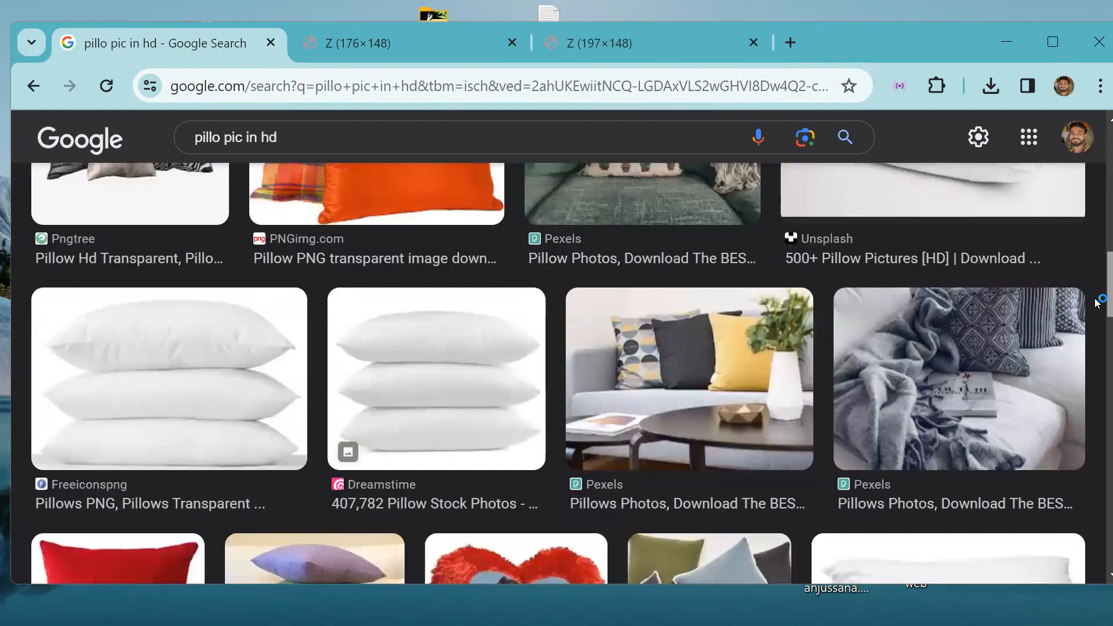
scroll(1097, 302, down, 1)
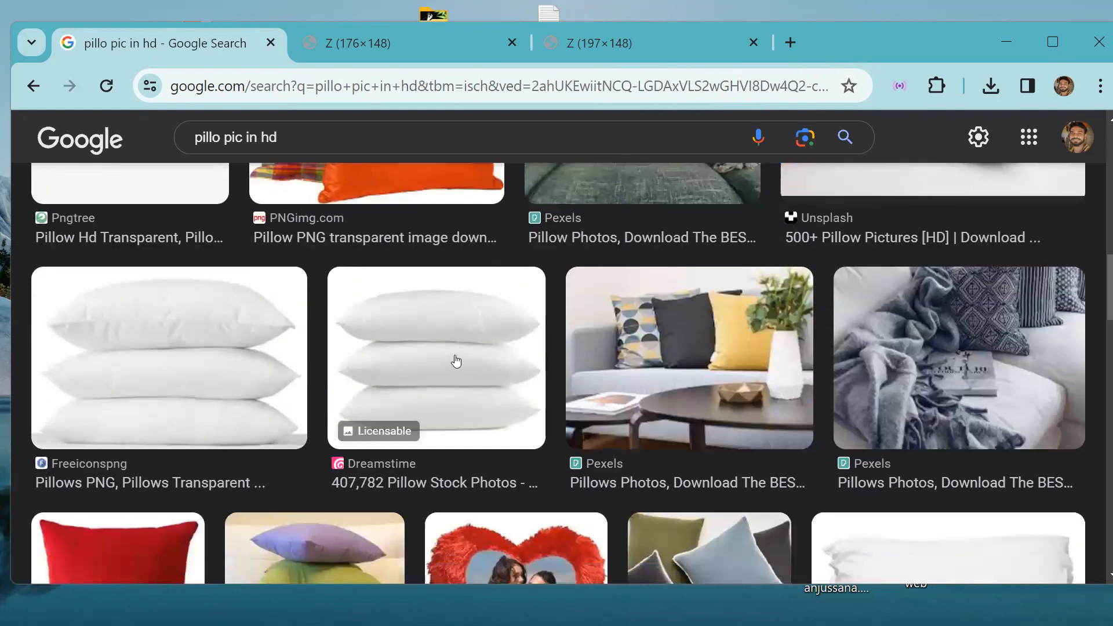
right_click(422, 321)
click(464, 336)
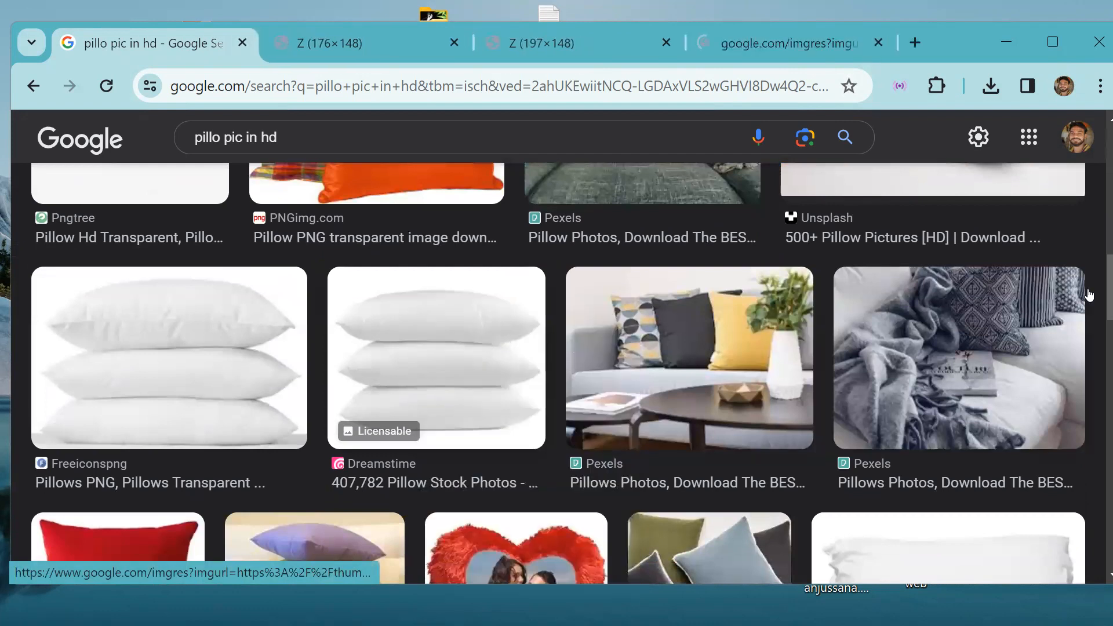
Step: Browse the remaining pillow image results for other suitable pictures
scroll(1094, 289, down, 10)
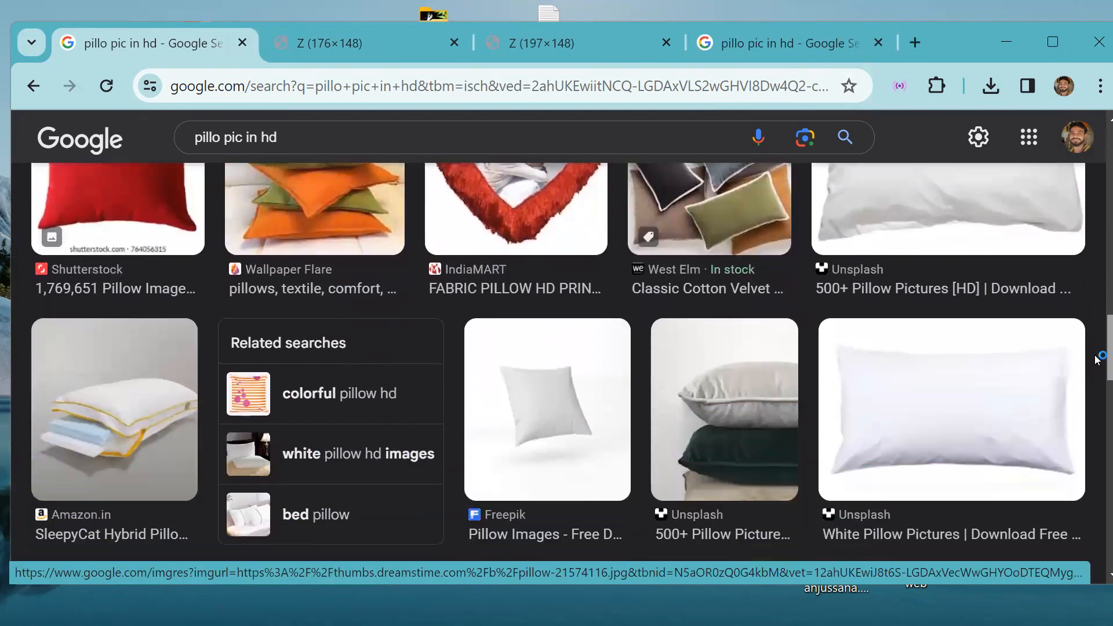
scroll(1098, 382, down, 7)
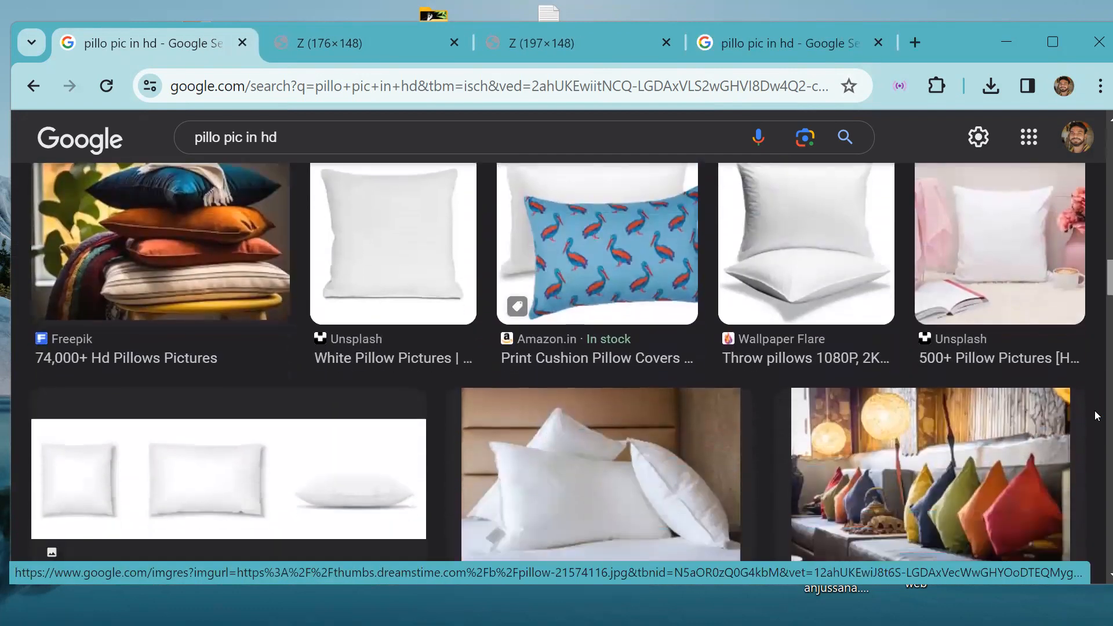
scroll(1096, 428, down, 1)
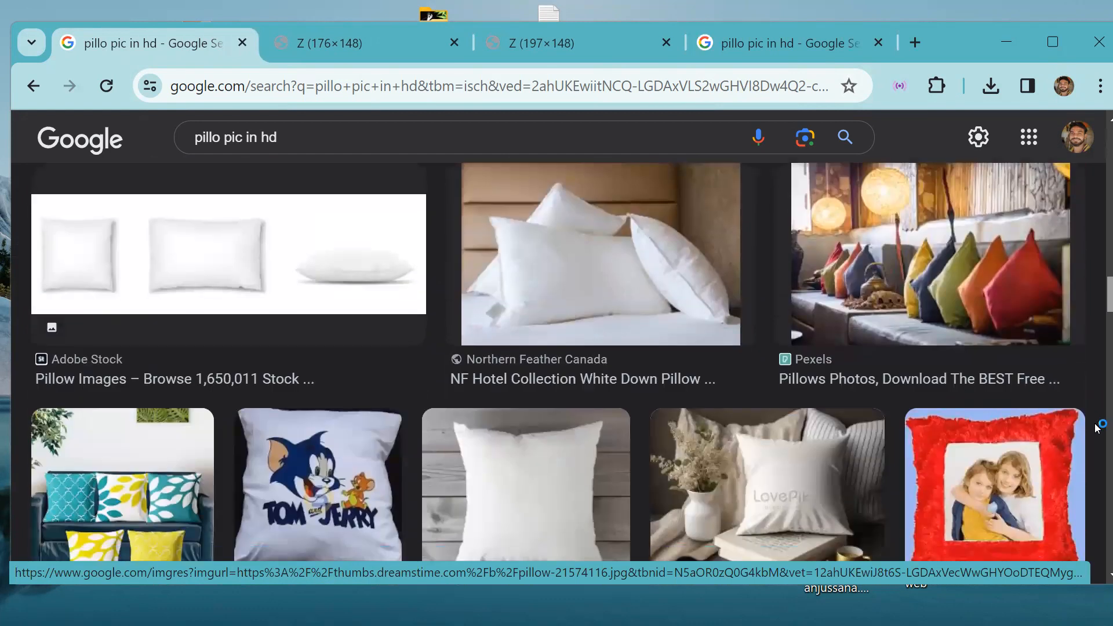
scroll(1096, 429, down, 1)
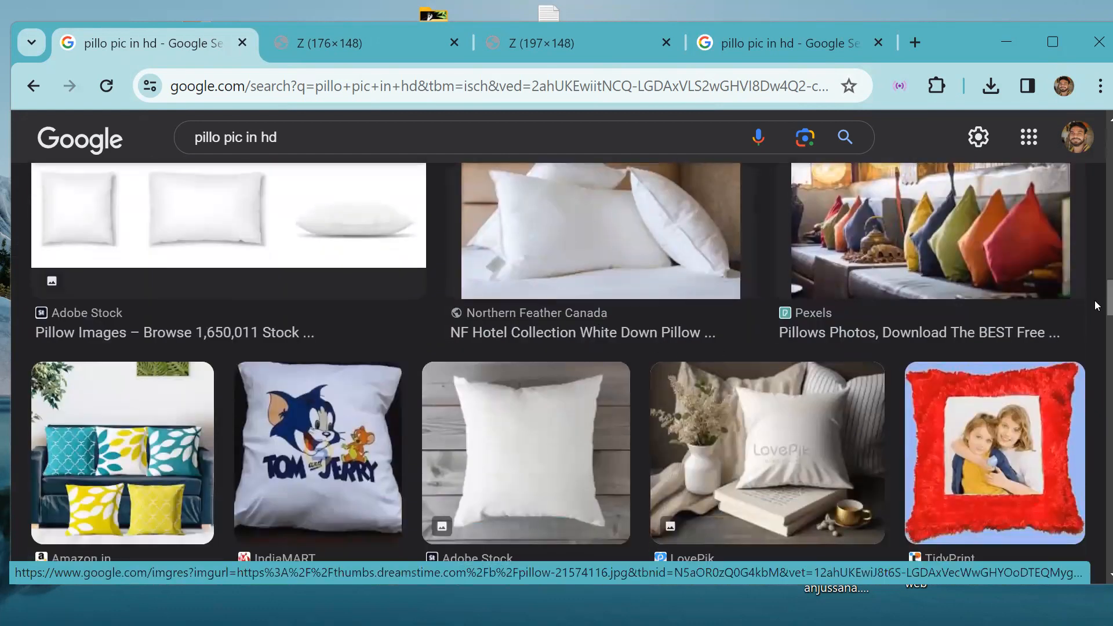
scroll(1096, 336, down, 10)
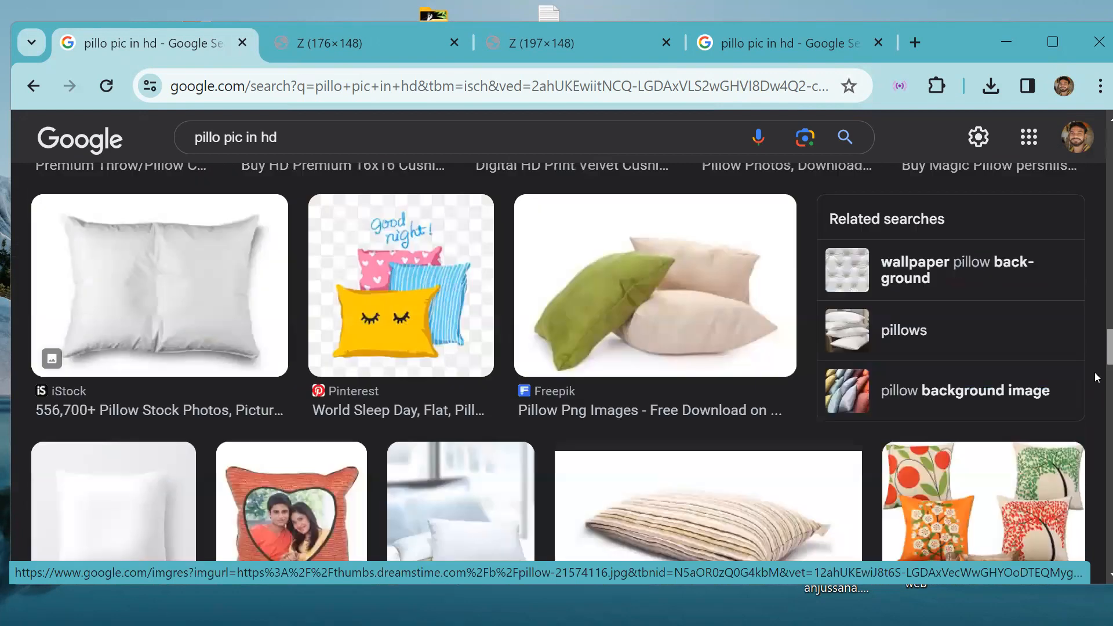
scroll(1096, 382, down, 10)
drag(1096, 406, 1093, 223)
Step: Search Google Images for "sofa pic" and browse the results as far as Dreamzz Furniture's dark green two-seater sofa
drag(313, 143, 36, 145)
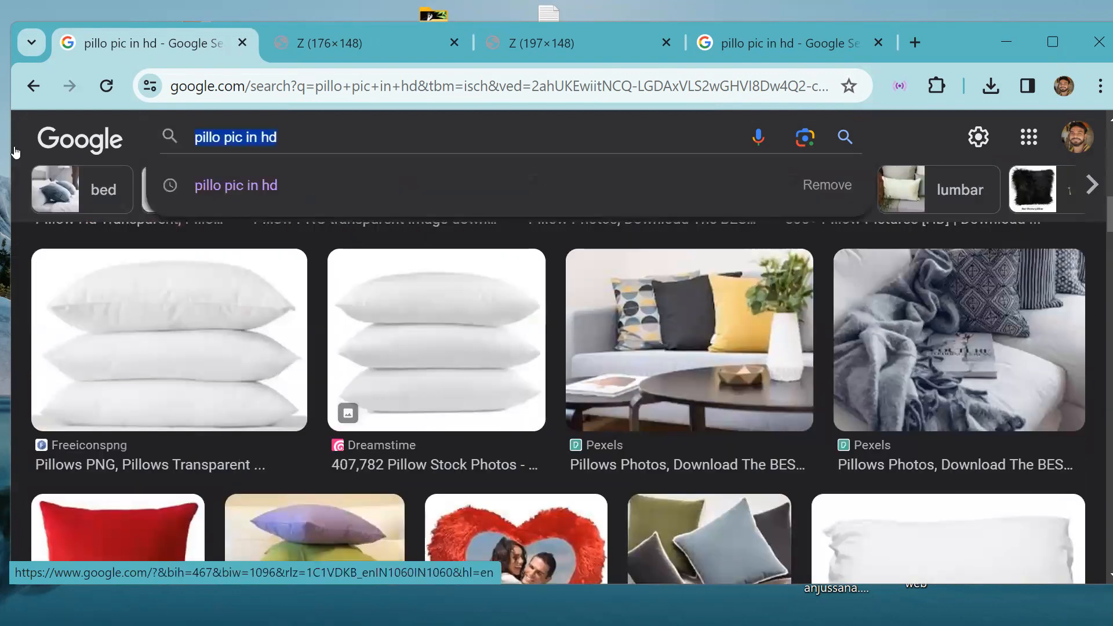
text(d)
key(BackSpace)
text(s)
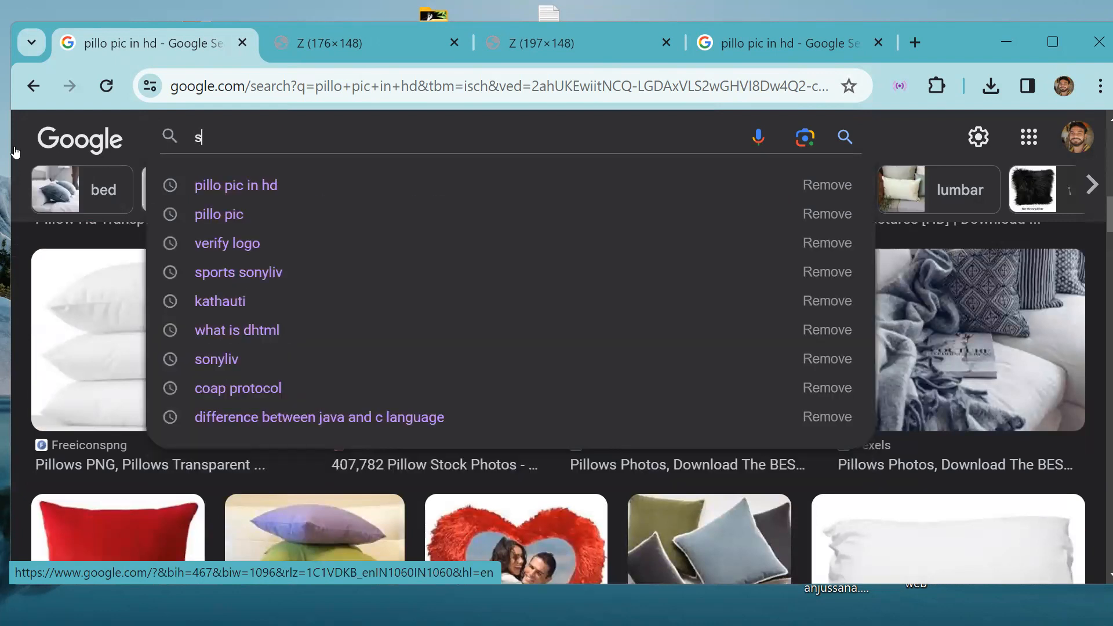
text(ofa pic)
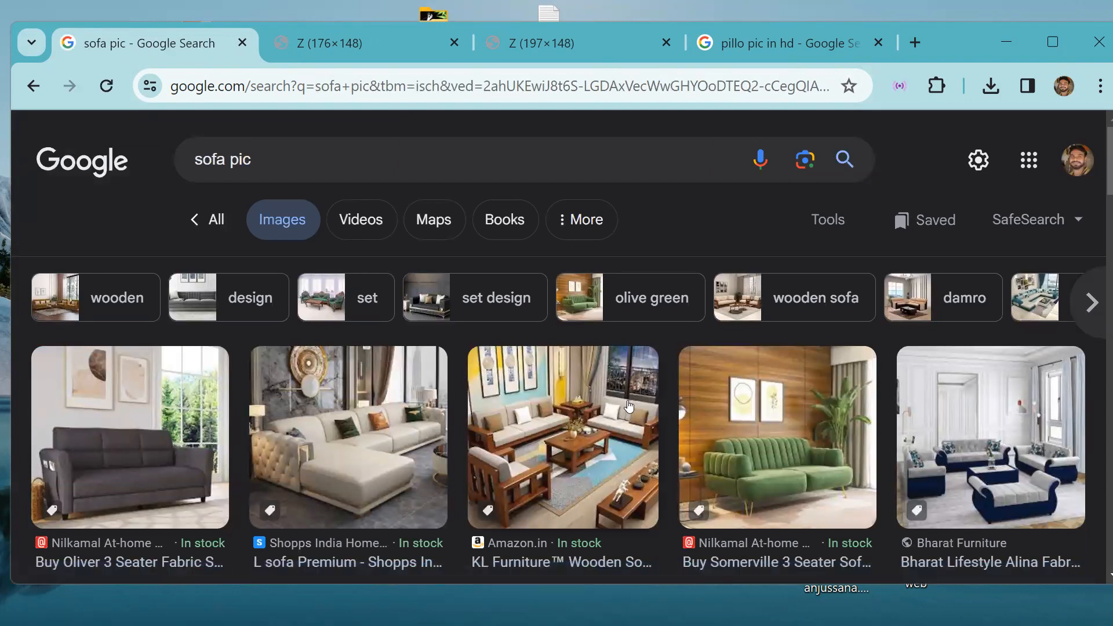
scroll(1096, 198, down, 1)
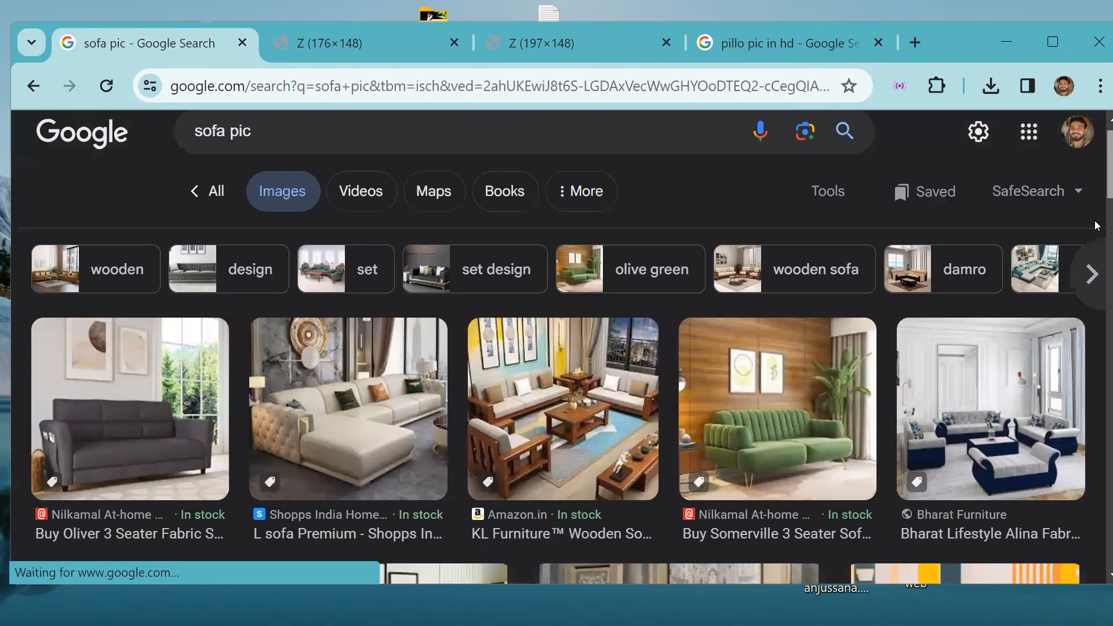
scroll(1096, 225, down, 5)
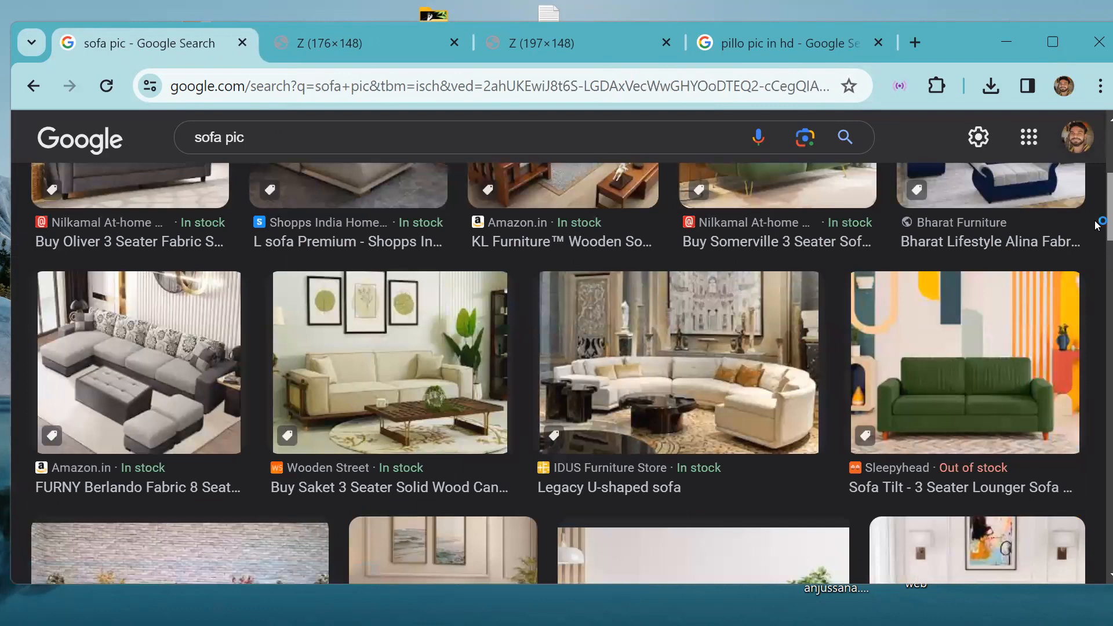
scroll(1097, 232, down, 4)
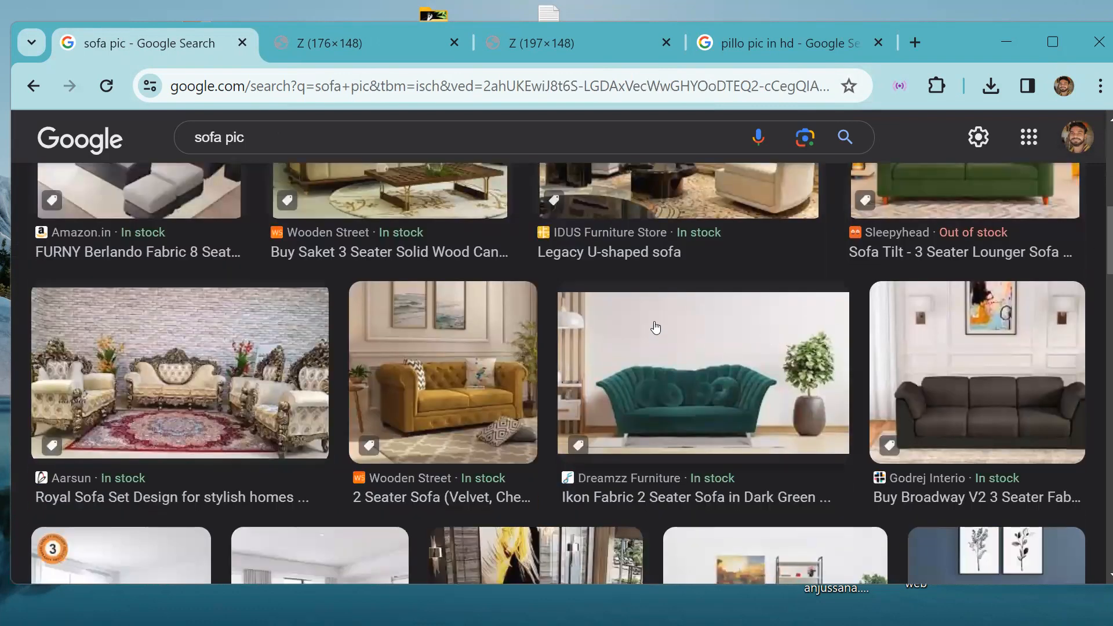
right_click(656, 328)
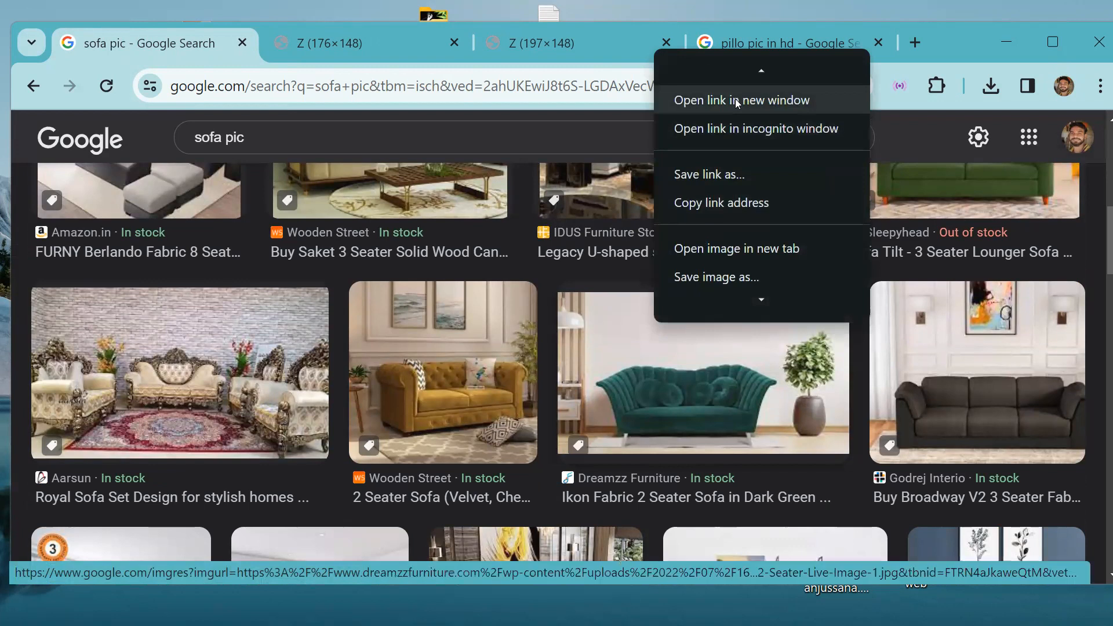
click(771, 100)
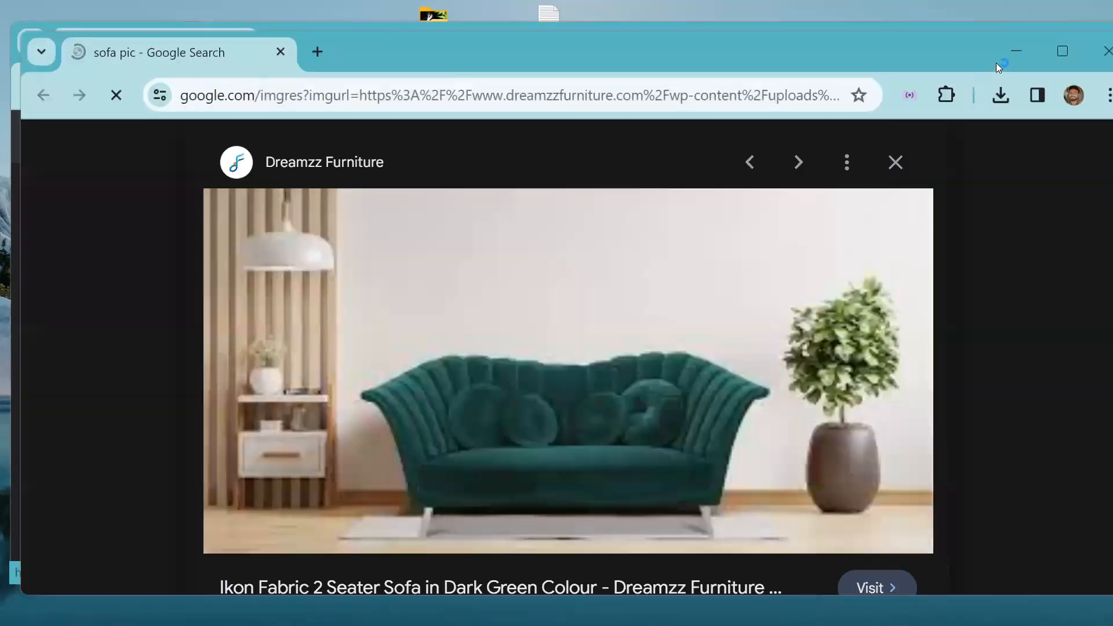
click(1098, 52)
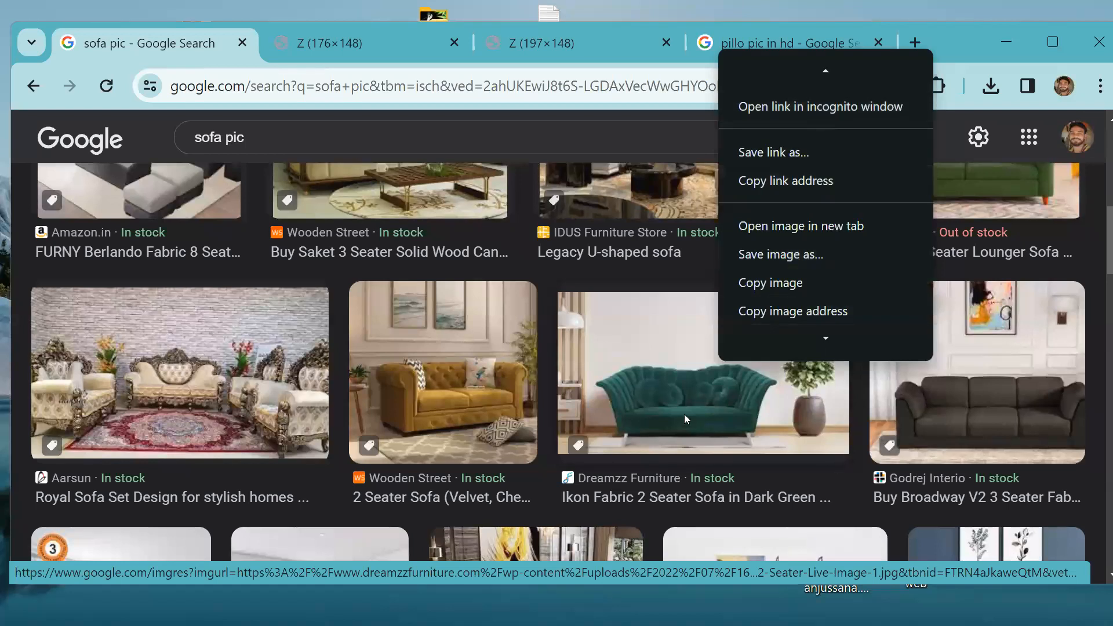
Step: Open Dreamzz Furniture's dark green sofa result in a new tab and close its preview in the search results
right_click(636, 326)
scroll(713, 169, down, 1)
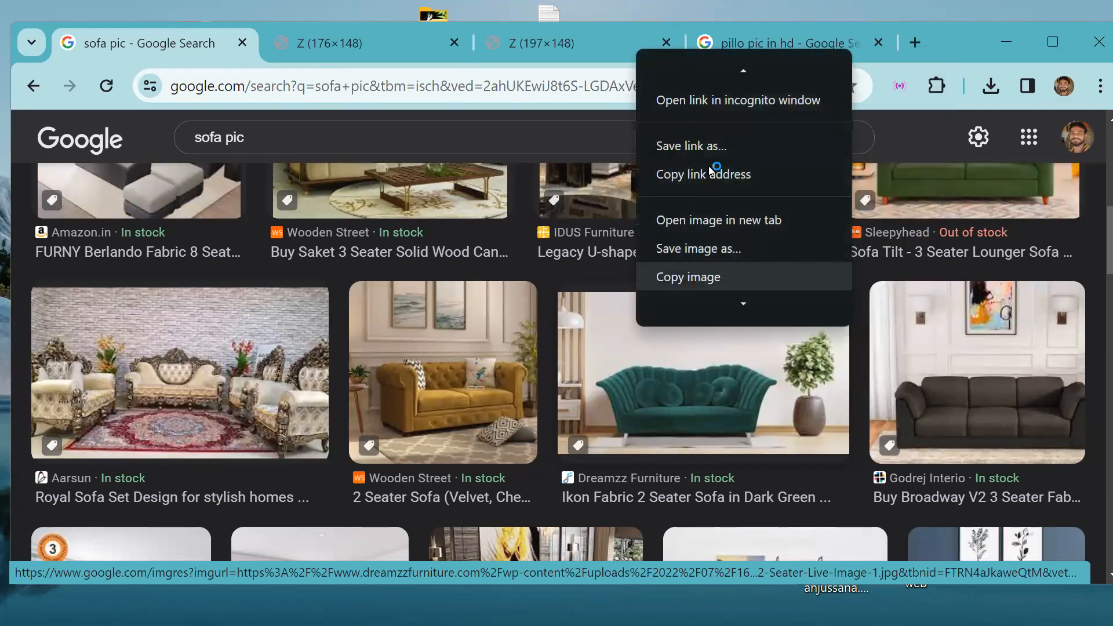
click(693, 405)
click(692, 403)
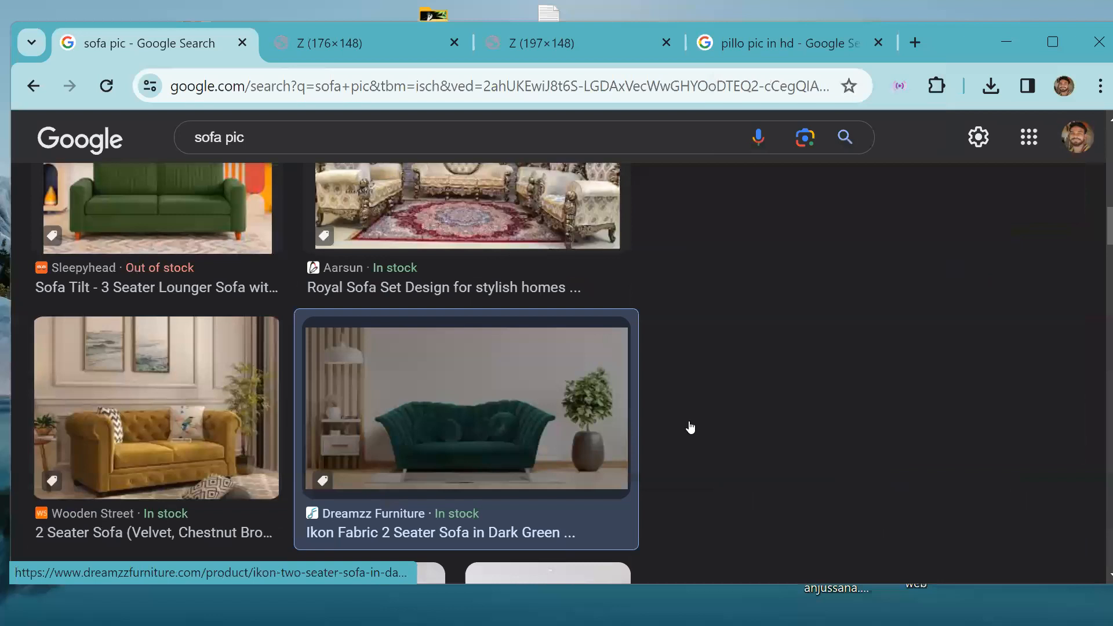
right_click(582, 406)
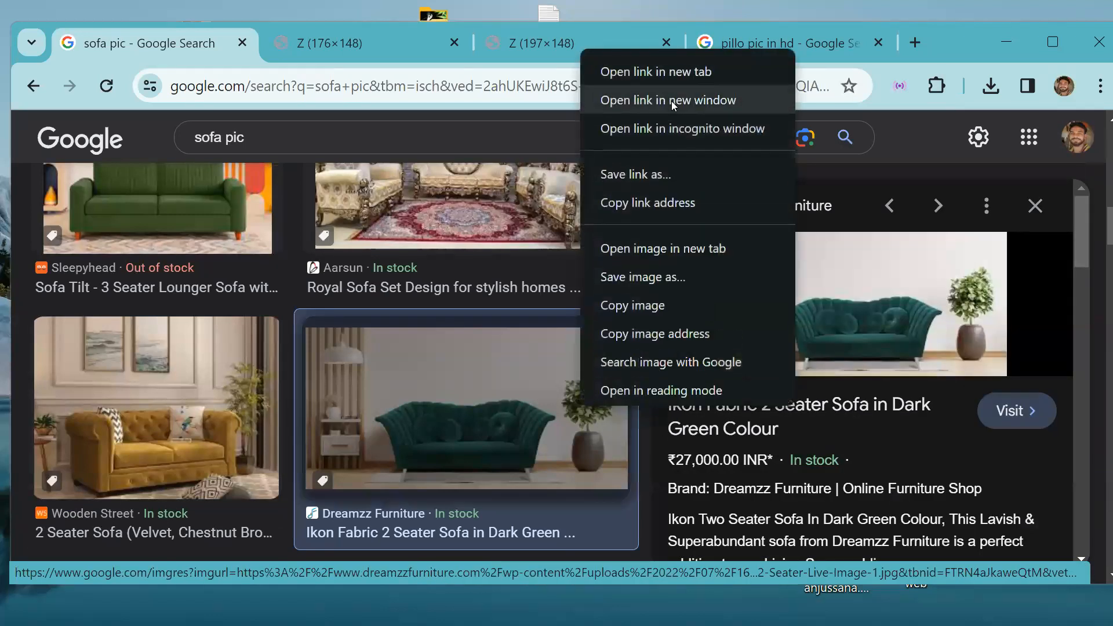
click(676, 74)
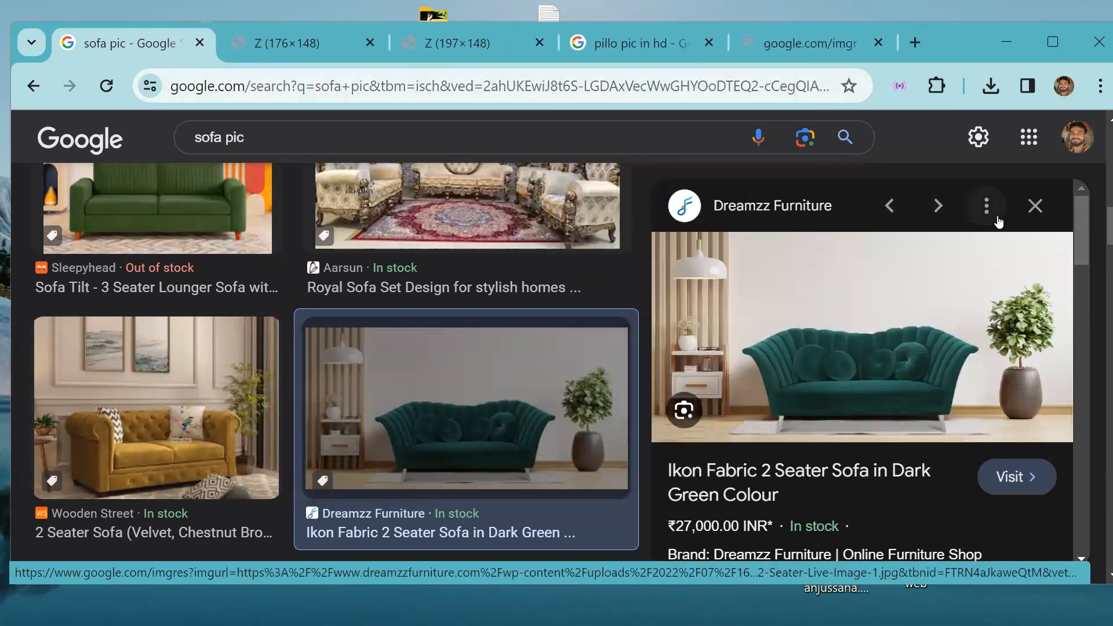
click(1034, 207)
Step: Look through further sofa image results for other usable pictures
scroll(1096, 248, down, 10)
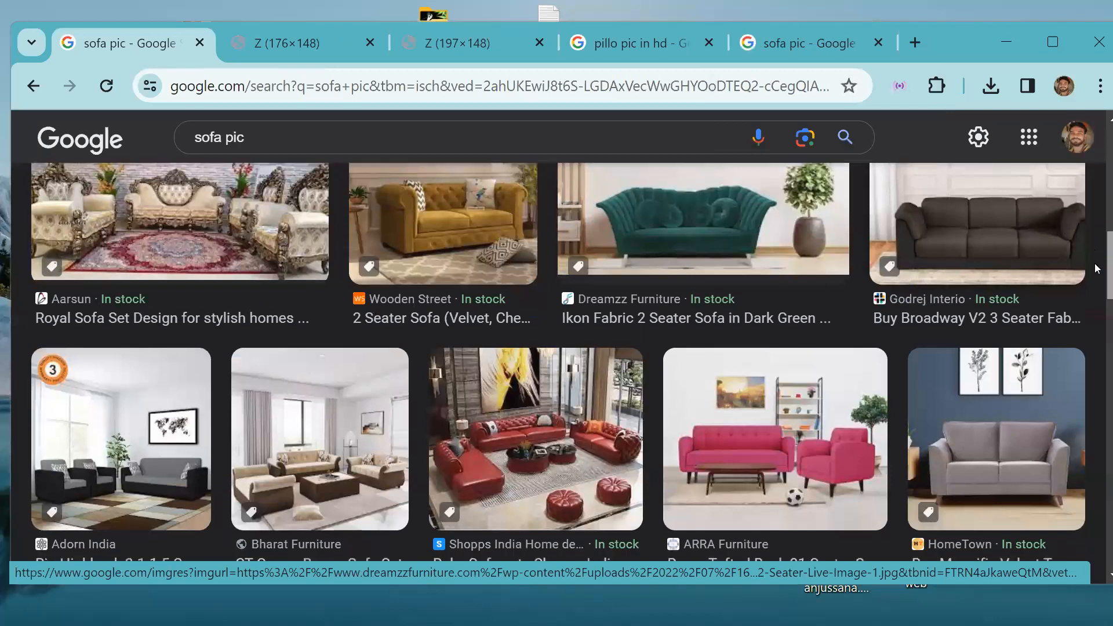
scroll(1097, 332, down, 6)
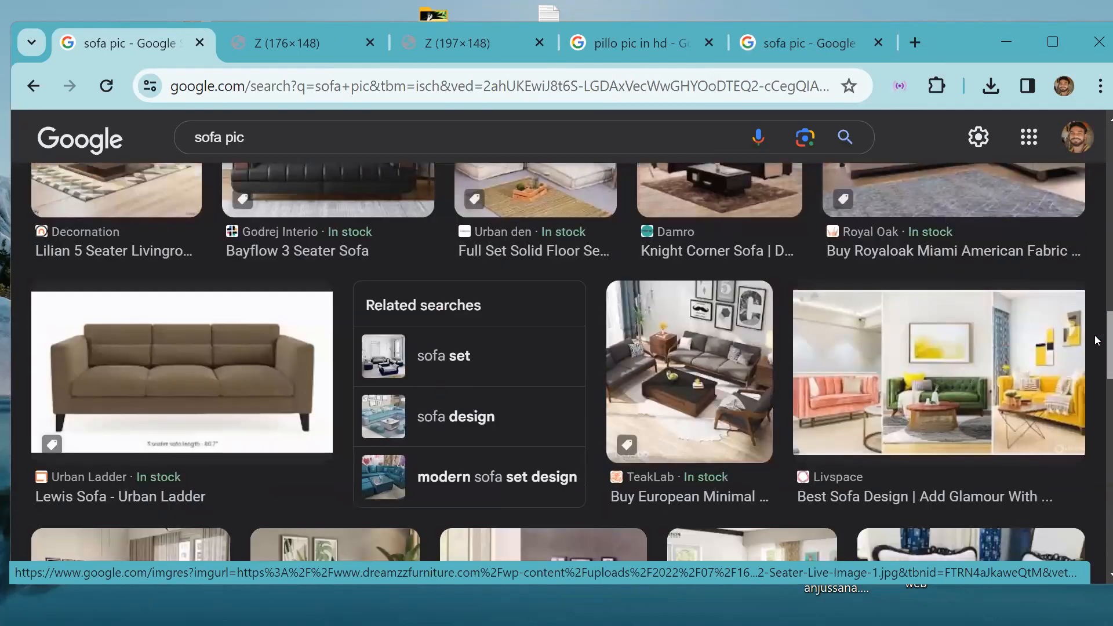
scroll(1096, 382, down, 5)
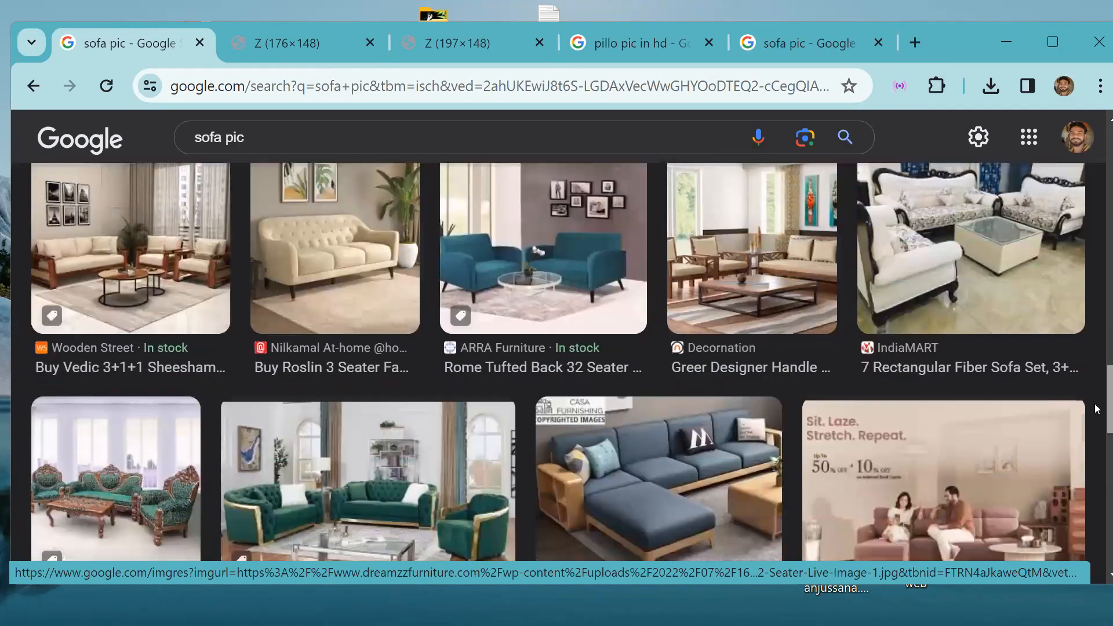
scroll(1097, 410, down, 2)
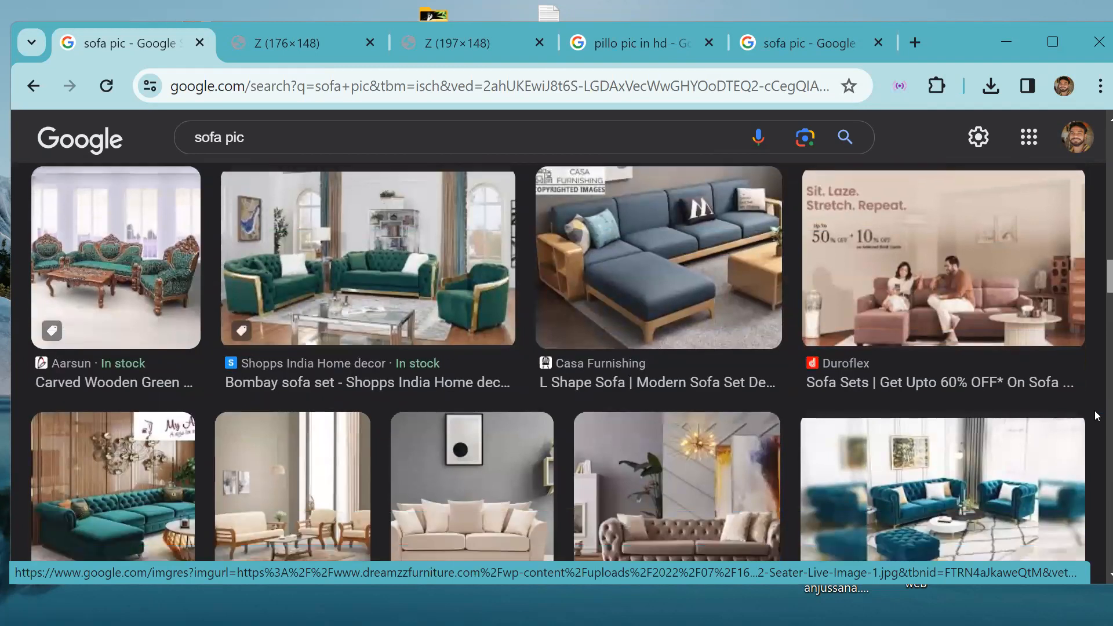
scroll(1097, 426, down, 5)
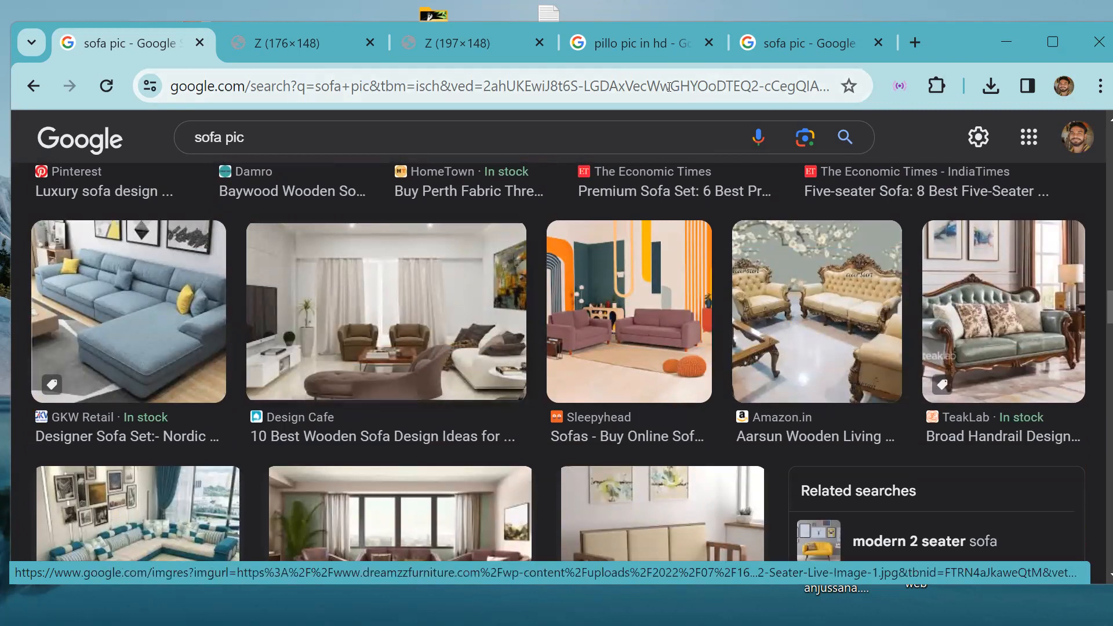
Step: Review the opened pictures and close the tabs showing the pillow on orange, the three stacked pillows and the green sofa
click(262, 42)
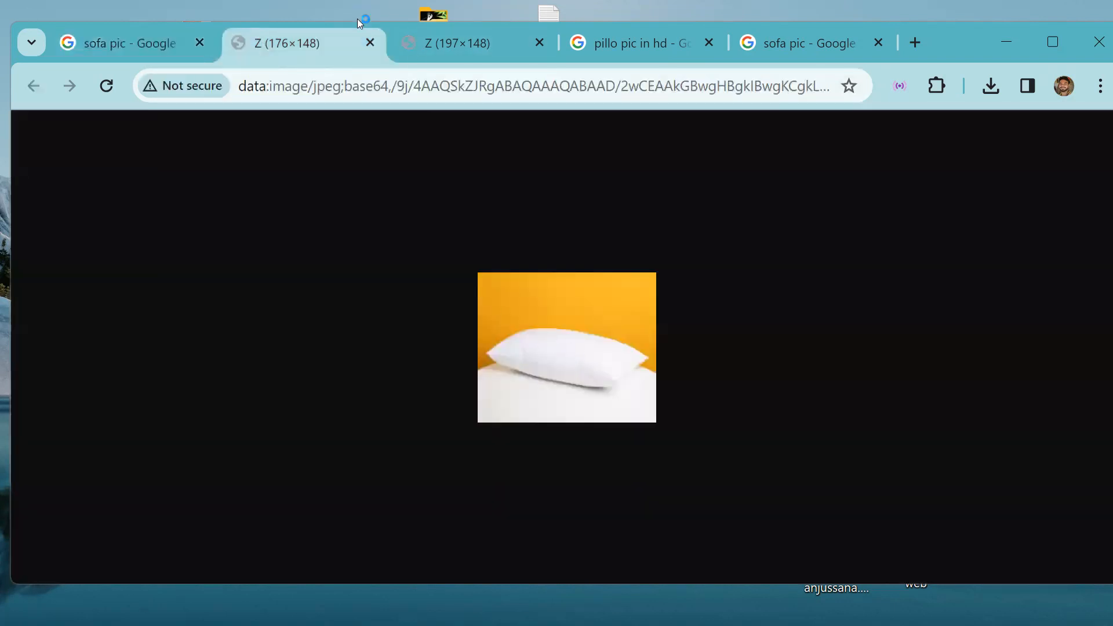
click(370, 44)
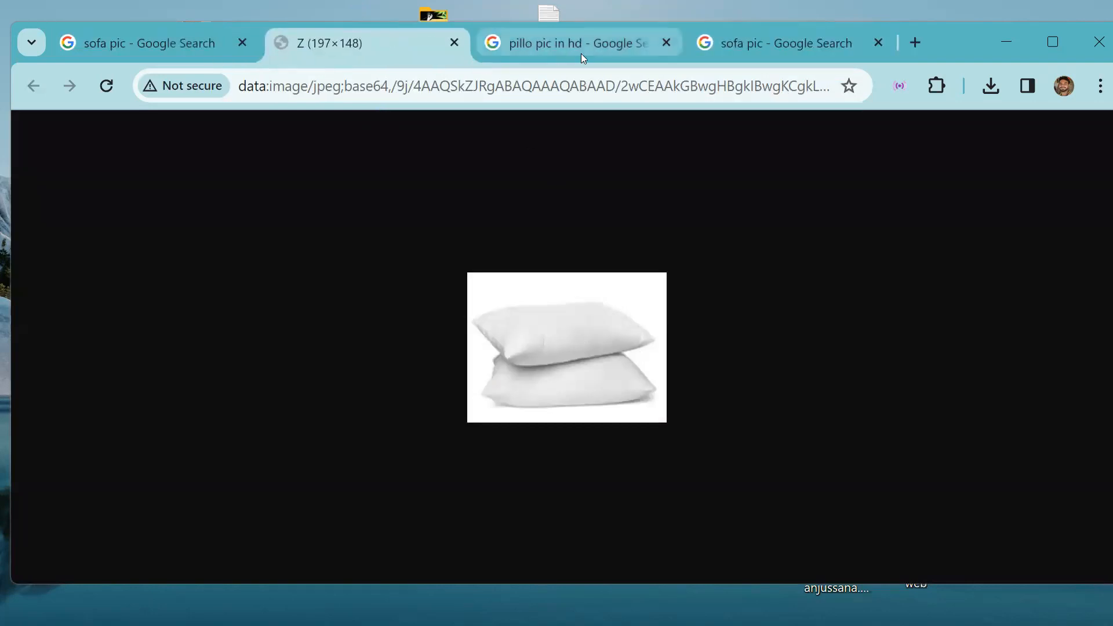
click(581, 51)
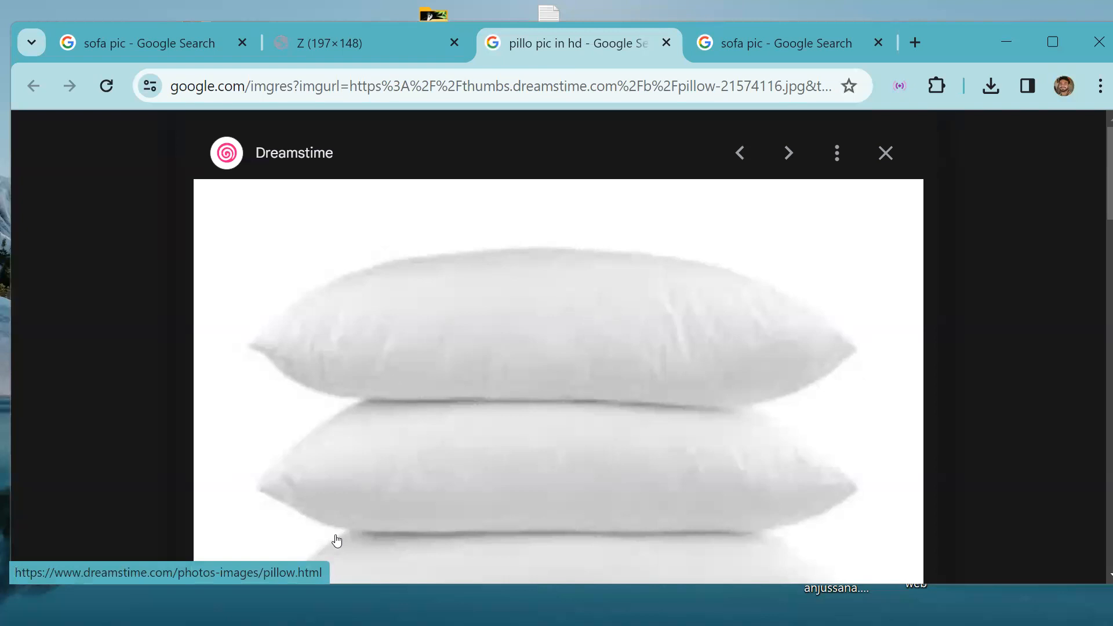
scroll(1096, 191, down, 3)
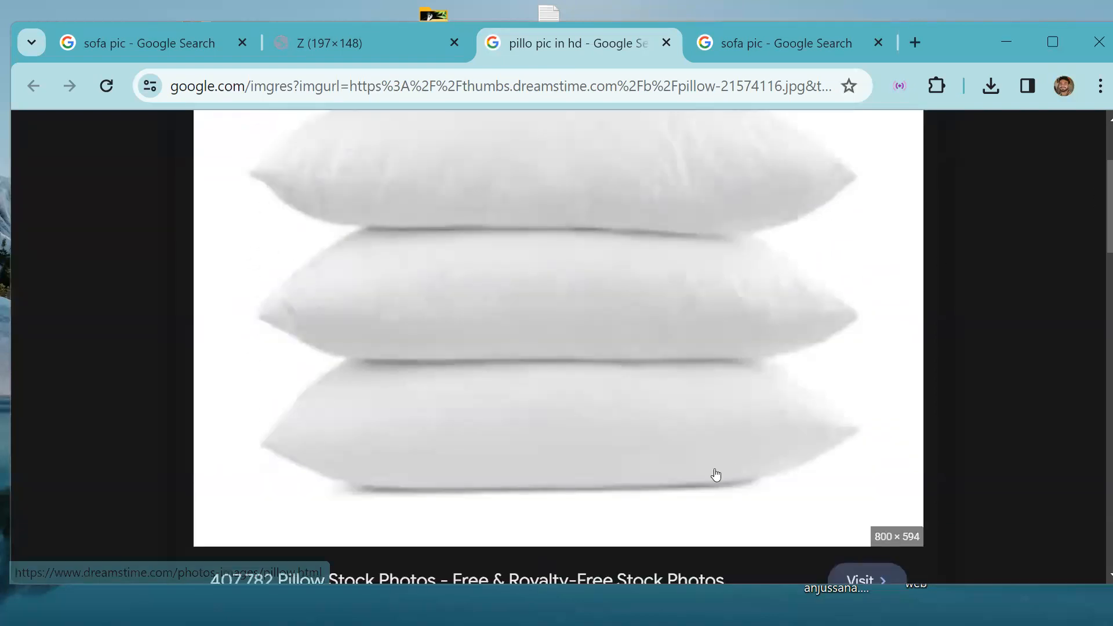
scroll(1096, 189, up, 3)
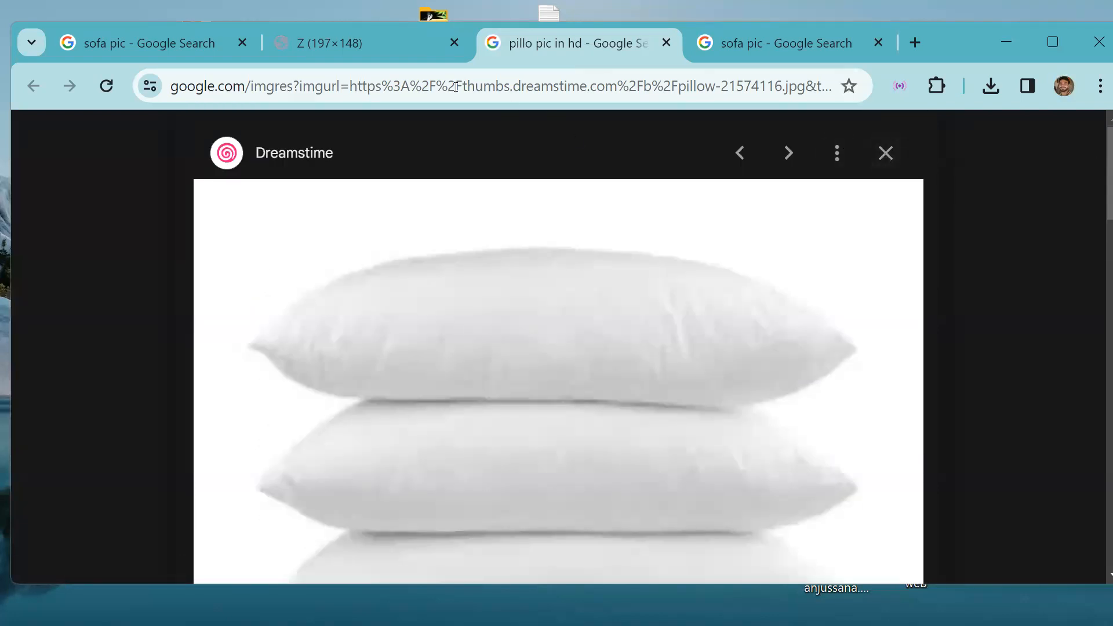
click(666, 42)
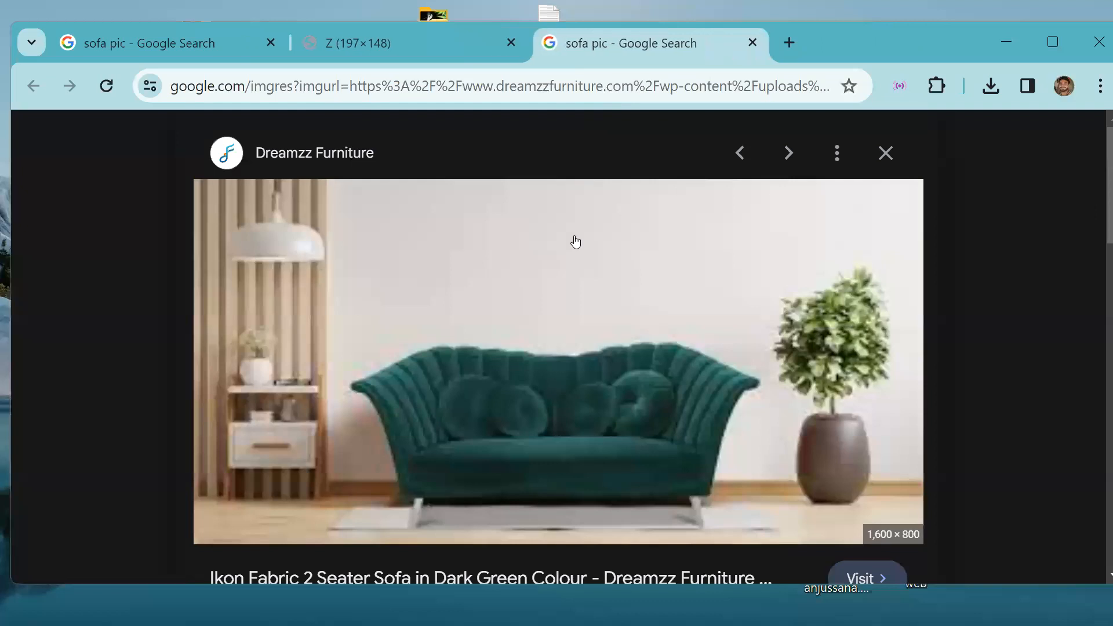
click(753, 43)
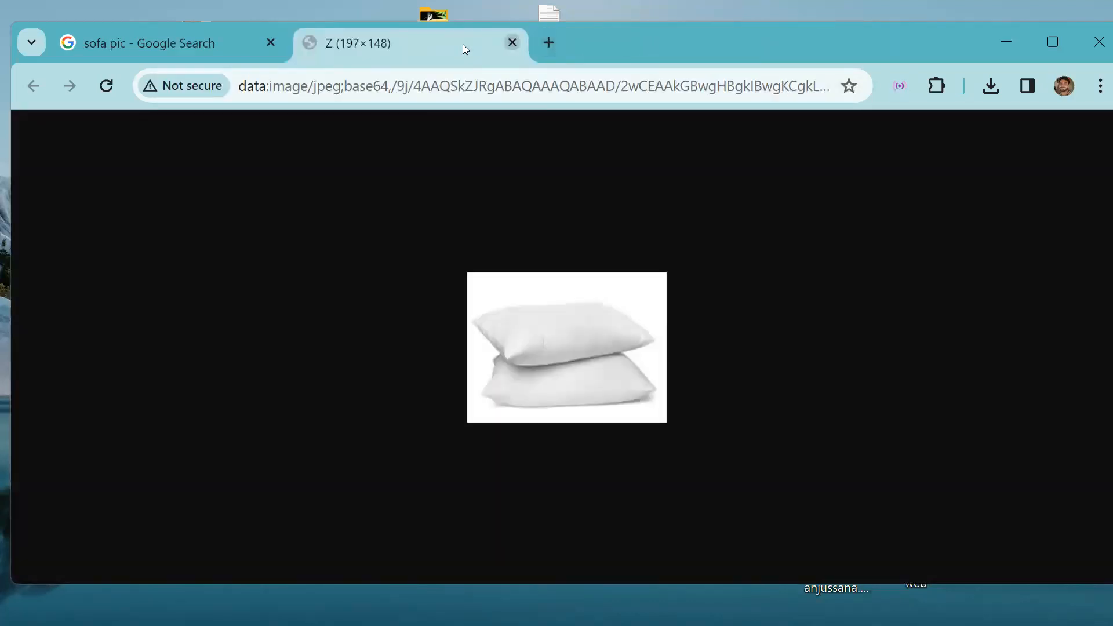
Step: Close the picture of the two stacked pillows and return to the "pillo pic in hd" image results
click(241, 46)
click(511, 43)
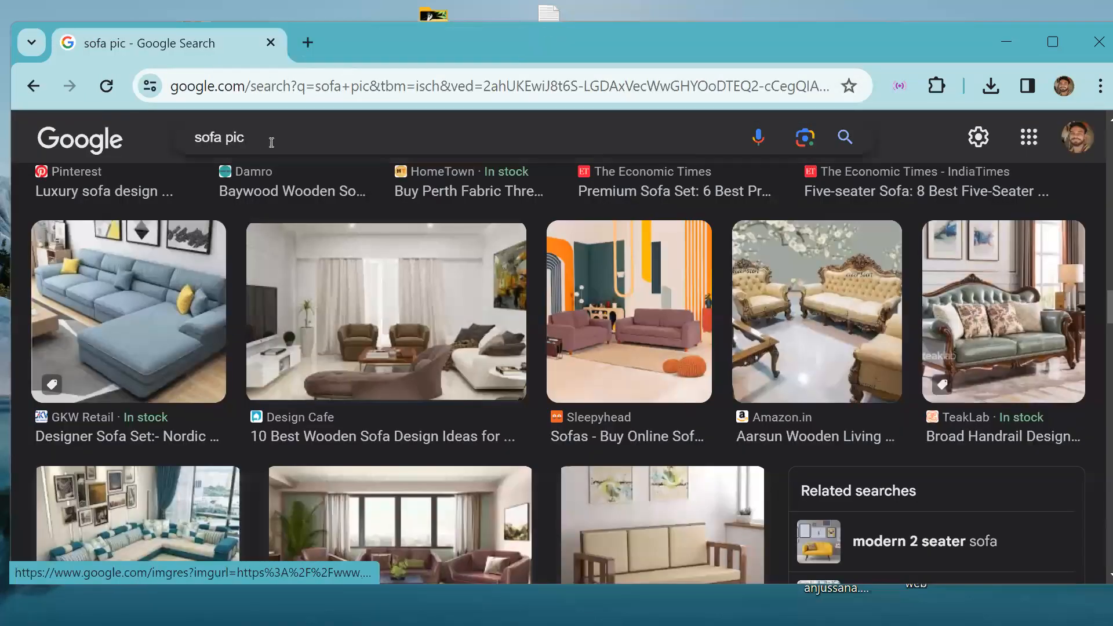
click(28, 88)
click(39, 89)
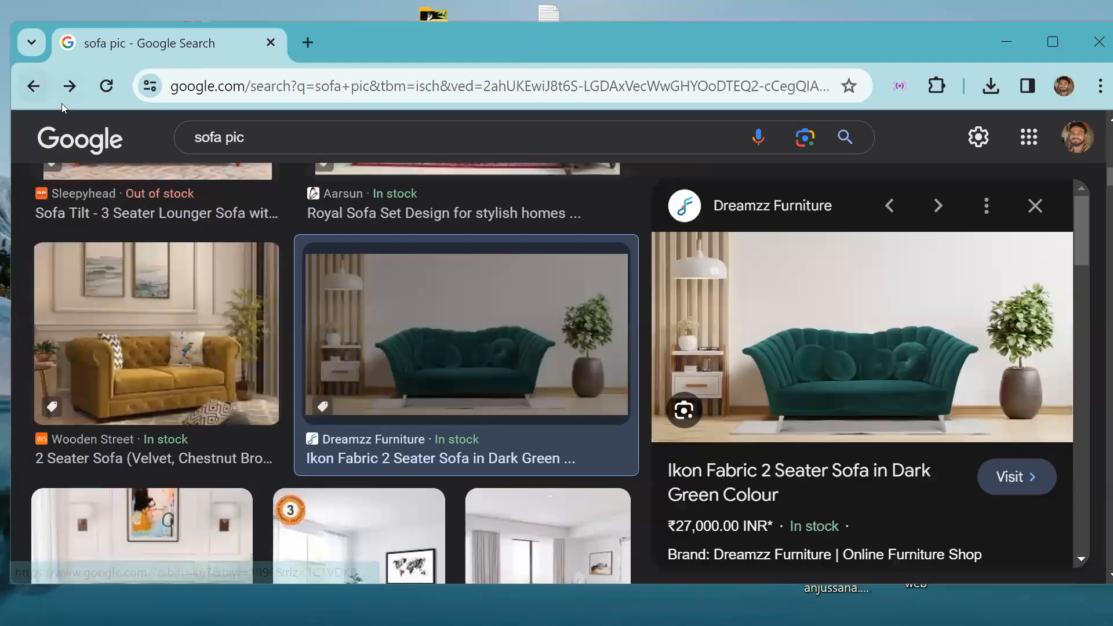
click(38, 91)
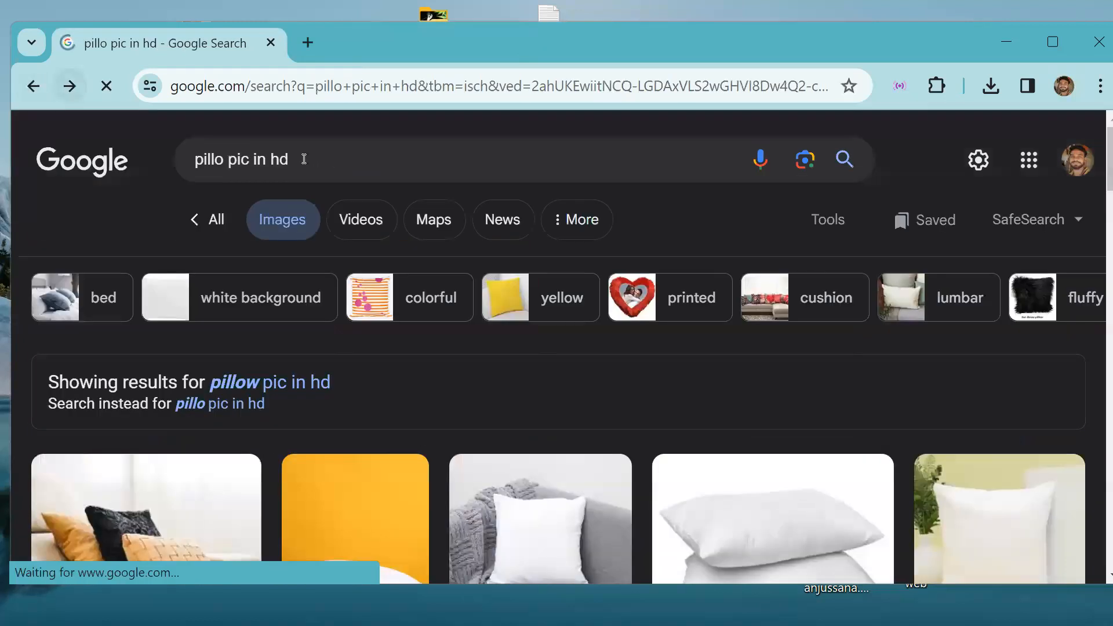
Step: Change the image search to "pillo pic in full hd" and run it
click(273, 160)
text(ful)
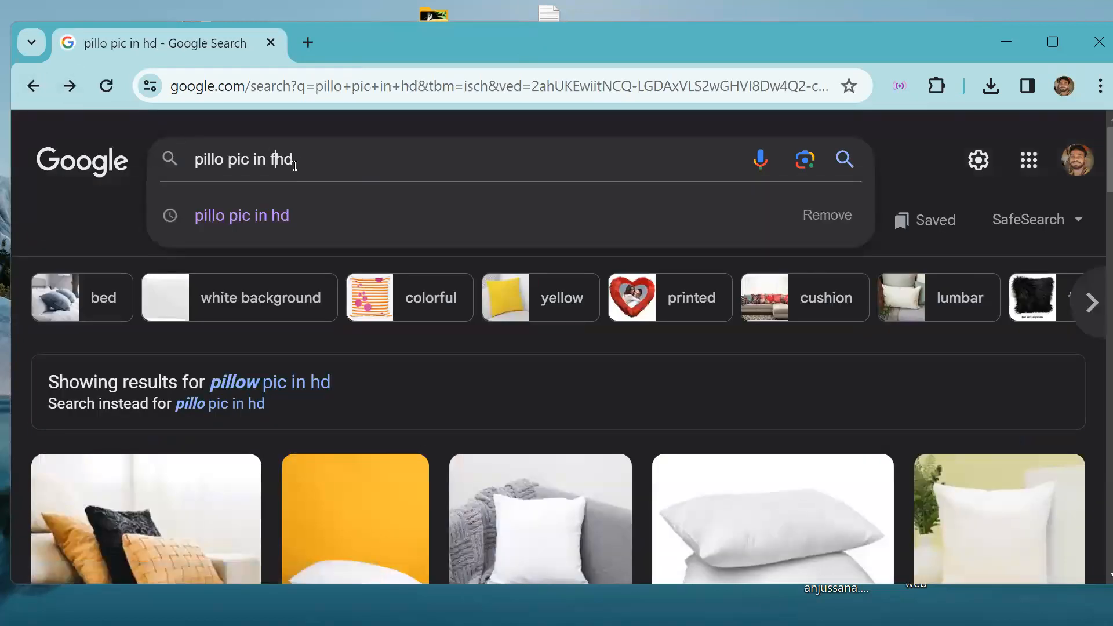
key(Return)
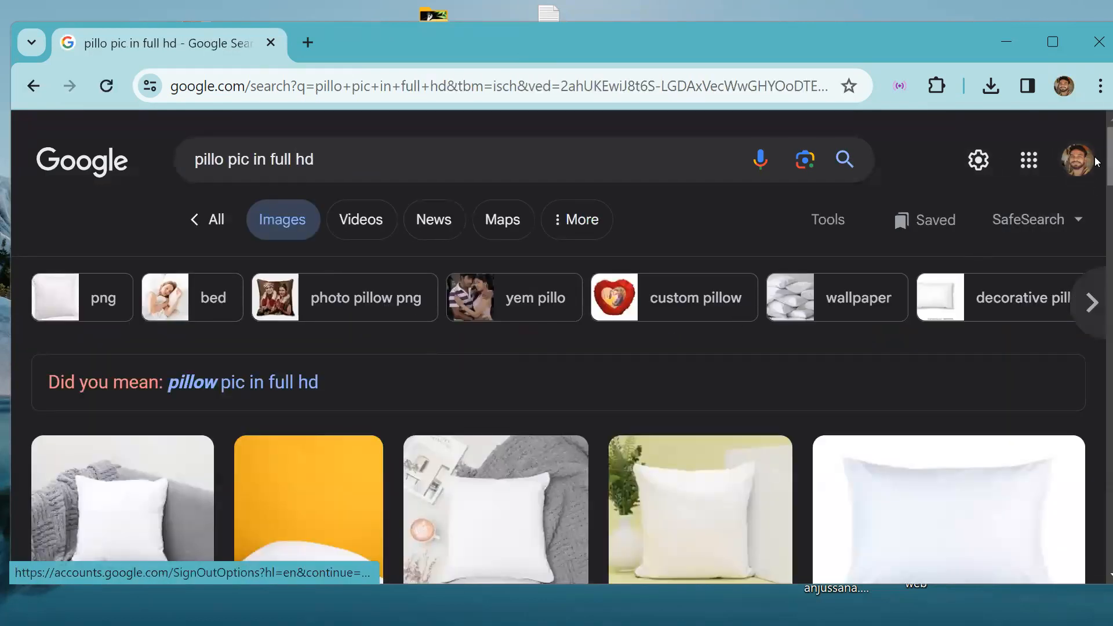
Step: Open Adobe Stock's single white pillow and Dreamstime's three stacked white pillows from the results in new tabs
scroll(1095, 192, down, 4)
scroll(1096, 194, down, 1)
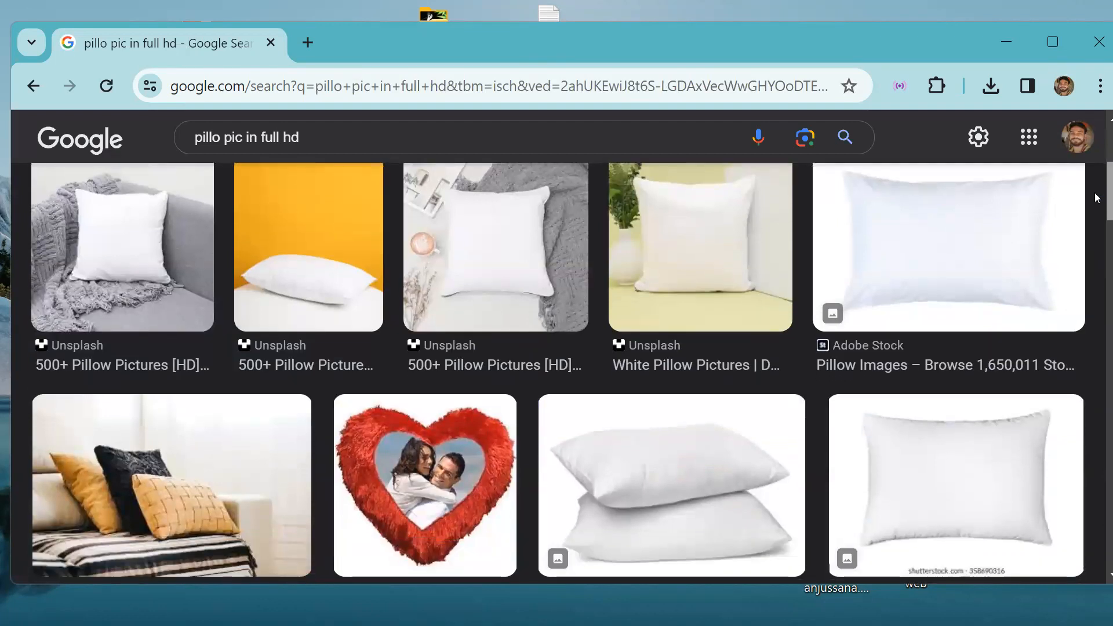
right_click(931, 207)
click(876, 219)
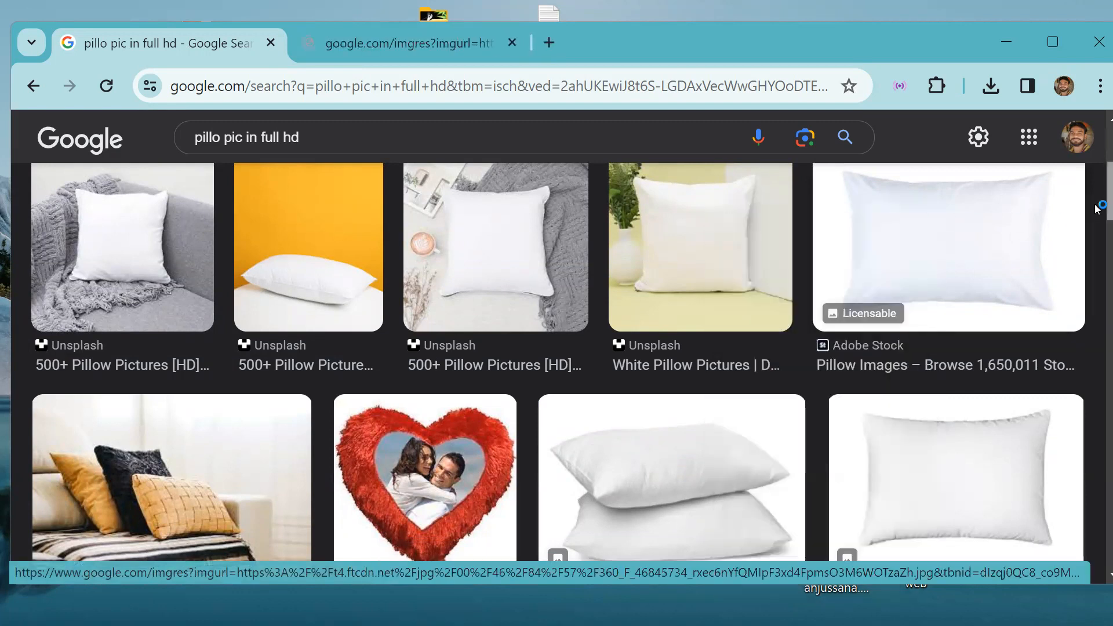
scroll(1097, 208, down, 5)
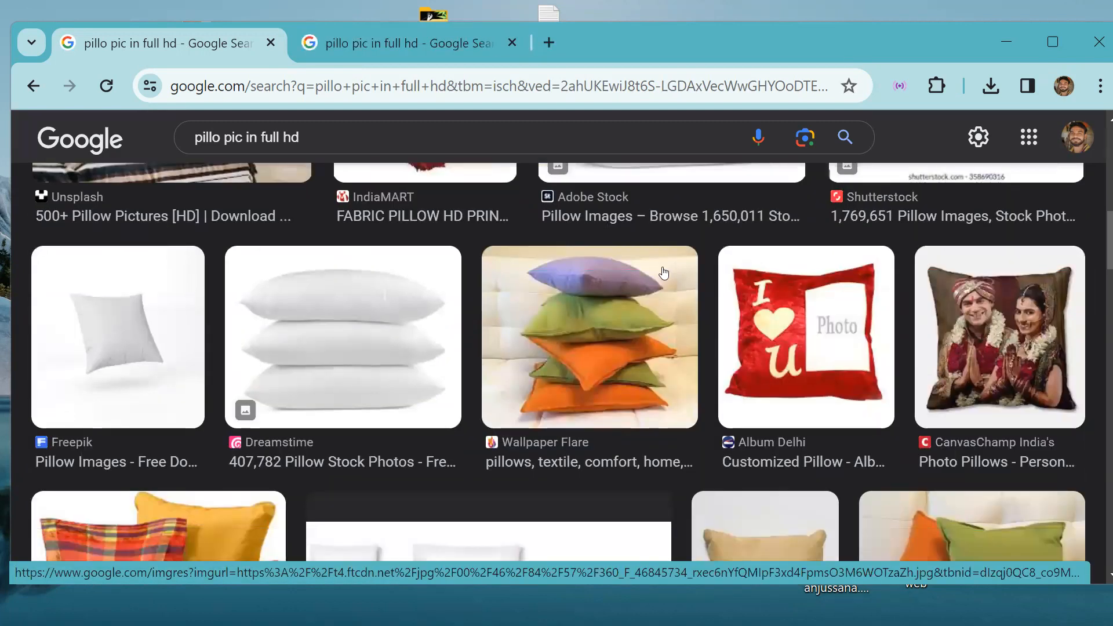
right_click(340, 308)
click(374, 322)
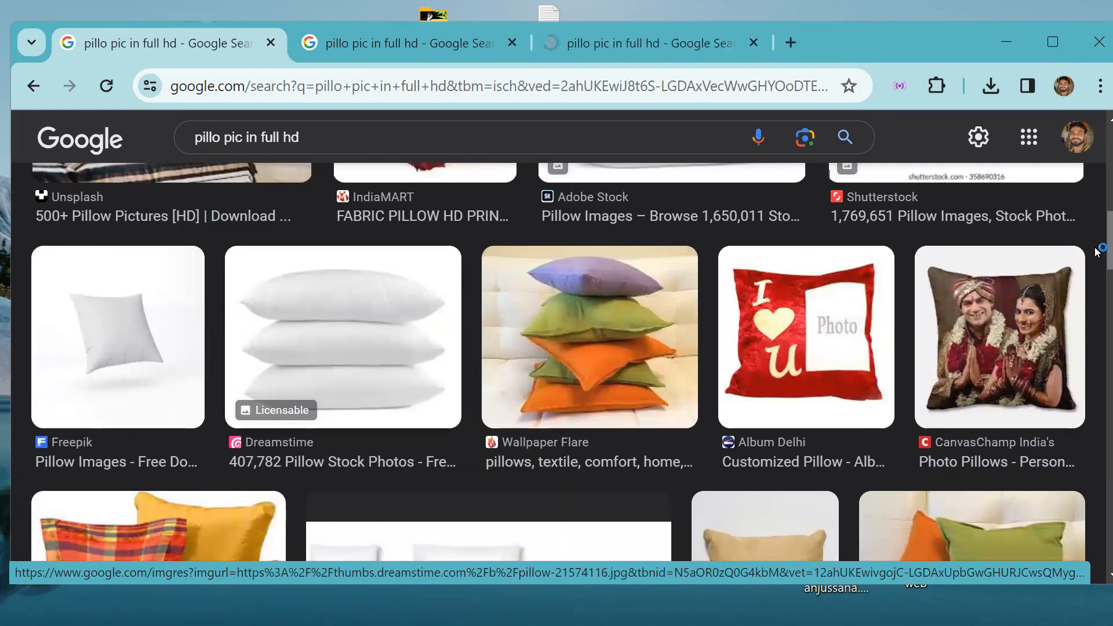
Step: Open Pngtree's picture of two white pillows on a checkered background in a new tab
scroll(1097, 250, down, 9)
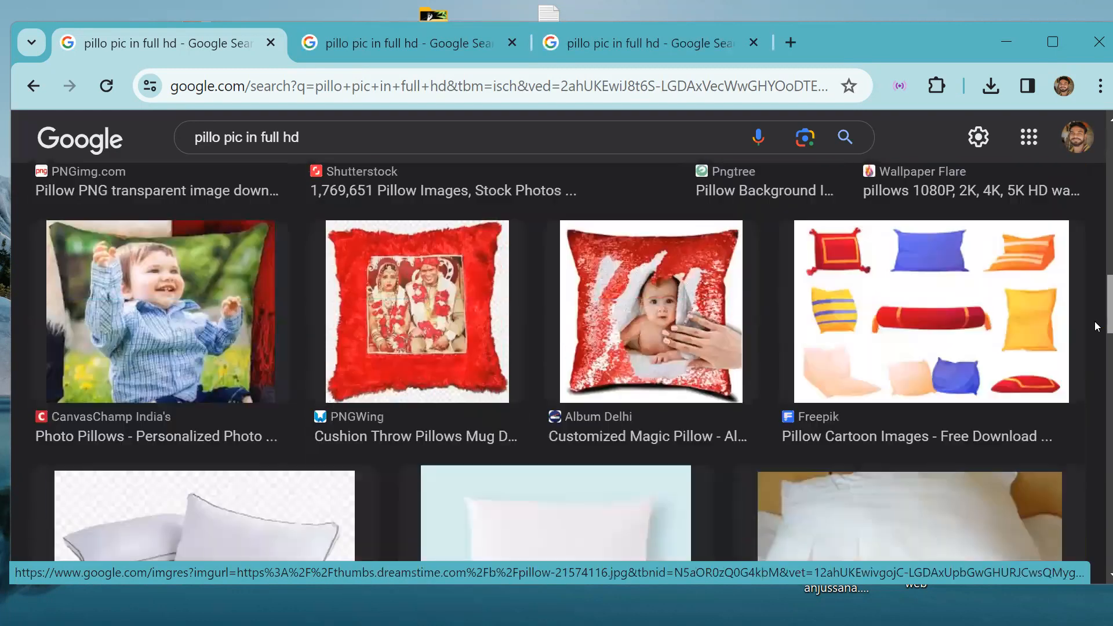
scroll(1097, 326, down, 5)
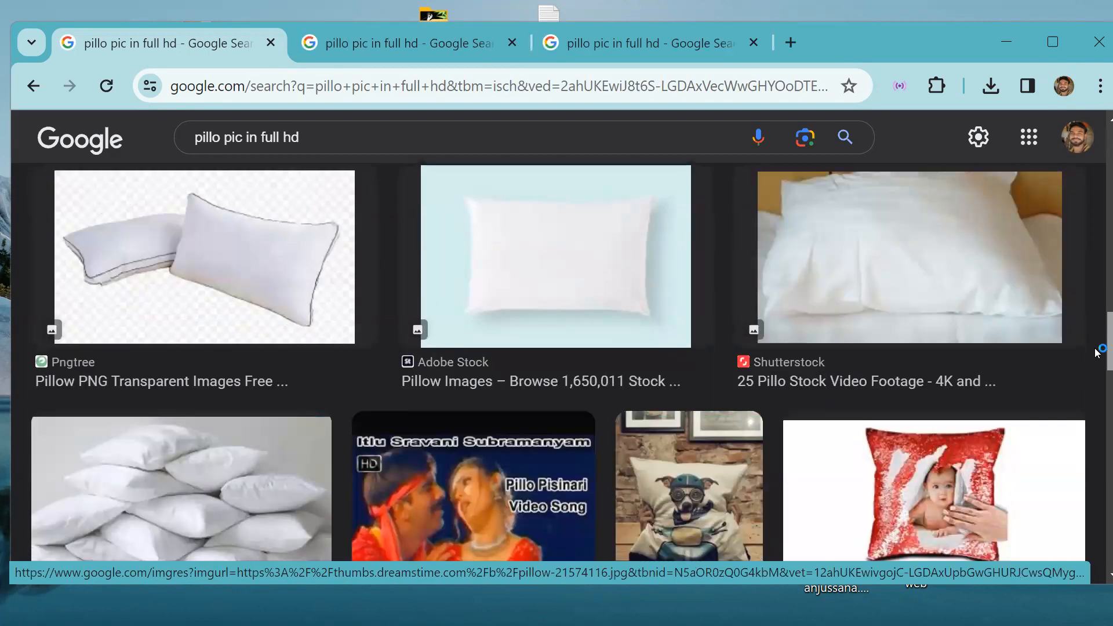
right_click(213, 247)
click(293, 258)
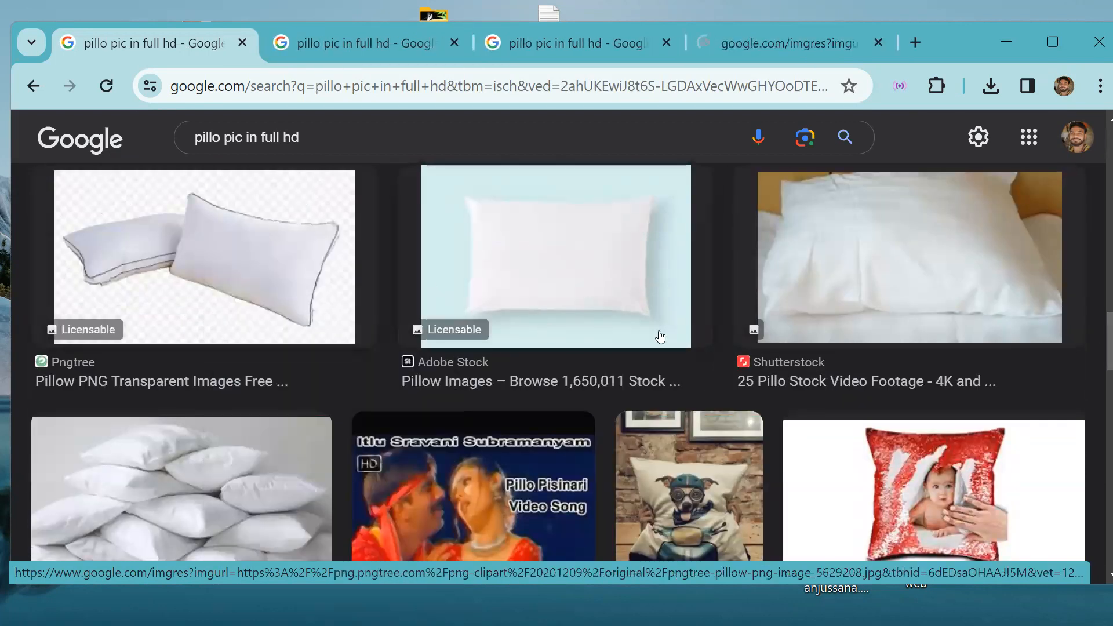
Step: Look through further pillow results and compare the opened Adobe Stock, Dreamstime and Pngtree pictures
scroll(1097, 348, down, 8)
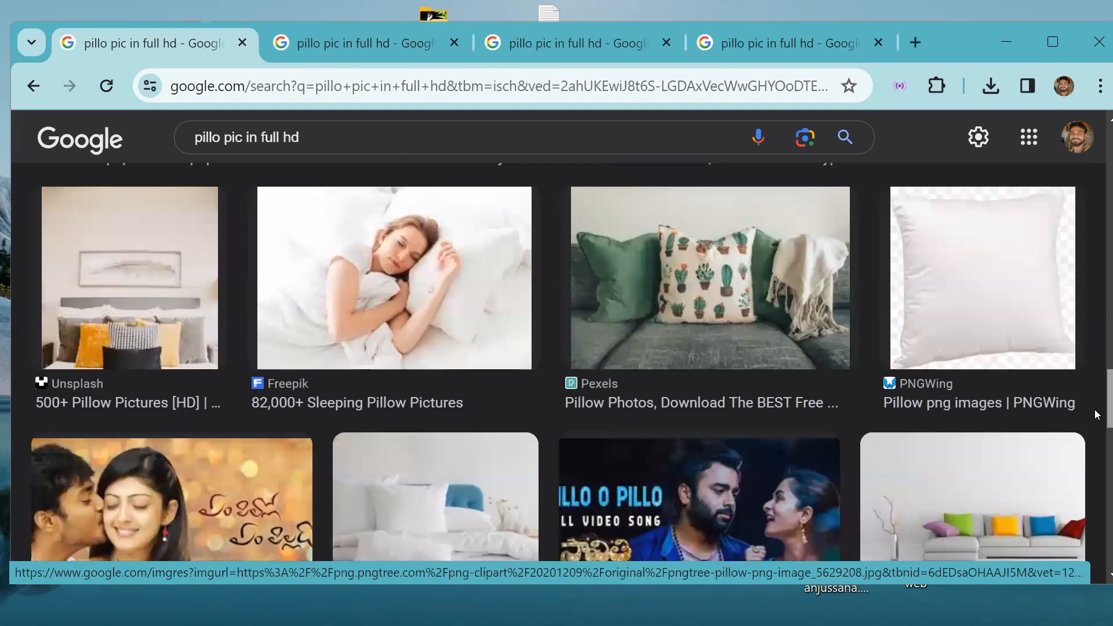
scroll(1097, 414, down, 4)
click(318, 44)
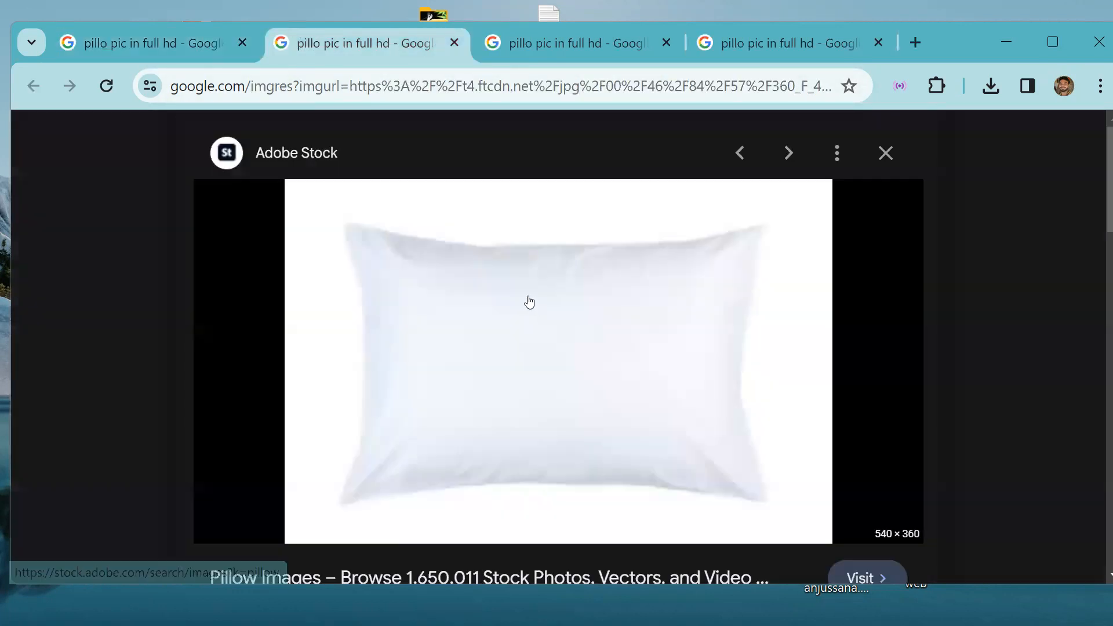
click(526, 34)
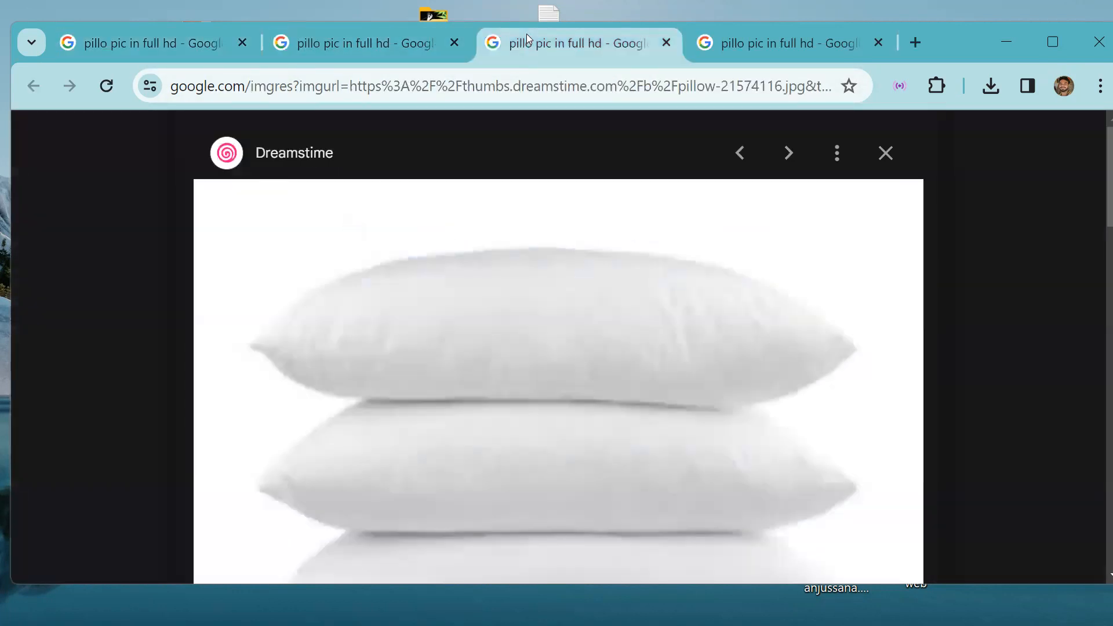
click(769, 47)
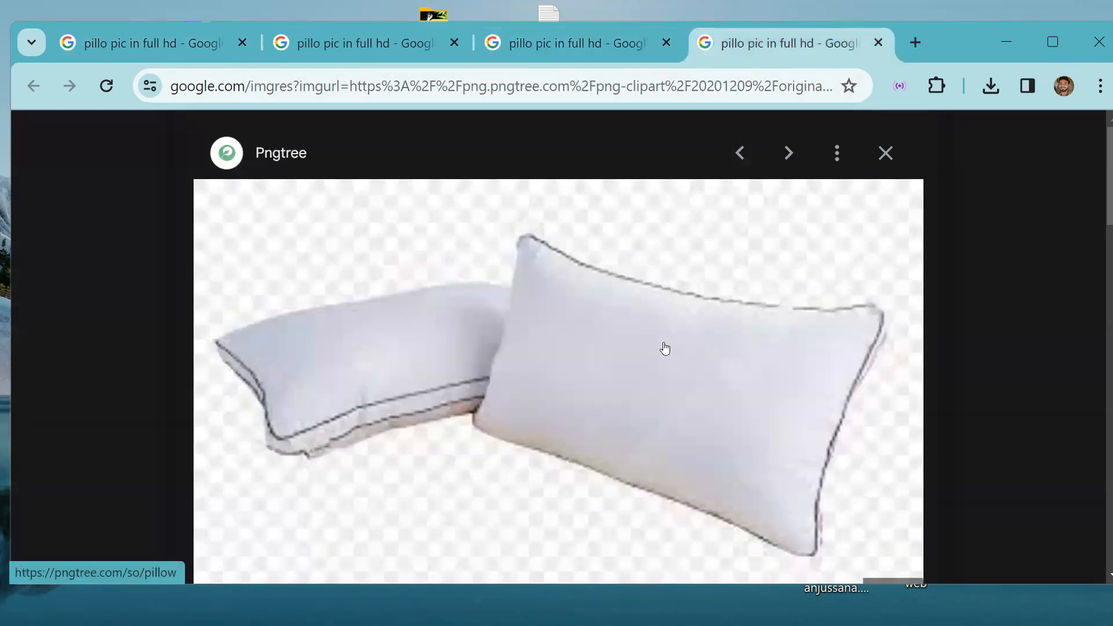
Step: Open the Pngtree two-pillow image by itself in a new tab and switch to it
scroll(1096, 226, down, 3)
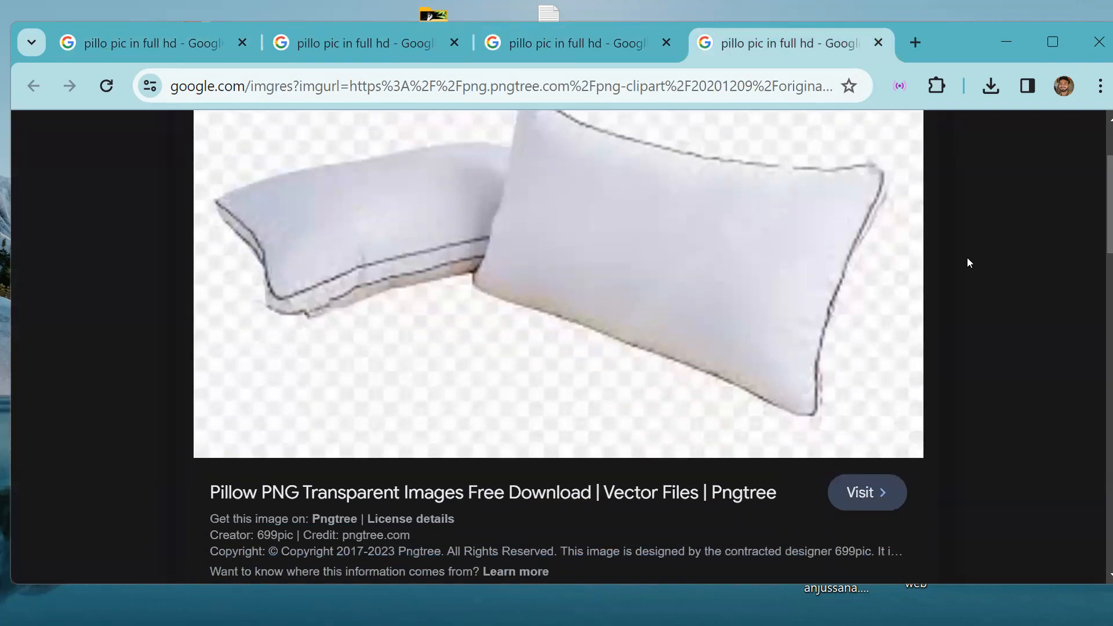
right_click(672, 251)
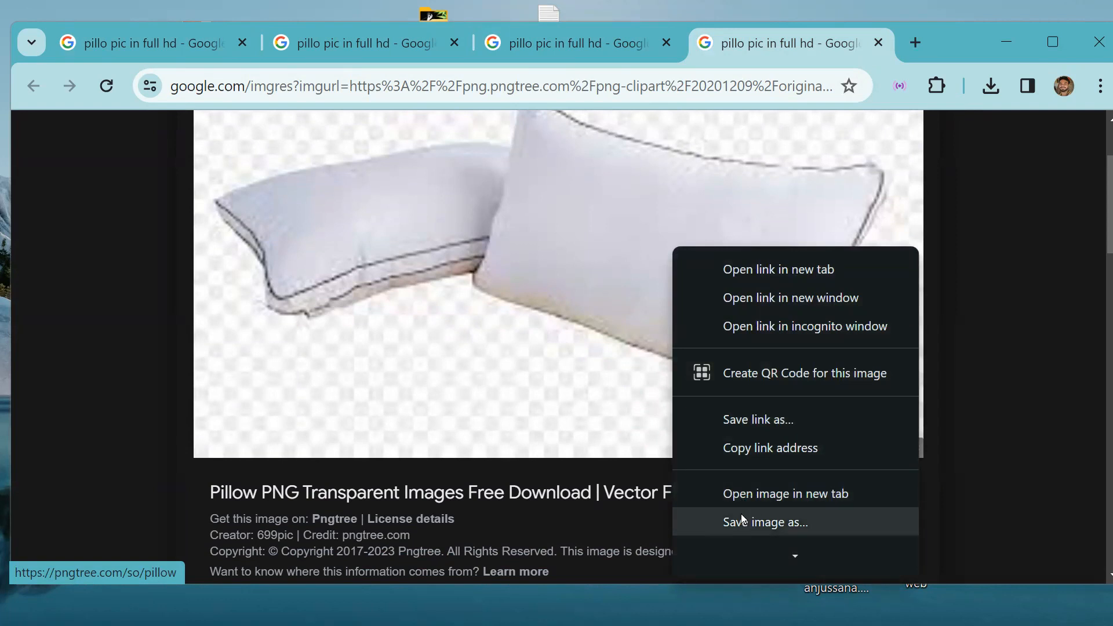
click(750, 494)
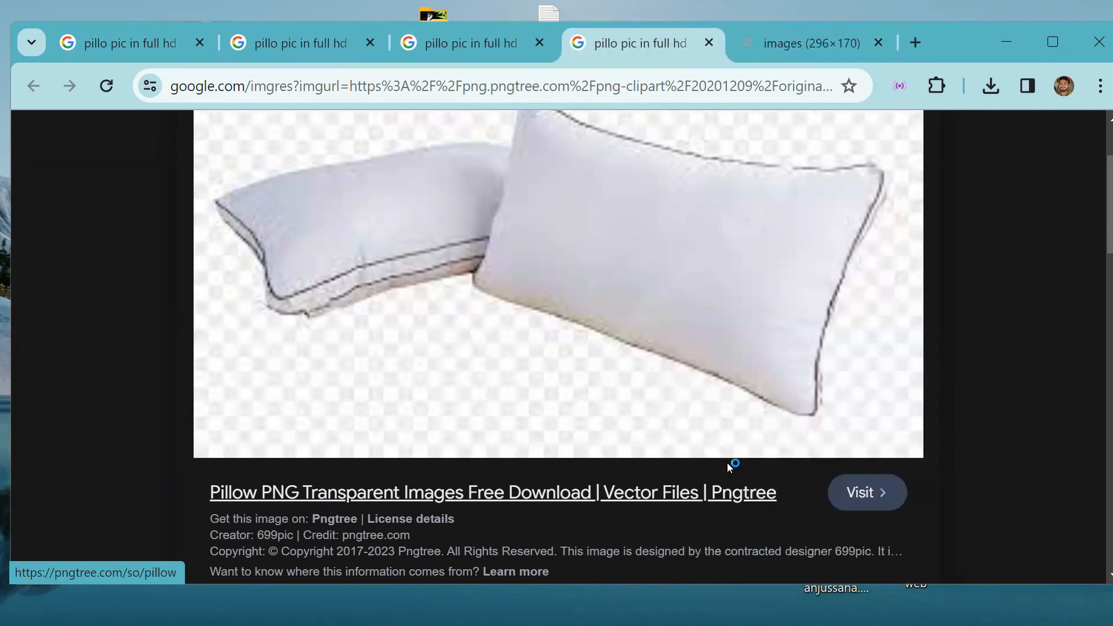
click(794, 45)
Step: Save the two-pillow image as a JPEG named "images" in Downloads, then close the image and Pngtree preview tabs
right_click(572, 325)
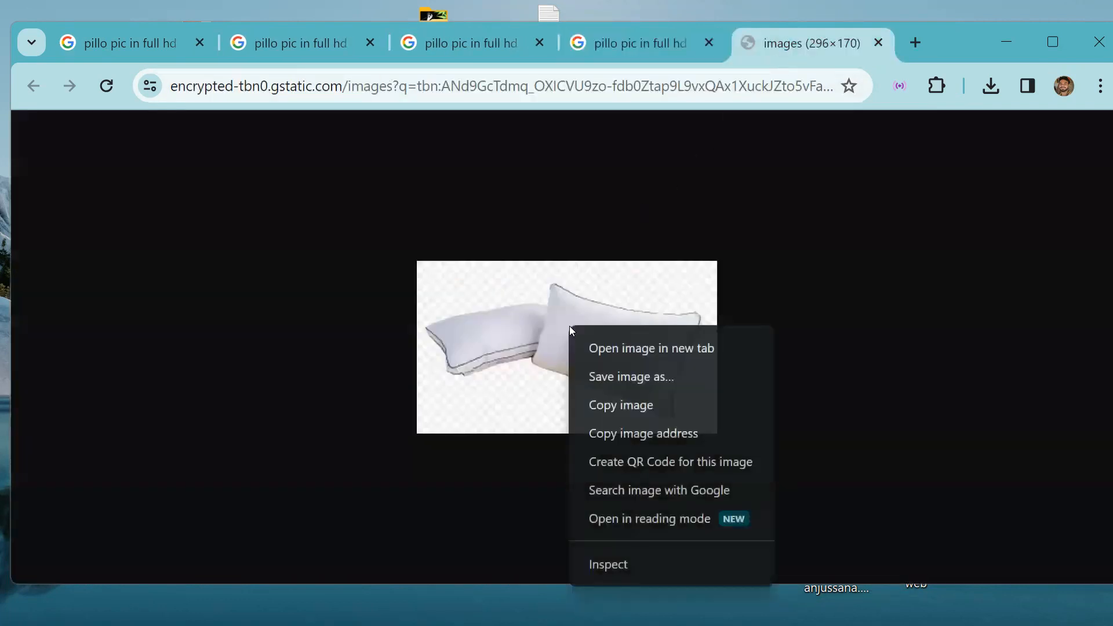
click(632, 377)
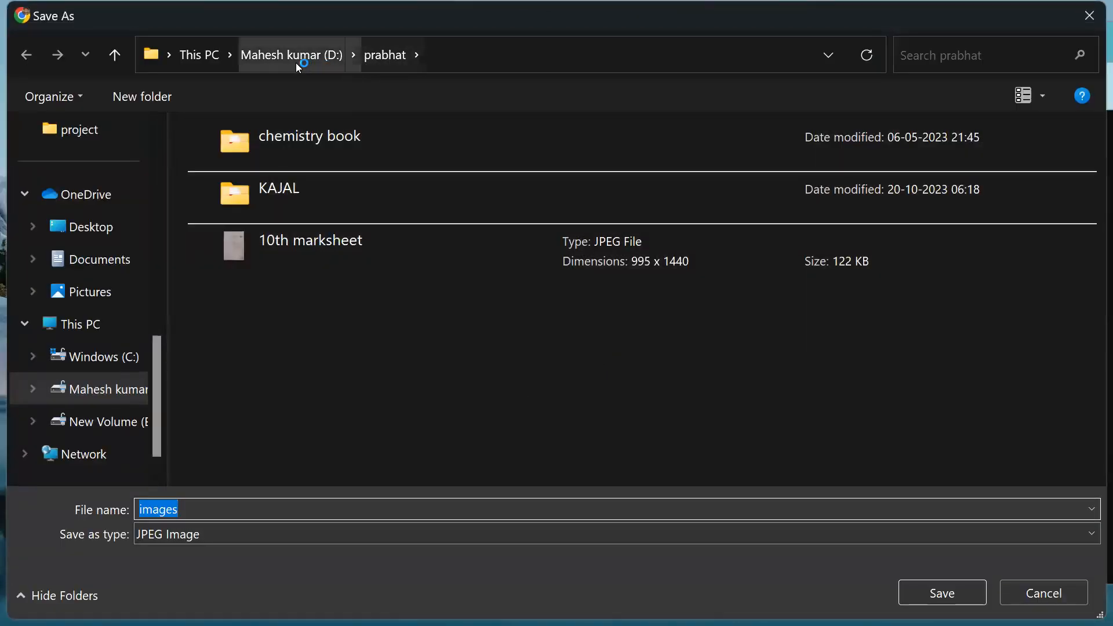
click(86, 274)
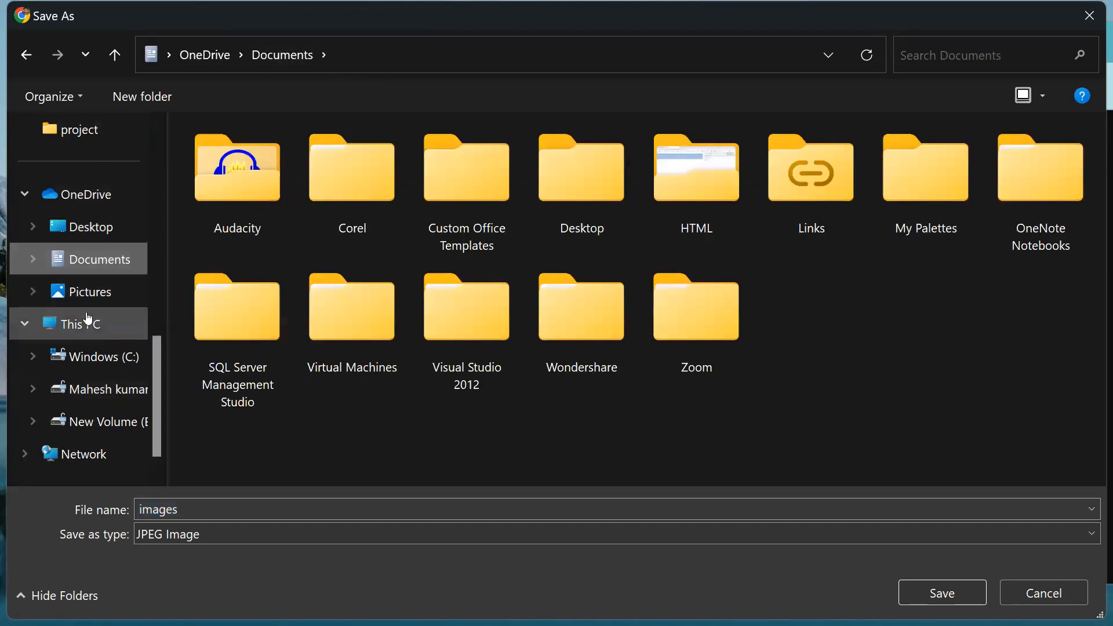
click(168, 54)
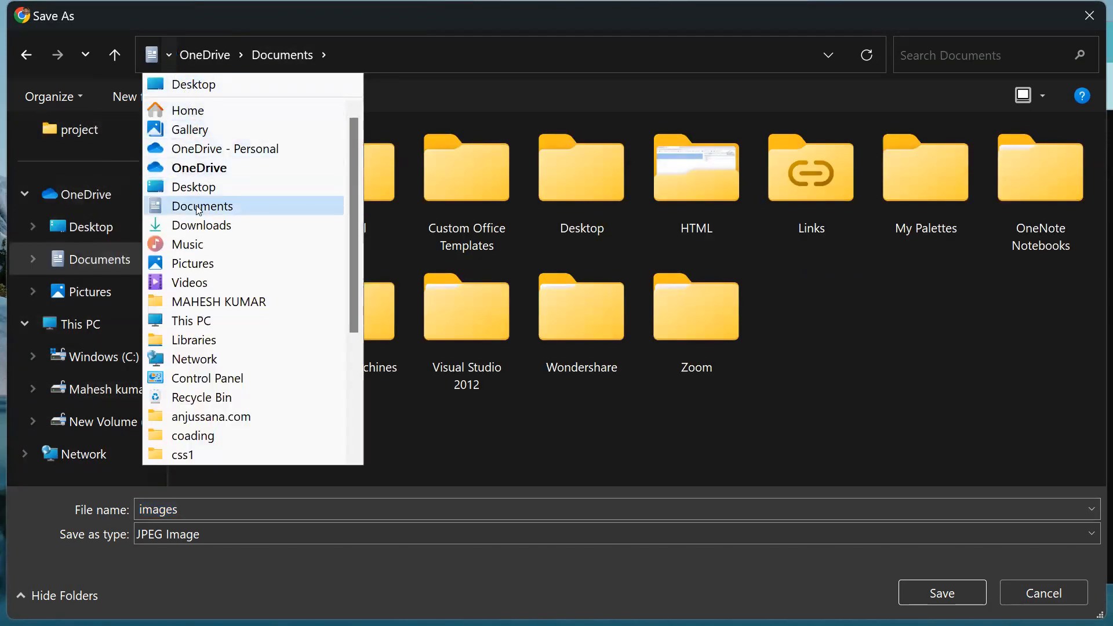
click(200, 225)
double_click(196, 515)
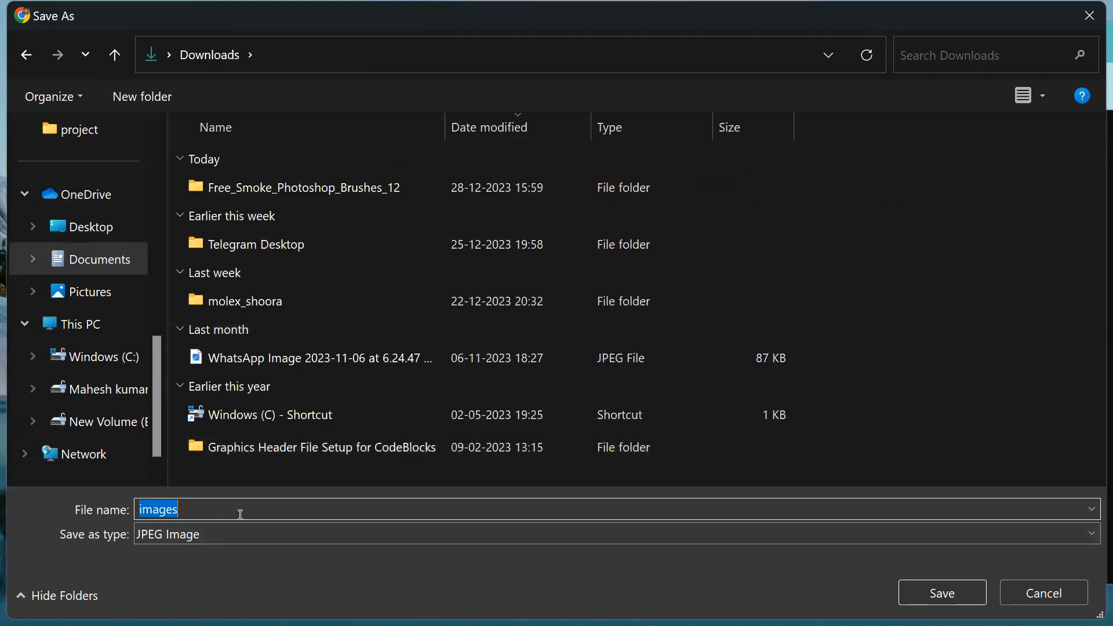
click(976, 599)
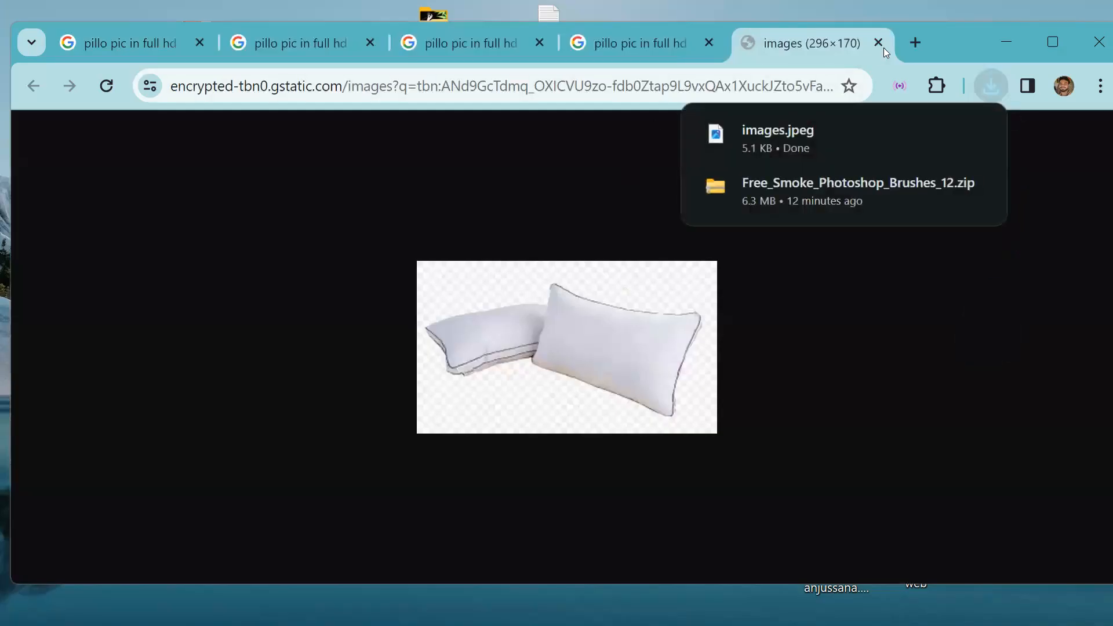
click(882, 44)
click(879, 42)
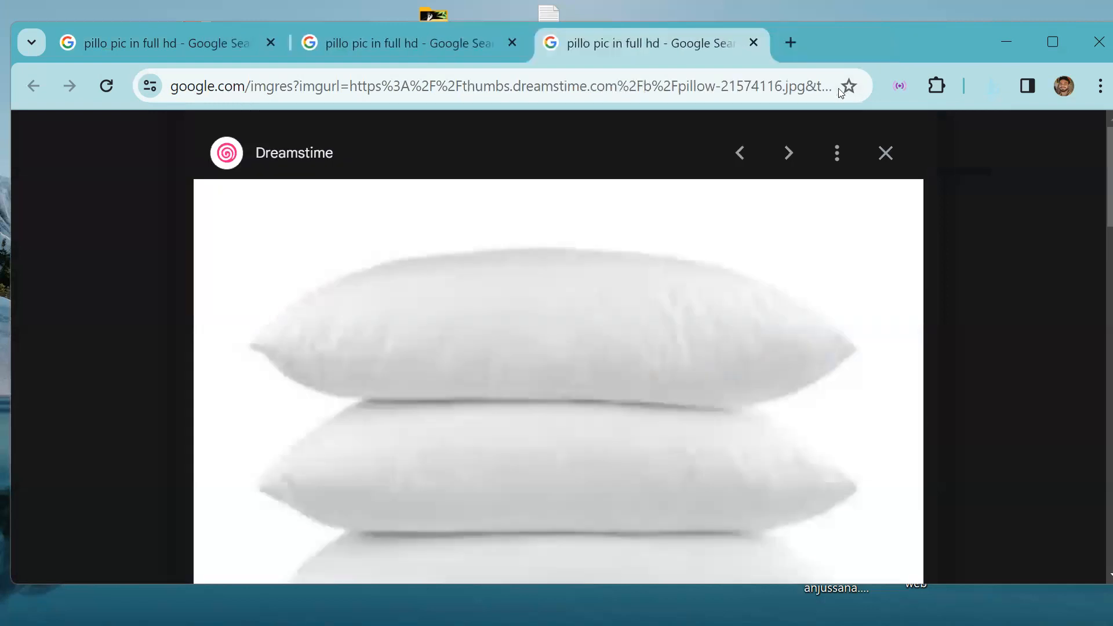
Step: Open the Dreamstime website page linked from the three stacked pillows in a new tab and switch to it
right_click(527, 323)
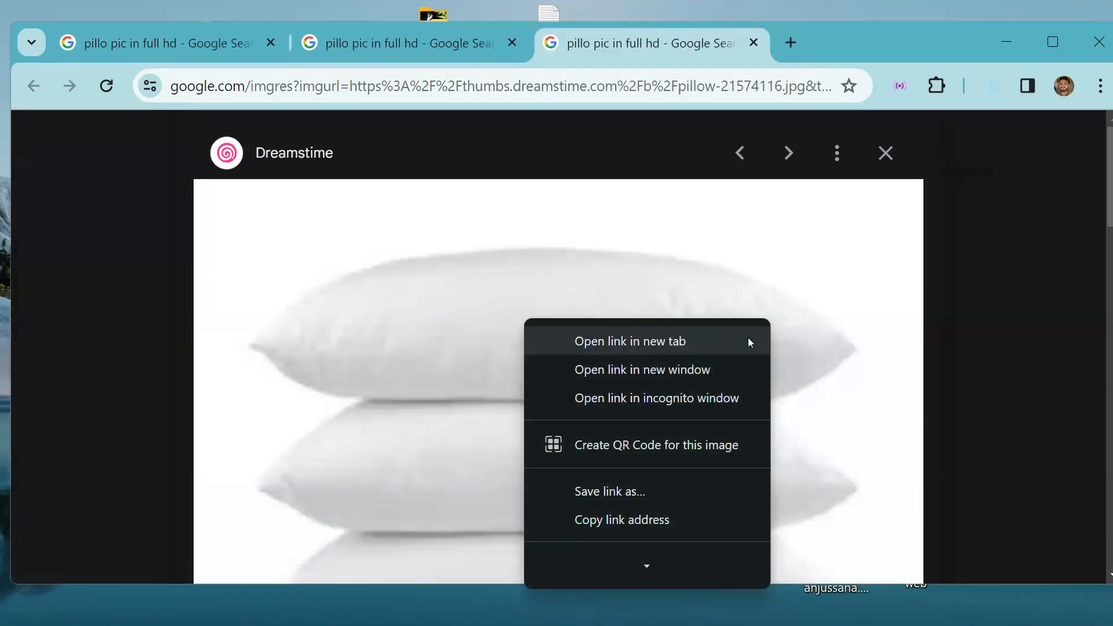
right_click(676, 241)
click(740, 258)
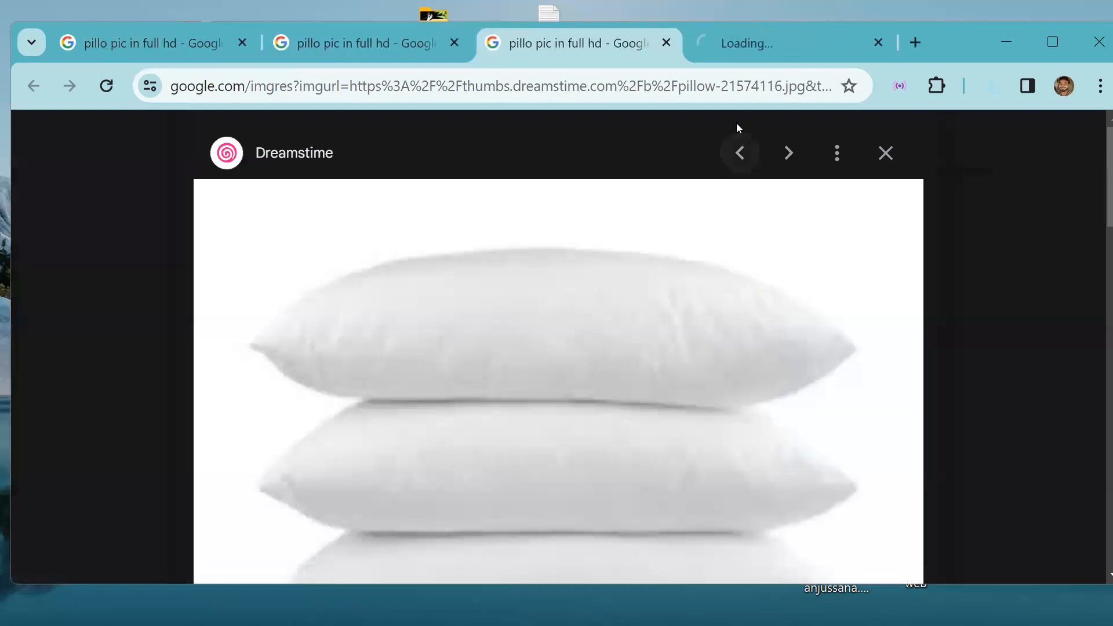
click(747, 46)
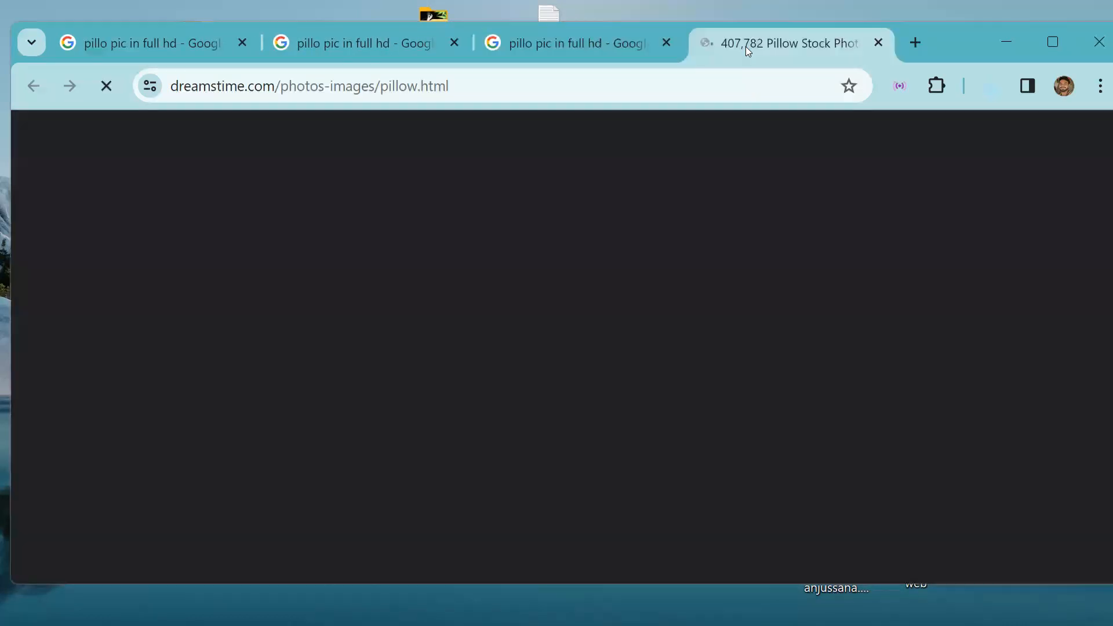
Step: Find the three stacked pillows on Dreamstime's pillow page and open that photo's own page in a new tab
scroll(1097, 139, down, 8)
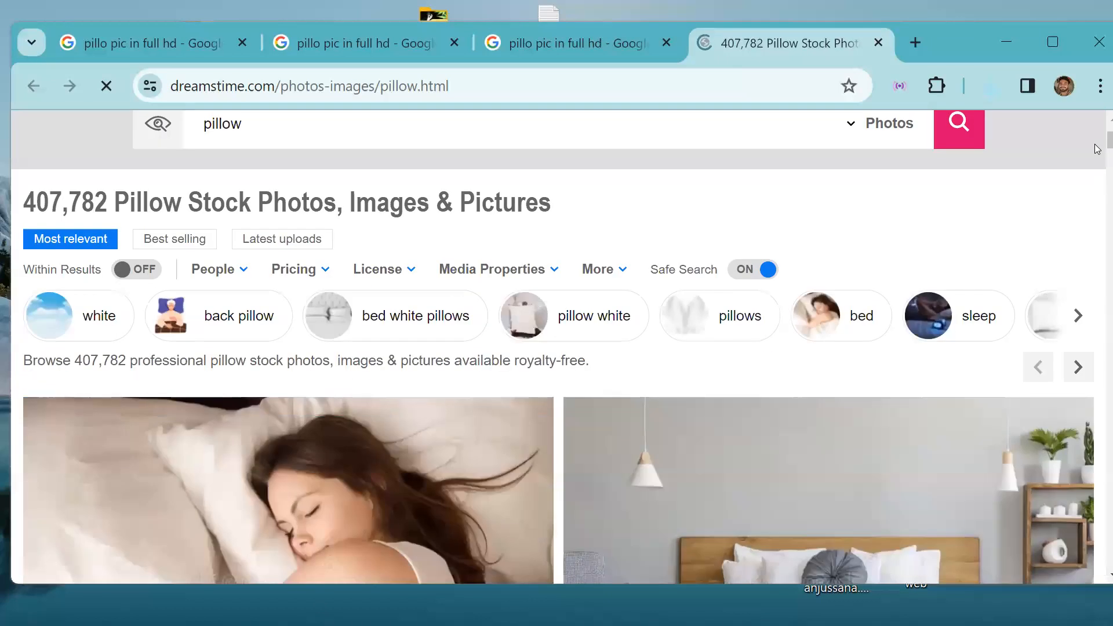
mouse_move(1095, 154)
mouse_down()
mouse_move(1097, 190)
mouse_move(1098, 162)
mouse_up()
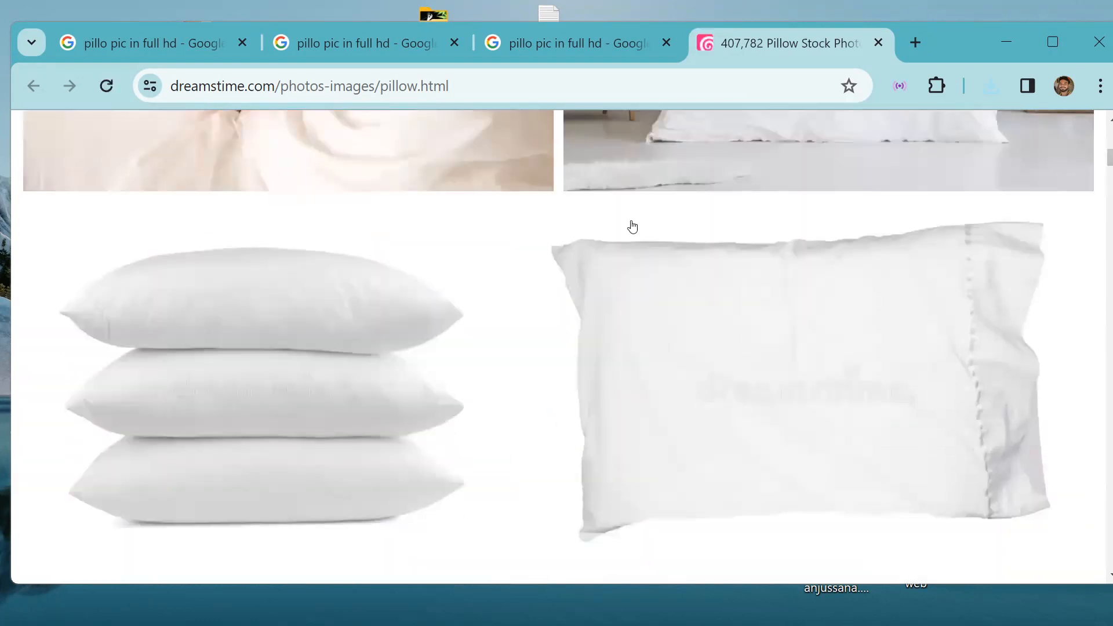
right_click(196, 286)
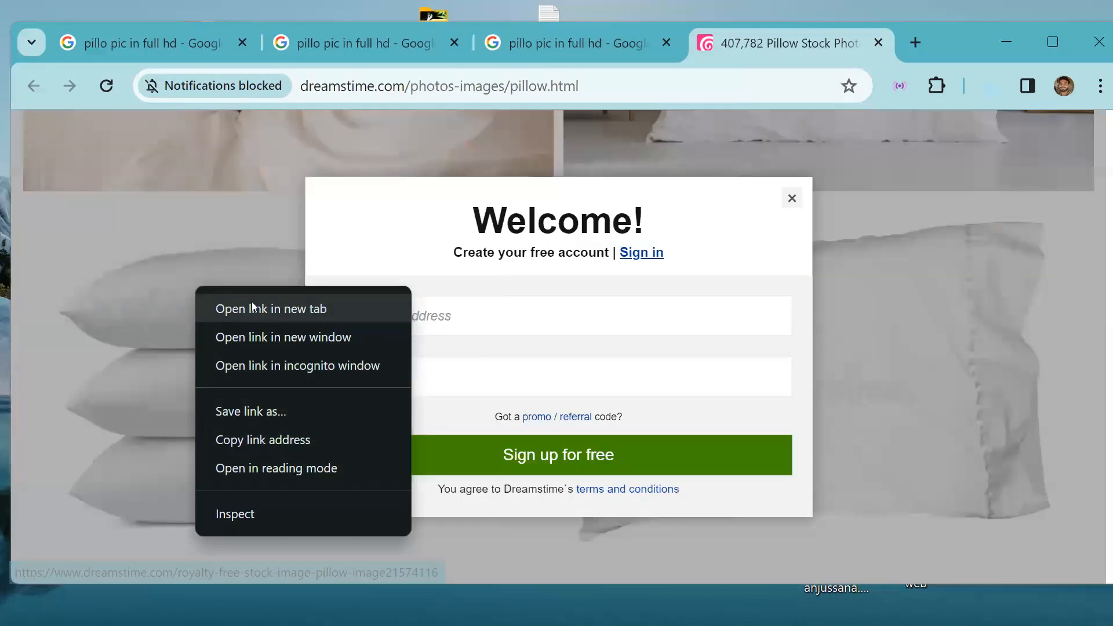
click(253, 307)
click(822, 37)
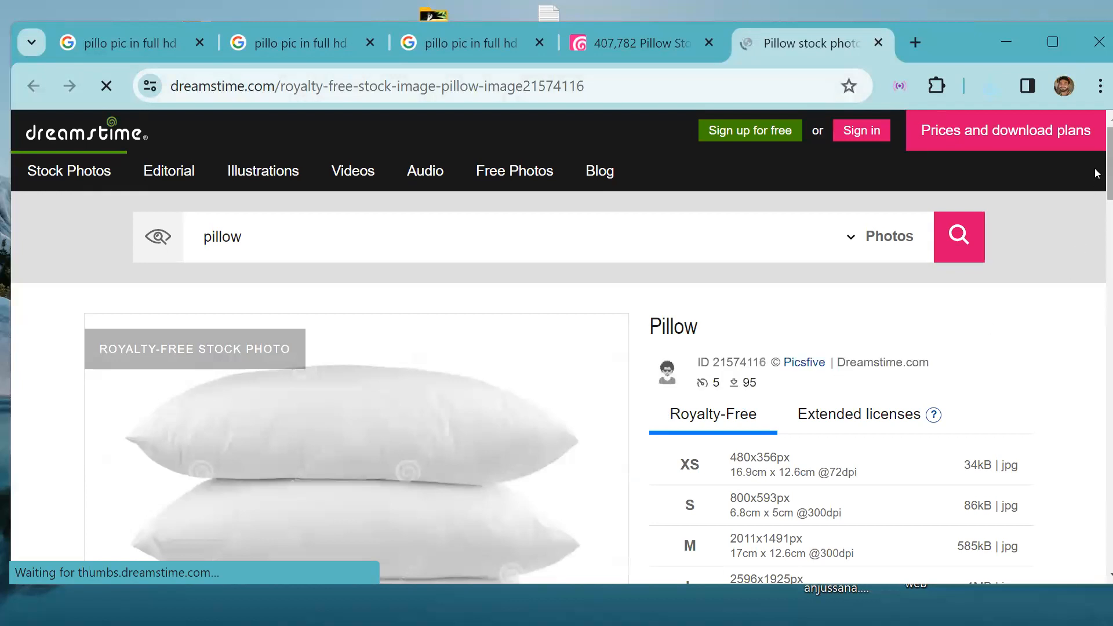
Step: Try to save the Dreamstime page of the three stacked pillows in Downloads as a complete webpage
scroll(418, 245, down, 3)
right_click(418, 245)
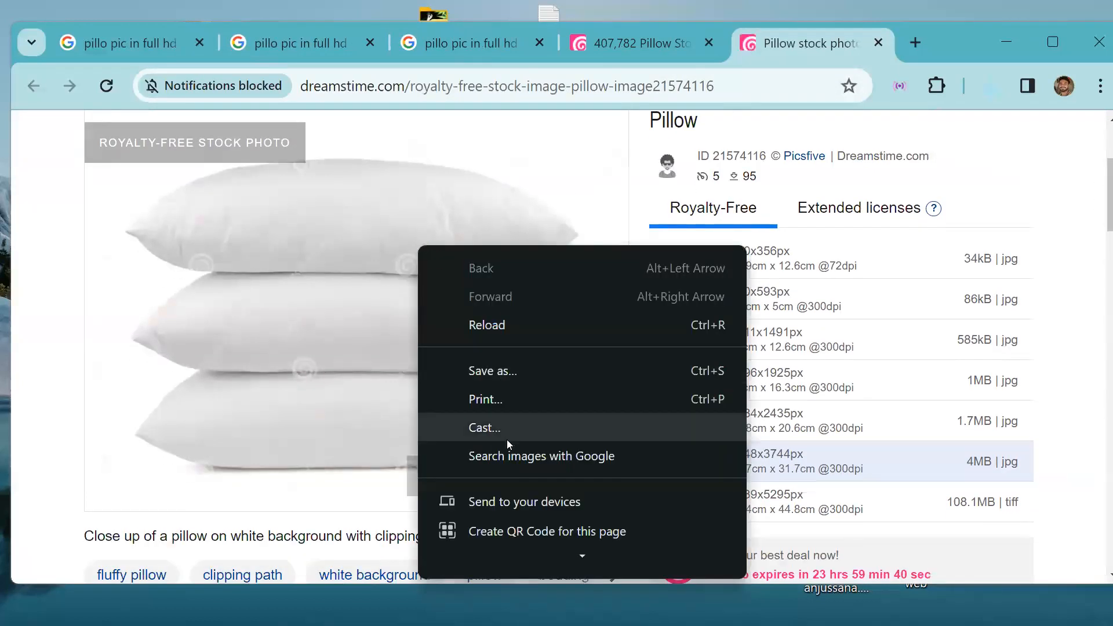
click(499, 373)
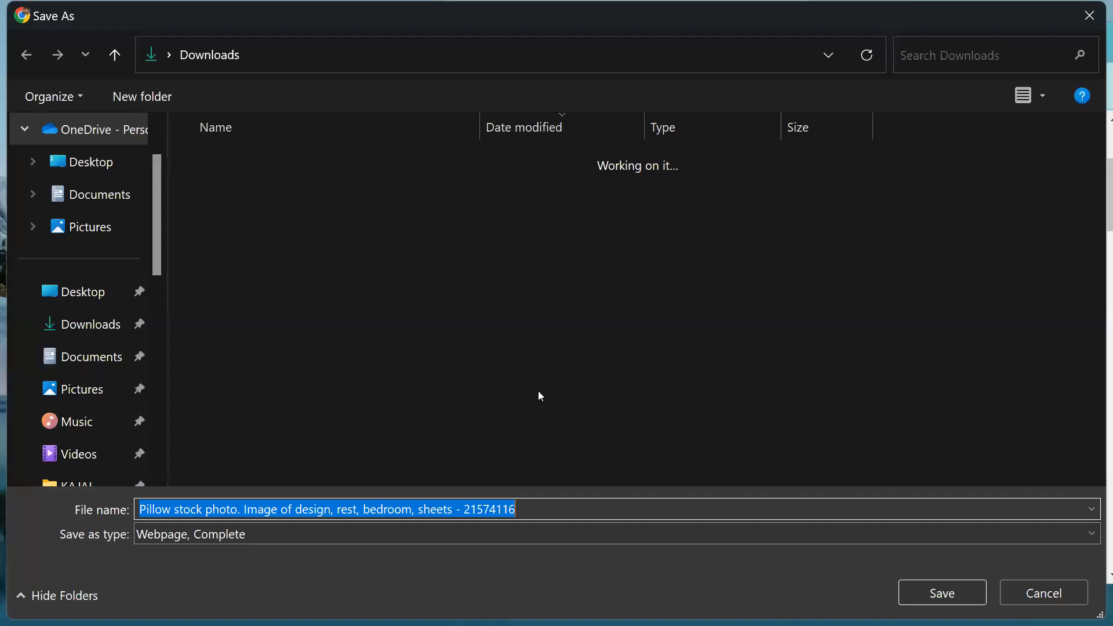
click(924, 591)
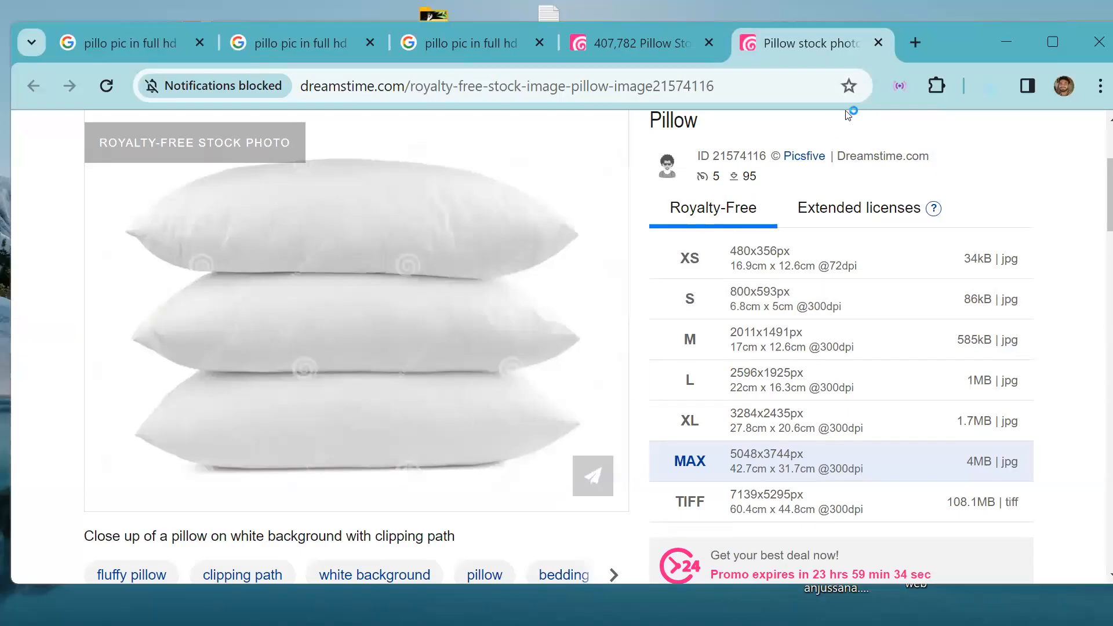
Step: Close both Dreamstime website tabs and the preview tab of the three stacked pillows
click(879, 42)
click(879, 41)
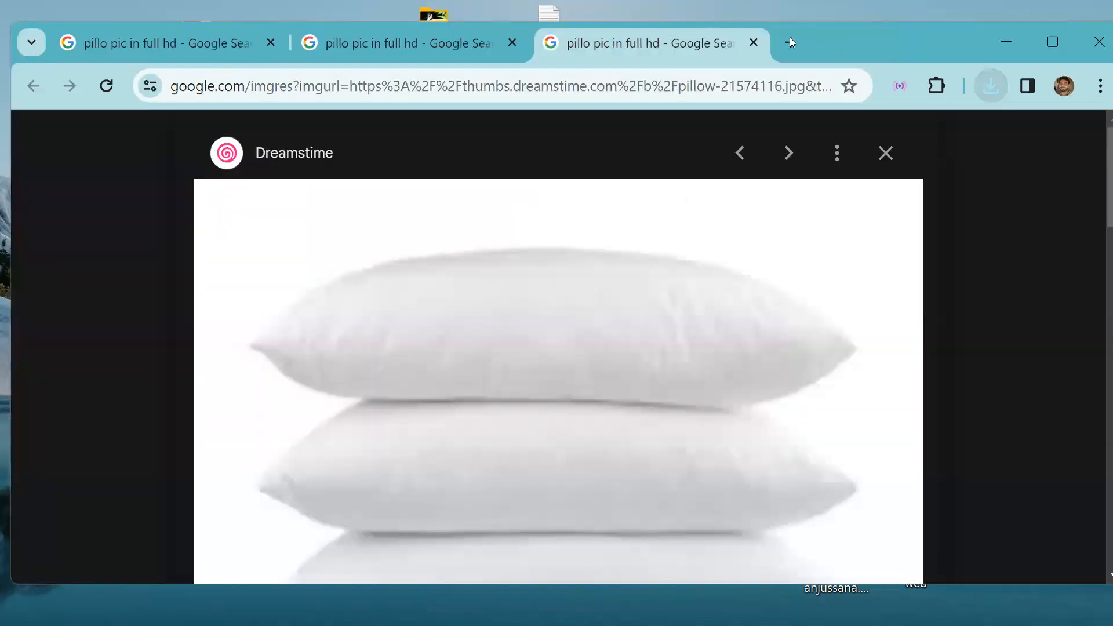
click(754, 43)
Step: Search Google for "flower pattern pic" in the tab of the single Adobe Stock pillow
click(481, 81)
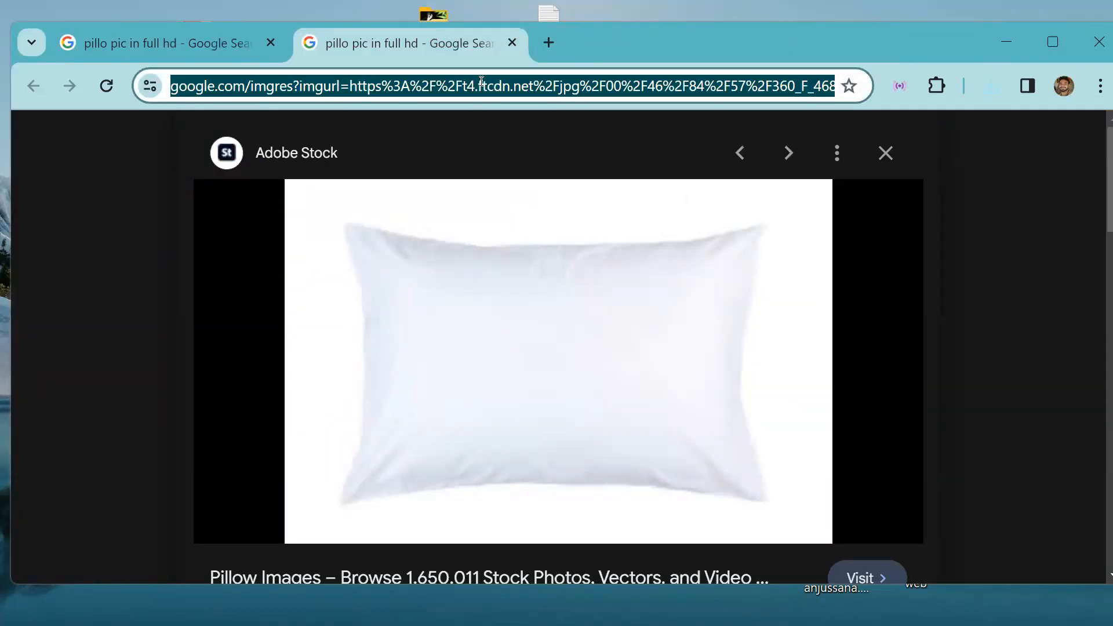
text(flower)
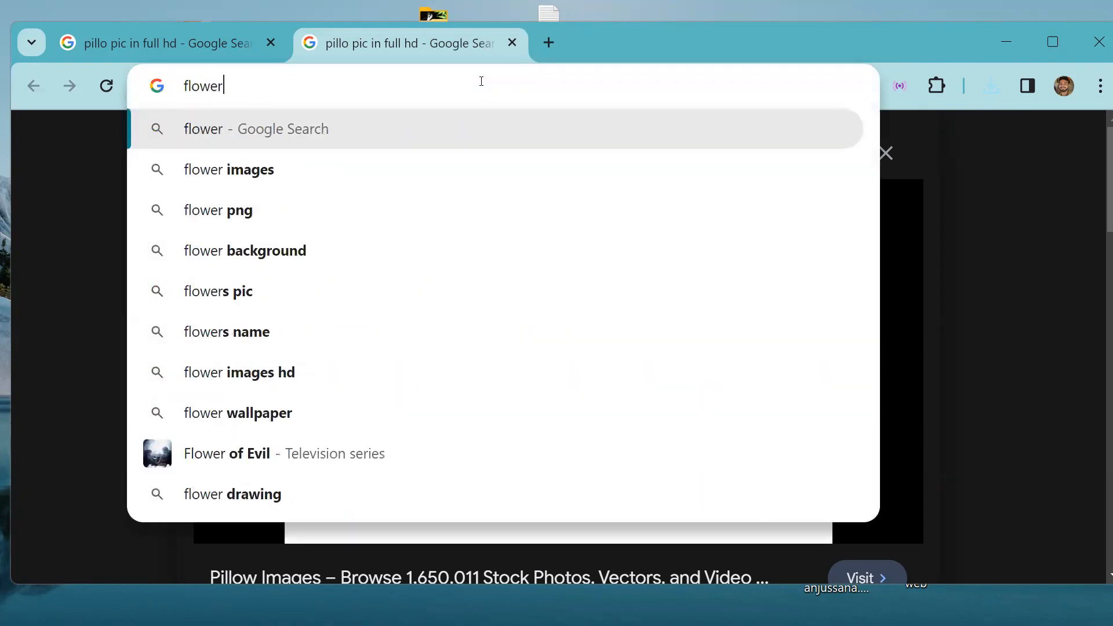
text( patter)
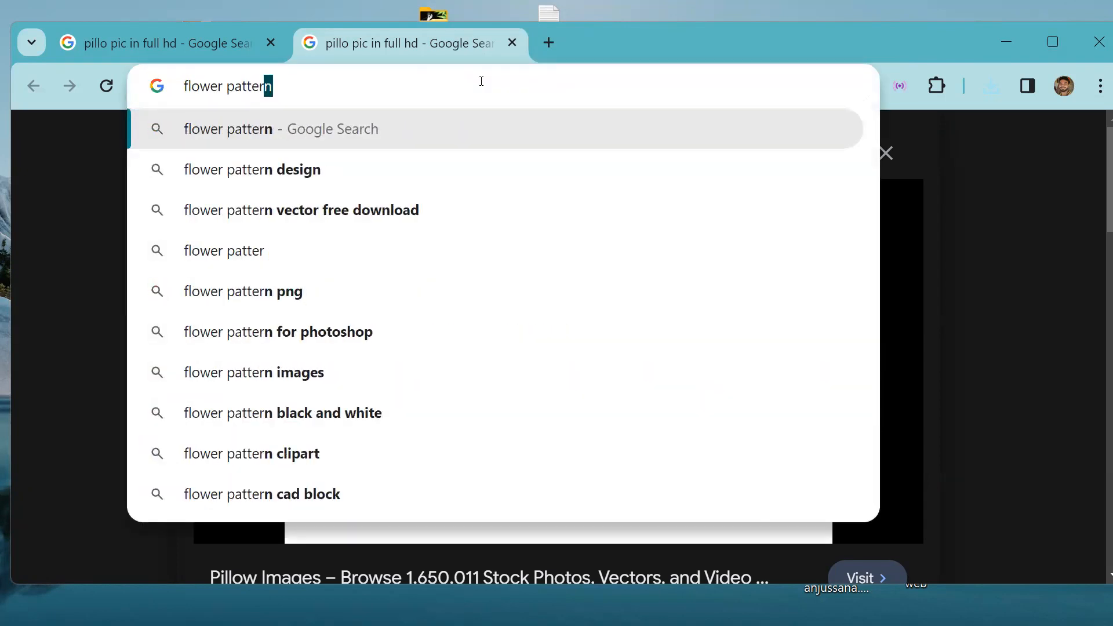
text(n pic)
key(Return)
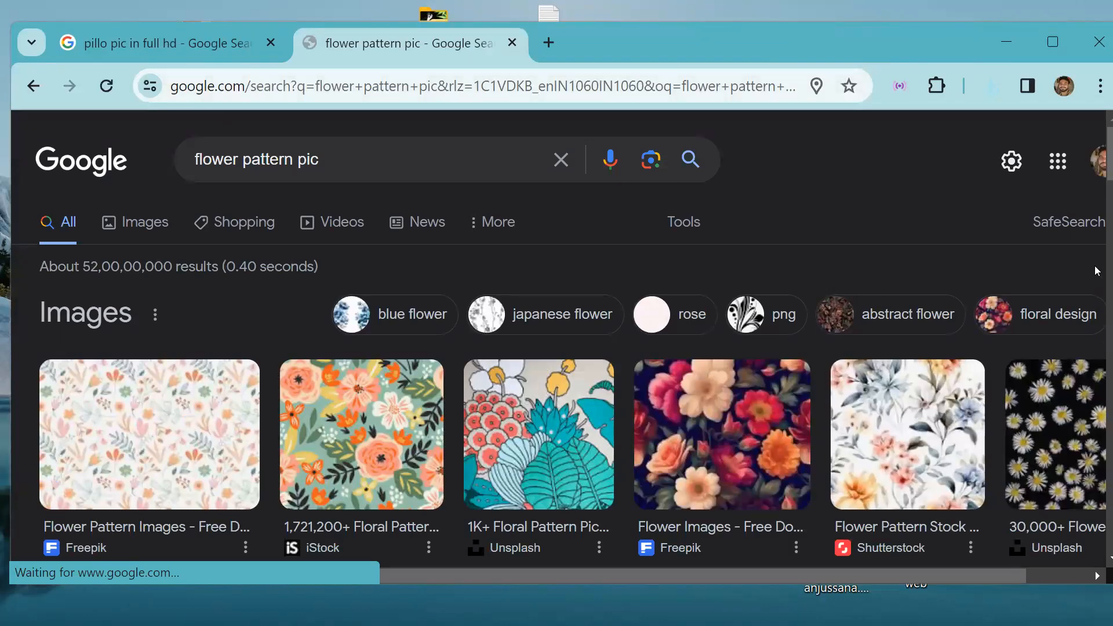
Step: Look through the flower pattern search results and switch to the image results
scroll(1096, 319, down, 5)
scroll(1096, 208, down, 12)
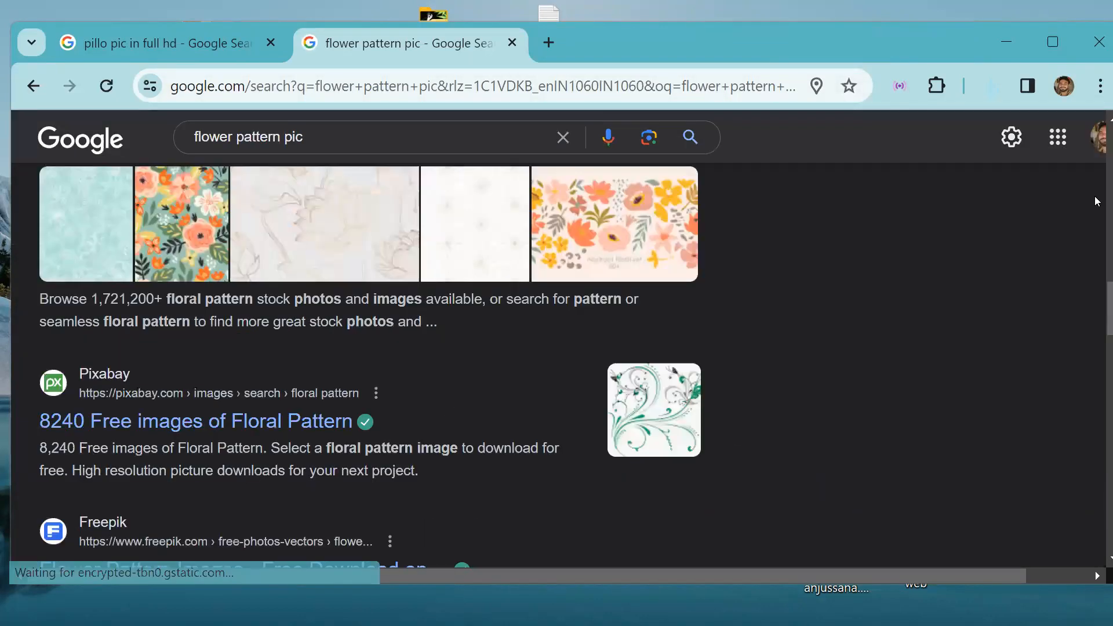
scroll(1096, 185, up, 10)
scroll(1096, 156, up, 6)
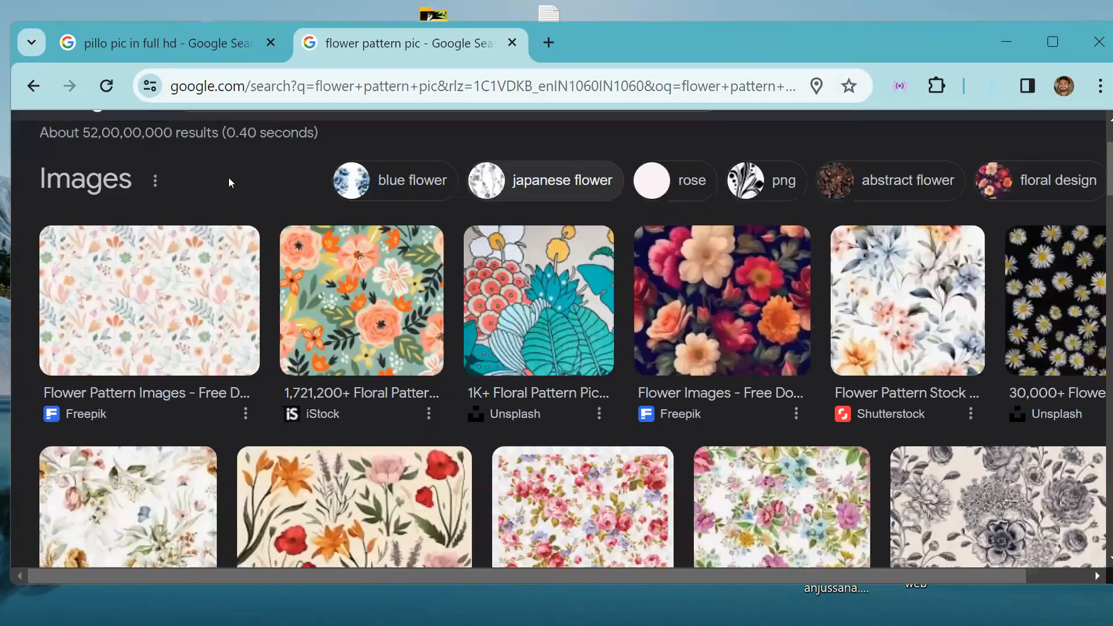
scroll(189, 195, up, 2)
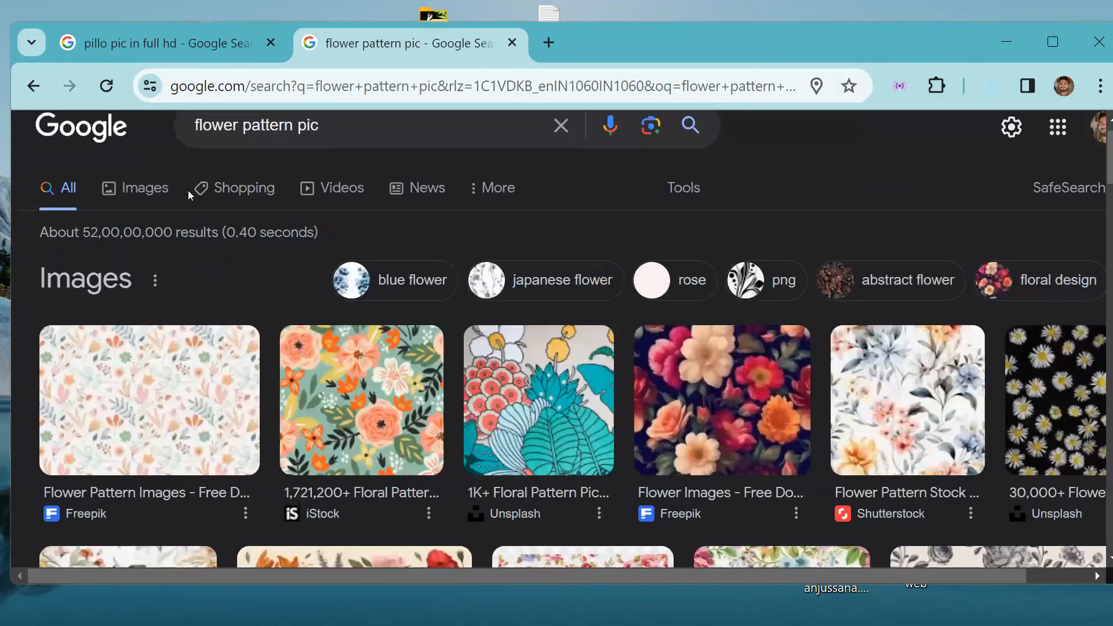
scroll(139, 227, up, 1)
click(141, 226)
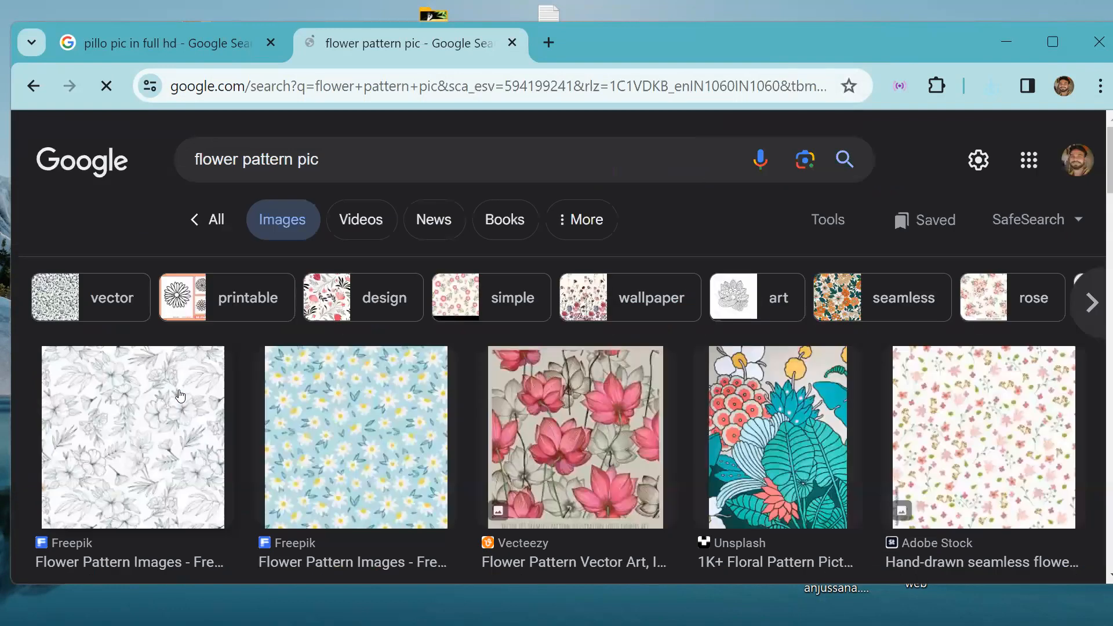
Step: Open the Adobe Stock hand-drawn seamless flower pattern from the first row of results in a new window
right_click(998, 406)
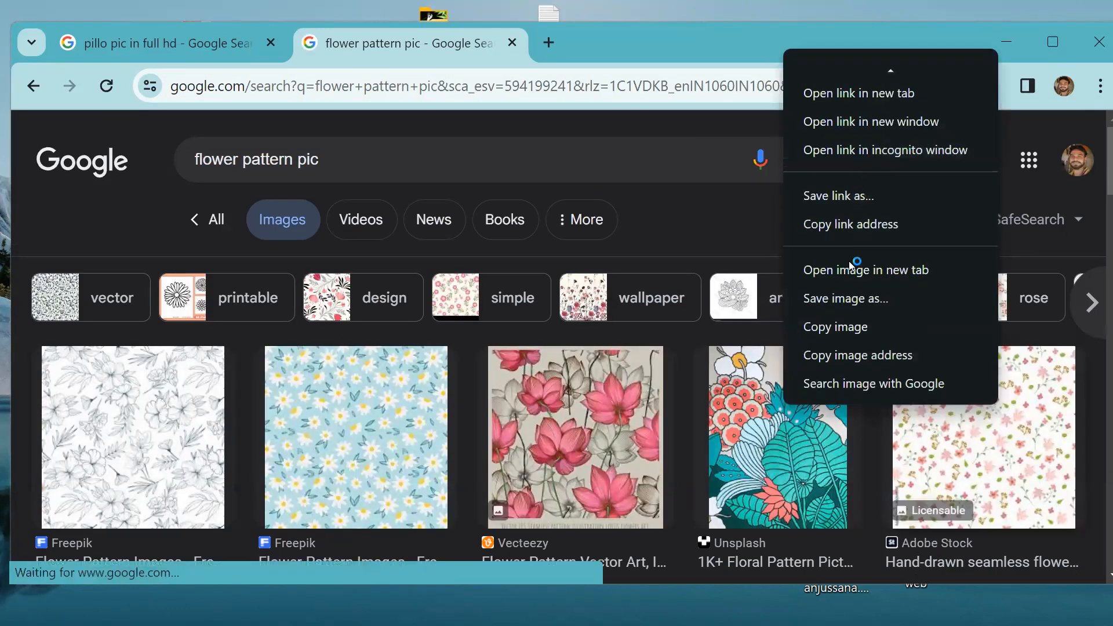
scroll(842, 191, down, 1)
click(847, 93)
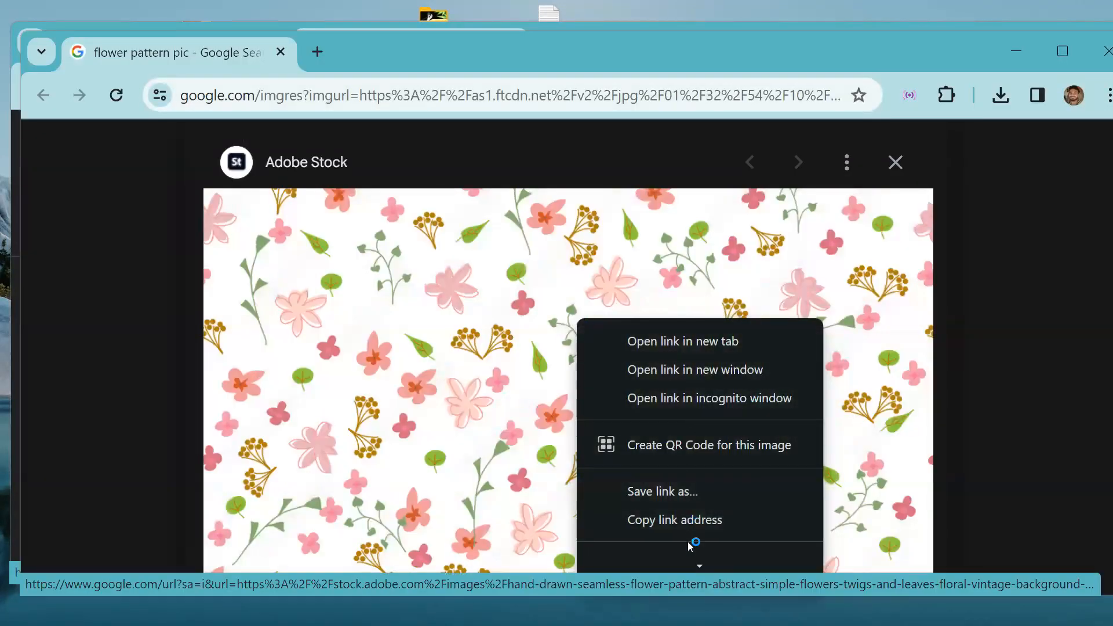
Step: Save the hand-drawn flower pattern as a JPEG named "images (1)" in Downloads and close its preview window
scroll(687, 541, down, 3)
click(683, 410)
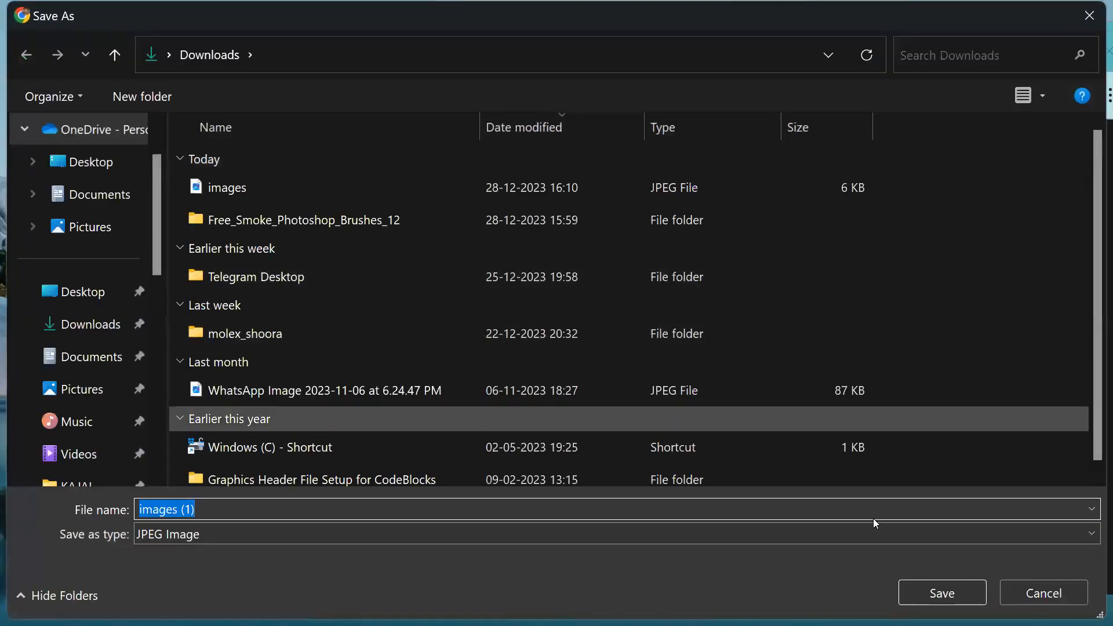
click(945, 592)
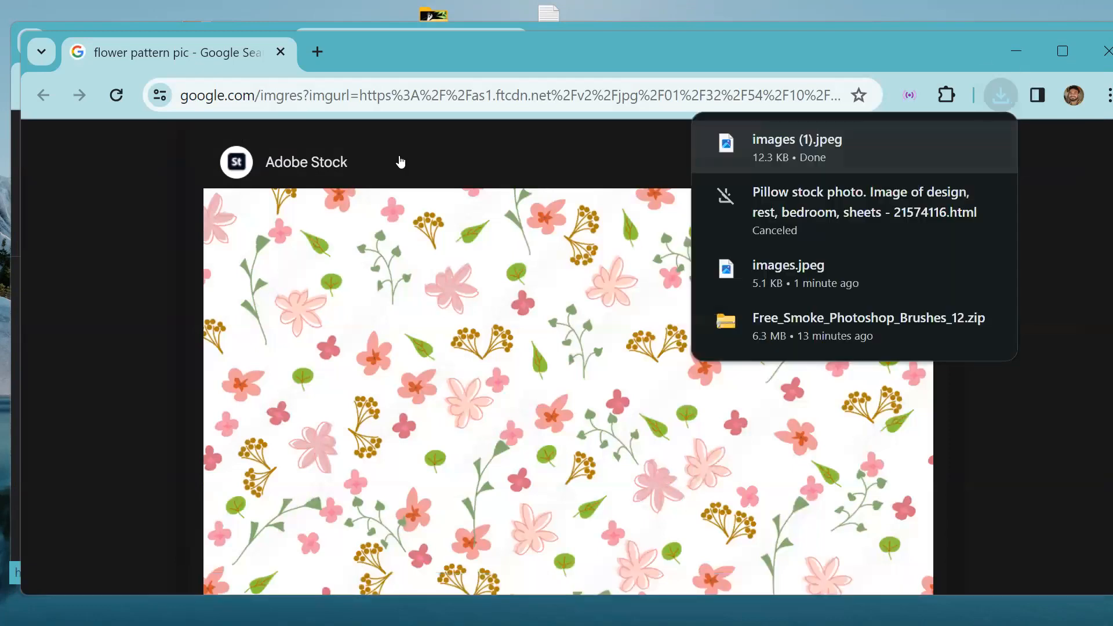
drag(936, 60, 800, 59)
click(988, 54)
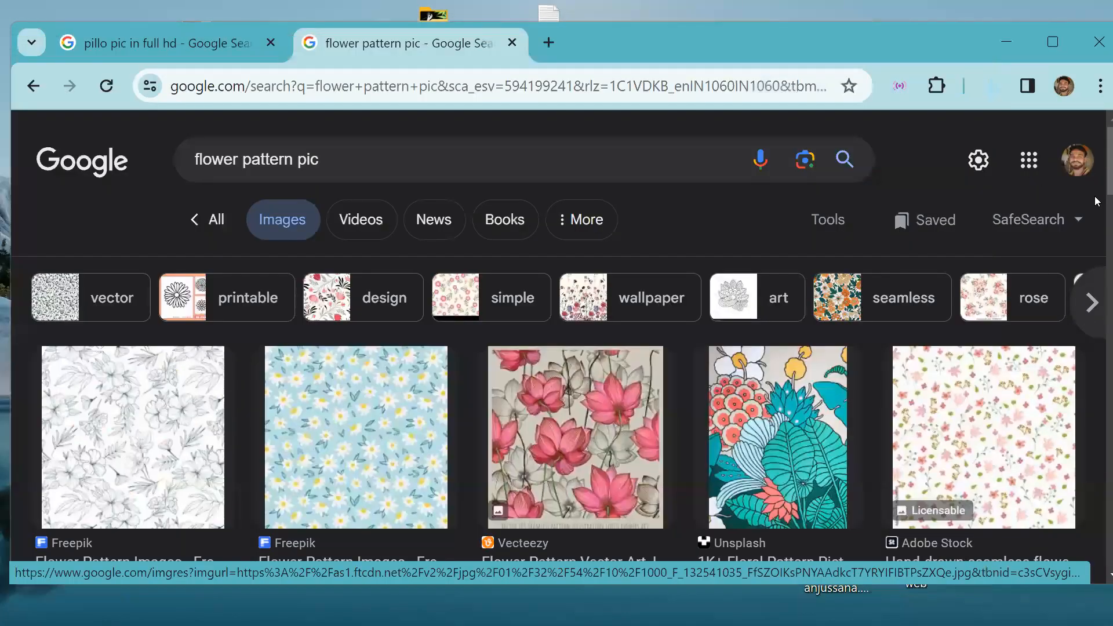
Step: Find the Adobe Stock cute floral pattern with small flowers further down the image results and open it in a new tab
scroll(1098, 220, down, 5)
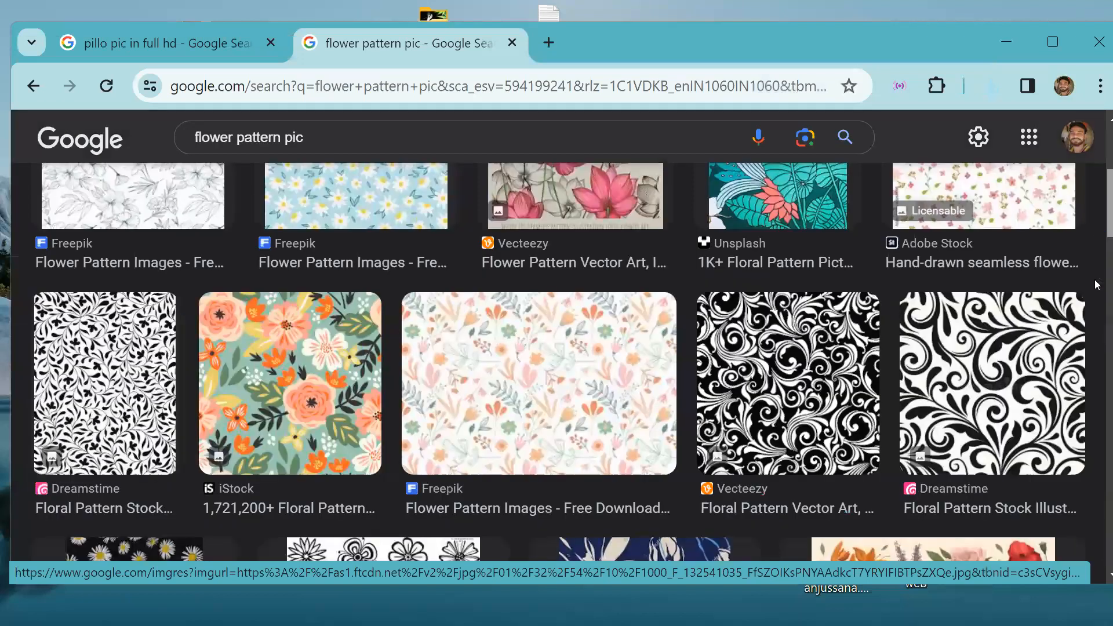
scroll(1097, 310, down, 10)
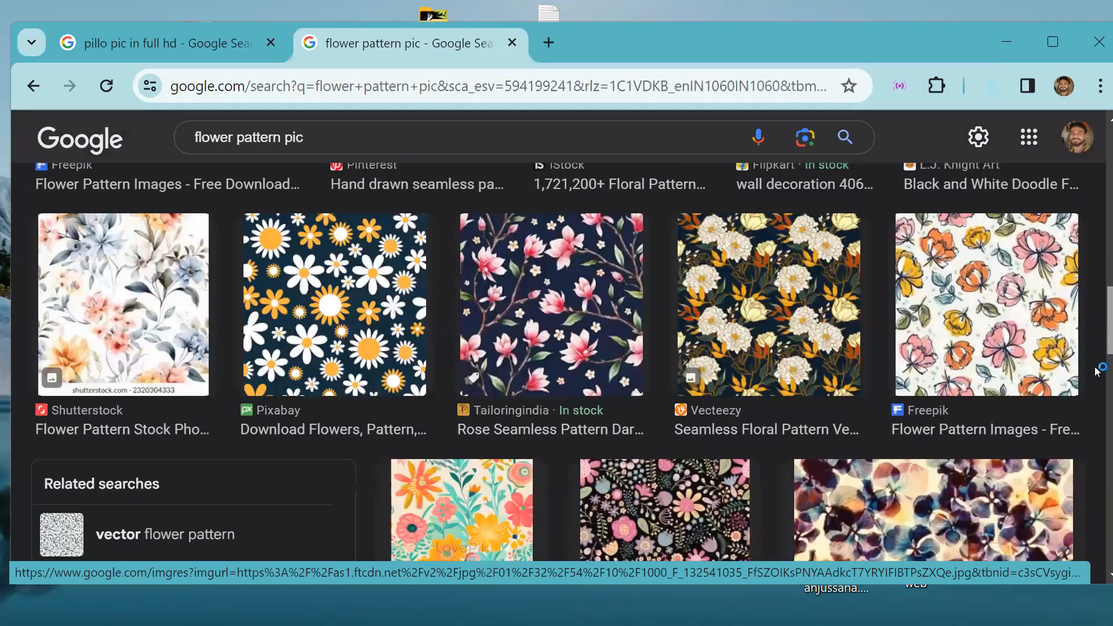
scroll(1097, 394, down, 6)
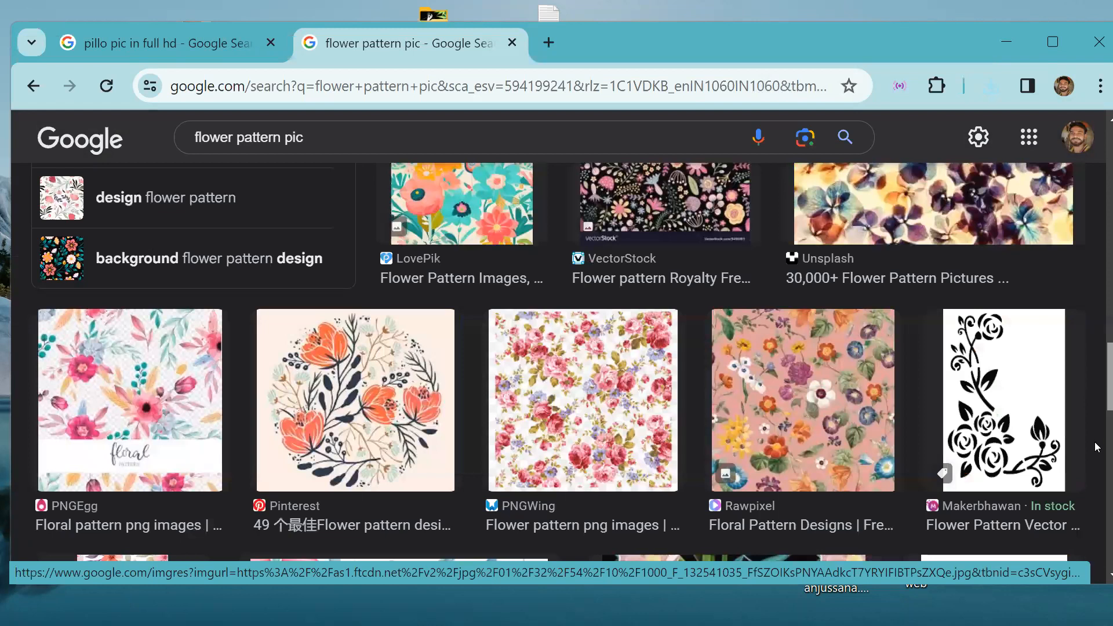
scroll(1097, 447, down, 8)
scroll(1097, 493, down, 5)
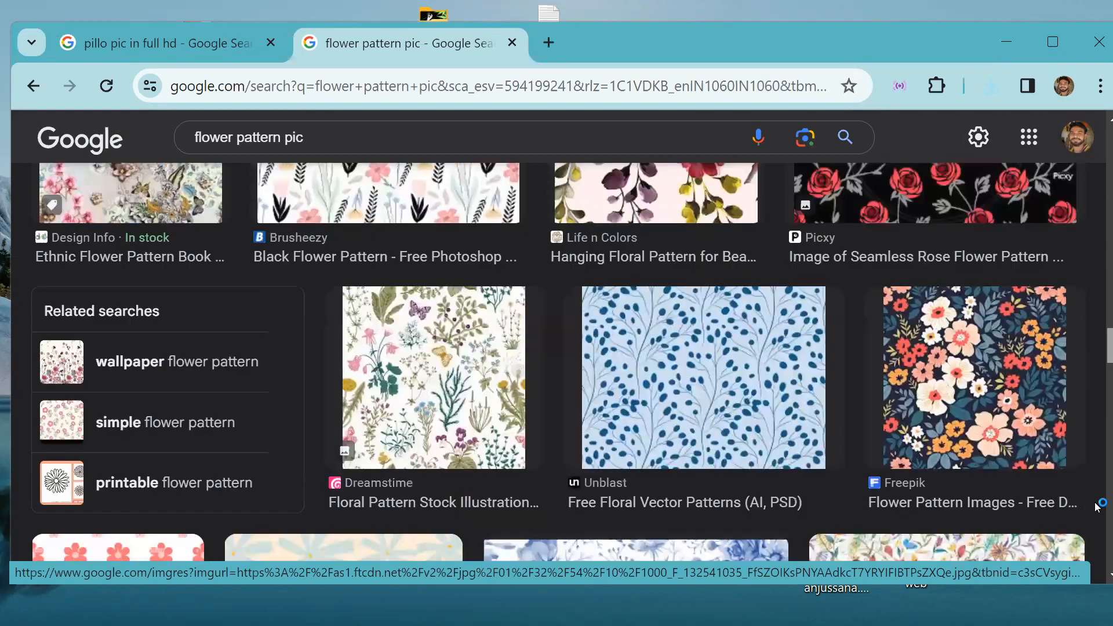
scroll(1096, 525, down, 6)
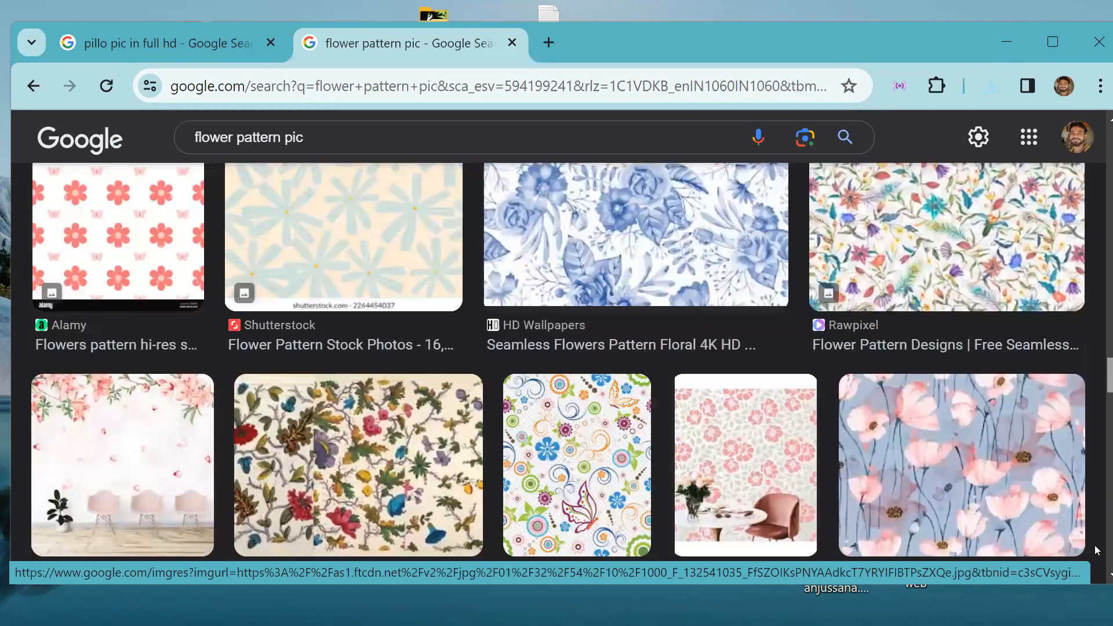
scroll(1097, 550, down, 6)
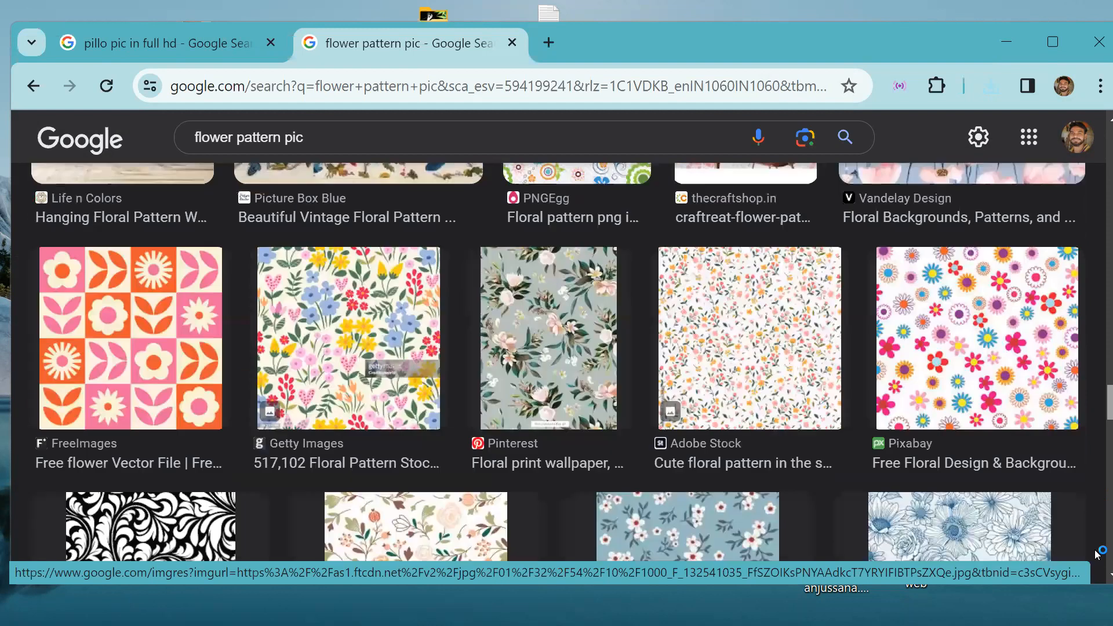
right_click(746, 291)
click(771, 302)
click(643, 44)
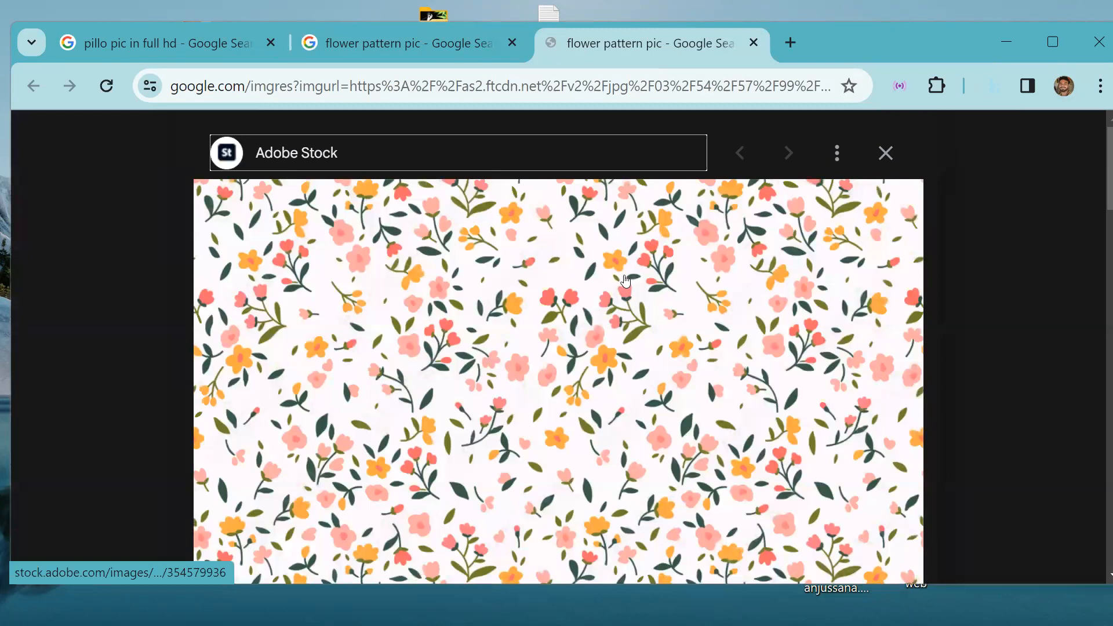
Step: Save the small-flower pattern as a JPEG in Downloads under its suggested name, then minimize the browser
right_click(625, 282)
mouse_move(719, 546)
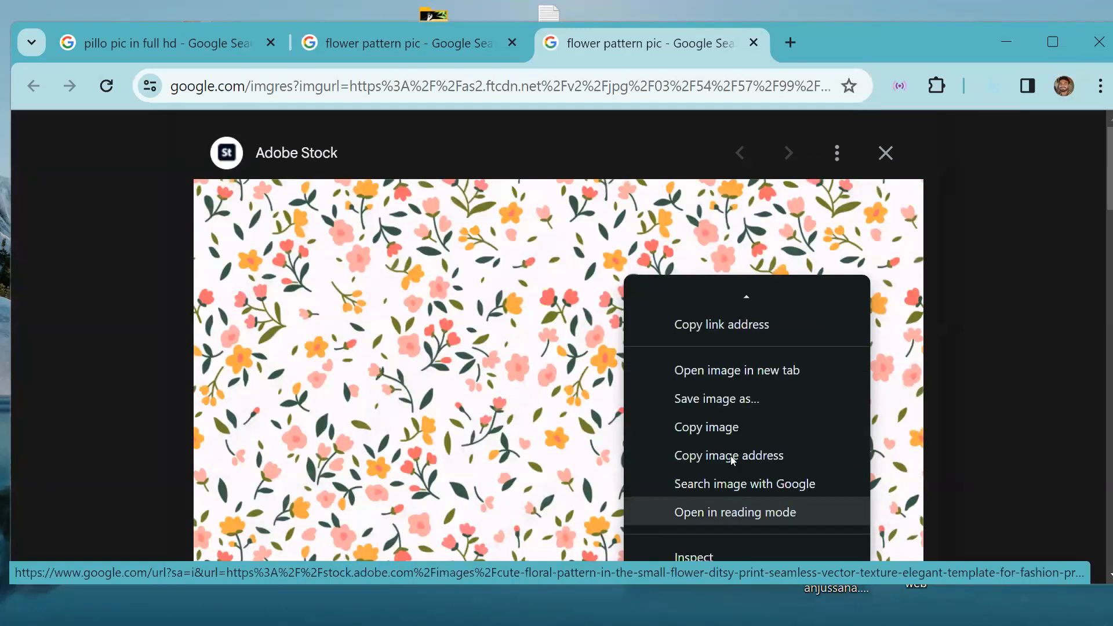
click(719, 399)
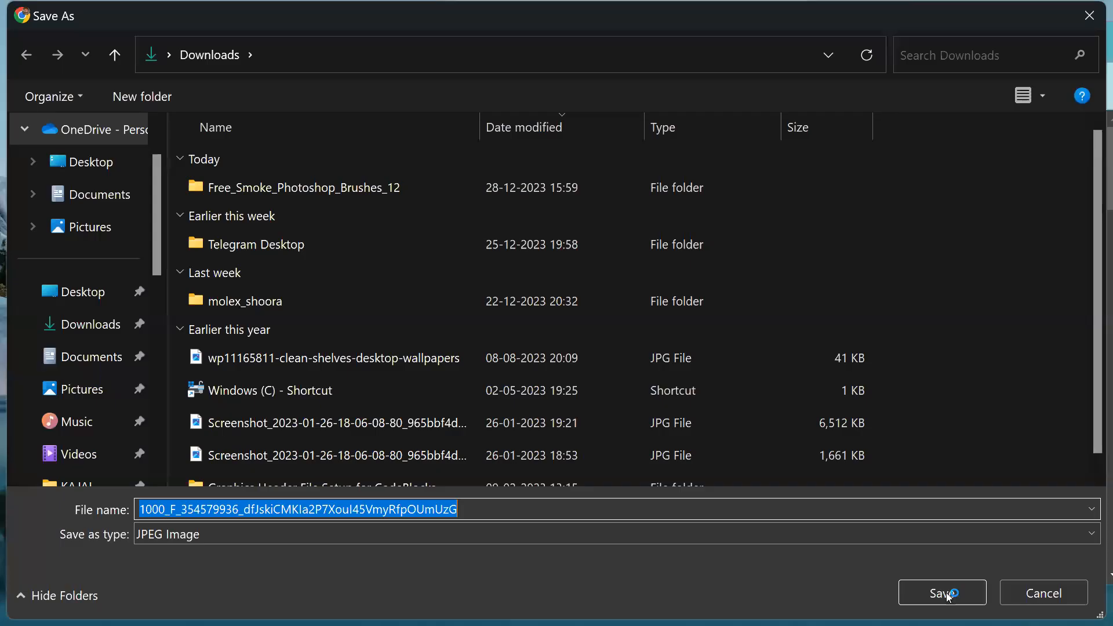
click(949, 592)
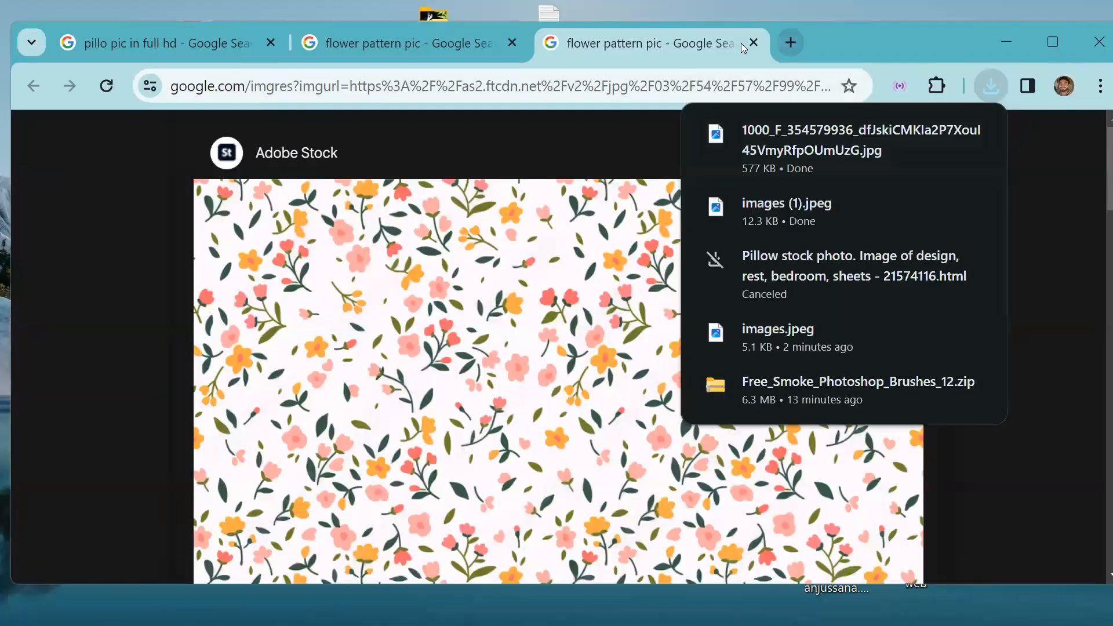
click(1007, 42)
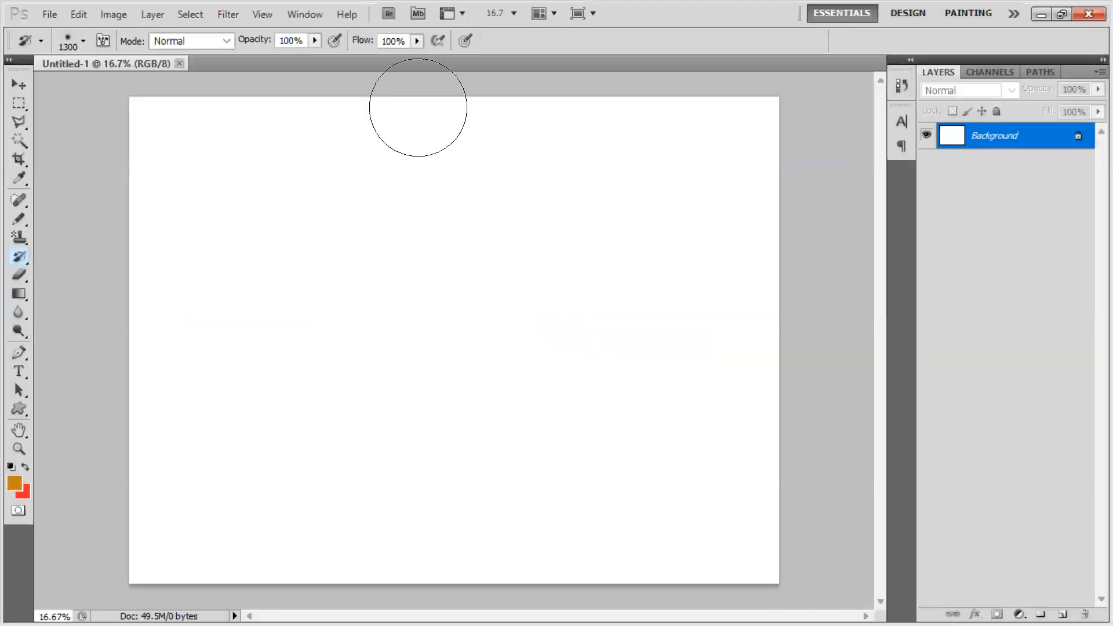
click(51, 16)
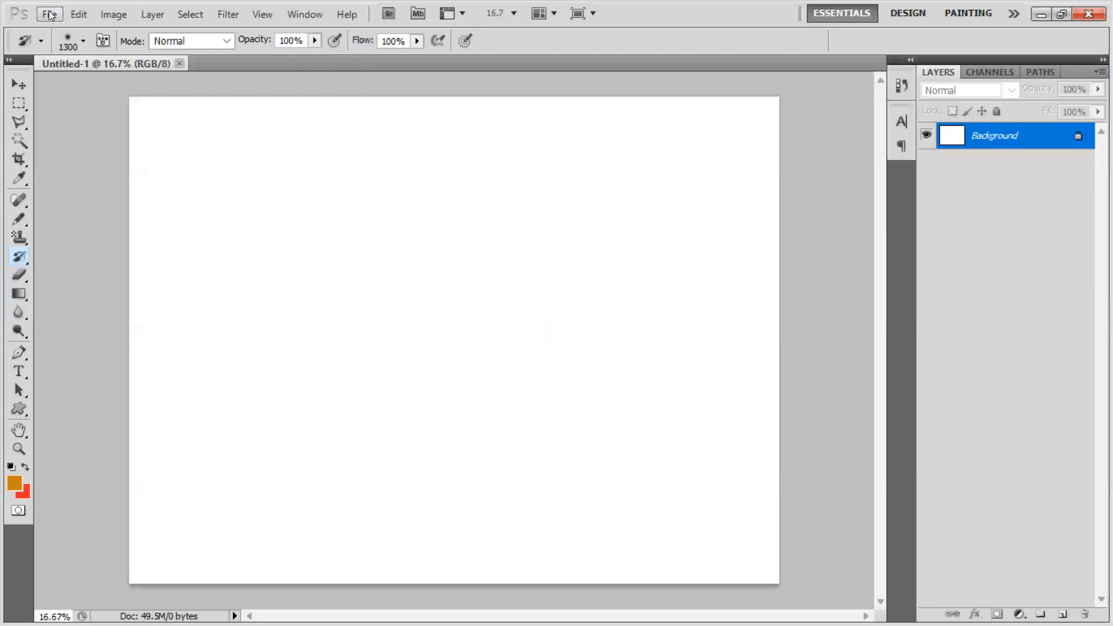
click(78, 15)
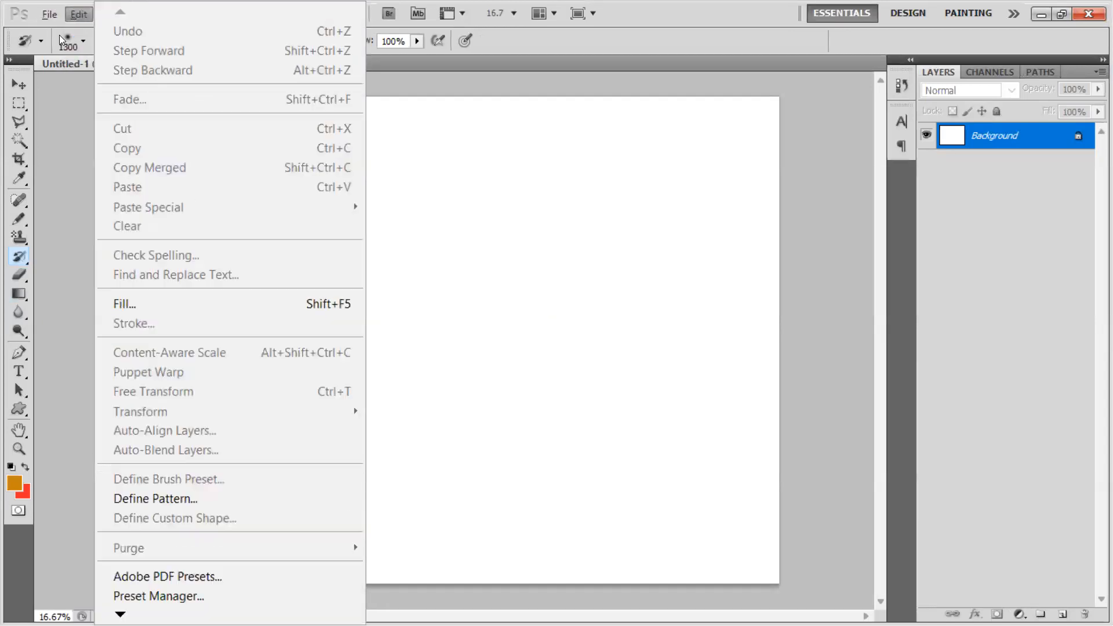
key(Escape)
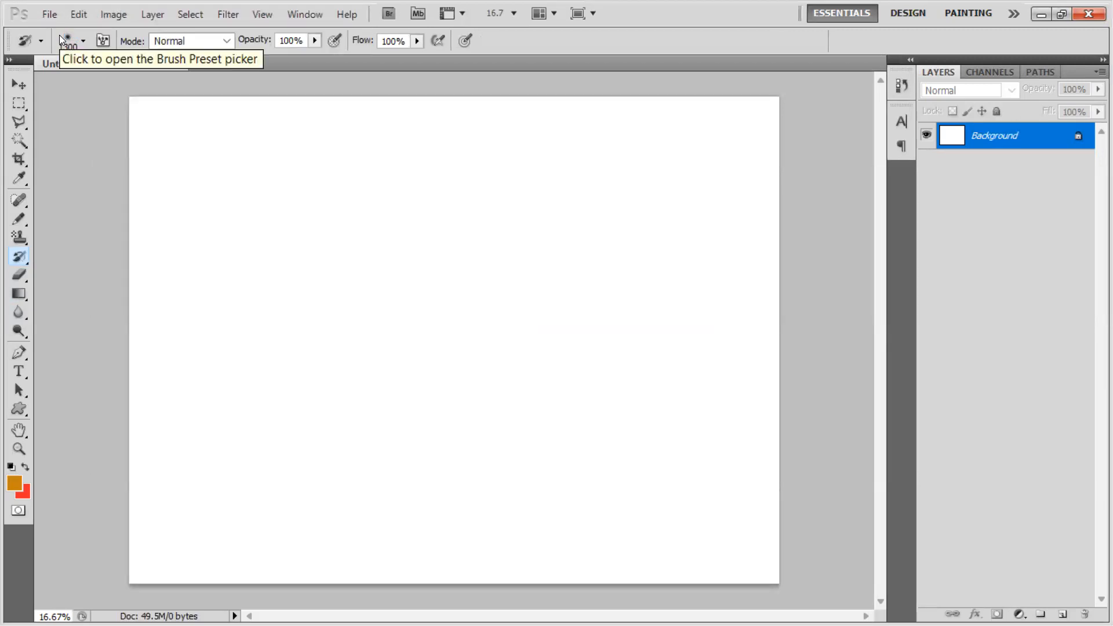
Step: Open the downloaded small-flower pattern JPG together with the "images (1)" and "images" JPEGs from the Downloads folder
click(50, 17)
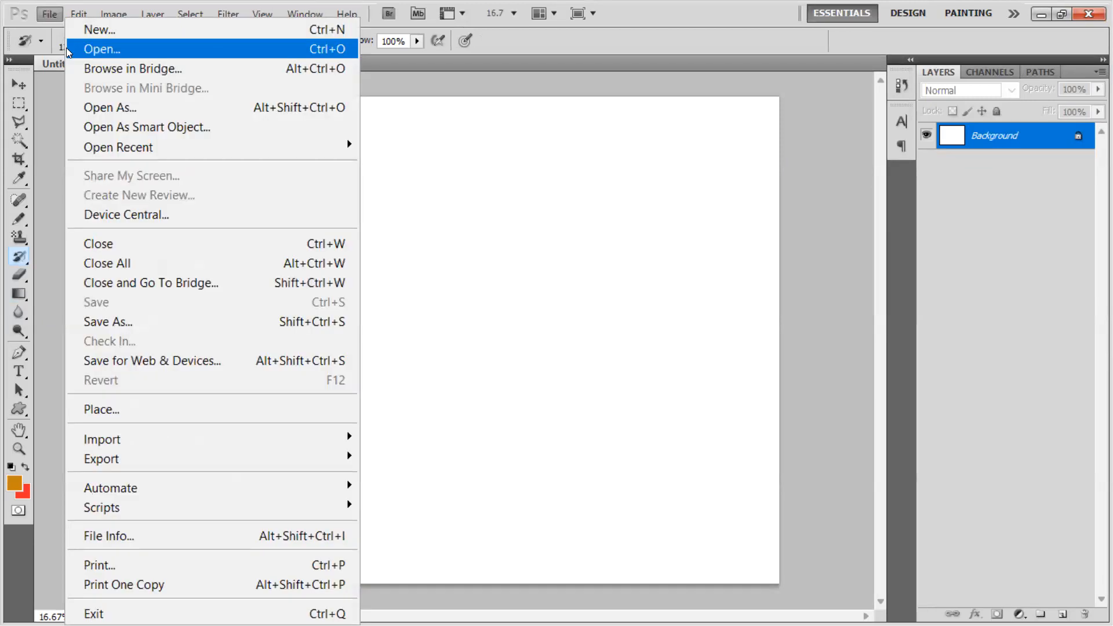
click(92, 47)
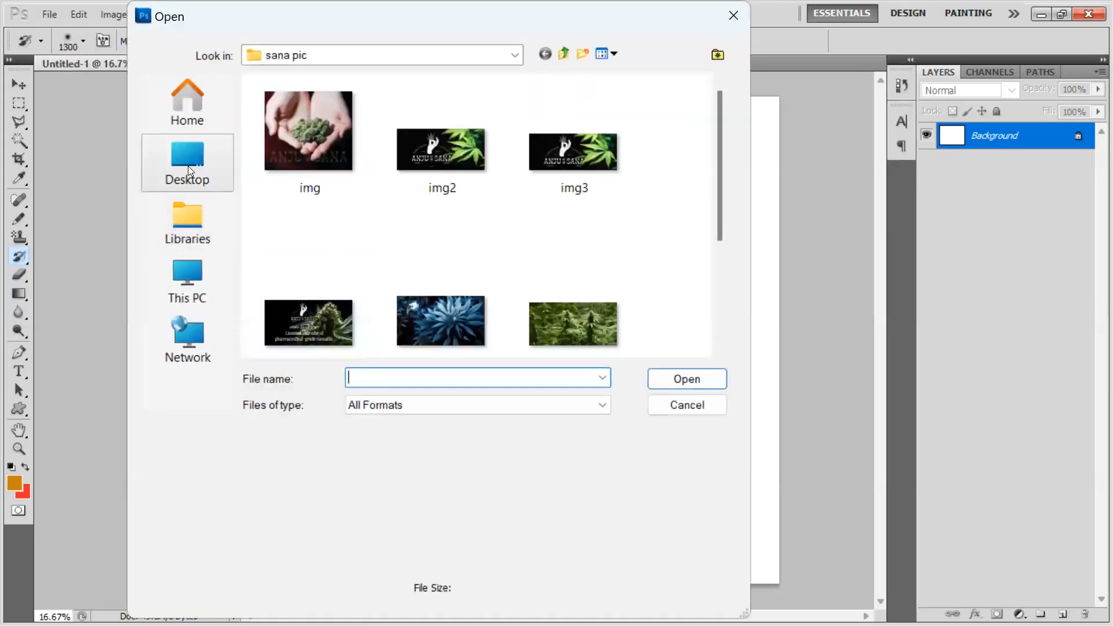
click(192, 97)
double_click(587, 126)
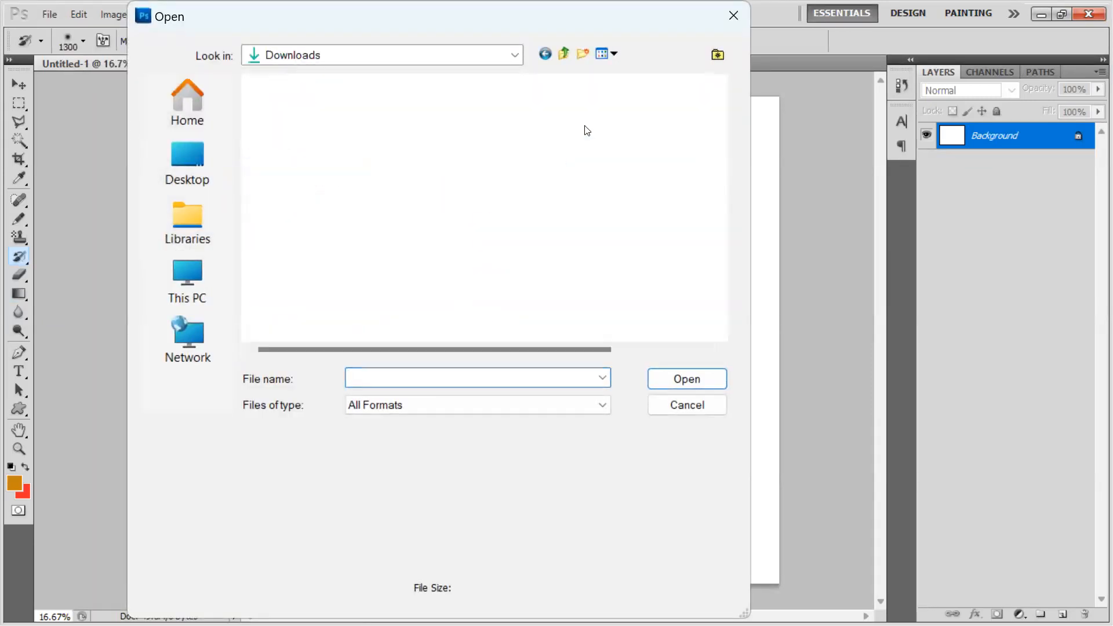
click(351, 125)
ctrl+click(314, 147)
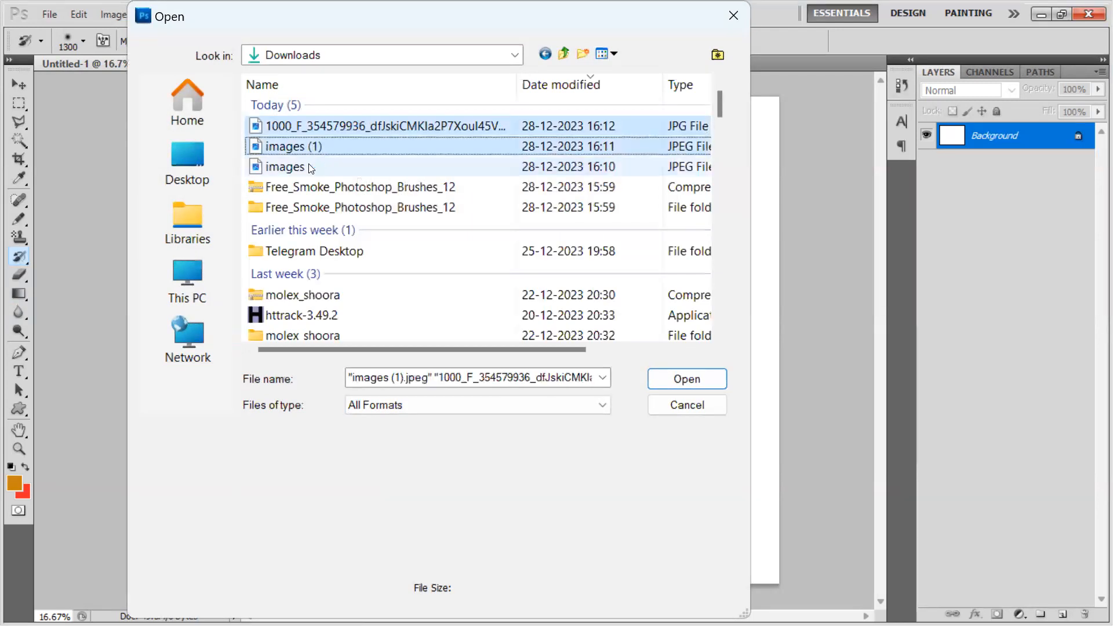
ctrl+click(284, 166)
click(686, 378)
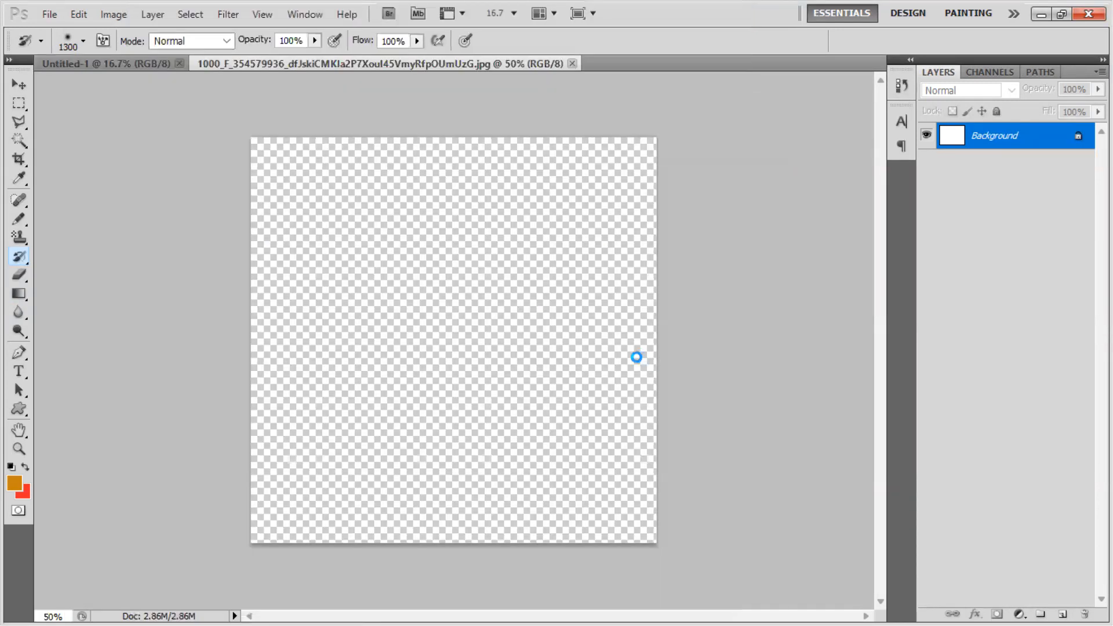
Step: Close the blank Untitled-1 document with the Move tool active and check the three opened pictures
click(122, 60)
click(26, 84)
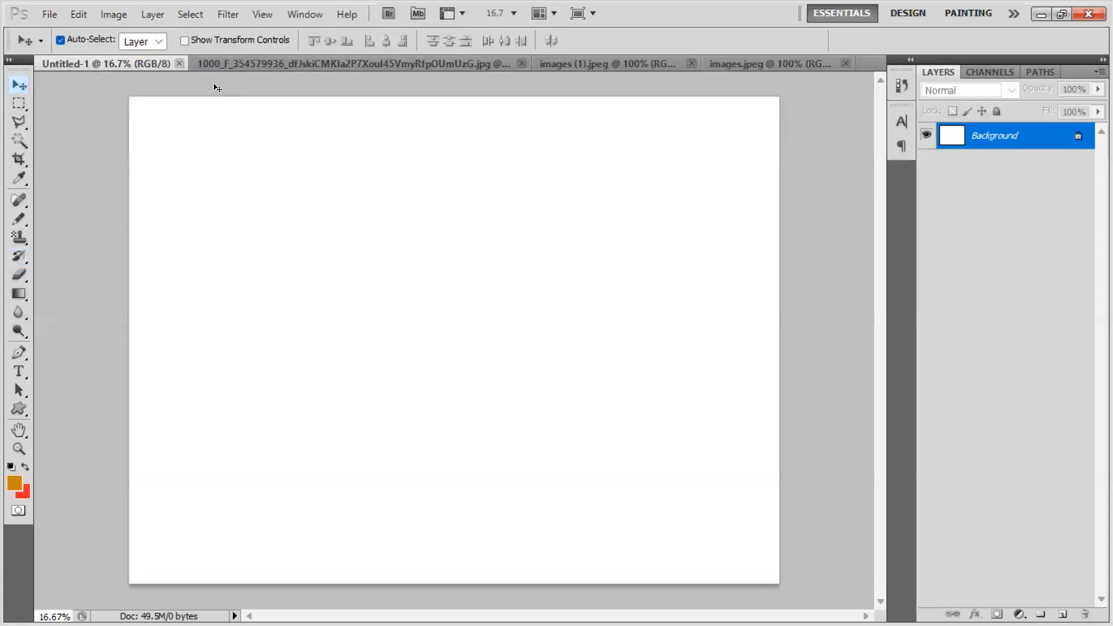
click(179, 63)
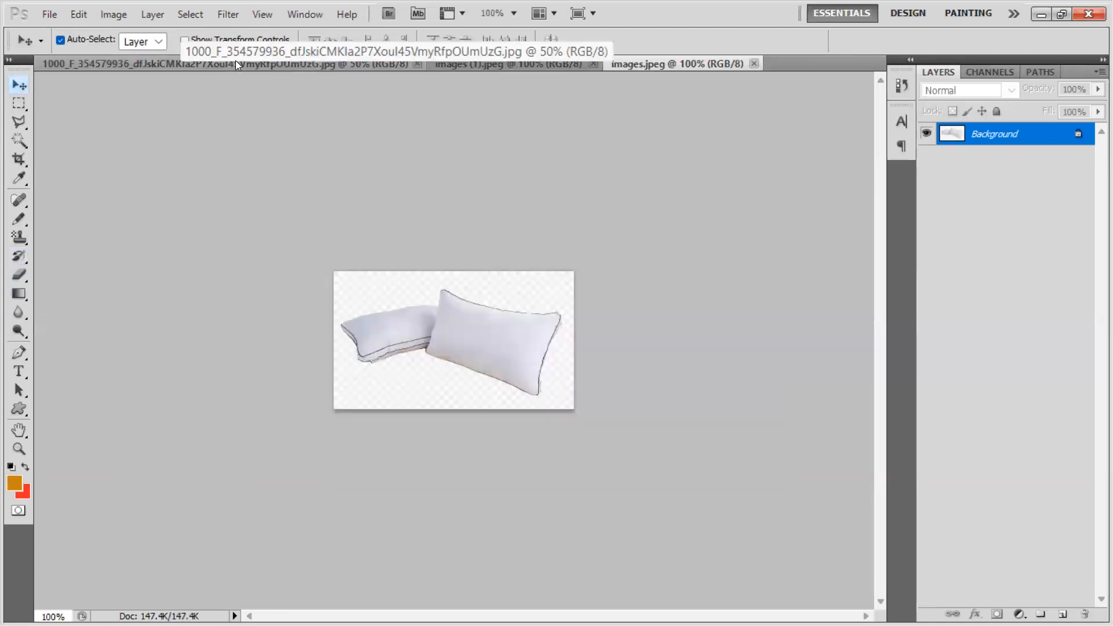
click(205, 64)
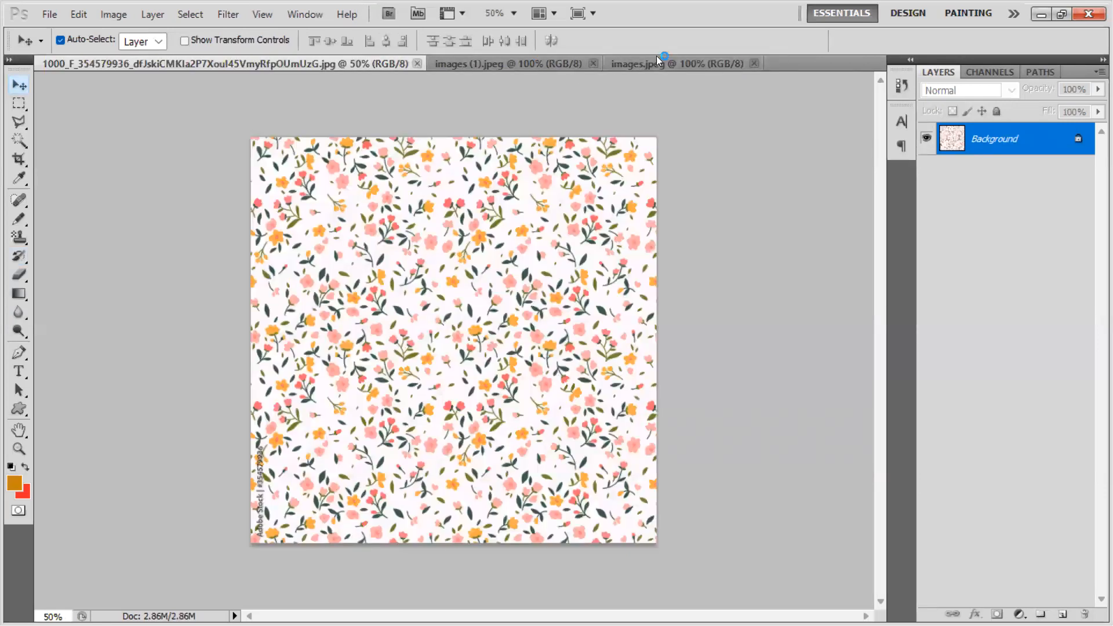
click(654, 64)
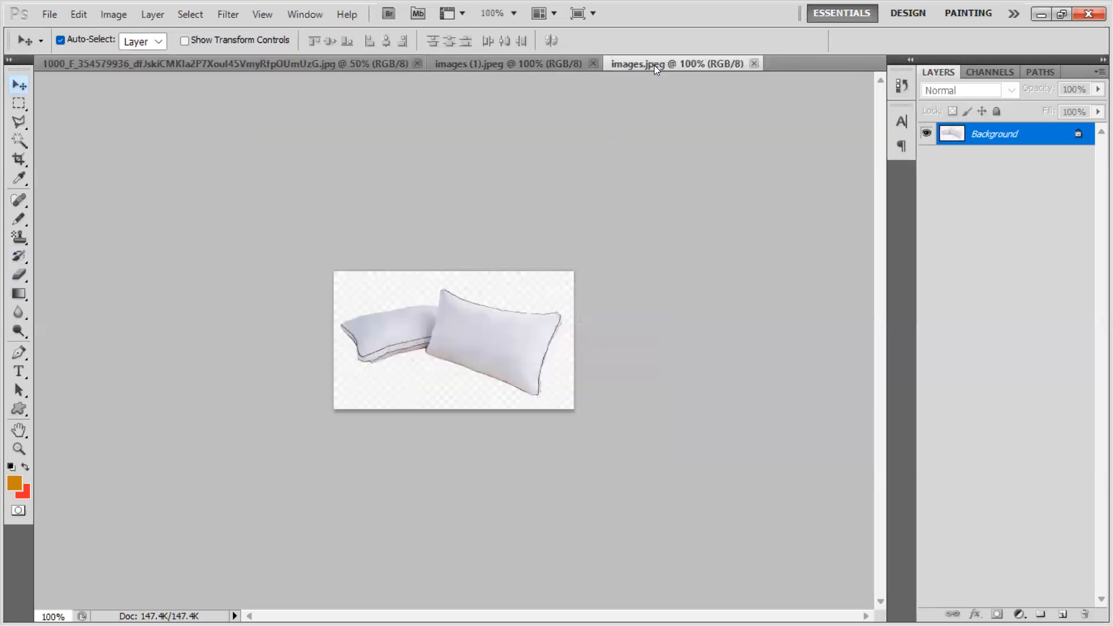
click(335, 63)
click(447, 61)
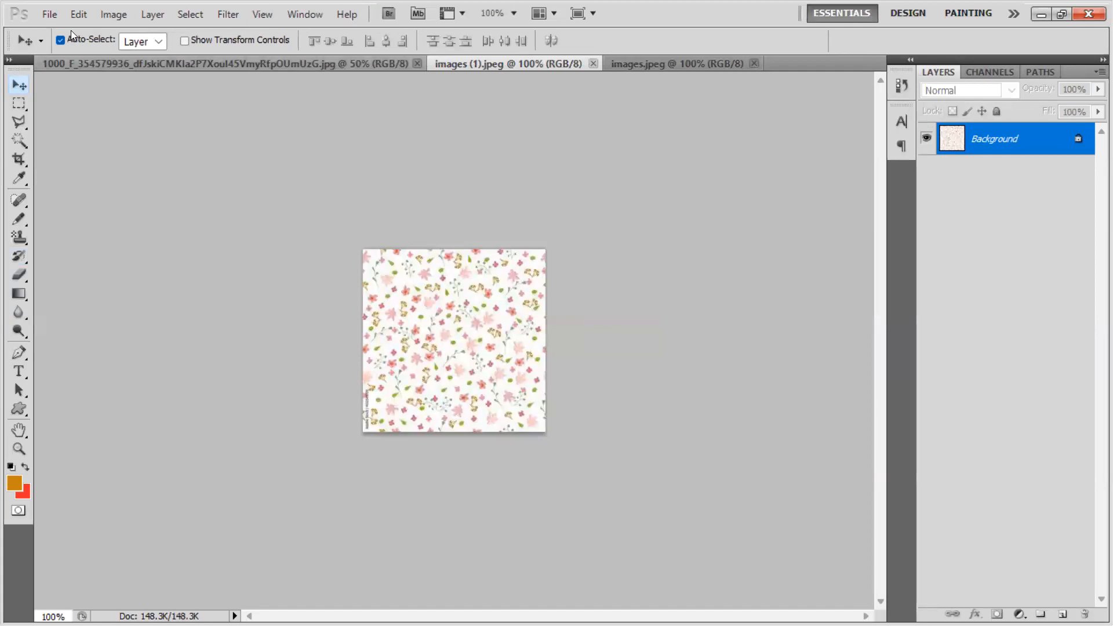
click(60, 19)
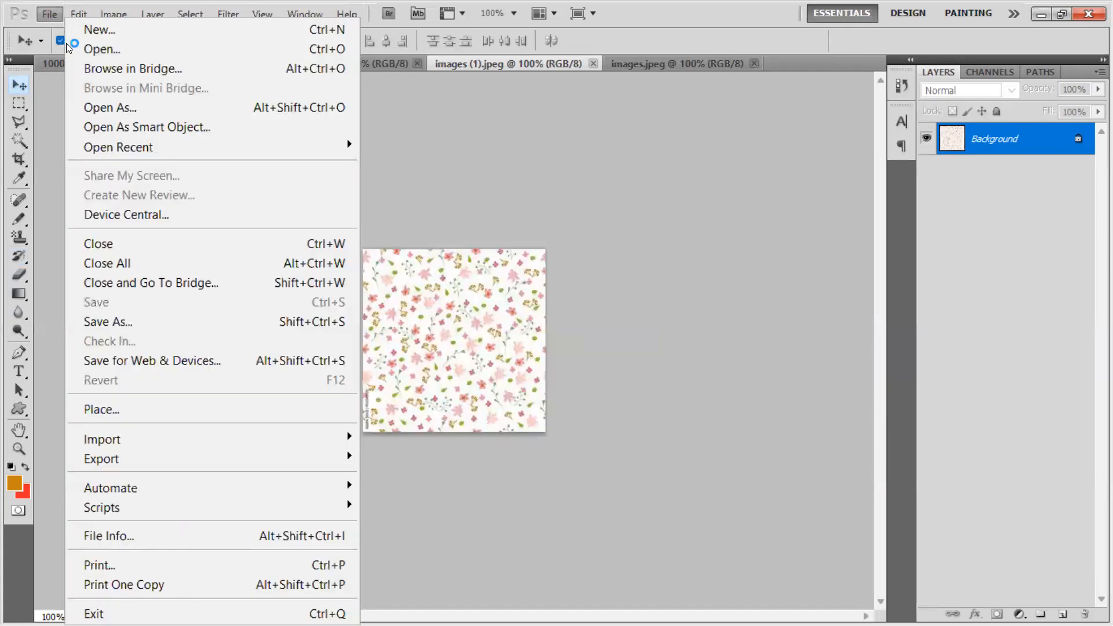
click(72, 49)
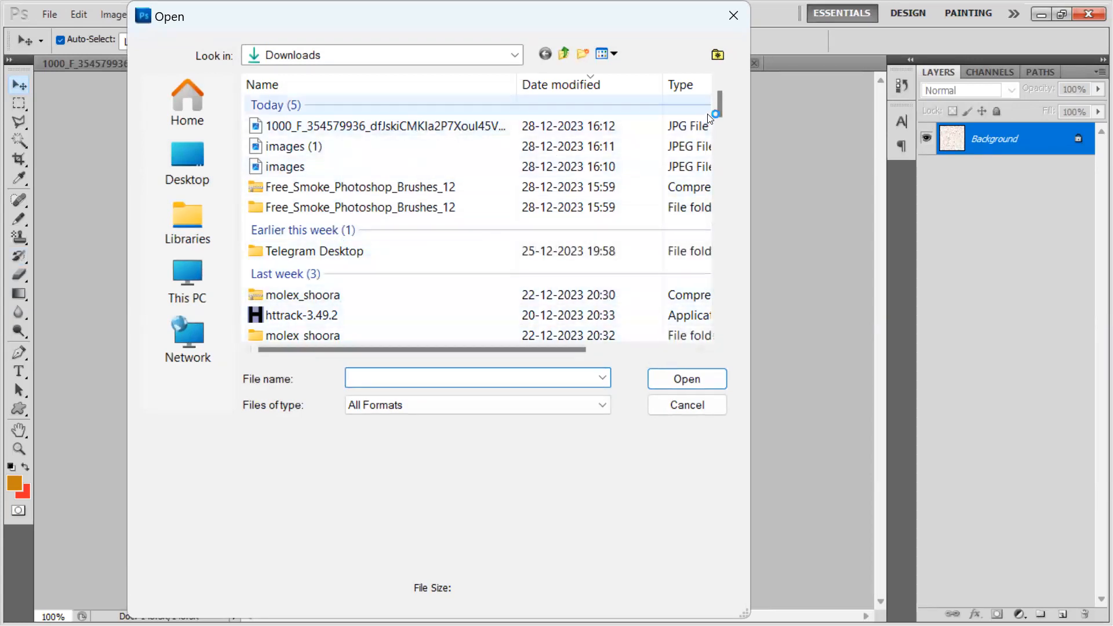
drag(719, 102, 720, 136)
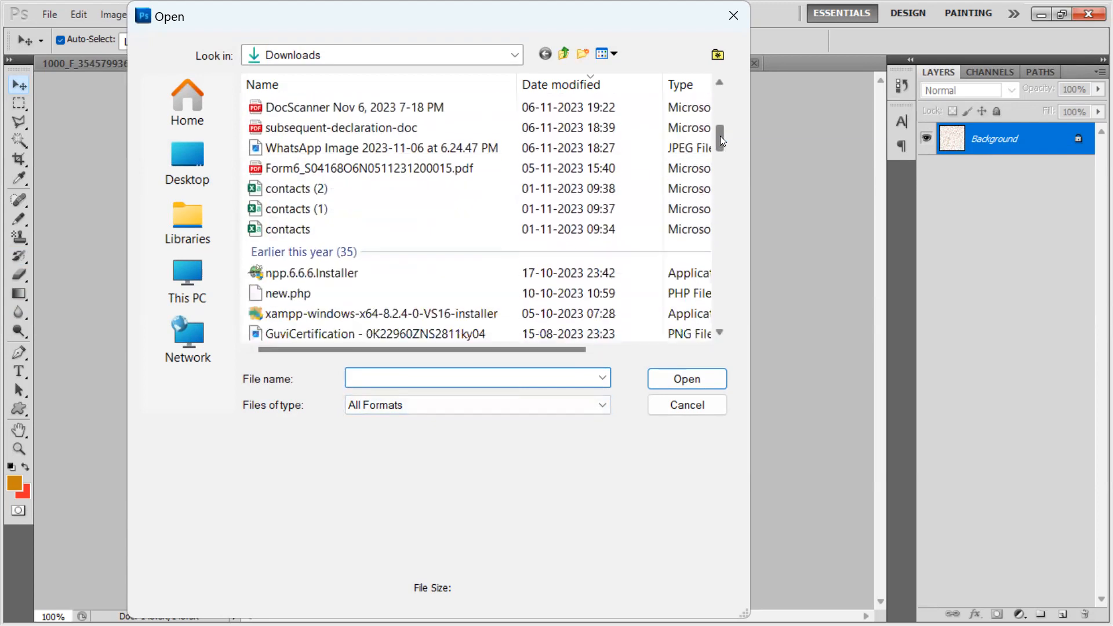
click(503, 147)
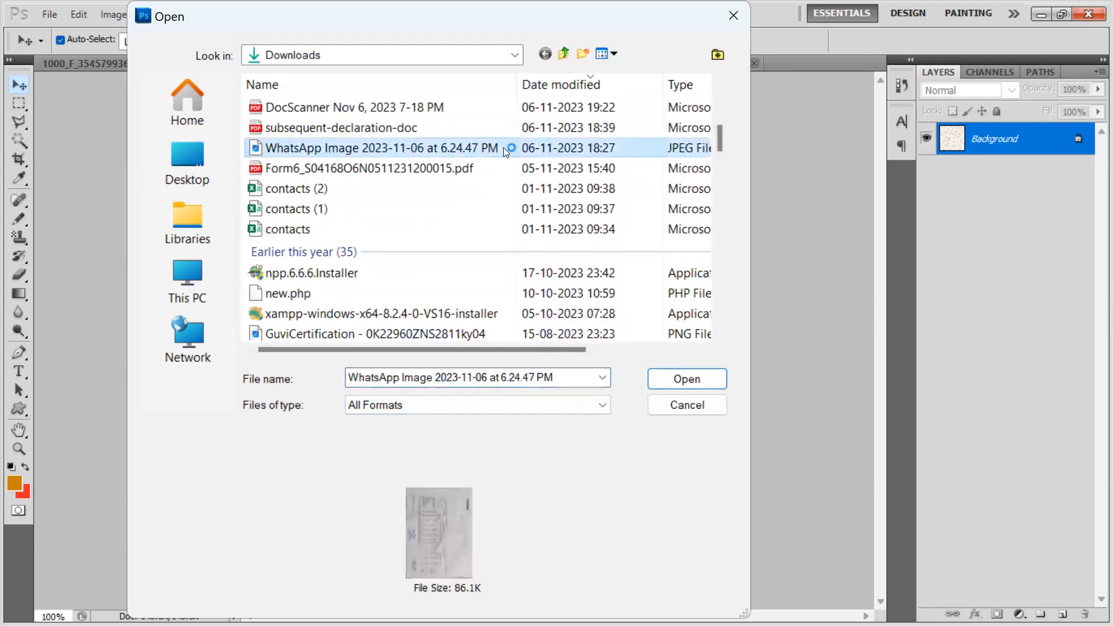
drag(720, 138, 721, 152)
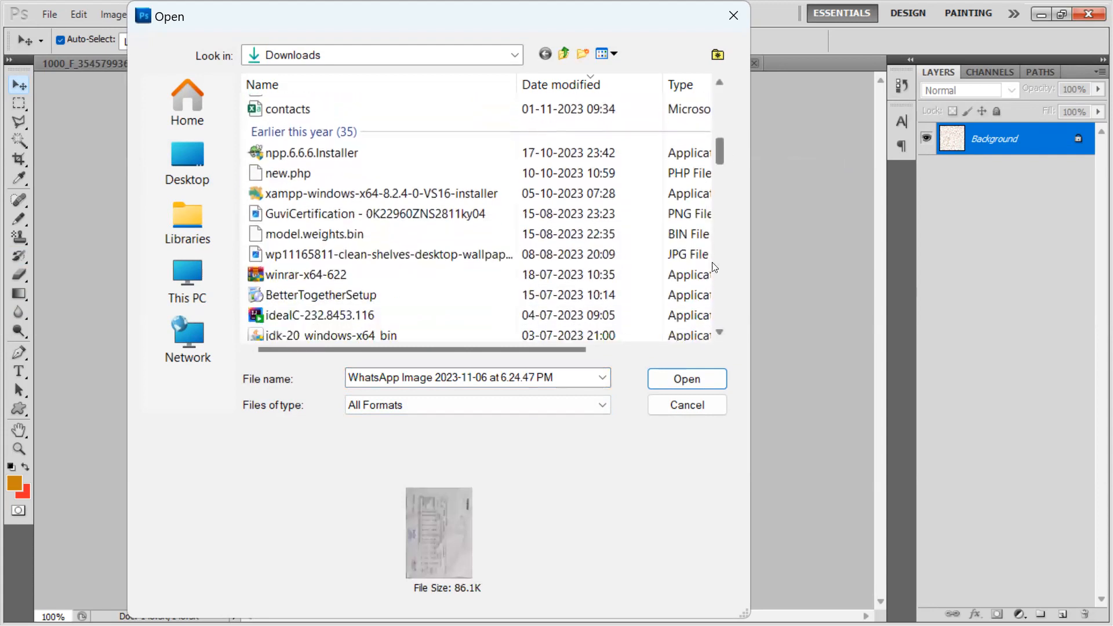
click(698, 411)
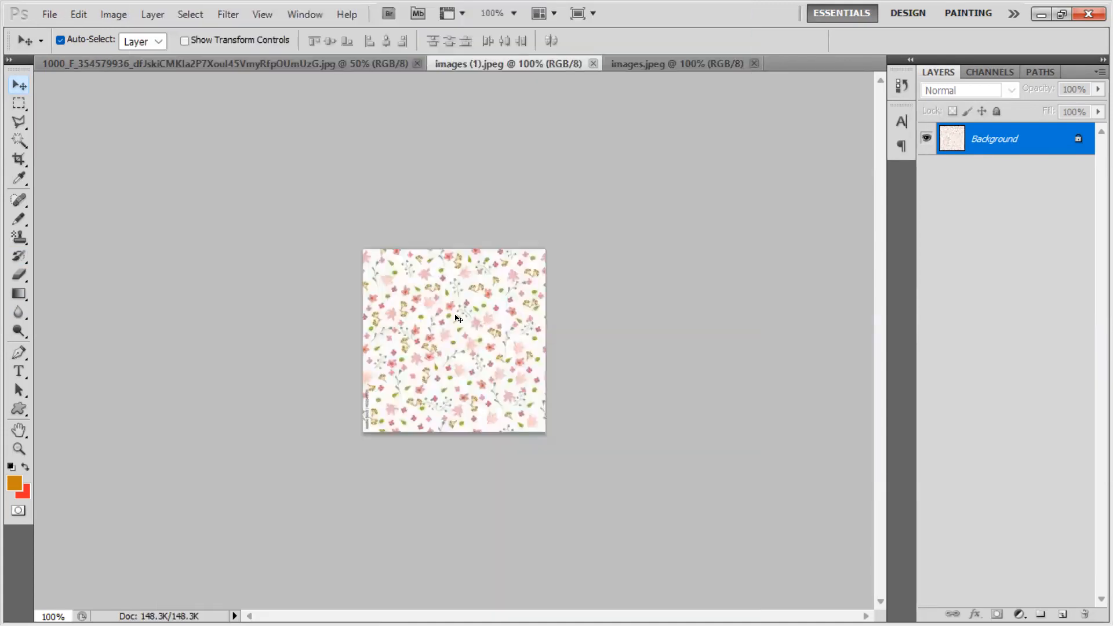
Step: Try pasting the whole images (1) flower pattern over the pillow picture zoomed to 300%, and undo the paste
key(ctrl+a)
click(627, 63)
ctrl+click(490, 338)
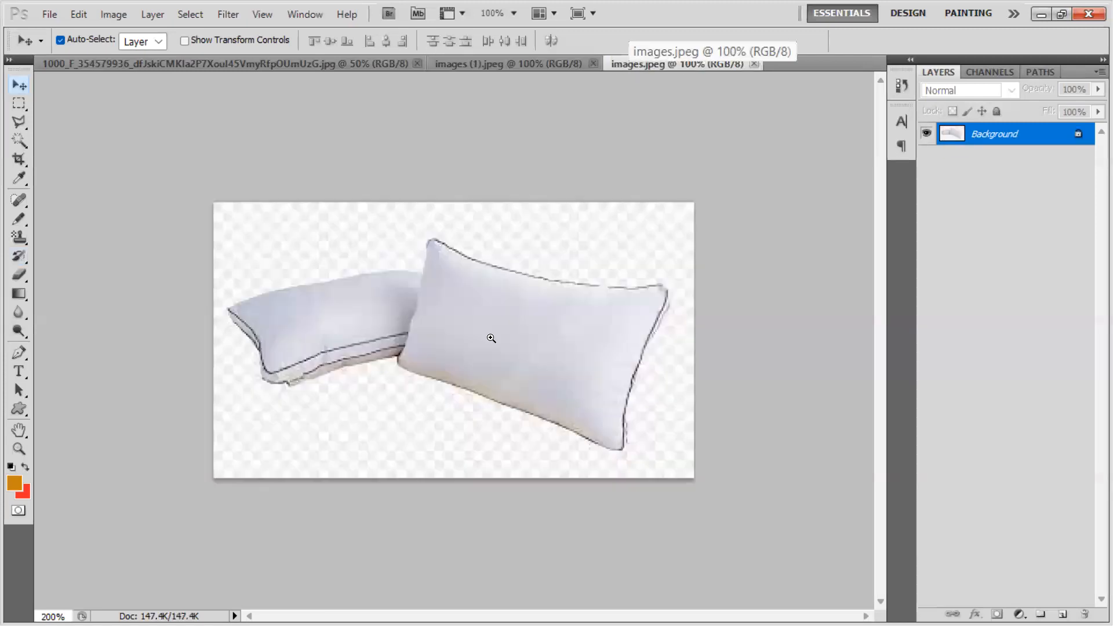
ctrl+click(490, 338)
key(ctrl+v)
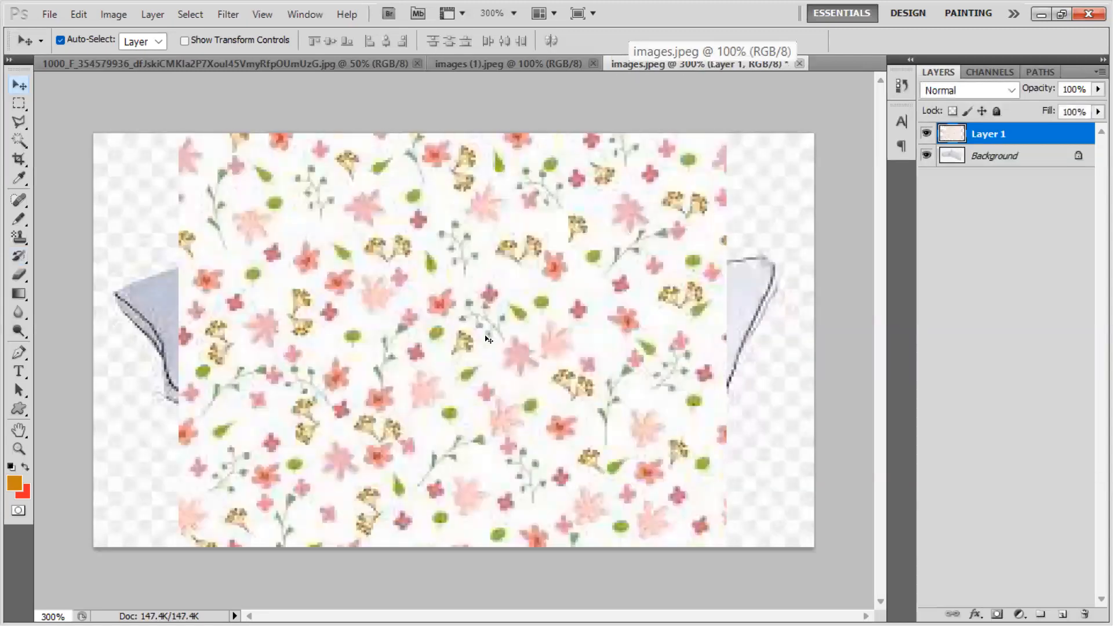
key(ctrl+z)
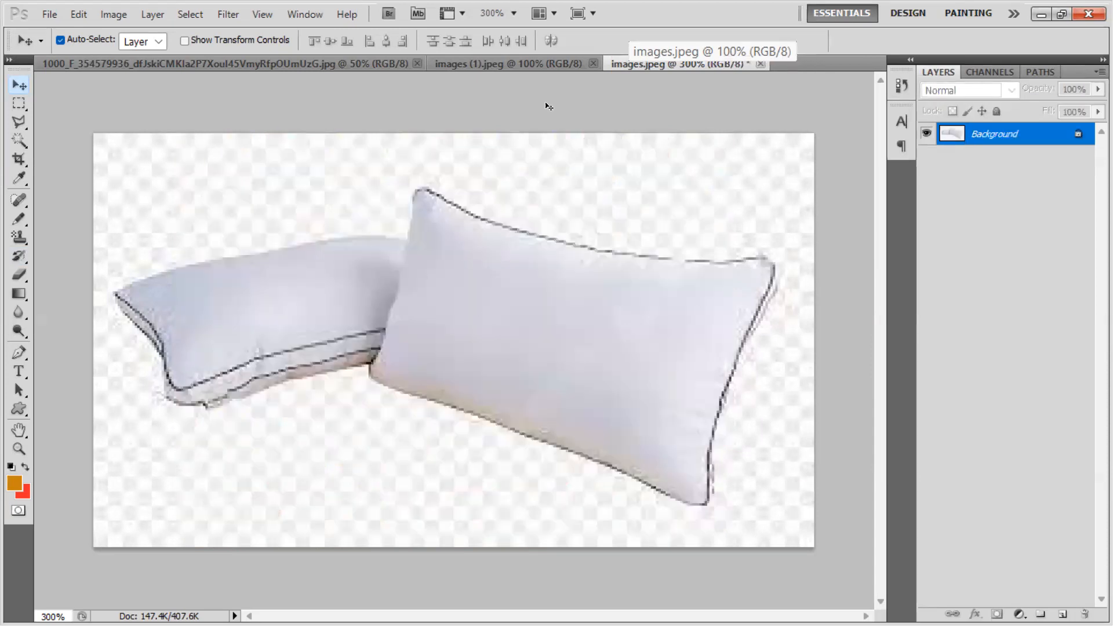
Step: Copy the whole small-flower pattern with orange and pink blossoms and paste it into the pillow picture
click(477, 62)
click(354, 63)
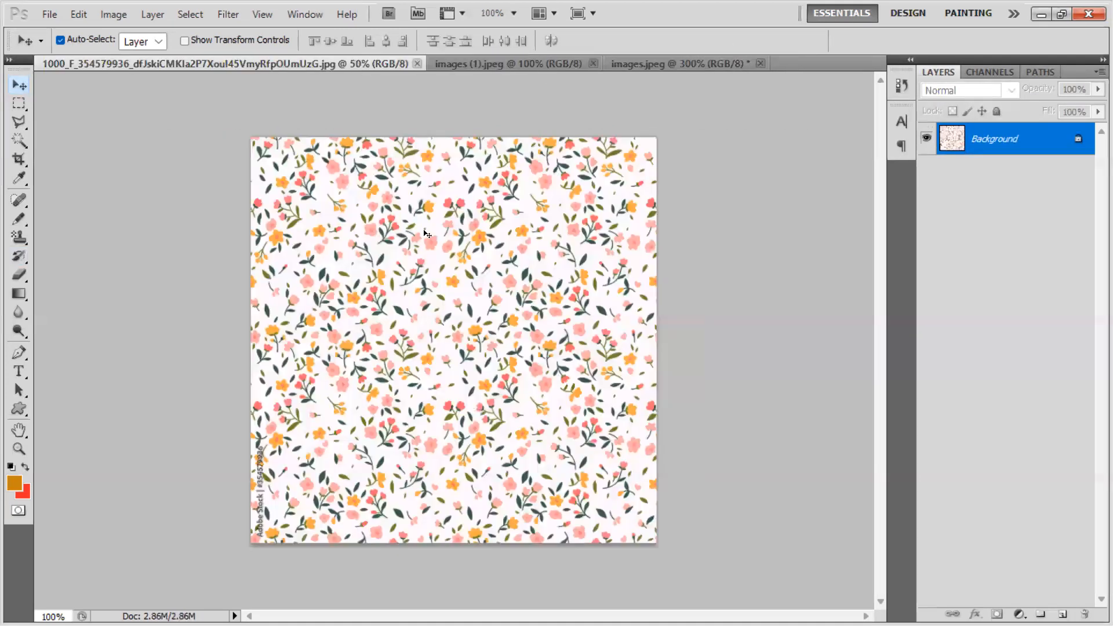
key(ctrl+a)
click(676, 64)
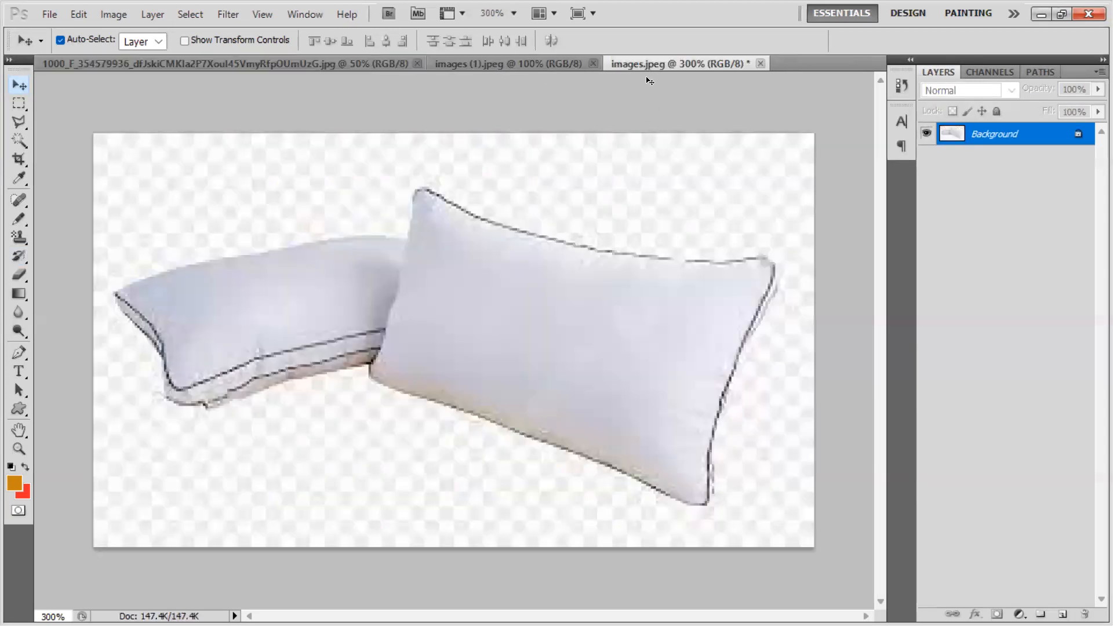
key(ctrl+v)
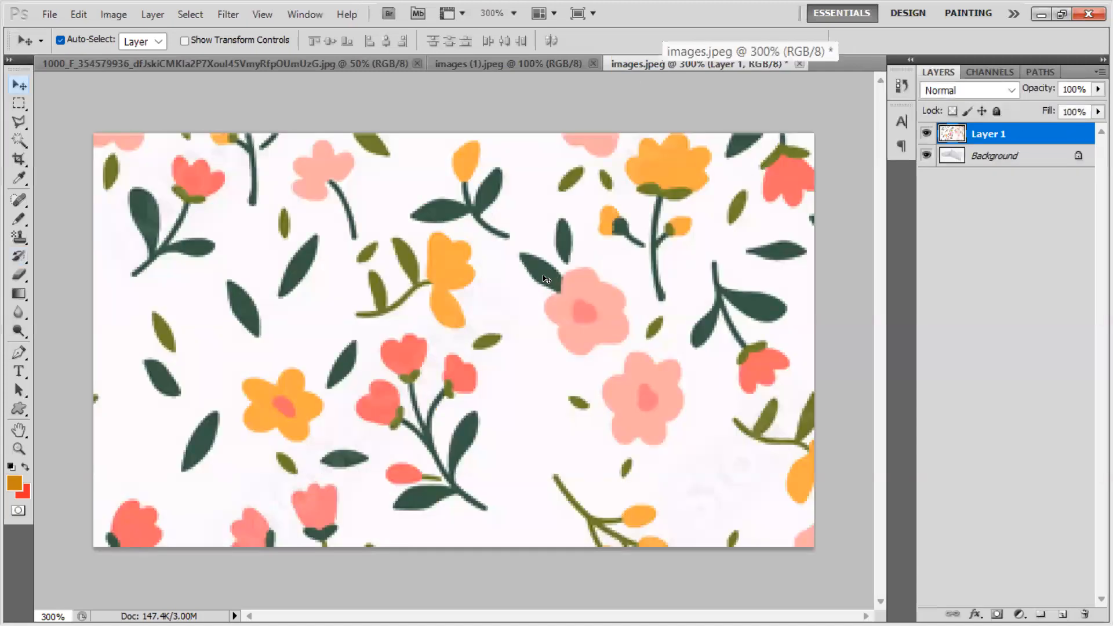
Step: Scale the pasted flower pattern proportionally down to about 17% with Free Transform and move it over the pillows
key(ctrl+t)
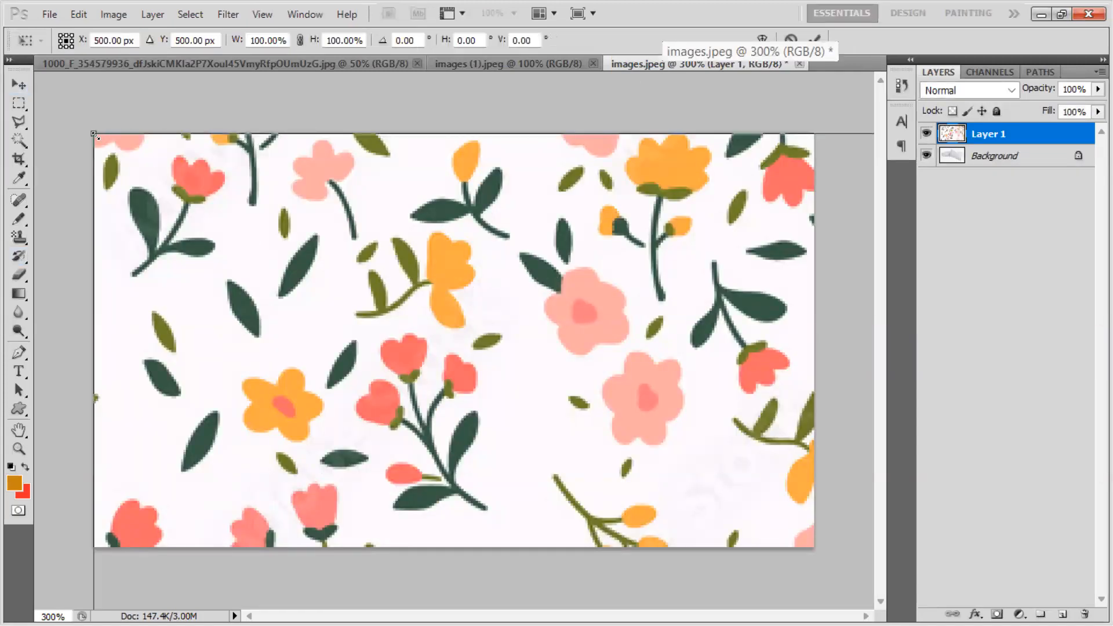
drag(96, 136, 375, 415)
drag(597, 471, 356, 175)
drag(132, 119, 464, 450)
drag(636, 485, 346, 182)
drag(175, 137, 498, 465)
drag(642, 512, 295, 179)
drag(163, 139, 147, 131)
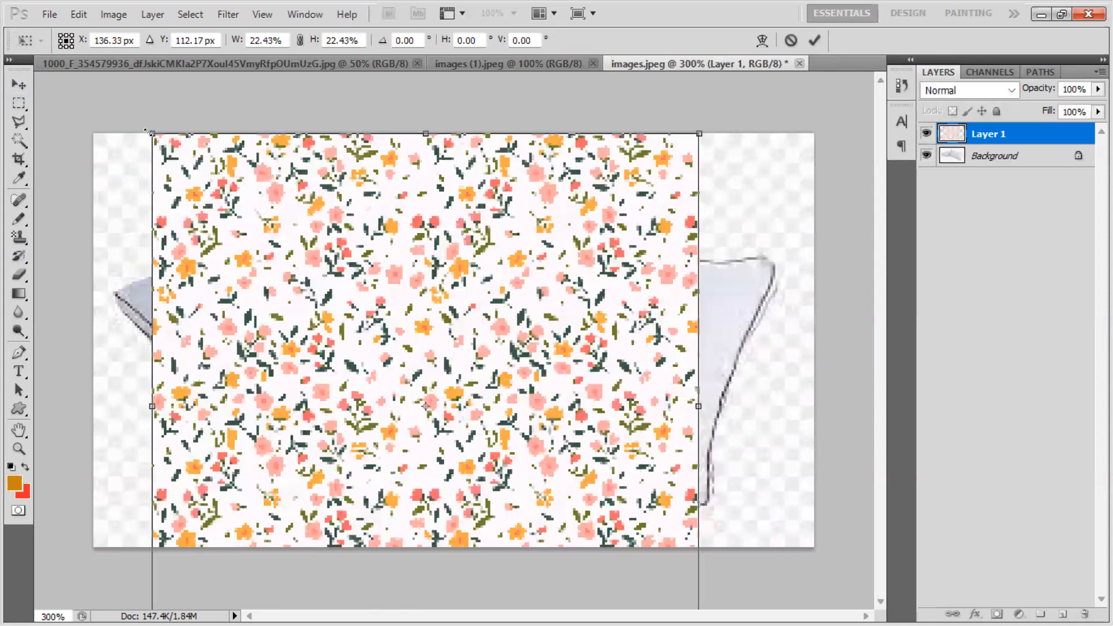
drag(272, 253, 288, 269)
drag(349, 333, 299, 232)
drag(237, 168, 191, 124)
drag(244, 165, 152, 87)
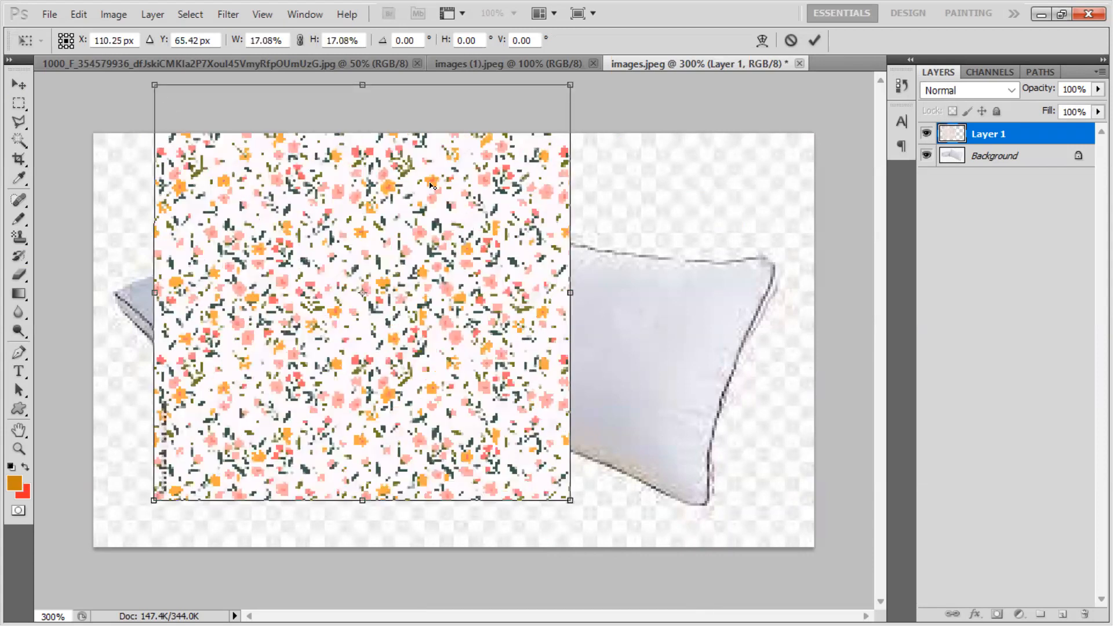
Step: Rotate the flower pattern to about 88°, enlarge and stretch it to cover both pillows, and apply the transform
drag(640, 149, 761, 527)
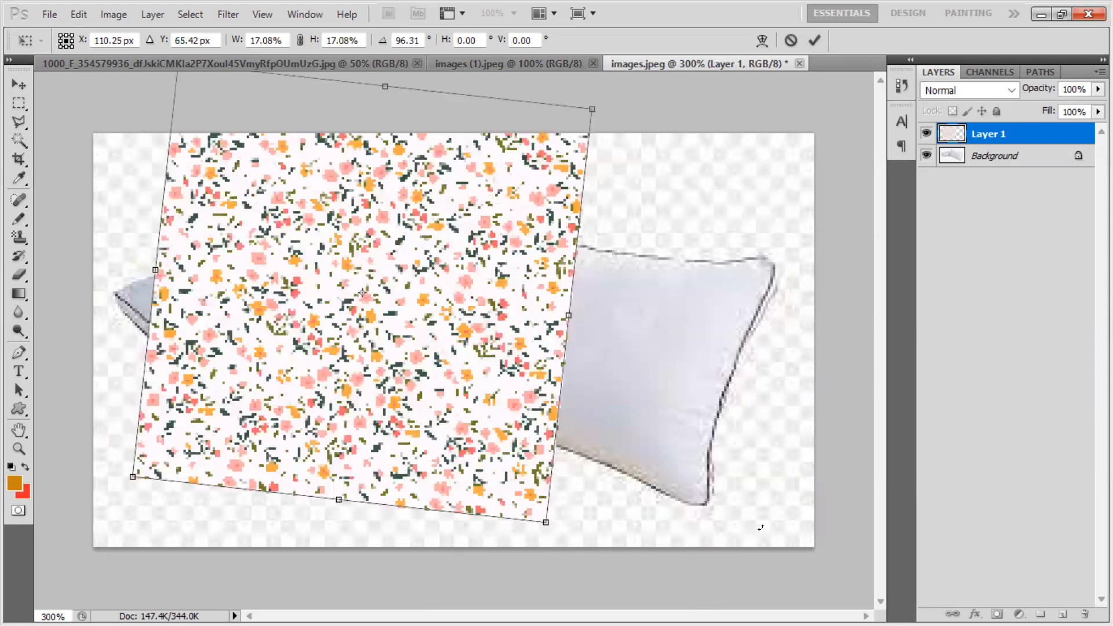
drag(586, 284, 724, 285)
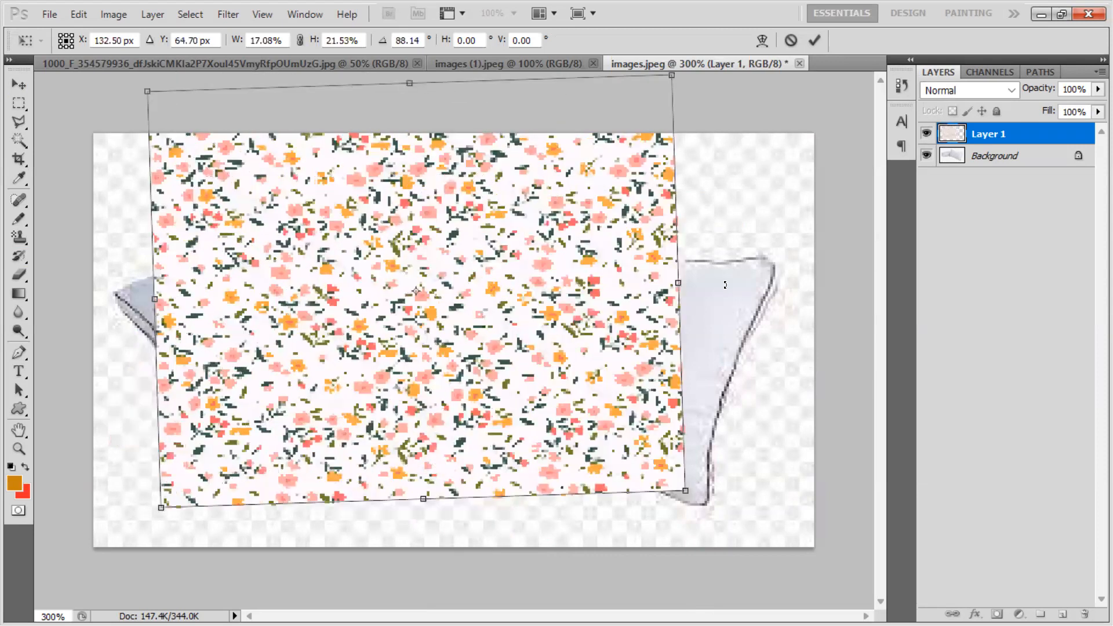
drag(684, 490, 700, 507)
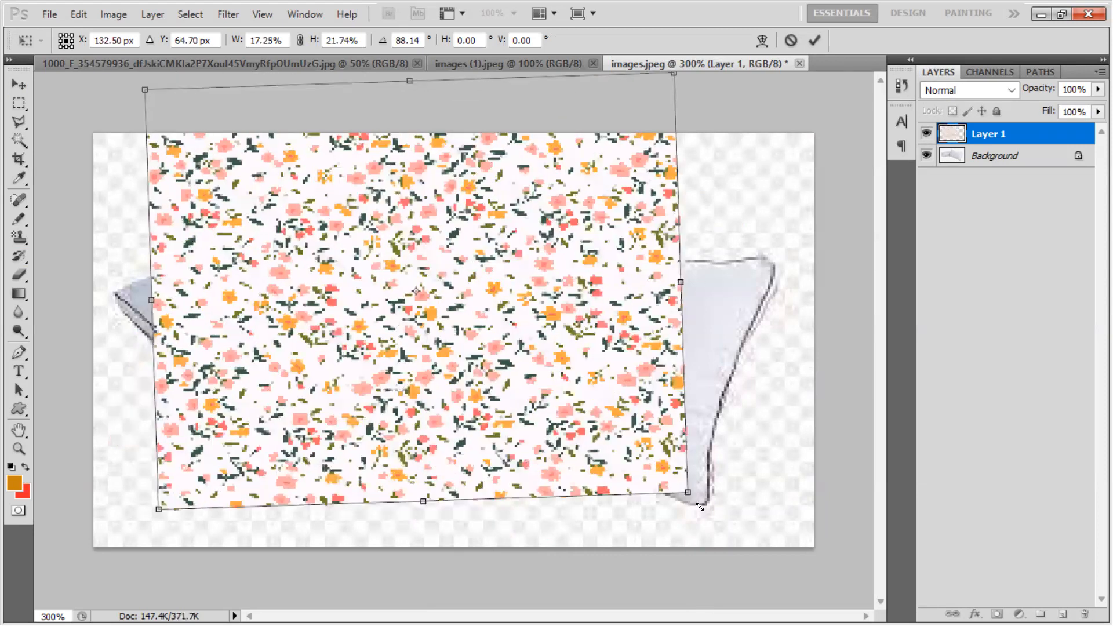
drag(745, 539, 749, 538)
drag(597, 399, 605, 400)
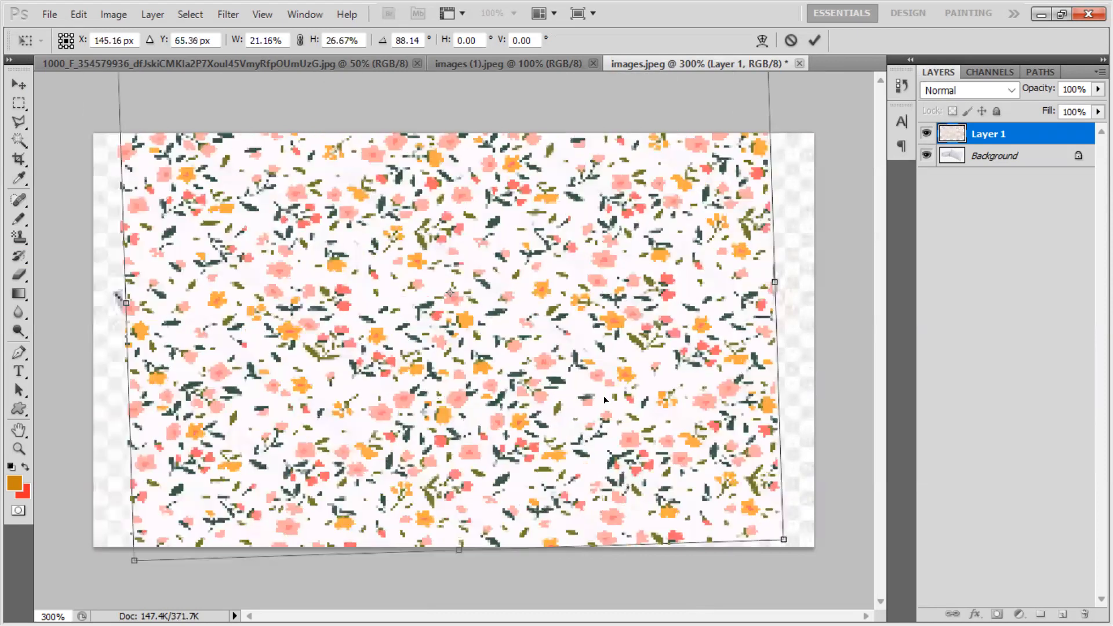
drag(127, 302, 114, 303)
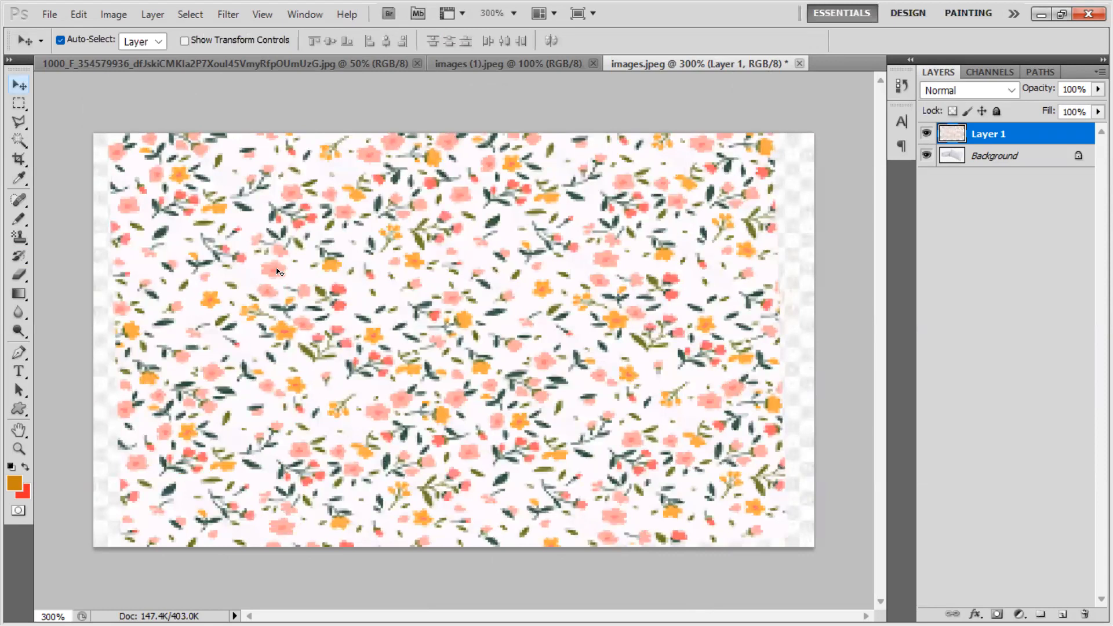
Step: Toggle the flower pattern layer's visibility to compare, leaving the layer hidden
click(928, 135)
click(928, 135)
click(928, 135)
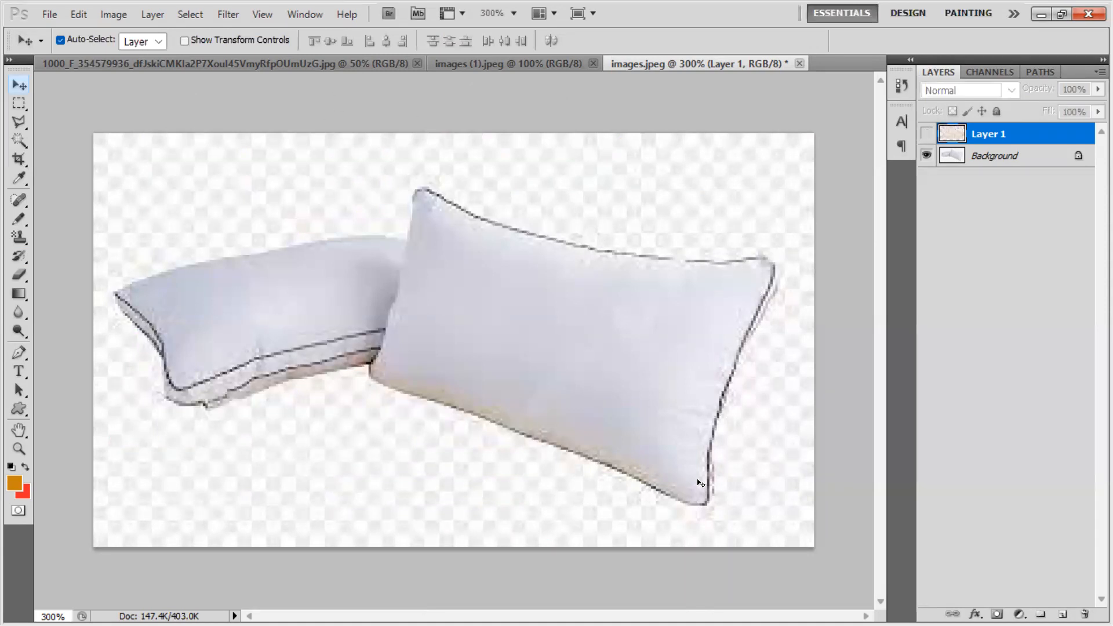
Step: Trace a closed selection around the outer outline of both pillows with the Polygonal Lasso tool
click(19, 122)
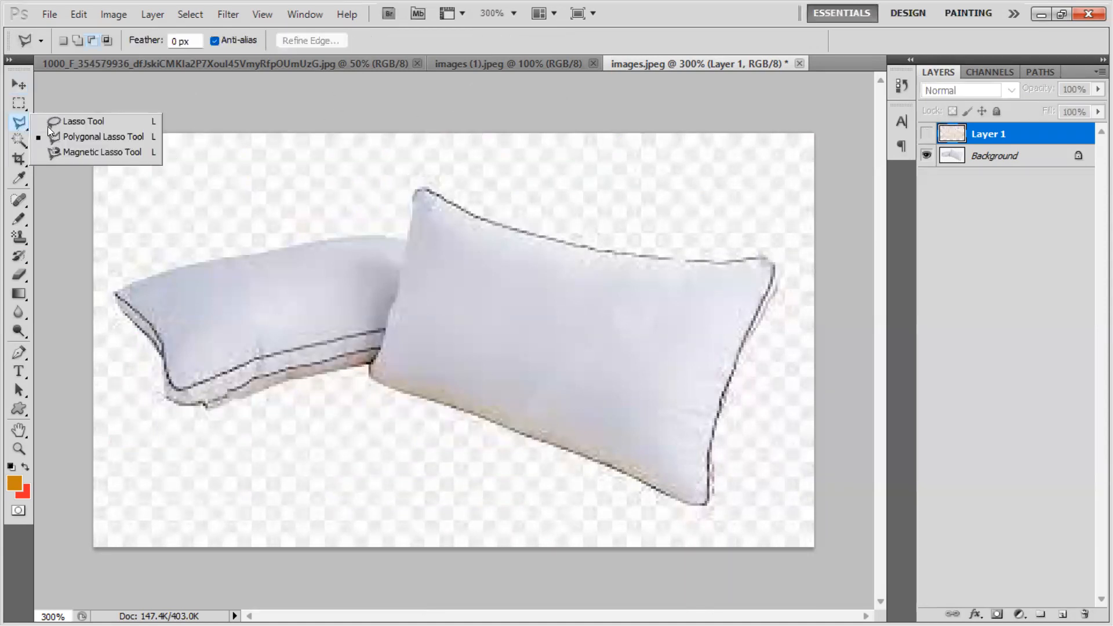
click(78, 135)
click(430, 189)
click(471, 212)
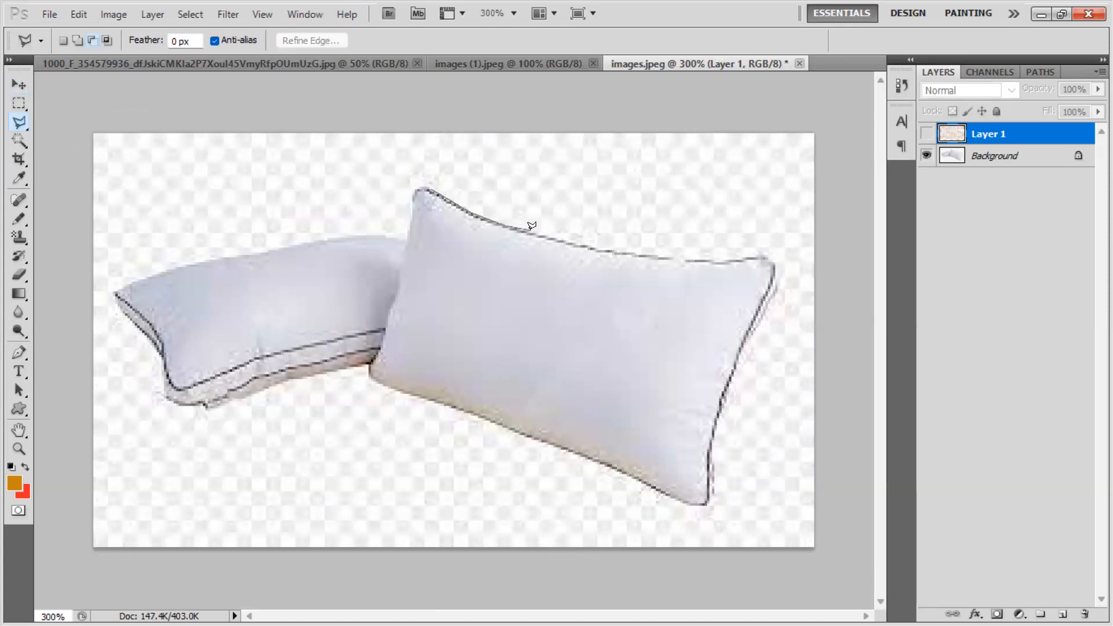
click(587, 247)
click(772, 258)
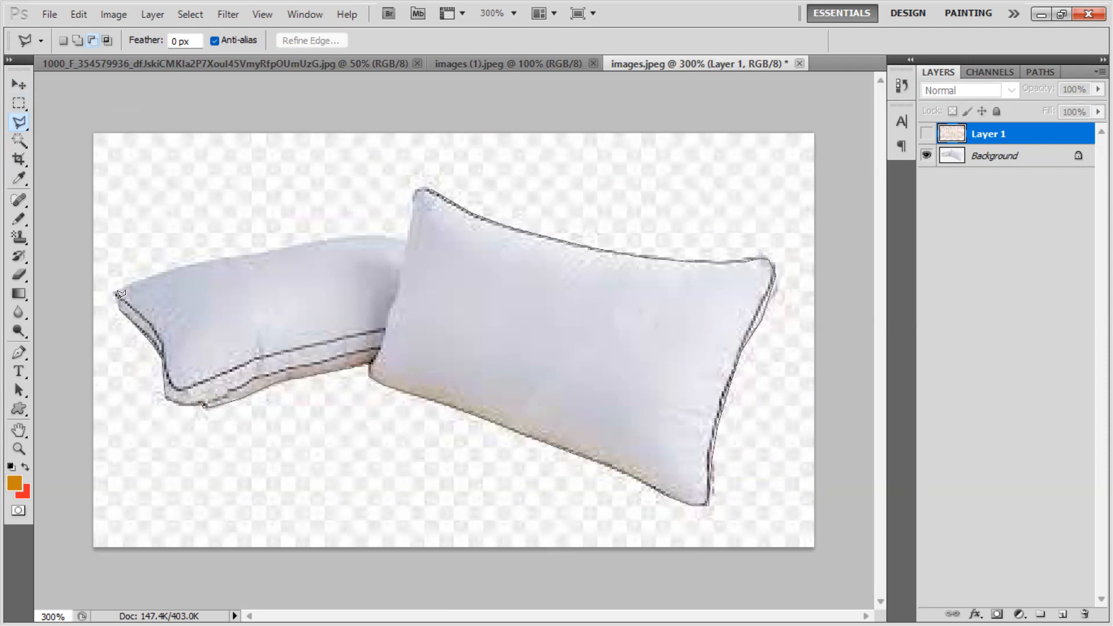
click(150, 273)
click(347, 235)
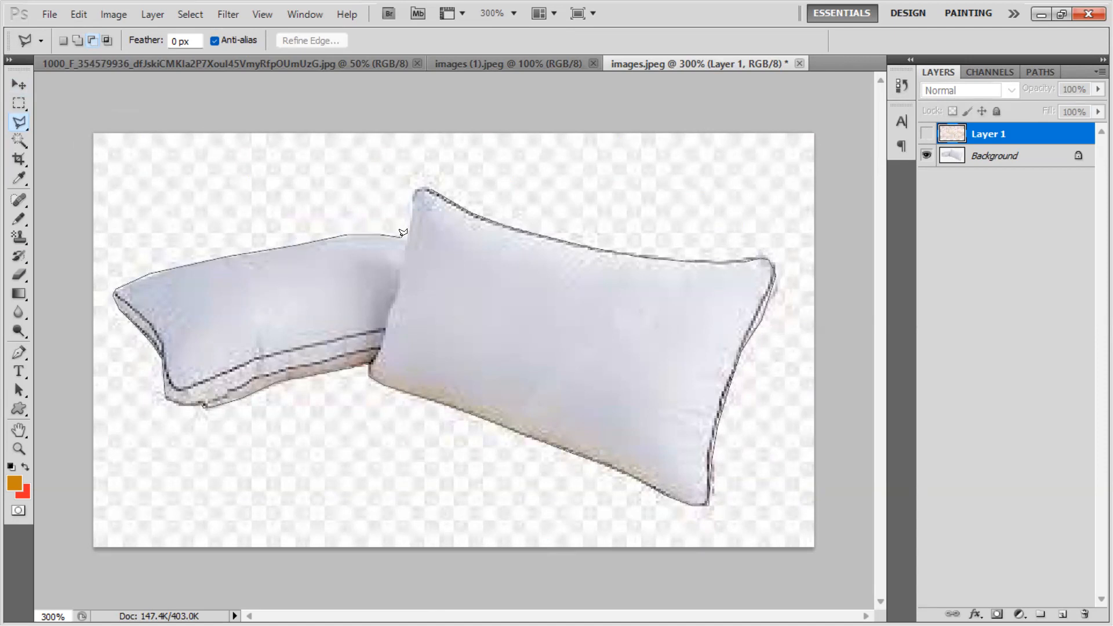
click(422, 186)
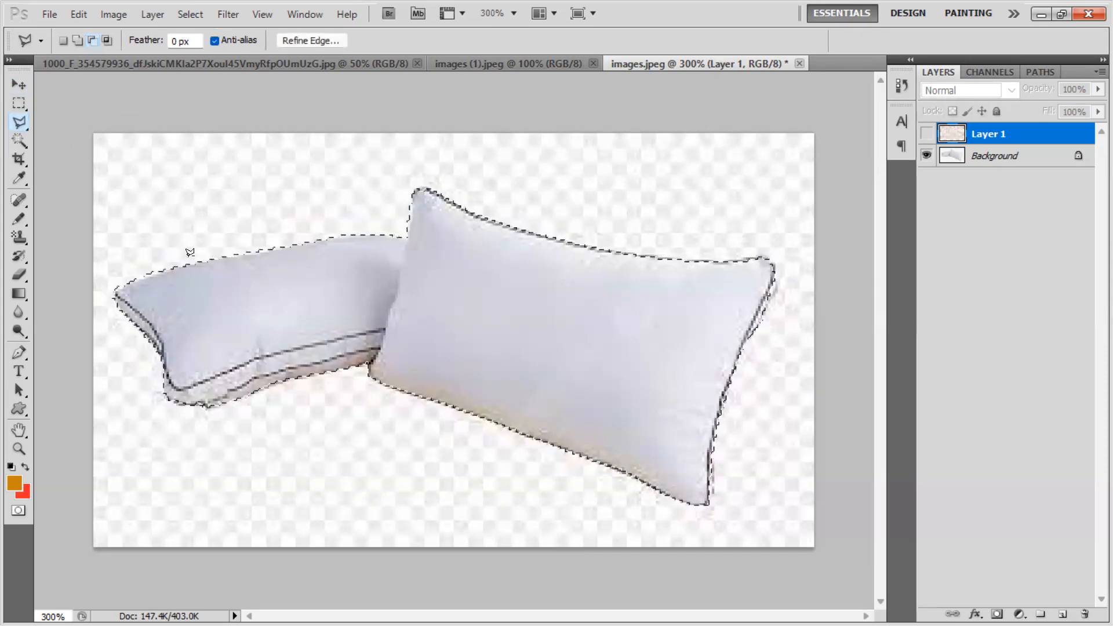
Step: Toggle the flower pattern layer's visibility to compare it with the pillow selection, leaving the layer shown
click(927, 135)
click(927, 135)
click(928, 135)
click(927, 134)
click(927, 134)
click(927, 135)
click(927, 134)
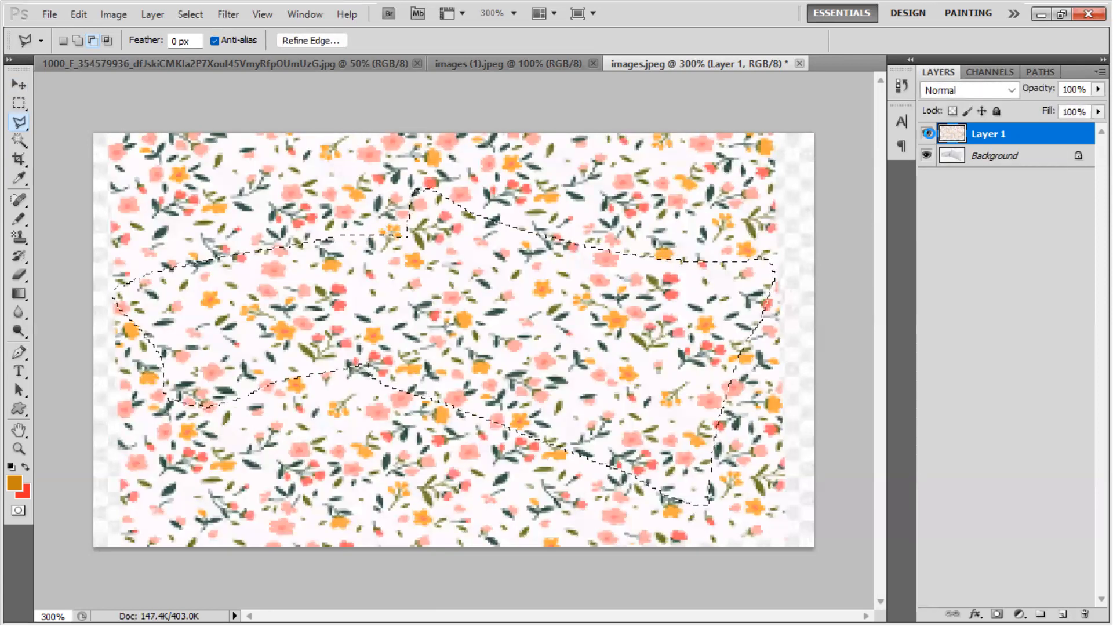
Step: Invert the pillow selection, delete the flower pattern outside the pillows, and deselect
key(Delete)
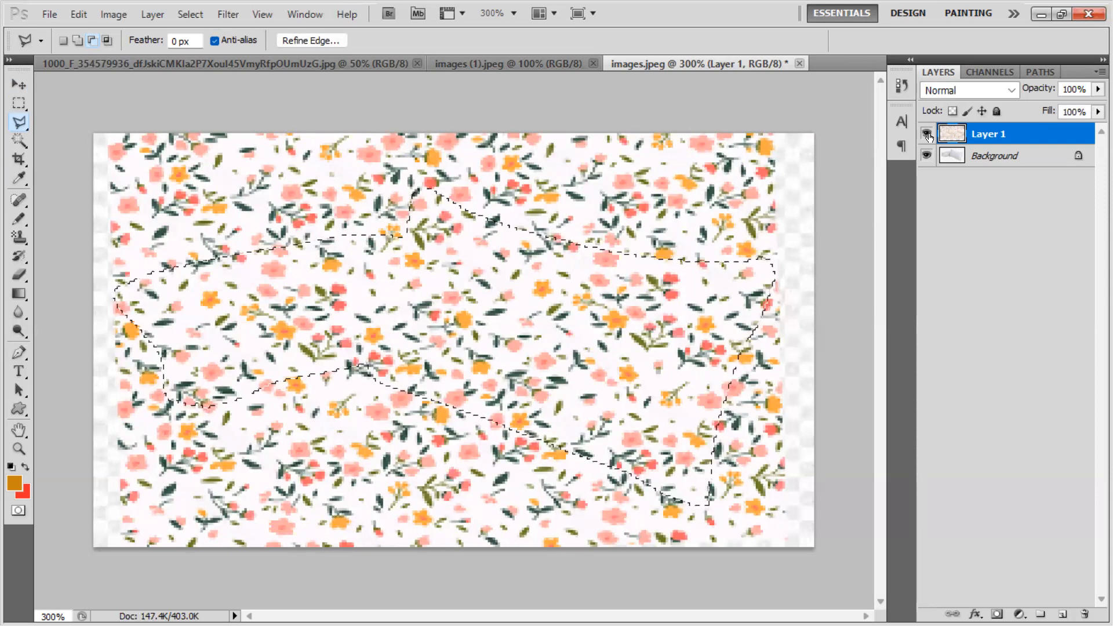
key(ctrl+shift+i)
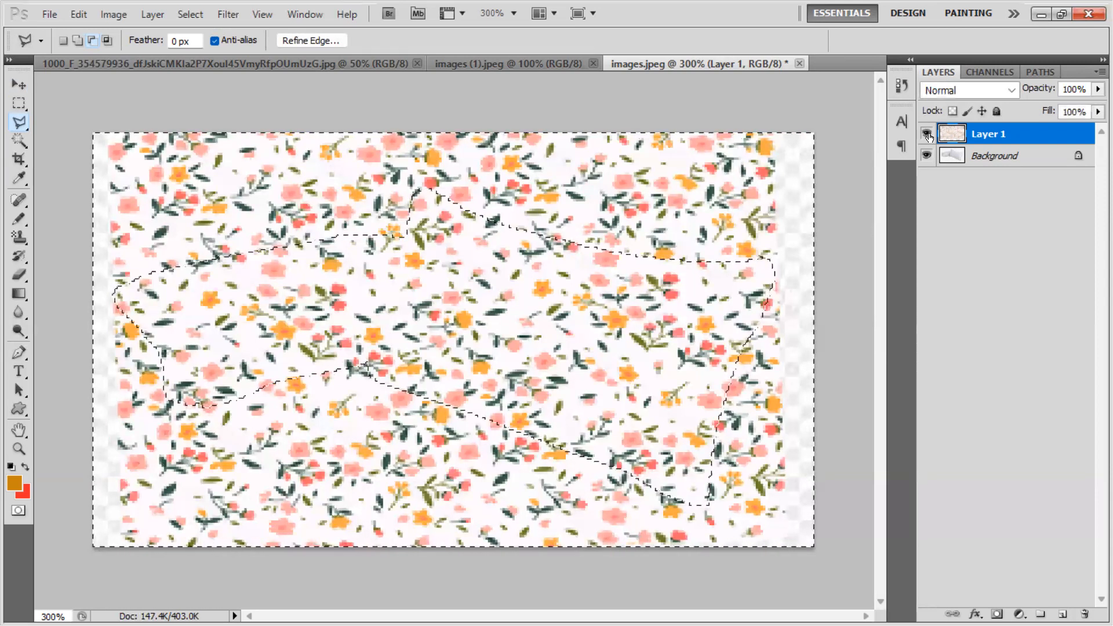
key(Delete)
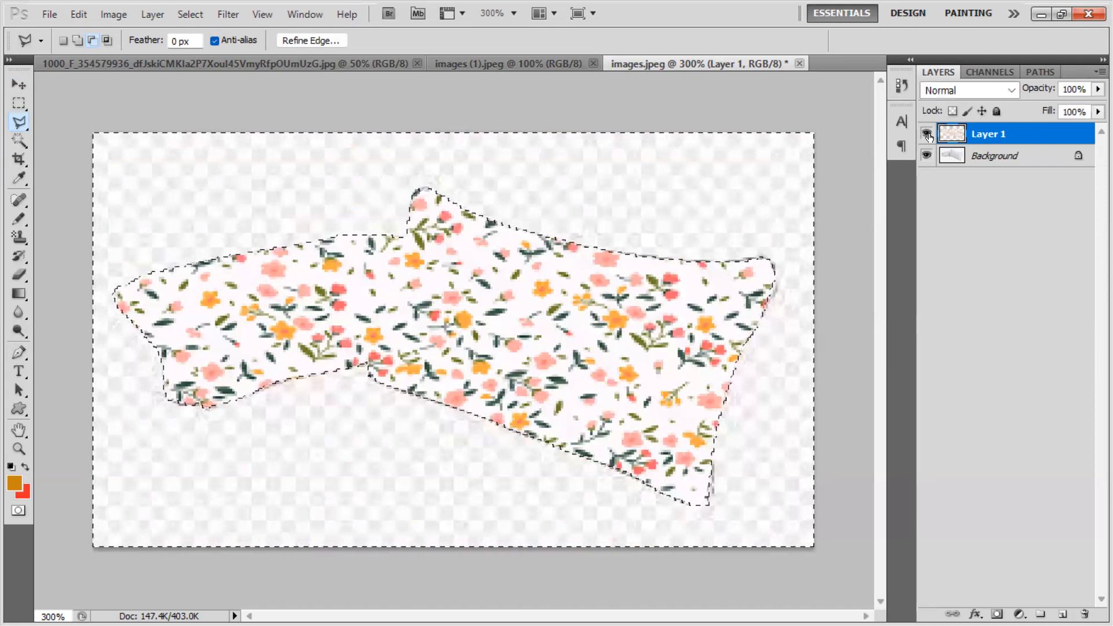
key(ctrl+d)
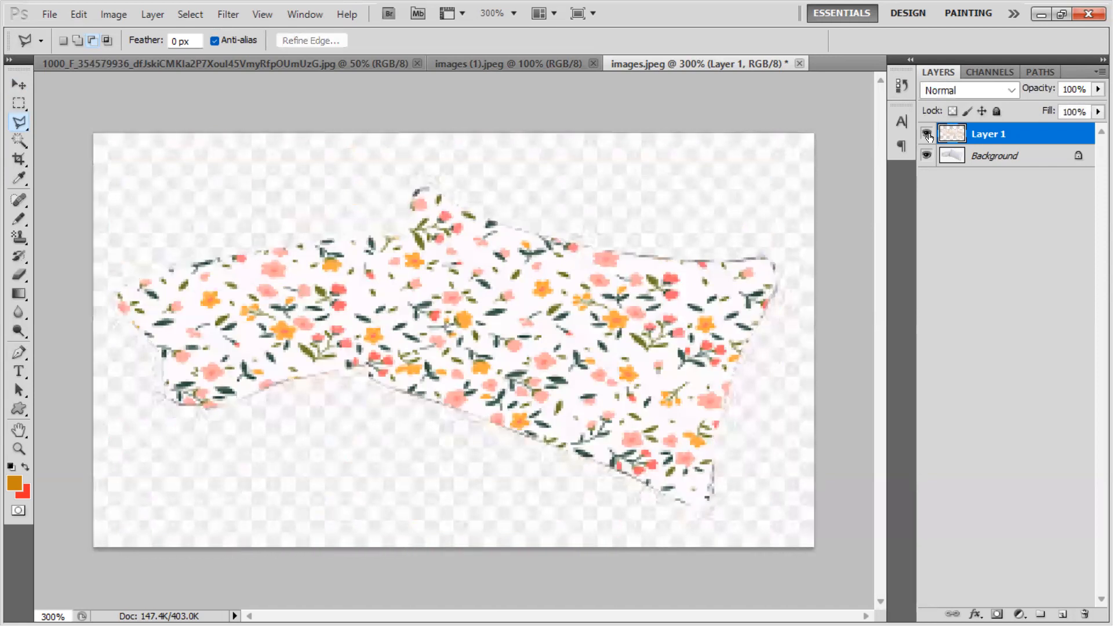
Step: Try filling everything outside a rectangular selection with the red background colour, undo the fill, and deselect
click(19, 103)
drag(242, 210, 433, 412)
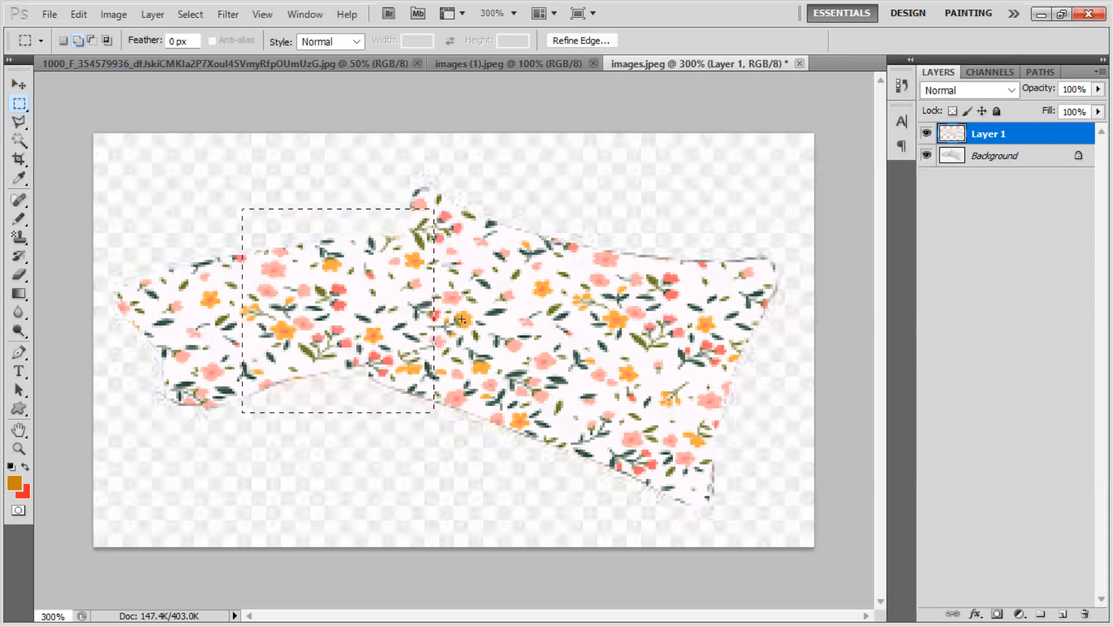
key(ctrl+shift+i)
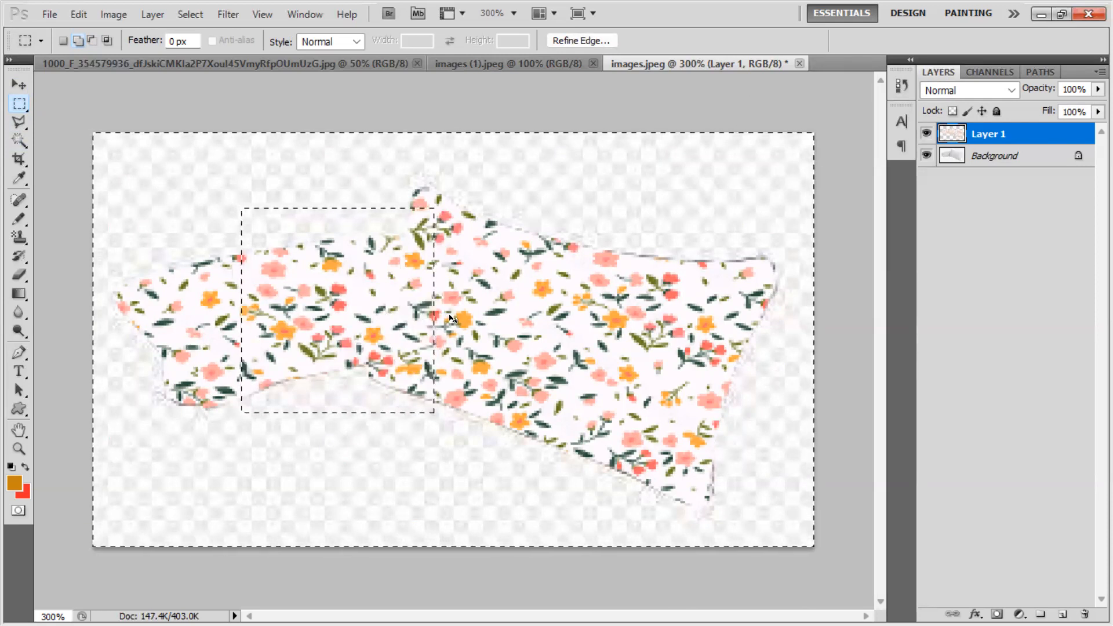
key(ctrl+BackSpace)
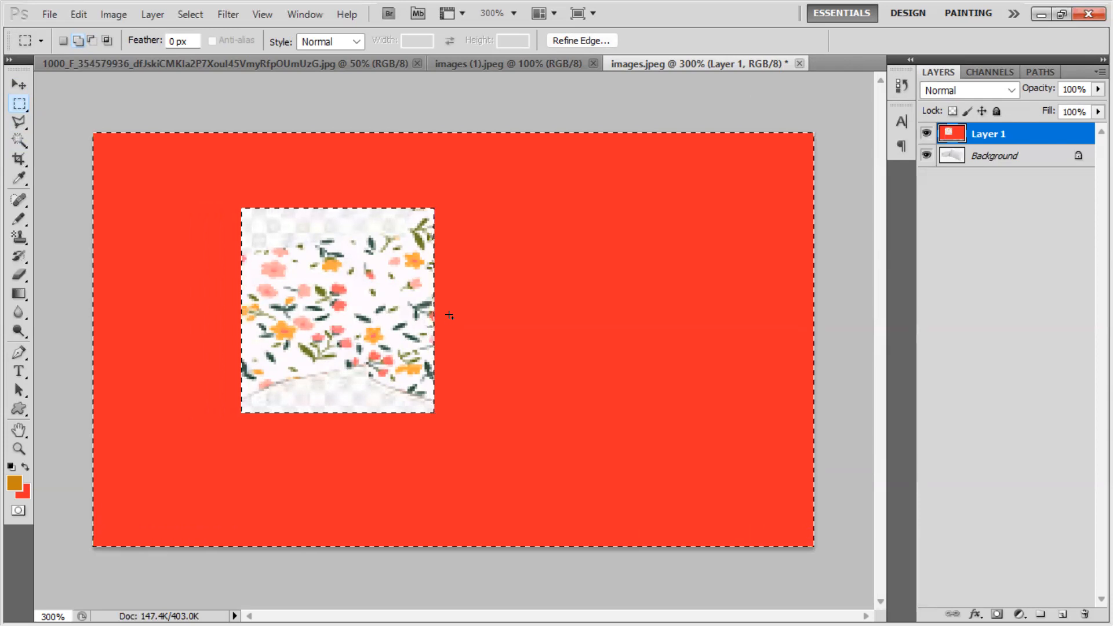
key(ctrl+z)
key(ctrl+d)
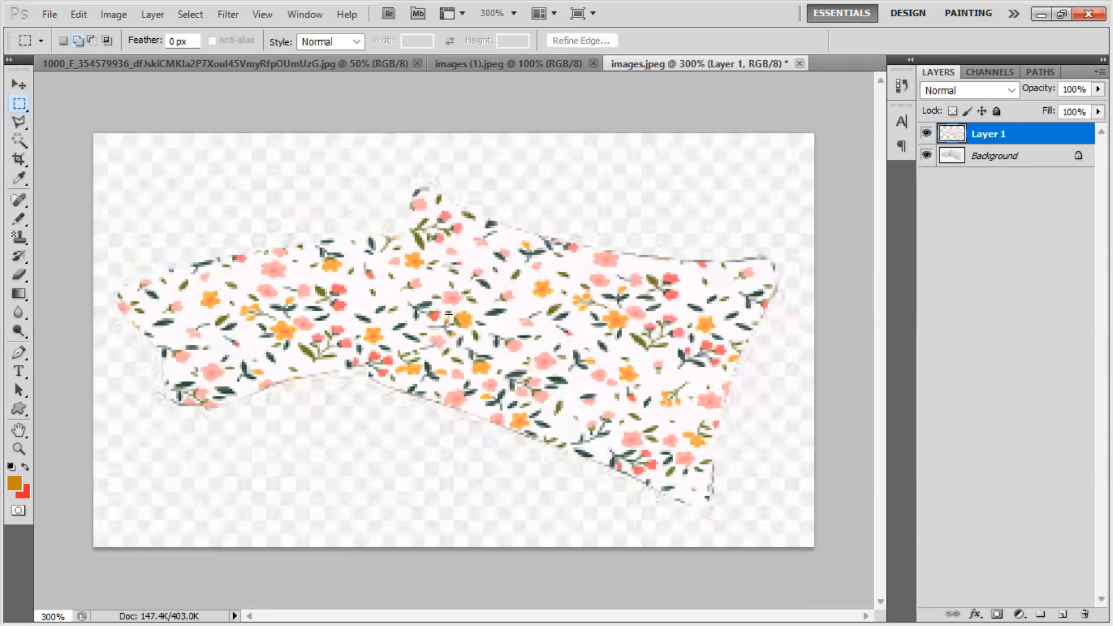
Step: Try the flower pattern layer at about 51% opacity and return it to 100%
click(1095, 91)
click(1057, 103)
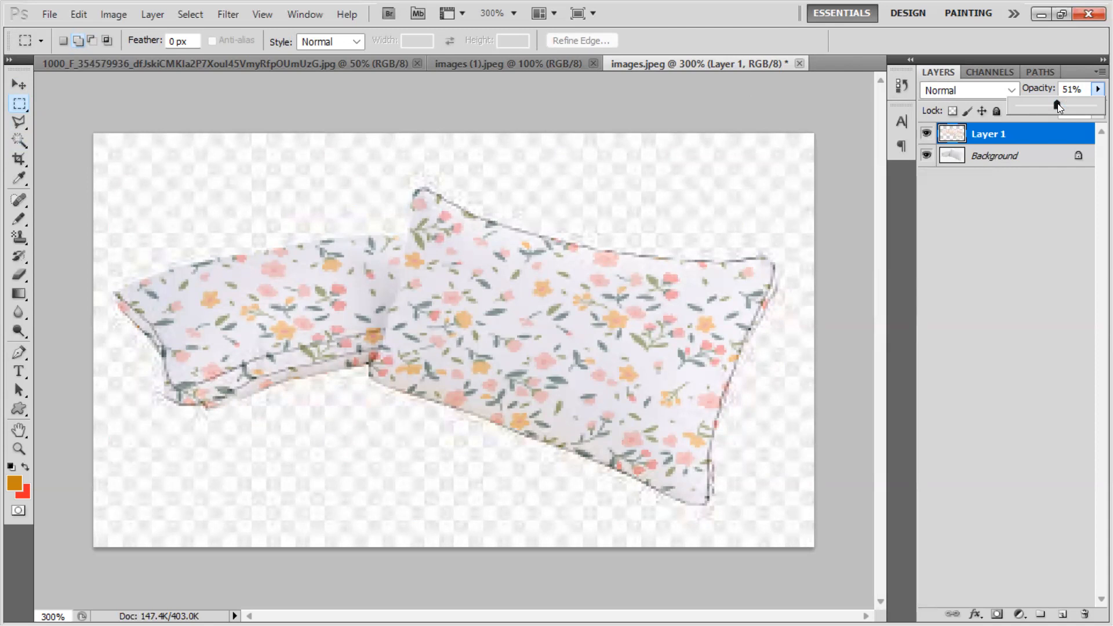
drag(1049, 104, 1097, 105)
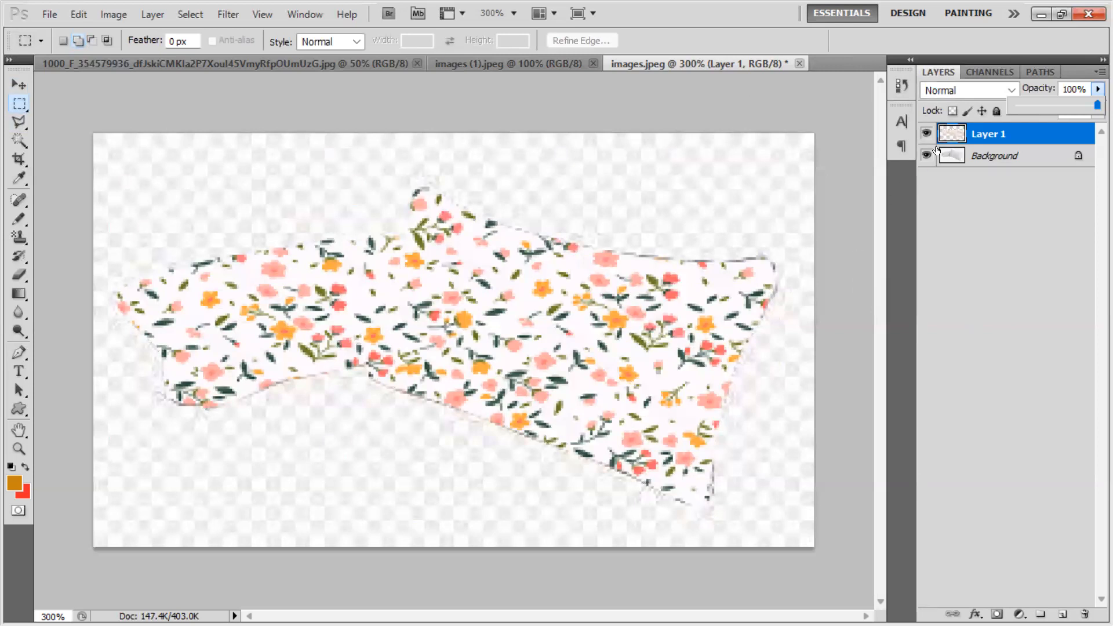
Step: Set the flower pattern layer's blend mode to Multiply
click(1015, 89)
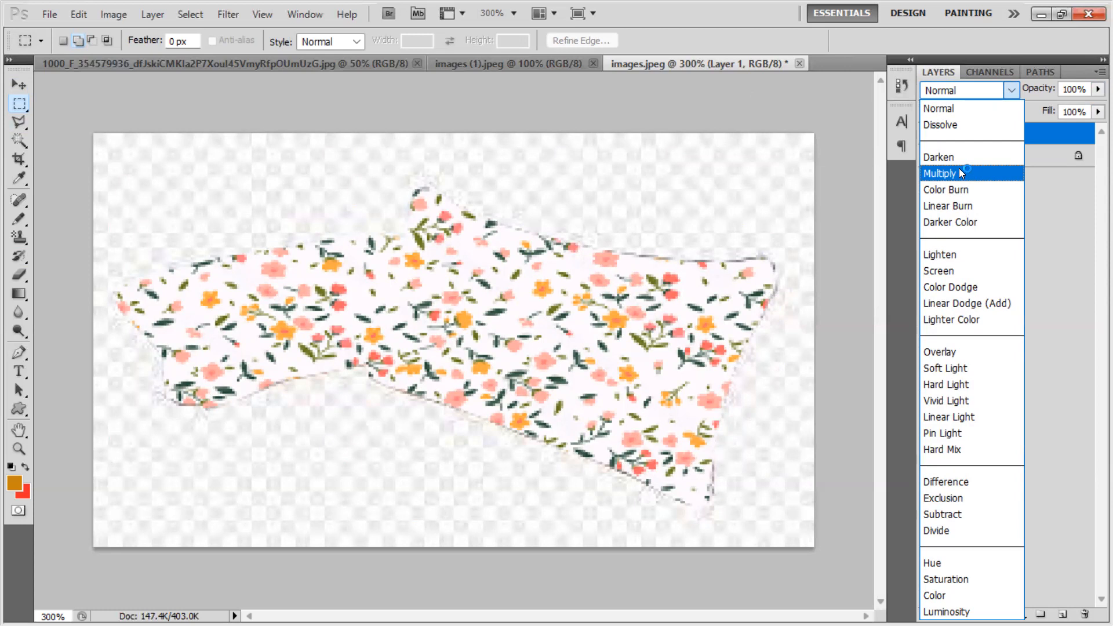
click(958, 173)
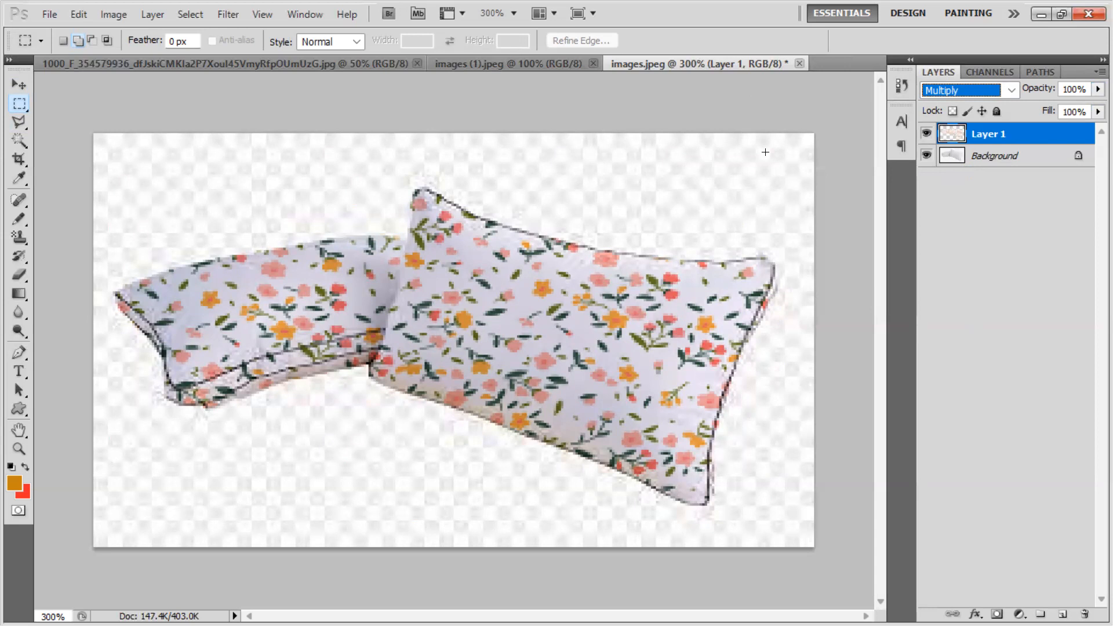
Step: Switch from Photoshop to Chrome and search Google for images of "mobile back cover"
click(357, 65)
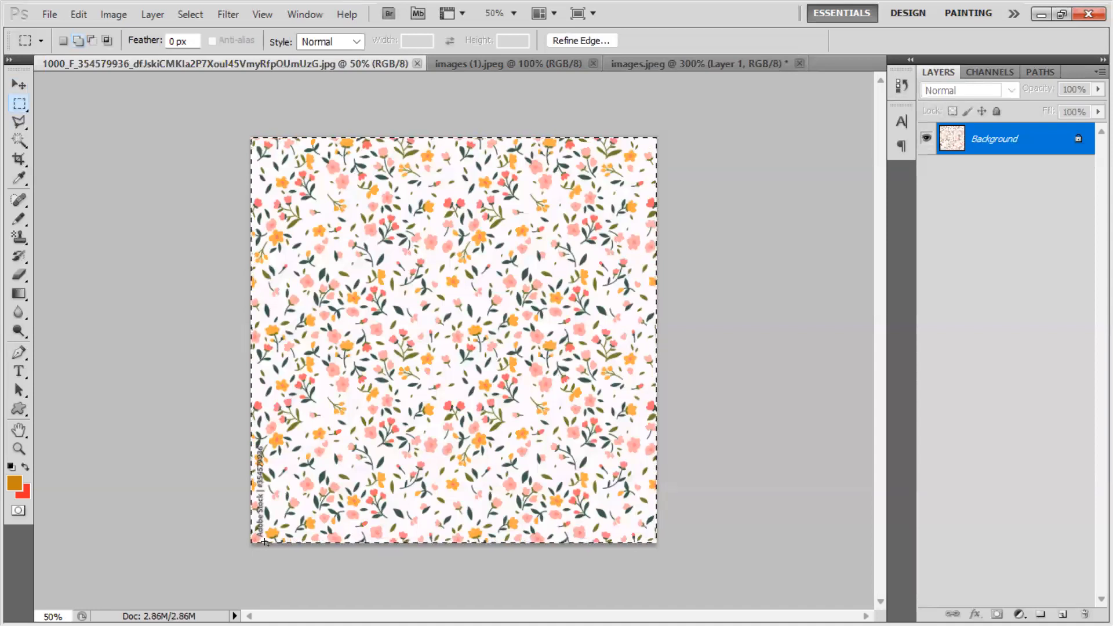
click(1042, 16)
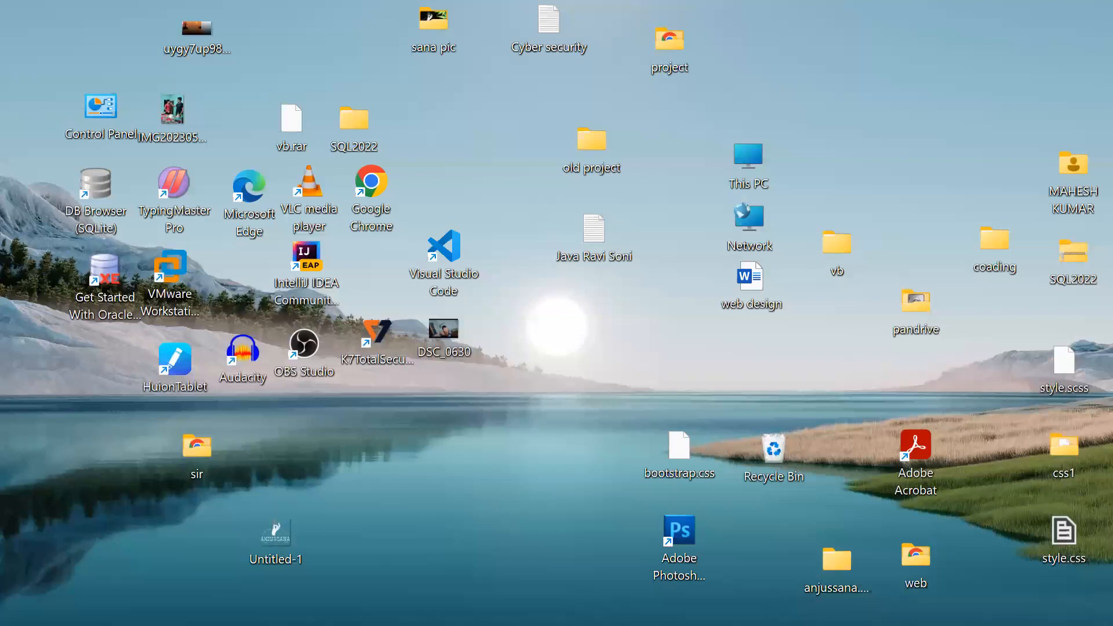
click(548, 601)
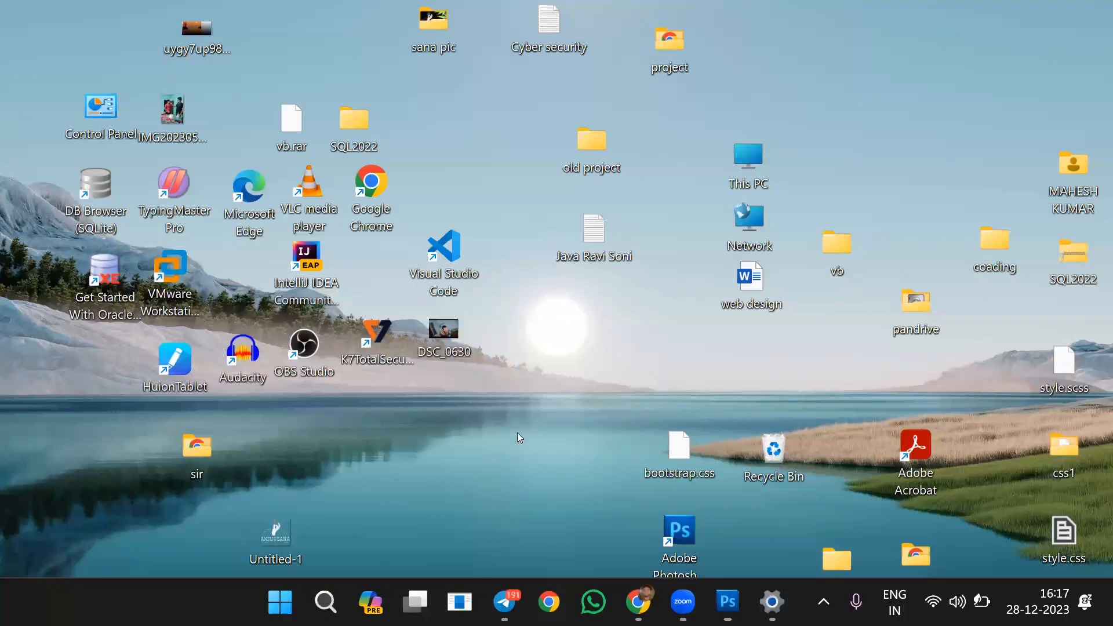
click(366, 94)
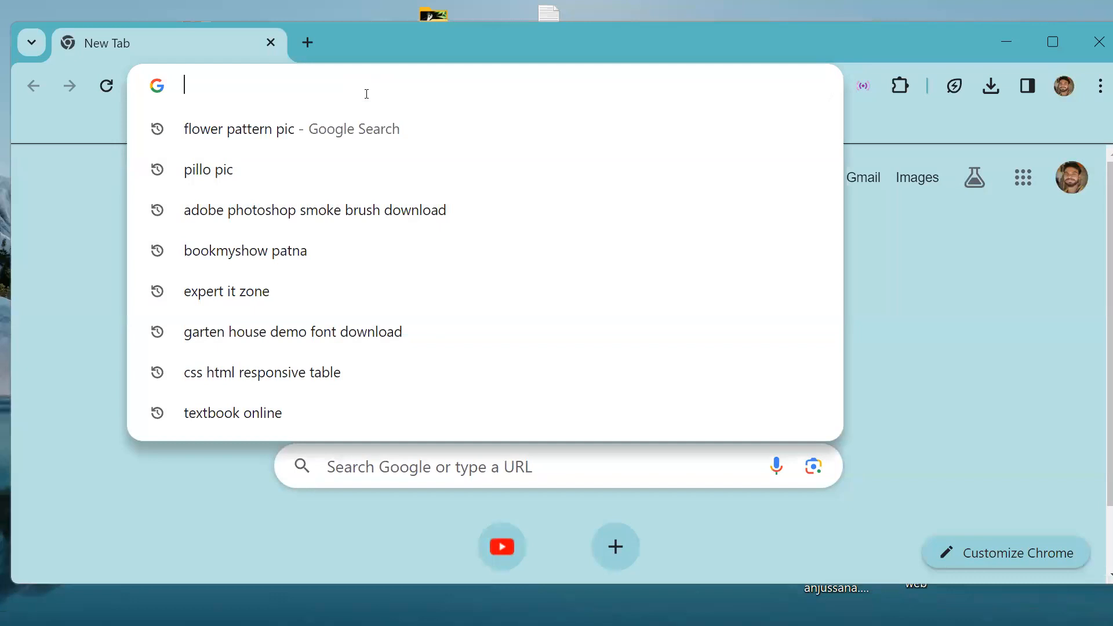
text(mo)
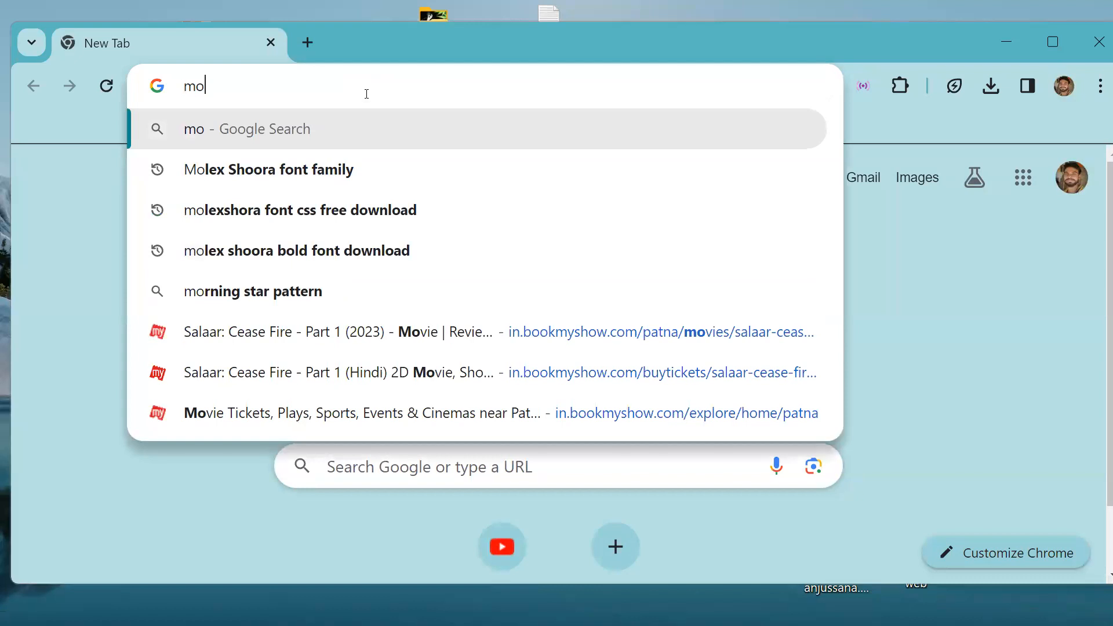
text(bo)
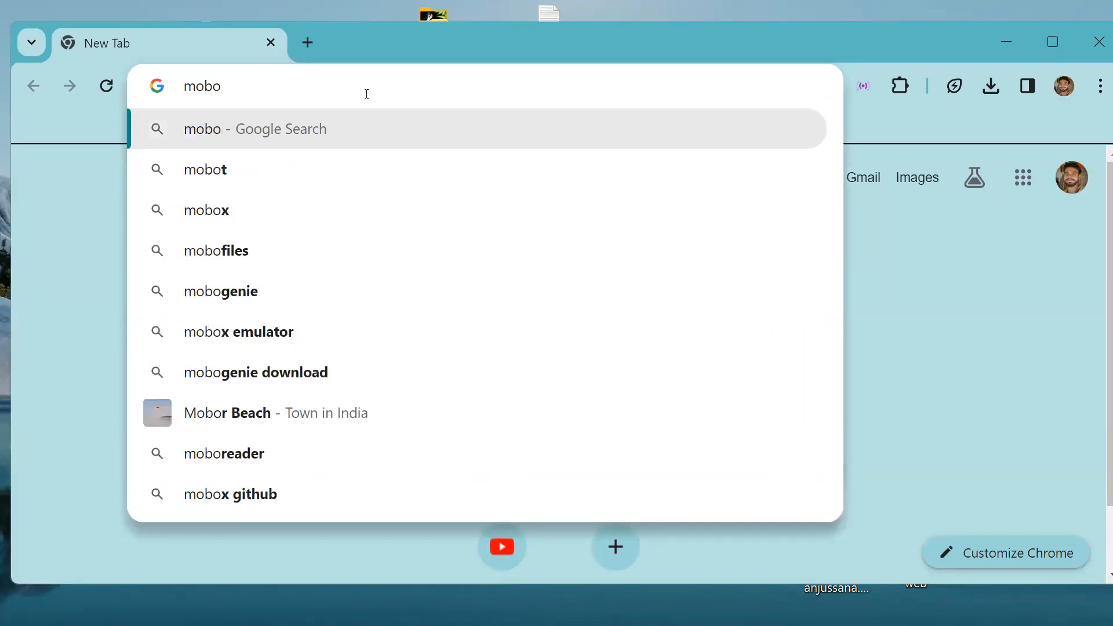
key(BackSpace)
text(i)
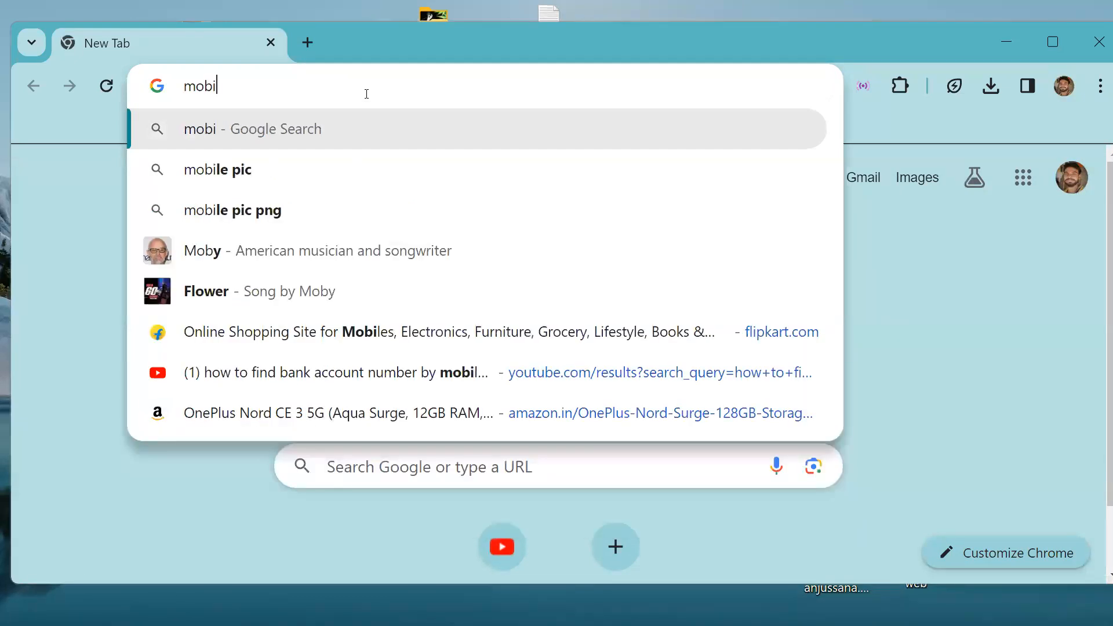
text(le back)
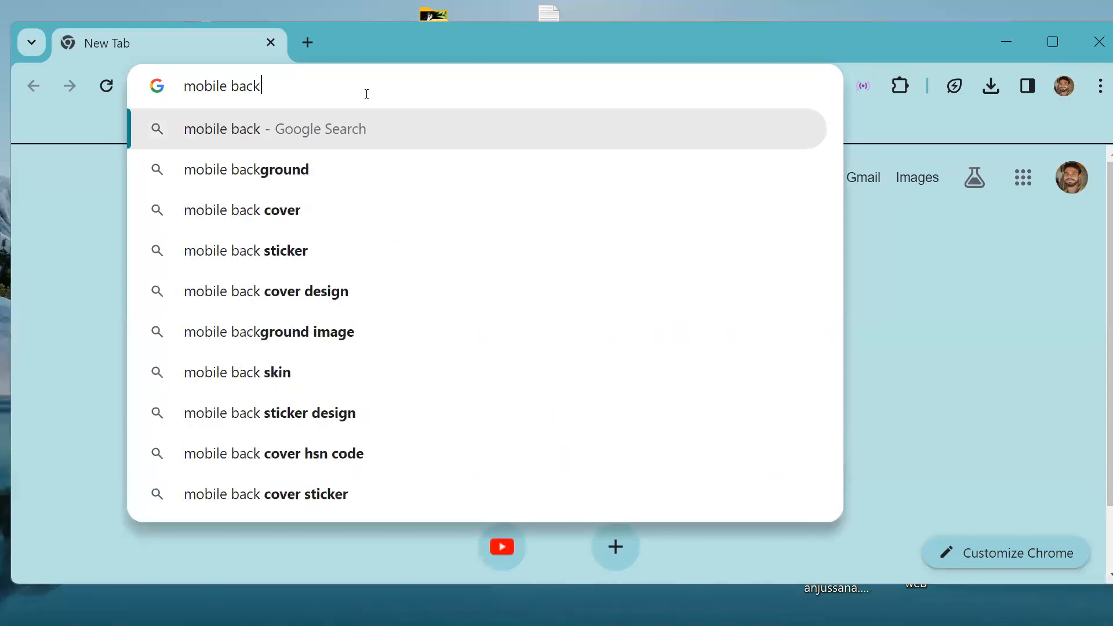
key(Down)
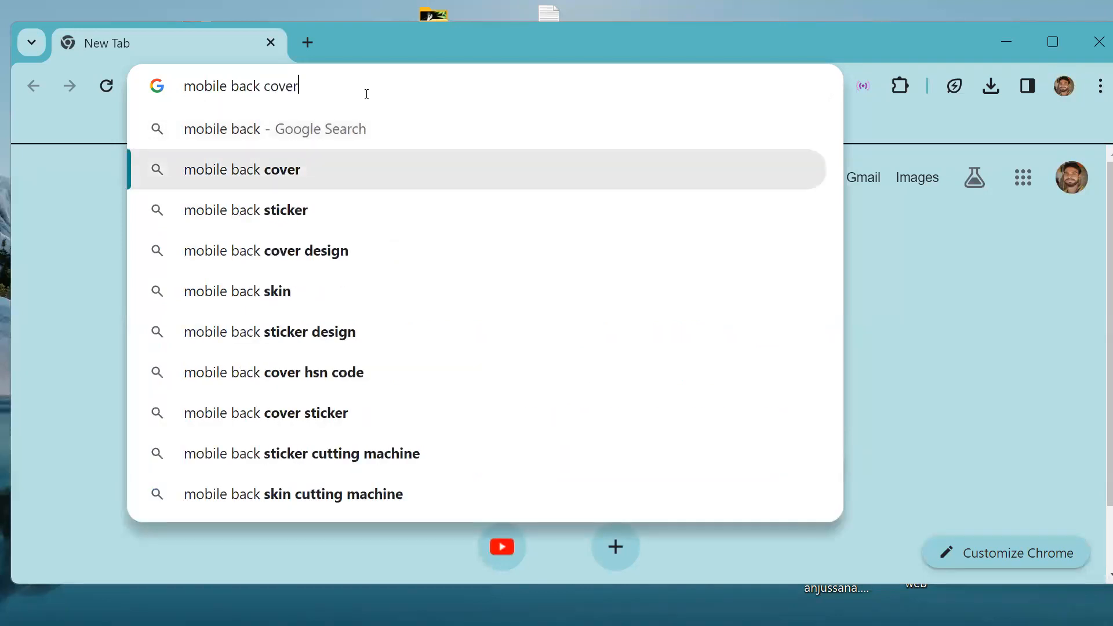
key(Return)
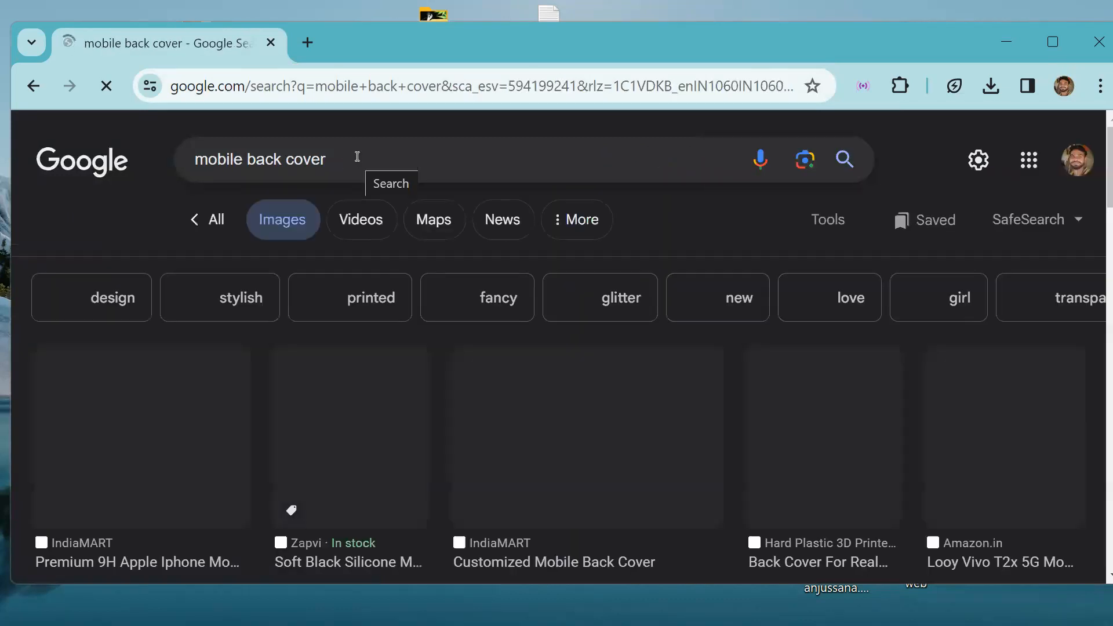
Step: Look over the cover images and refine the image search to "mobile back cover hd pic"
scroll(361, 157, down, 1)
scroll(355, 149, down, 5)
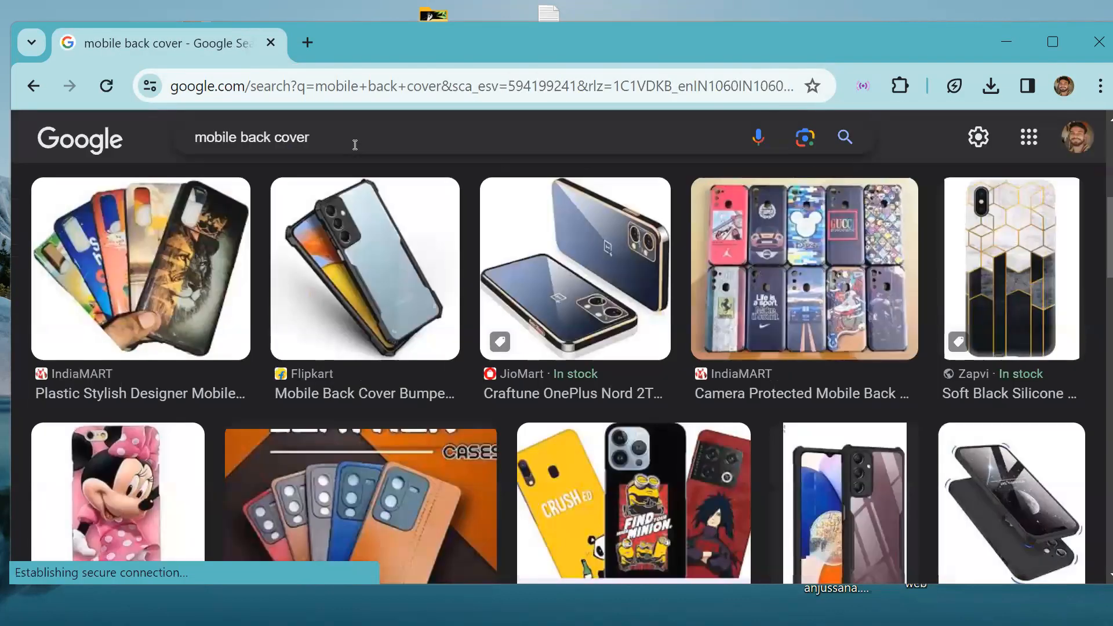
click(355, 144)
text(hd )
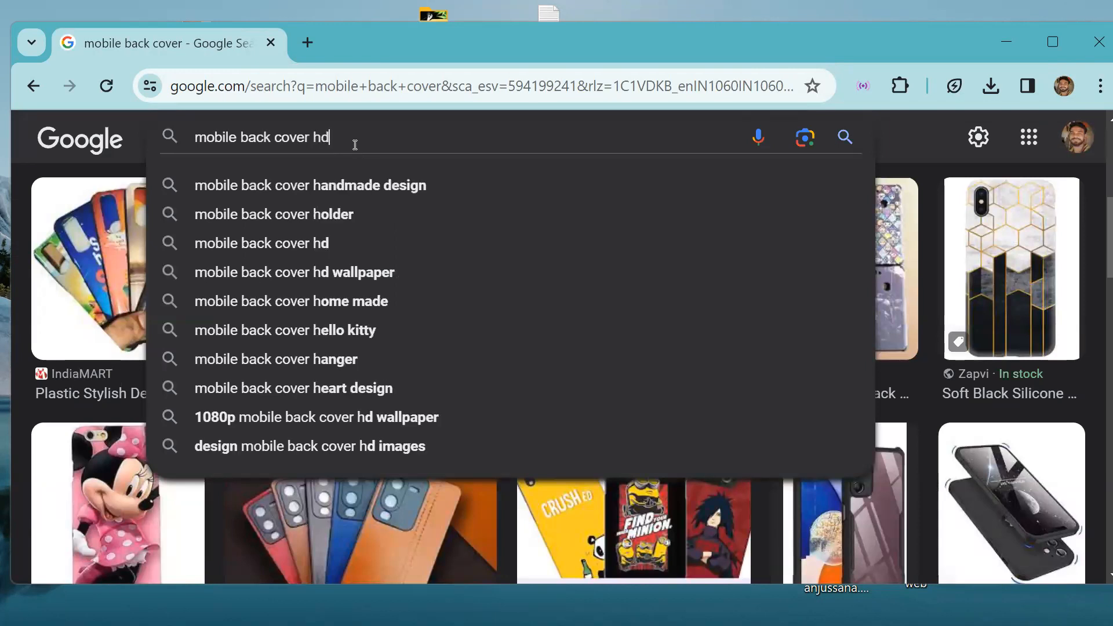
text(pic)
key(Return)
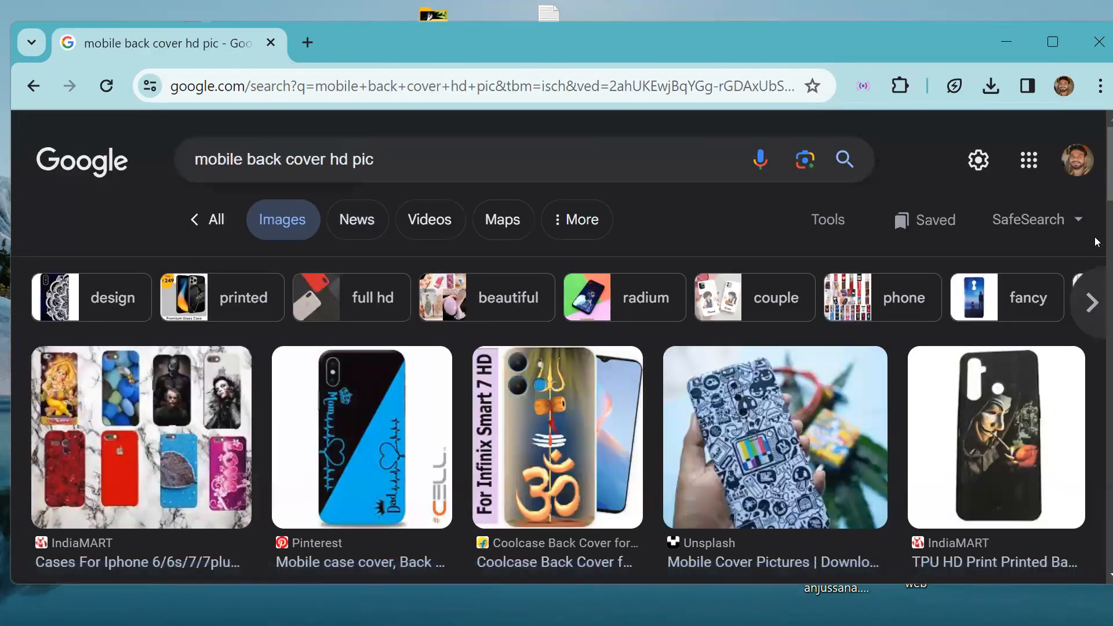
Step: Browse the HD cover pictures and extend the image search to "mobile back cover hd pic plan"
scroll(1096, 194, down, 1)
scroll(1097, 216, down, 10)
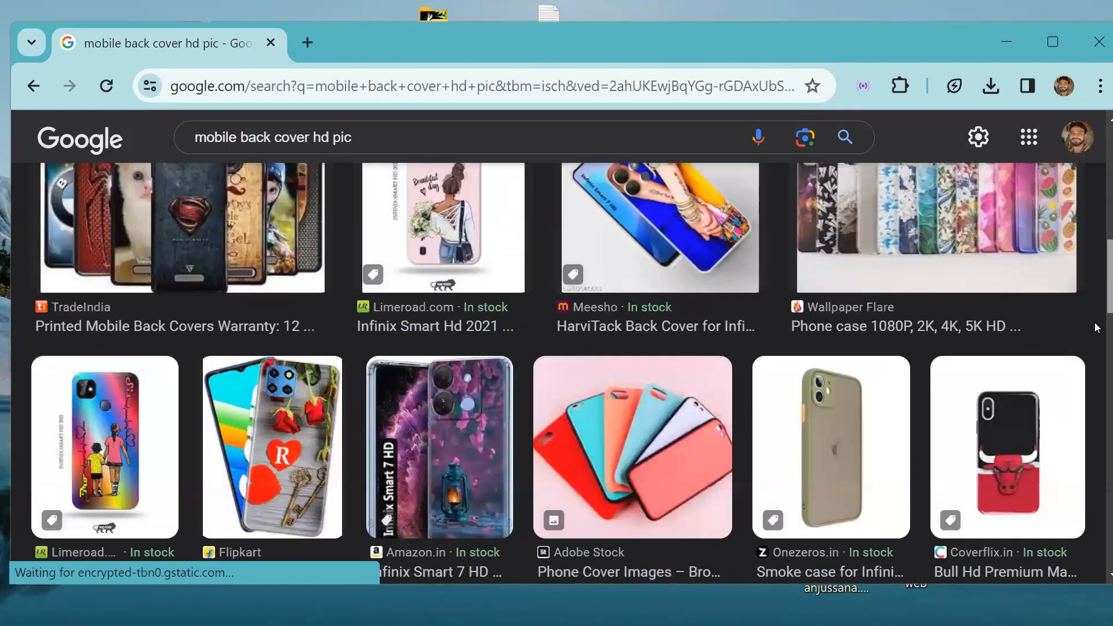
scroll(1096, 325, down, 5)
drag(1097, 124, 1095, 119)
click(393, 161)
text(plan)
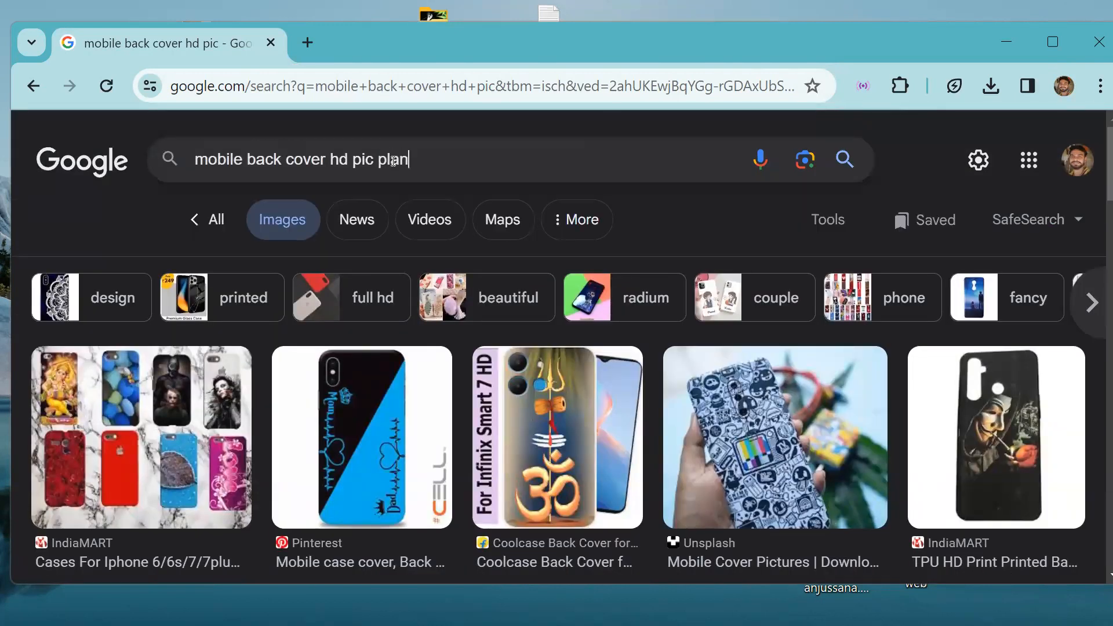
key(Return)
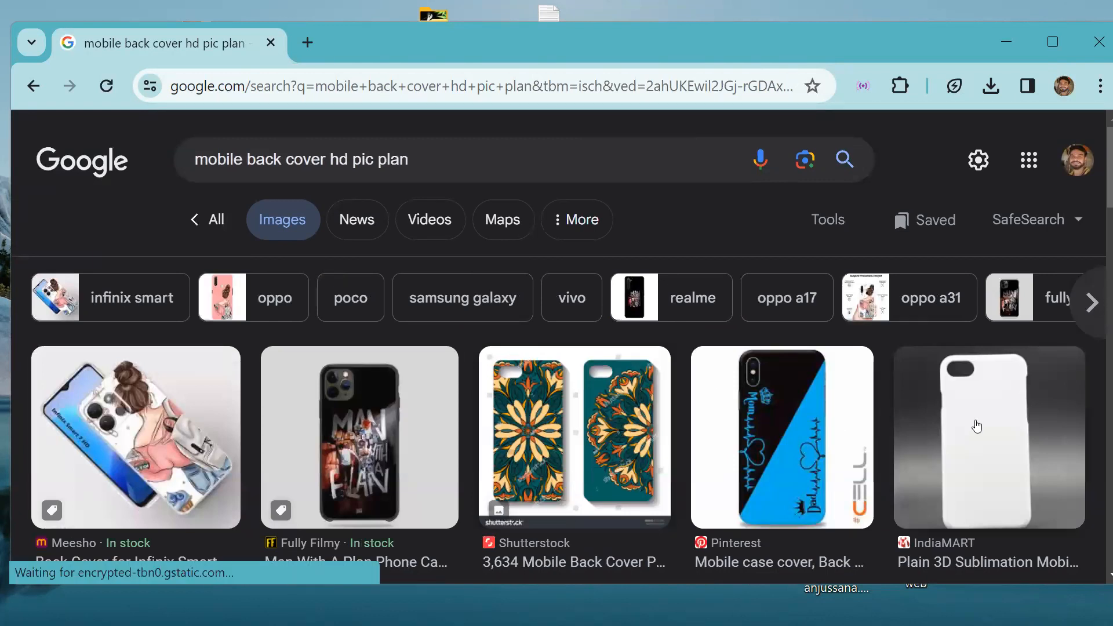
Step: Open the plain white IndiaMART cover and the Freepik cover with three camera lenses in separate new tabs
right_click(977, 426)
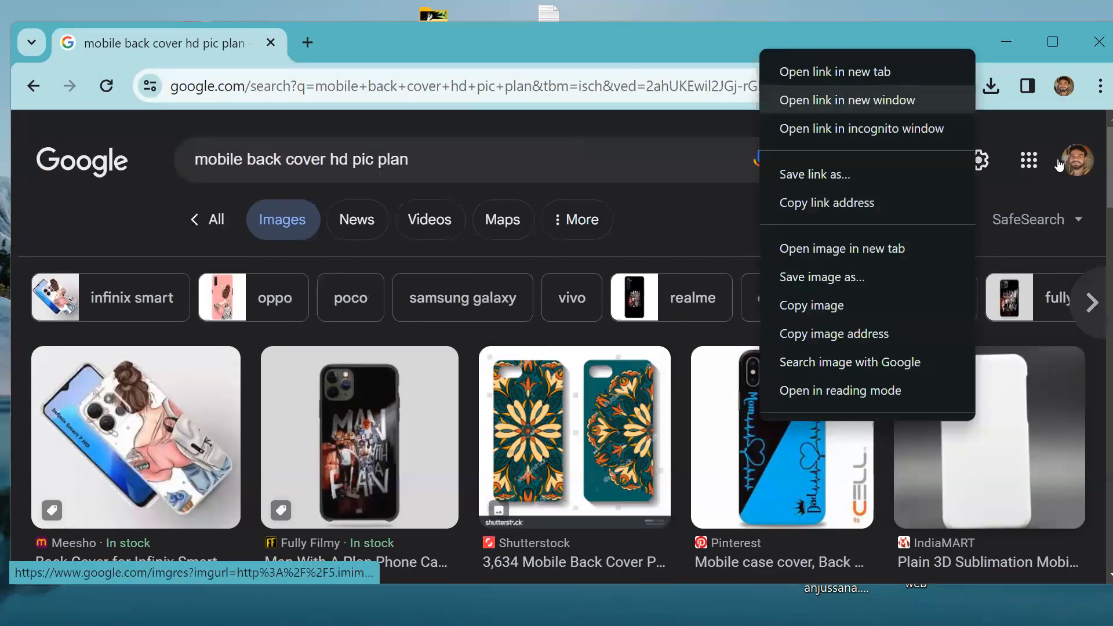
click(872, 73)
scroll(1095, 234, down, 5)
scroll(1095, 234, down, 13)
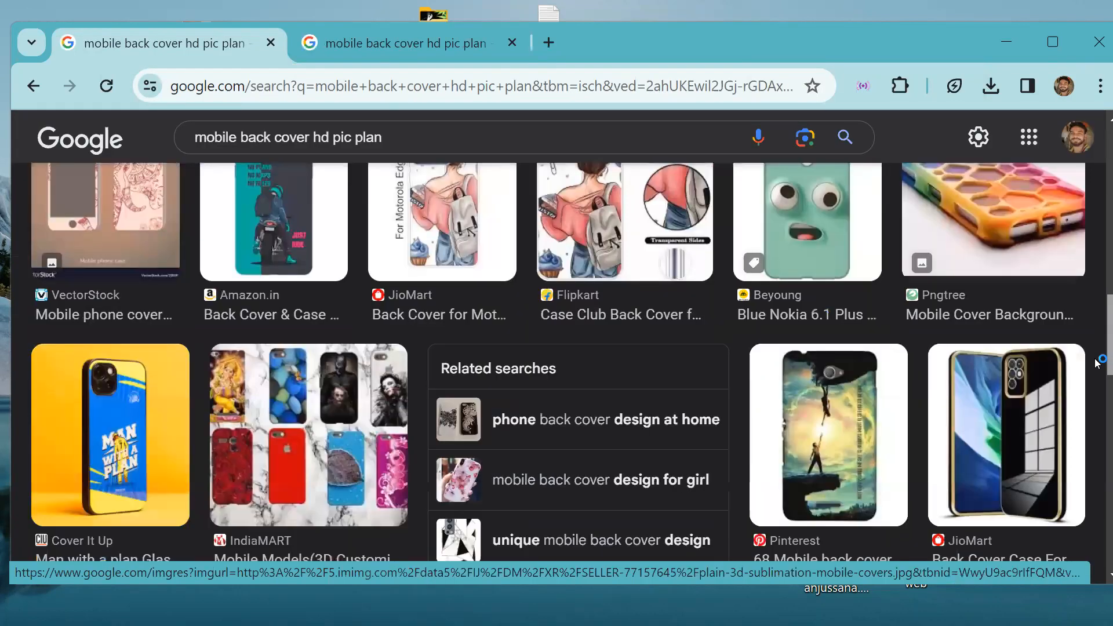
scroll(1096, 366, down, 7)
scroll(1094, 389, down, 2)
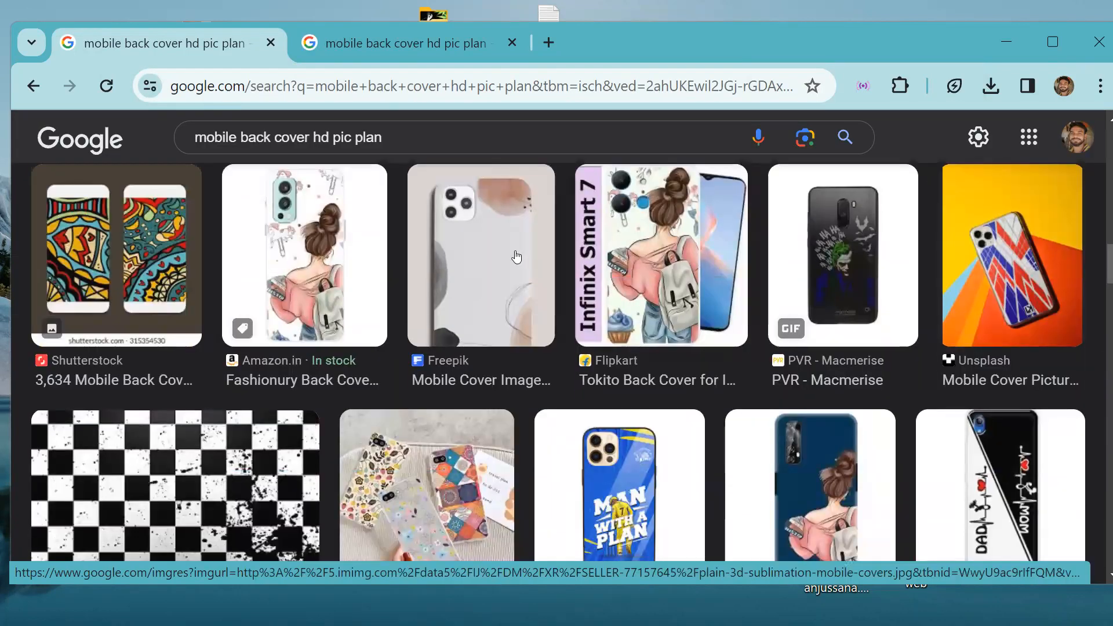
right_click(494, 234)
click(560, 255)
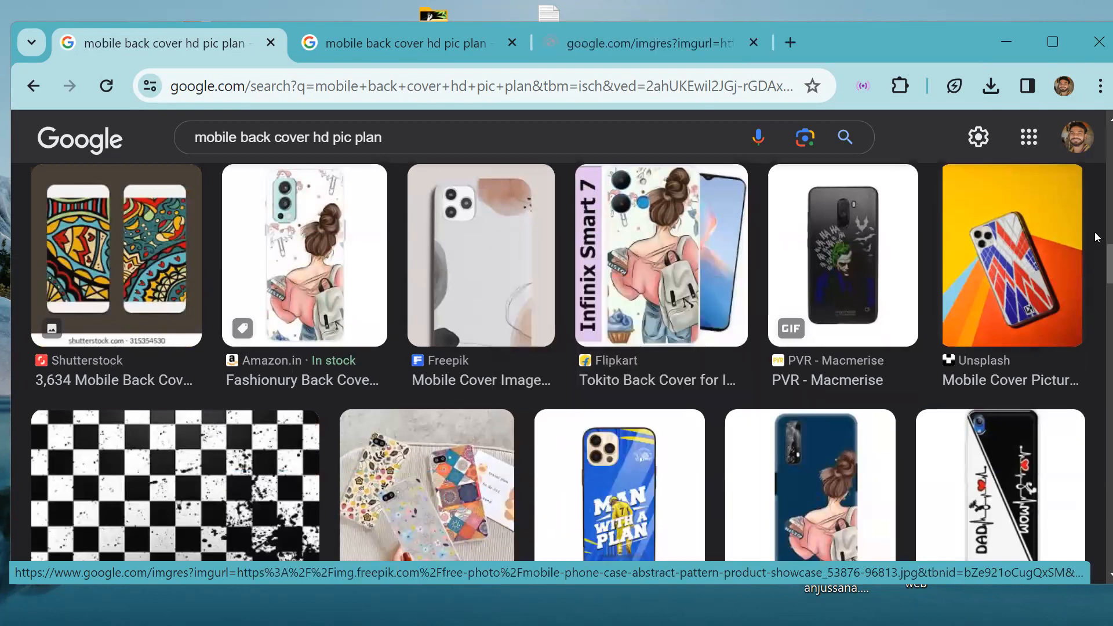
scroll(1094, 224, down, 7)
scroll(802, 132, up, 2)
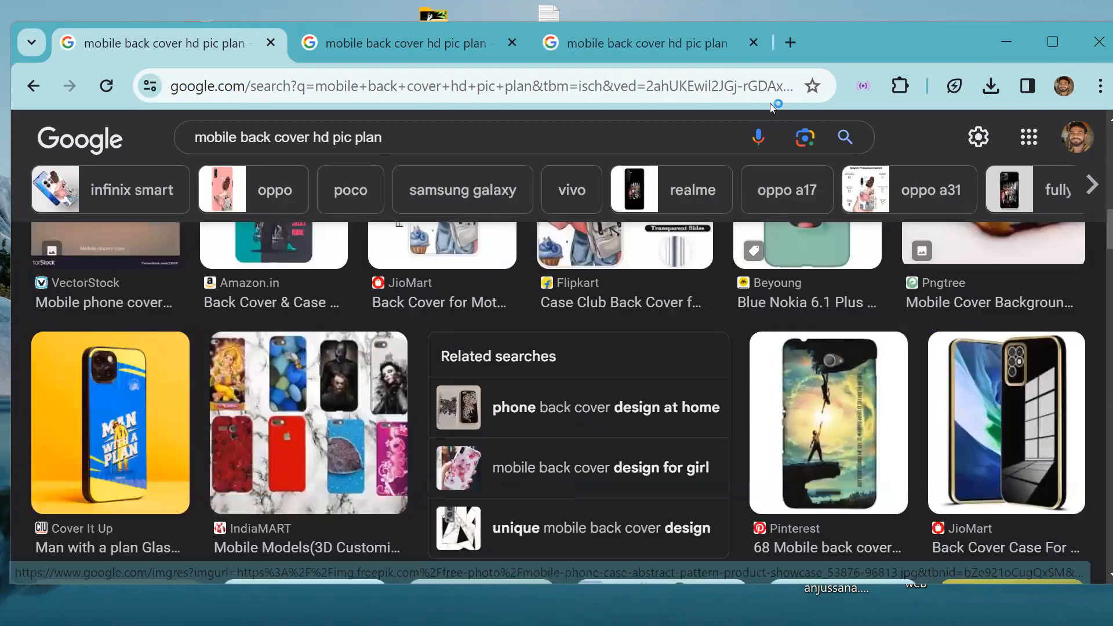
Step: Save the plain white IndiaMART cover image as images (2) in Downloads and close its tab
click(418, 44)
right_click(601, 299)
scroll(673, 541, down, 3)
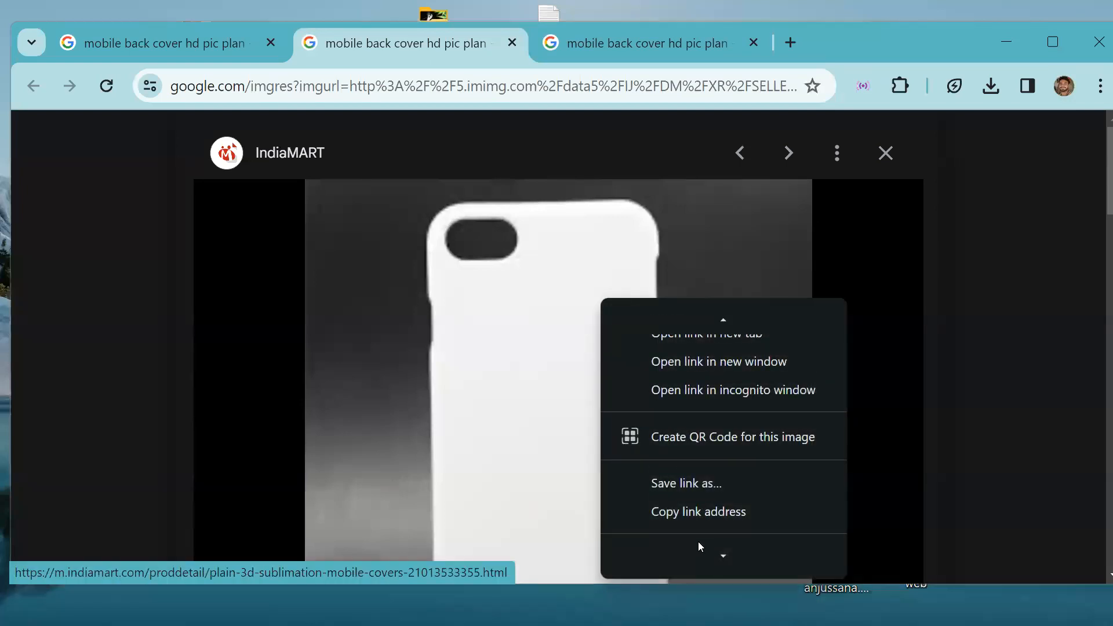
click(699, 400)
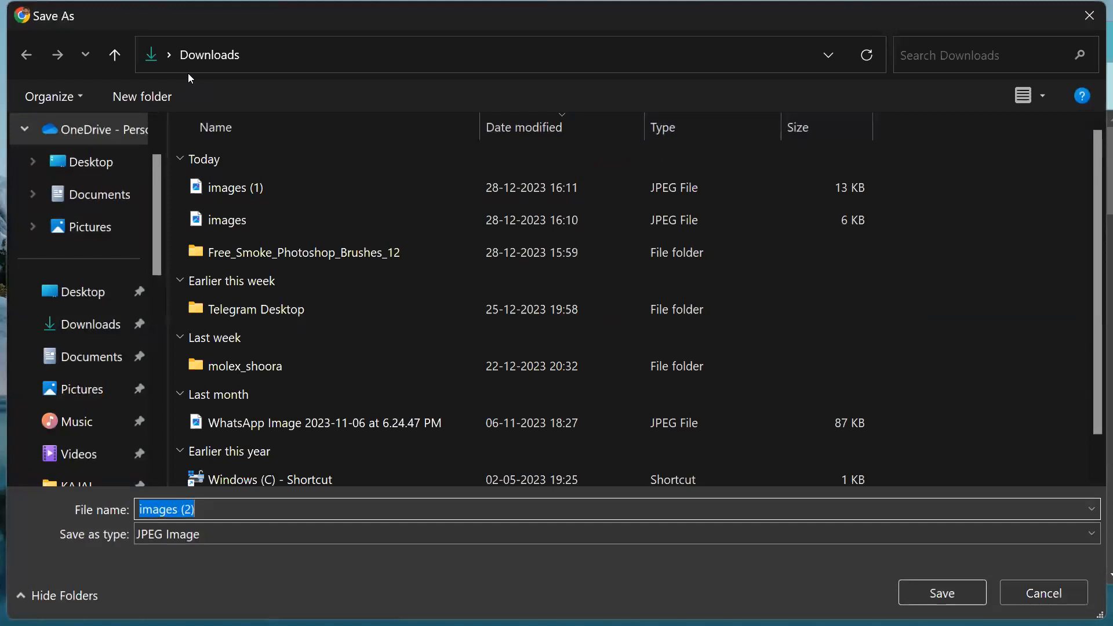
click(939, 593)
click(512, 43)
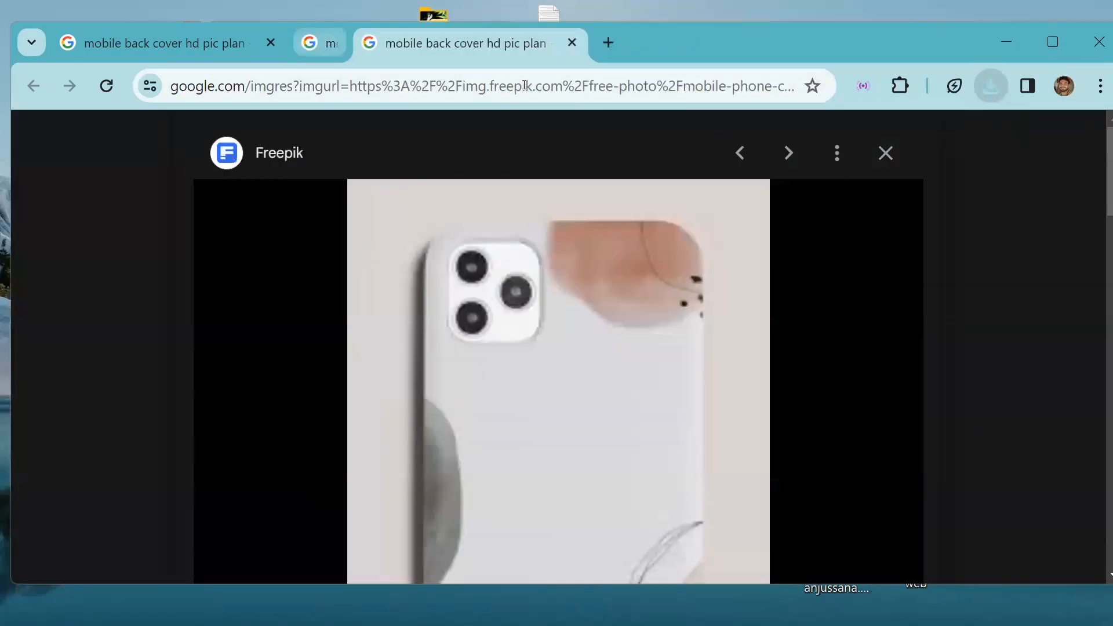
Step: Save the Freepik phone cover image as images (3) in Downloads and close its tab
right_click(586, 325)
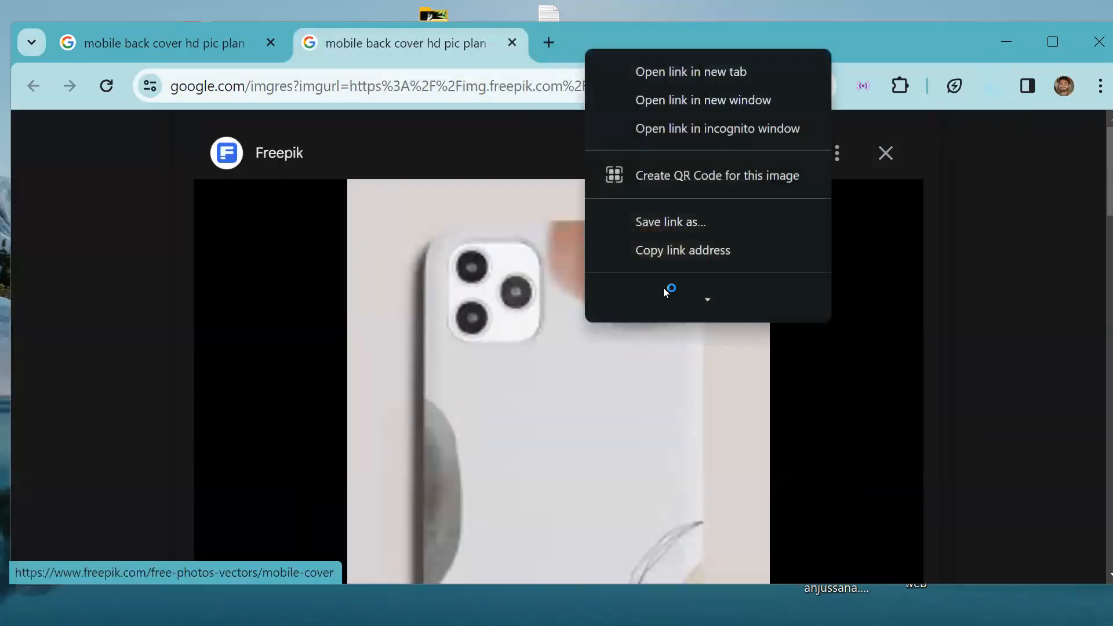
mouse_move(702, 300)
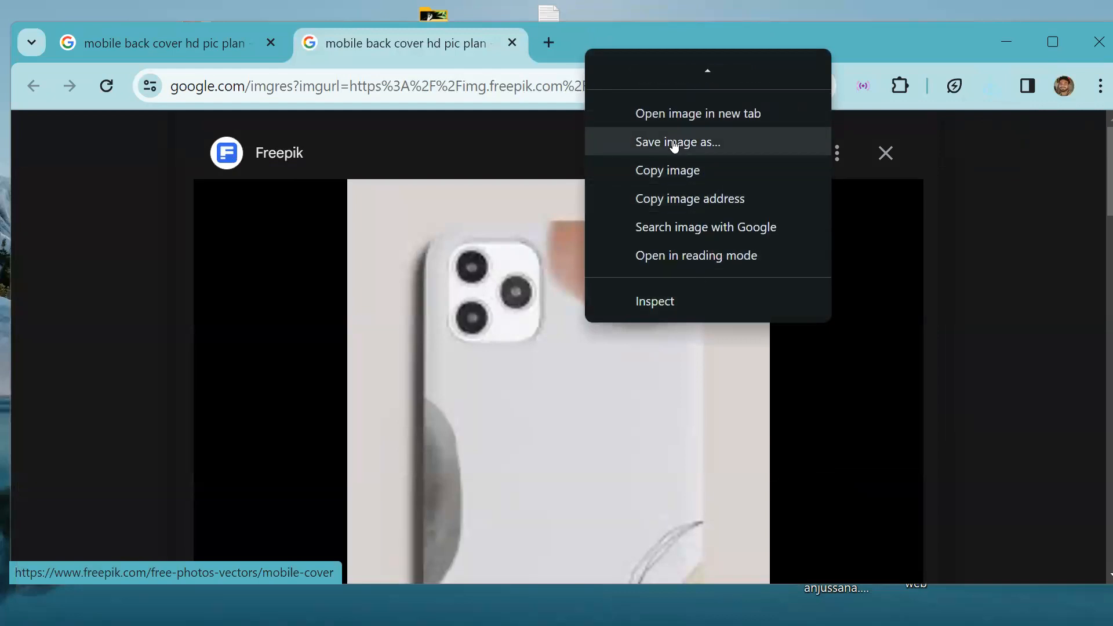
click(674, 145)
click(978, 592)
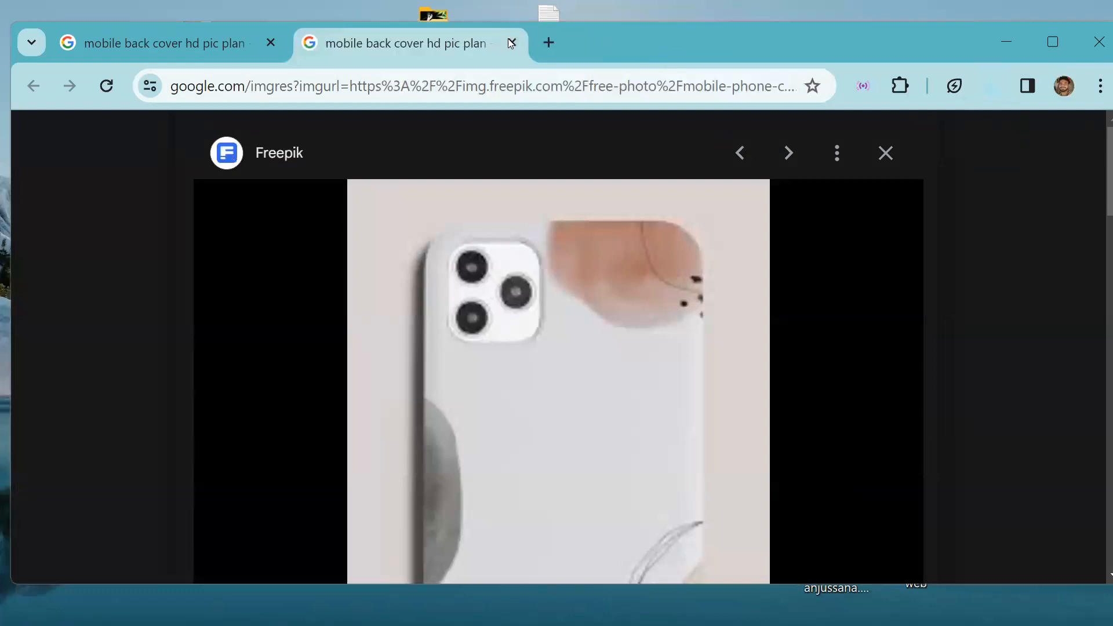
click(510, 43)
Step: Search Google in a new tab for "katrina pic" and refine the search to "katrina pic full"
key(ctrl+t)
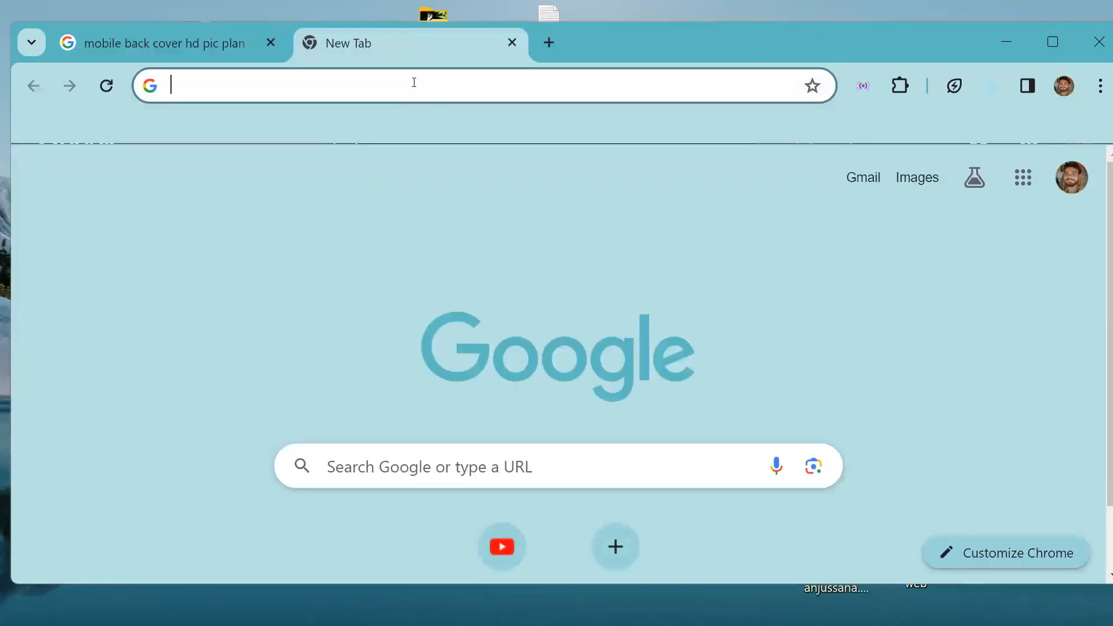
text(katrina )
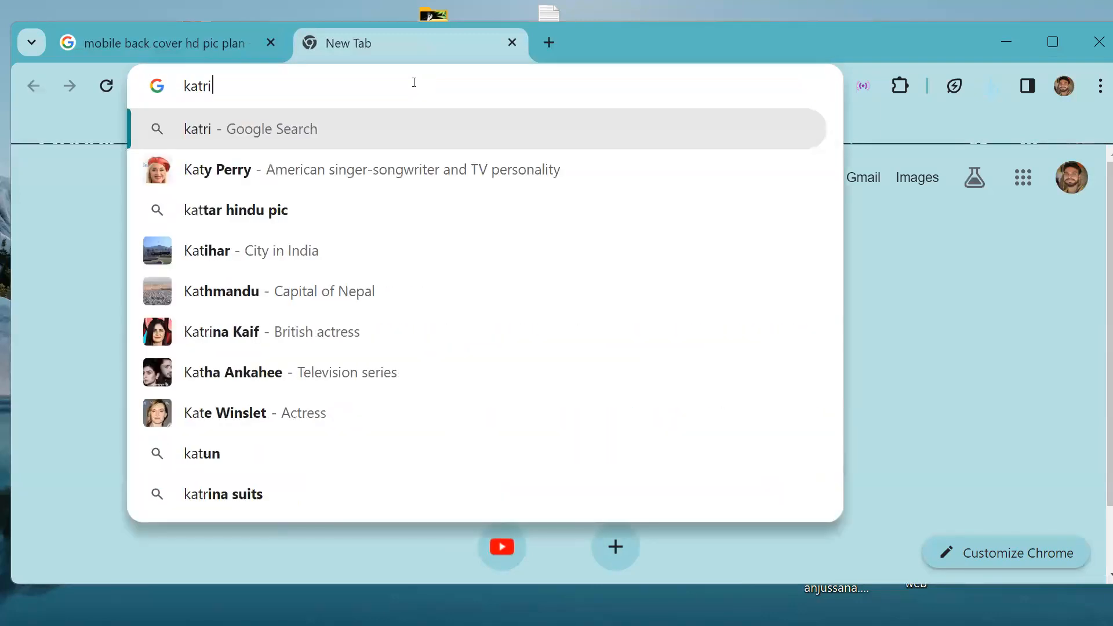
text(pic)
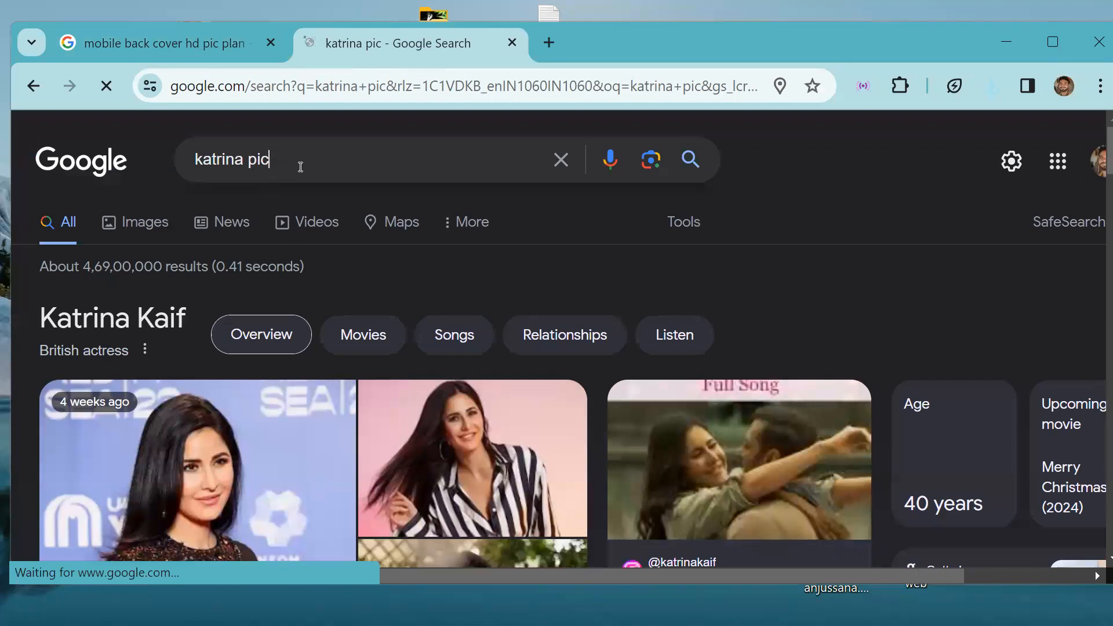
text(fu)
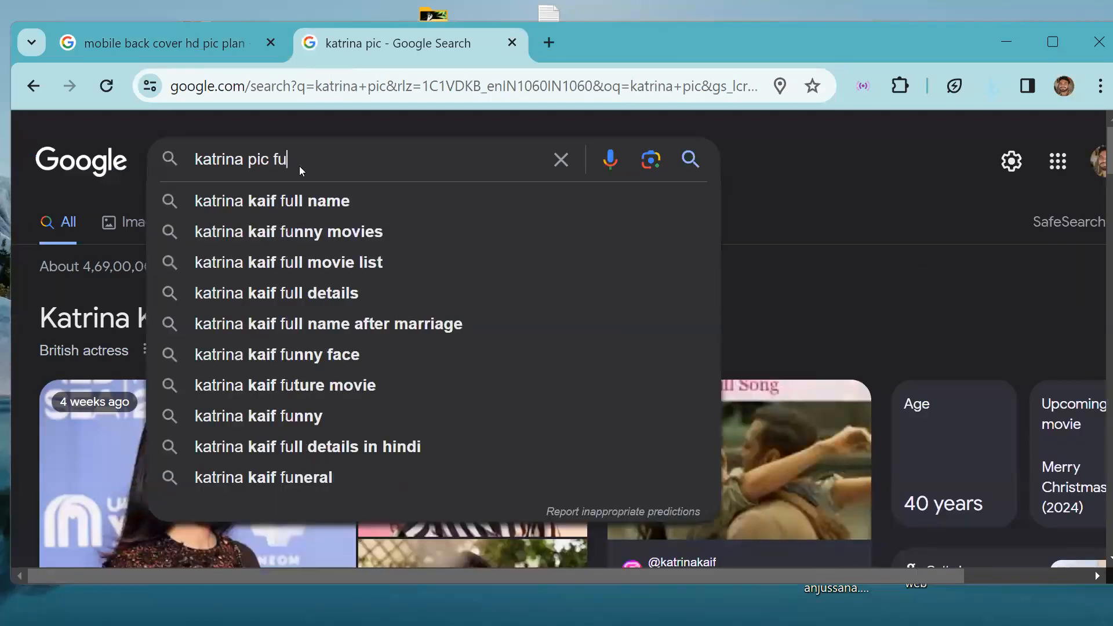
text(ll)
key(Return)
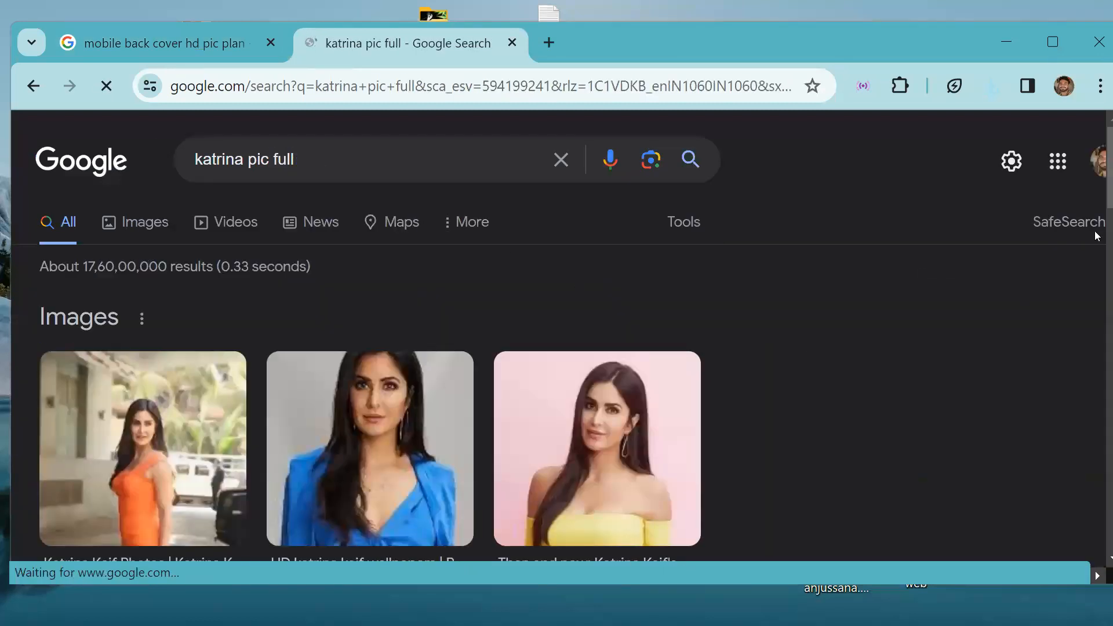
Step: Show the image results for "katrina pic full" and open the Filmibeat orange-dress picture in a new tab
scroll(1097, 238, down, 5)
scroll(1096, 266, down, 2)
scroll(642, 165, up, 6)
click(147, 130)
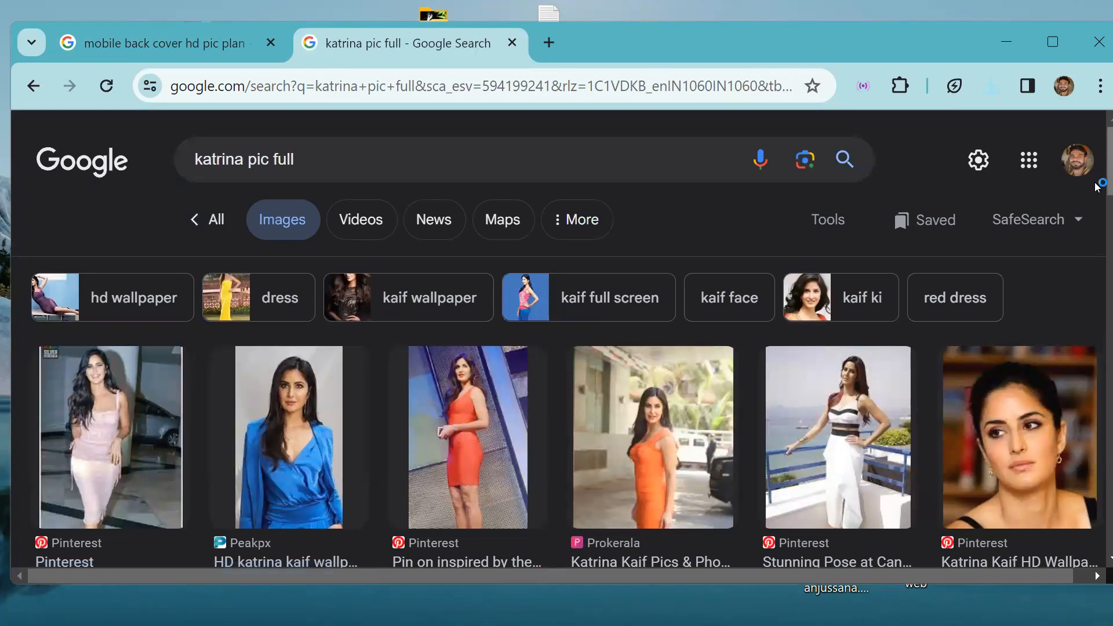
scroll(1096, 209, down, 3)
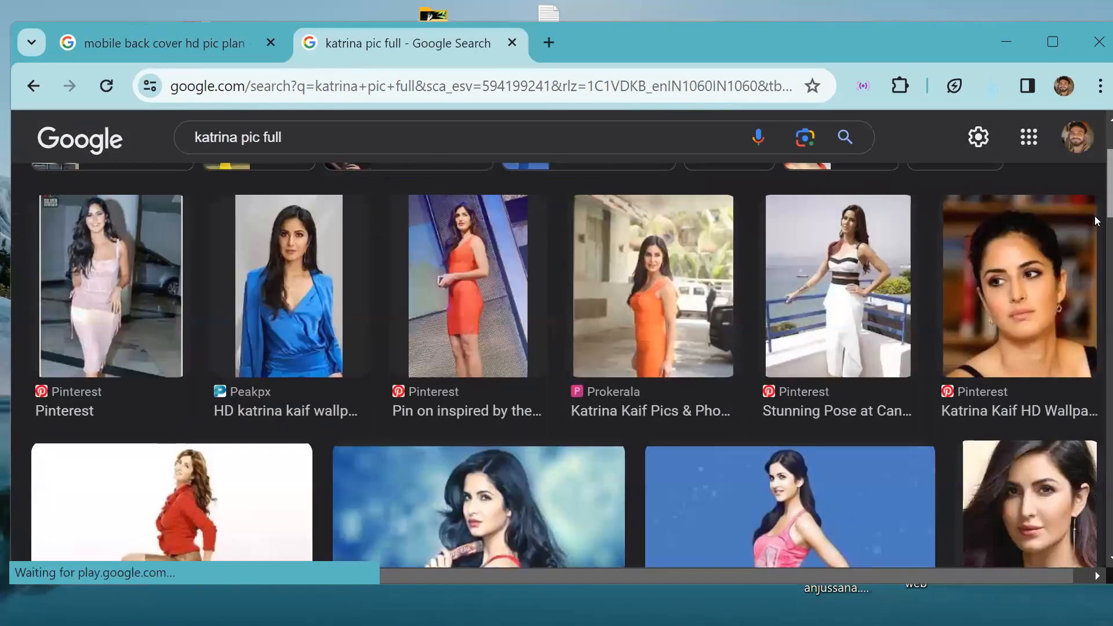
scroll(1096, 218, down, 3)
scroll(1096, 237, down, 3)
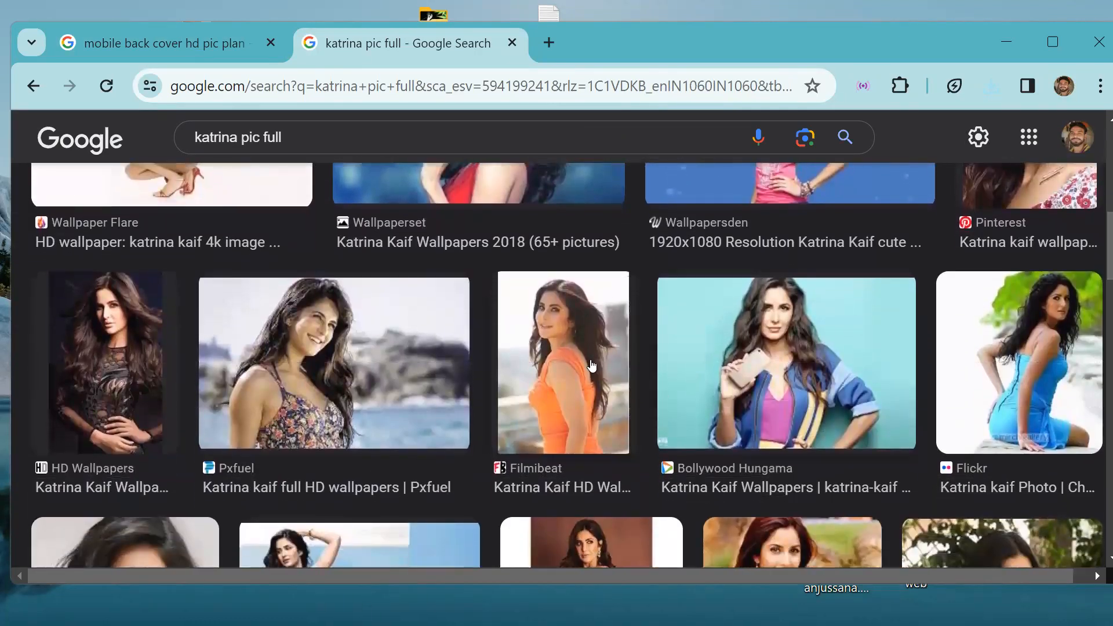
right_click(558, 321)
click(579, 343)
Step: Open the Vogue India picture with the yellow dress and pink background in a new tab and browse further results
scroll(1096, 266, down, 5)
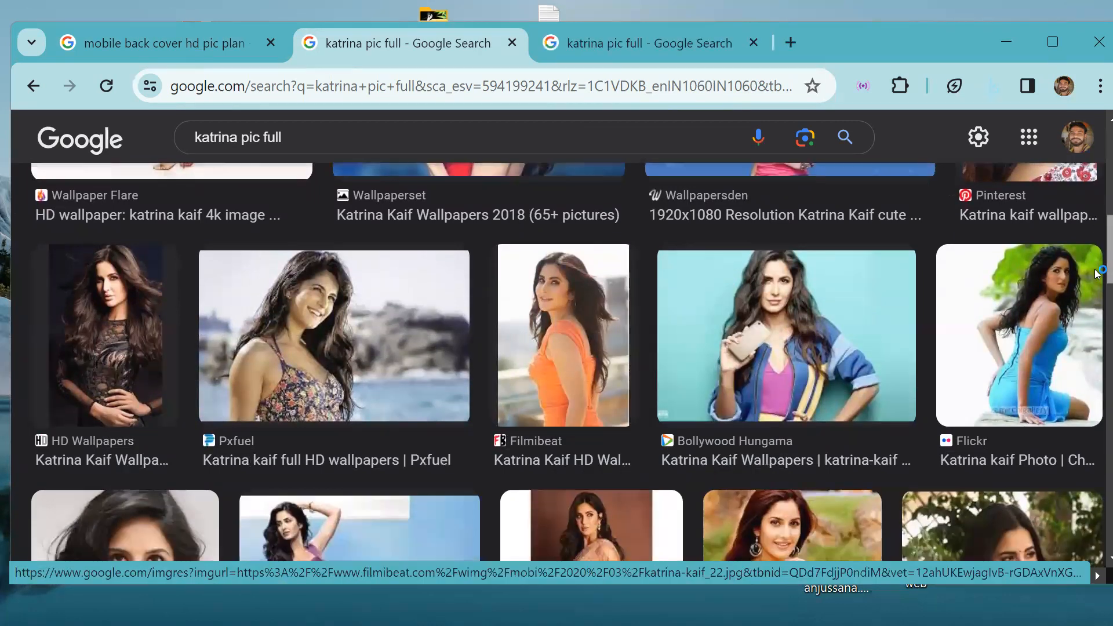
scroll(1096, 295, down, 4)
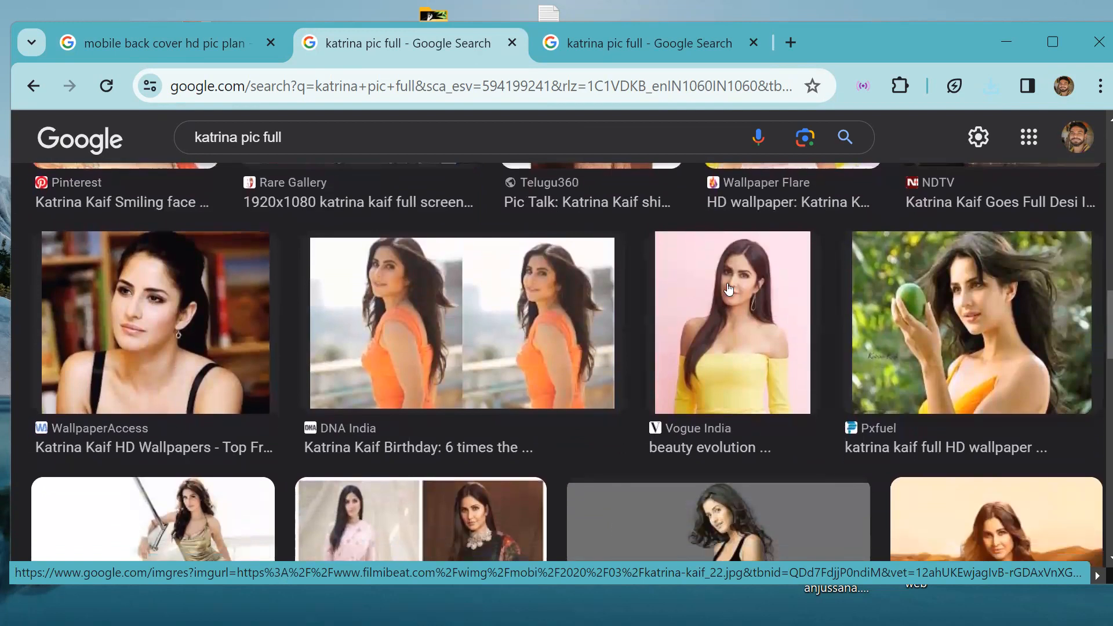
right_click(745, 290)
click(770, 304)
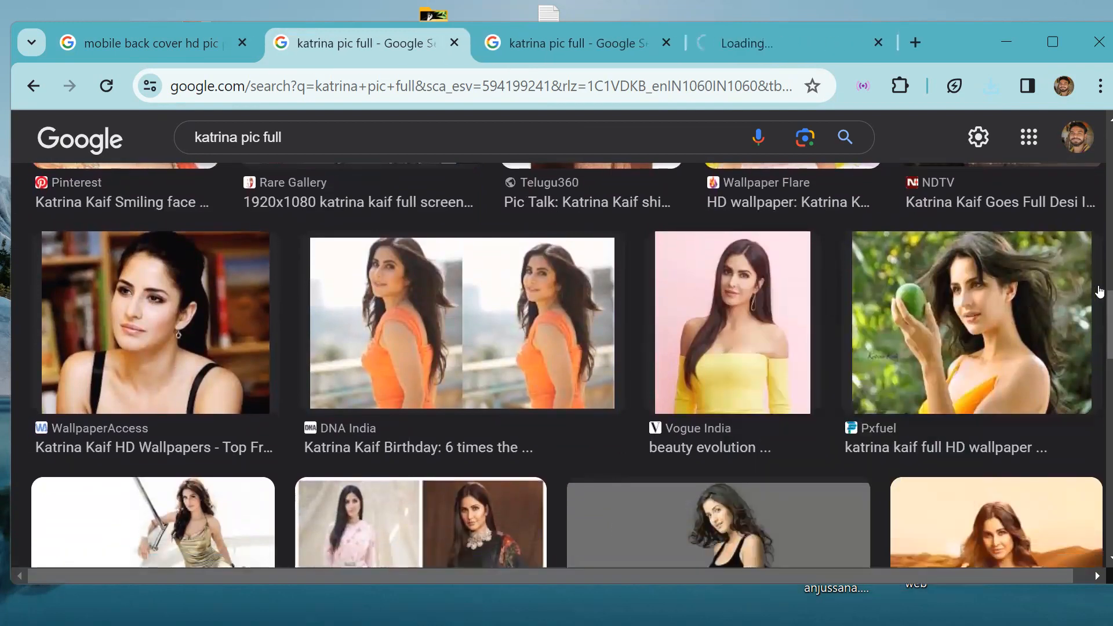
scroll(1097, 336, down, 4)
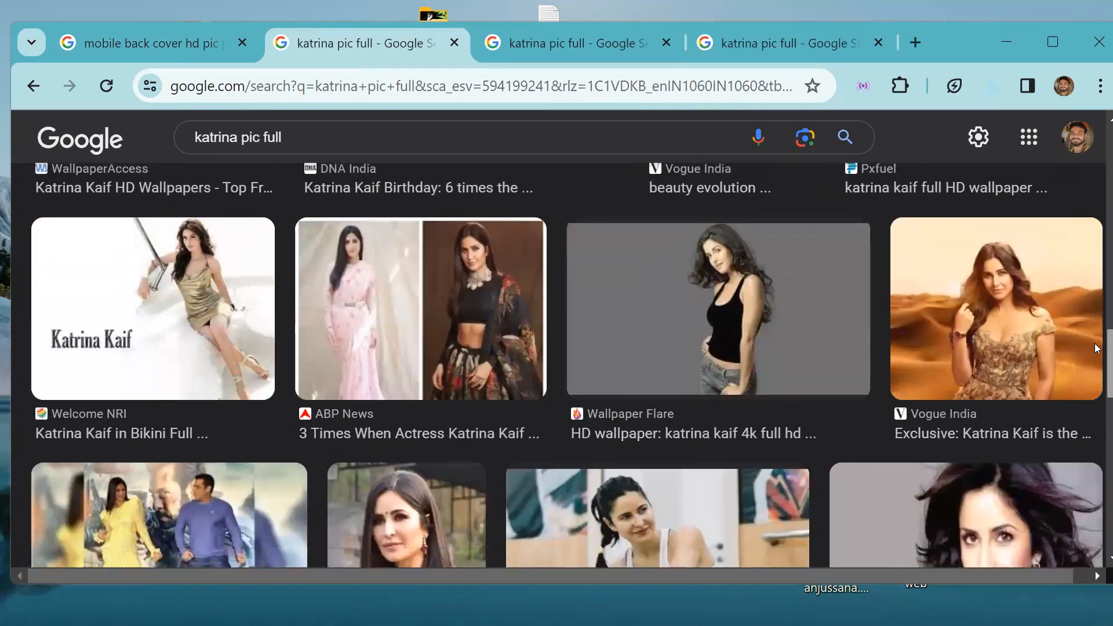
scroll(1097, 347, down, 4)
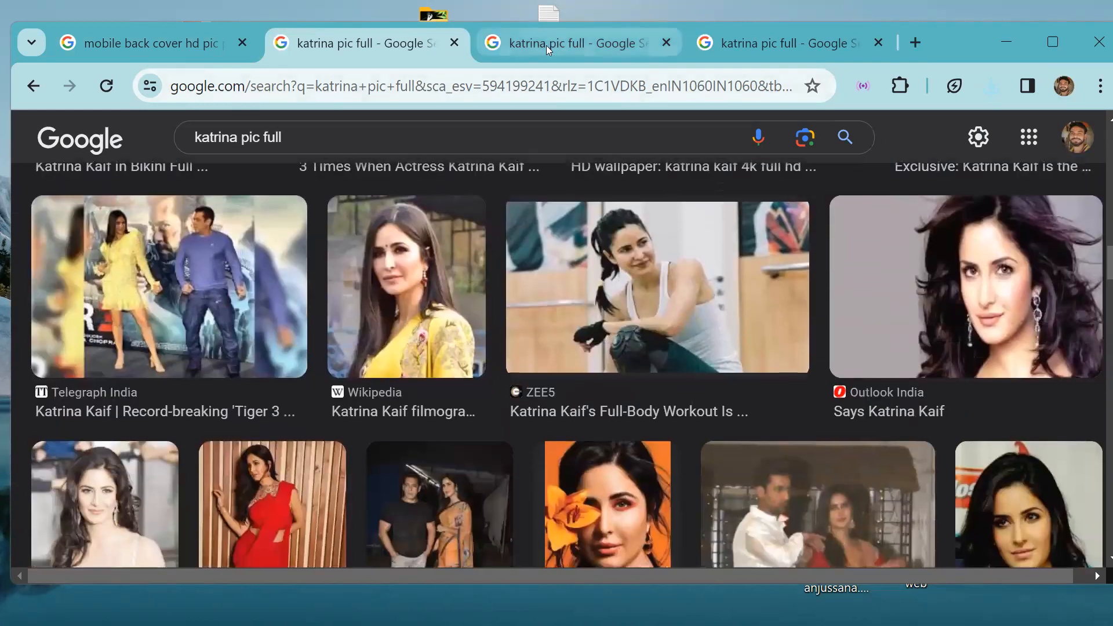
Step: Compare the two opened pictures, save the Vogue India one as images (4) in Downloads, and close both picture tabs
click(547, 46)
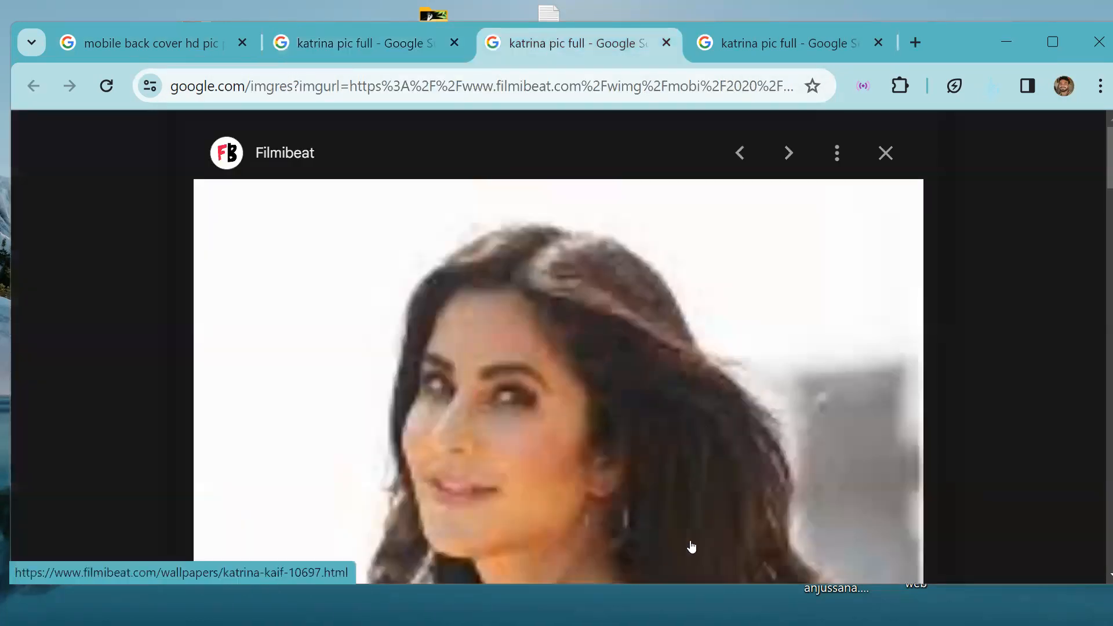
click(756, 39)
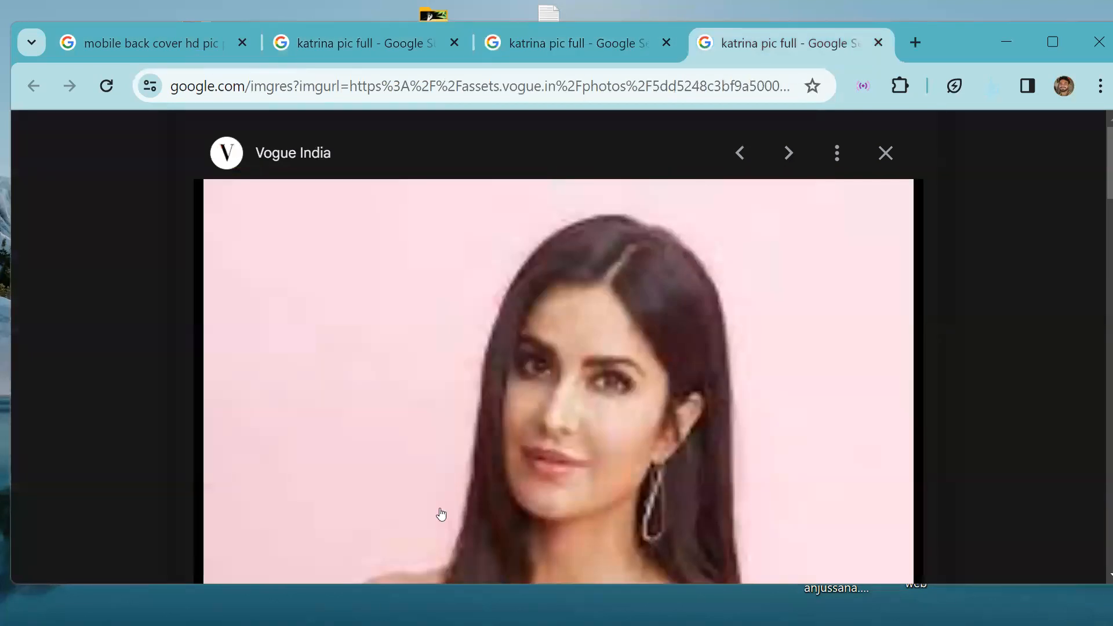
mouse_move(1095, 179)
mouse_down()
mouse_move(1097, 279)
mouse_move(1103, 193)
mouse_move(1096, 199)
mouse_up()
right_click(587, 257)
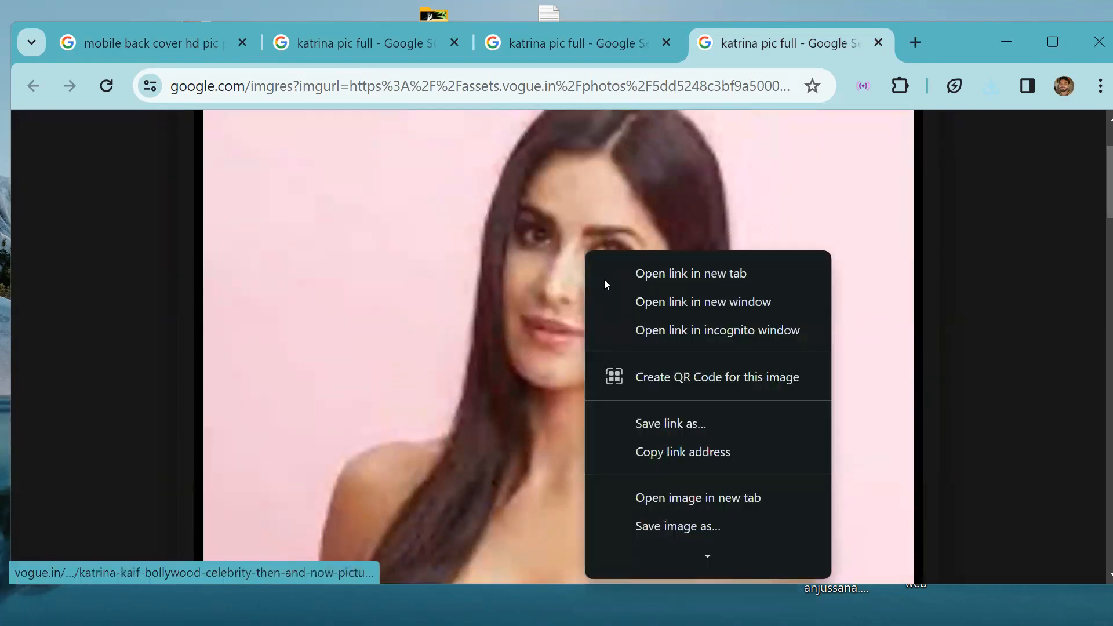
click(668, 429)
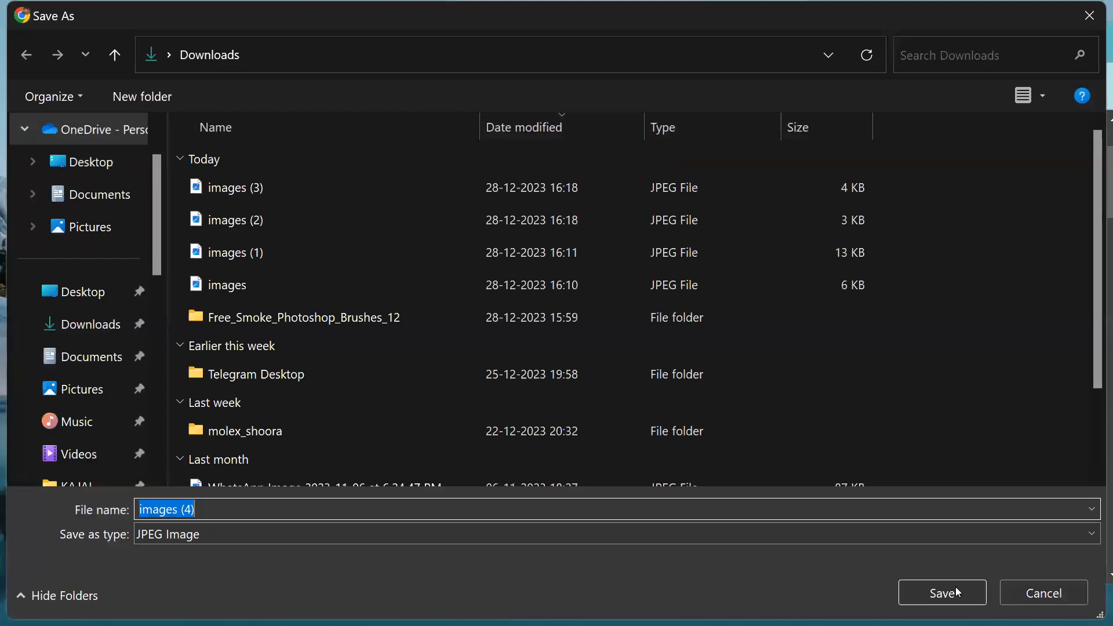
click(955, 587)
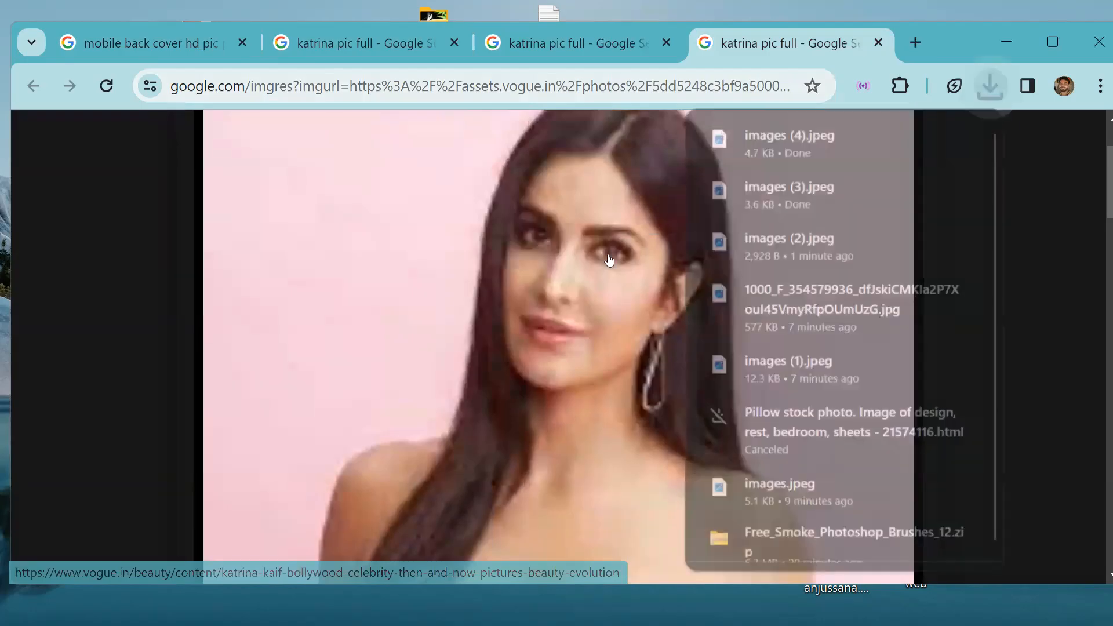
click(878, 43)
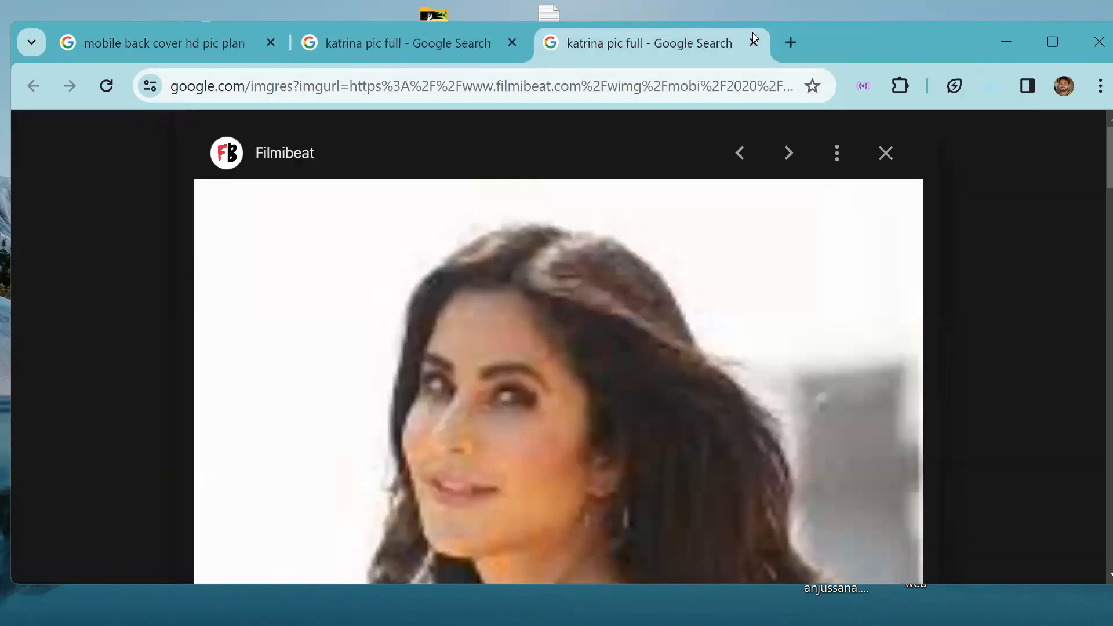
click(753, 43)
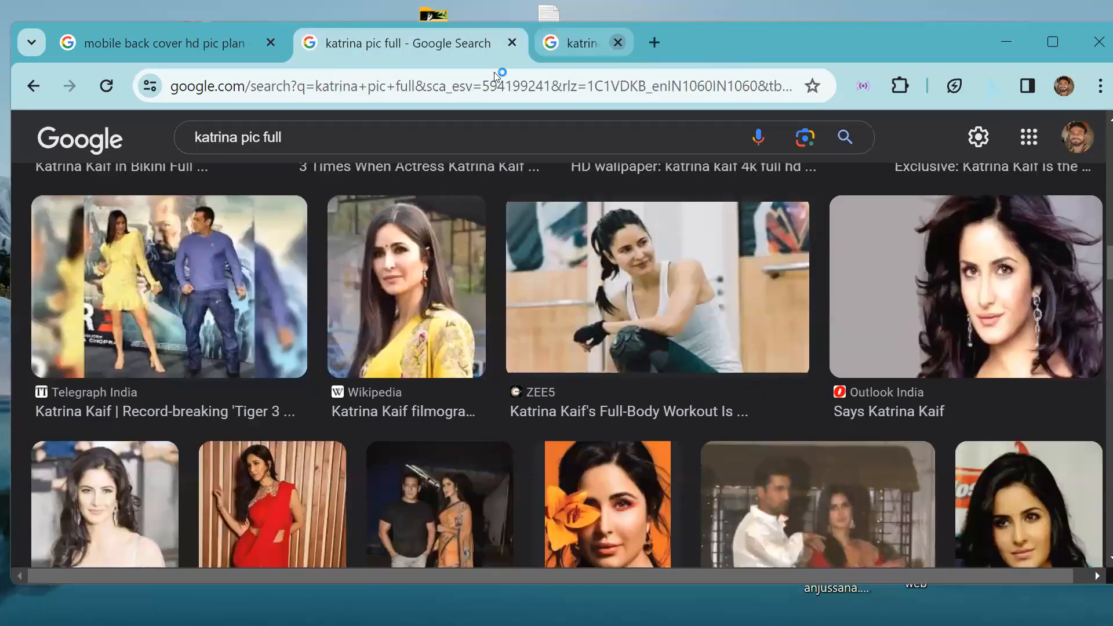
Step: Minimize the browser, switch to Photoshop and close all three open documents, discarding the changes to images.jpeg
click(187, 43)
click(1004, 43)
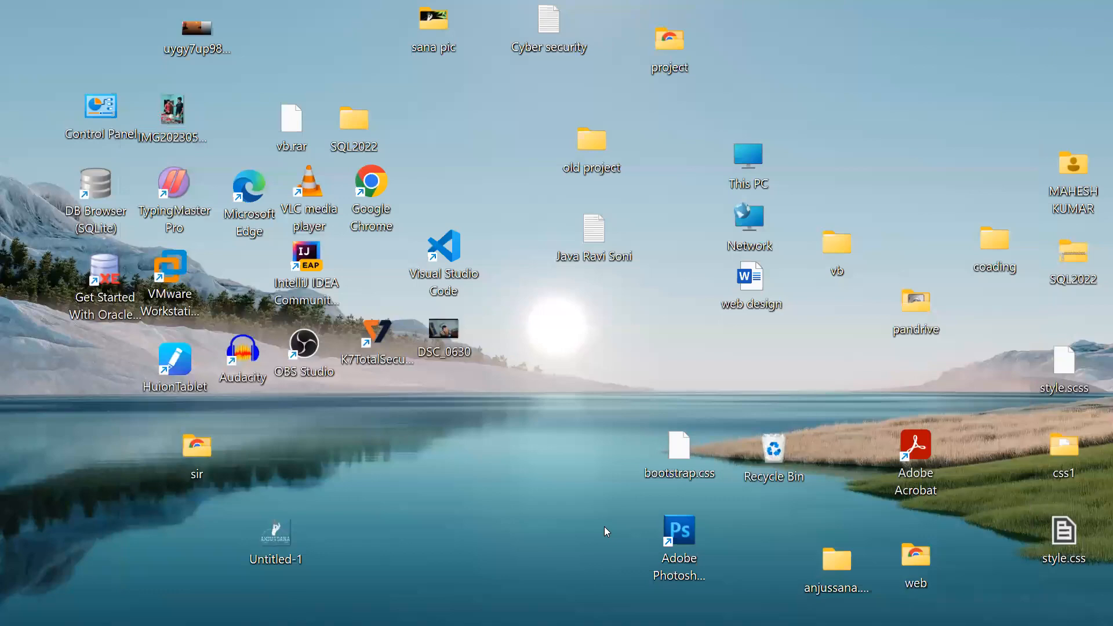
click(732, 615)
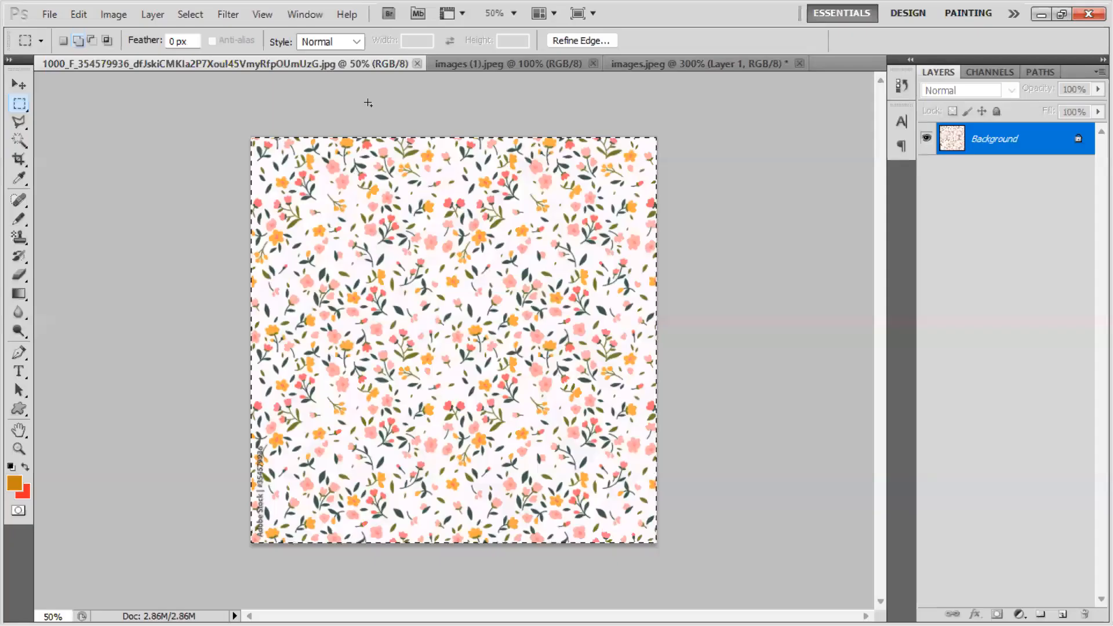
click(417, 63)
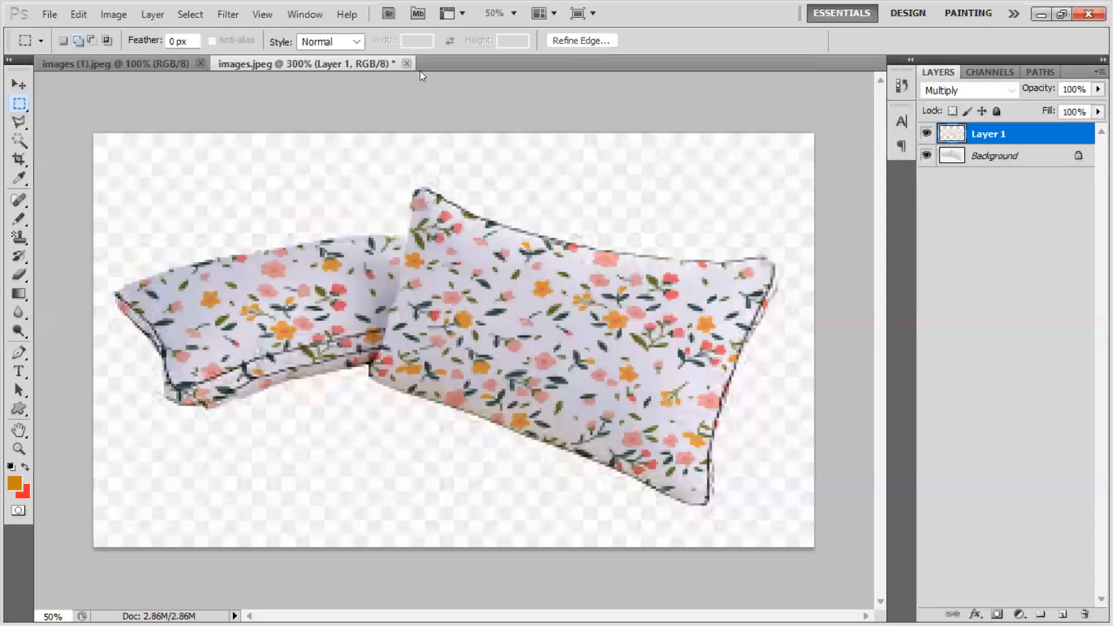
click(406, 63)
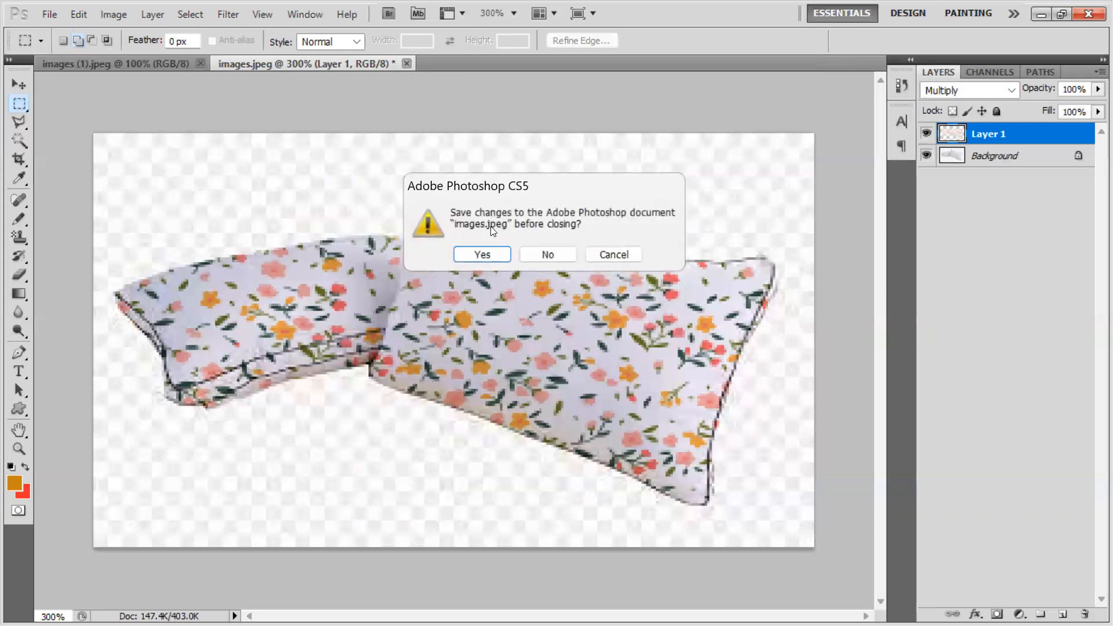
click(547, 256)
click(198, 64)
Step: Open images (2), images (3) and images (4) together from the Downloads folder
click(36, 11)
click(74, 44)
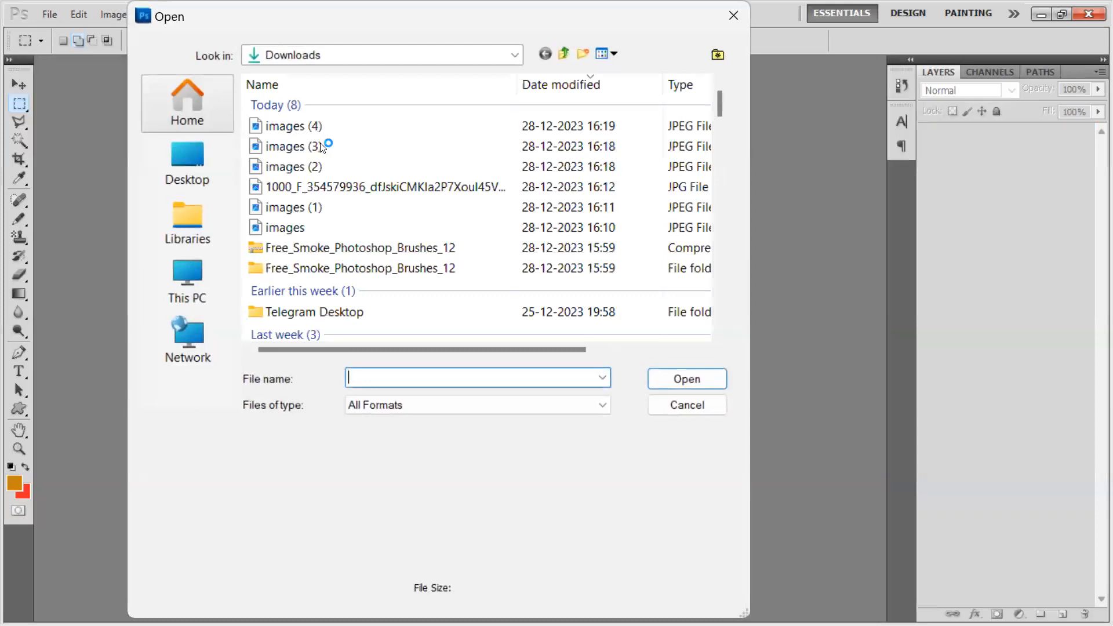
click(313, 129)
ctrl+click(319, 146)
ctrl+click(318, 166)
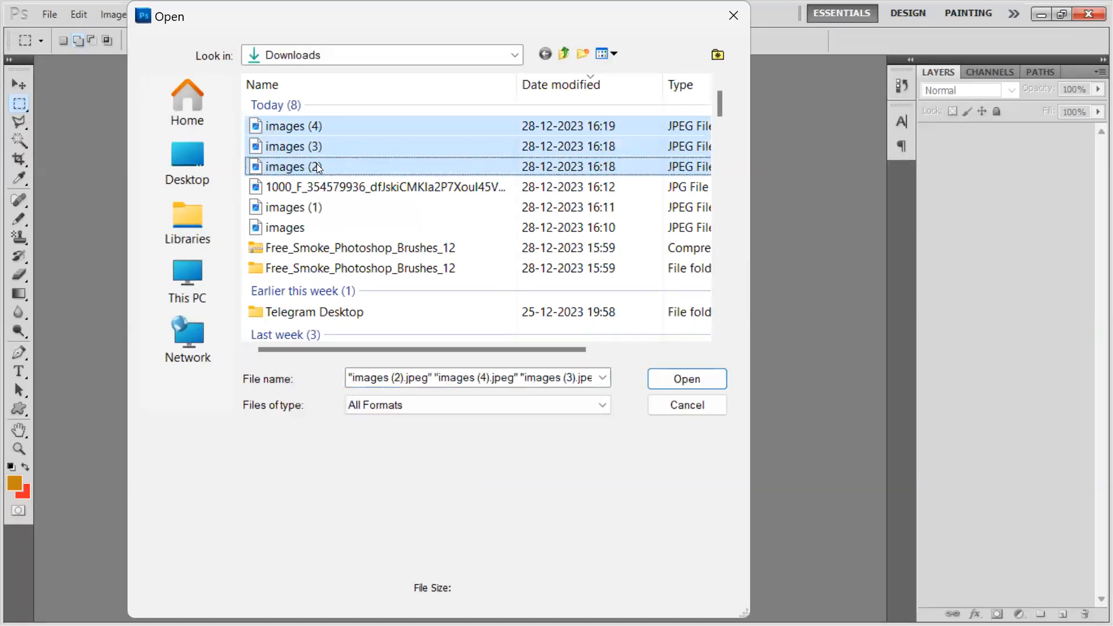
click(678, 382)
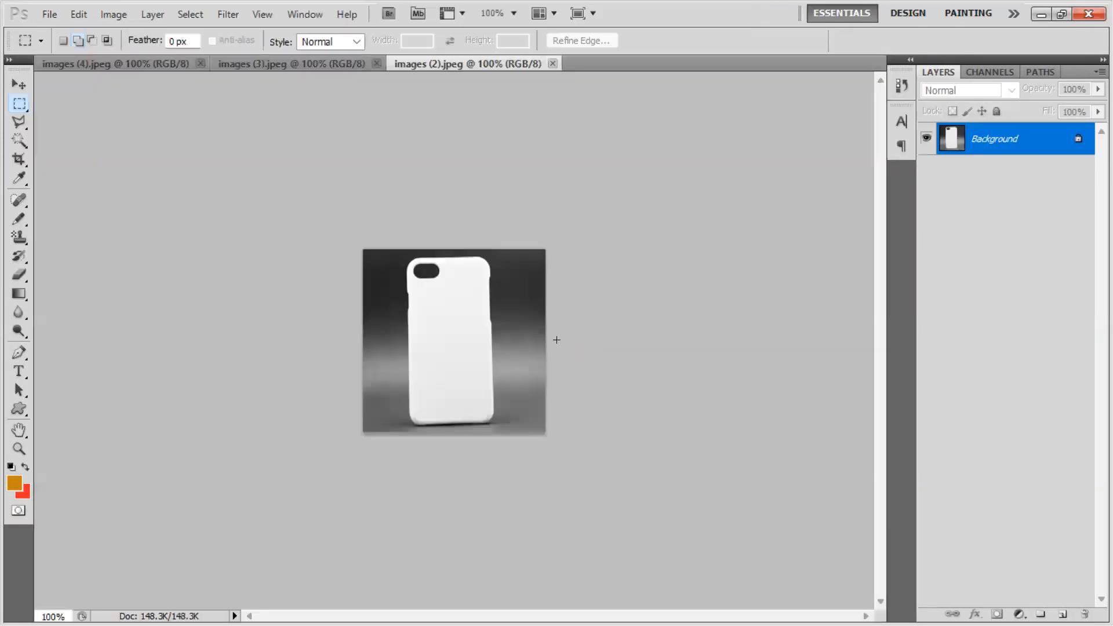
Step: Copy the whole images (4) portrait, paste it into the images (2) phone cover document and shift it over the cover
click(350, 66)
click(446, 65)
click(151, 63)
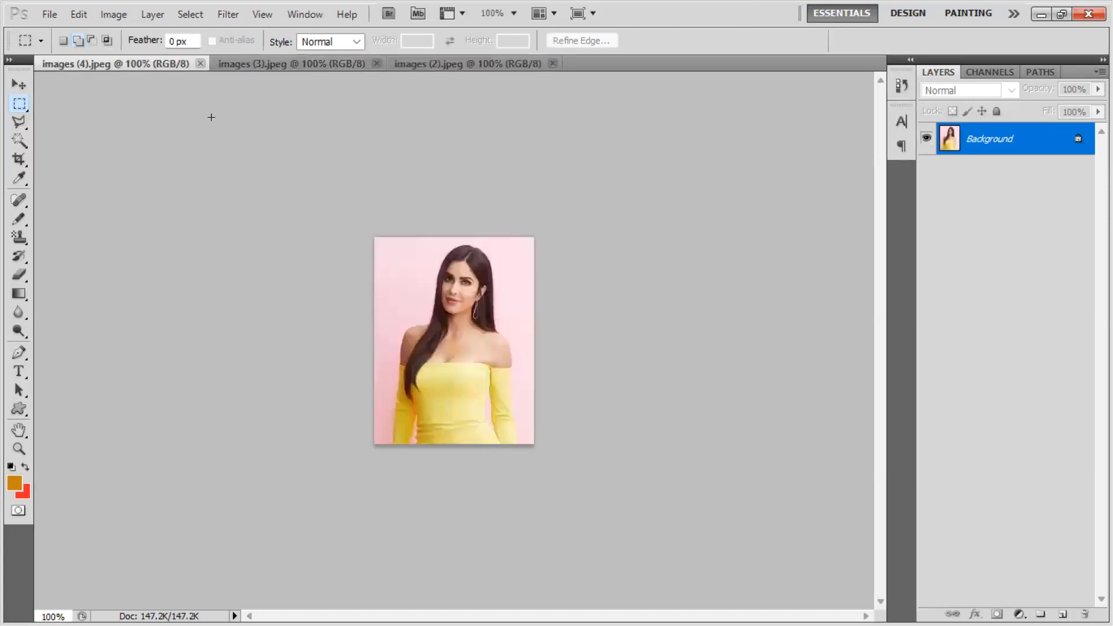
key(ctrl+a)
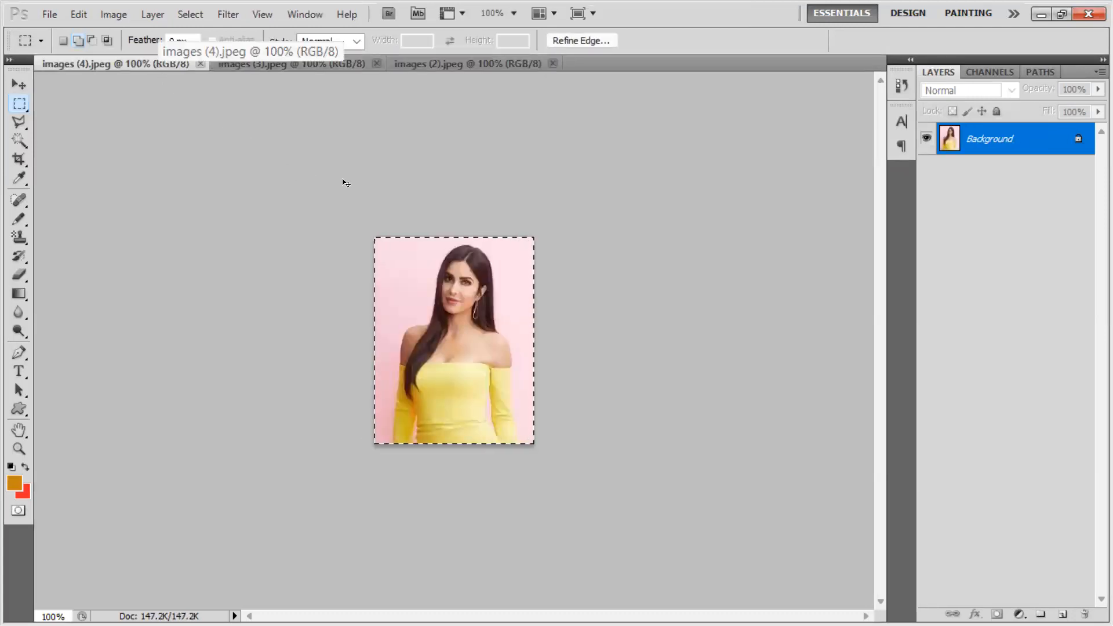
click(443, 65)
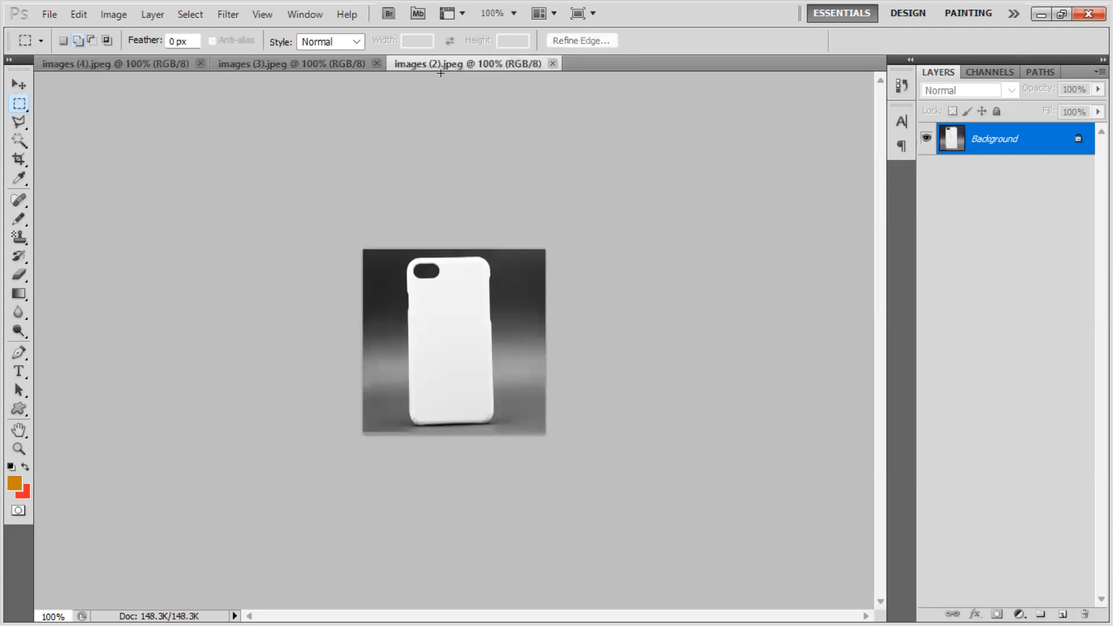
ctrl+click(463, 344)
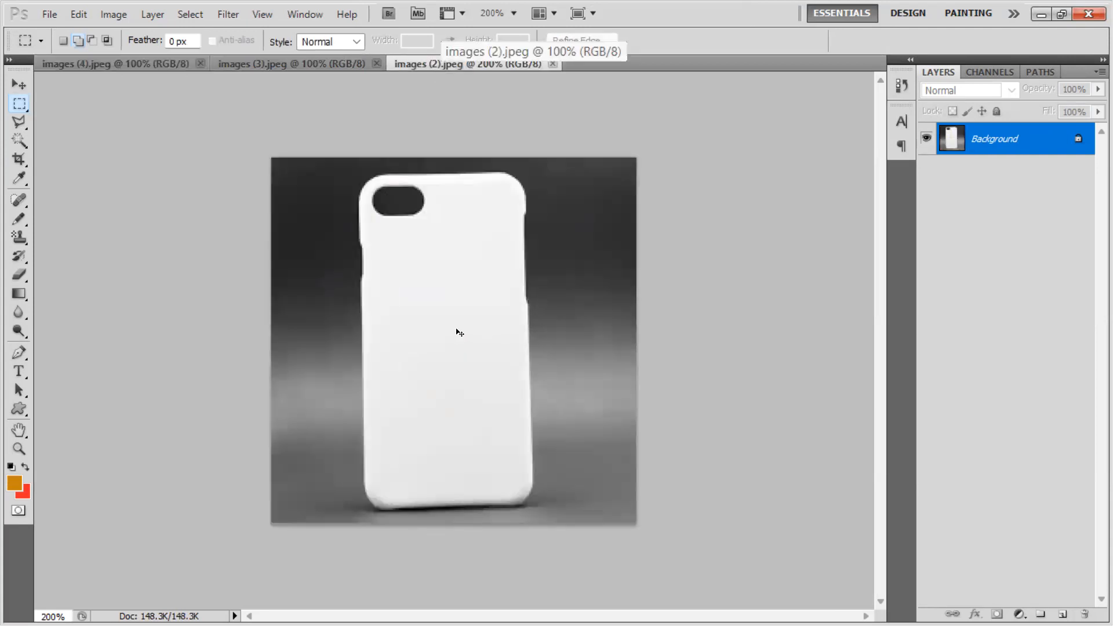
key(ctrl+v)
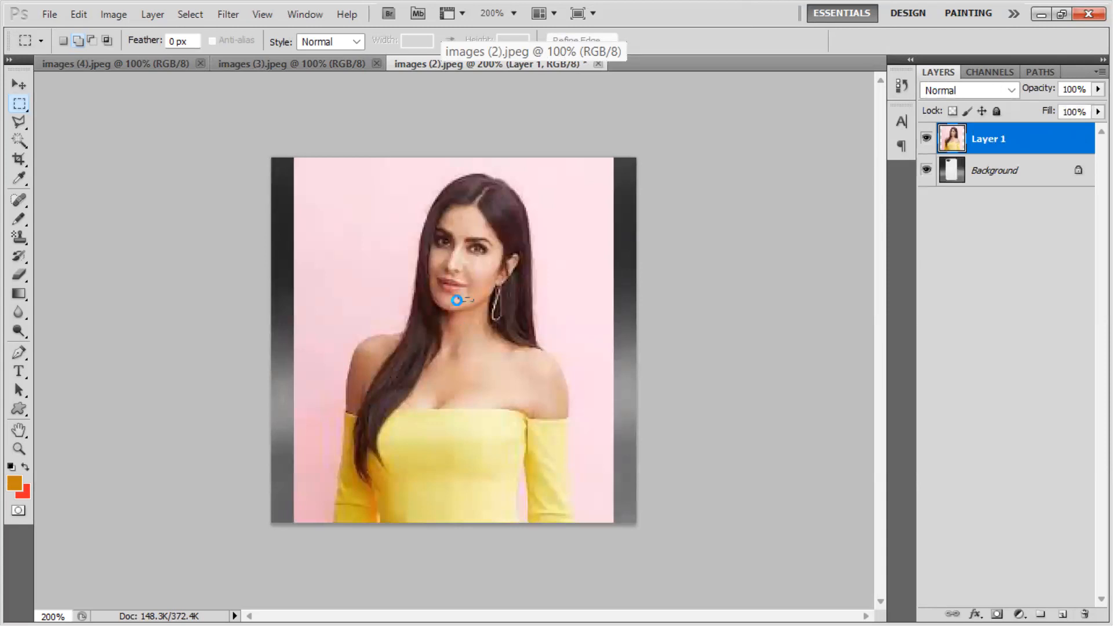
key(v)
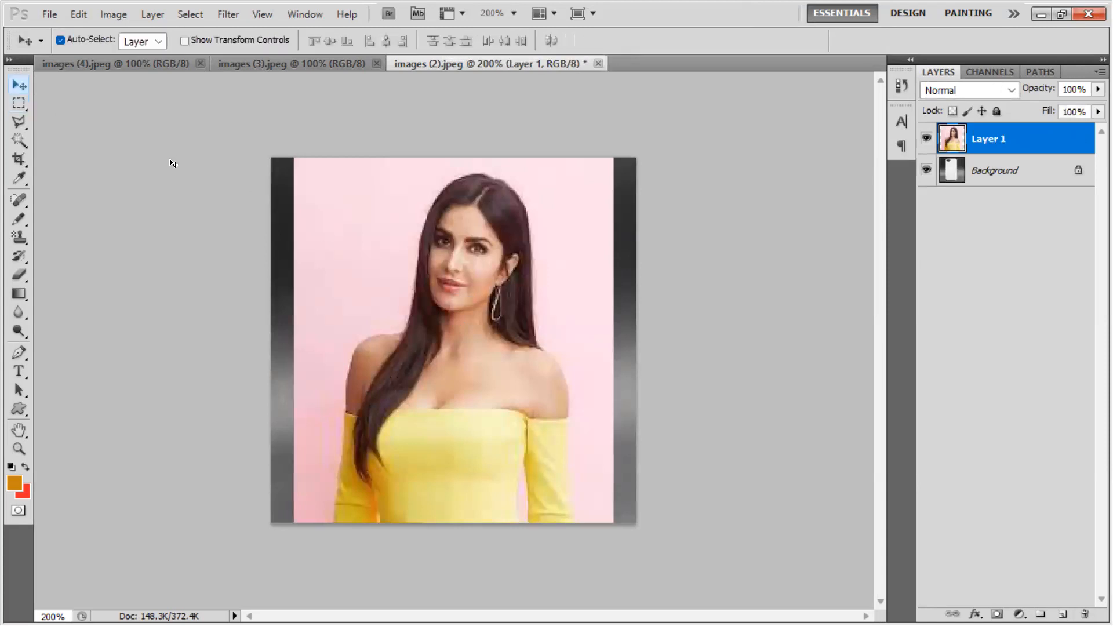
mouse_move(455, 268)
mouse_down()
mouse_move(443, 292)
mouse_move(441, 273)
mouse_up()
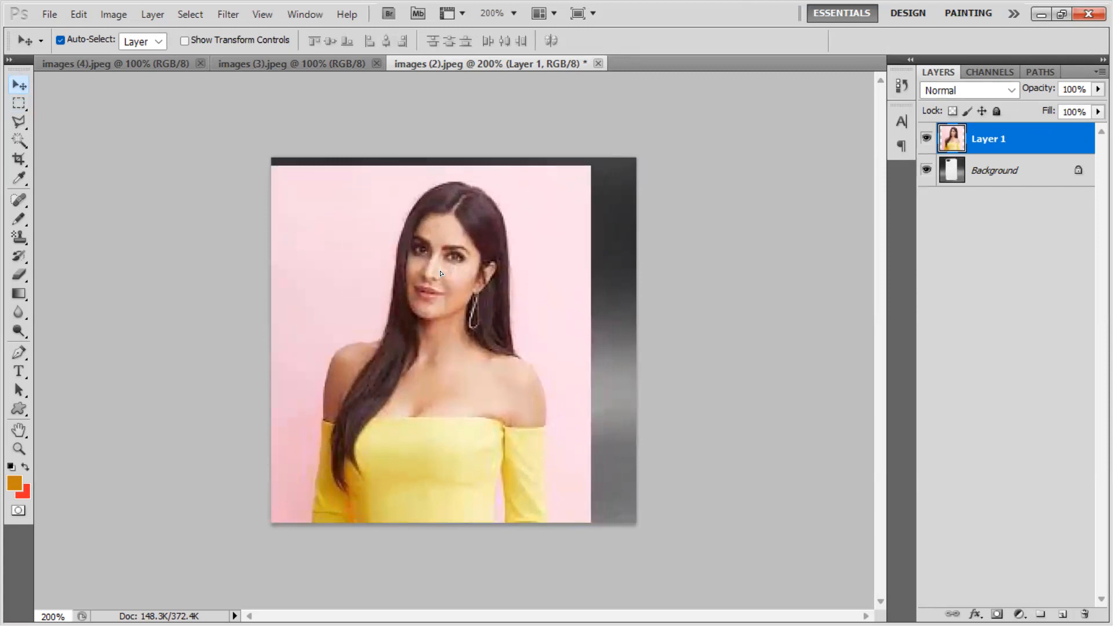
Step: Hide the portrait layer and try selecting the white cover with the Magic Wand while Layer 1 is active, then deselect
click(927, 140)
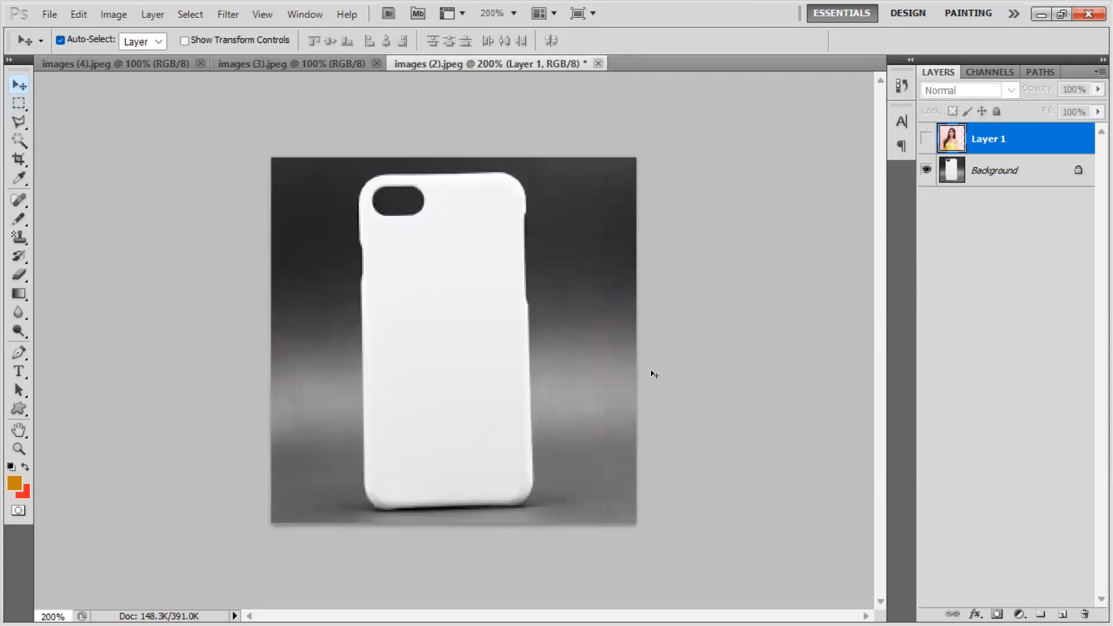
click(927, 139)
click(927, 139)
drag(18, 140, 76, 157)
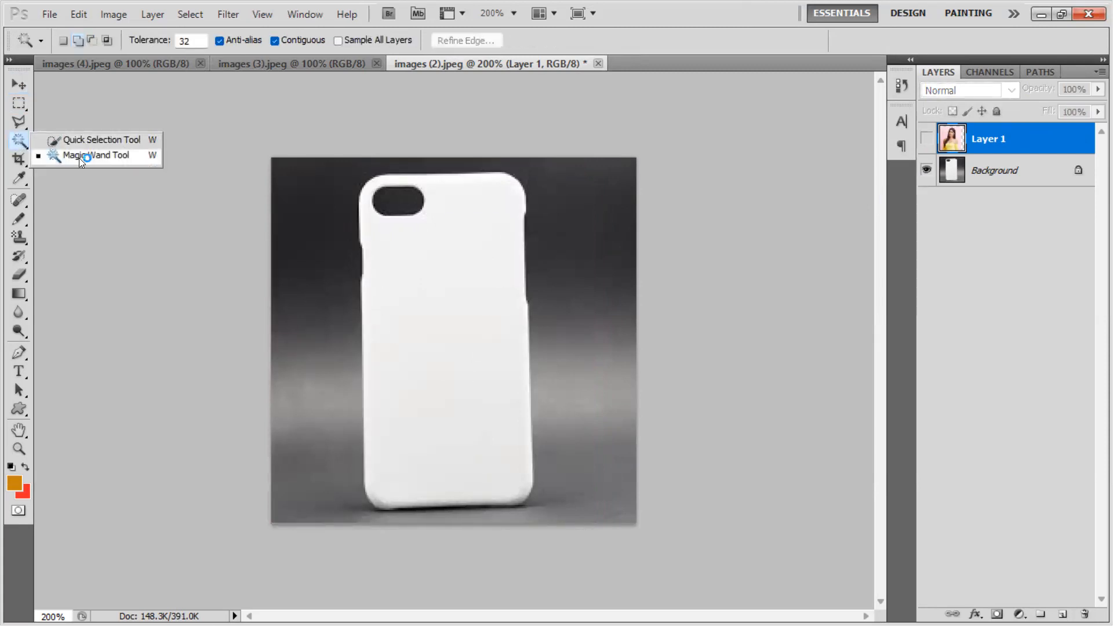
click(79, 156)
click(440, 312)
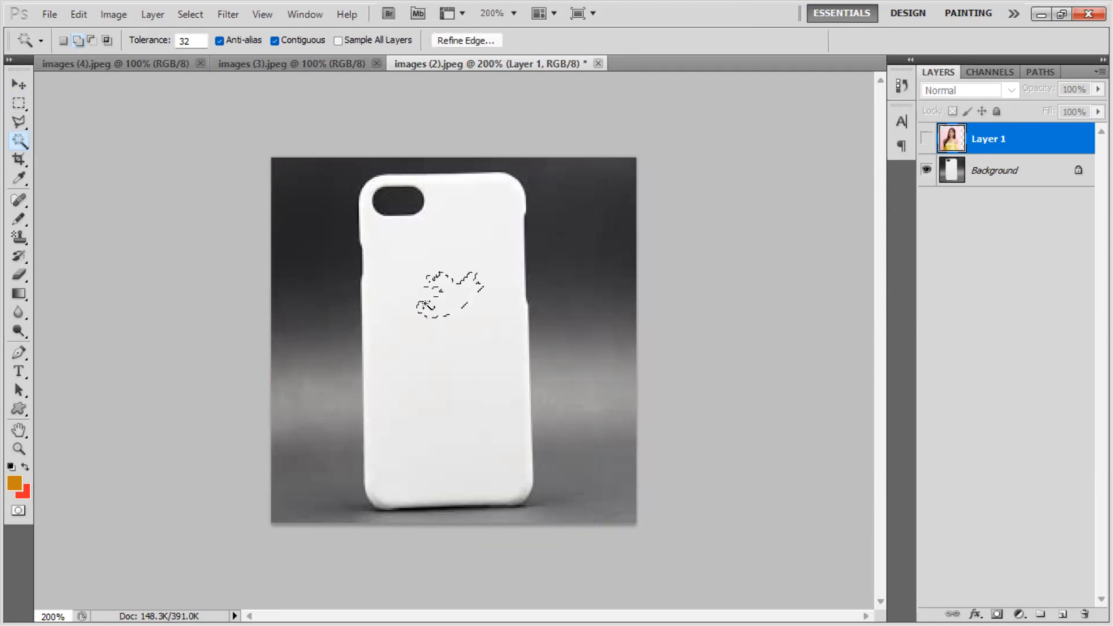
key(ctrl+d)
Step: Select the white cover on the Background layer with the Magic Wand and show the portrait layer again
click(1012, 180)
click(1033, 135)
click(1027, 174)
click(421, 279)
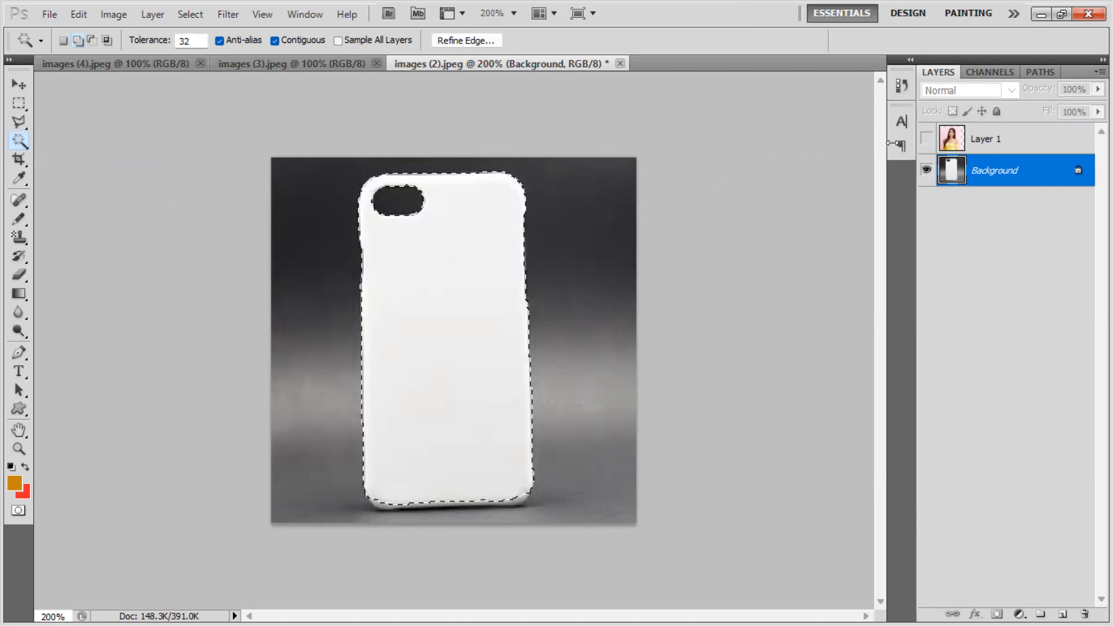
click(926, 139)
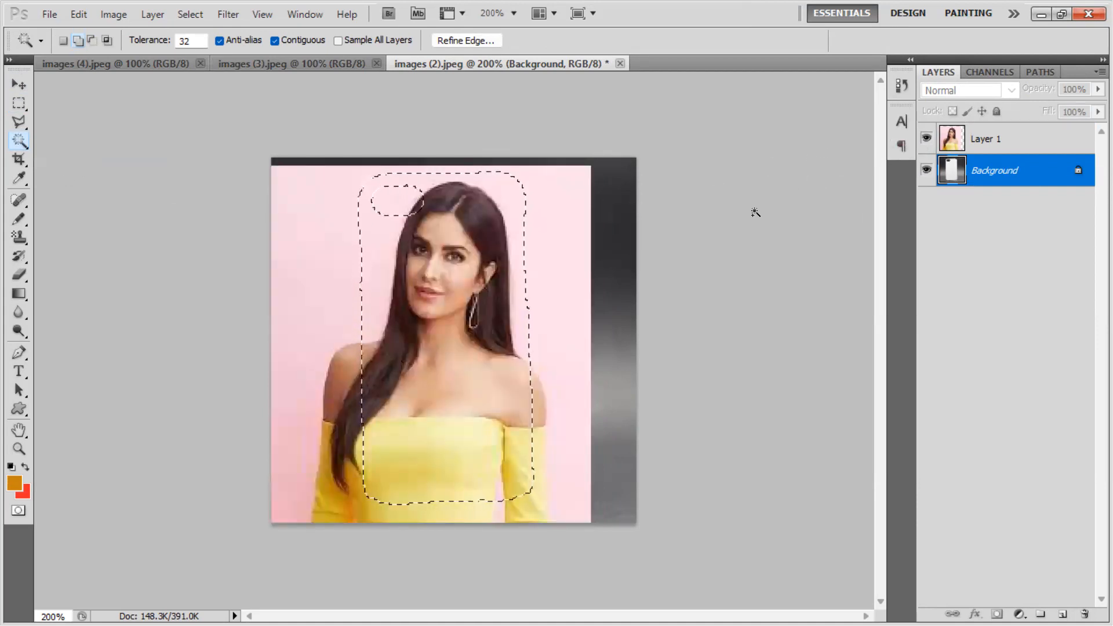
Step: Try to free-transform the portrait layer with the cover selection active, then cancel and clear the selection
click(1044, 146)
key(ctrl+t)
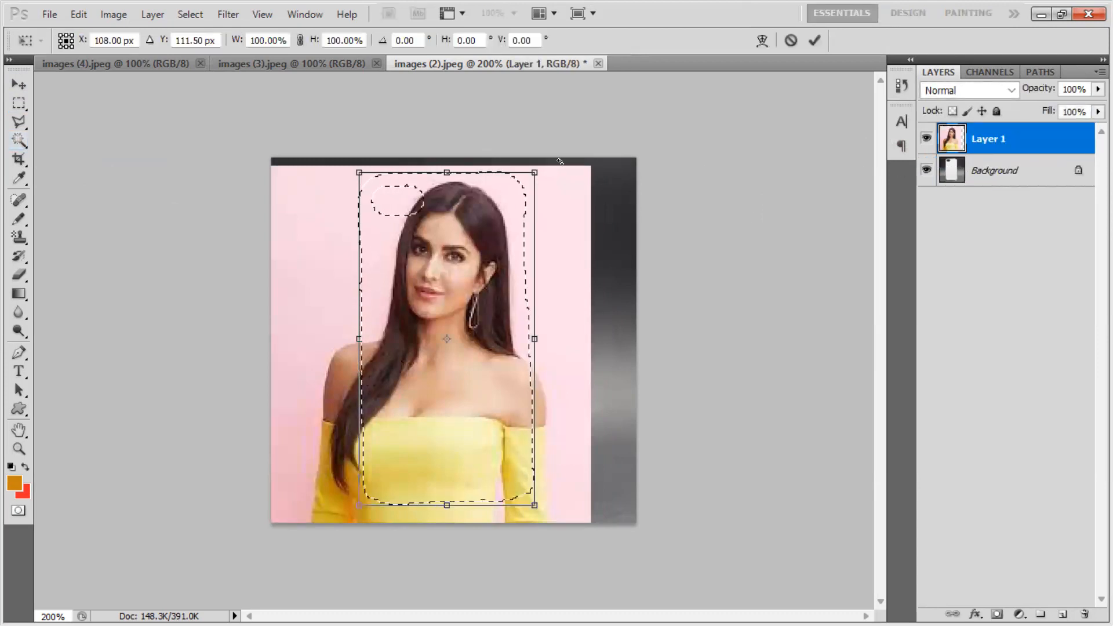
key(Escape)
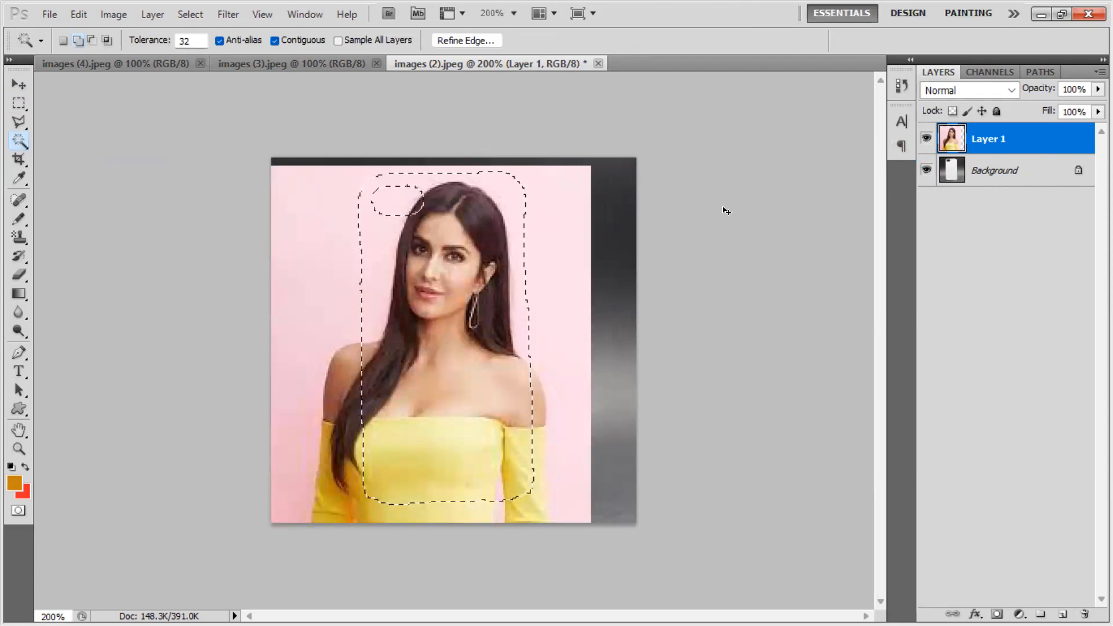
key(ctrl+d)
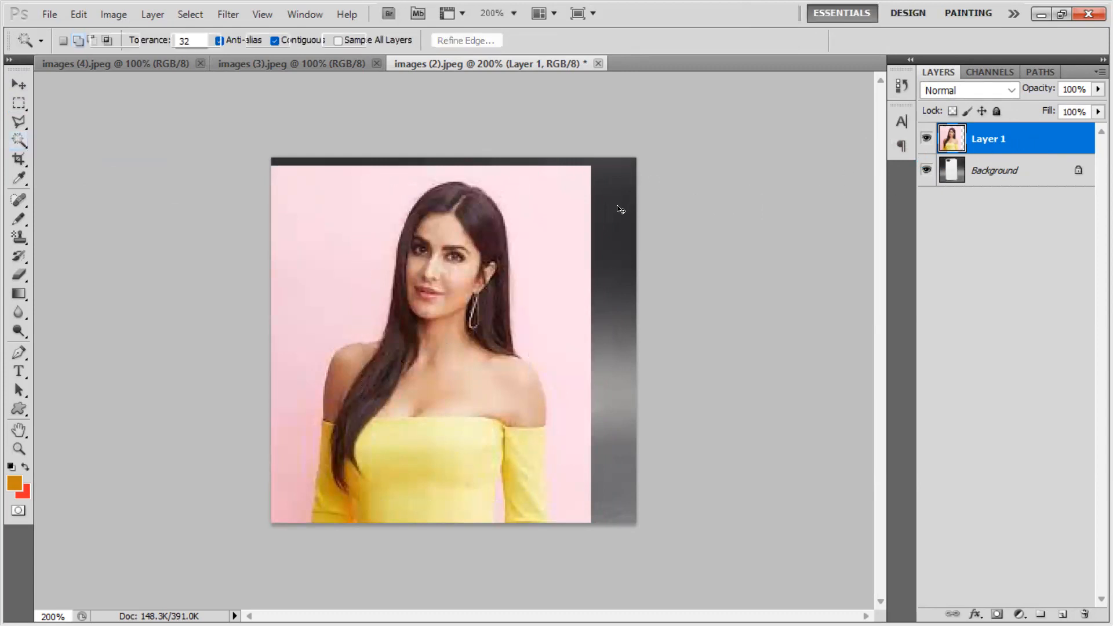
Step: Scale the portrait layer down to 82.75% and position it over the phone cover
key(ctrl+t)
drag(592, 168, 533, 237)
drag(452, 328, 480, 265)
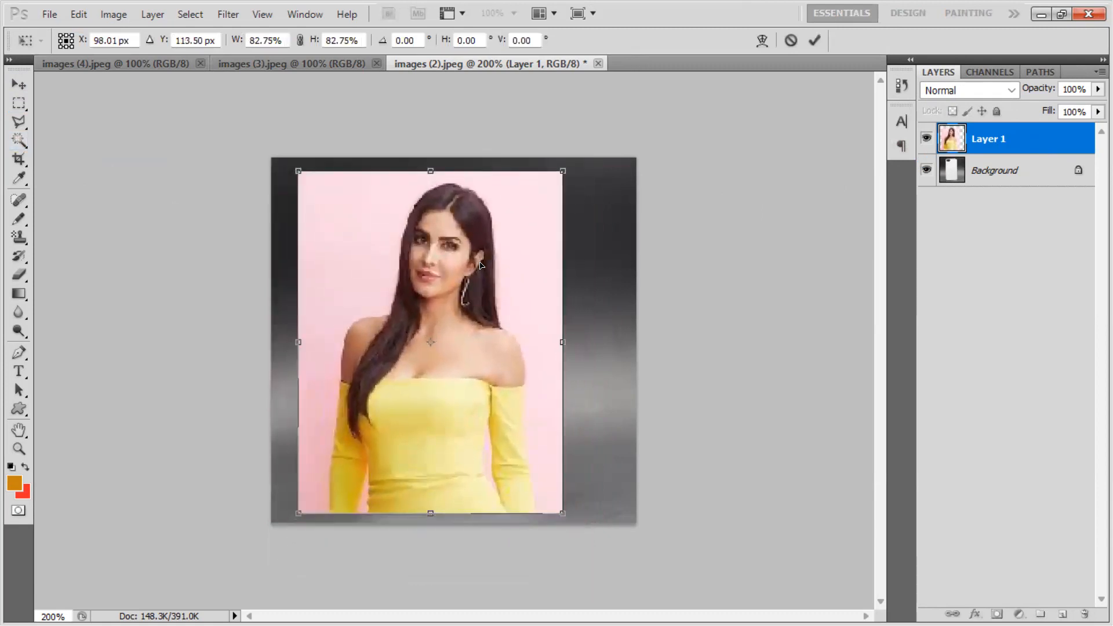
key(Return)
Step: Hide the portrait layer and select the white phone cover on the Background layer with the Magic Wand
key(w)
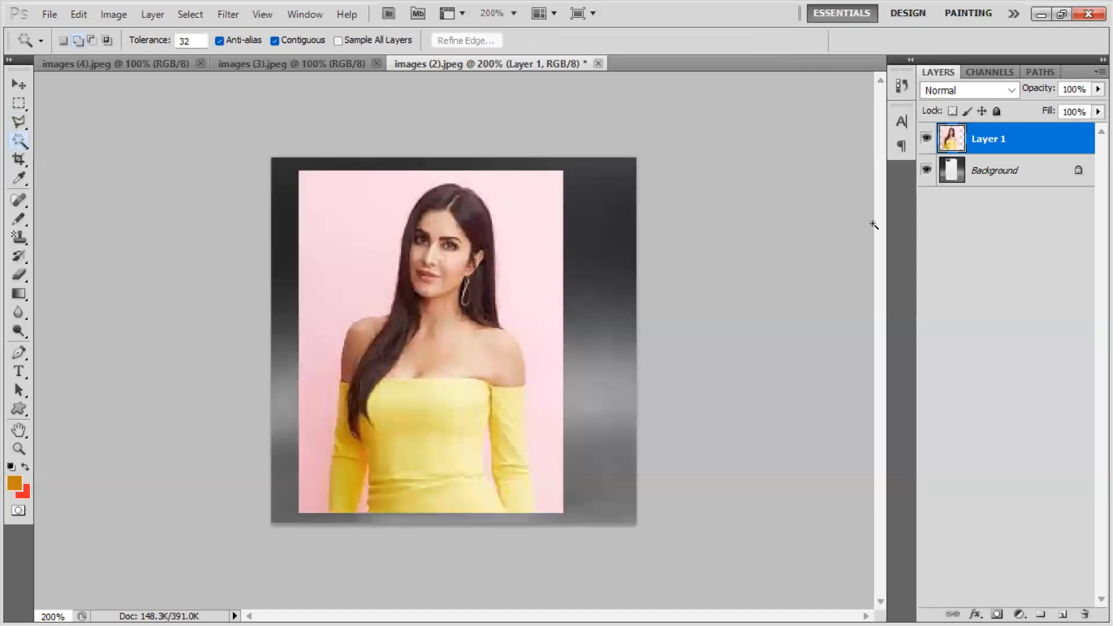
click(926, 142)
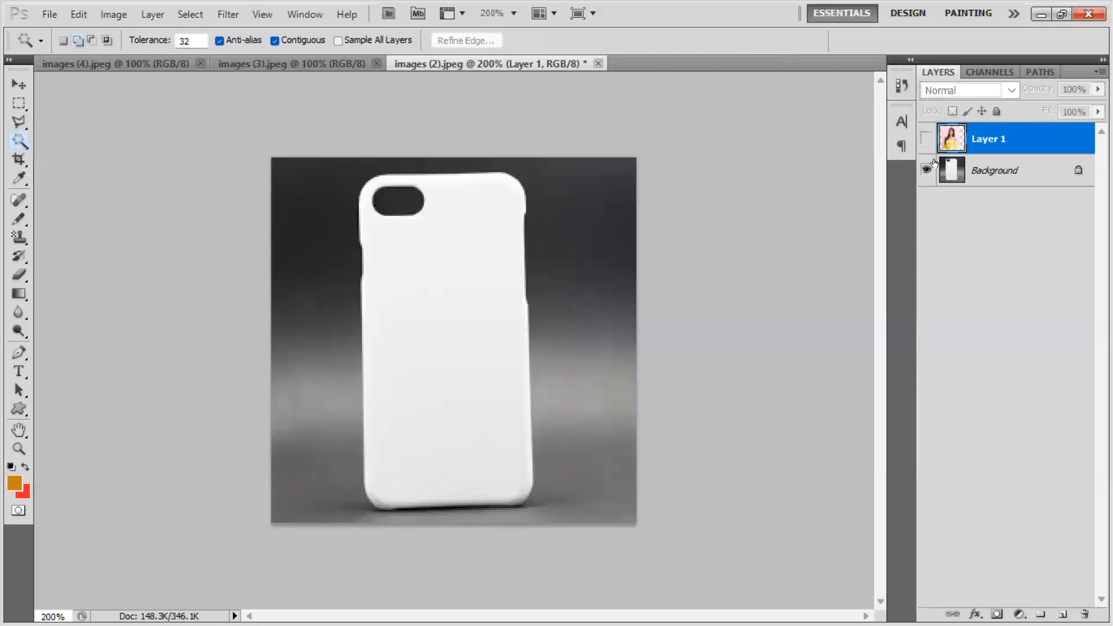
click(1014, 173)
right_click(23, 144)
click(76, 154)
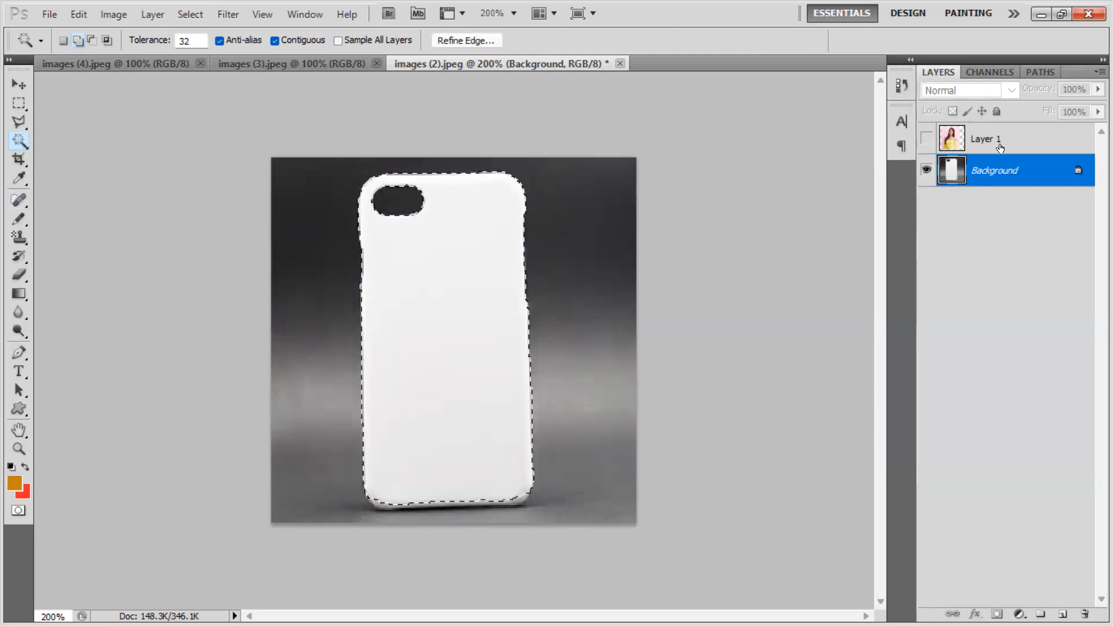
Step: Show and activate the portrait layer, delete everything outside the cover outline, including the camera hole, and deselect
click(1018, 143)
click(926, 138)
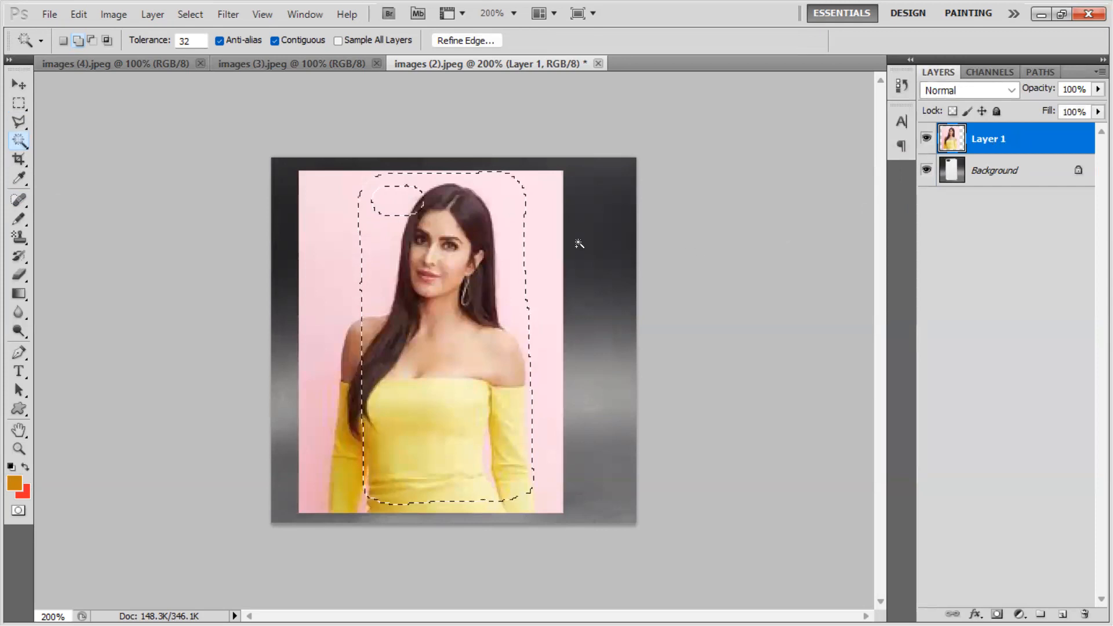
click(631, 397)
key(Delete)
key(ctrl+d)
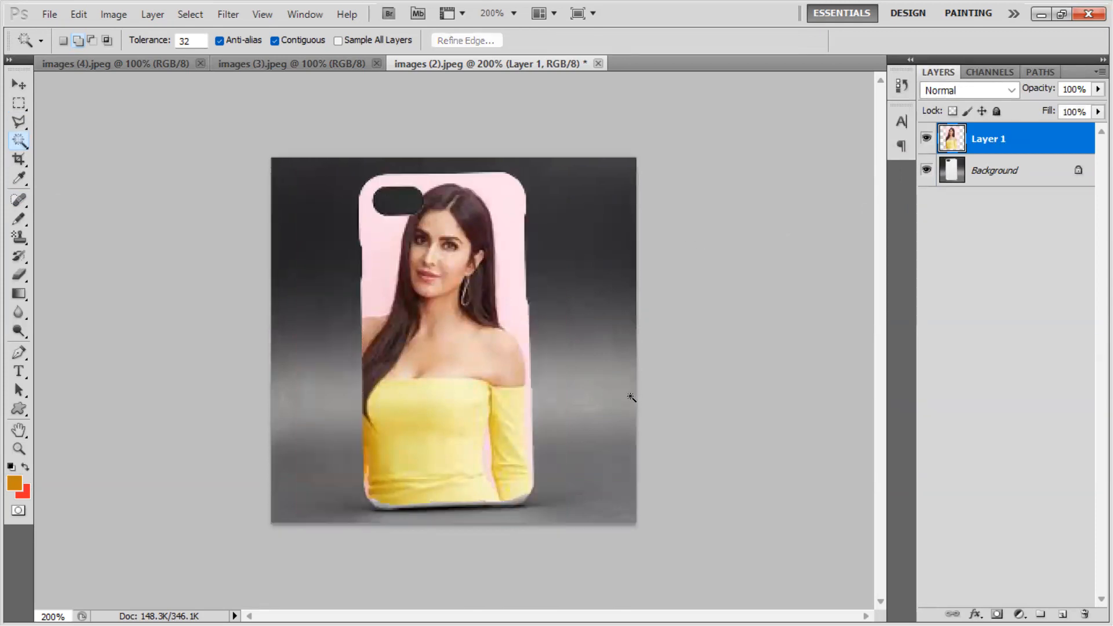
Step: Set the portrait layer's blend mode to Multiply with its opacity at 100%
click(1012, 90)
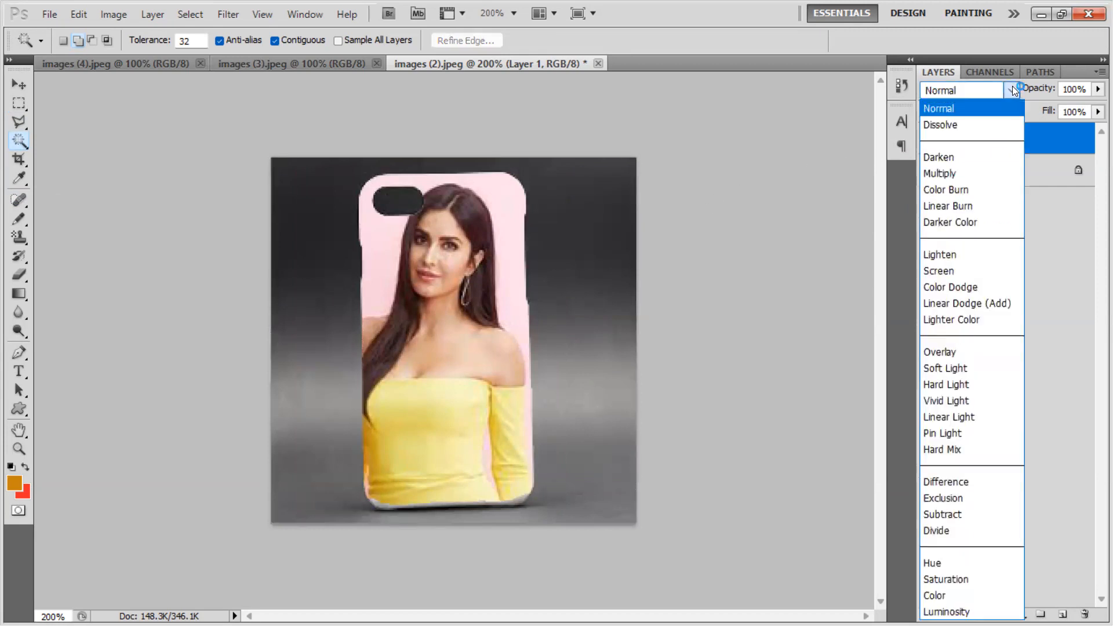
click(974, 171)
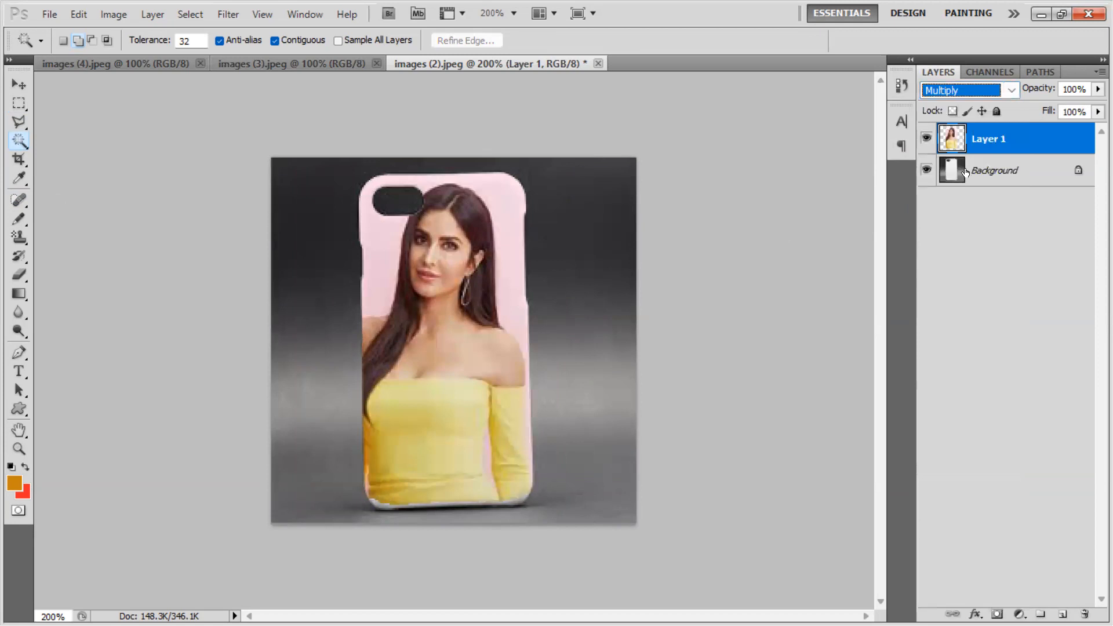
click(1097, 90)
drag(1090, 105, 1099, 106)
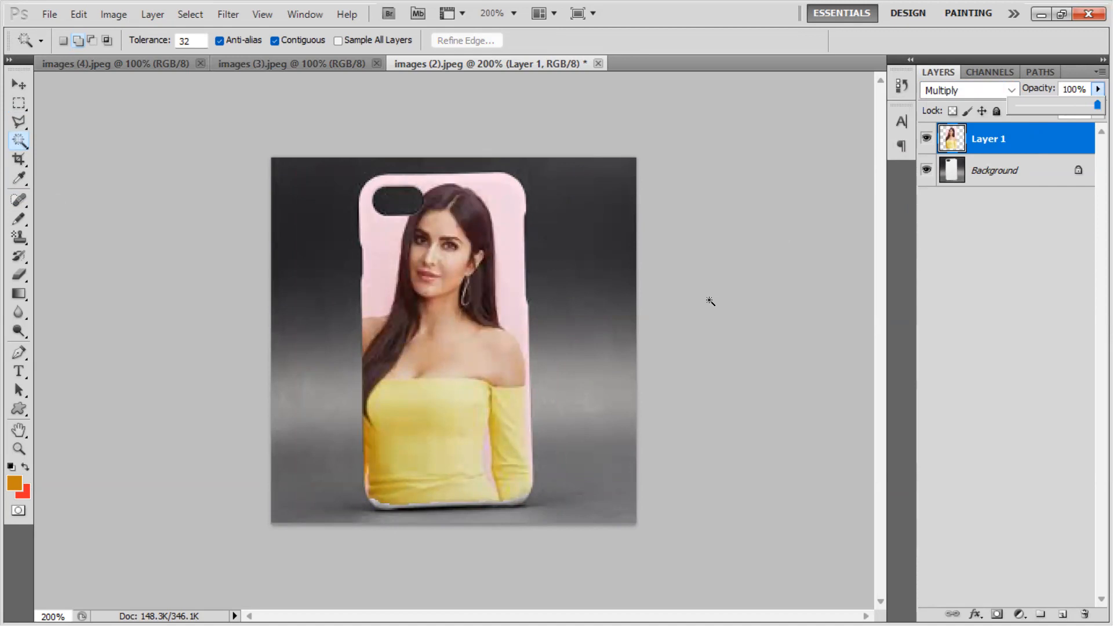
Step: Paste the copied portrait into the images (3) phone cover document
click(349, 63)
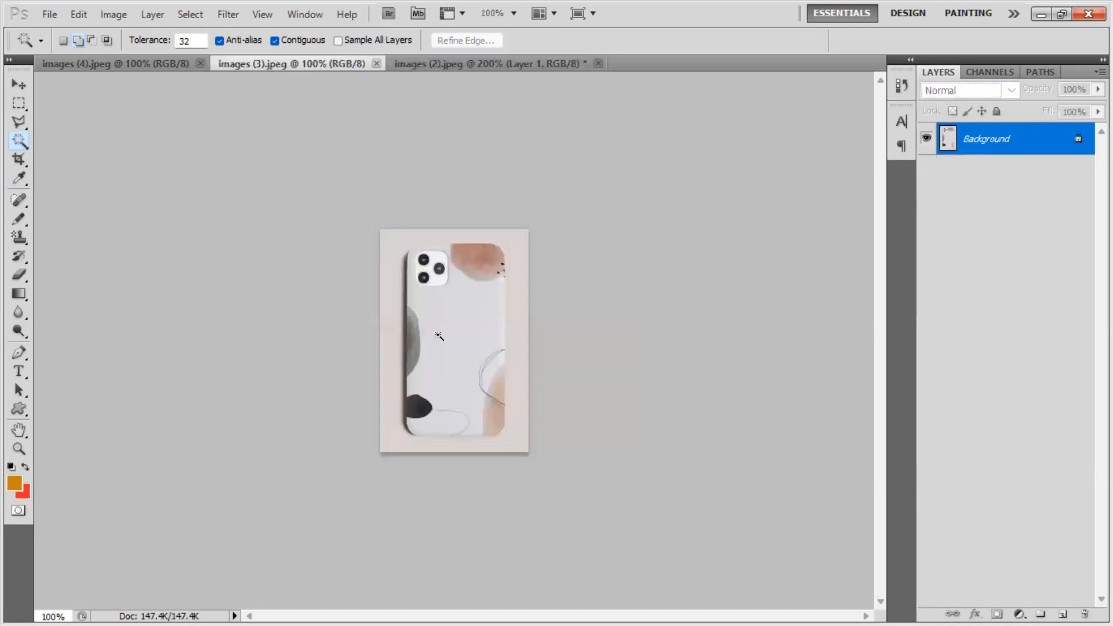
ctrl+click(452, 331)
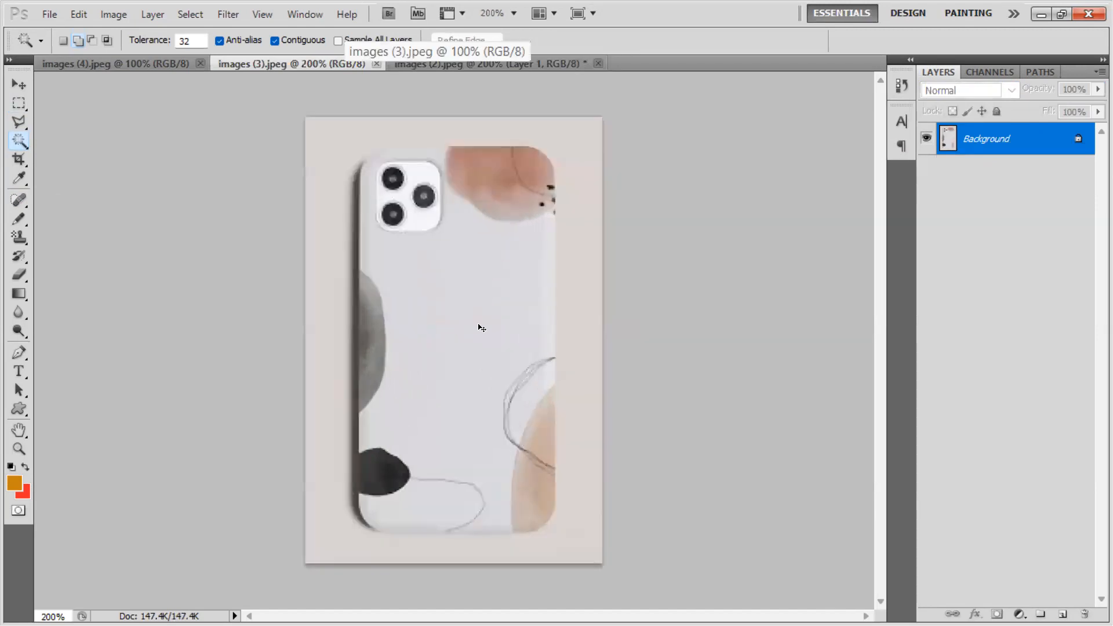
drag(481, 328, 480, 326)
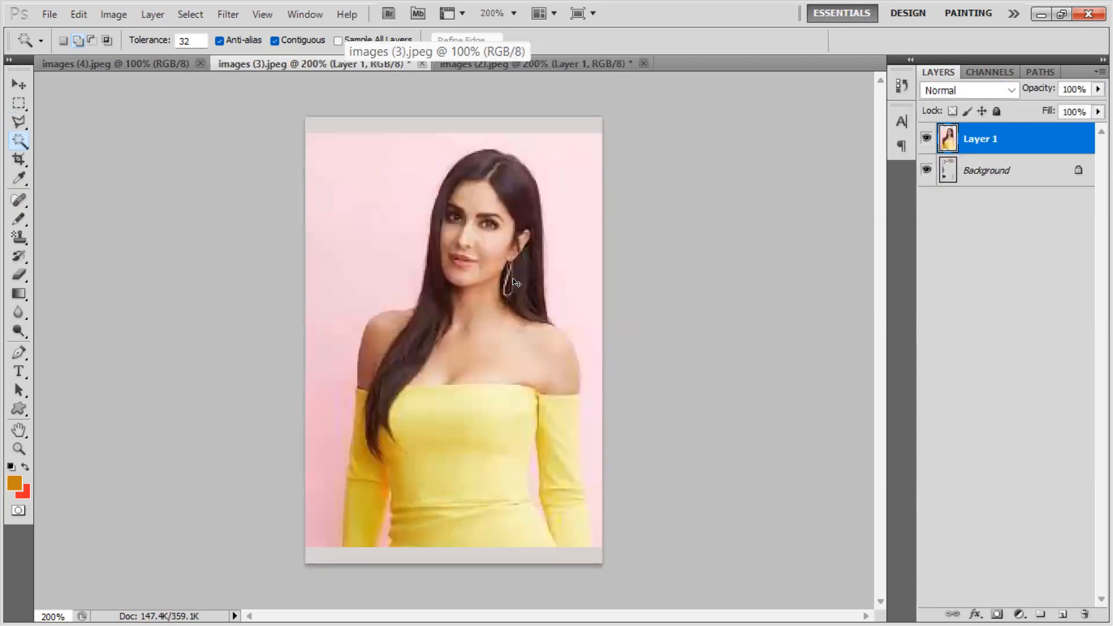
Step: Free Transform the portrait layer to about 95% width and 93% height and position it over the phone cover
key(ctrl+t)
drag(624, 135, 579, 194)
drag(523, 270, 510, 224)
key(Up)
drag(562, 442, 596, 529)
drag(505, 329, 516, 403)
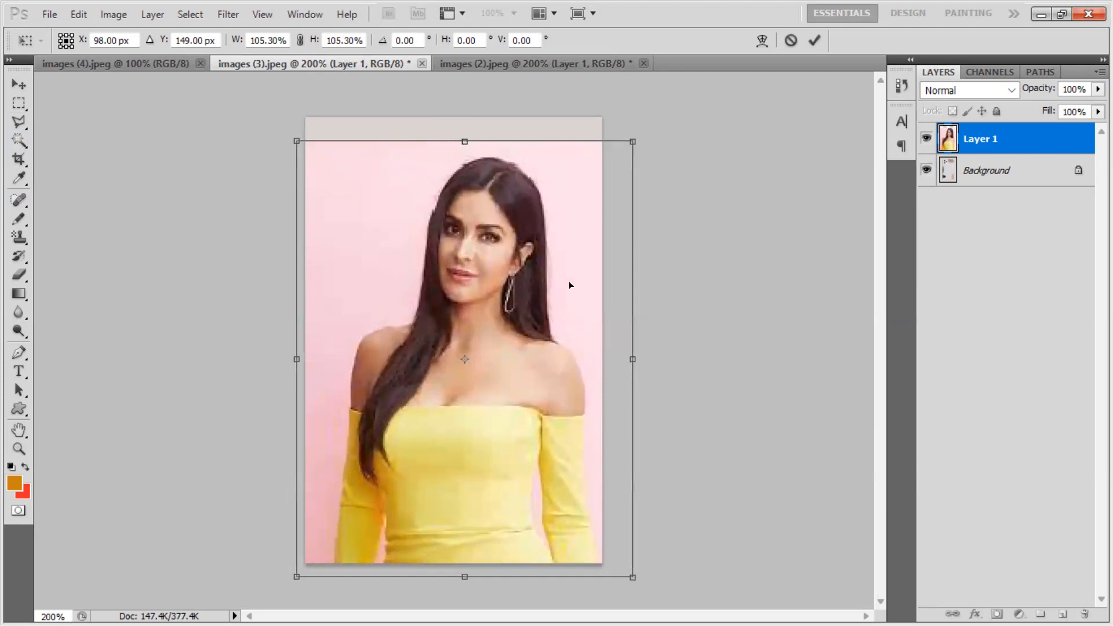
drag(640, 359, 631, 358)
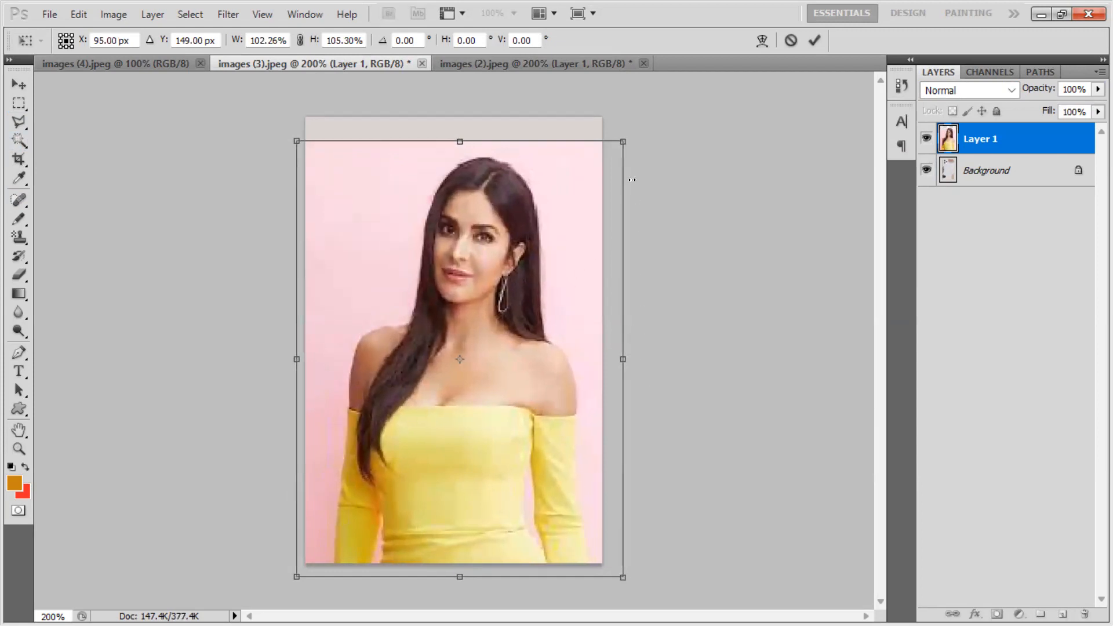
drag(626, 142, 615, 158)
drag(529, 254, 532, 241)
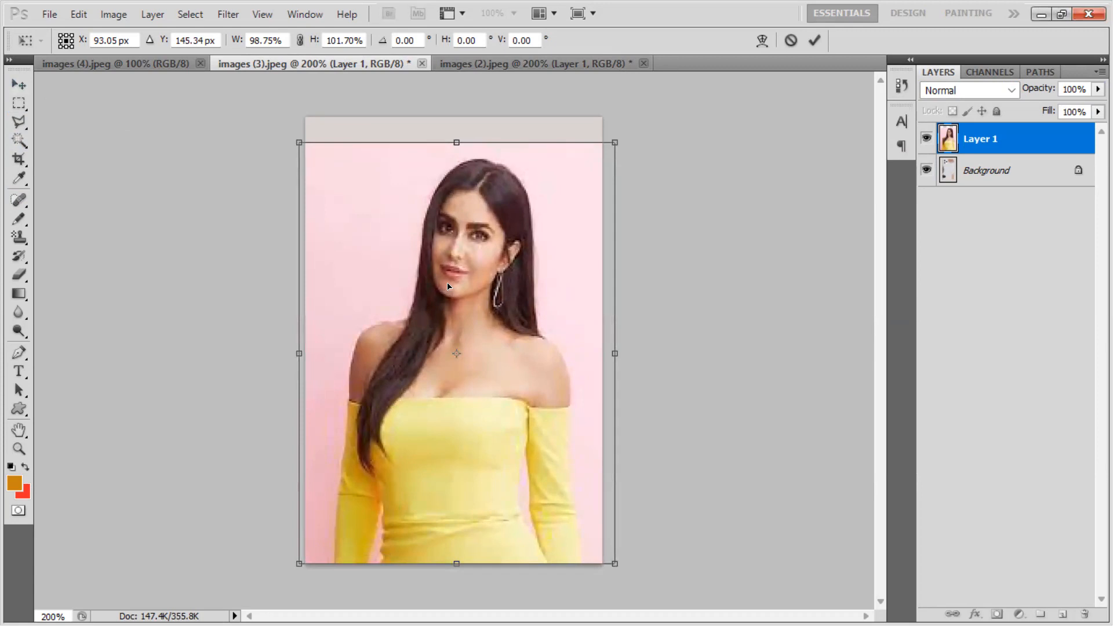
drag(621, 138, 603, 174)
drag(553, 273, 556, 243)
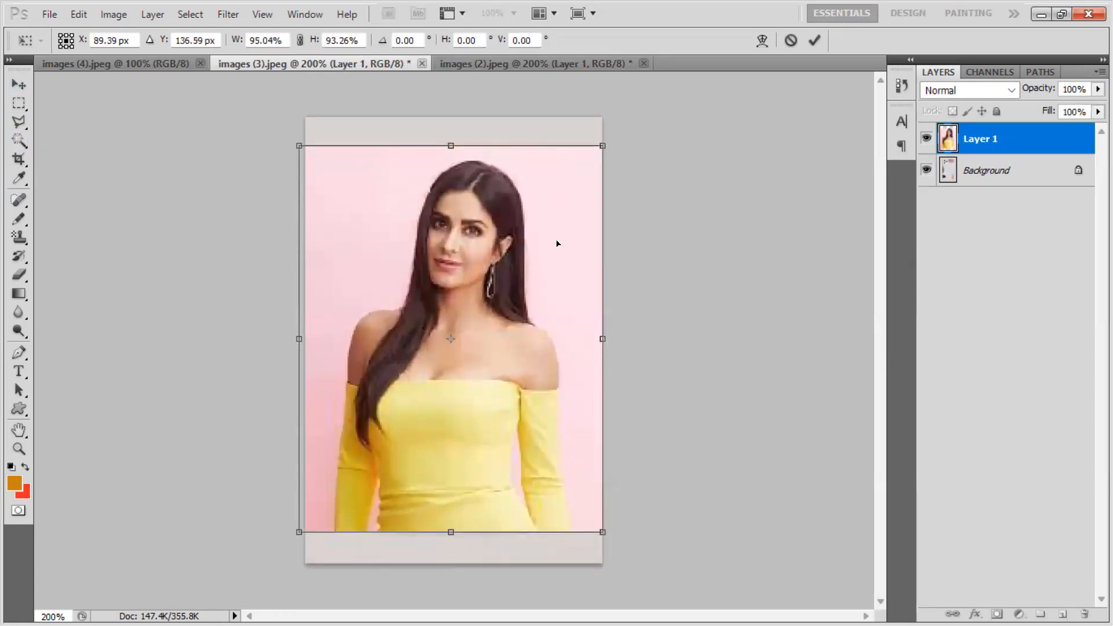
key(Return)
Step: Hide the portrait layer, activate the Background layer and try selecting the phone cover with the Magic Wand
key(w)
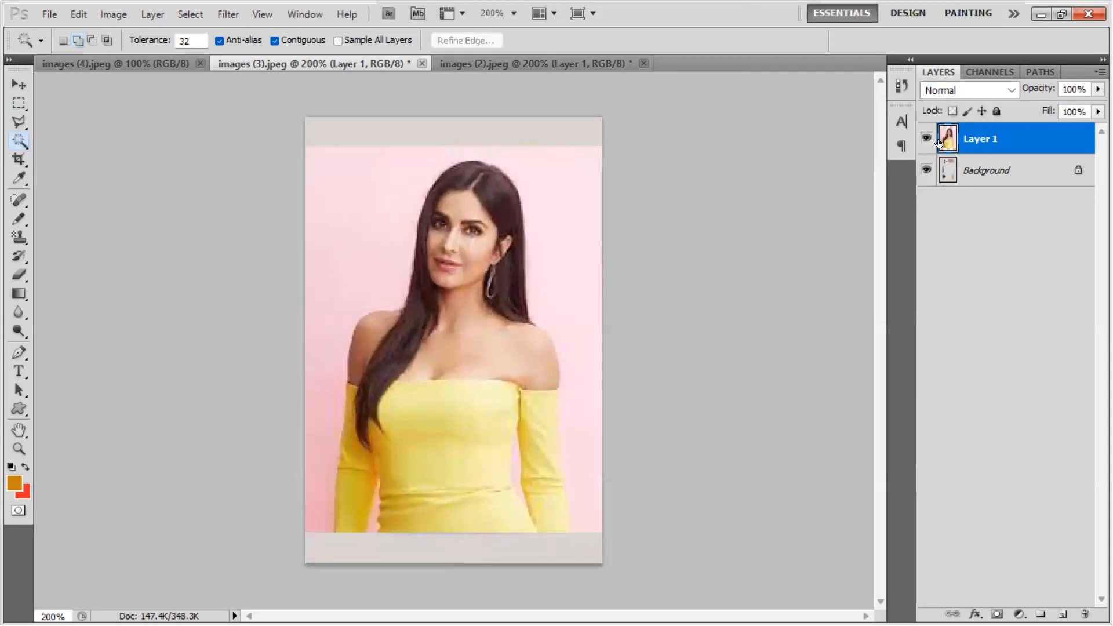
click(926, 138)
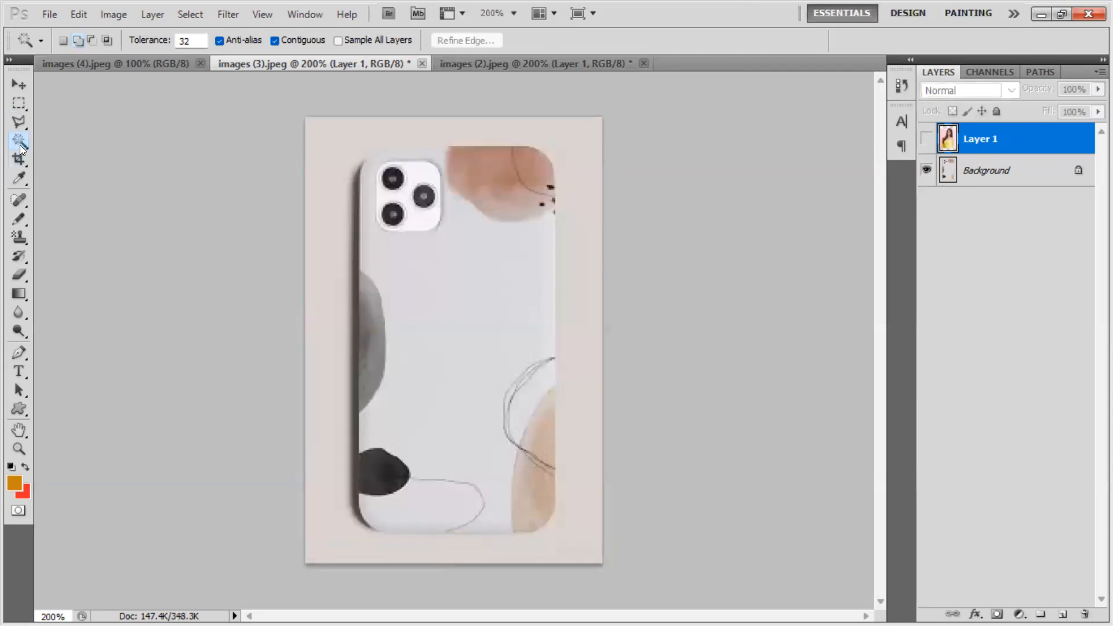
click(998, 171)
key(ctrl+d)
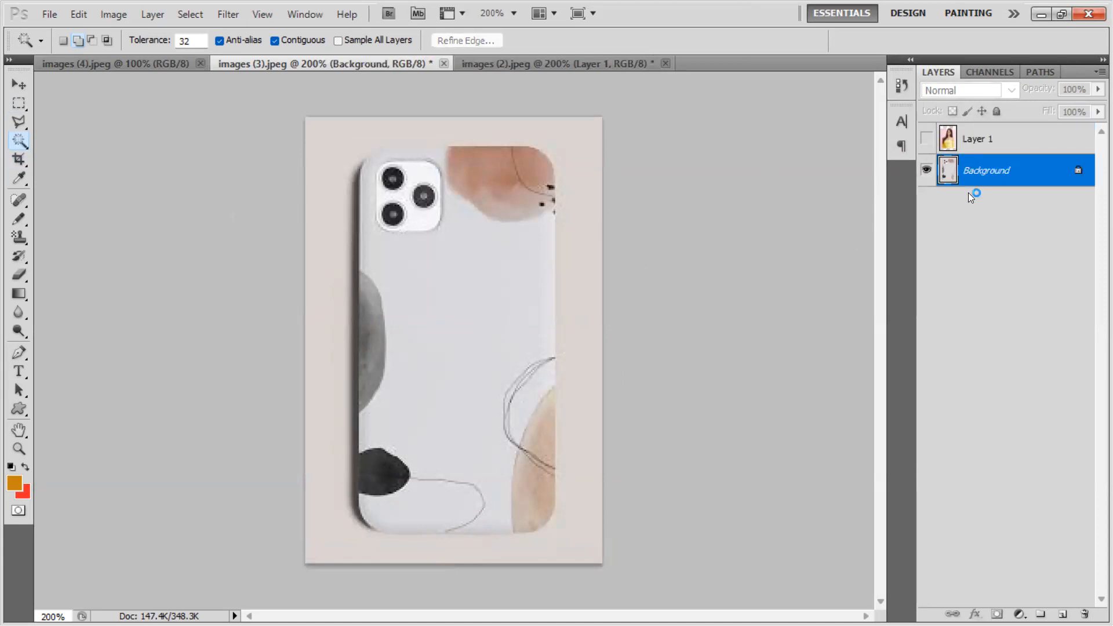
click(460, 250)
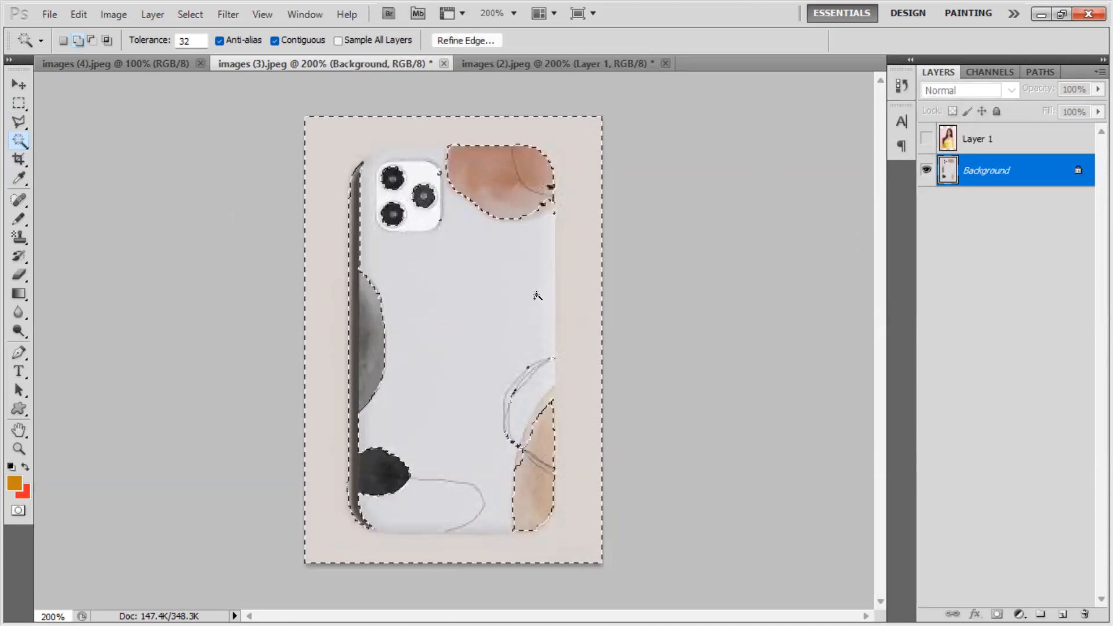
key(ctrl+d)
Step: Trace the phone cover's outline, including its rounded corners, with the Polygonal Lasso to make a closed selection
drag(19, 122, 70, 135)
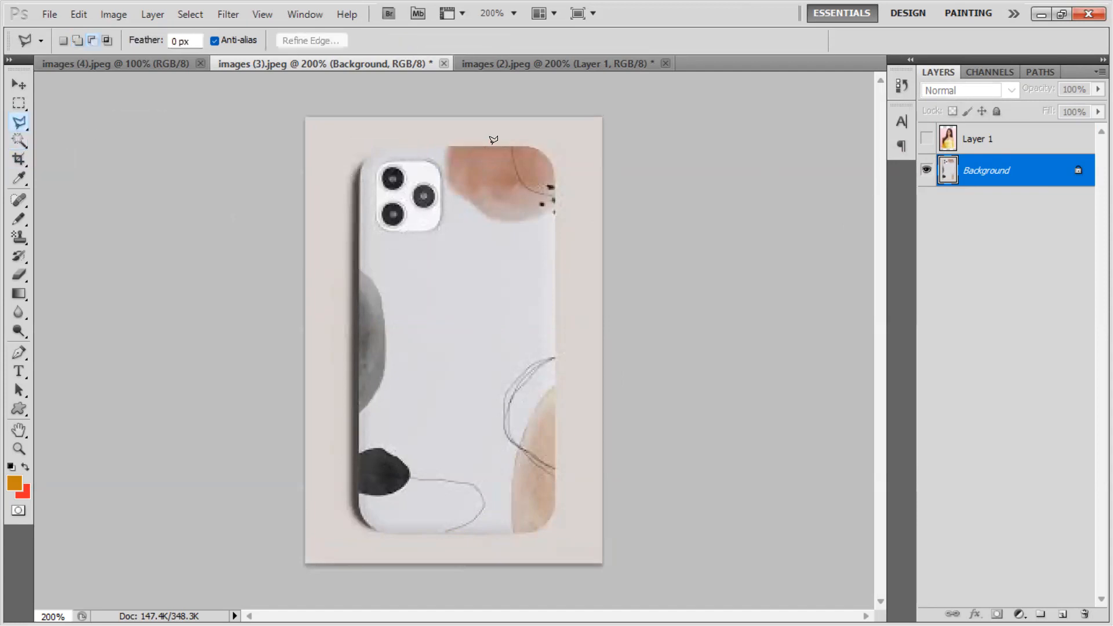
click(379, 149)
click(529, 145)
click(537, 149)
click(547, 157)
click(553, 167)
click(555, 507)
click(546, 523)
click(534, 531)
click(514, 532)
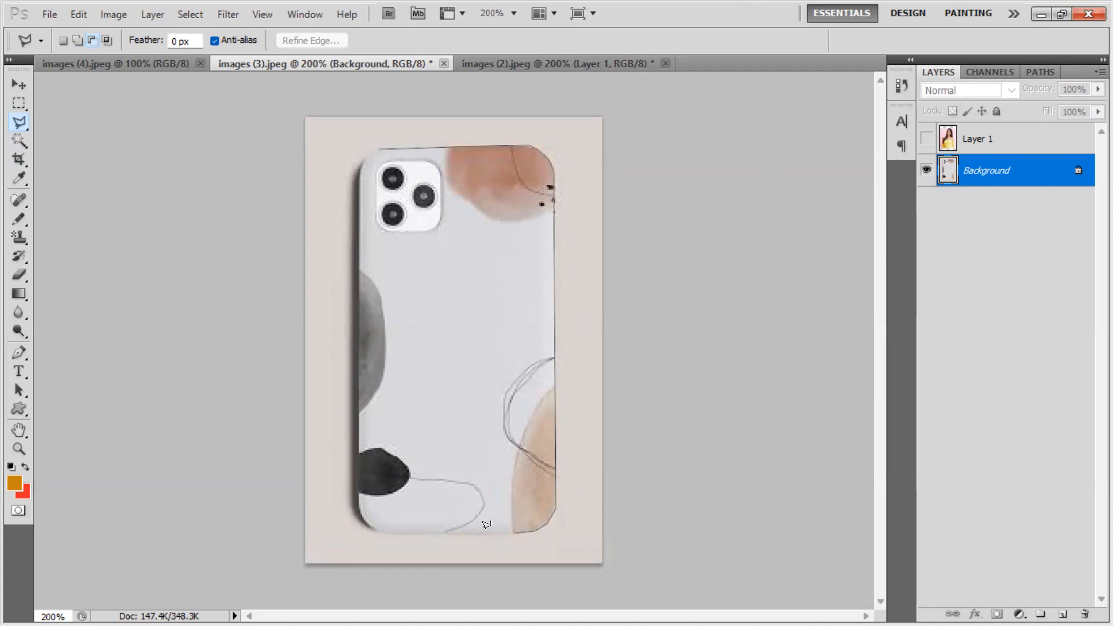
click(390, 532)
click(374, 531)
click(361, 515)
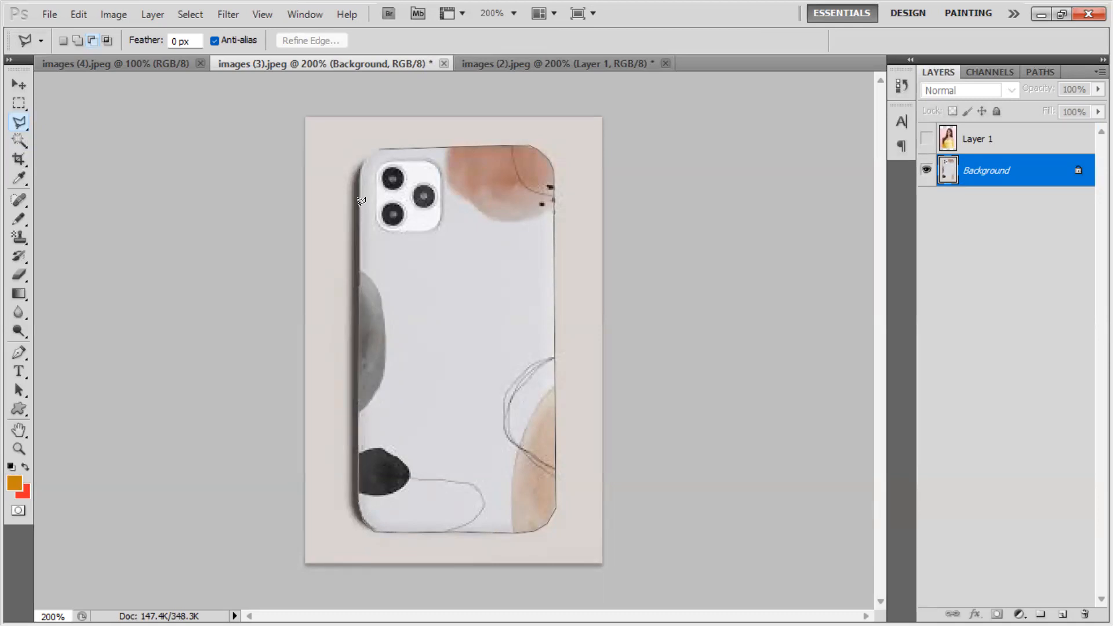
click(378, 144)
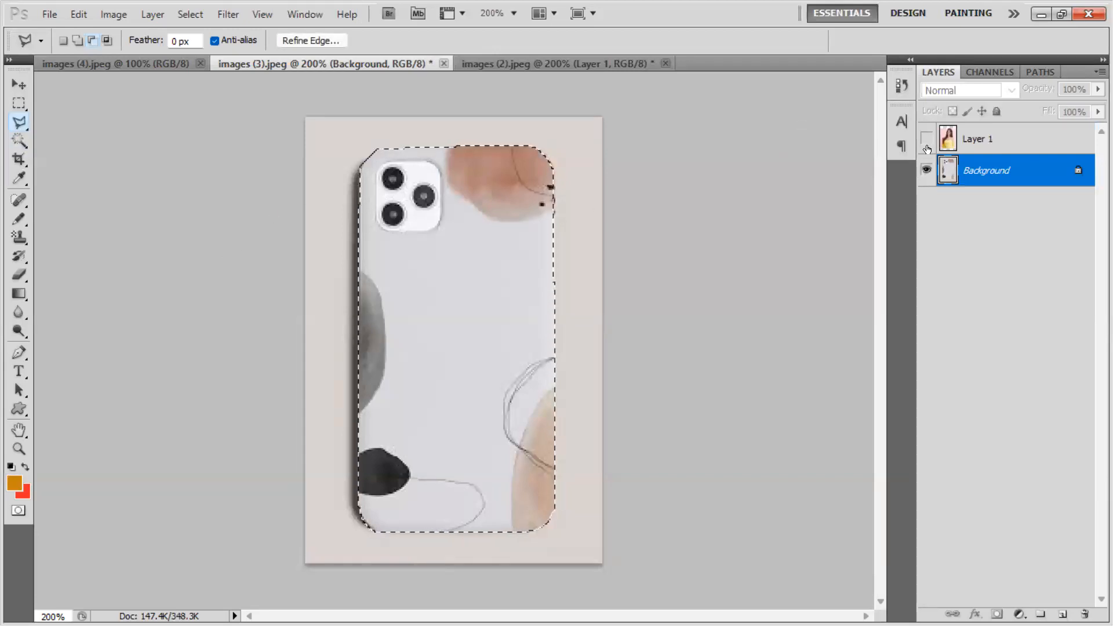
Step: Show and activate the portrait layer, delete everything outside the traced cover outline using the inverted selection, and deselect
click(926, 139)
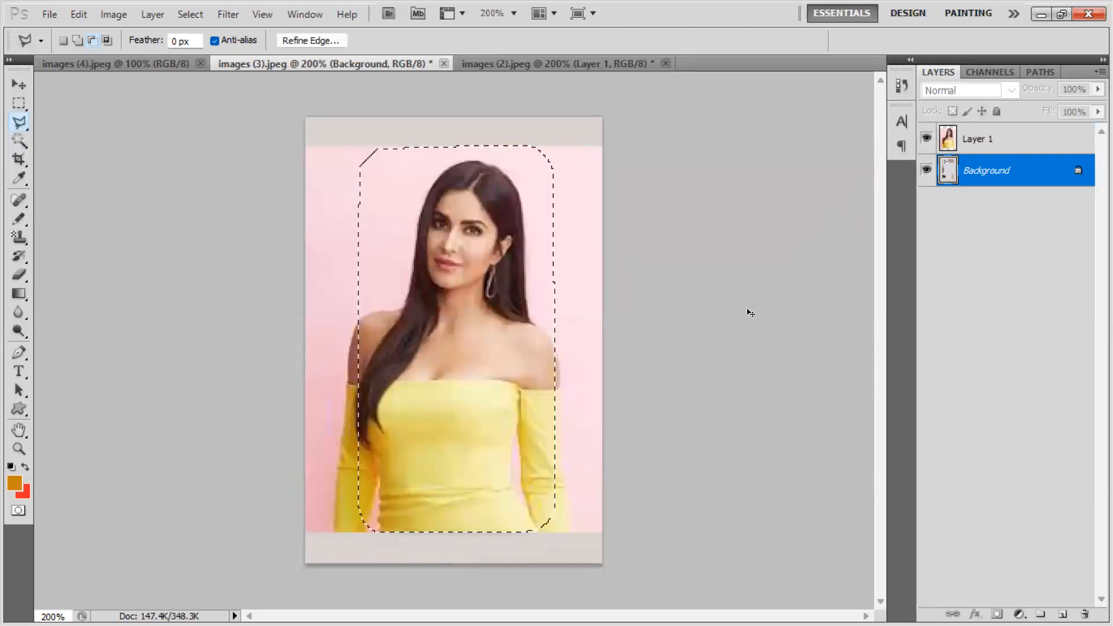
key(ctrl+shift+i)
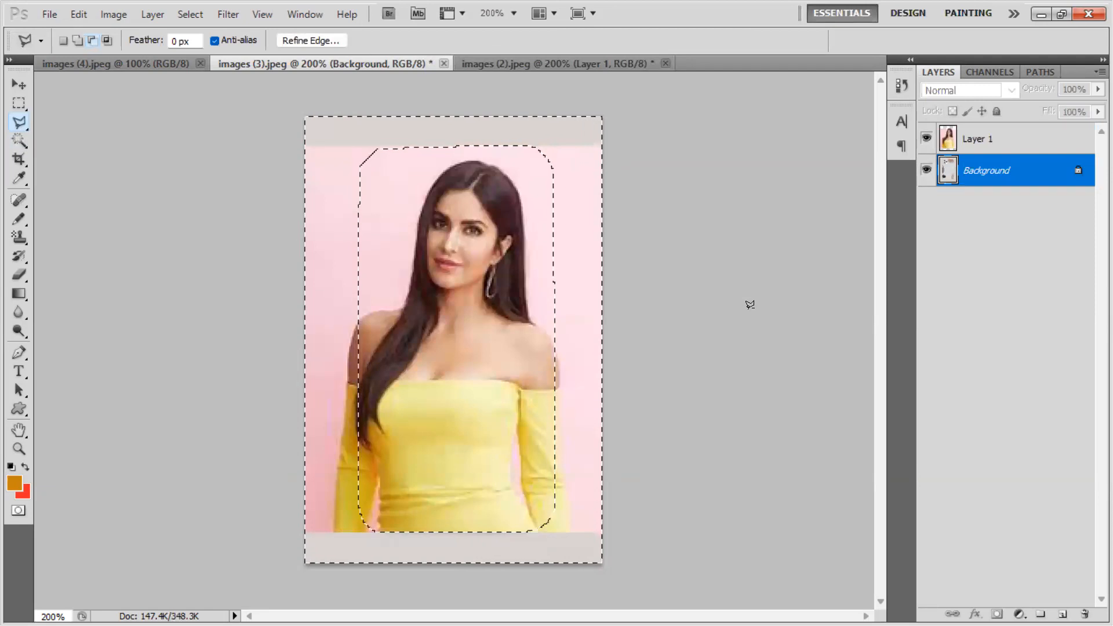
key(shift+F5)
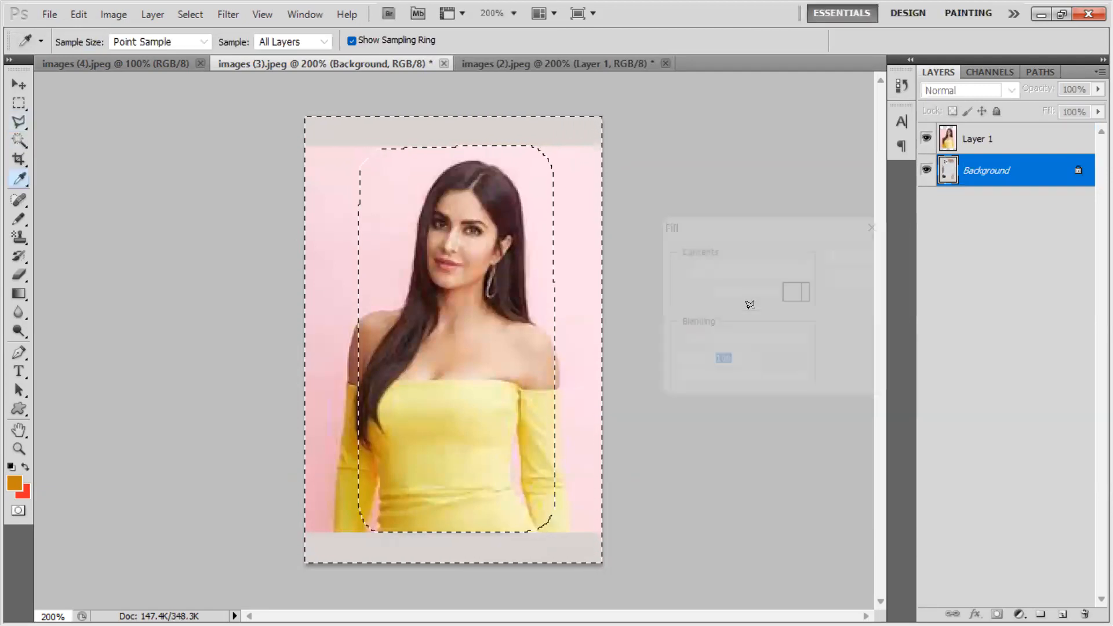
key(Escape)
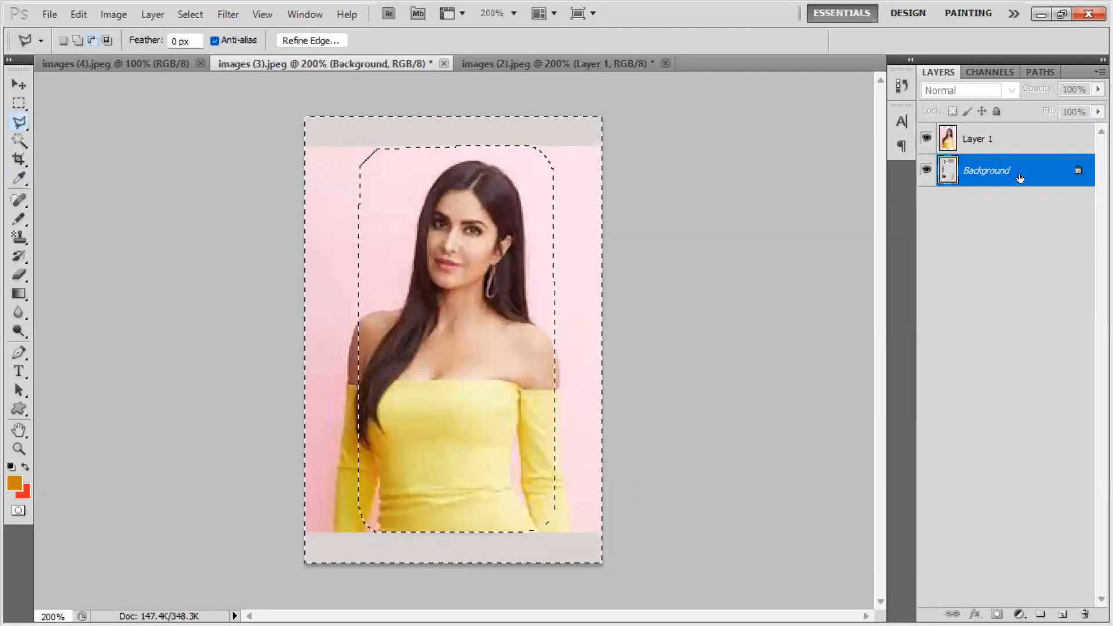
click(1038, 136)
key(Delete)
key(ctrl+d)
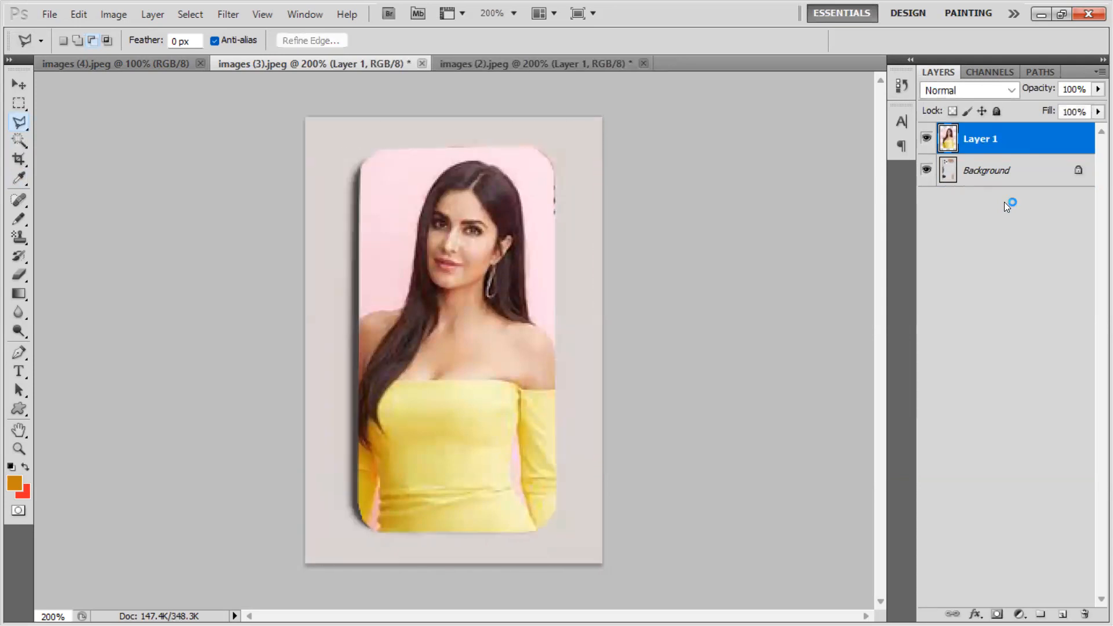
Step: Set the portrait layer's blend mode to Multiply
click(1012, 88)
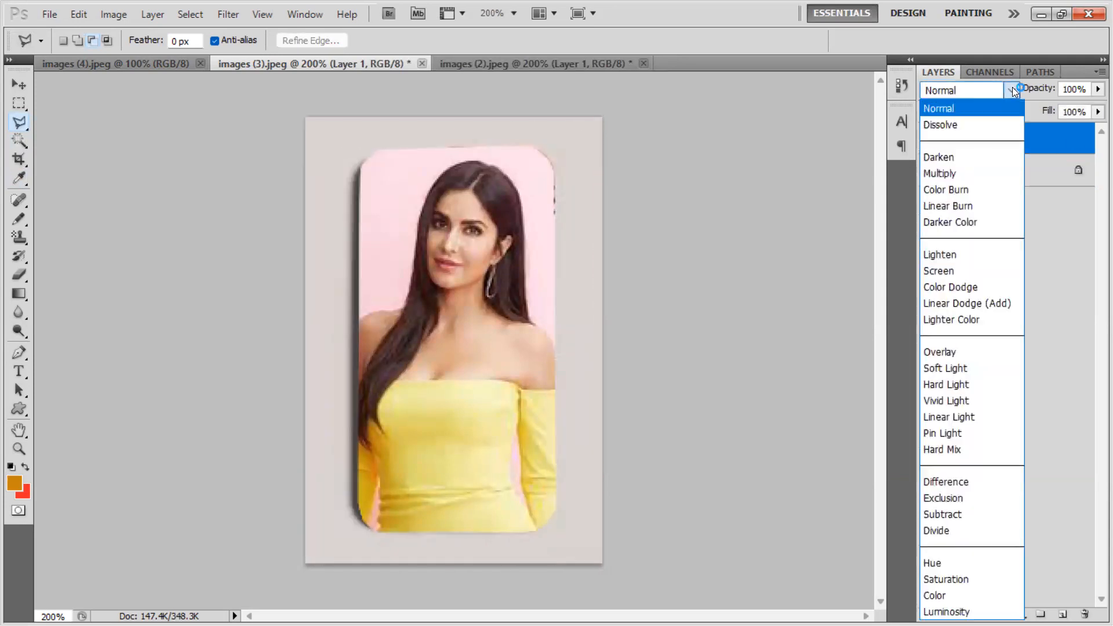
click(977, 173)
click(19, 84)
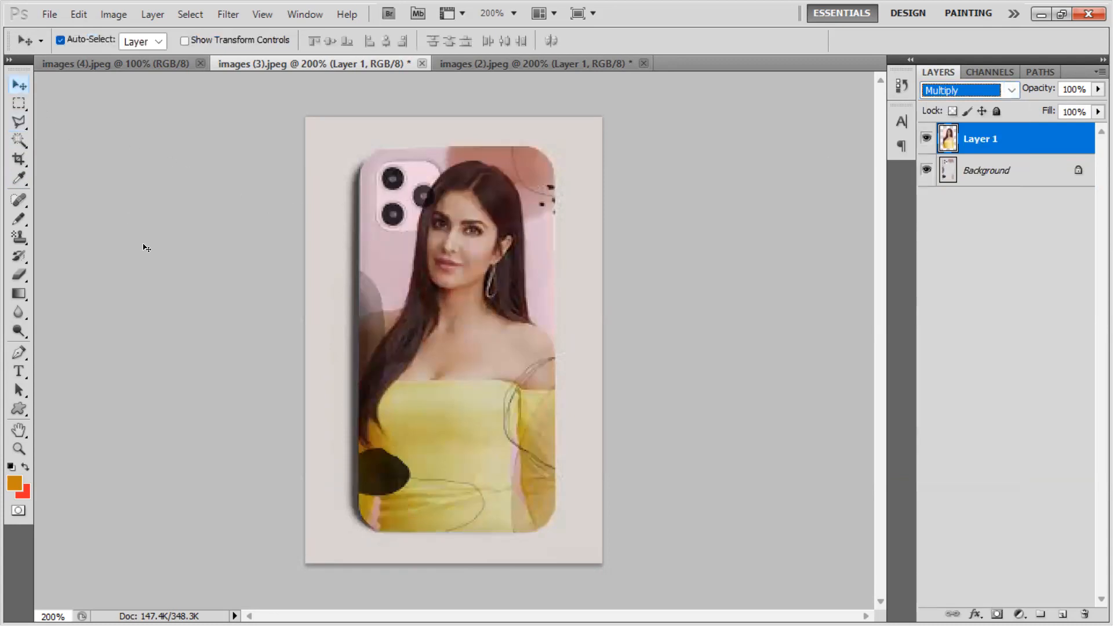
Step: Outline the whole camera module with the Polygonal Lasso, delete that area from the portrait layer and deselect
click(20, 122)
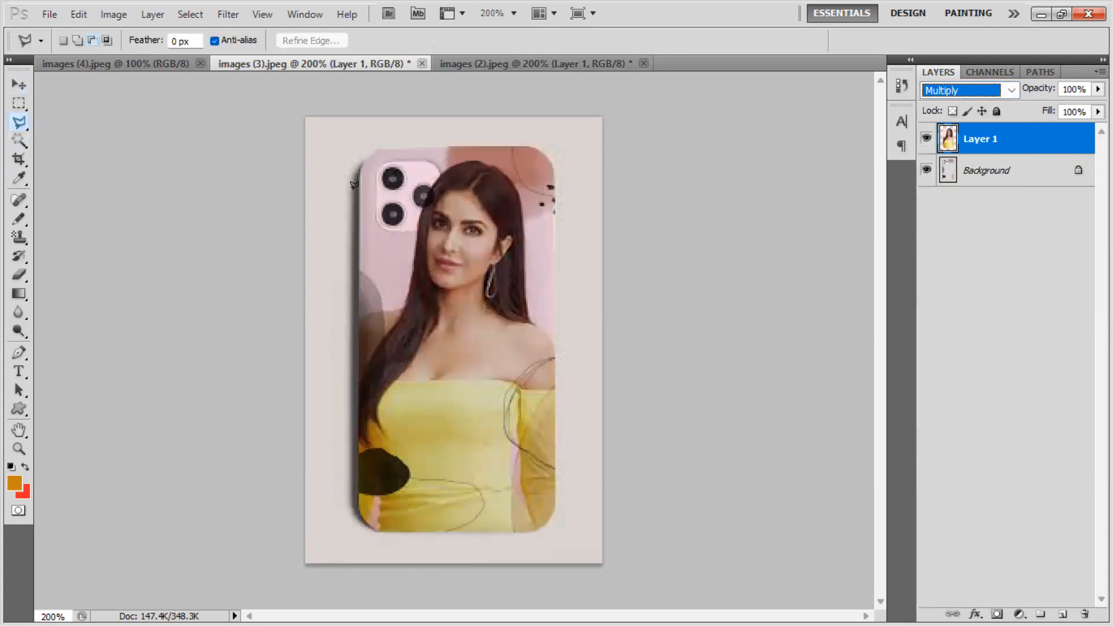
click(381, 164)
click(413, 160)
click(435, 164)
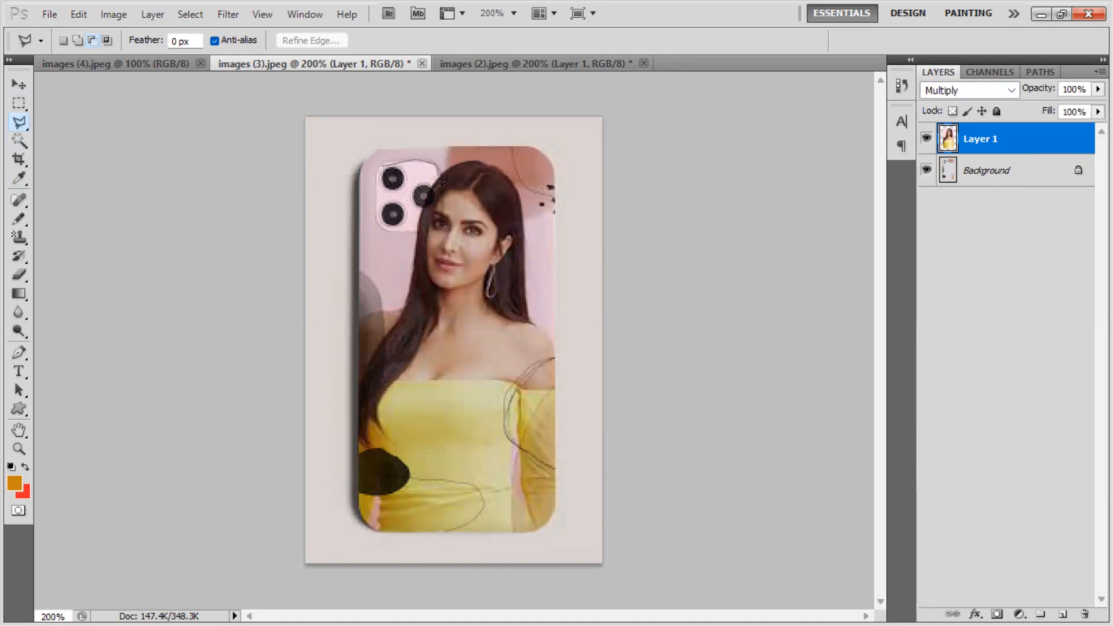
click(441, 226)
click(379, 228)
click(381, 165)
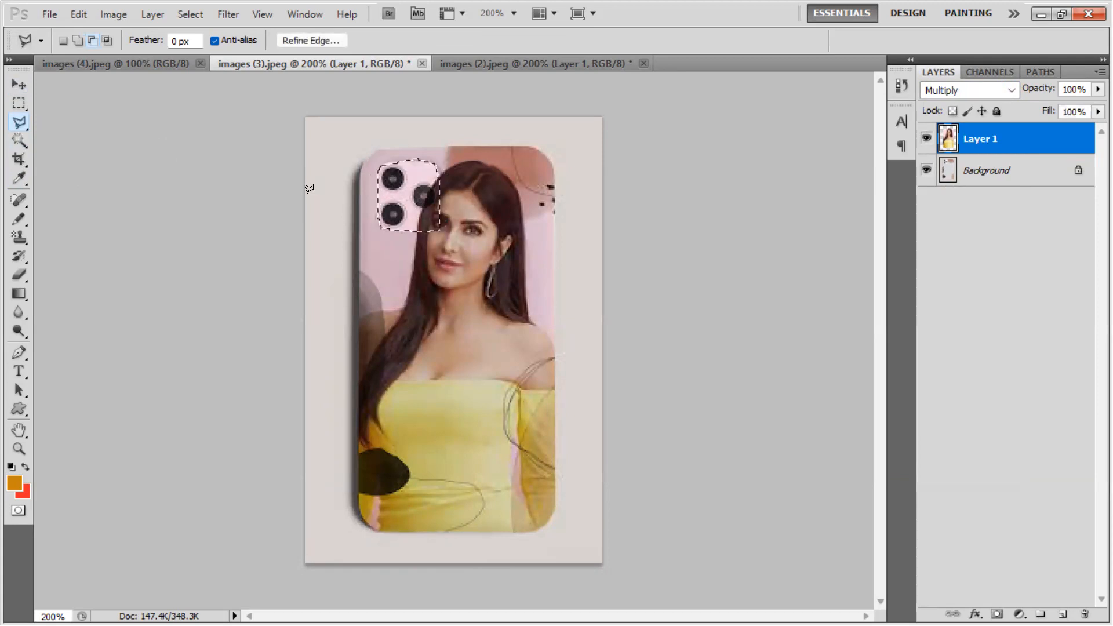
key(Delete)
key(ctrl+d)
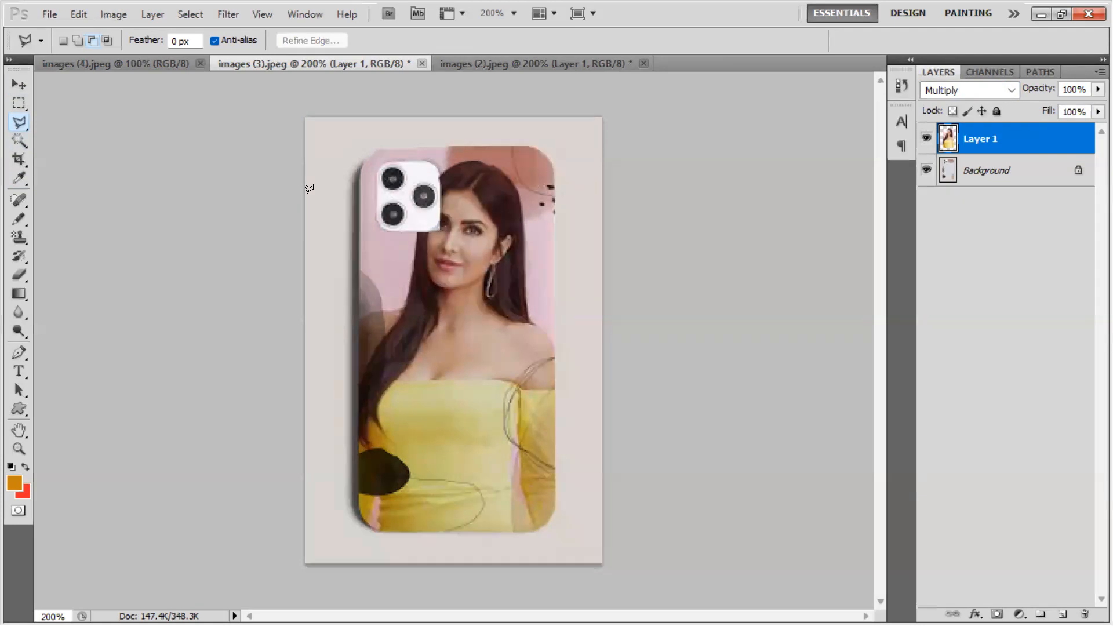
Step: Undo the deletion of the camera module area and clear the selection
key(ctrl+alt+z)
key(ctrl+alt+z)
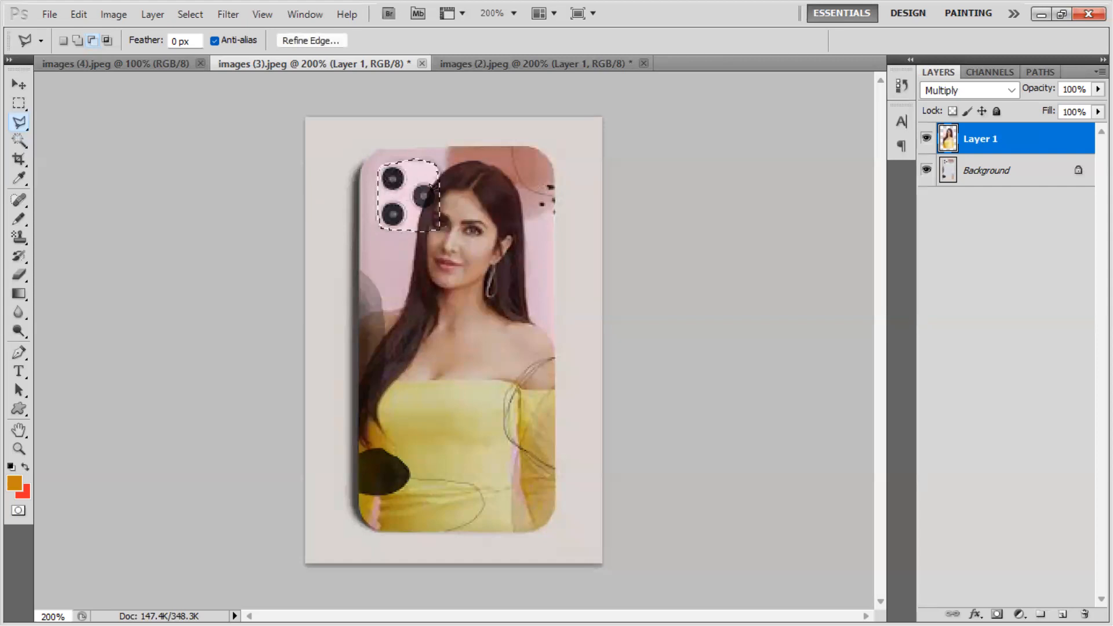
key(ctrl+d)
Step: Cut the individual camera lenses out of the portrait layer with the Elliptical Marquee, deselect, and dismiss the low-battery notice
drag(19, 103, 76, 114)
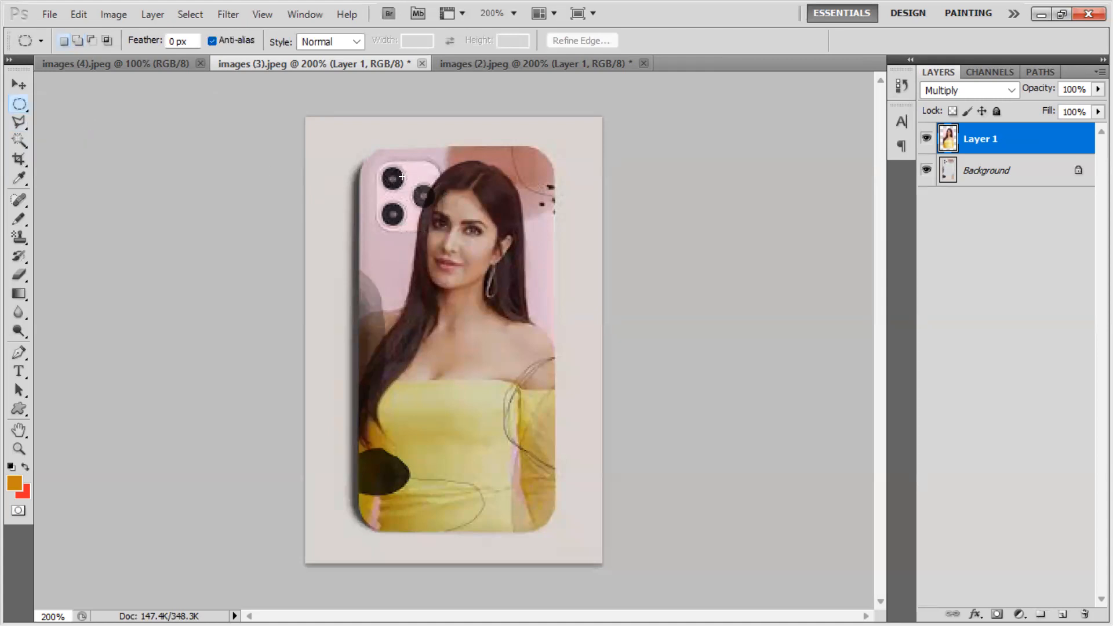
drag(397, 183, 404, 192)
mouse_move(421, 196)
mouse_down()
mouse_move(436, 208)
mouse_move(382, 205)
mouse_move(400, 222)
mouse_up()
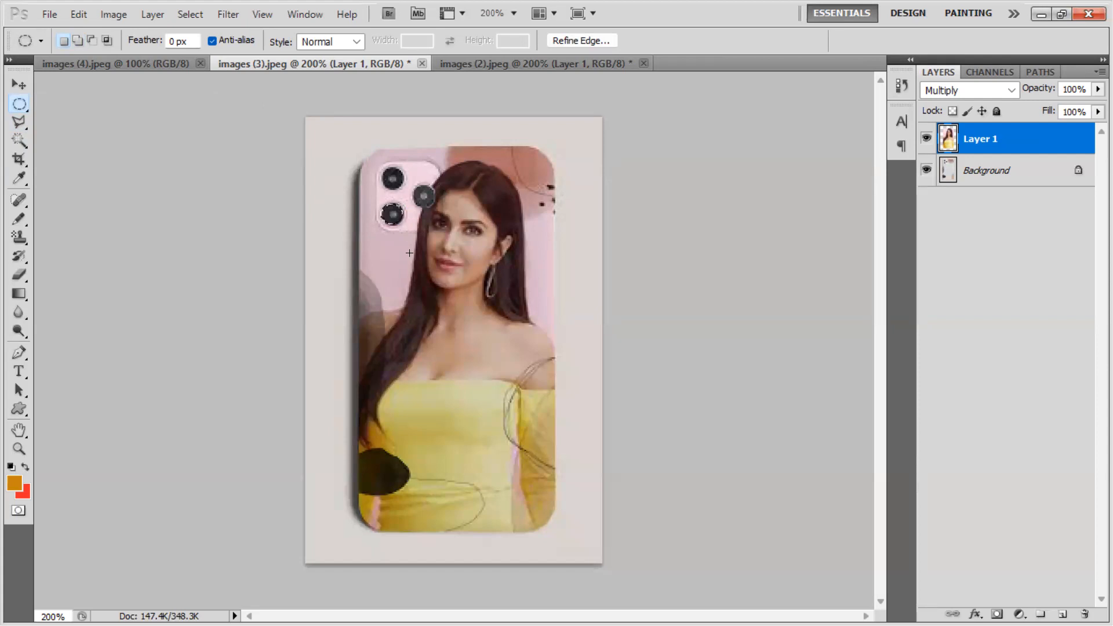
click(409, 247)
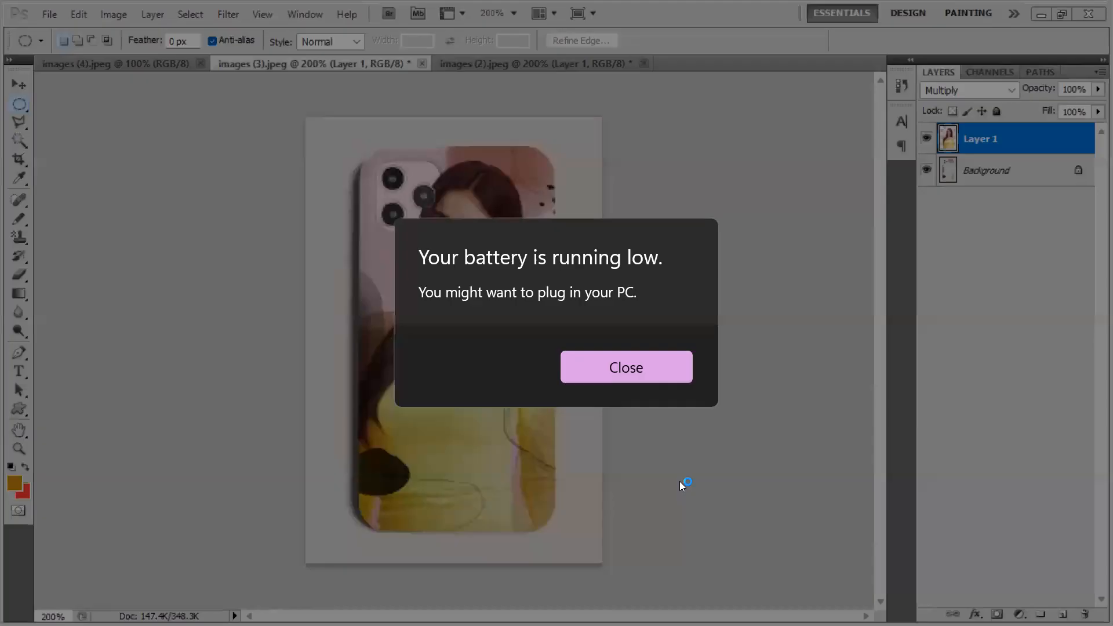
click(622, 373)
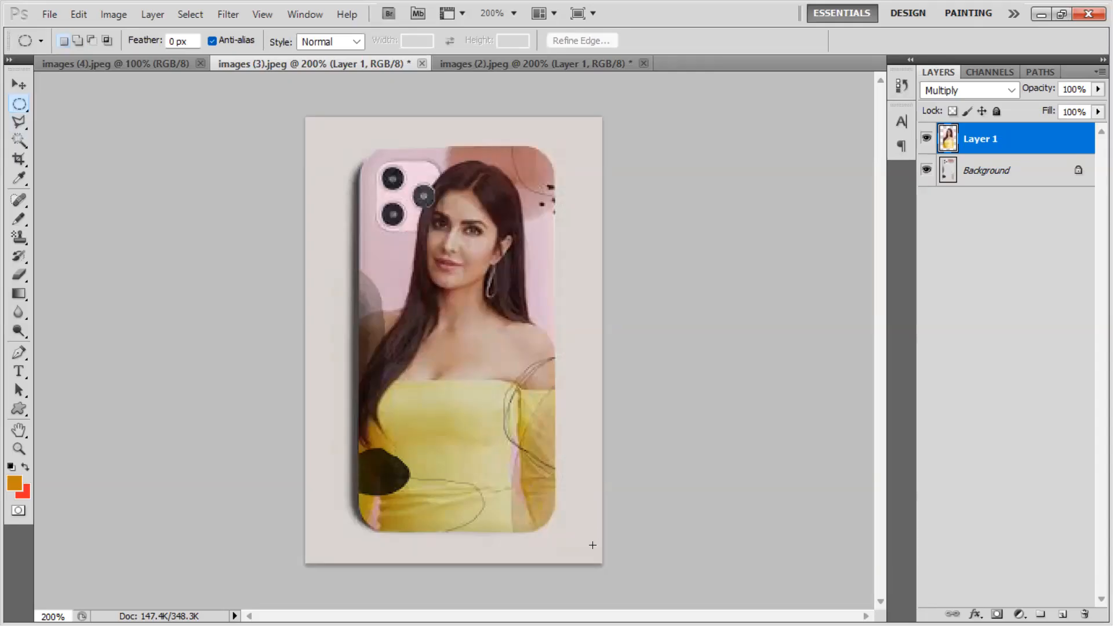